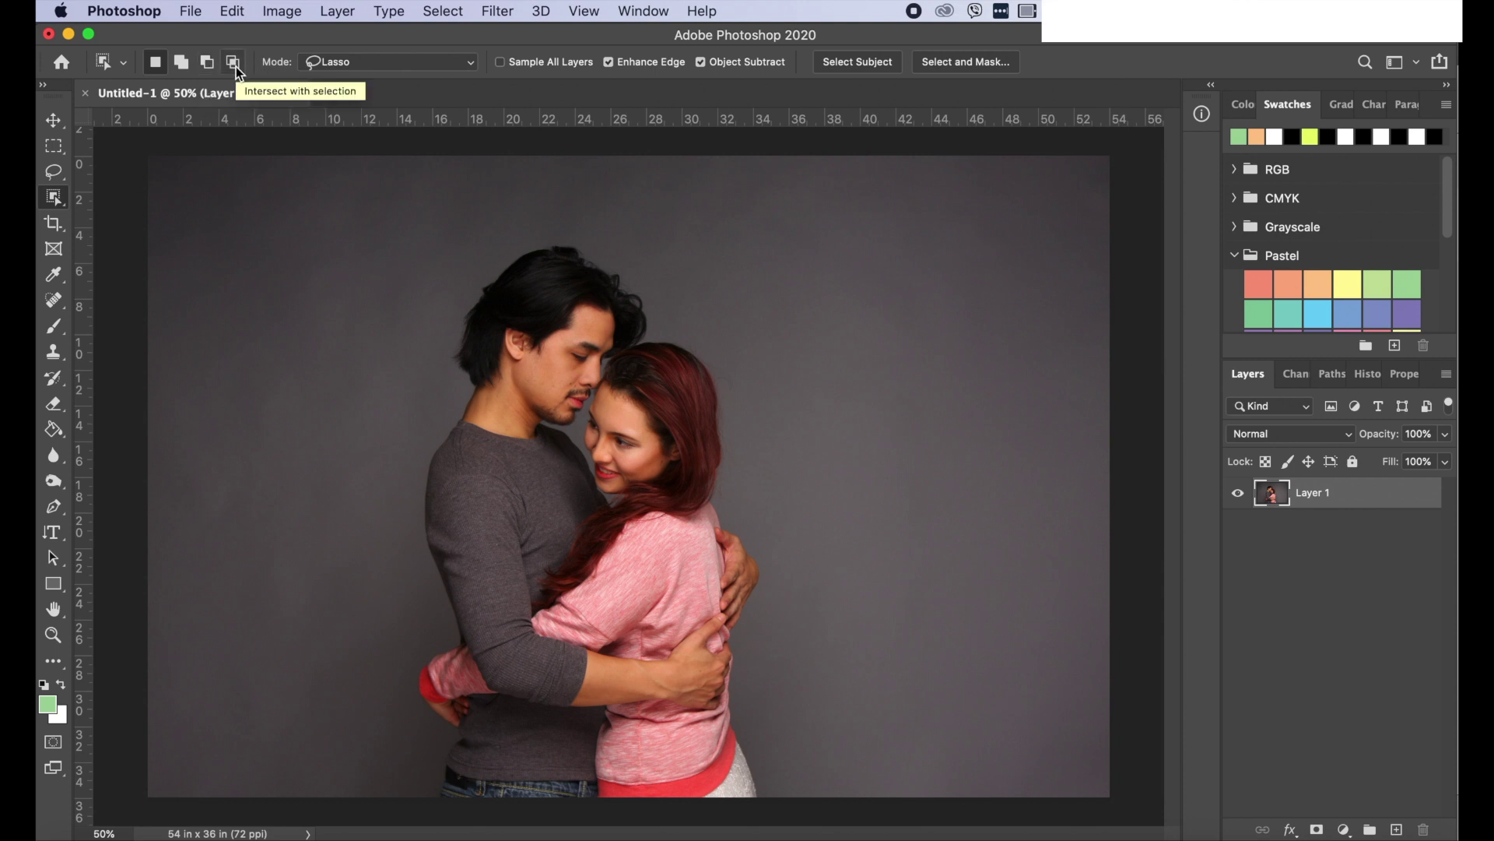
# - Activate the Object Selection tool and set its selection mode to Lasso
pyautogui.click(346, 67)
pyautogui.click(348, 47)
pyautogui.click(383, 62)
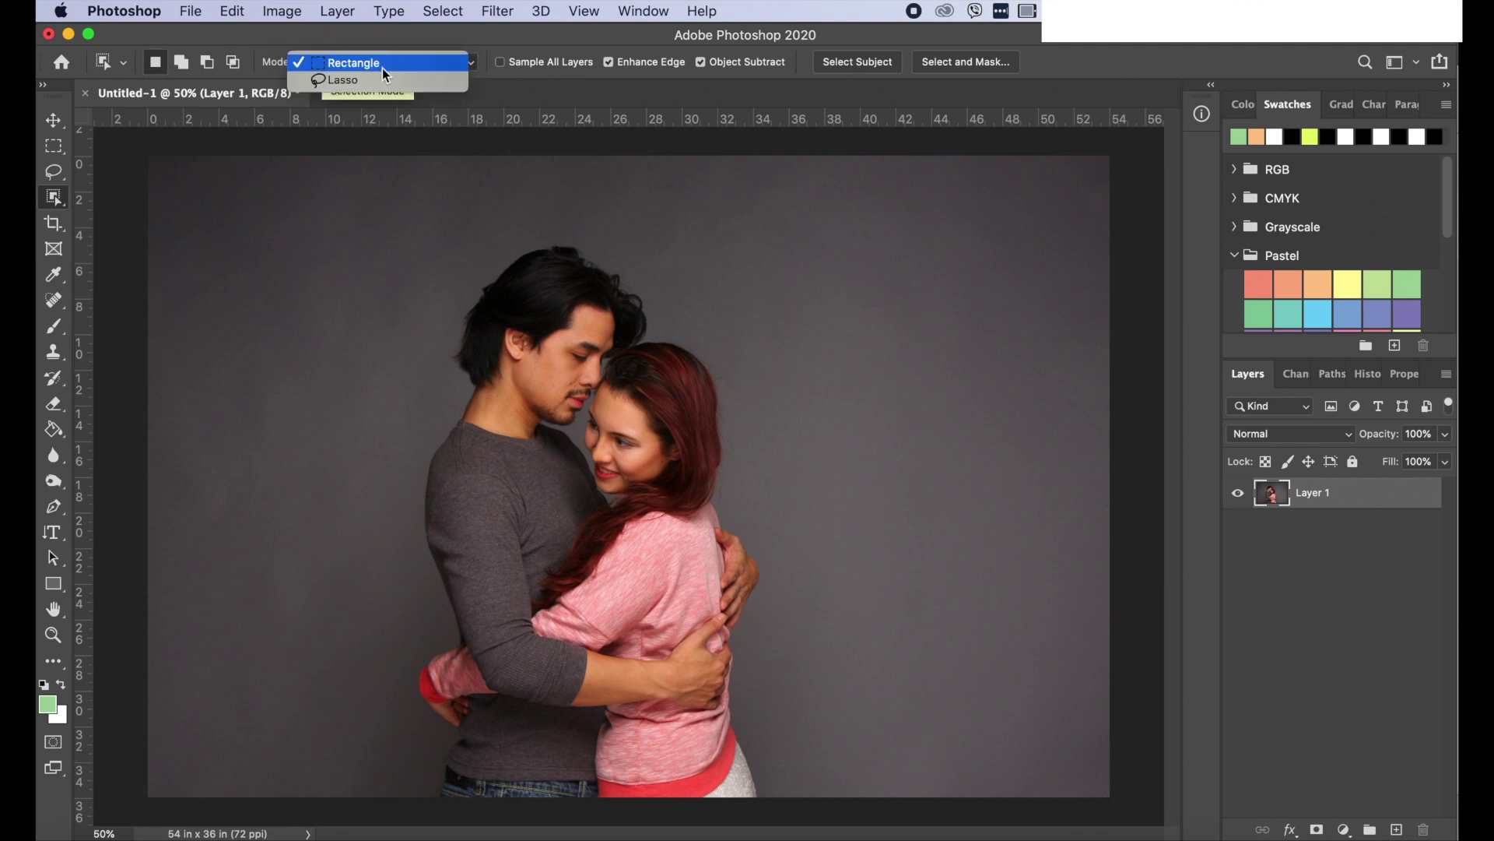
pyautogui.click(381, 75)
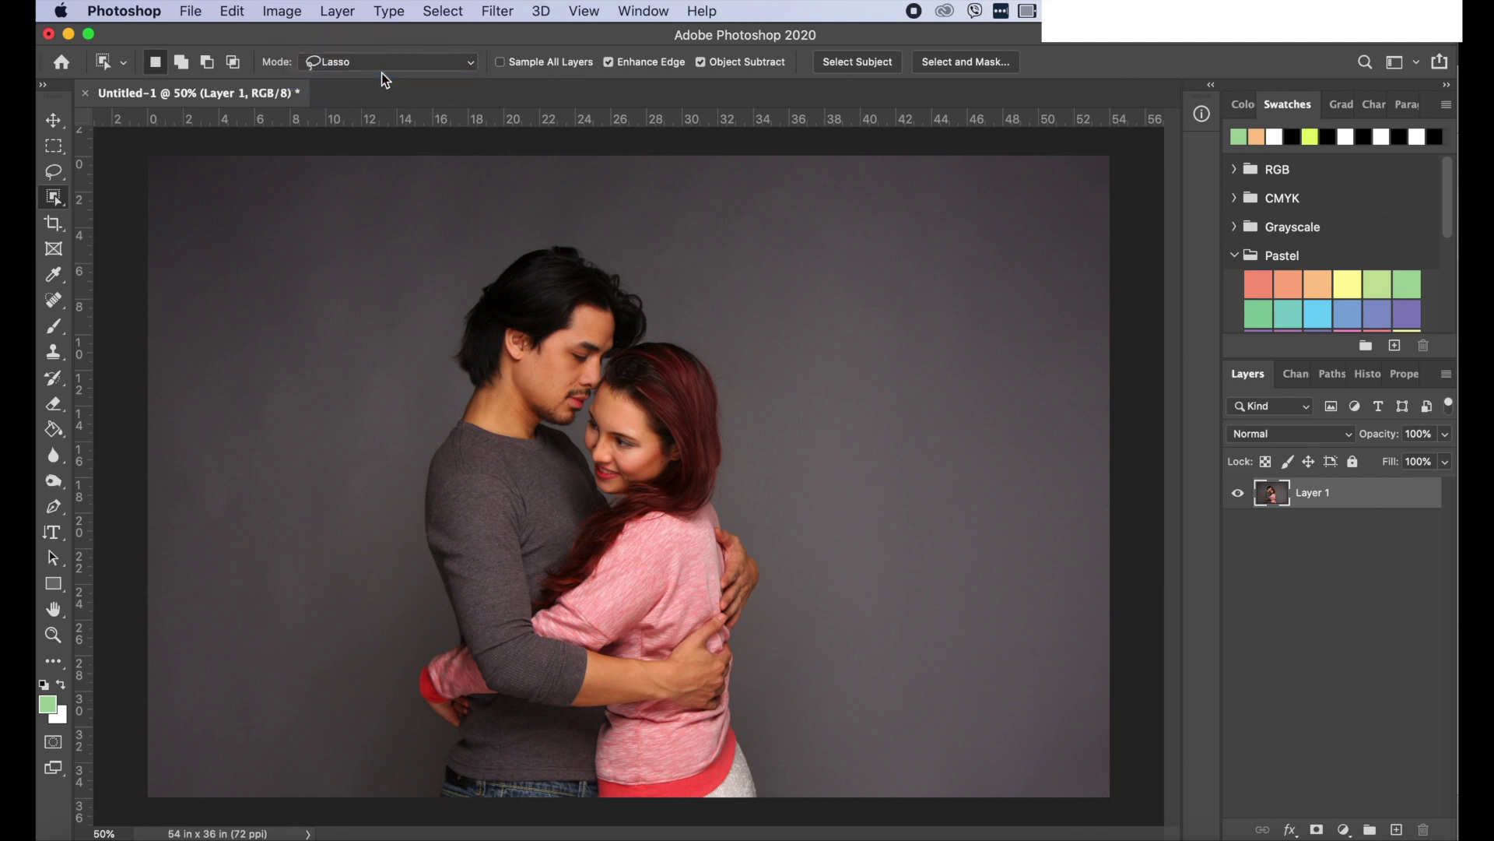
pyautogui.click(59, 200)
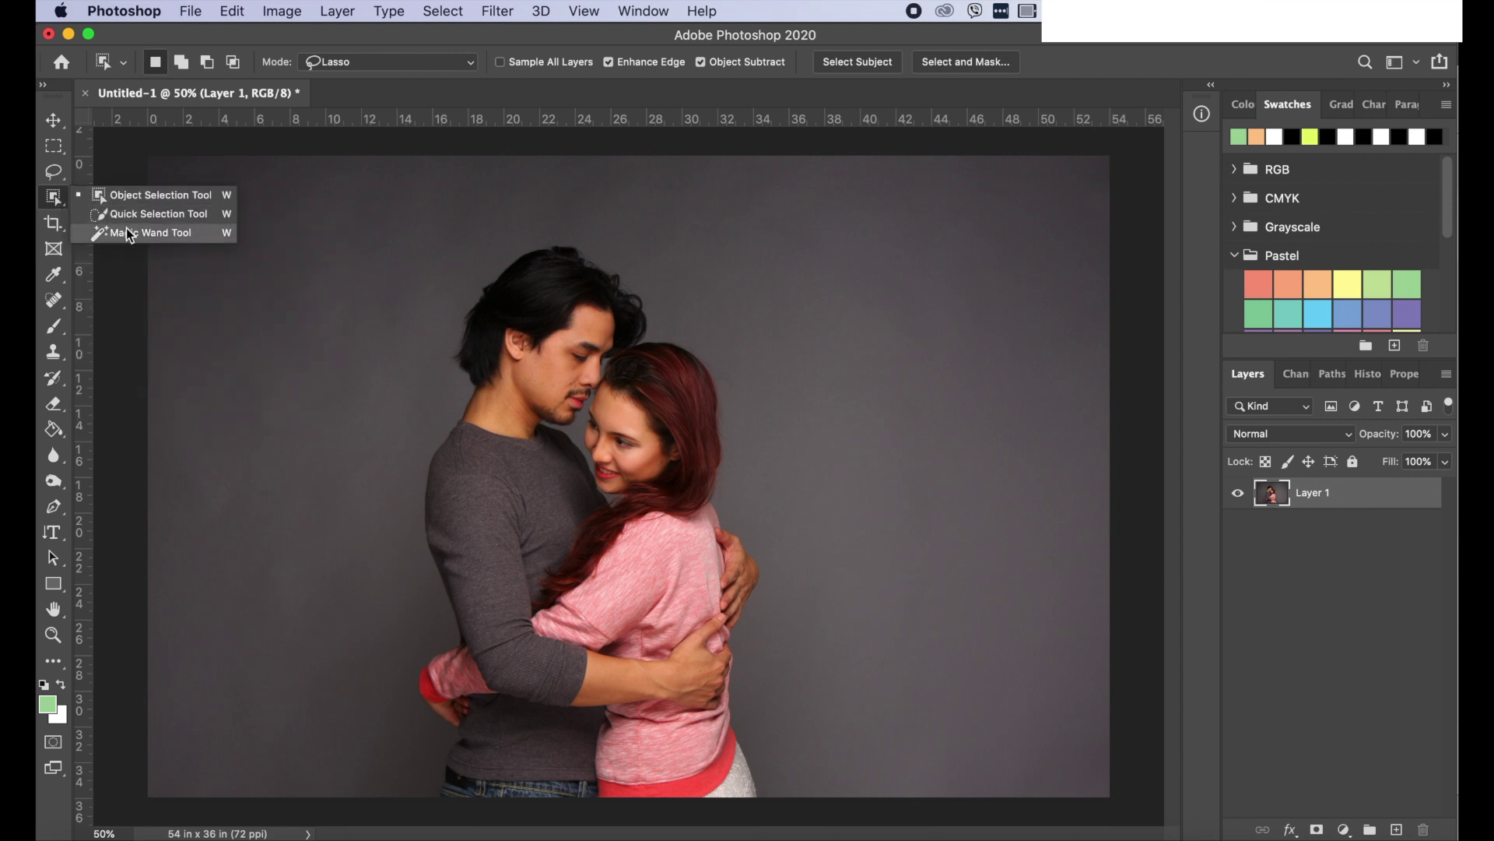
pyautogui.click(135, 195)
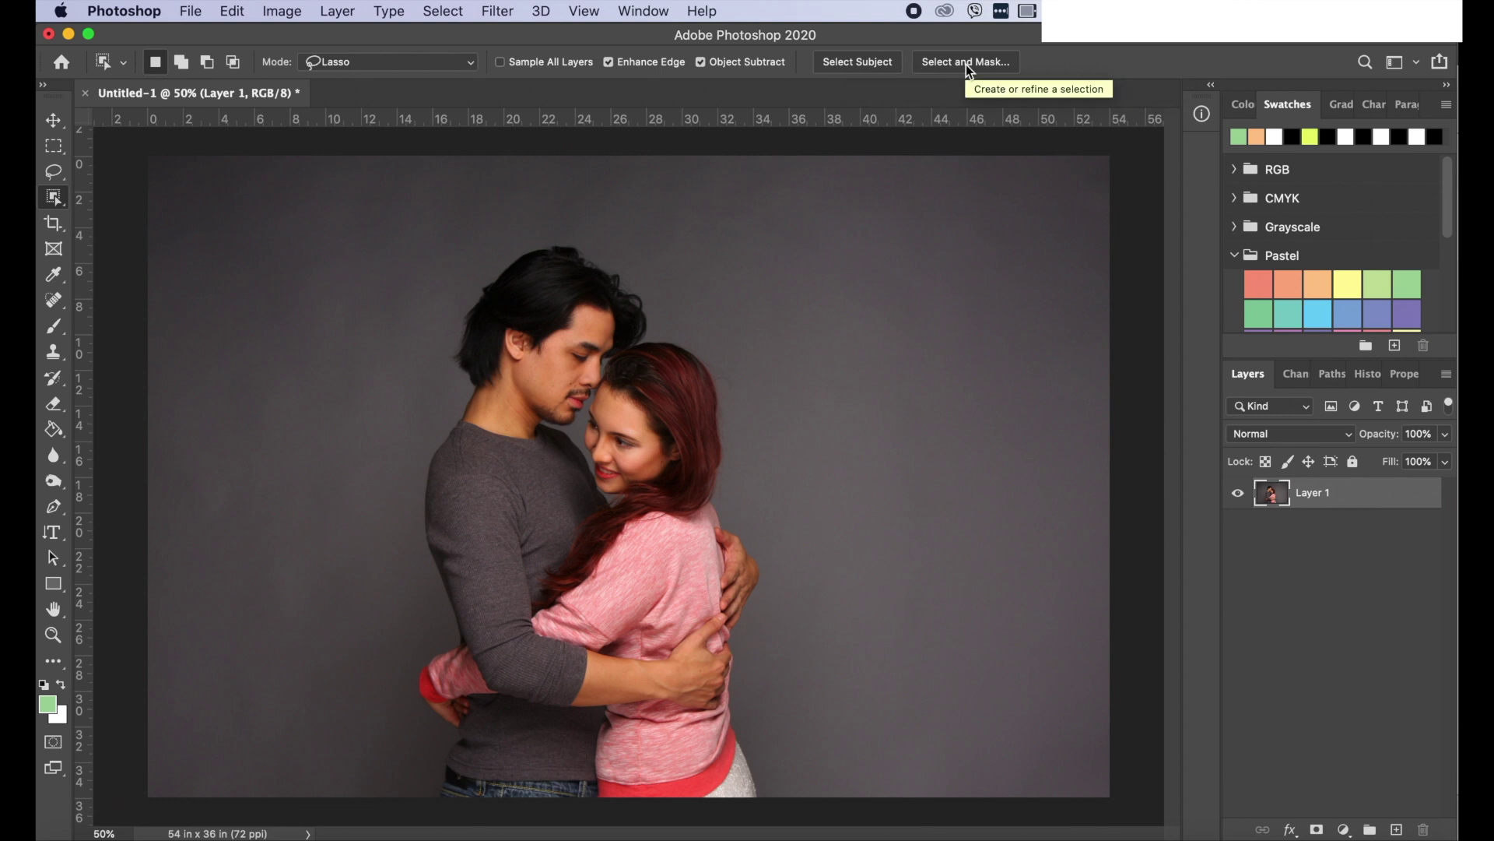
# - Select the couple and subtract the background gap between their faces from the selection
pyautogui.click(854, 69)
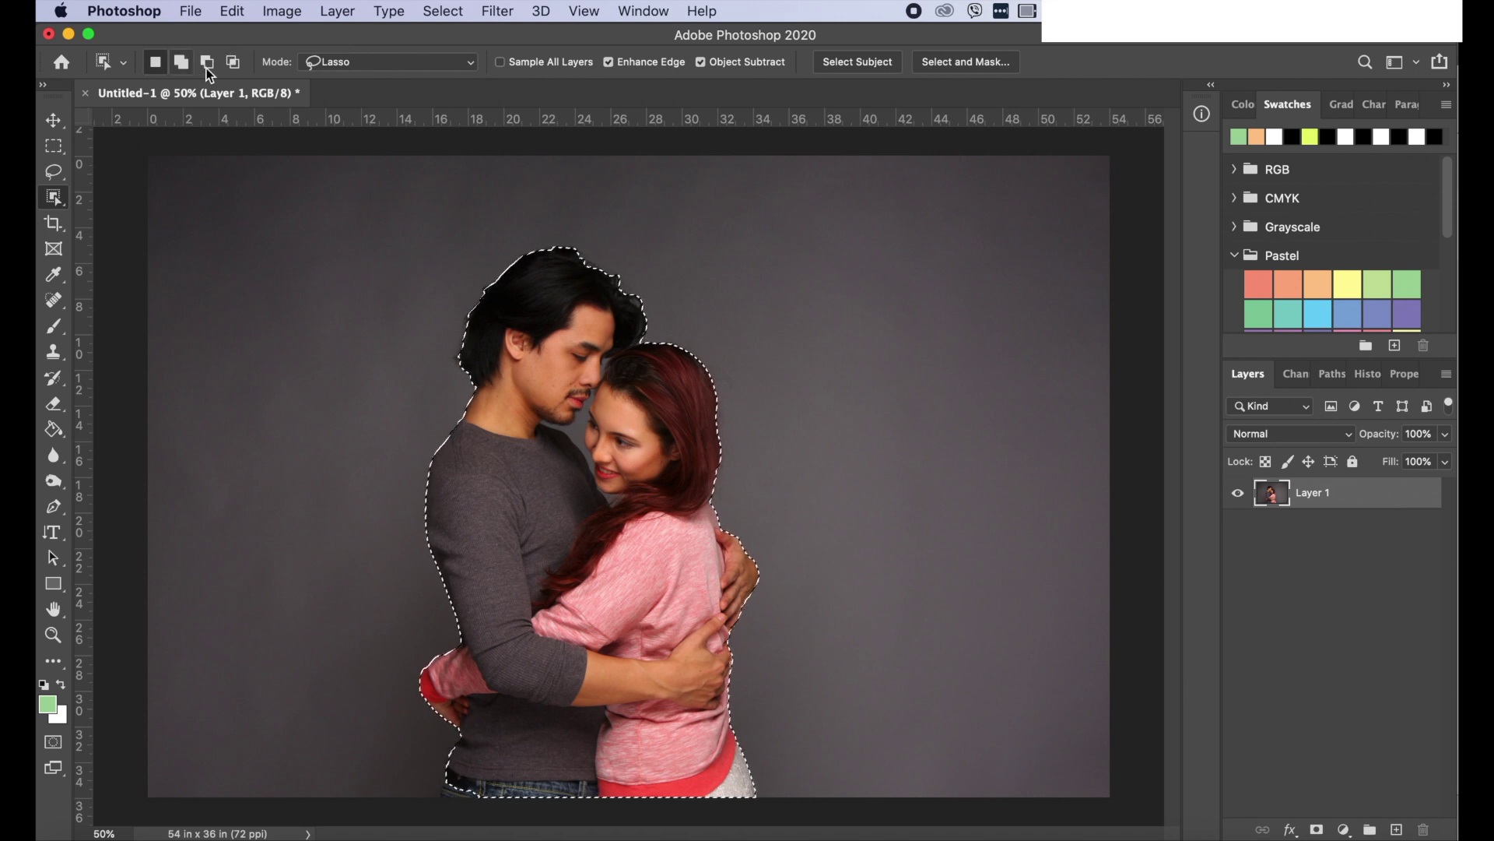
pyautogui.press('alt')
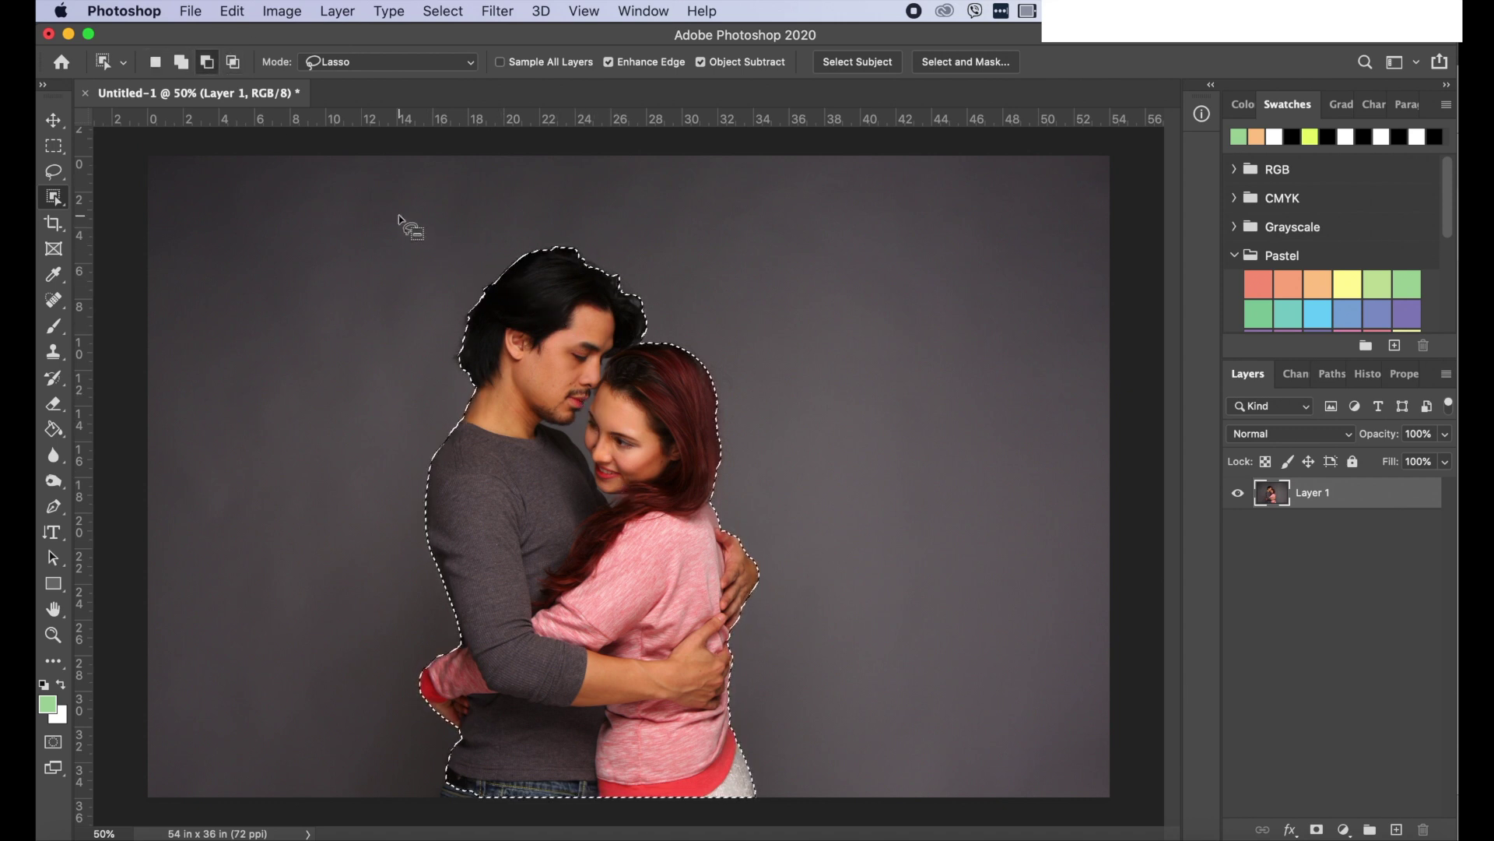
pyautogui.click(207, 62)
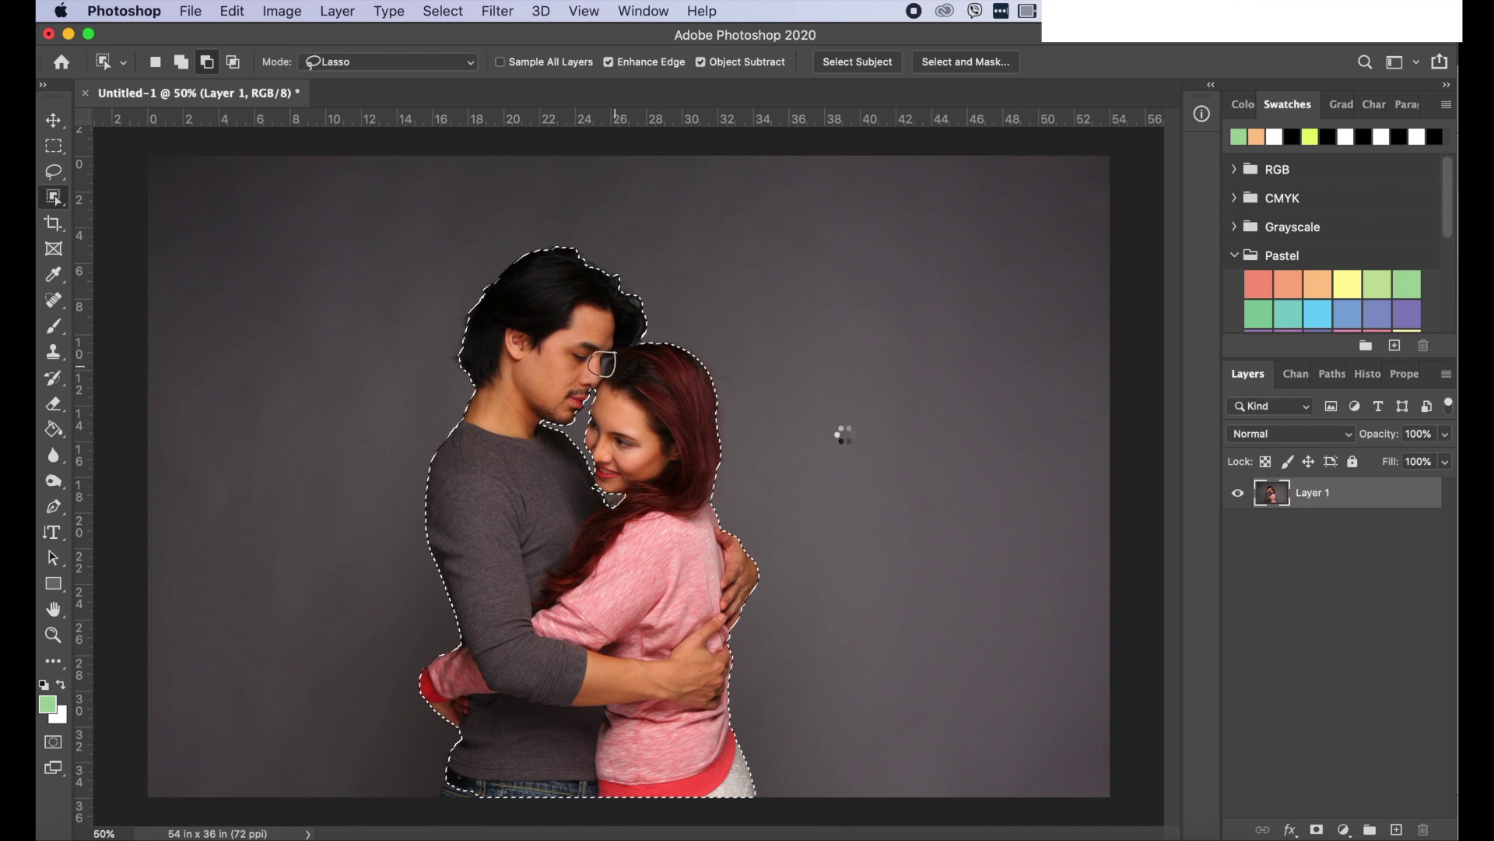
pyautogui.press('alt')
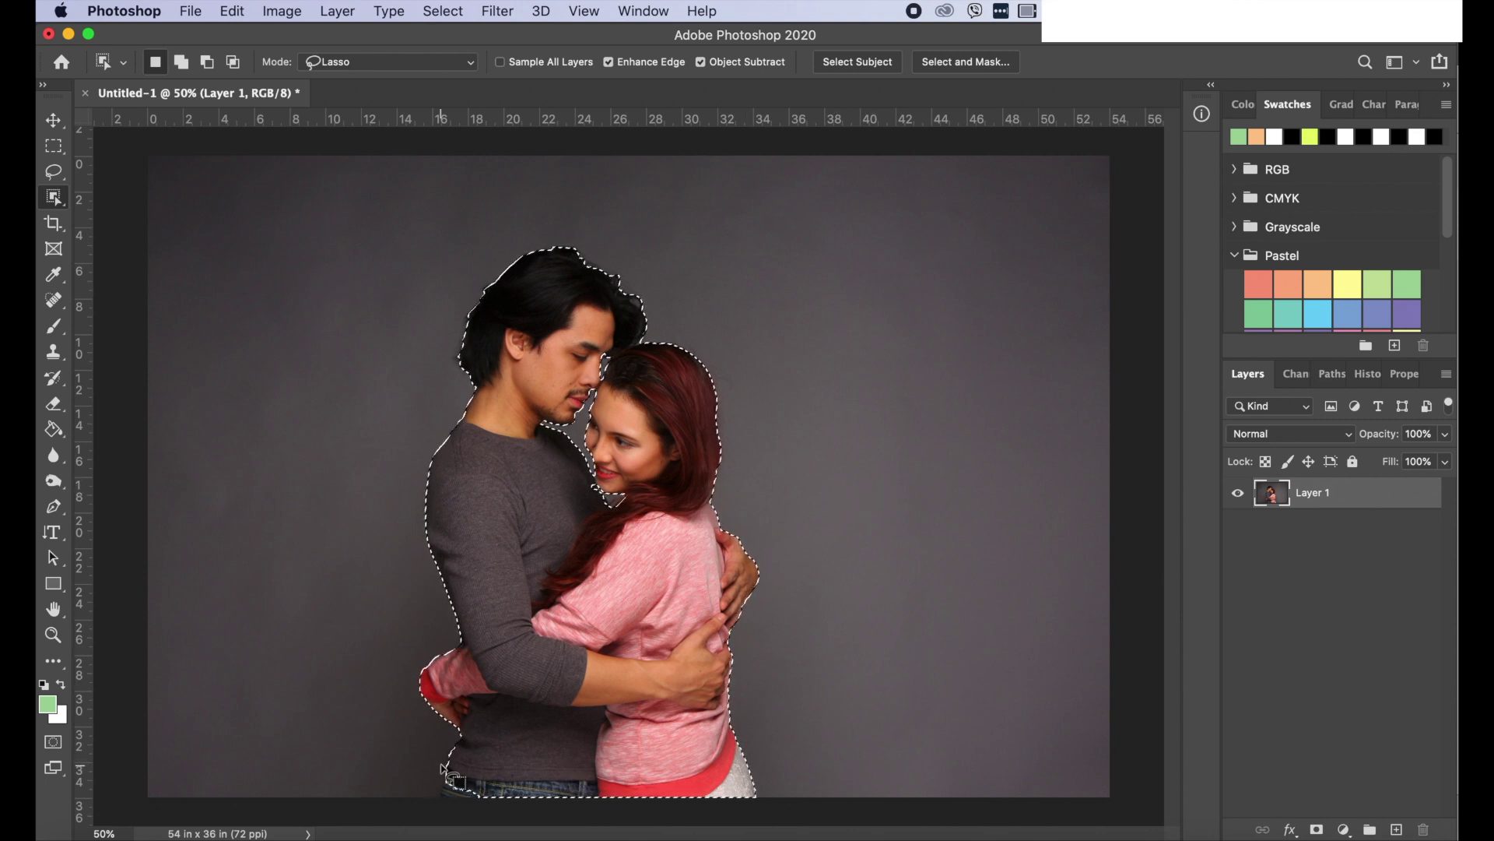
# - Try to add the man's jeans at the photo's lower edge to the selection
pyautogui.press('alt')
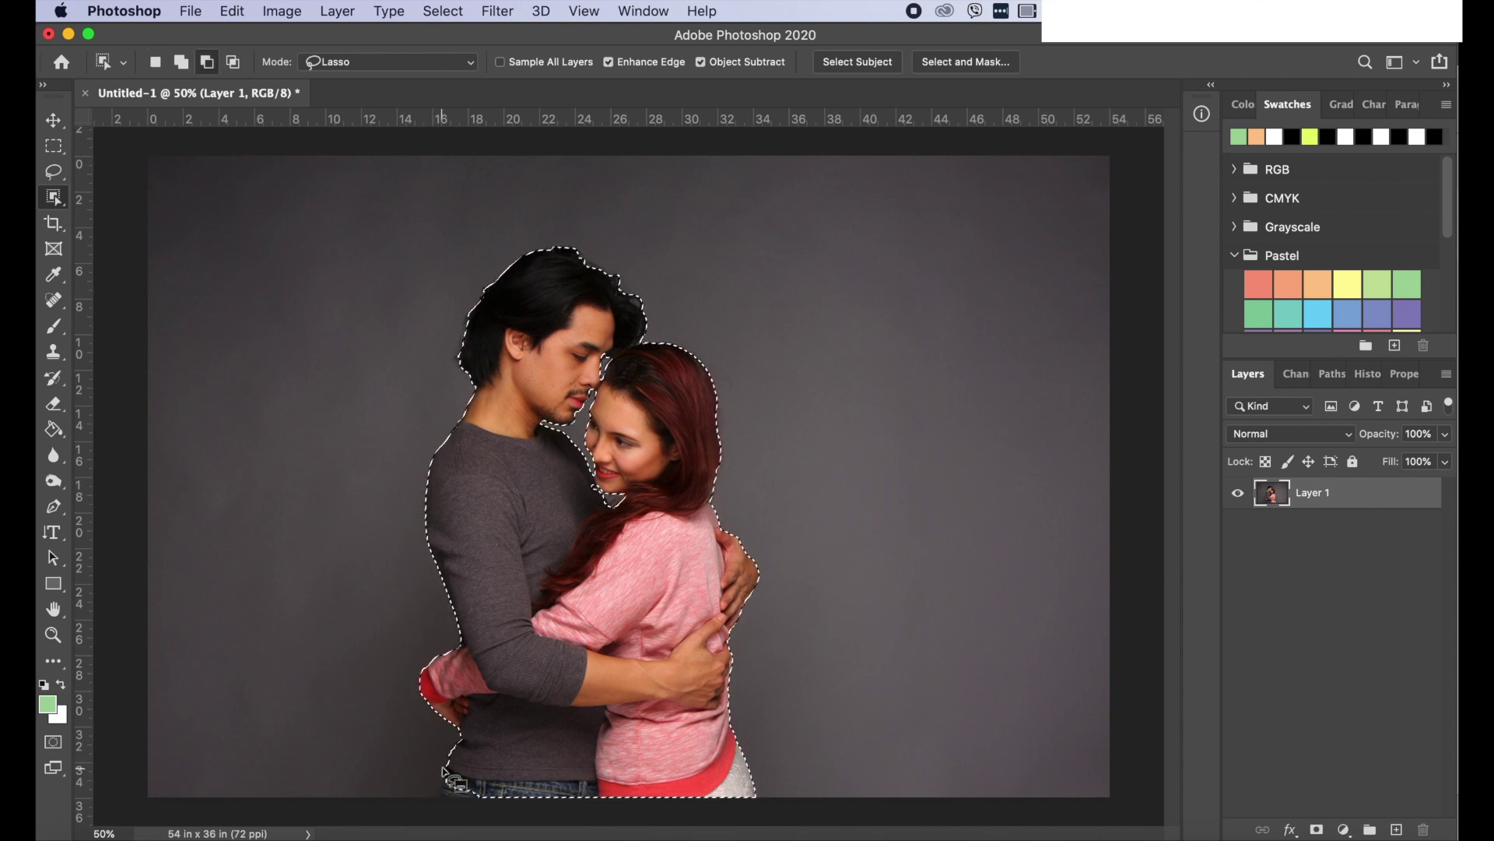
pyautogui.press('shift')
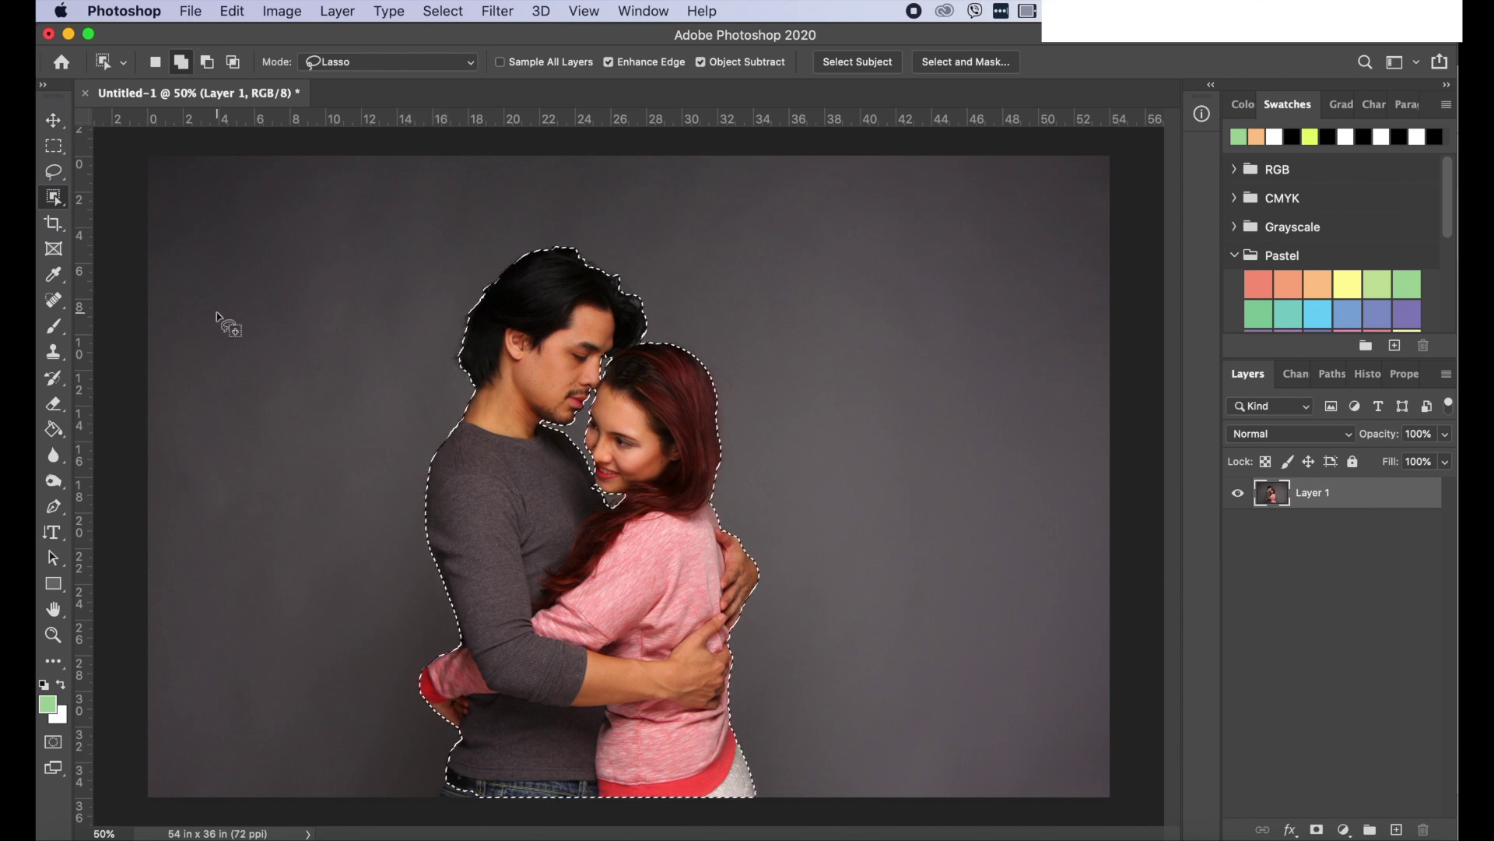
pyautogui.press('shift')
pyautogui.press('shift')
pyautogui.moveTo(498, 761)
pyautogui.mouseDown()
pyautogui.moveTo(415, 770)
pyautogui.moveTo(489, 800)
pyautogui.moveTo(483, 768)
pyautogui.moveTo(580, 785)
pyautogui.mouseUp()
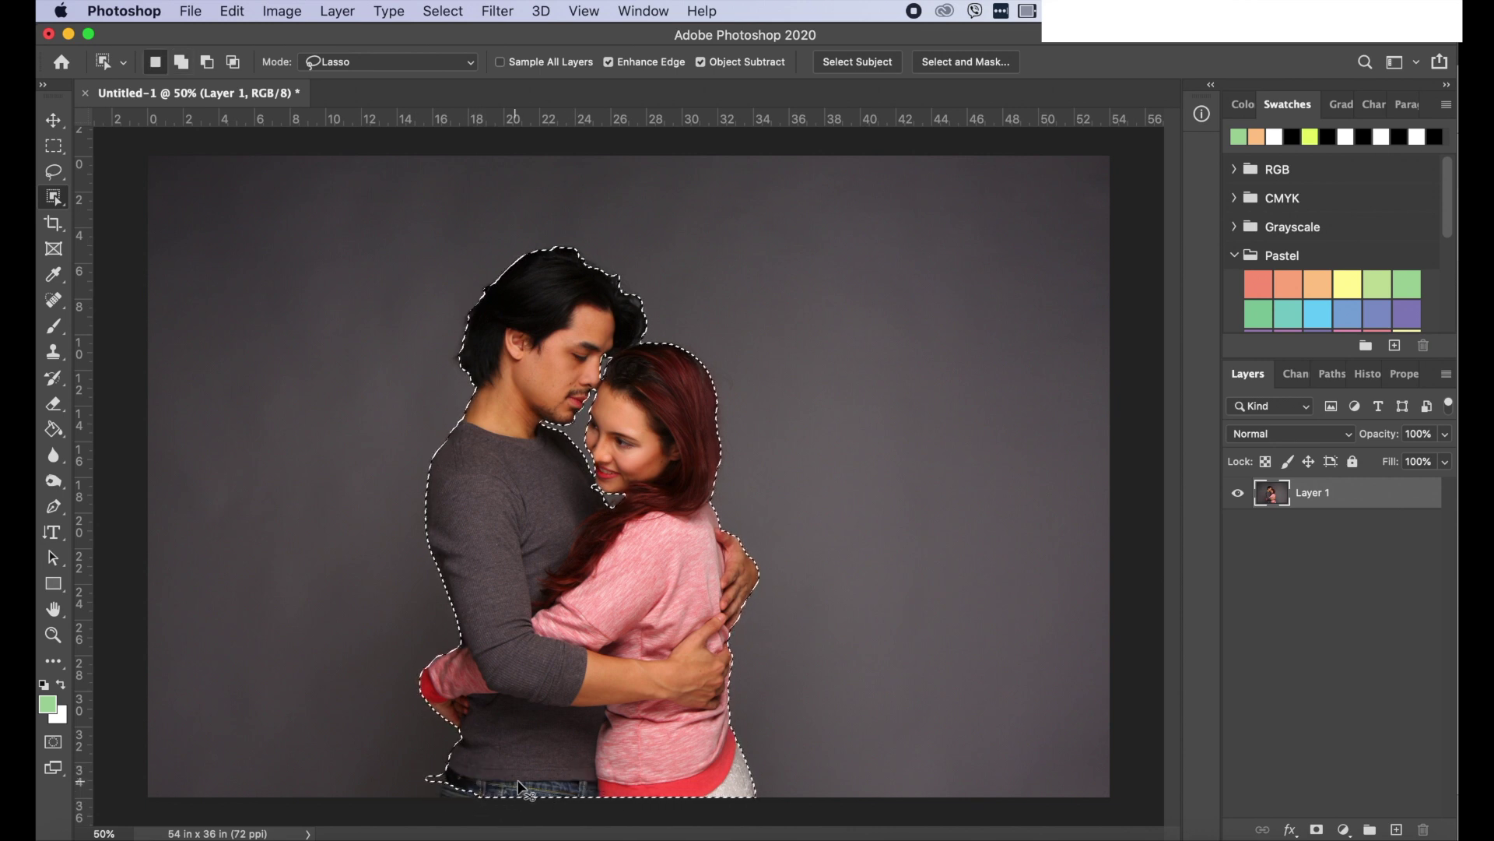
pyautogui.press('shift')
pyautogui.moveTo(453, 782)
pyautogui.mouseDown()
pyautogui.moveTo(483, 801)
pyautogui.moveTo(465, 787)
pyautogui.mouseUp()
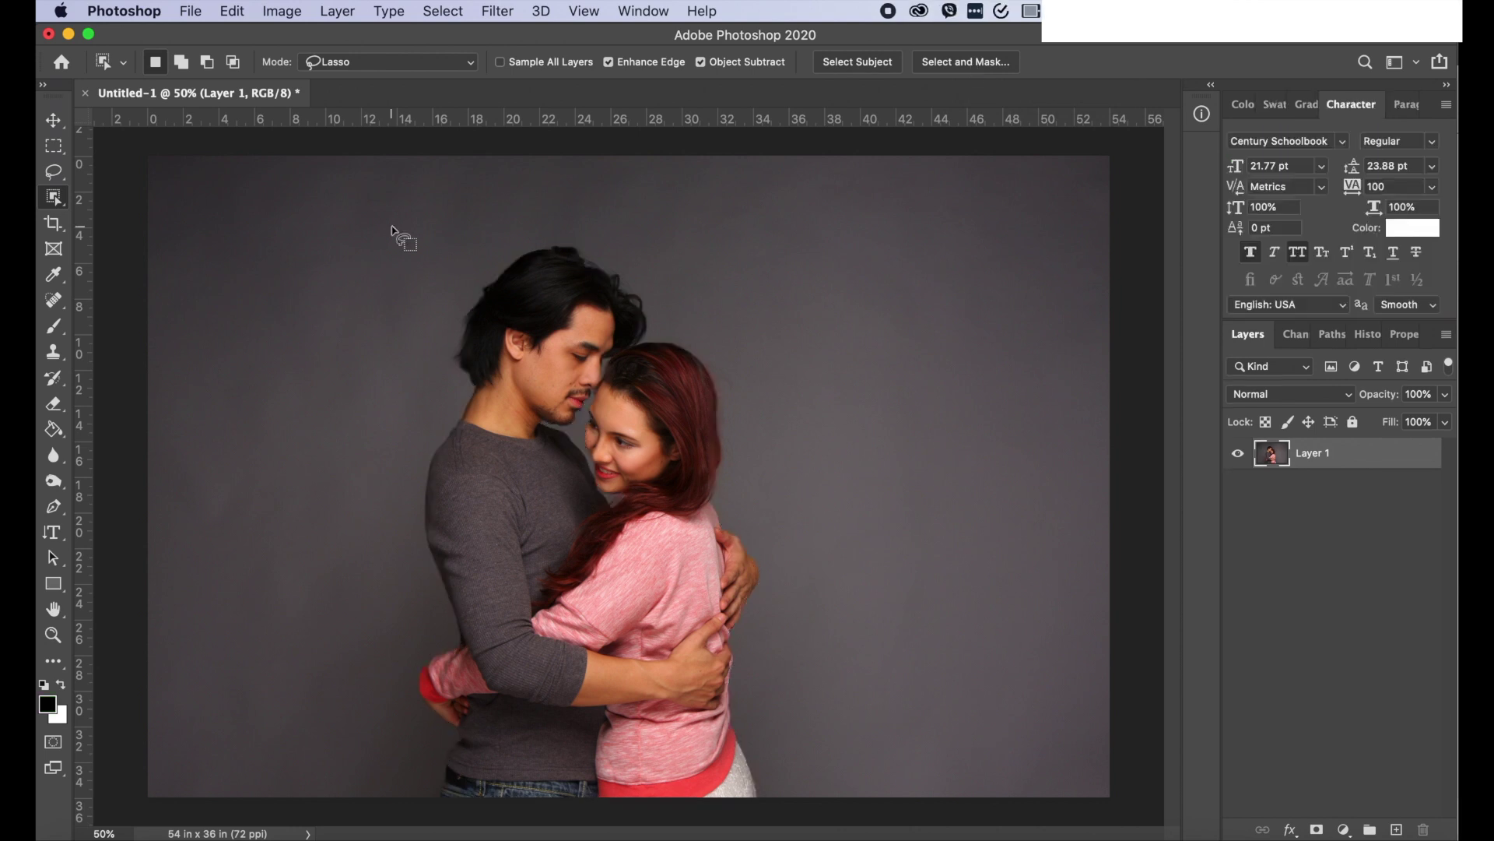
# - Lasso around the couple to select them, and add the man's missing lower torso to the selection
pyautogui.moveTo(749, 488)
pyautogui.mouseDown()
pyautogui.moveTo(819, 656)
pyautogui.moveTo(828, 802)
pyautogui.moveTo(689, 831)
pyautogui.moveTo(430, 831)
pyautogui.mouseUp()
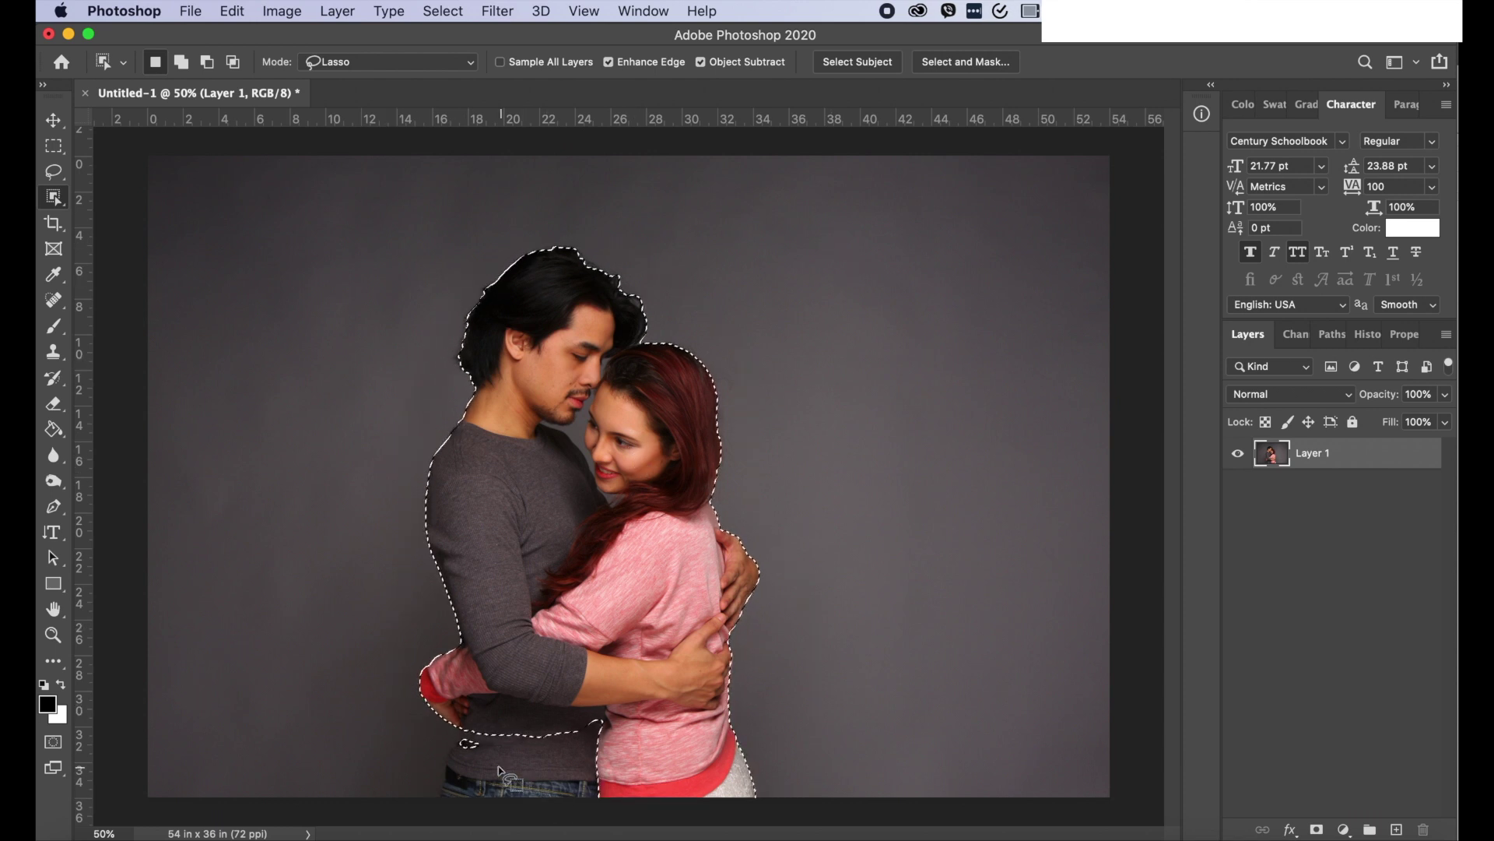
pyautogui.press('shift')
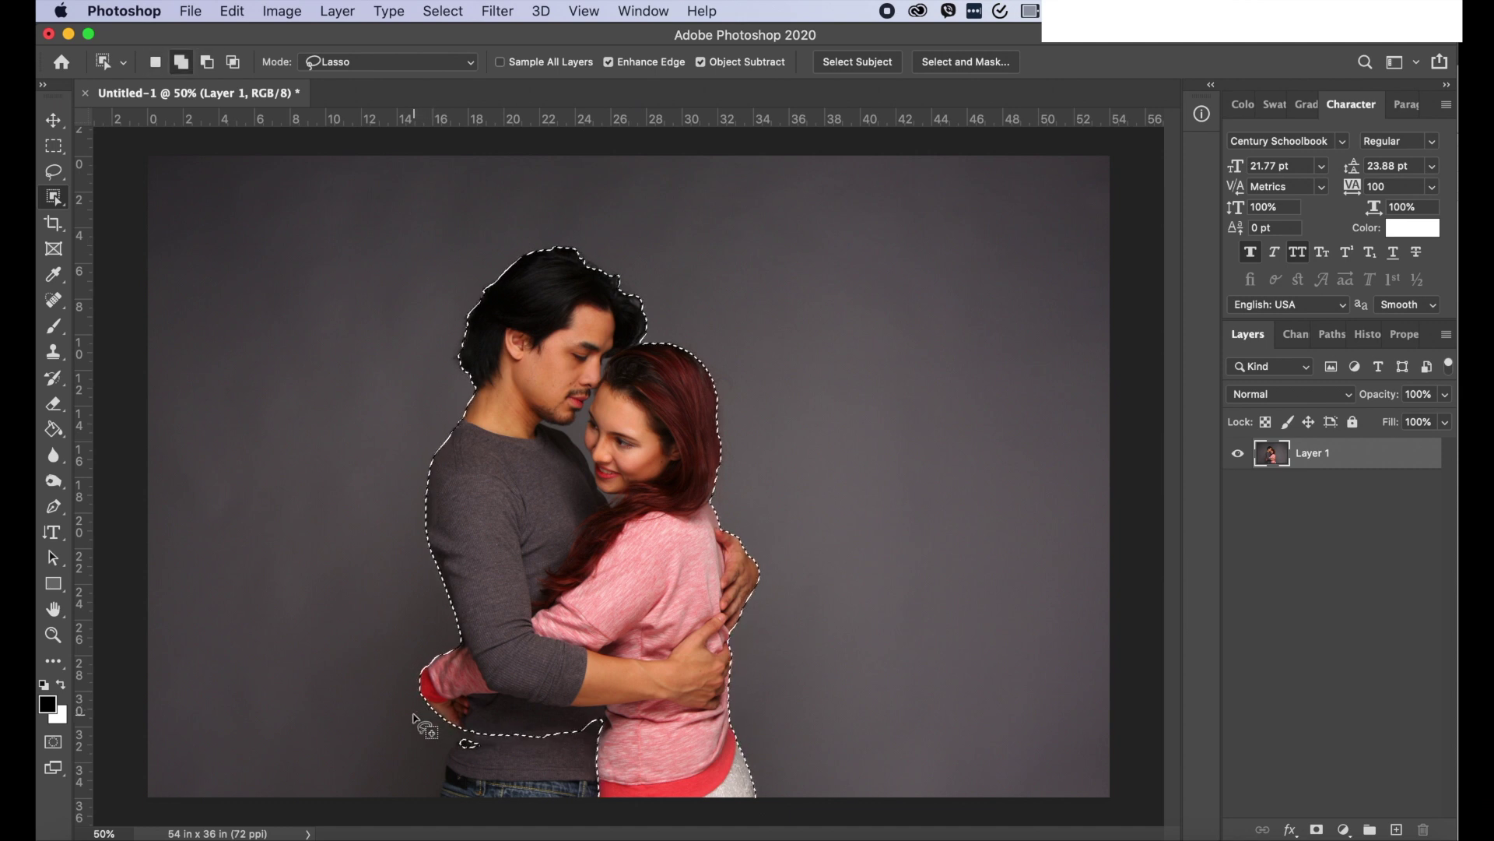
pyautogui.moveTo(411, 710)
pyautogui.mouseDown()
pyautogui.moveTo(596, 716)
pyautogui.moveTo(623, 750)
pyautogui.moveTo(622, 786)
pyautogui.moveTo(588, 813)
pyautogui.moveTo(413, 794)
pyautogui.moveTo(414, 713)
pyautogui.mouseUp()
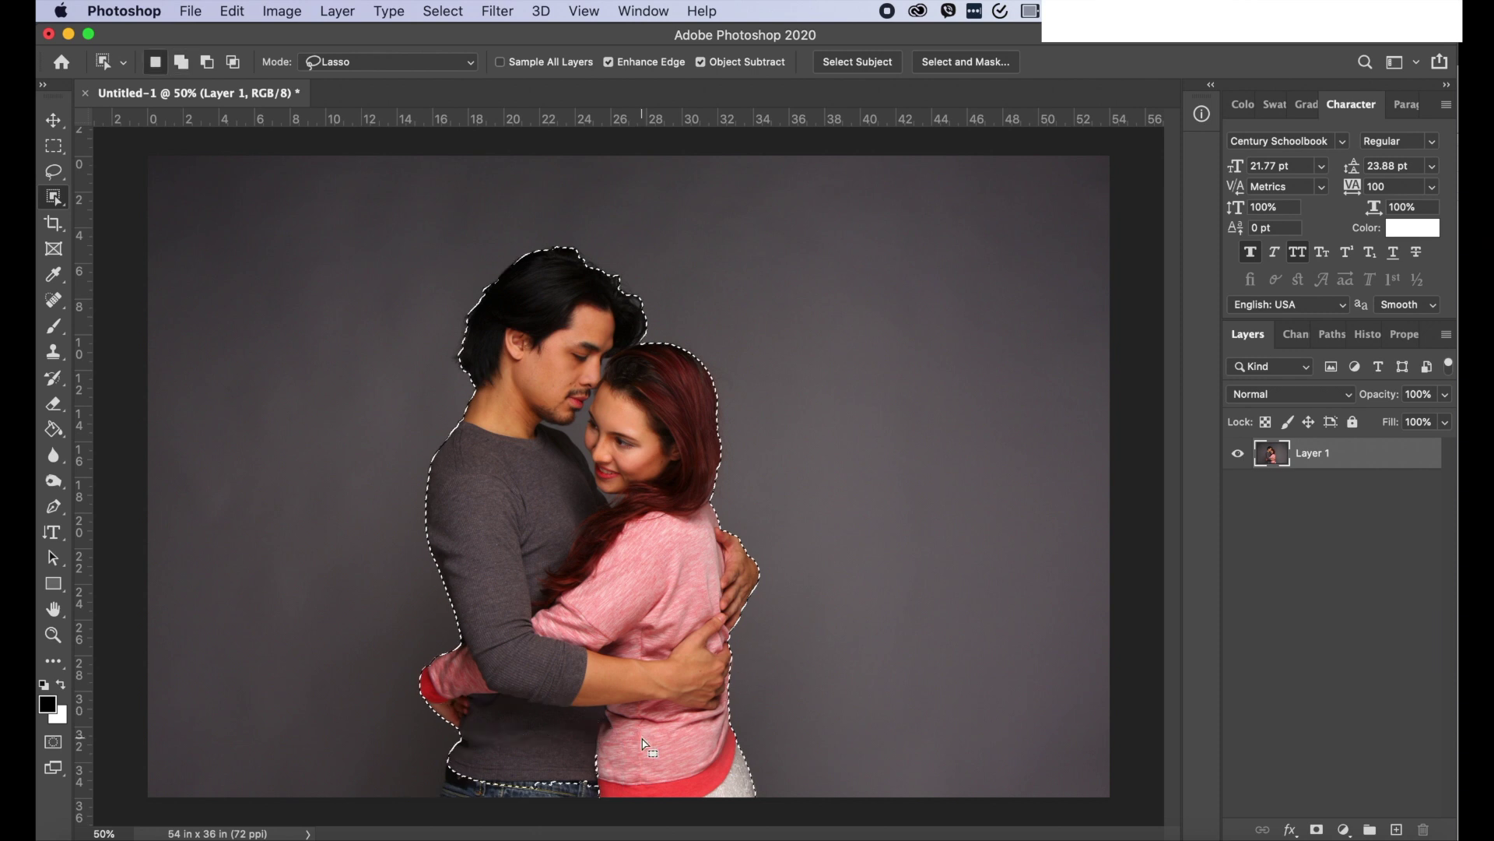
# - Add the man's jeans along the photo's lower edge to the selection
pyautogui.press('shift')
pyautogui.moveTo(420, 748)
pyautogui.mouseDown()
pyautogui.moveTo(615, 777)
pyautogui.moveTo(603, 813)
pyautogui.moveTo(449, 804)
pyautogui.moveTo(425, 755)
pyautogui.mouseUp()
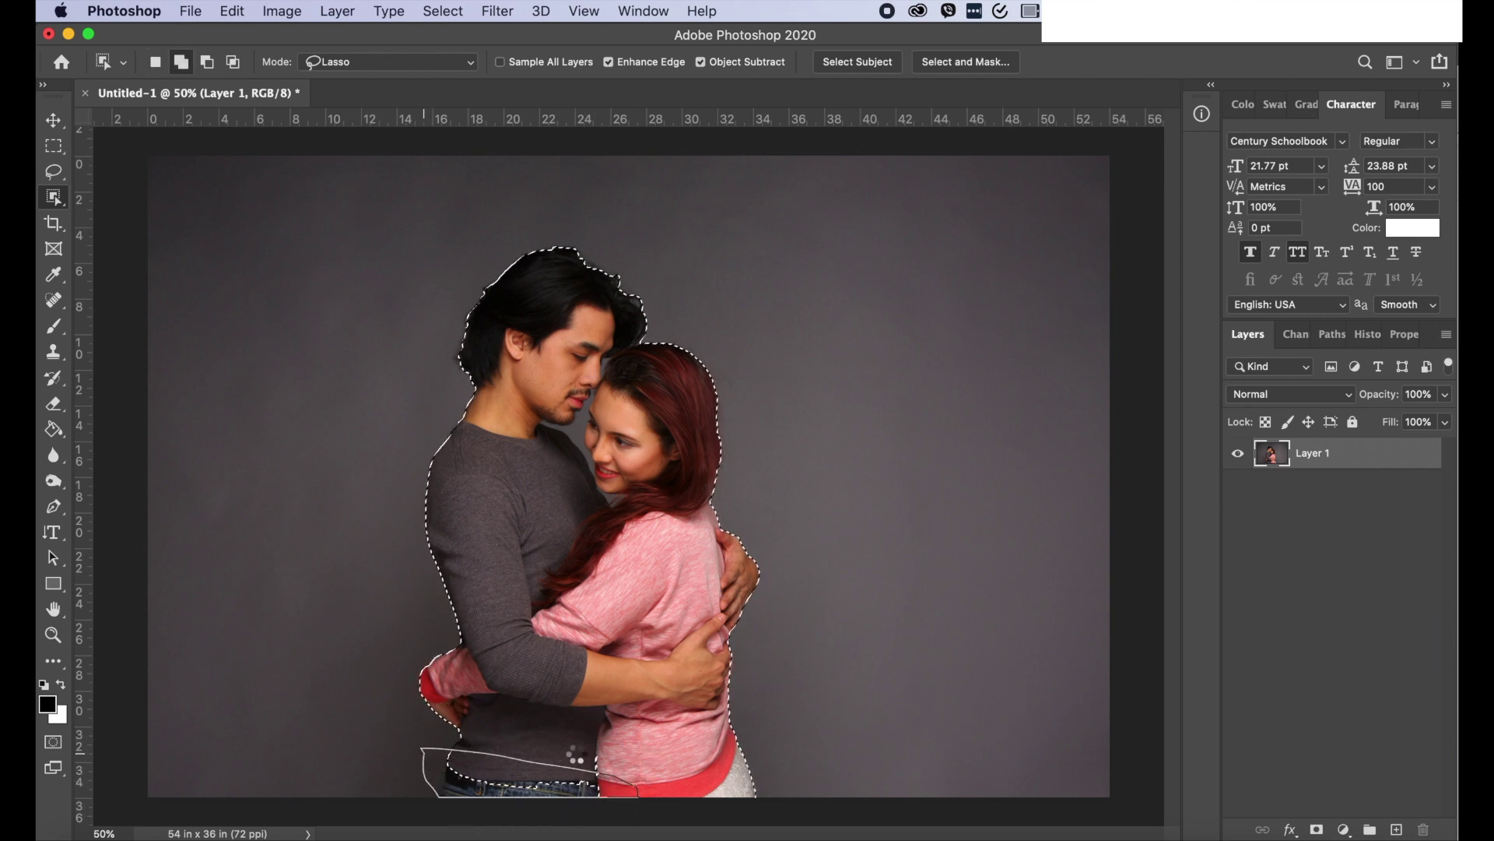
pyautogui.moveTo(589, 806)
pyautogui.mouseDown()
pyautogui.moveTo(622, 780)
pyautogui.moveTo(567, 742)
pyautogui.mouseUp()
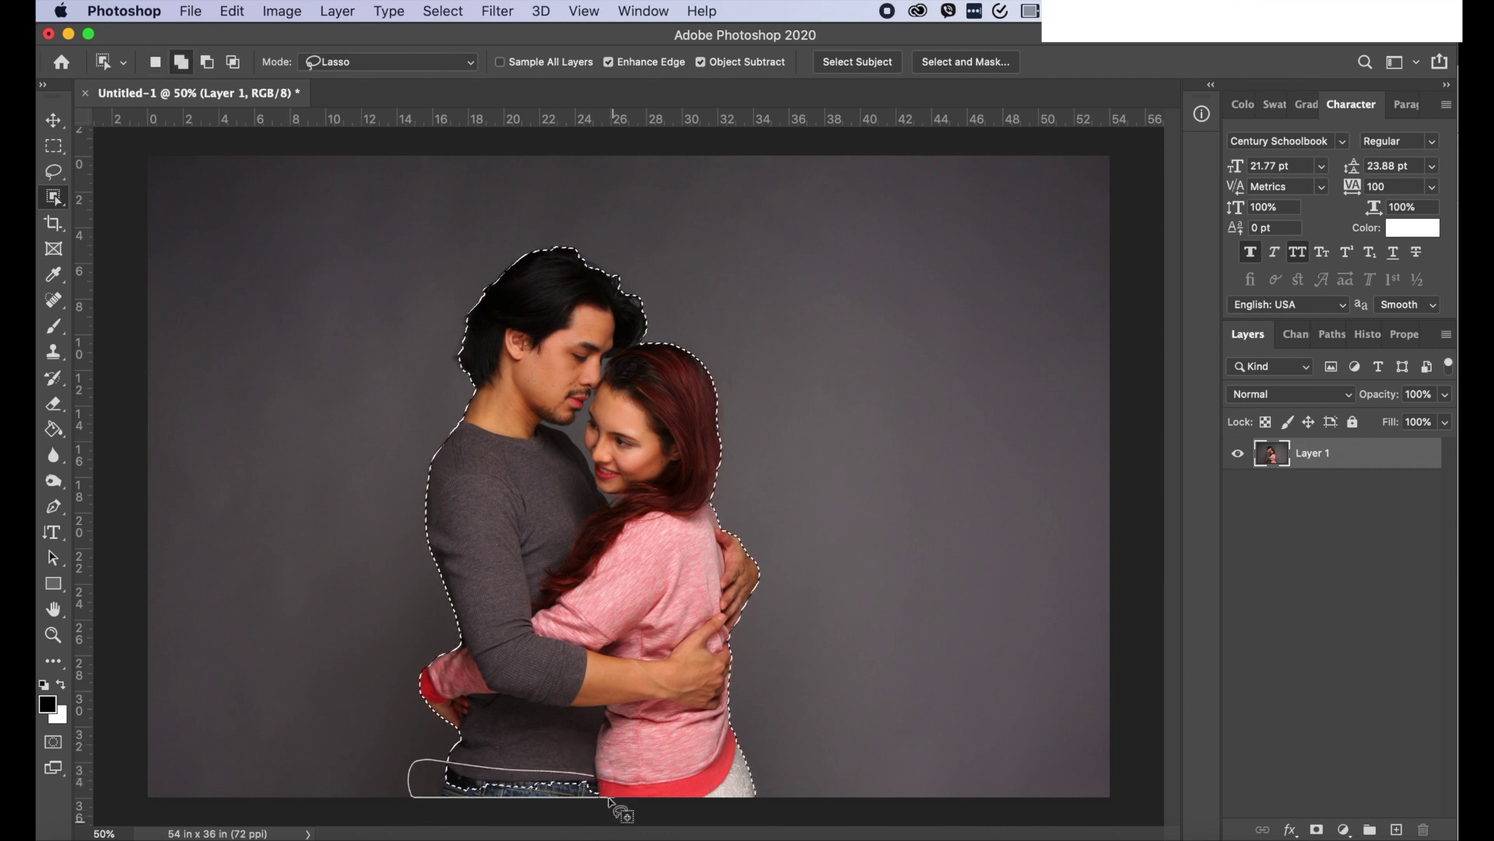
pyautogui.press('shift')
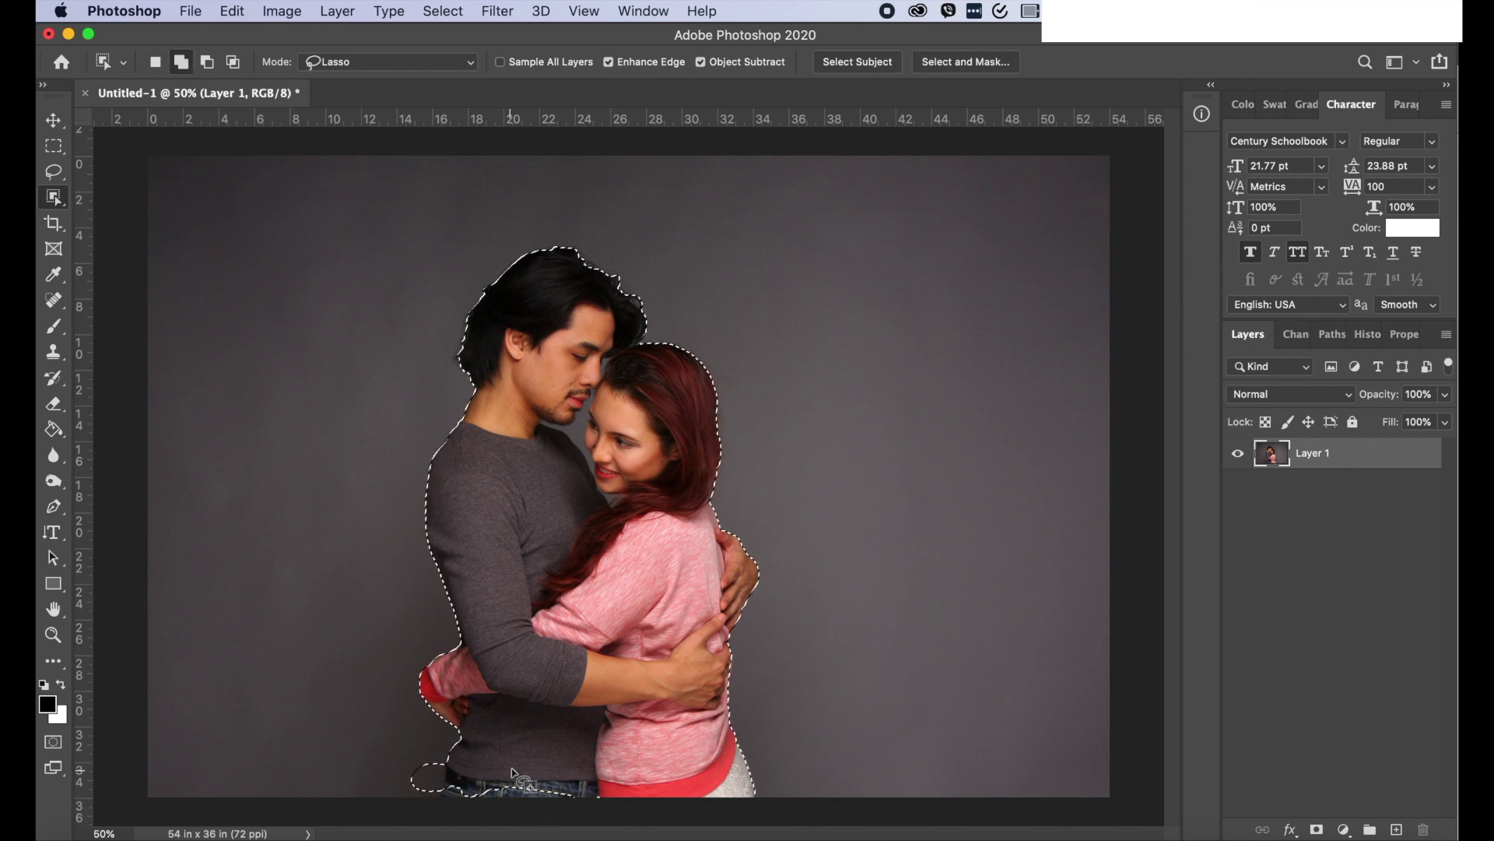
pyautogui.click(121, 61)
pyautogui.click(122, 63)
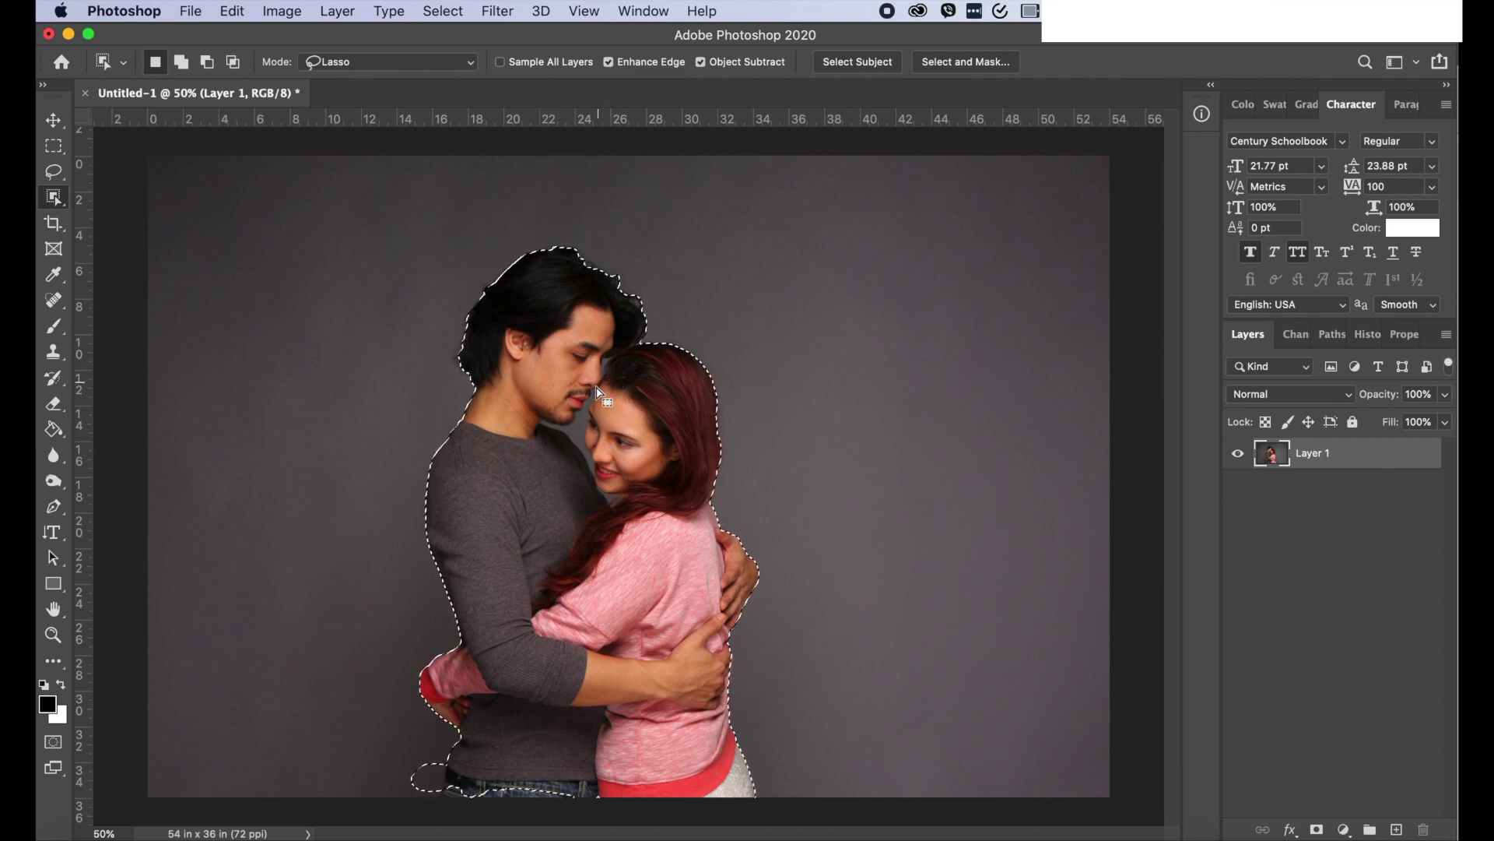
# - Subtract the background gaps between the faces, beside the woman's hairline and below her chin from the selection
pyautogui.scroll(5, 580, 420)
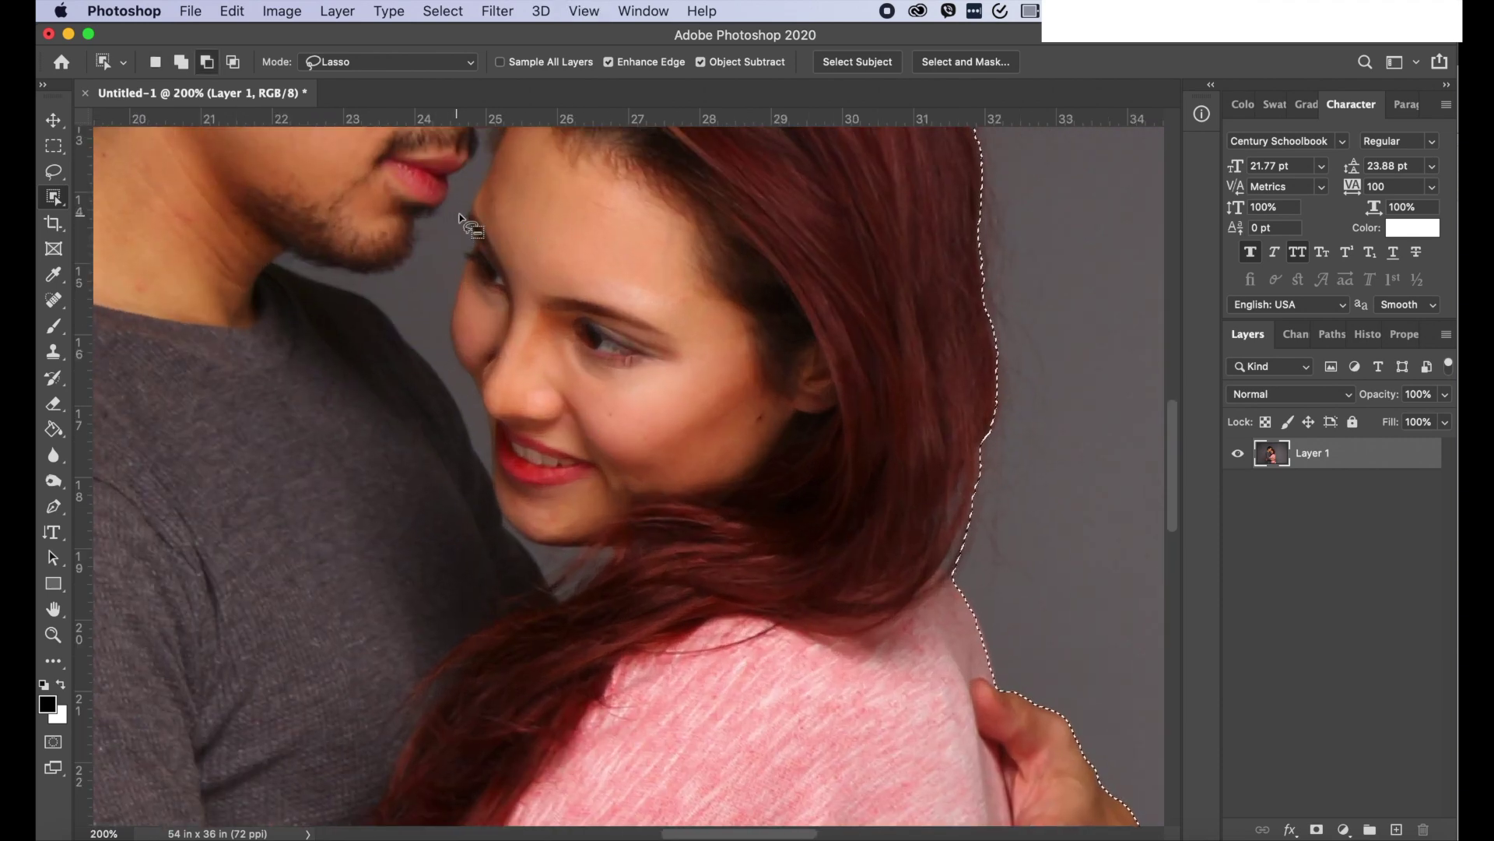
pyautogui.moveTo(434, 243)
pyautogui.mouseDown()
pyautogui.moveTo(306, 265)
pyautogui.moveTo(394, 314)
pyautogui.moveTo(478, 487)
pyautogui.moveTo(509, 486)
pyautogui.moveTo(516, 441)
pyautogui.moveTo(461, 347)
pyautogui.moveTo(483, 158)
pyautogui.moveTo(437, 185)
pyautogui.moveTo(438, 238)
pyautogui.mouseUp()
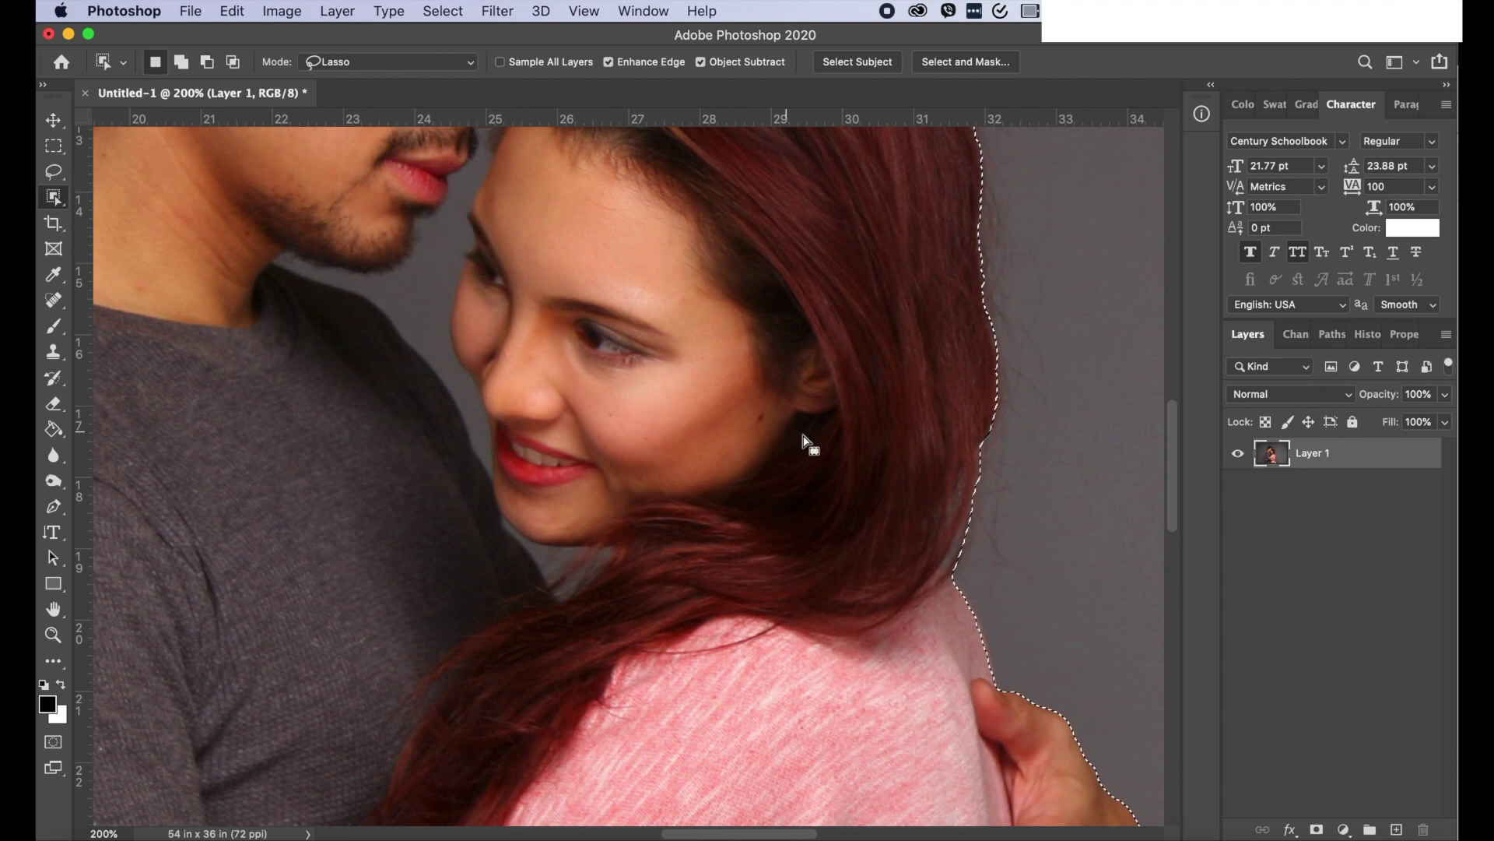
pyautogui.scroll(3, 689, 406)
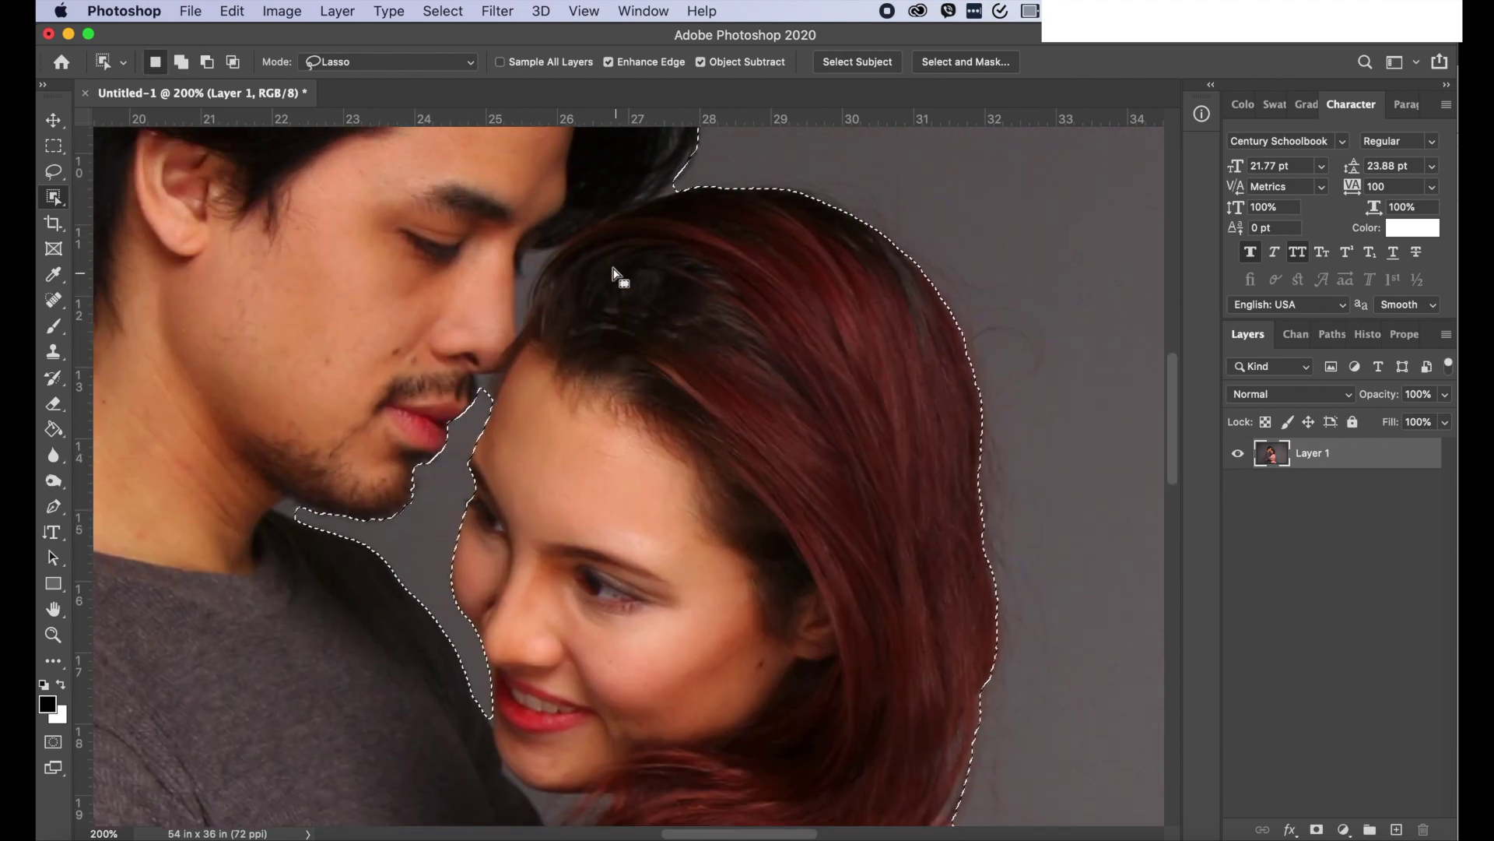
pyautogui.moveTo(547, 230)
pyautogui.mouseDown()
pyautogui.moveTo(519, 249)
pyautogui.moveTo(525, 341)
pyautogui.moveTo(567, 274)
pyautogui.mouseUp()
pyautogui.scroll(-5, 524, 620)
pyautogui.press('alt')
pyautogui.moveTo(604, 439)
pyautogui.mouseDown()
pyautogui.moveTo(518, 411)
pyautogui.moveTo(479, 417)
pyautogui.moveTo(565, 510)
pyautogui.moveTo(603, 502)
pyautogui.moveTo(604, 436)
pyautogui.mouseUp()
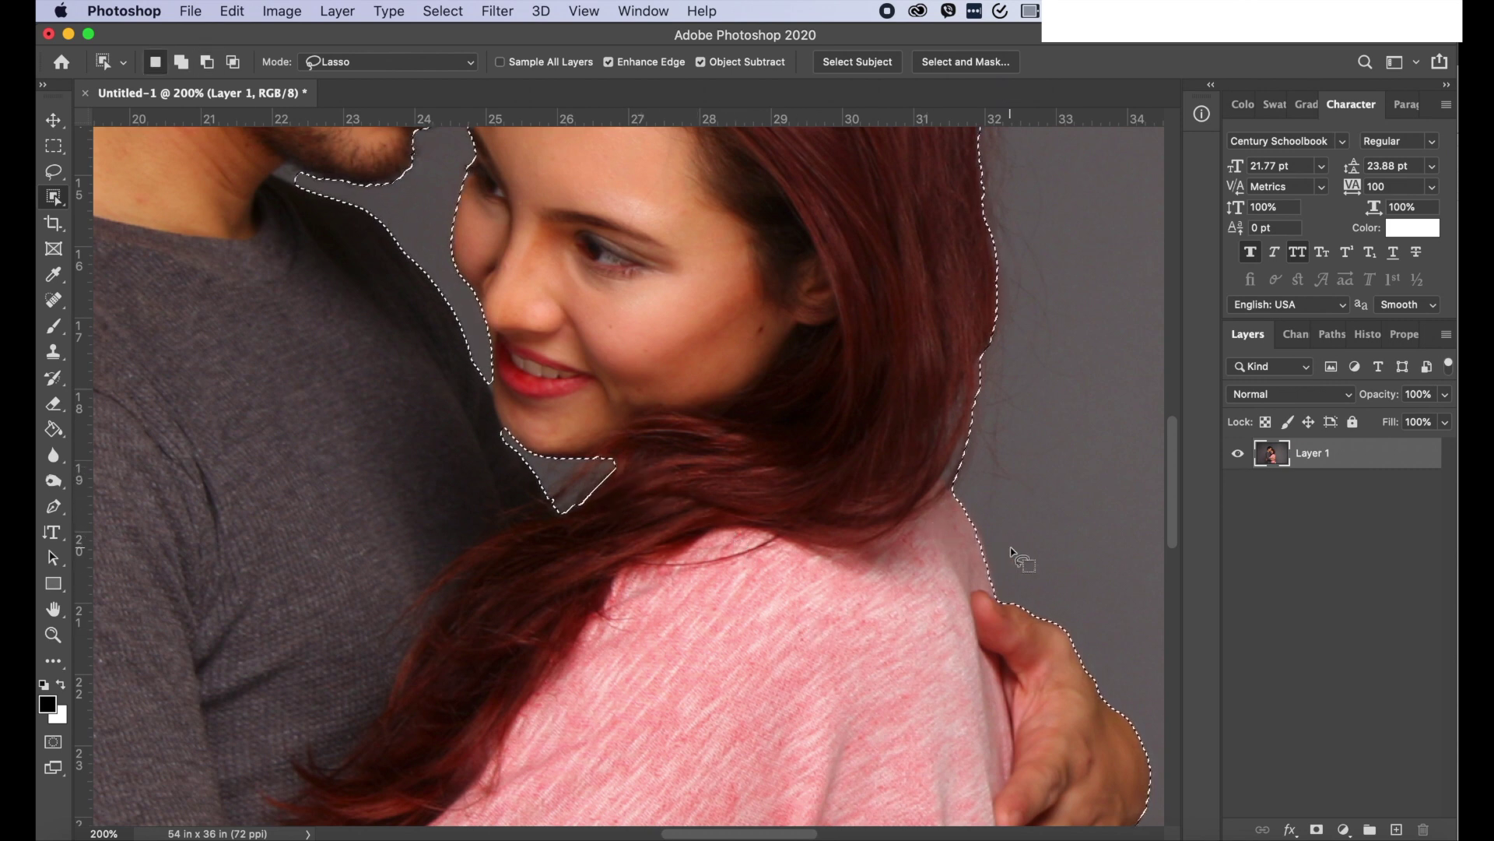
# - Inspect the selection edges around both heads, the hair and the man's shoulder
pyautogui.scroll(5, 1016, 559)
pyautogui.hotkey('ctrl', 'd')
pyautogui.scroll(6, 1018, 554)
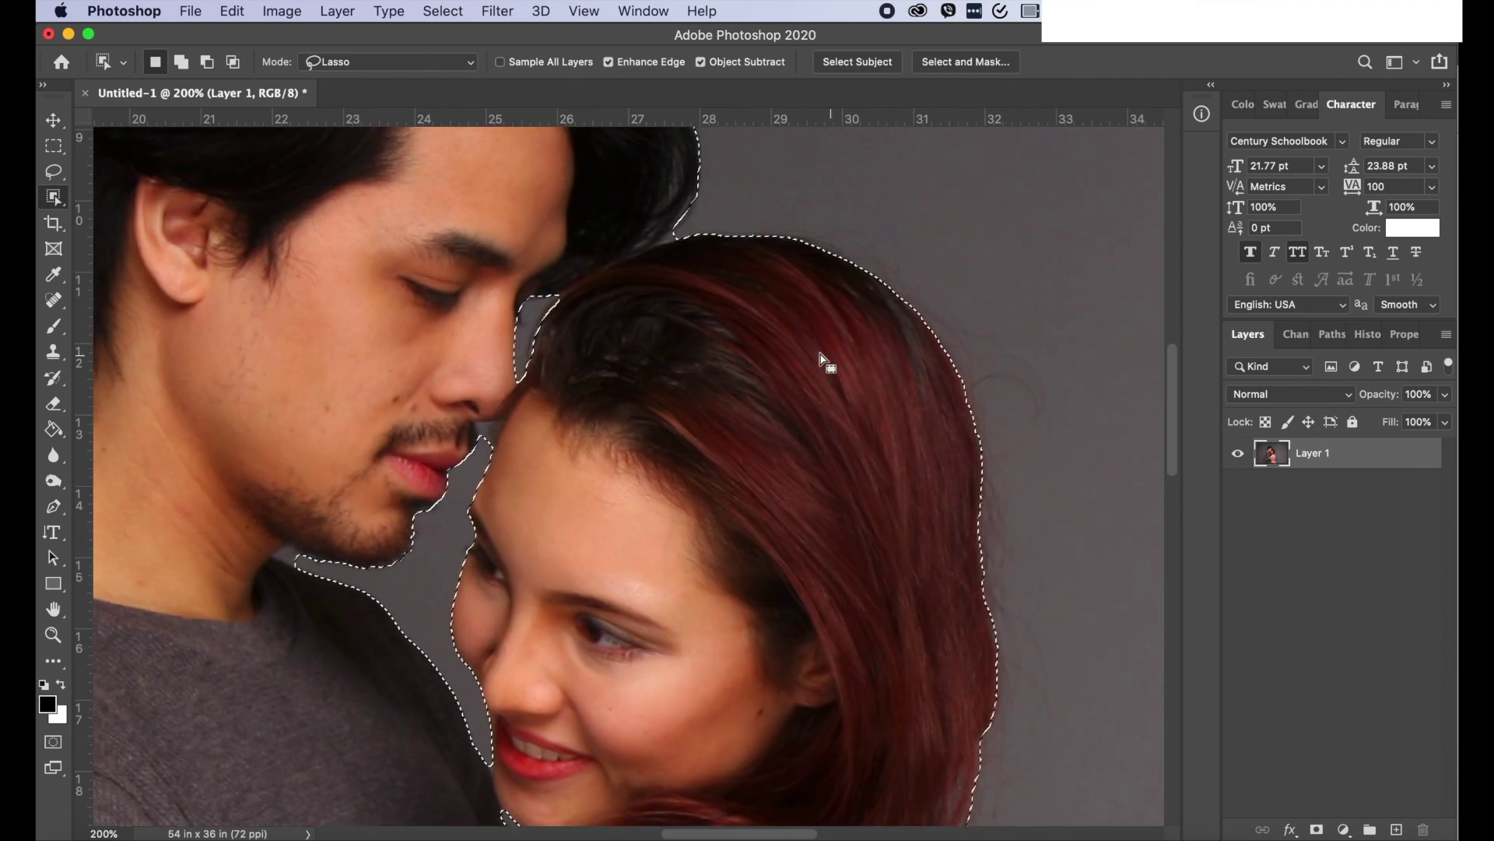
pyautogui.scroll(2, 778, 373)
pyautogui.scroll(9, 778, 373)
pyautogui.hscroll(-10, 775, 375)
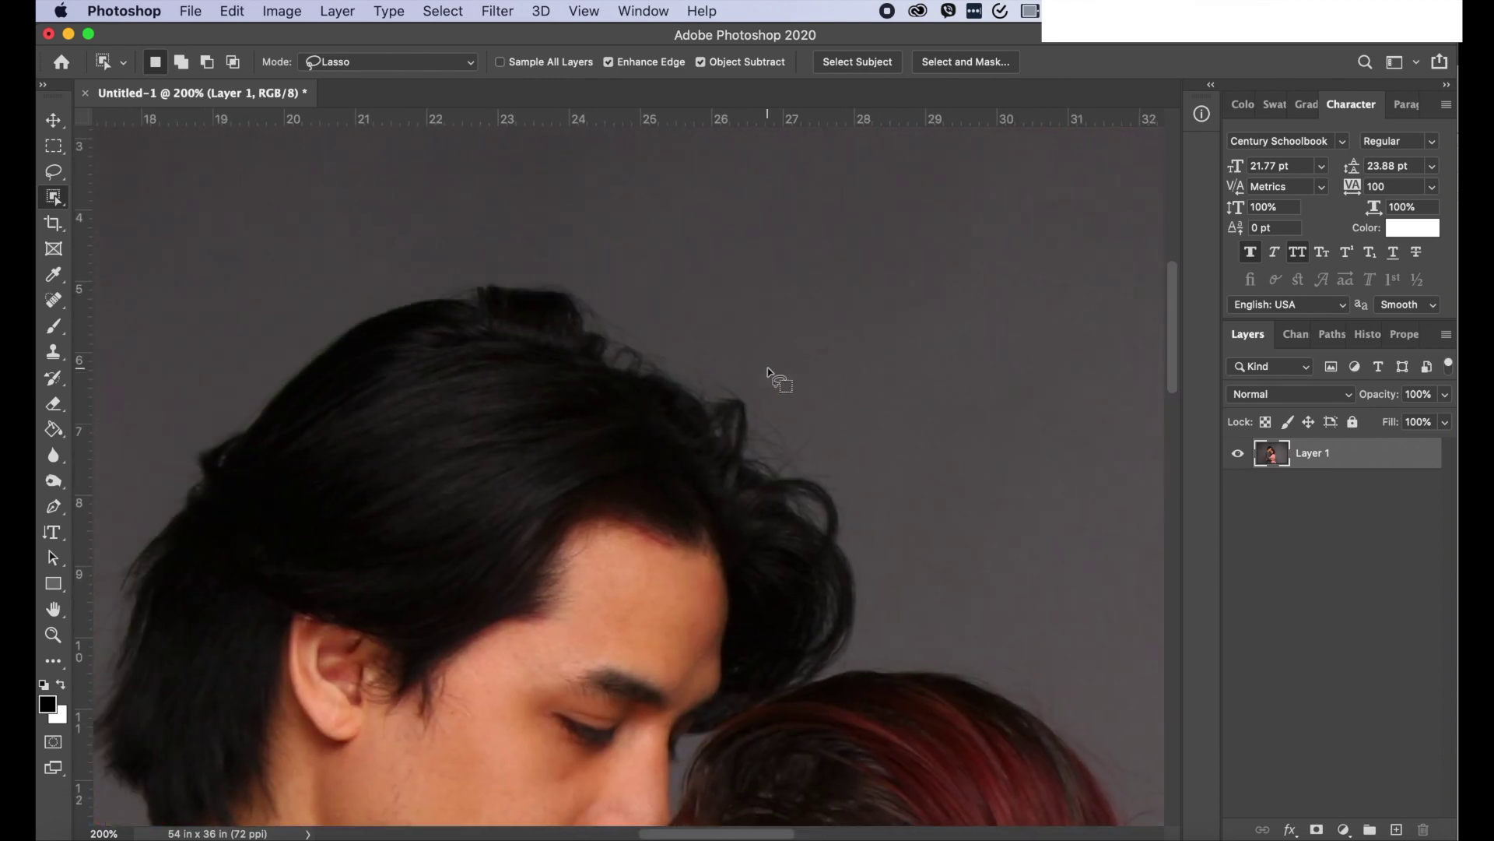
pyautogui.scroll(-15, 768, 375)
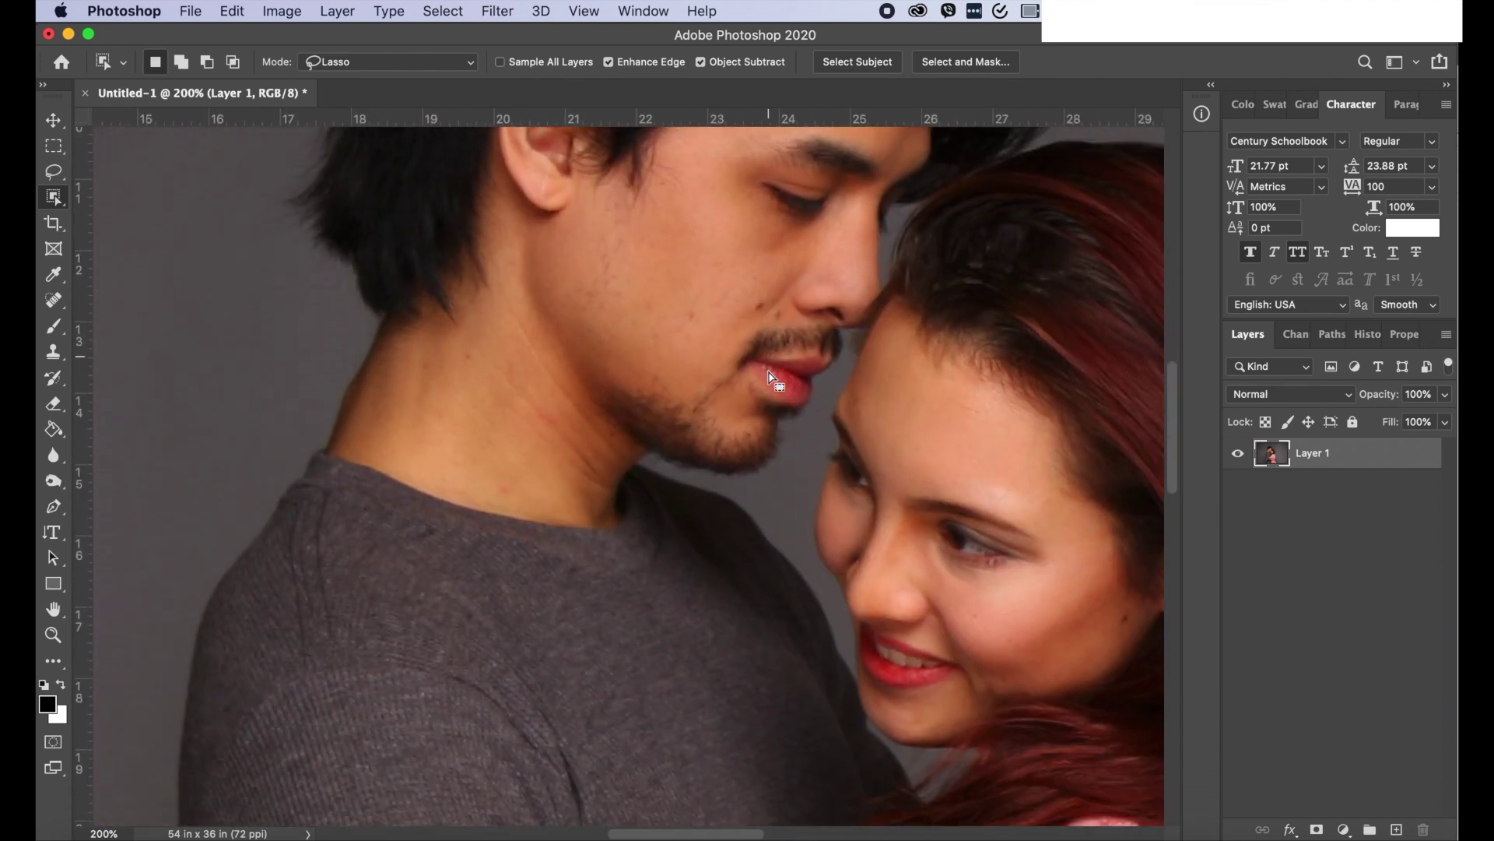
pyautogui.scroll(-2, 779, 379)
pyautogui.hscroll(1, 794, 383)
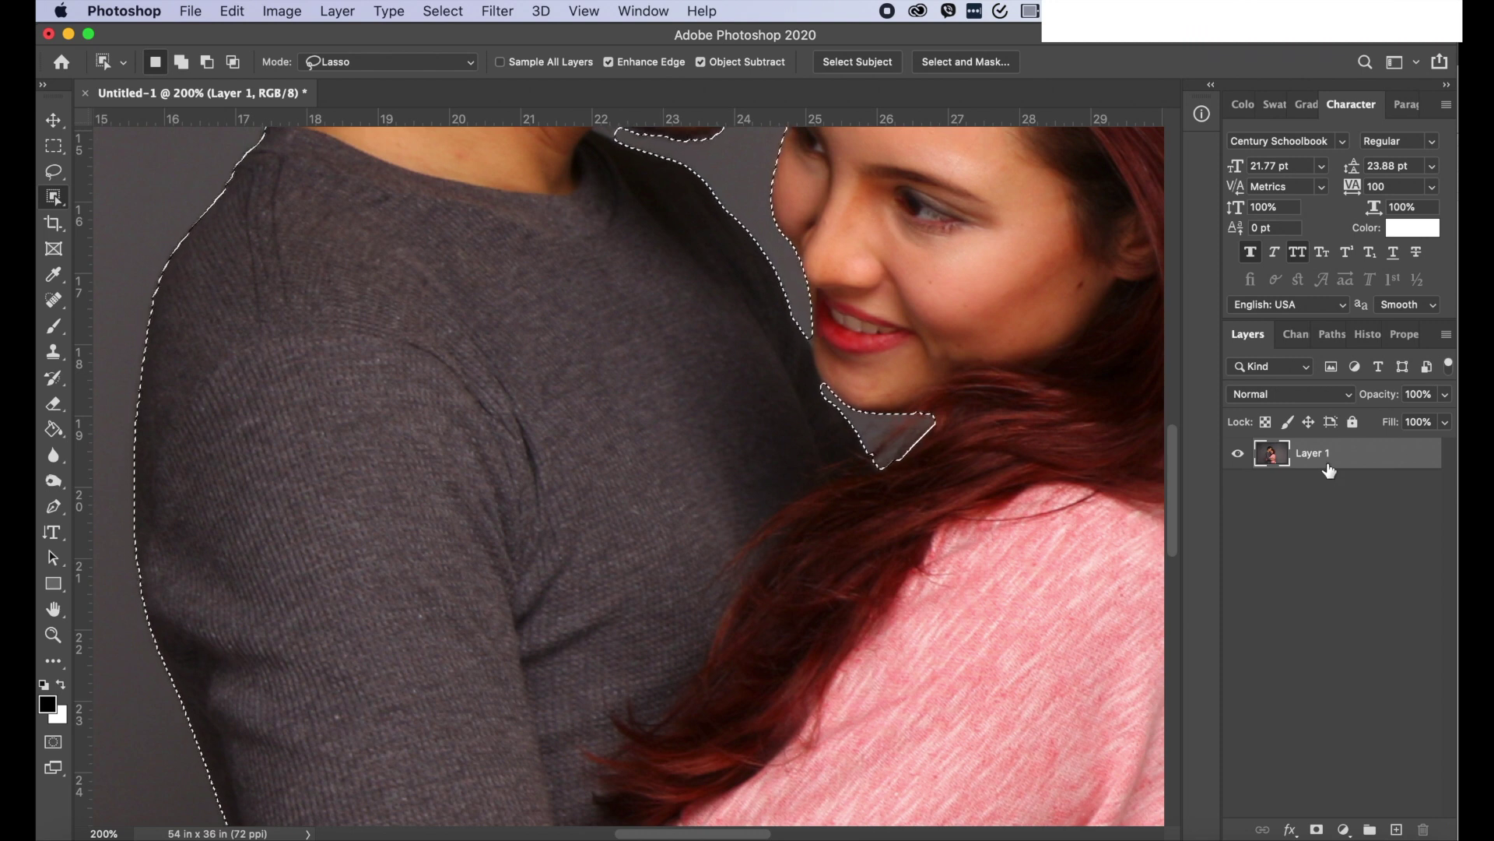
# - Create a new empty layer and place it beneath Layer 1
pyautogui.click(1398, 830)
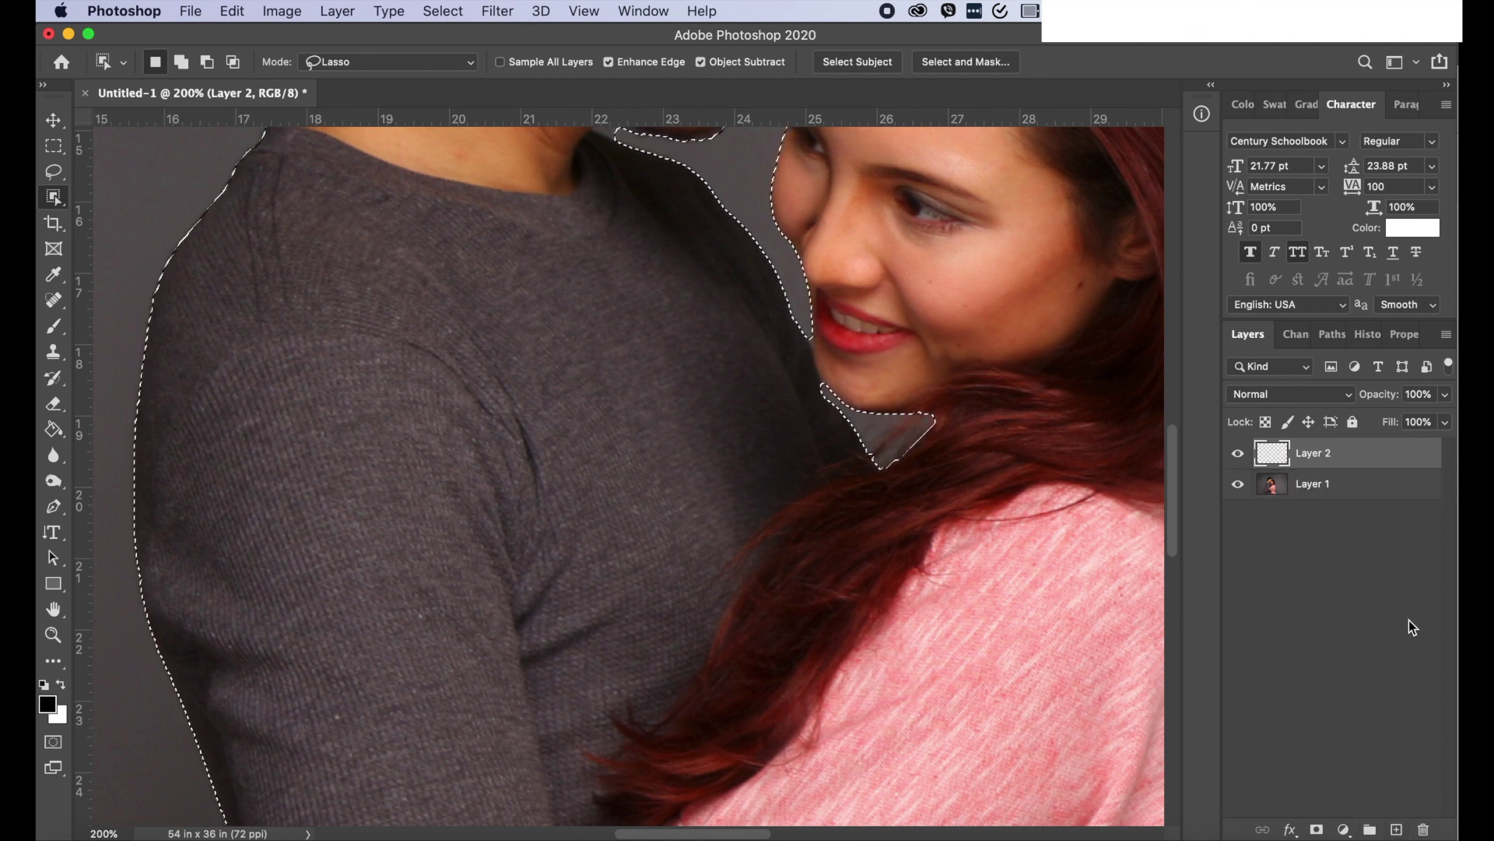
pyautogui.moveTo(1358, 467); pyautogui.dragTo(1368, 529)
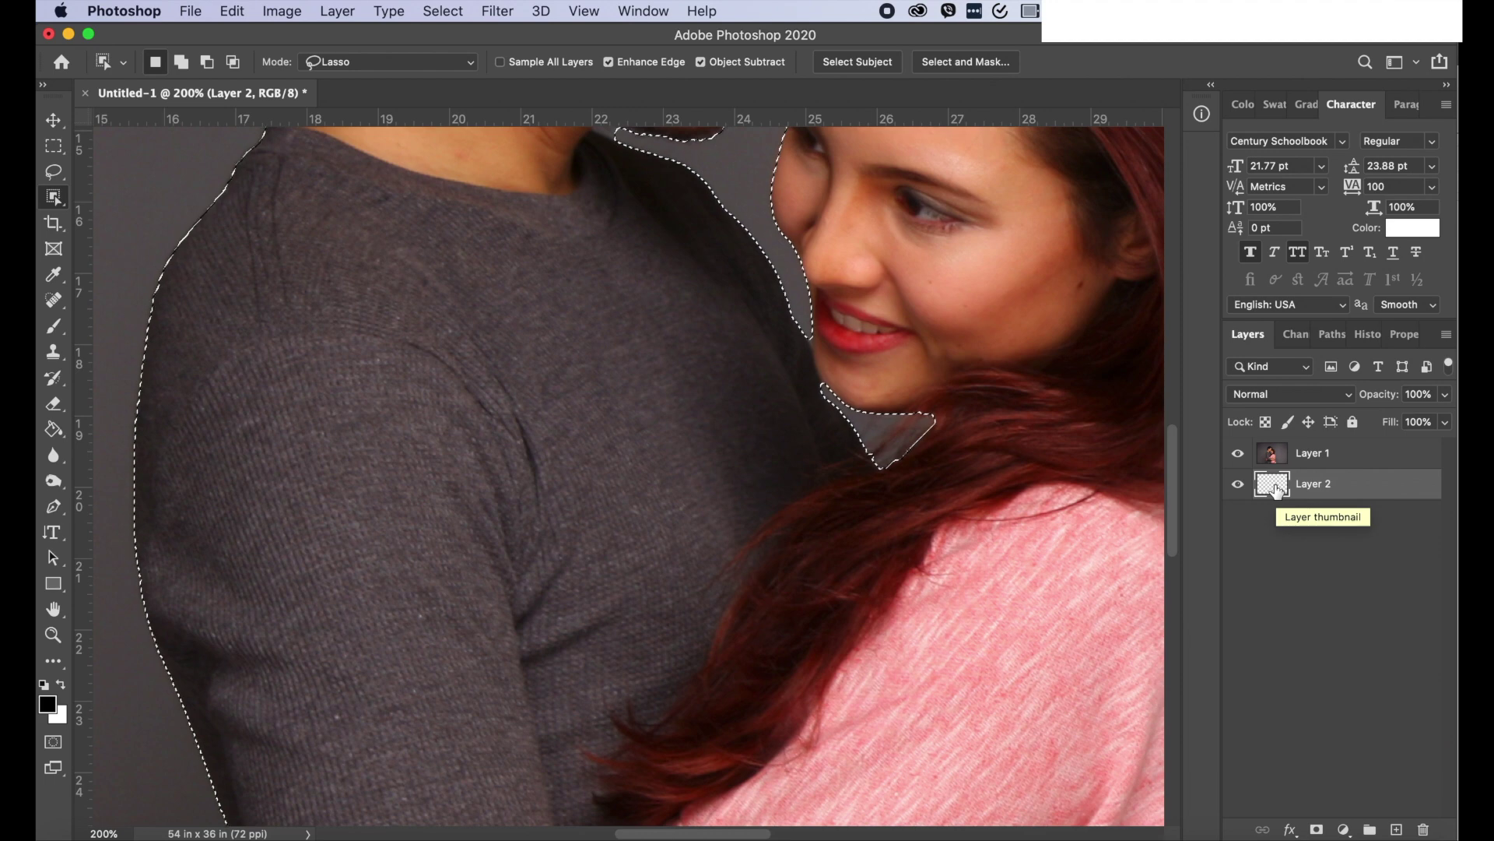
# - Add a Reveal Selection layer mask to Layer 1 to hide the background around the couple
pyautogui.click(1352, 464)
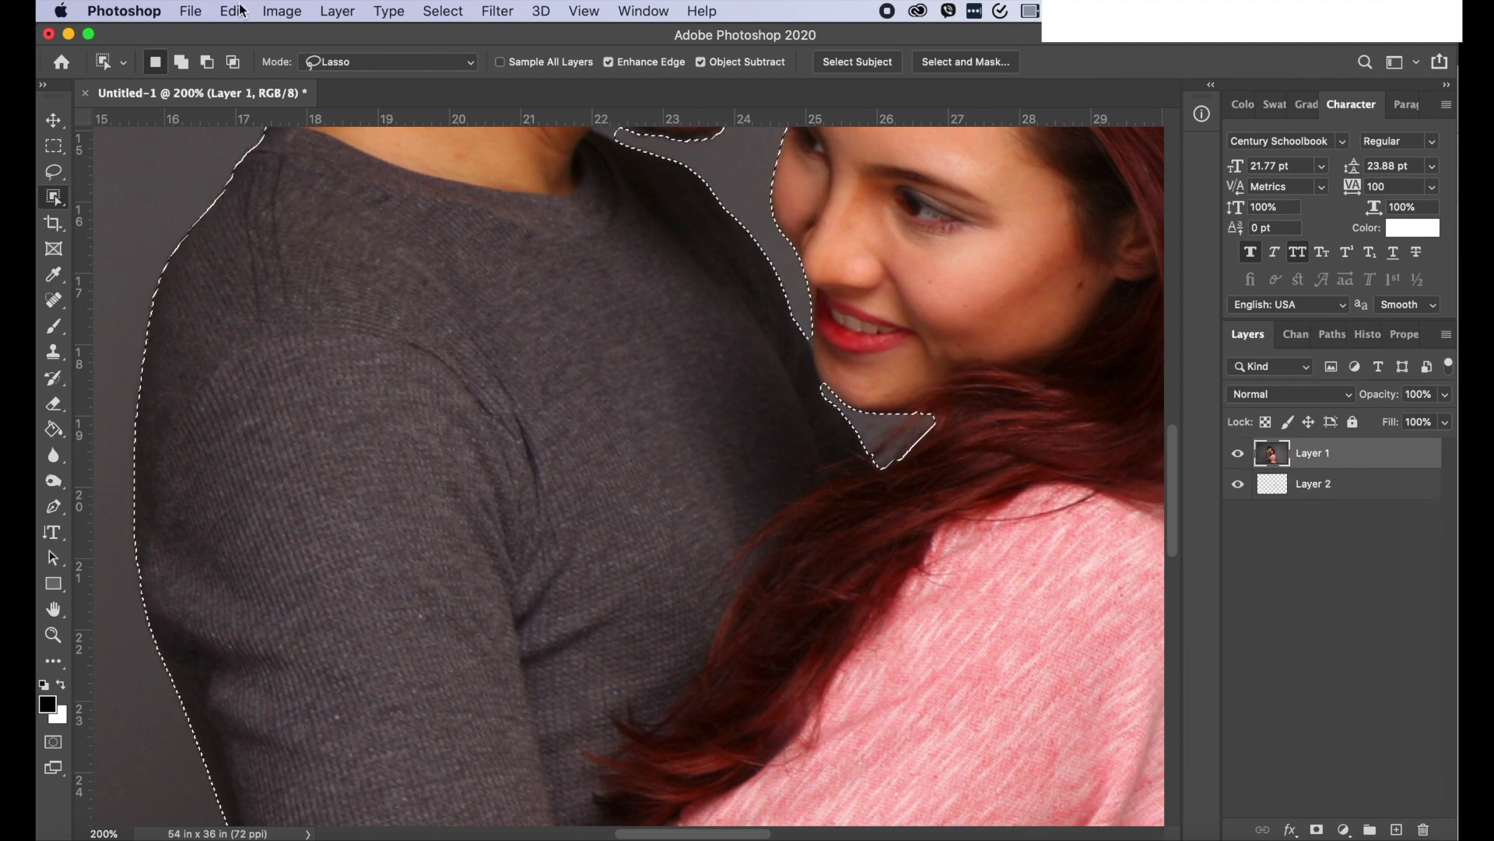
pyautogui.click(284, 11)
pyautogui.moveTo(337, 11)
pyautogui.moveTo(464, 326)
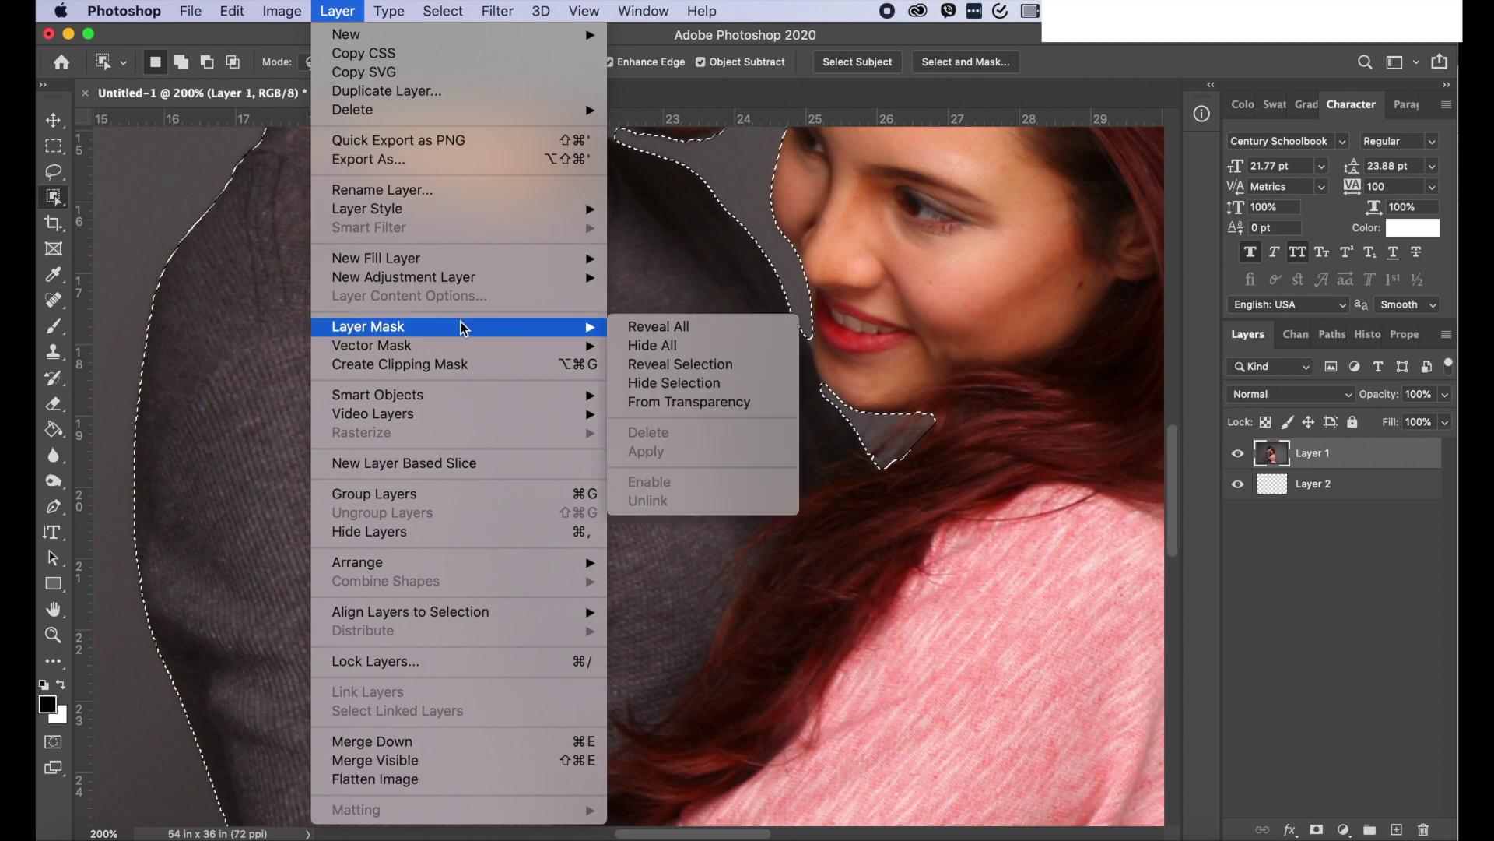
pyautogui.click(678, 366)
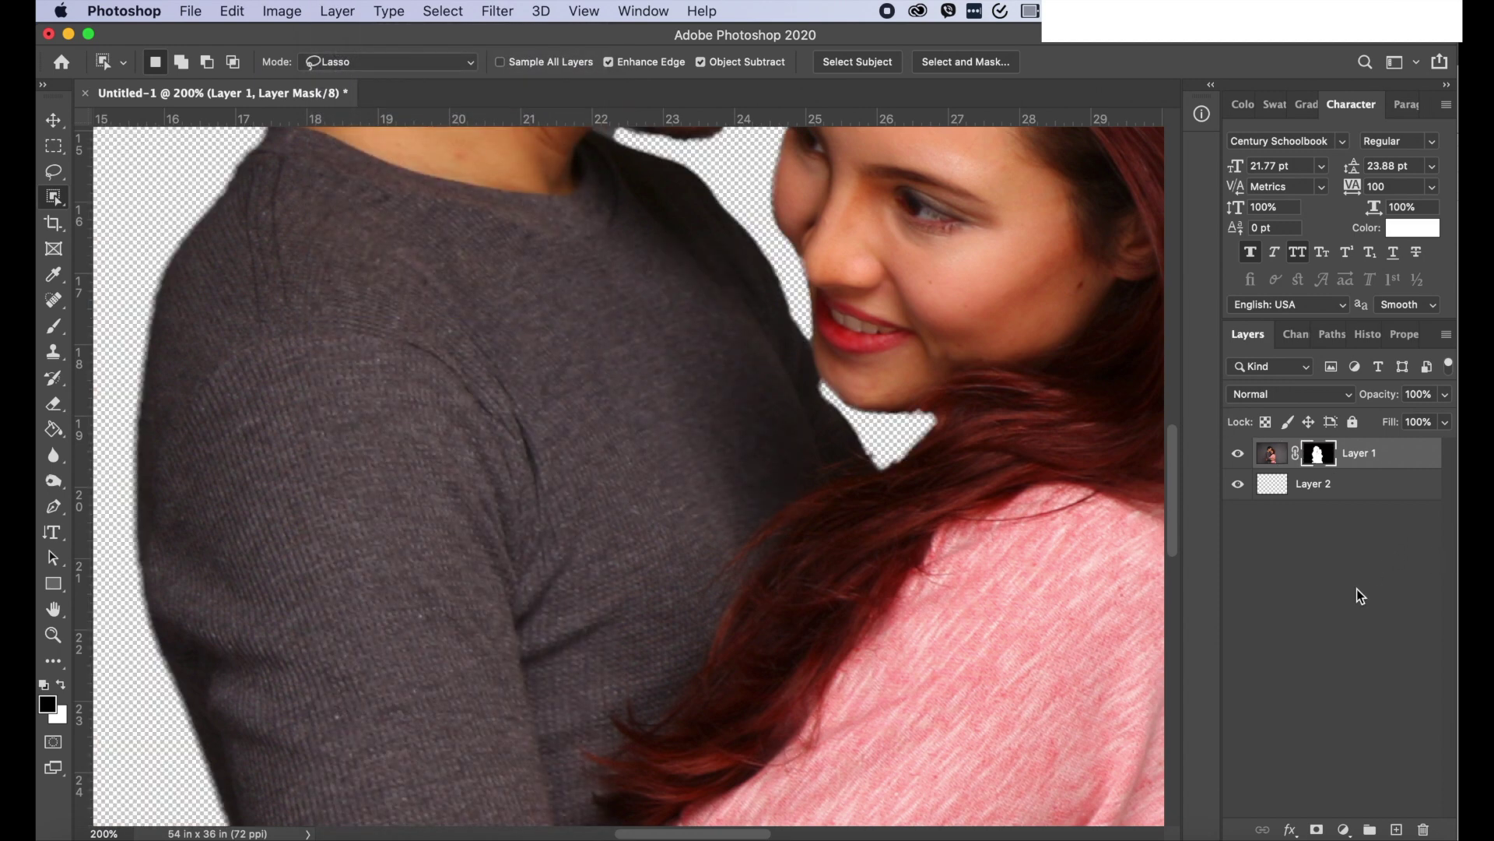
# - Make the layer mask of Layer 1 active
pyautogui.click(1345, 491)
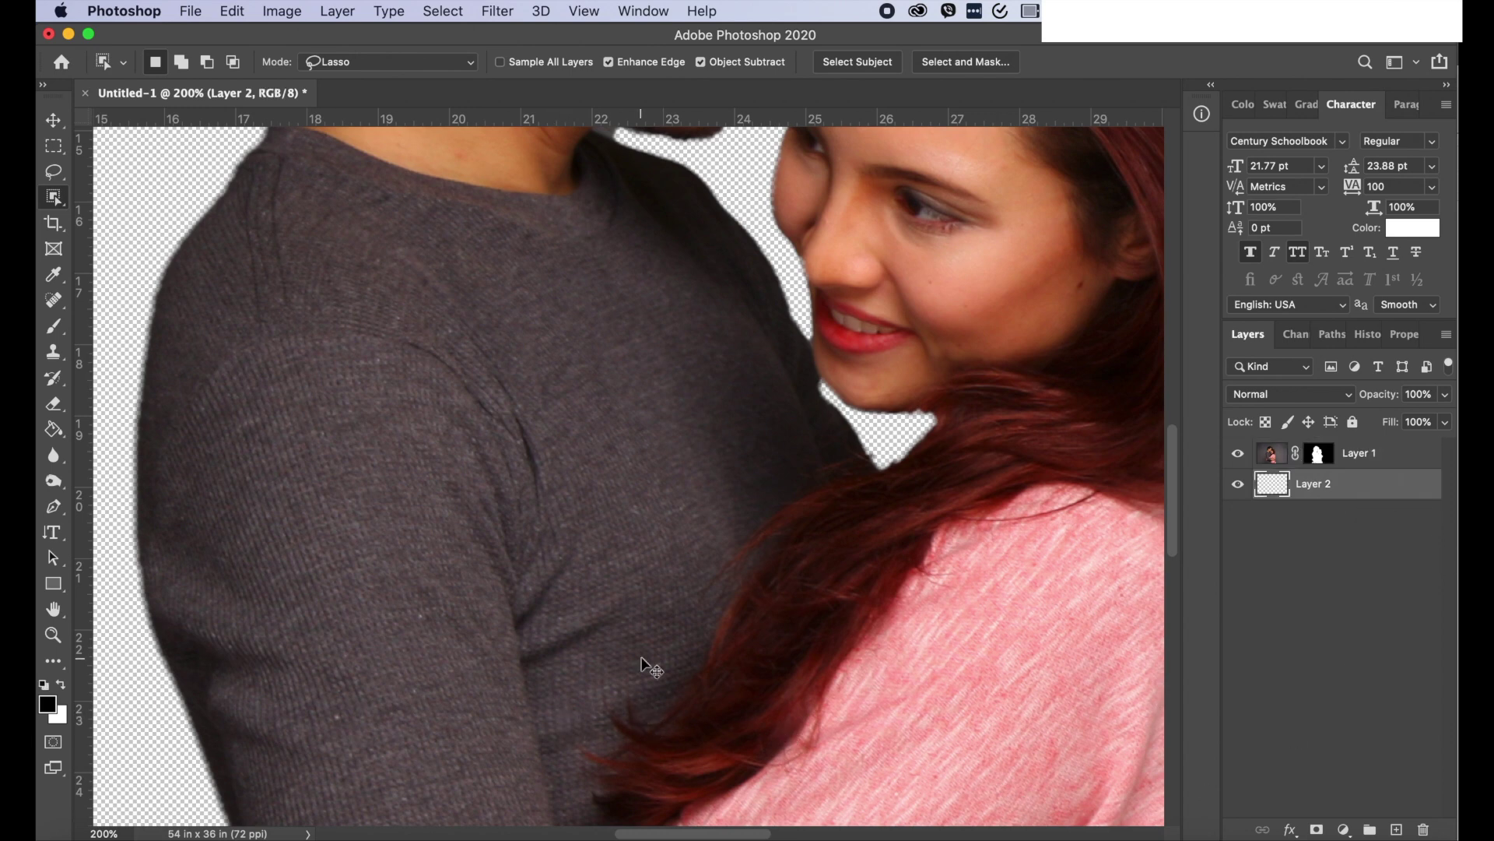
pyautogui.press('super+0')
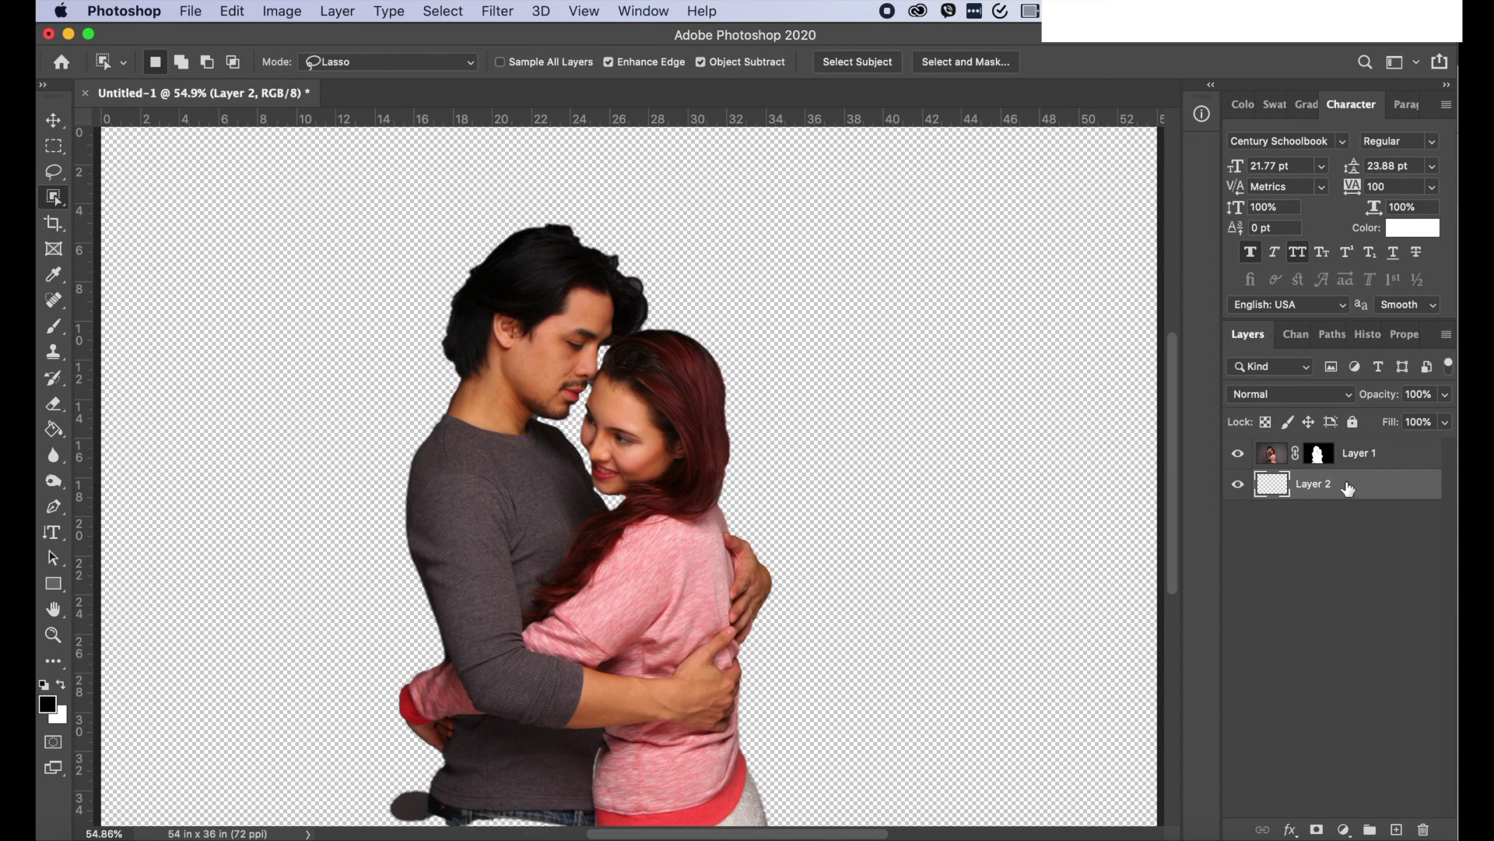
pyautogui.click(1334, 459)
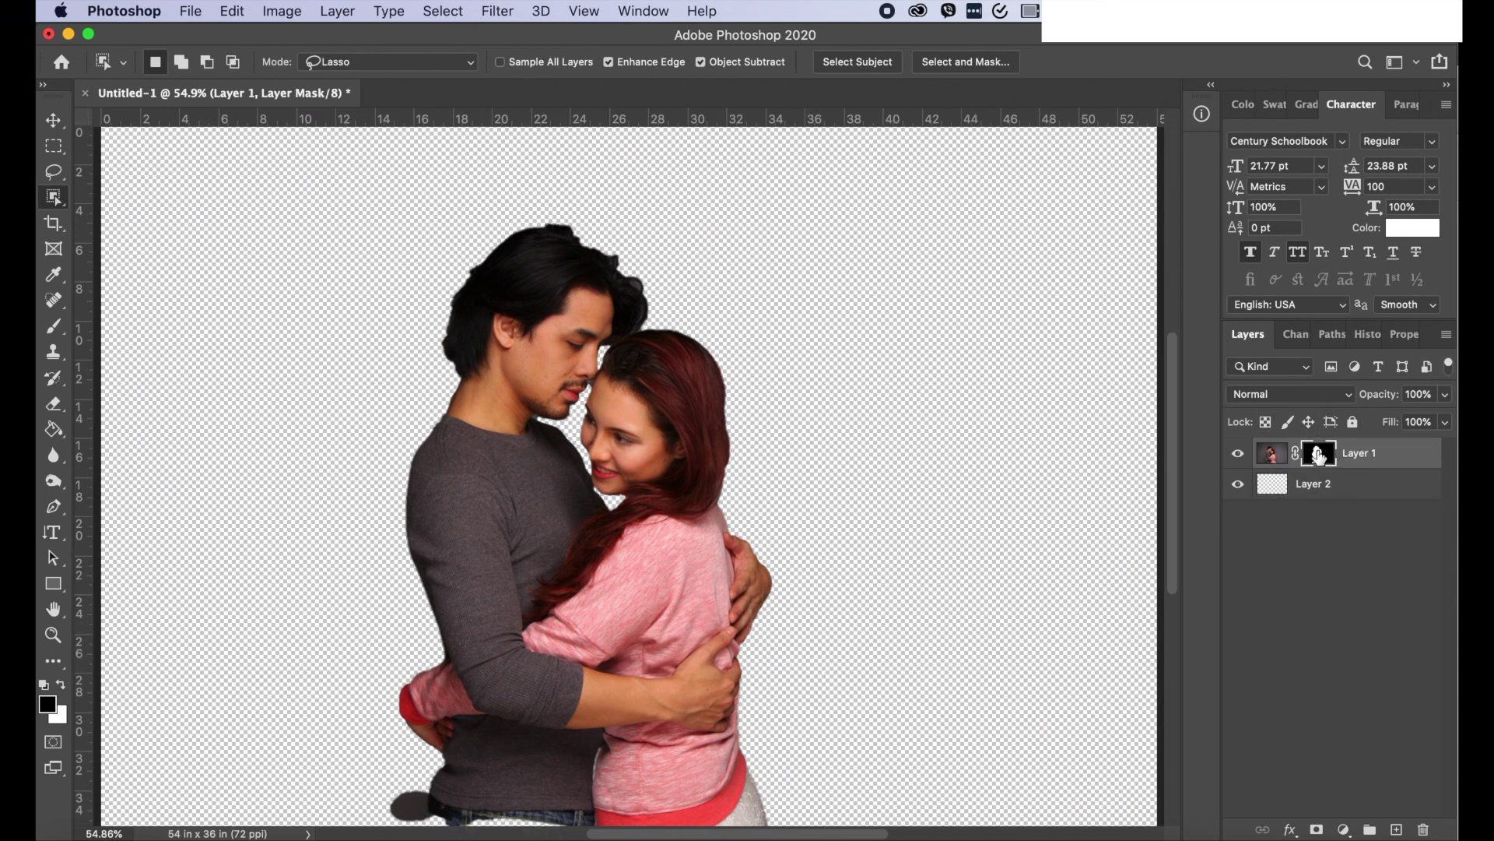
# - Paint black on Layer 1's mask with a 300 px, 100% hardness Brush to hide the leftover dark patch beside the man's waist
pyautogui.click(62, 685)
pyautogui.click(60, 330)
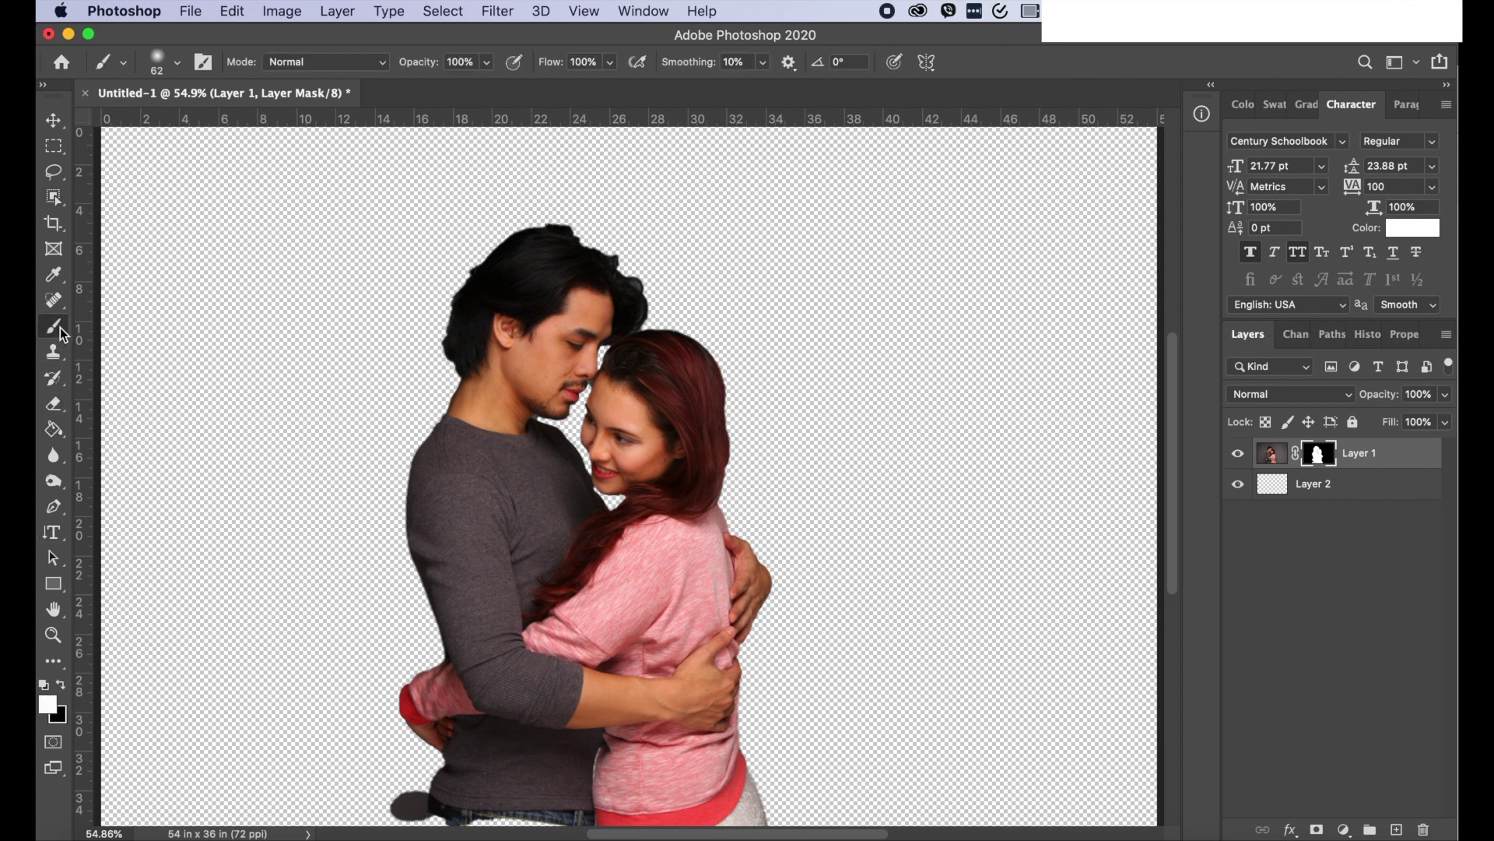
pyautogui.rightClick(518, 806)
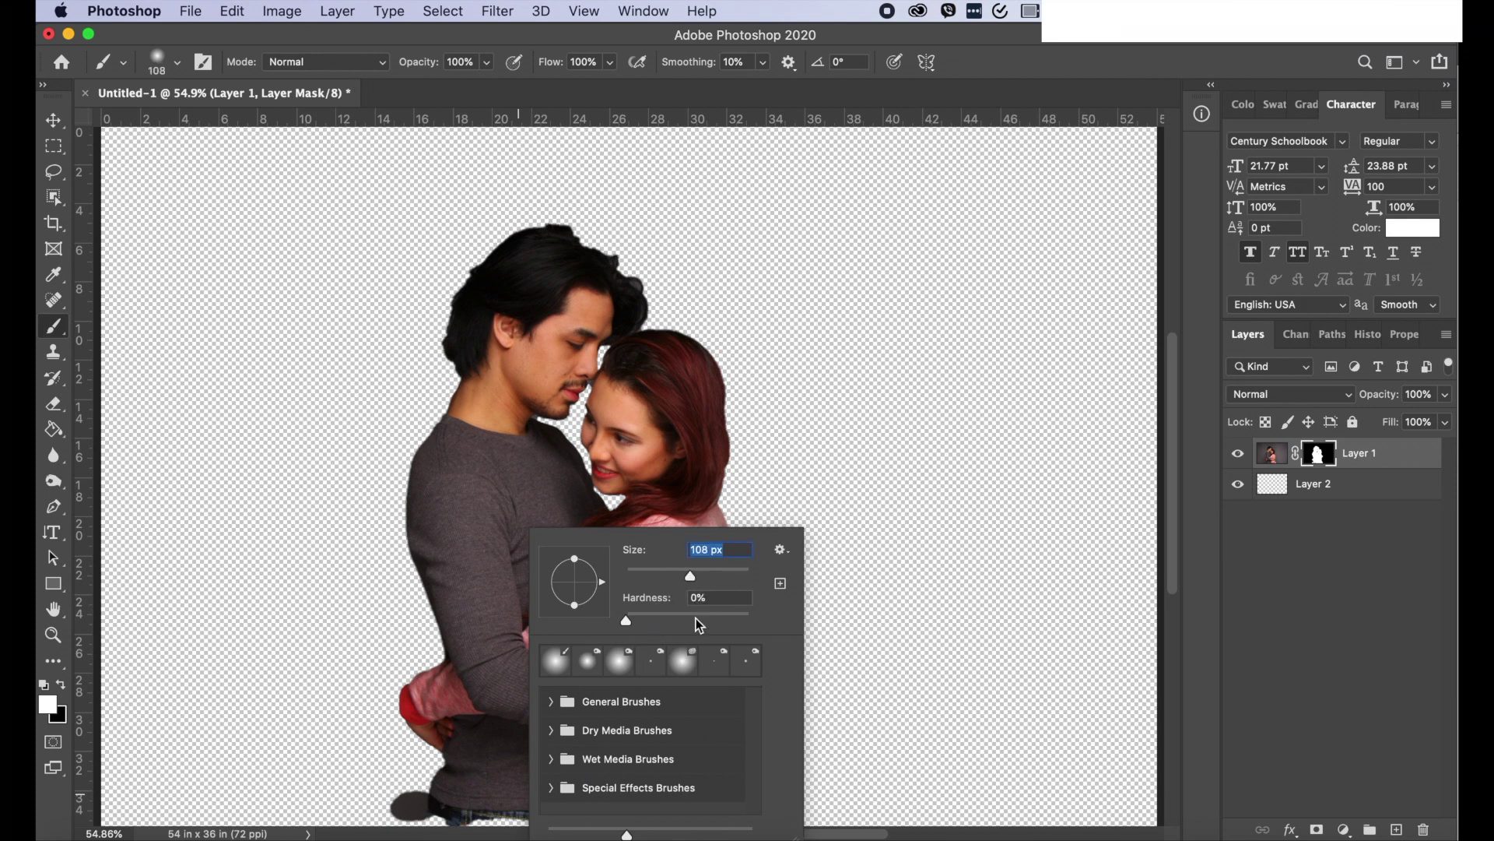
pyautogui.click(759, 622)
pyautogui.click(725, 569)
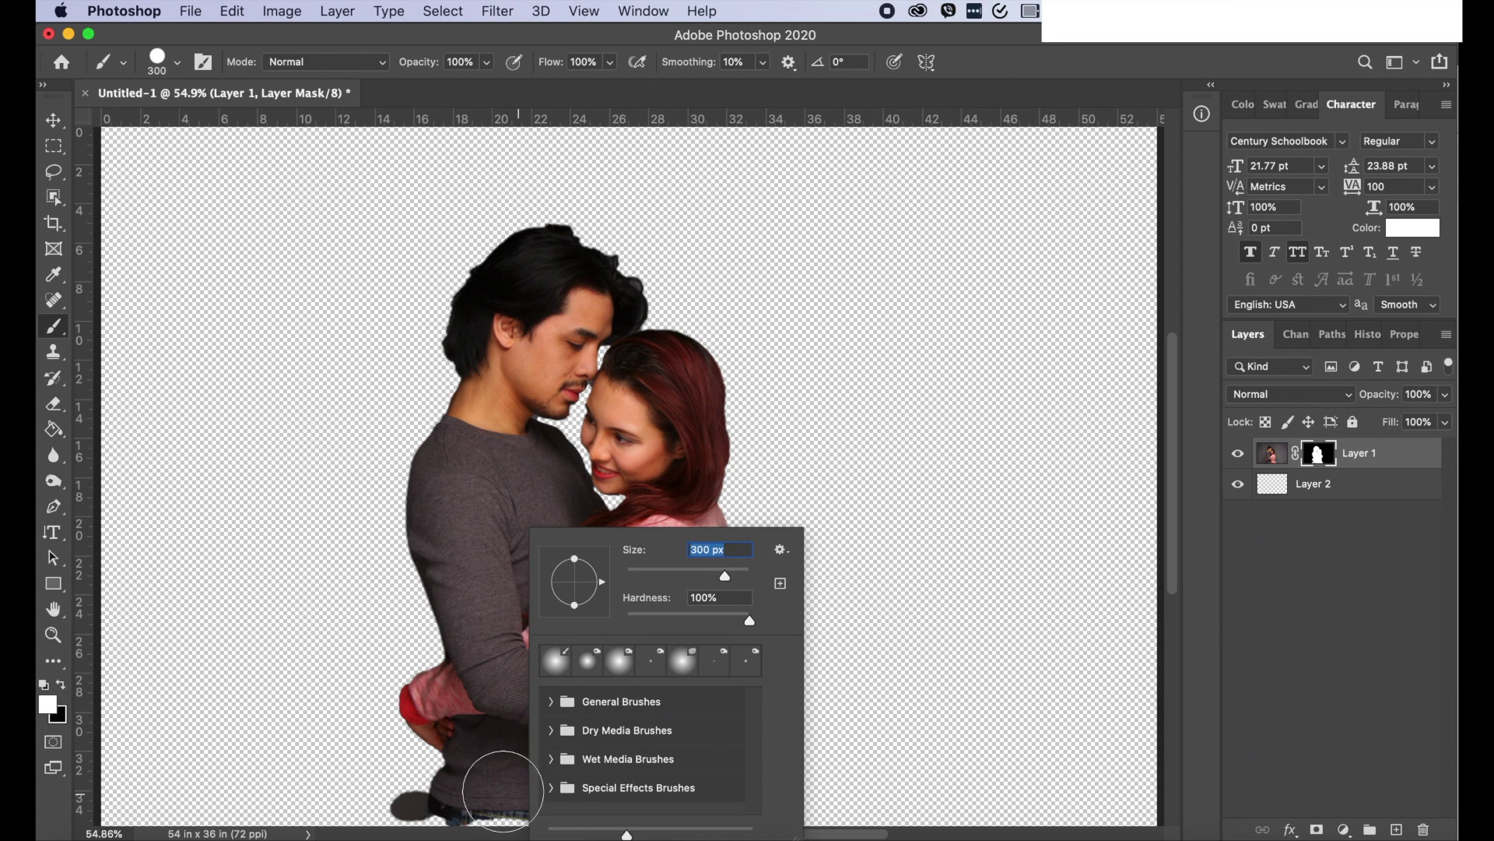
pyautogui.click(484, 803)
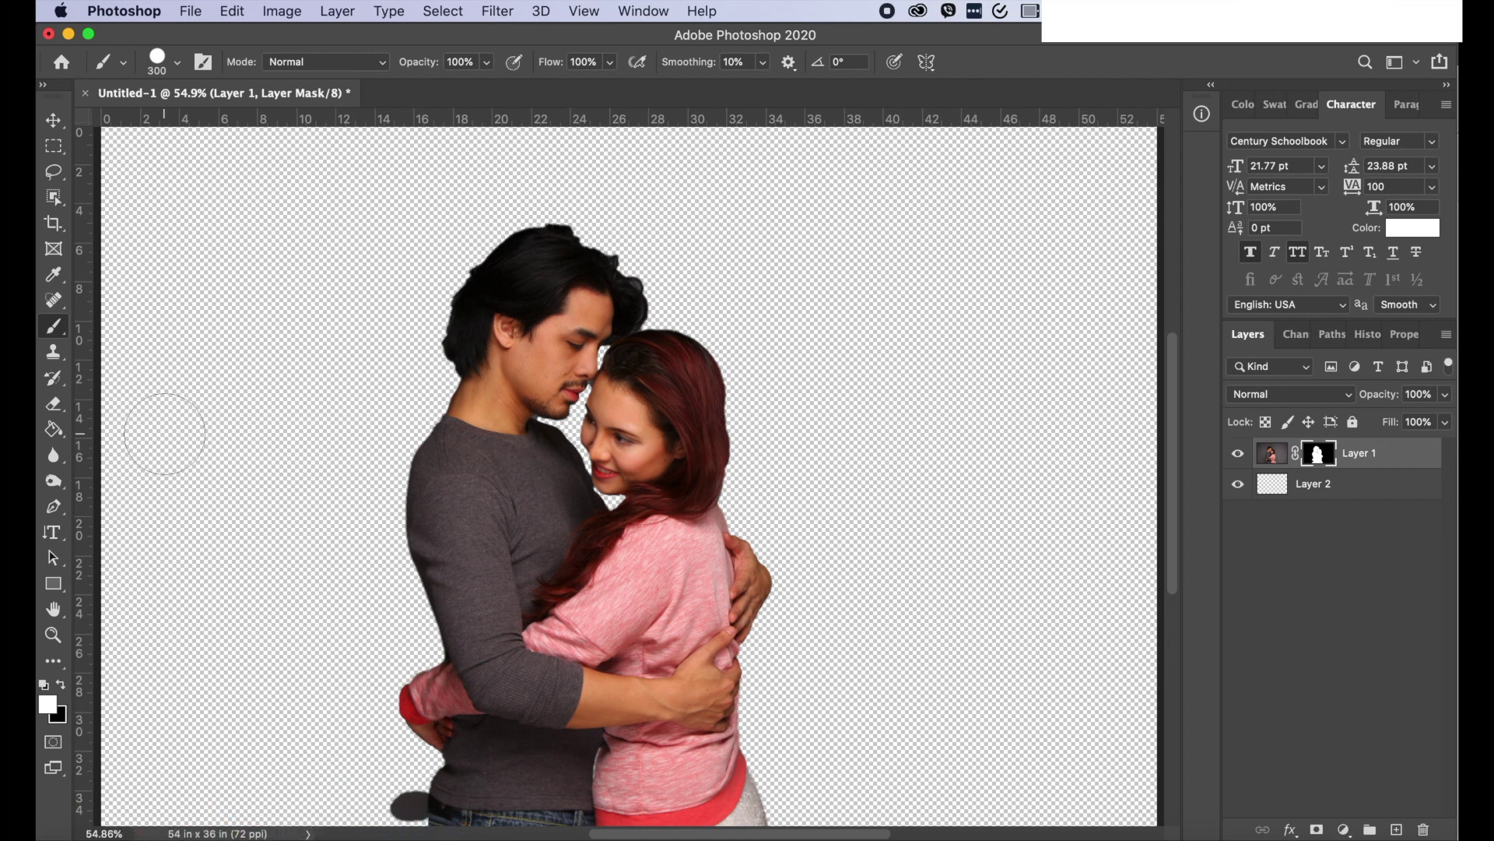
pyautogui.click(62, 685)
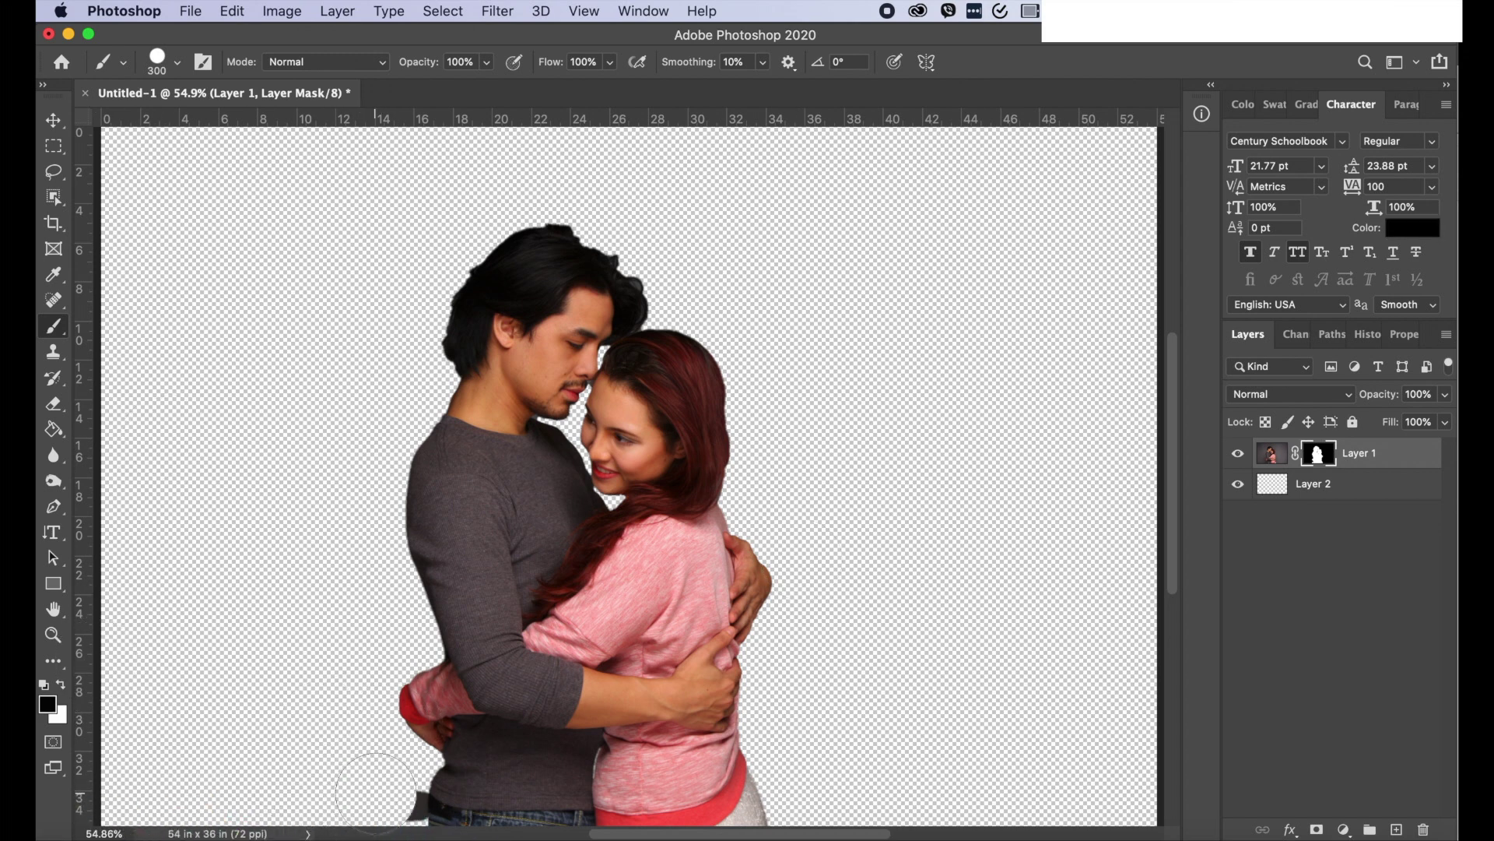
pyautogui.click(383, 800)
# - Fill Layer 2 with a bright yellow-green foreground colour using the Paint Bucket
pyautogui.click(1283, 487)
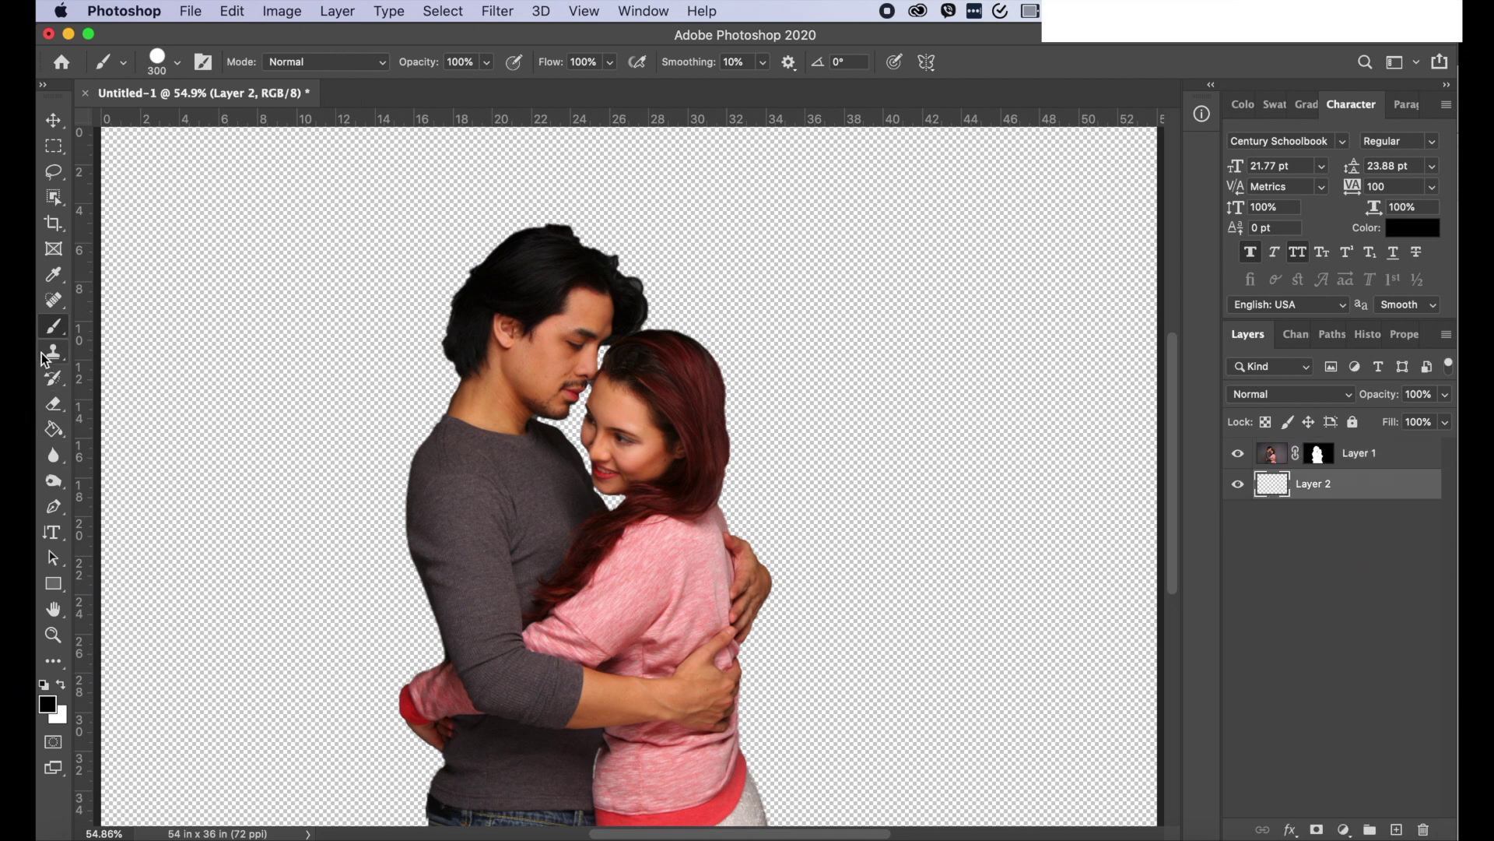
pyautogui.click(54, 430)
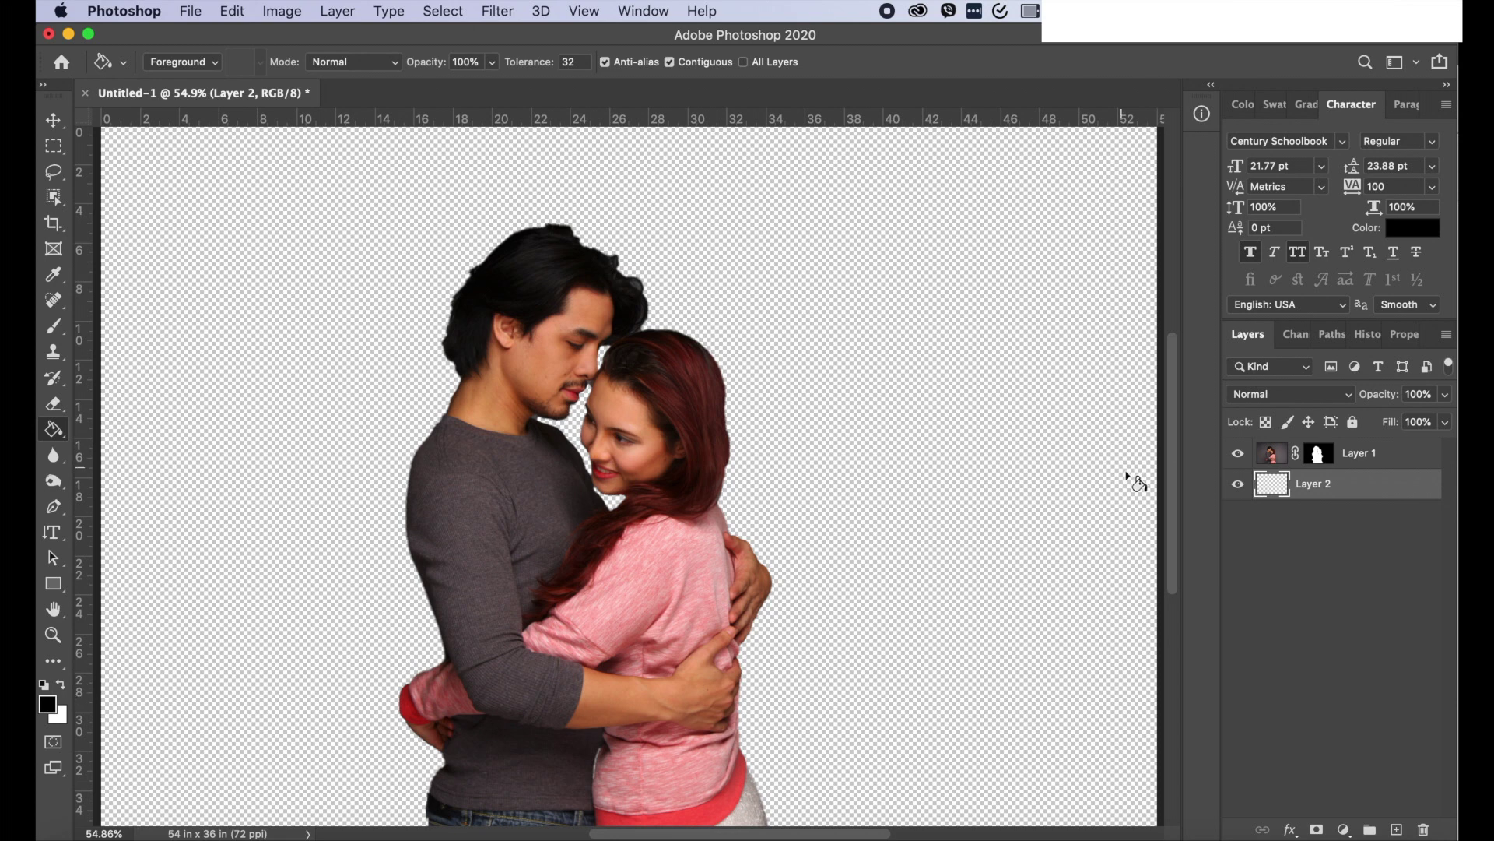
pyautogui.click(57, 708)
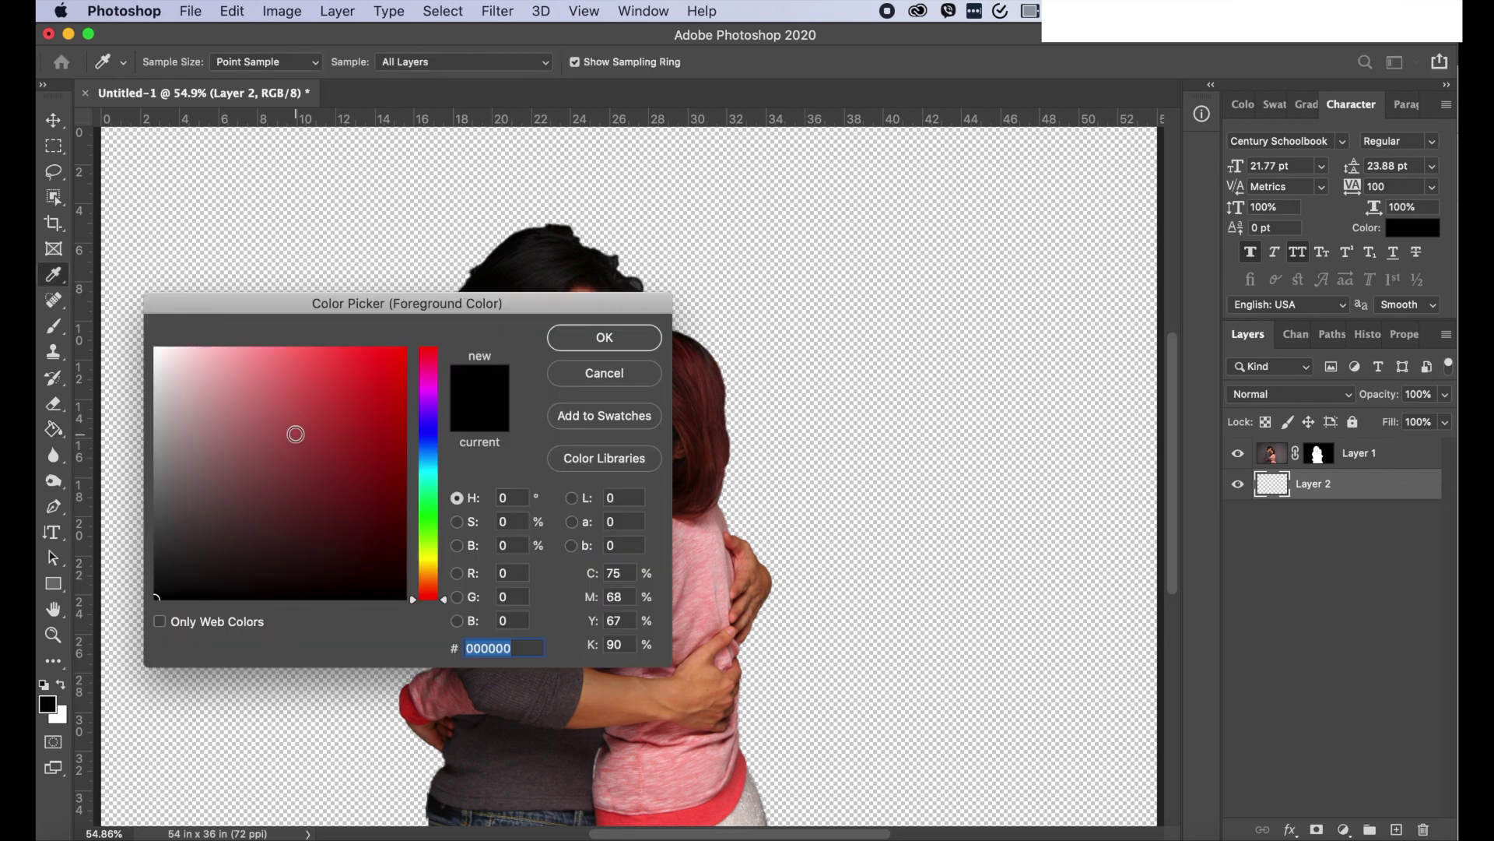
pyautogui.moveTo(434, 574)
pyautogui.mouseDown()
pyautogui.moveTo(437, 537)
pyautogui.moveTo(436, 549)
pyautogui.mouseUp()
pyautogui.moveTo(171, 405)
pyautogui.mouseDown()
pyautogui.moveTo(147, 366)
pyautogui.moveTo(293, 371)
pyautogui.moveTo(294, 326)
pyautogui.mouseUp()
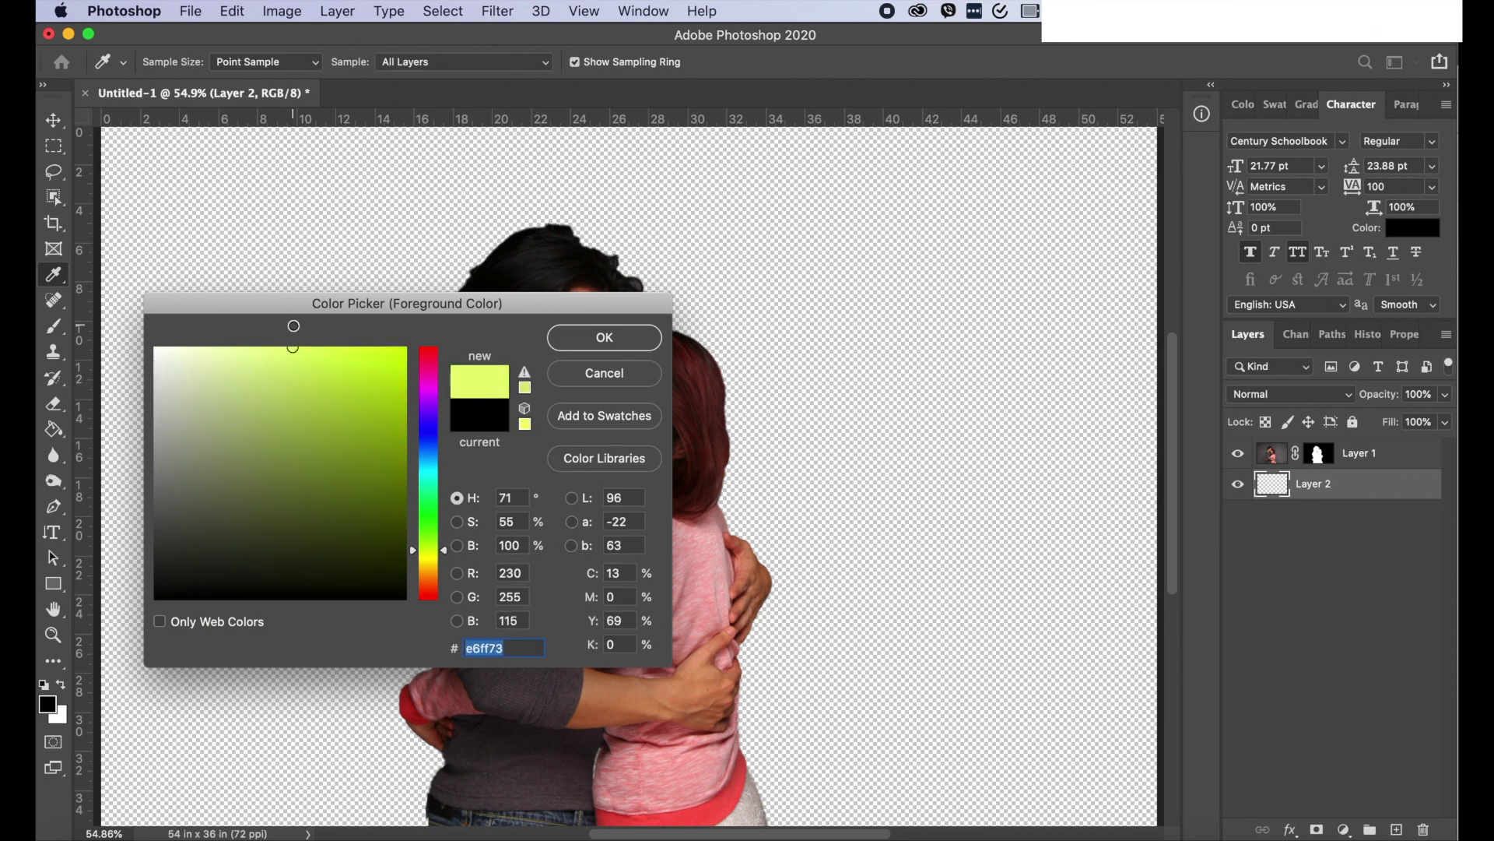
pyautogui.moveTo(263, 420); pyautogui.dragTo(304, 288)
pyautogui.click(633, 339)
pyautogui.press('g')
pyautogui.click(942, 492)
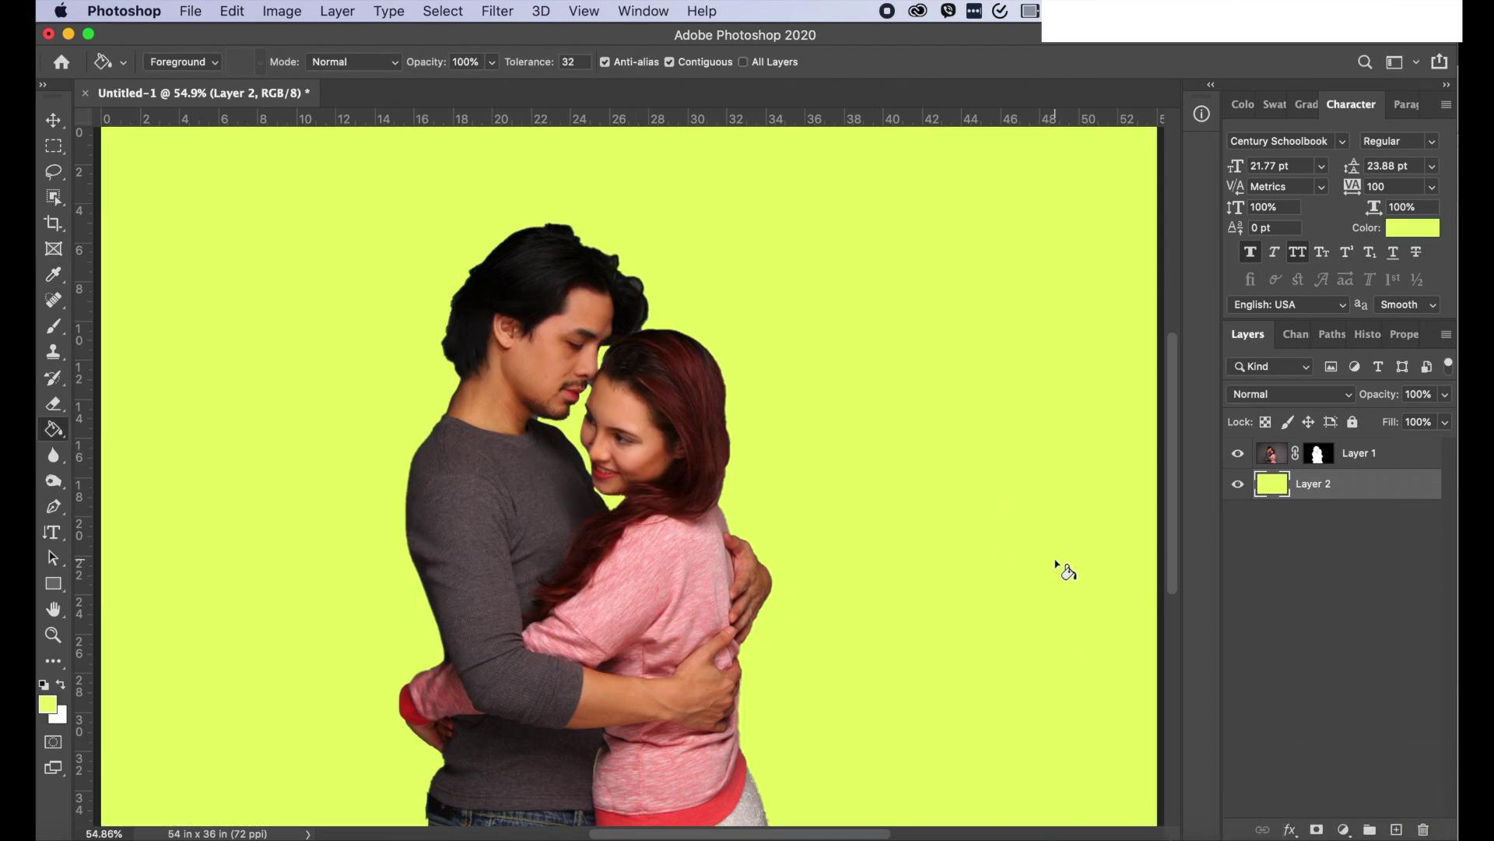
pyautogui.press('super+0')
# - Load Layer 1's mask as a selection, make the mask active and open it in Select and Mask
pyautogui.click(1278, 452)
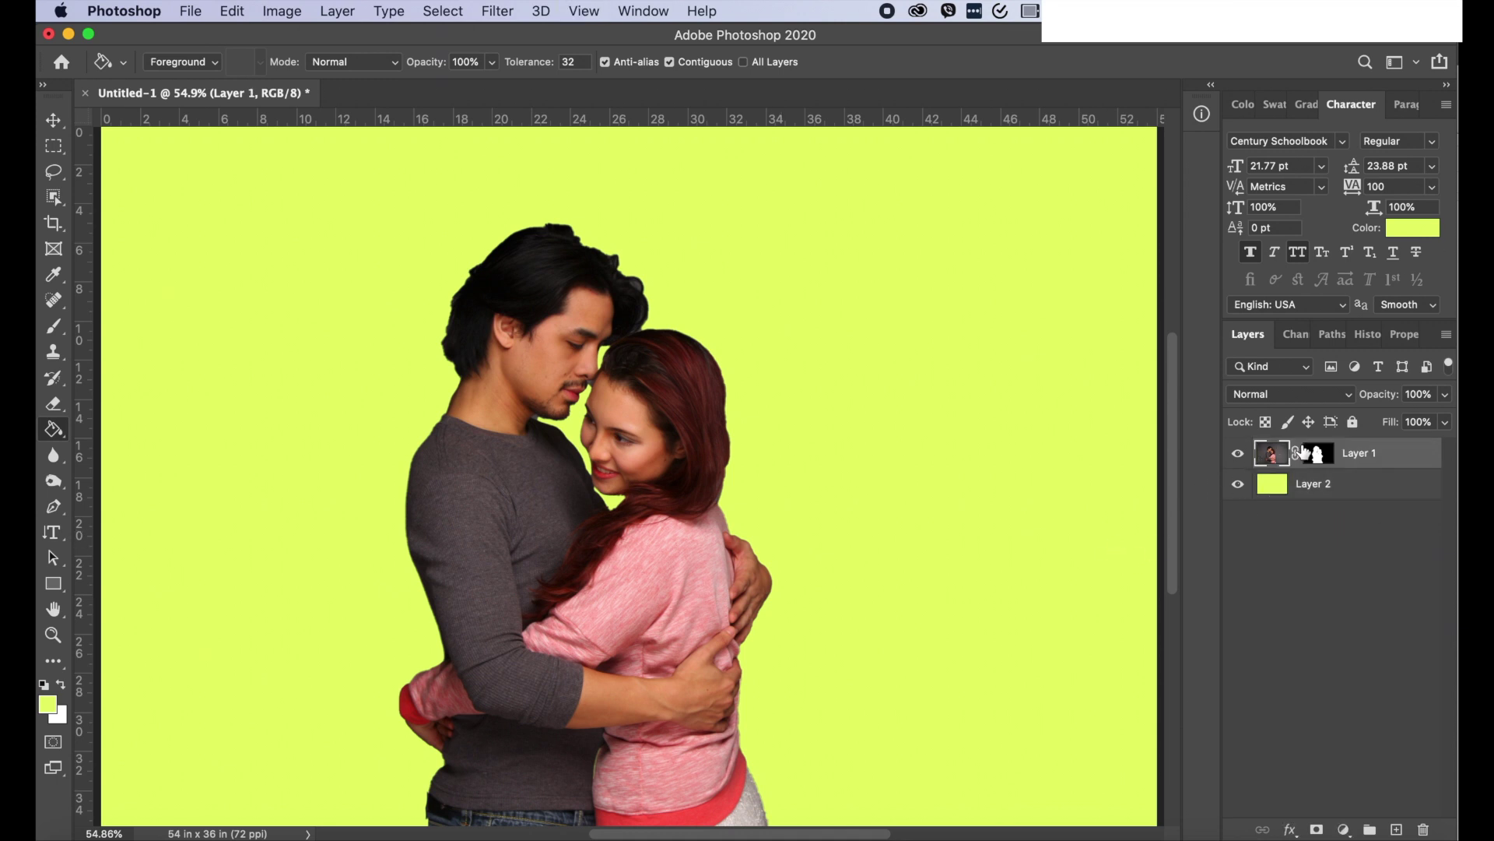
pyautogui.keyDown('super'); pyautogui.click(1319, 458); pyautogui.keyUp('super')
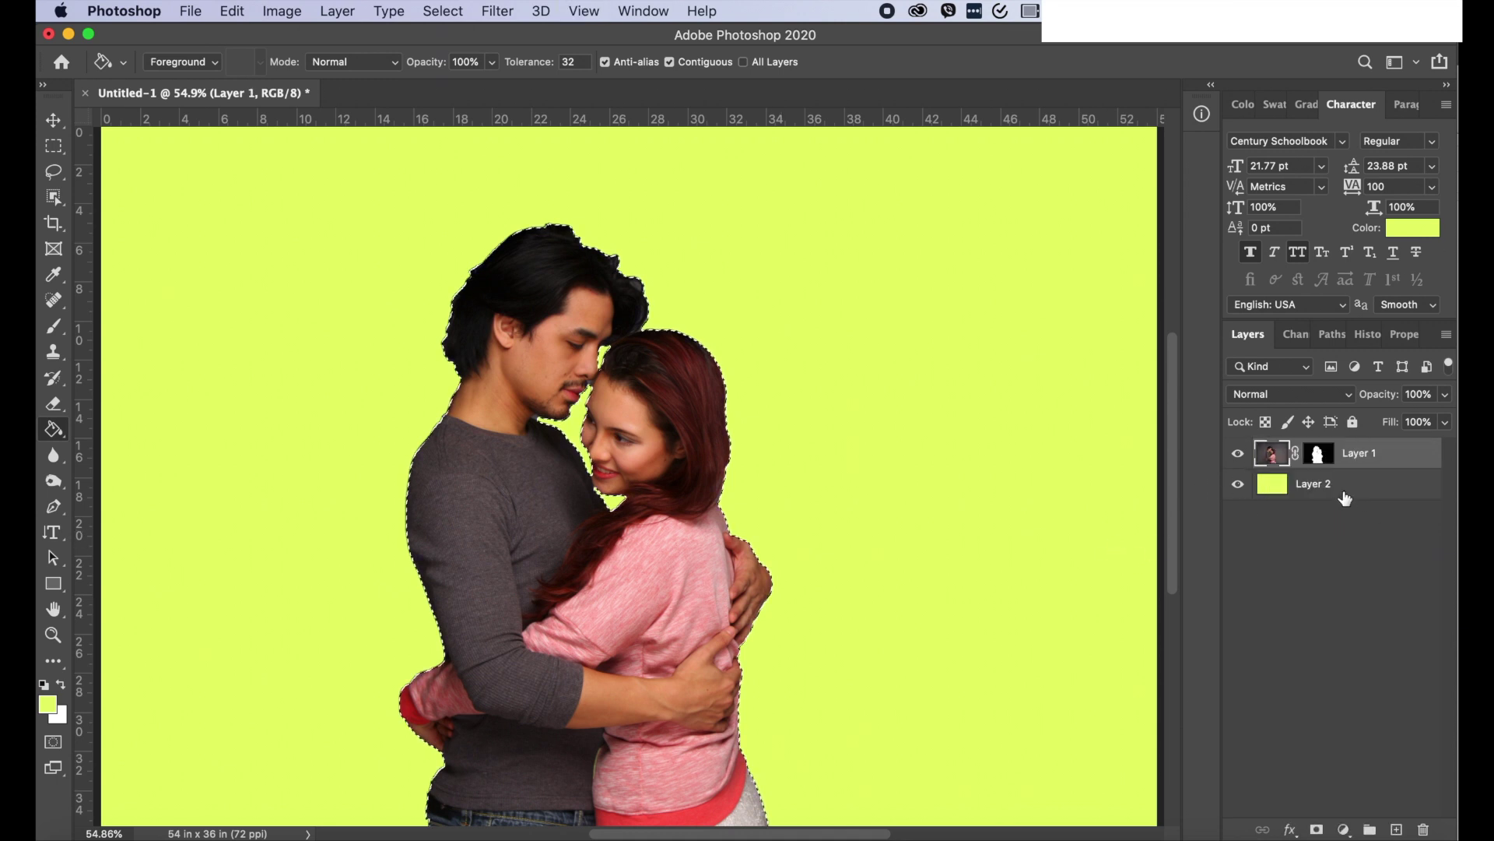
pyautogui.click(1327, 461)
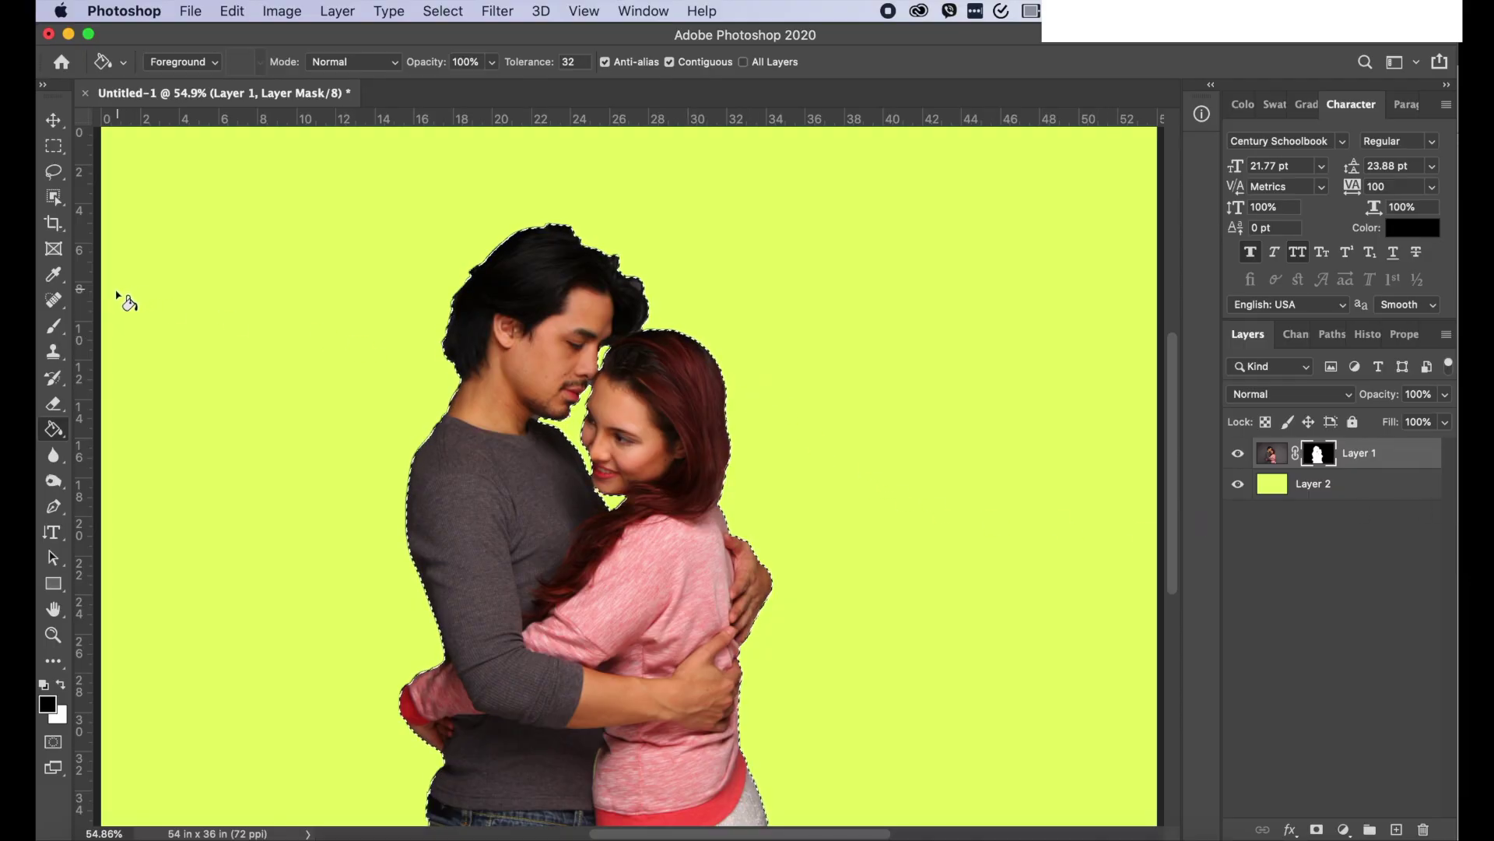
pyautogui.click(56, 148)
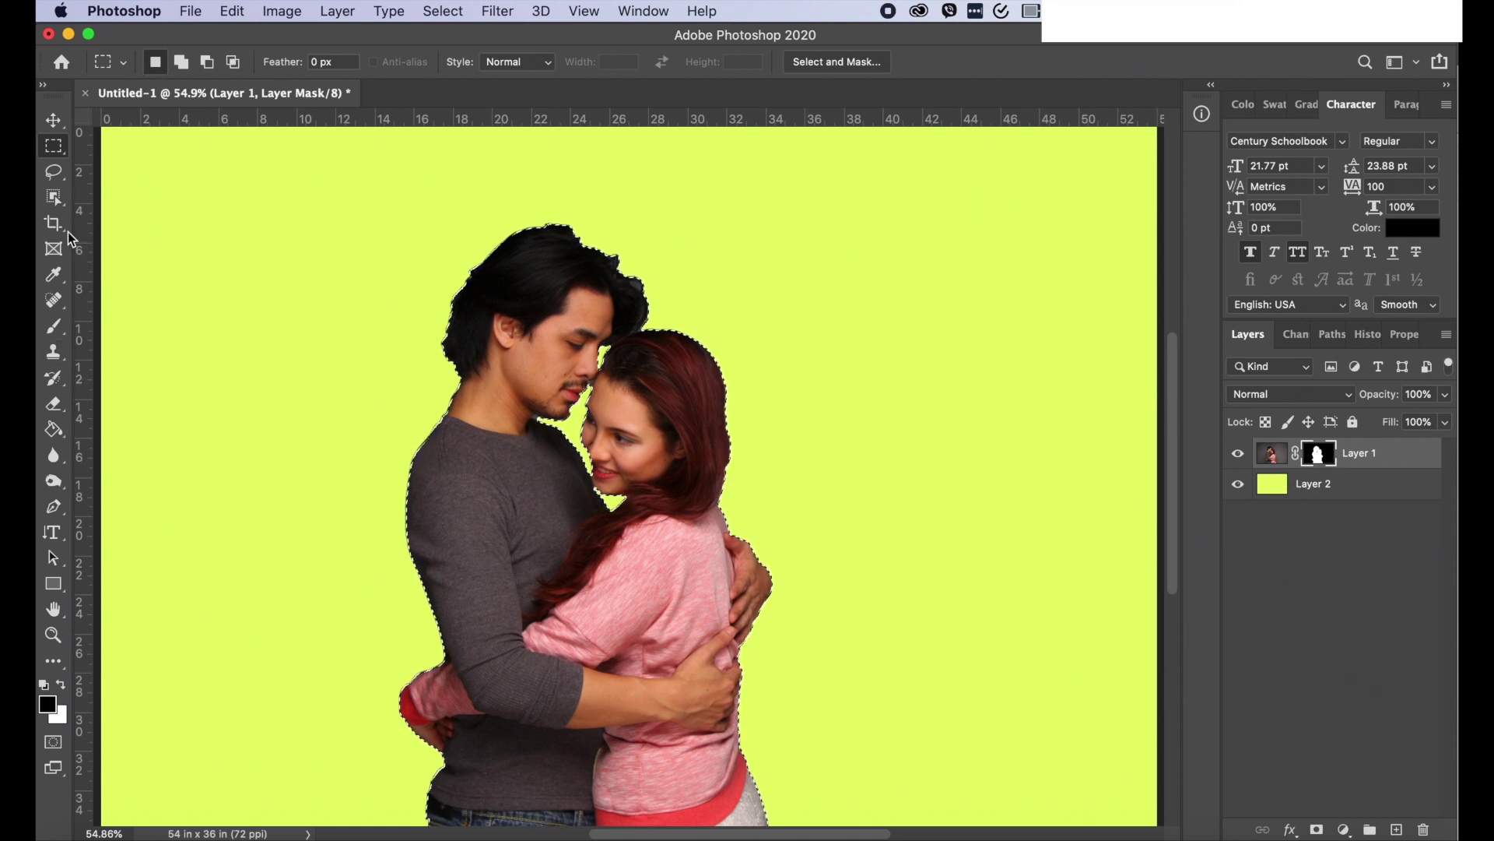
pyautogui.click(59, 196)
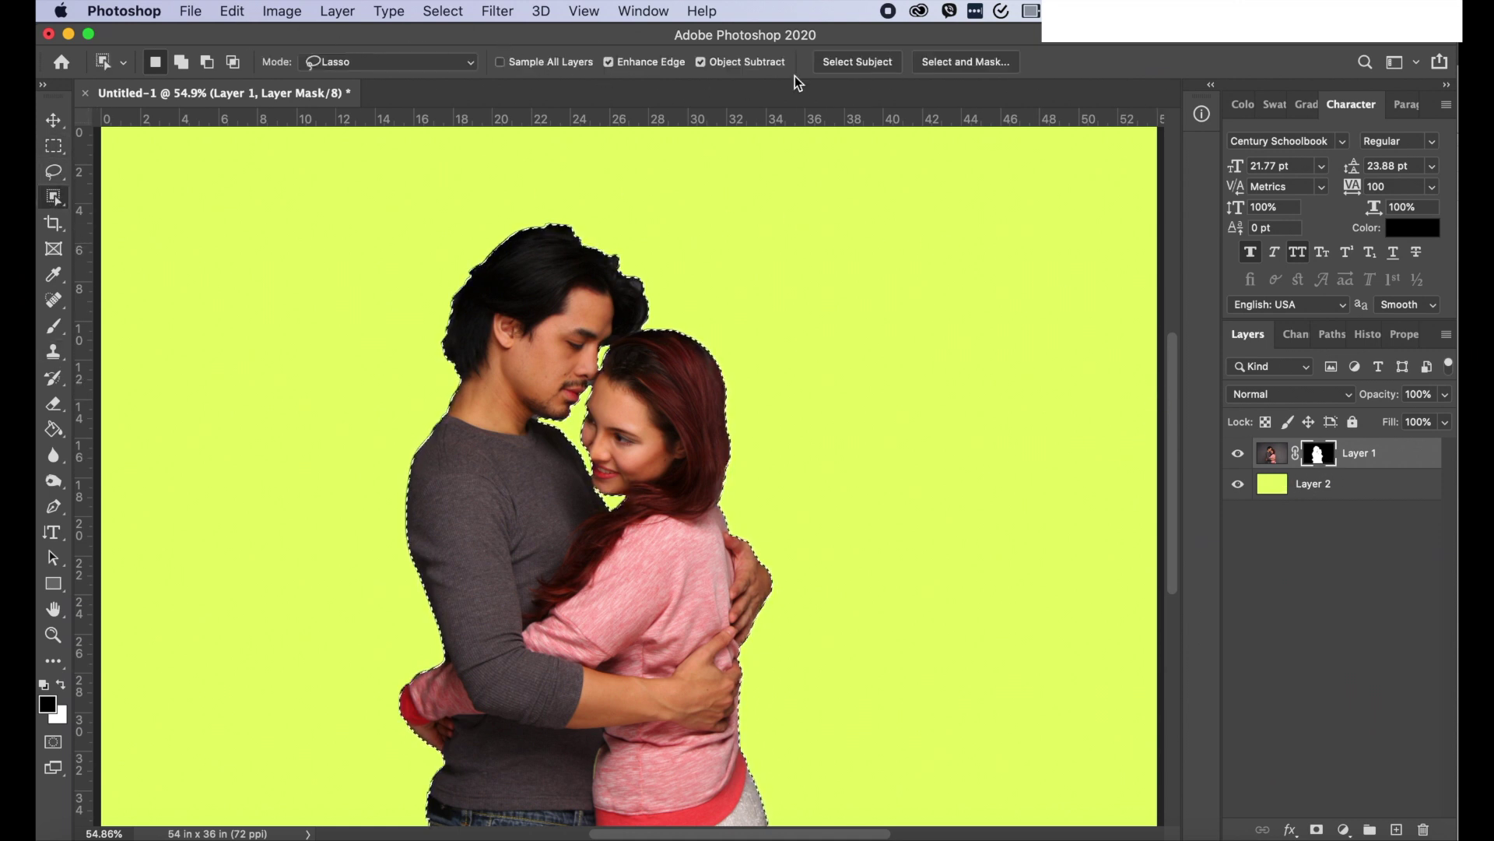
pyautogui.click(982, 67)
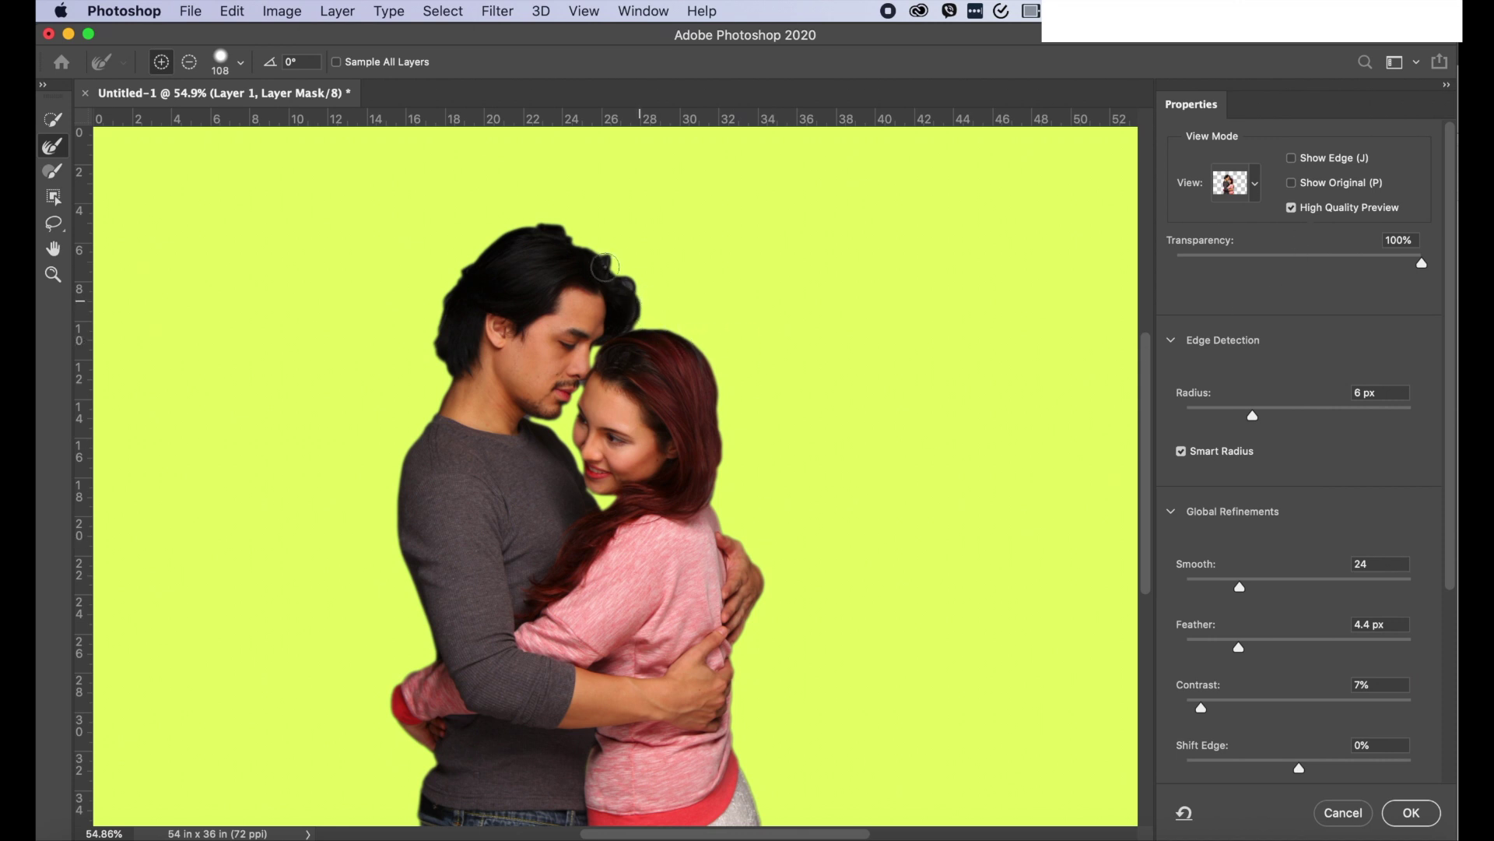
# - Refine the man's curls, the back of his hair and the spot where the heads meet with the 108 px Refine Edge Brush
pyautogui.moveTo(601, 248); pyautogui.dragTo(625, 285)
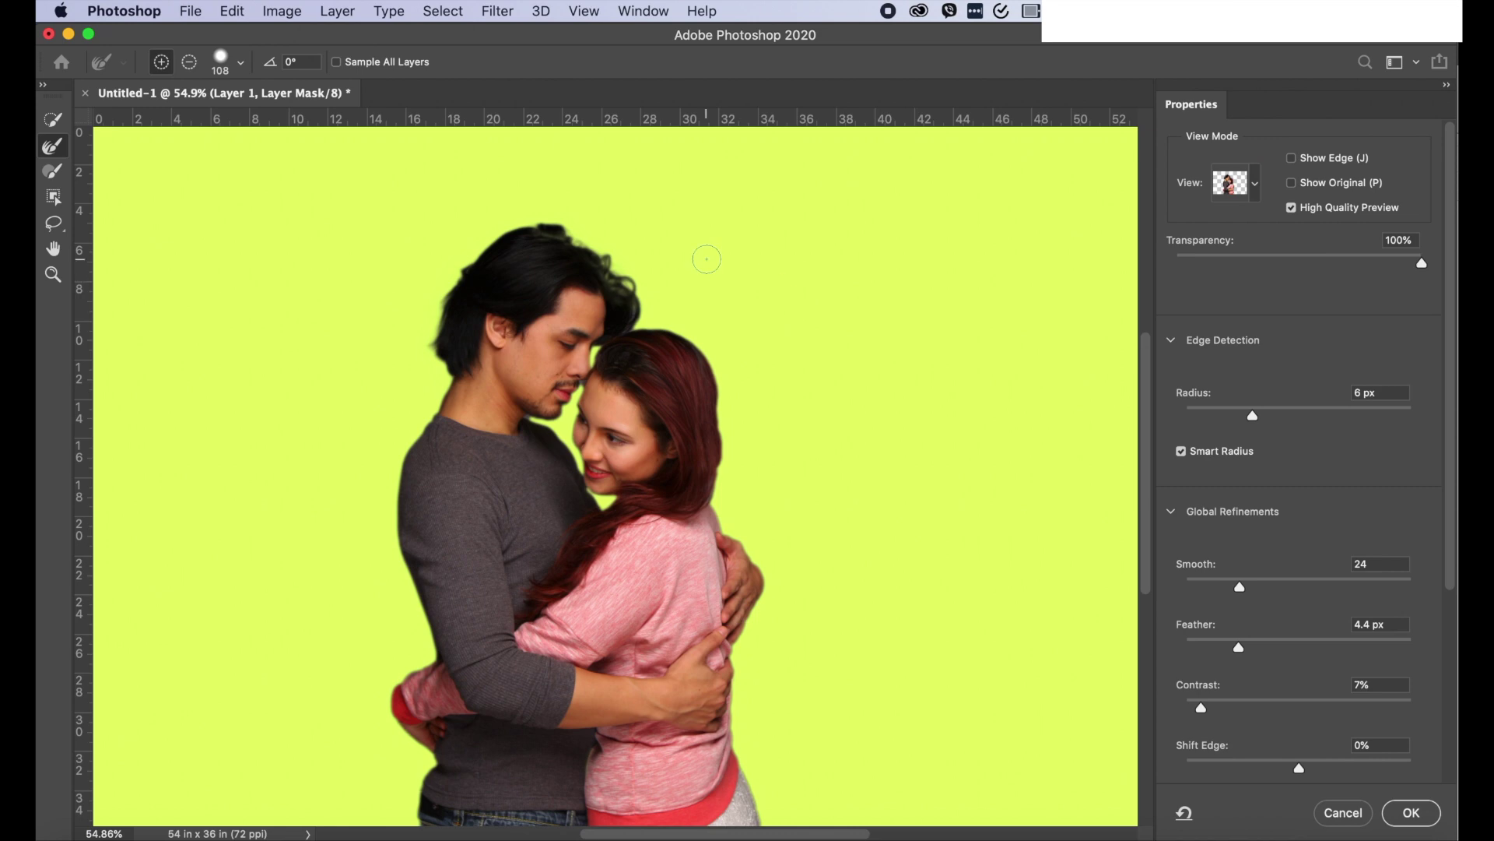
pyautogui.press('super+plus')
pyautogui.press('super+plus')
pyautogui.press('super+plus')
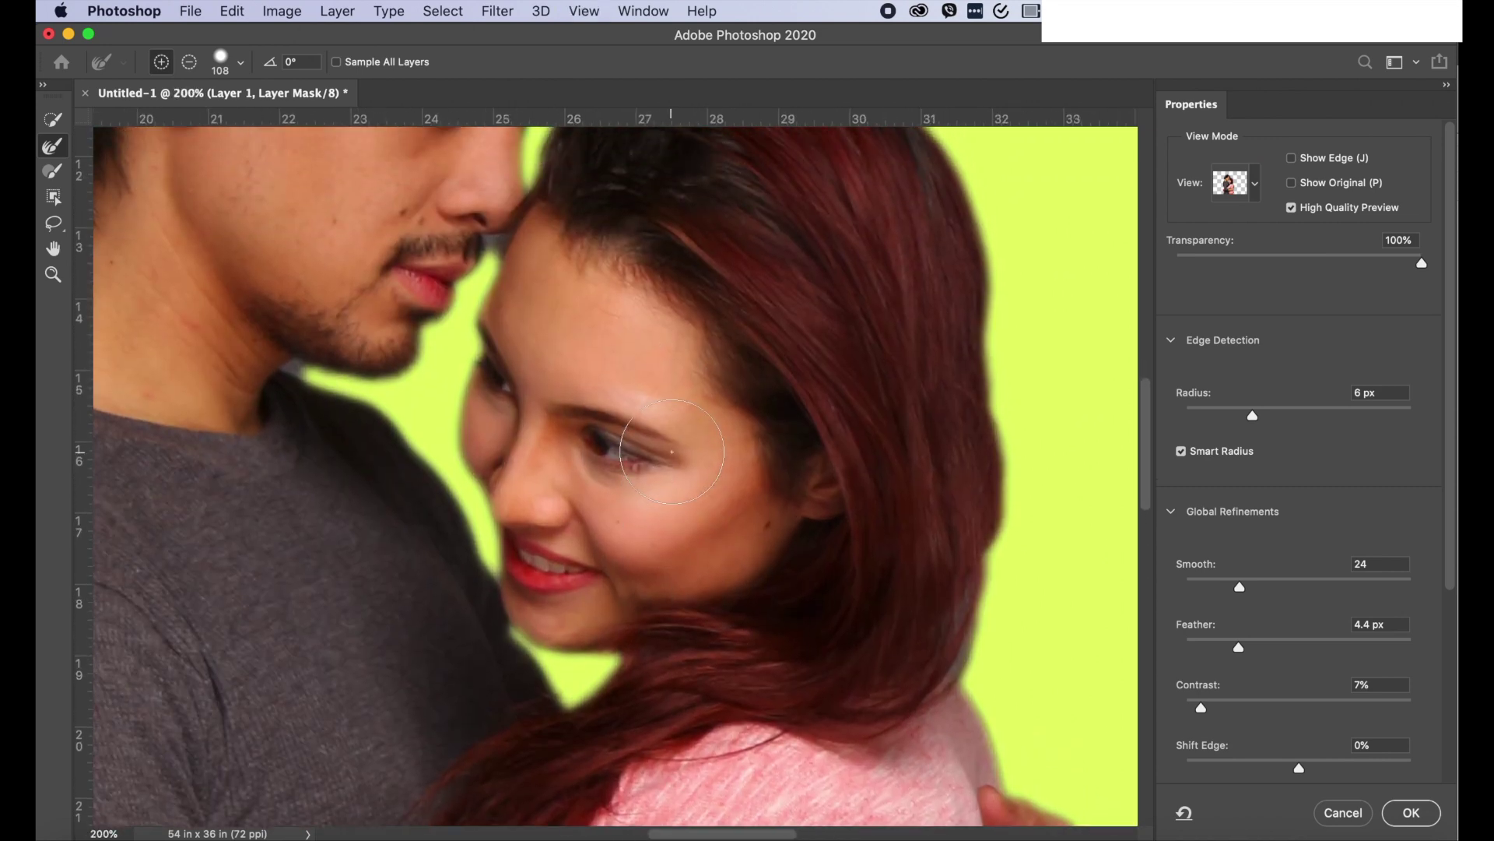
pyautogui.scroll(10, 672, 451)
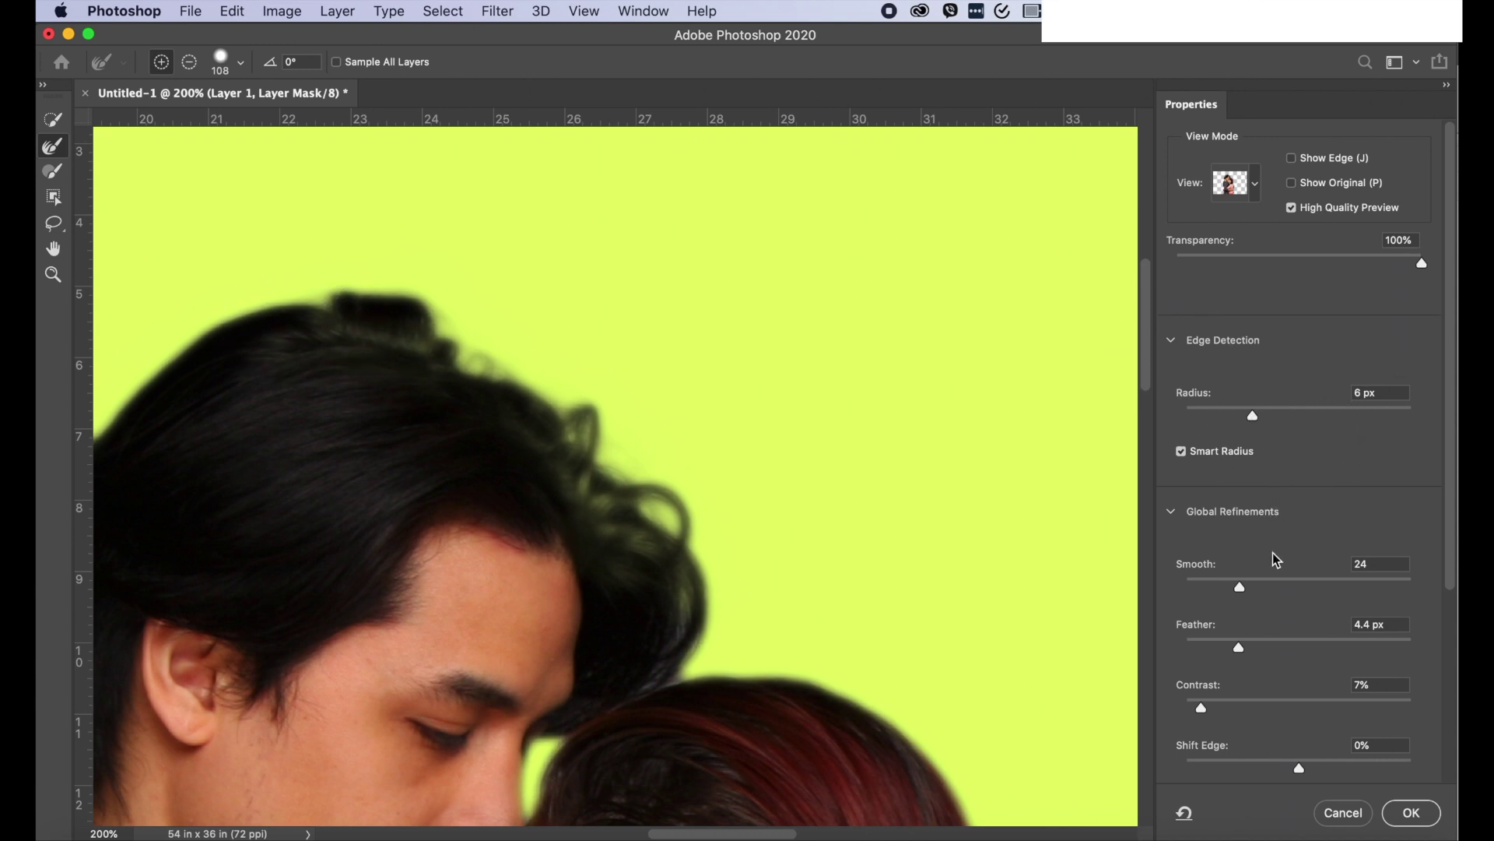
pyautogui.hscroll(-8, 934, 536)
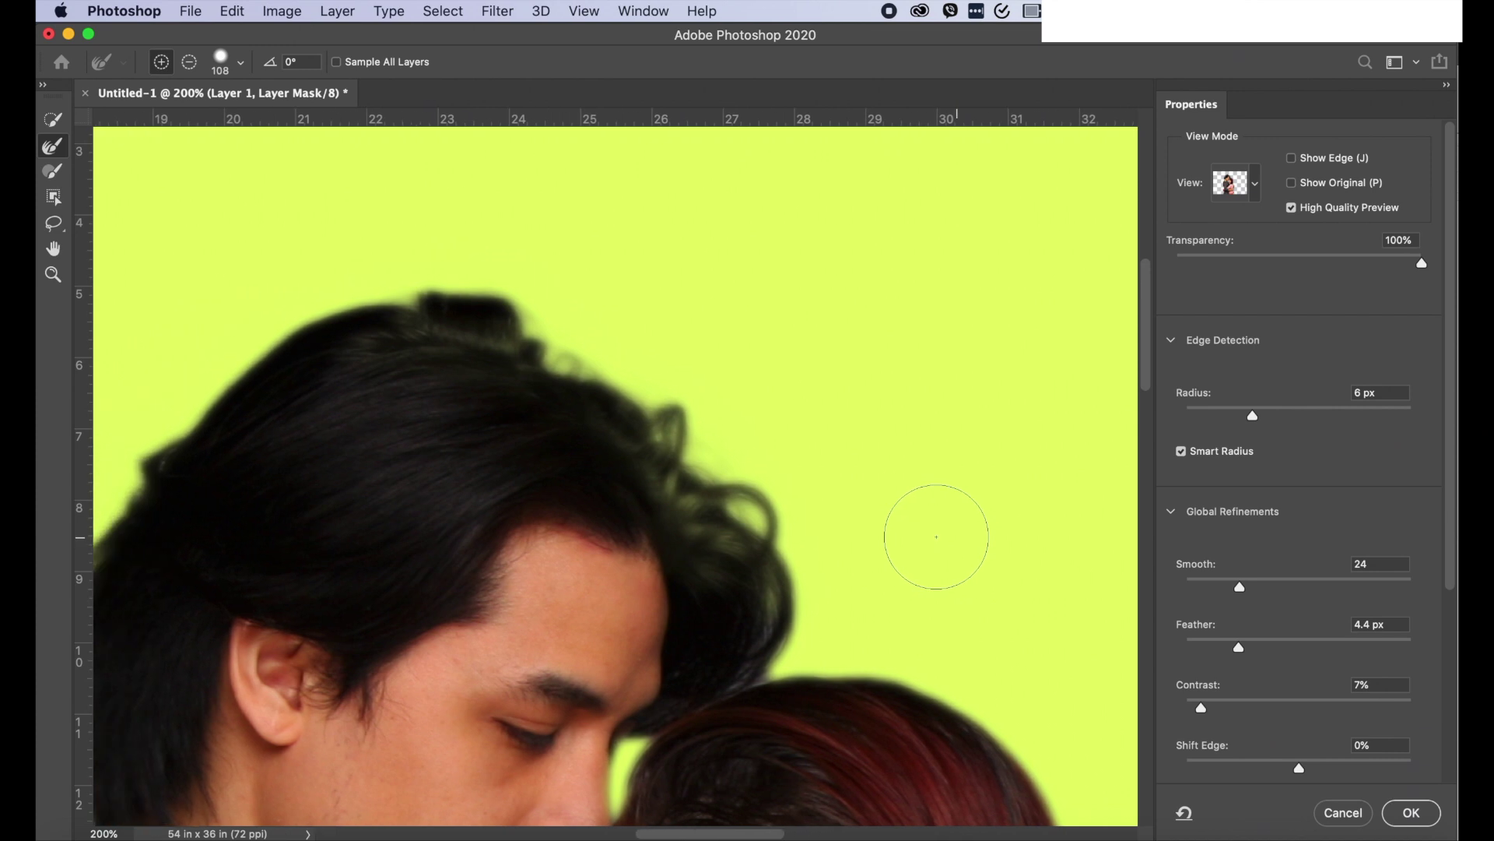
pyautogui.scroll(-4, 928, 536)
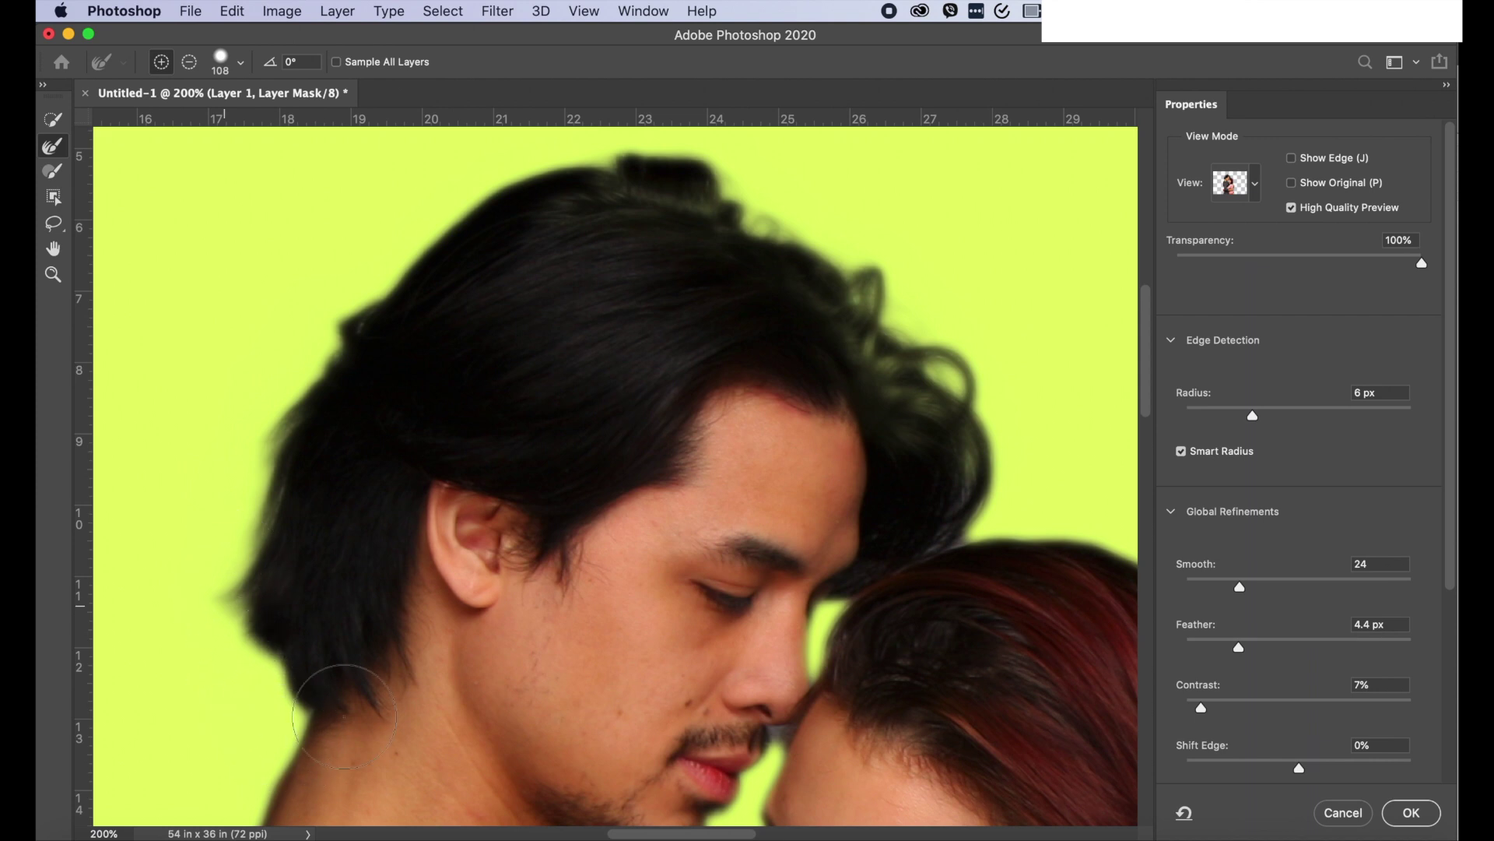
pyautogui.moveTo(917, 592); pyautogui.dragTo(907, 594)
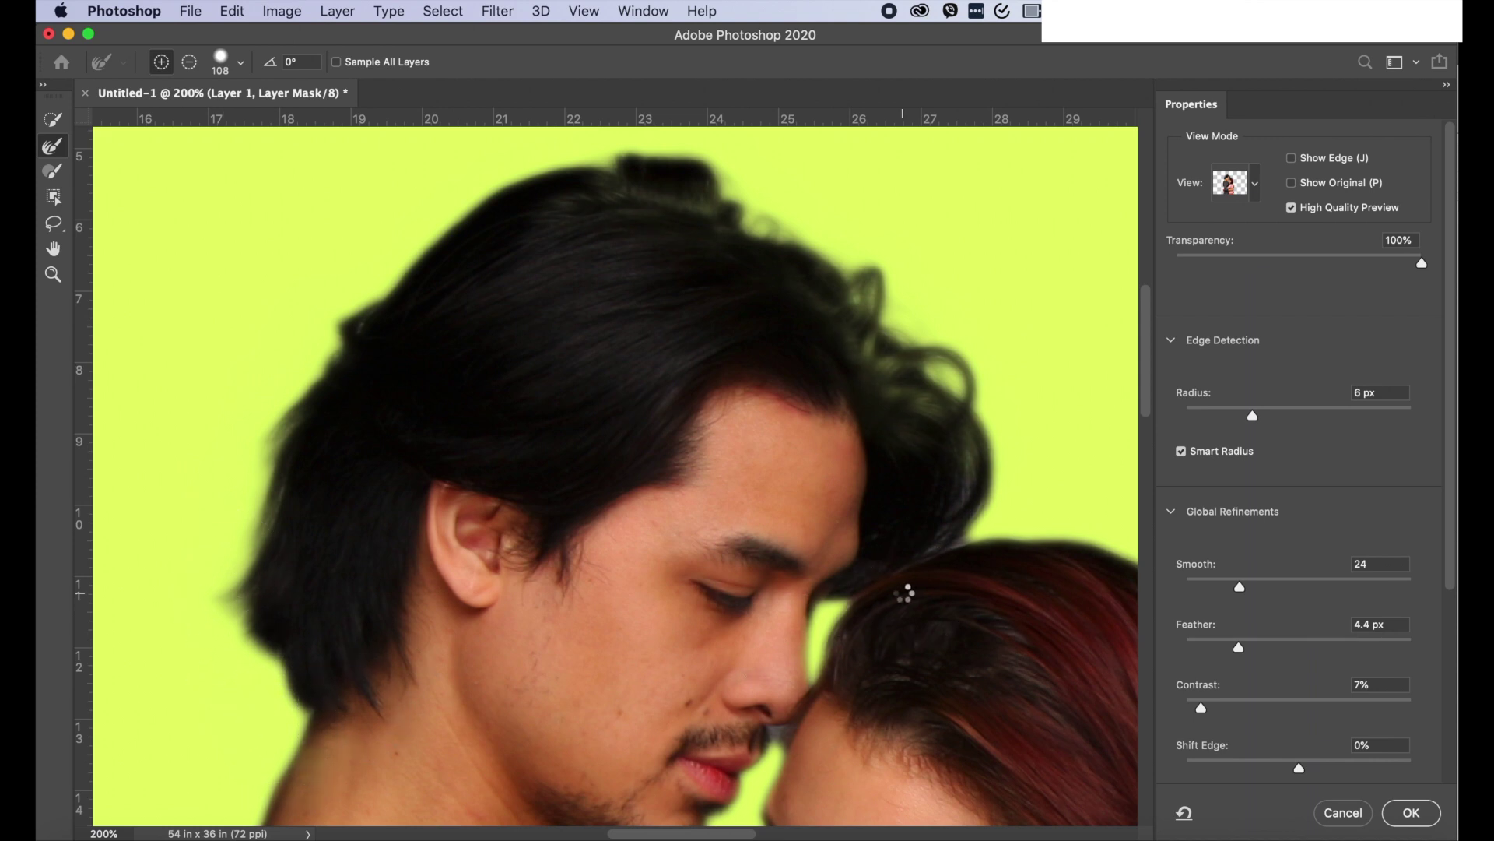
# - Brush along the man's shoulder and the edges between the two faces to refine the mask there
pyautogui.scroll(-8, 905, 593)
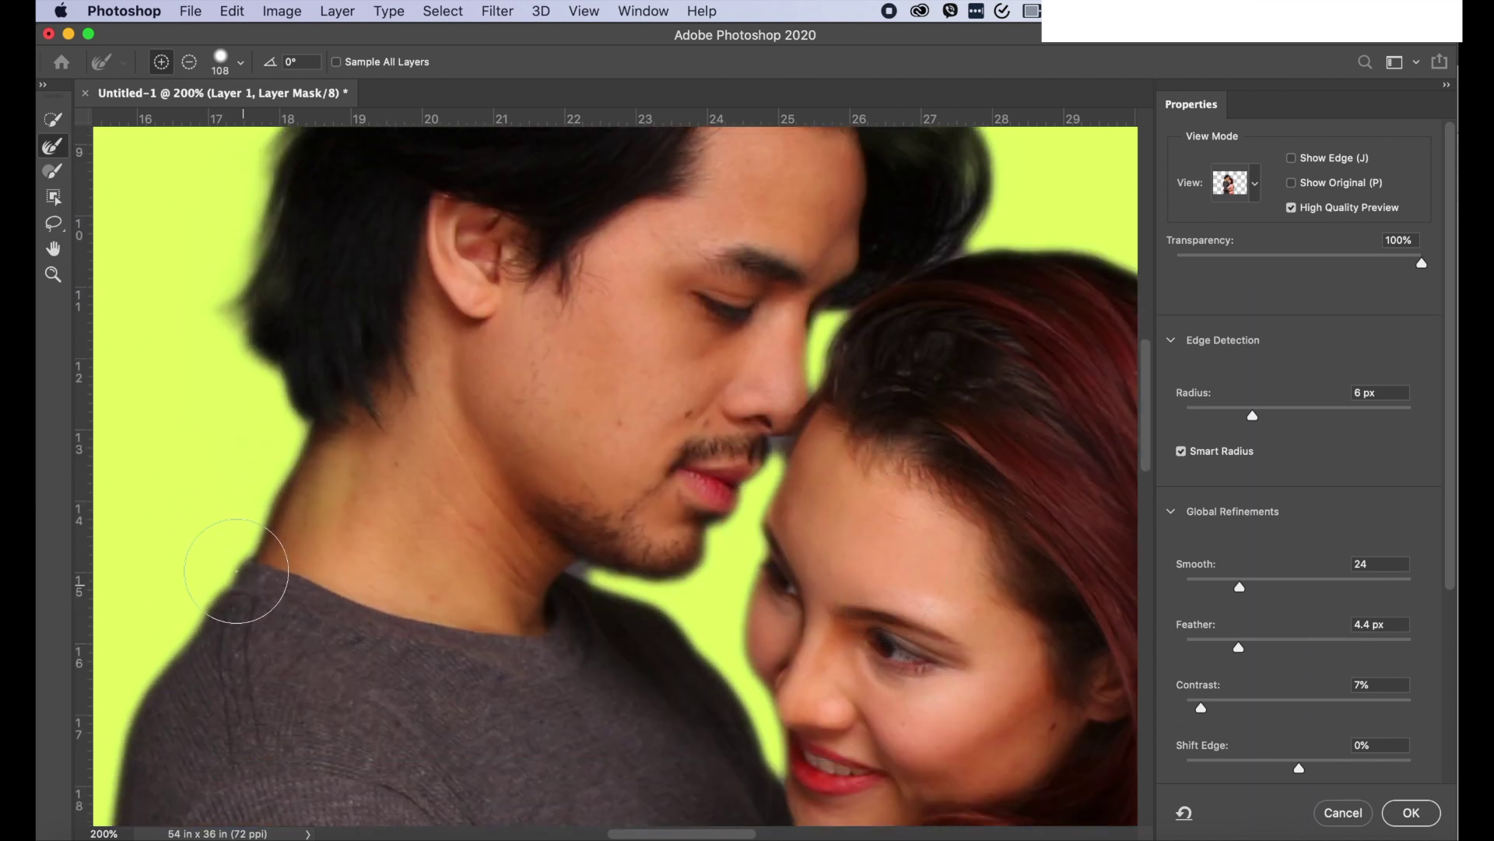
pyautogui.moveTo(236, 571)
pyautogui.mouseDown()
pyautogui.moveTo(281, 464)
pyautogui.moveTo(177, 685)
pyautogui.mouseUp()
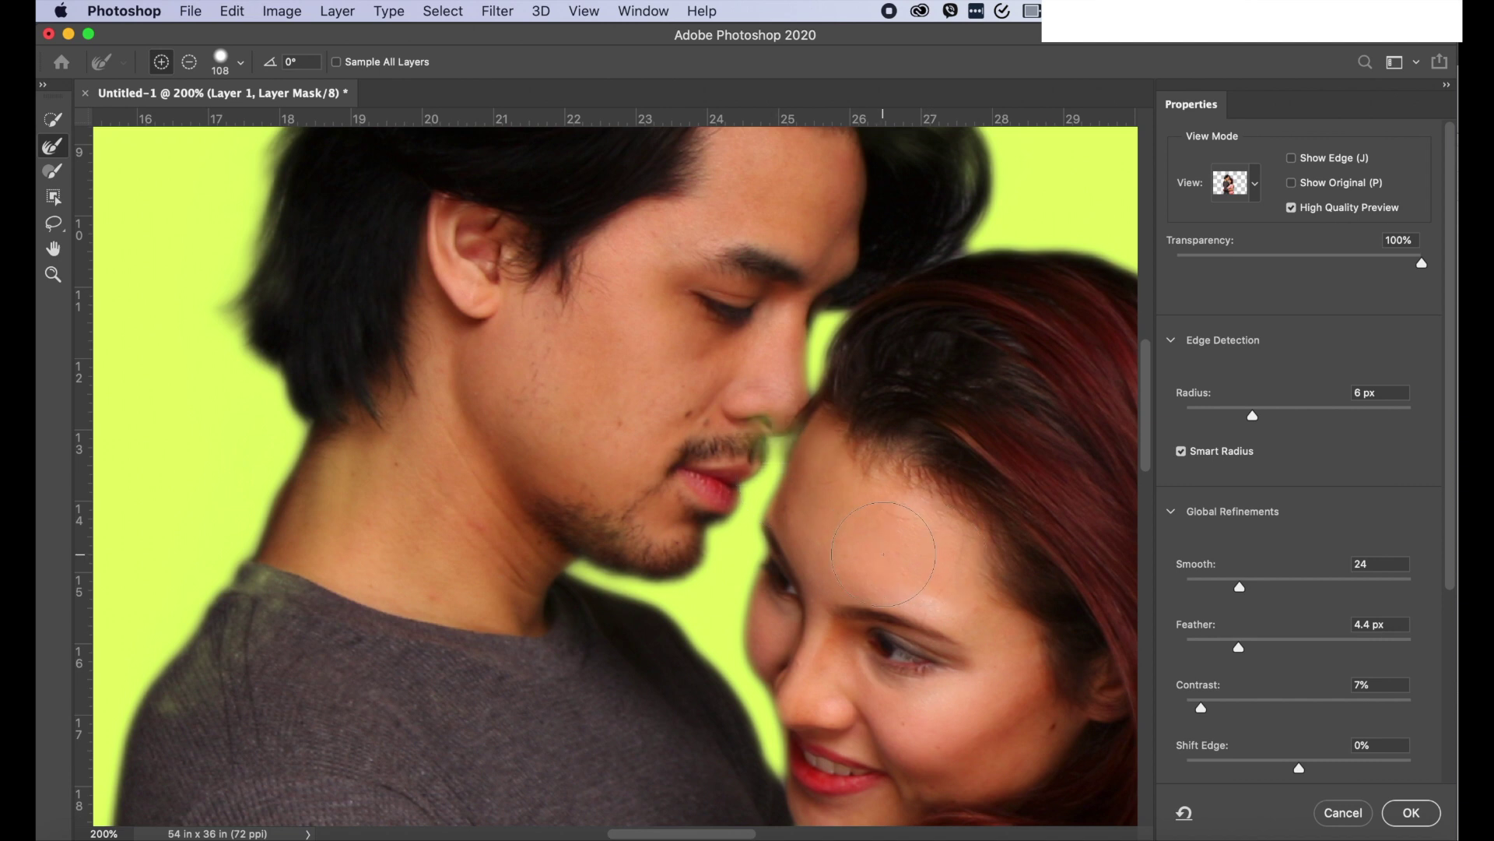
# - Reduce the Refine Edge Brush to 32 px and refine the hair edges in the small gap below the woman's chin
pyautogui.scroll(-3, 821, 659)
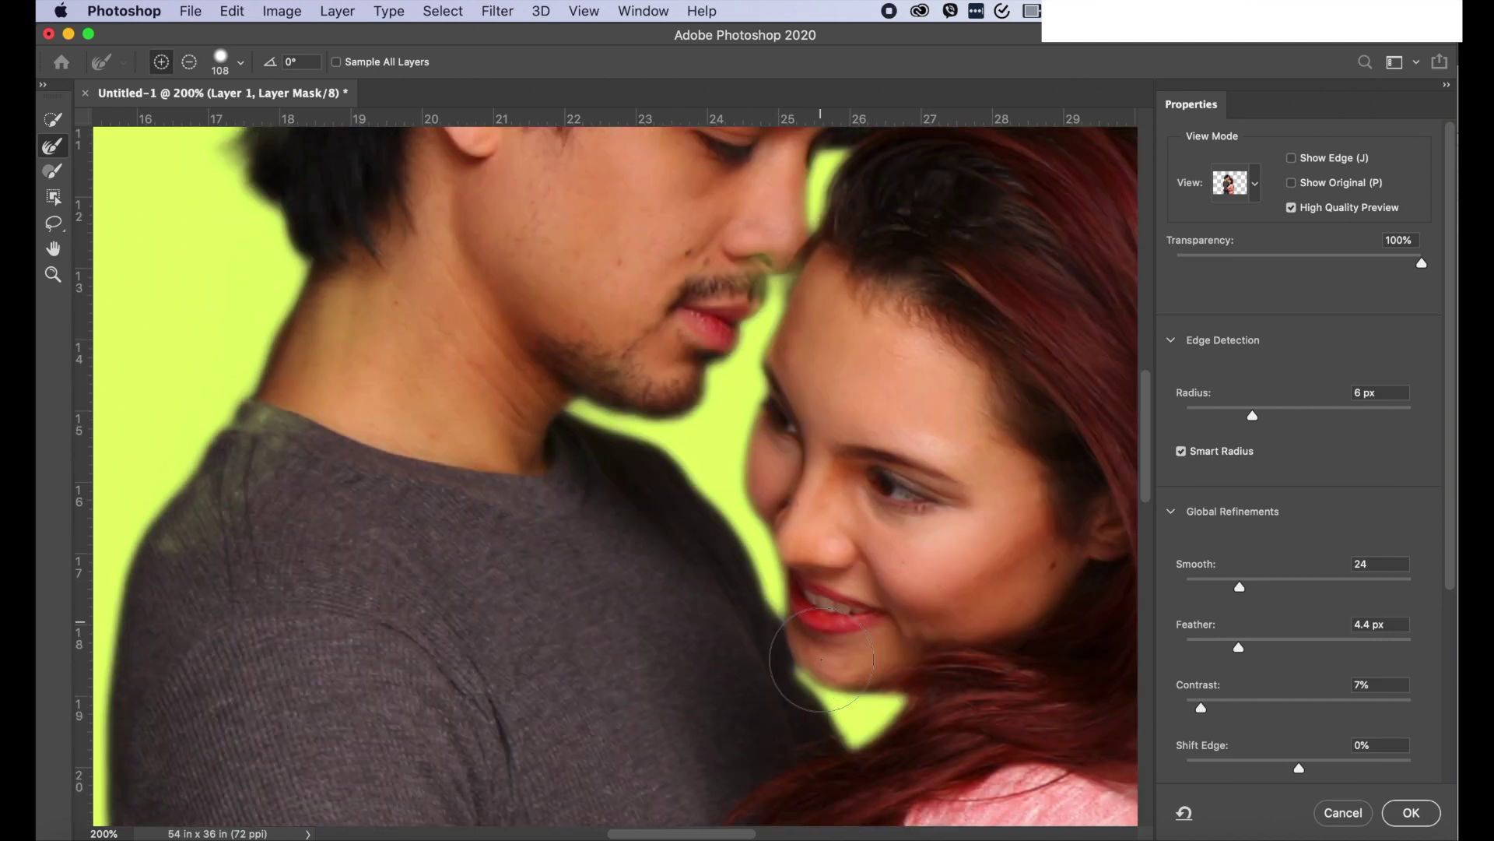
pyautogui.rightClick(565, 442)
pyautogui.moveTo(657, 476)
pyautogui.mouseDown()
pyautogui.moveTo(614, 467)
pyautogui.moveTo(575, 397)
pyautogui.moveTo(681, 438)
pyautogui.moveTo(779, 613)
pyautogui.mouseUp()
pyautogui.press('Return')
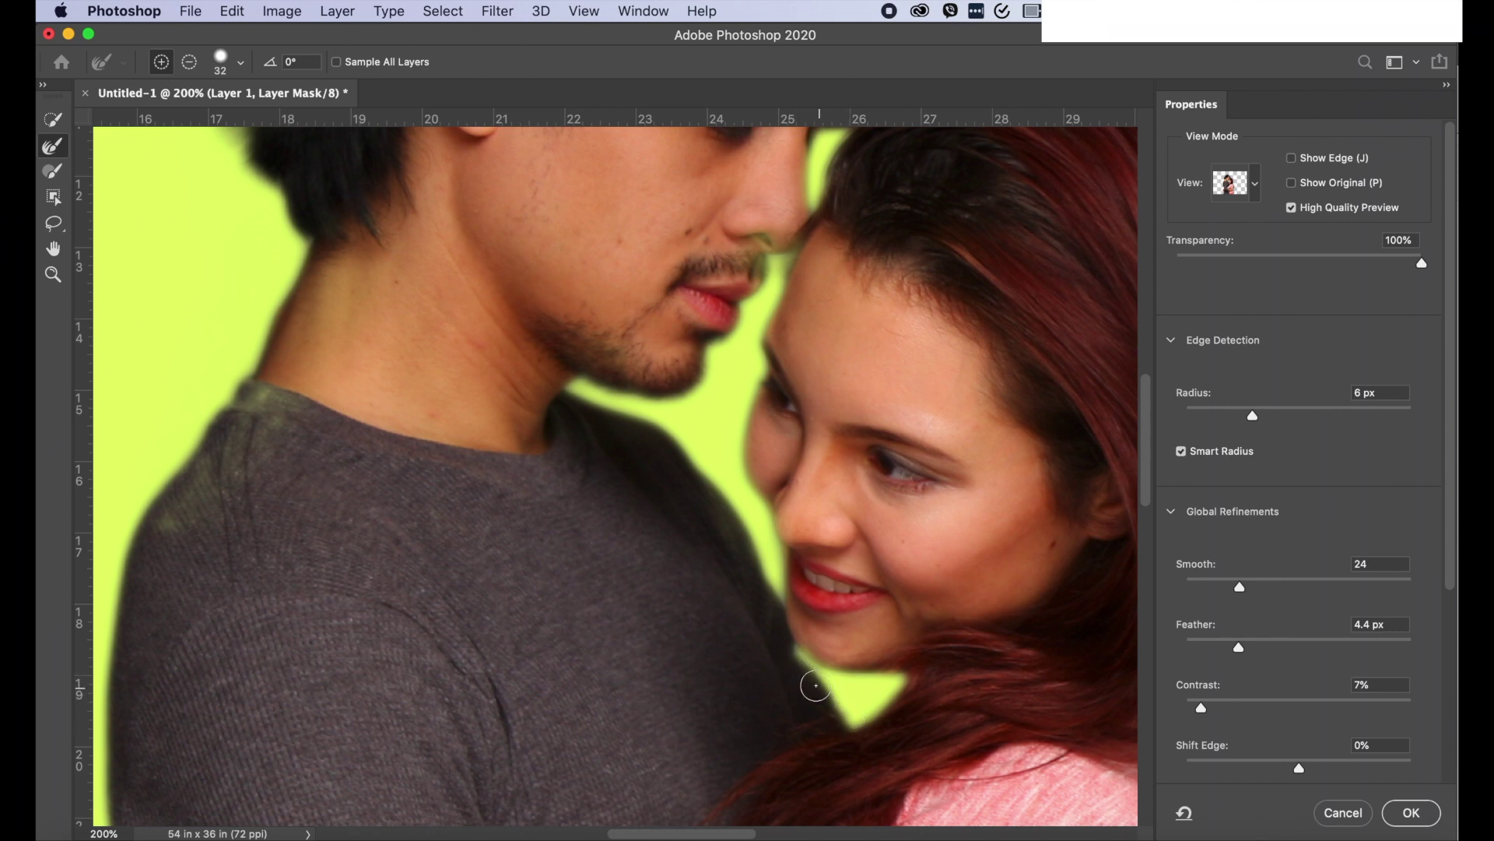
pyautogui.moveTo(870, 697); pyautogui.dragTo(843, 669)
pyautogui.moveTo(887, 700); pyautogui.dragTo(842, 726)
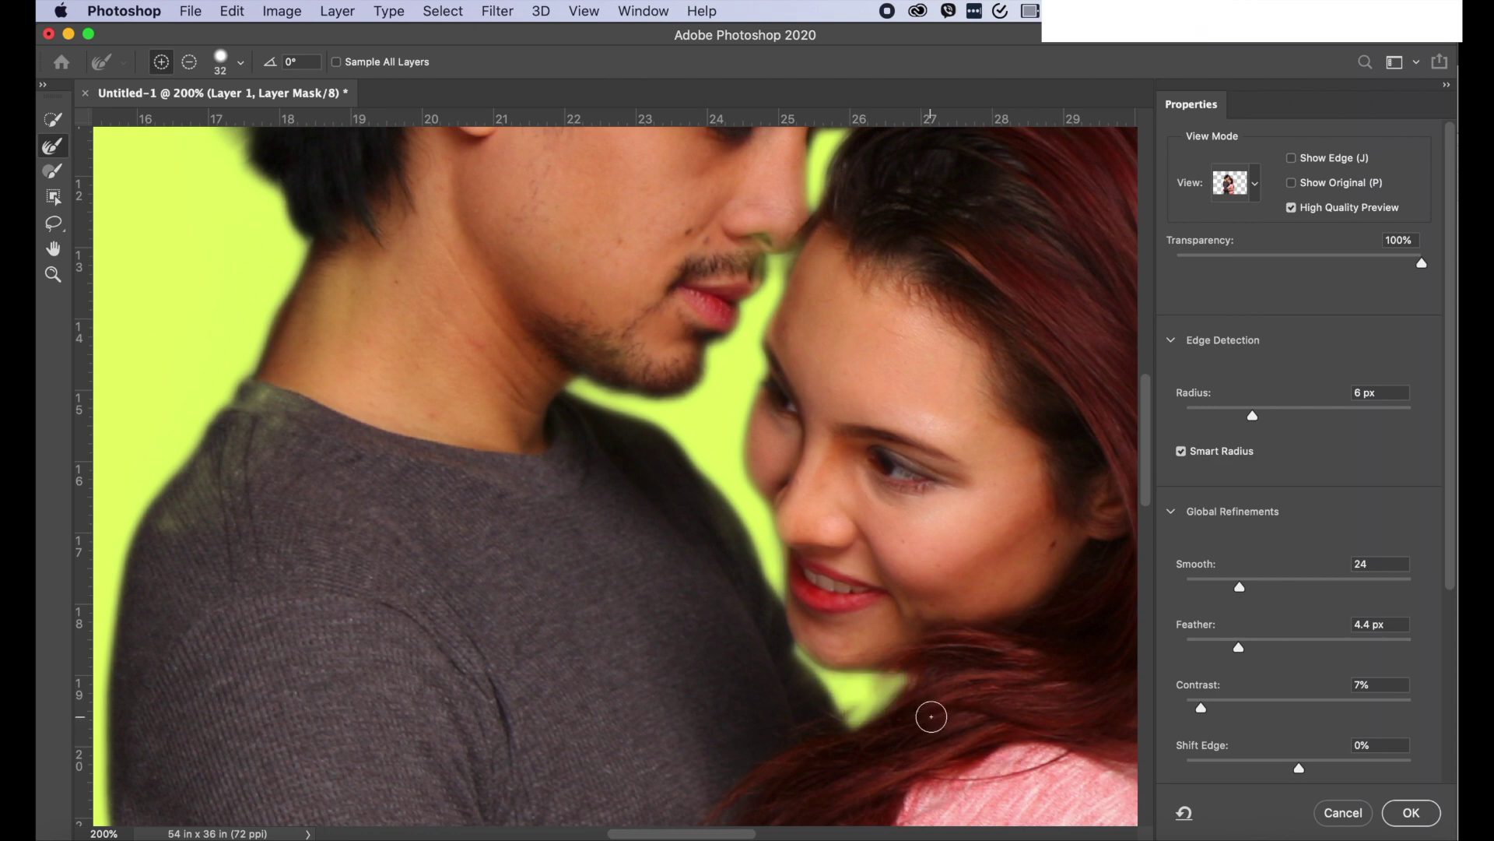
# - Set the Refine Edge Brush to 76 px and rework the edge along the man's shoulder and upper sleeve
pyautogui.scroll(-2, 1048, 685)
pyautogui.scroll(-10, 1048, 685)
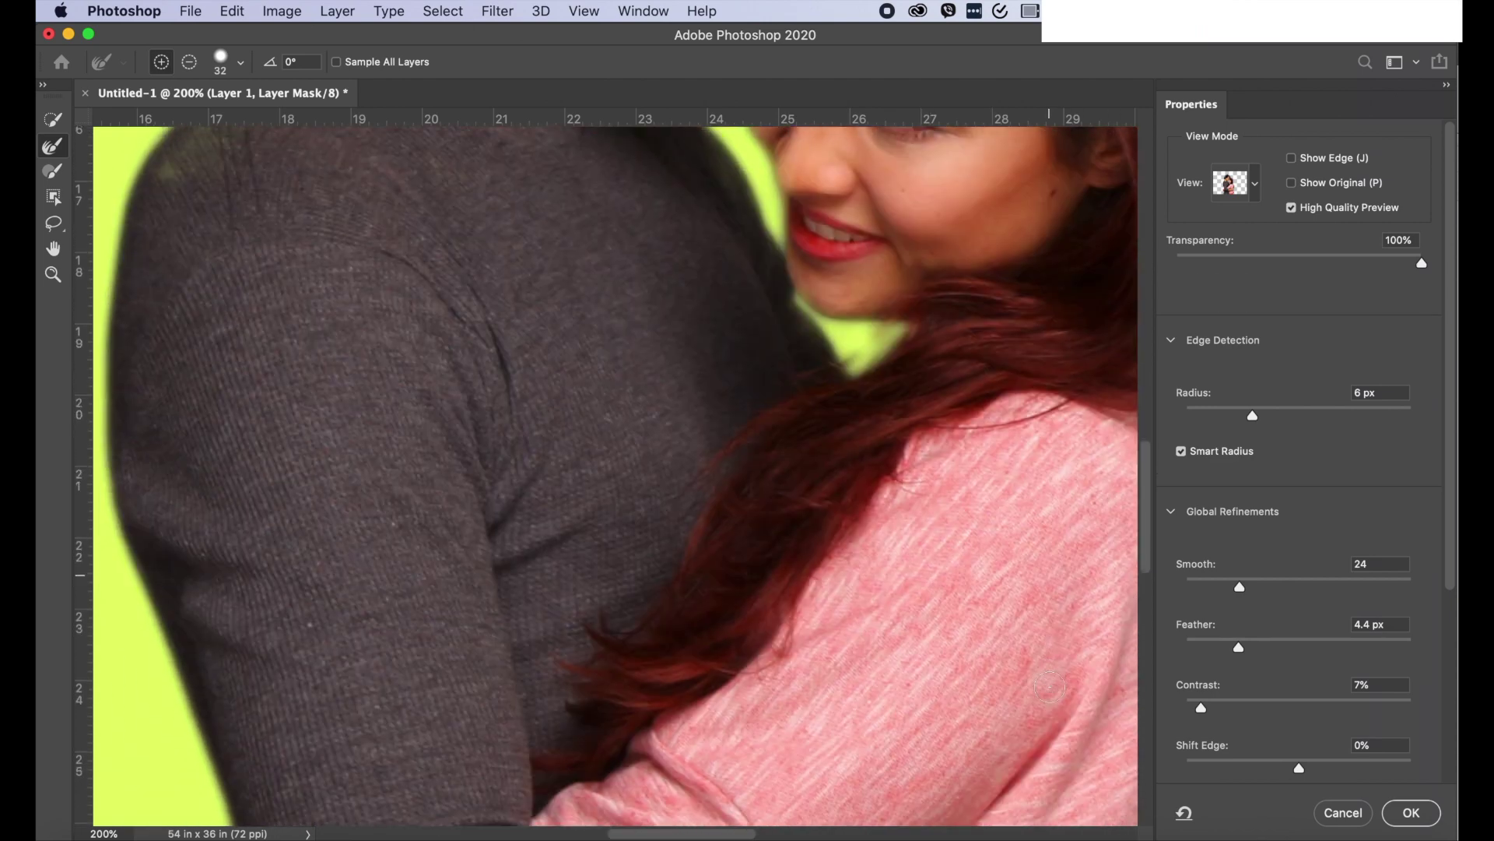
pyautogui.hscroll(-5, 926, 648)
pyautogui.scroll(5, 924, 642)
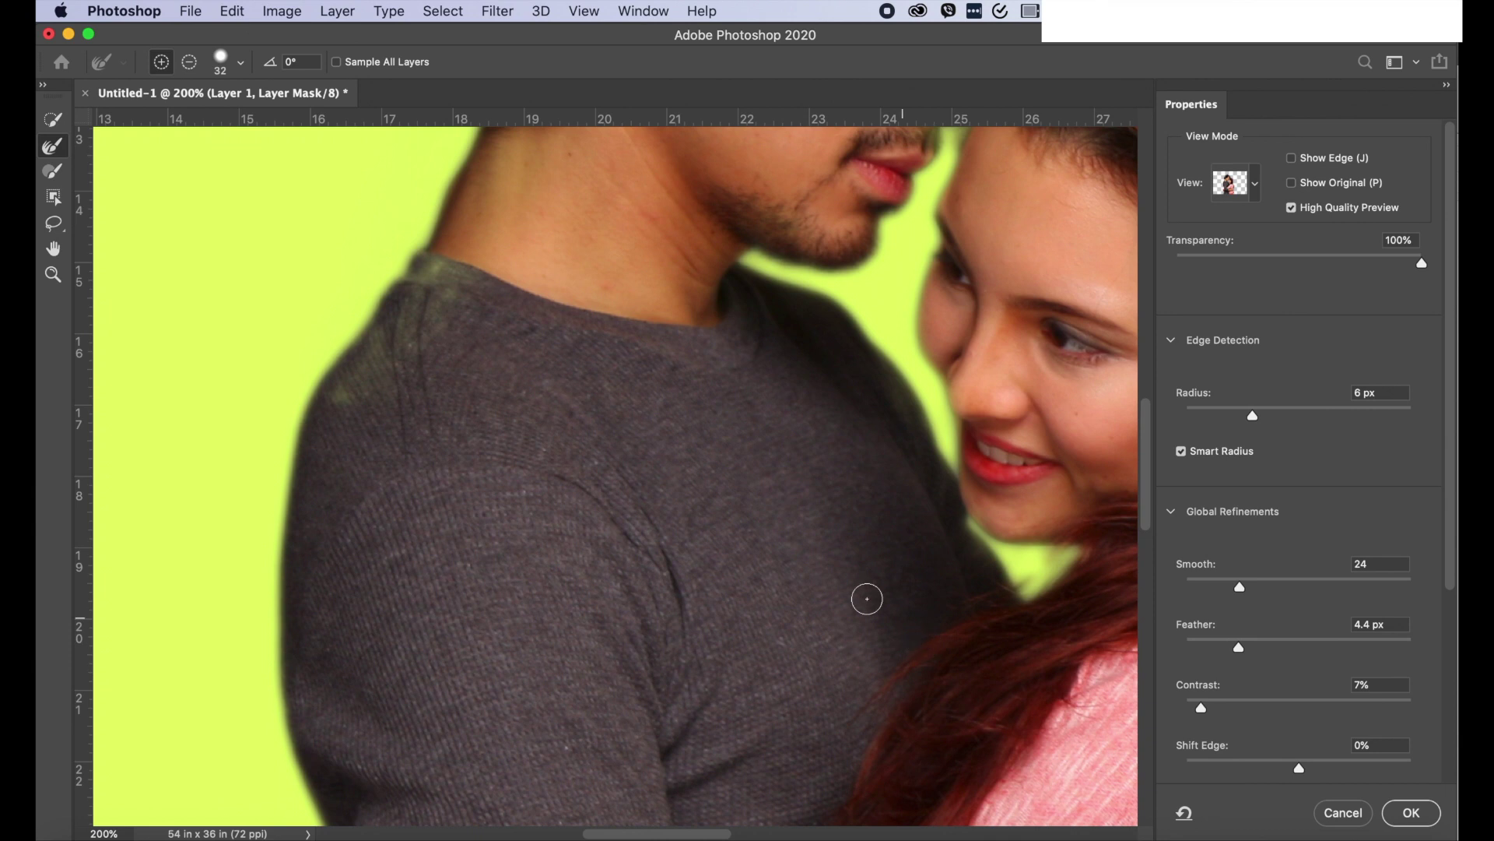
pyautogui.rightClick(639, 427)
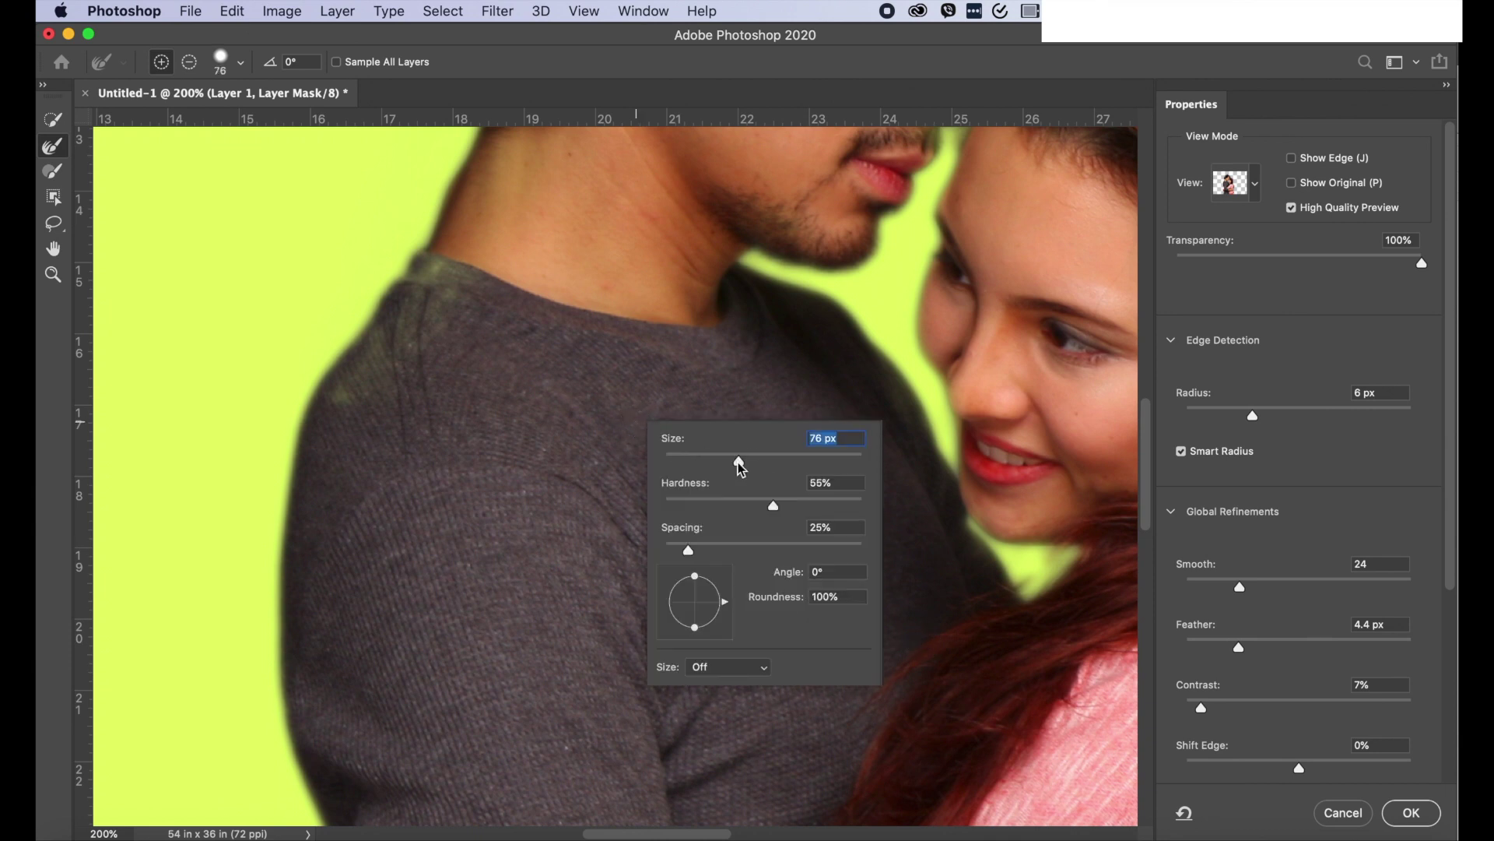
pyautogui.click(400, 311)
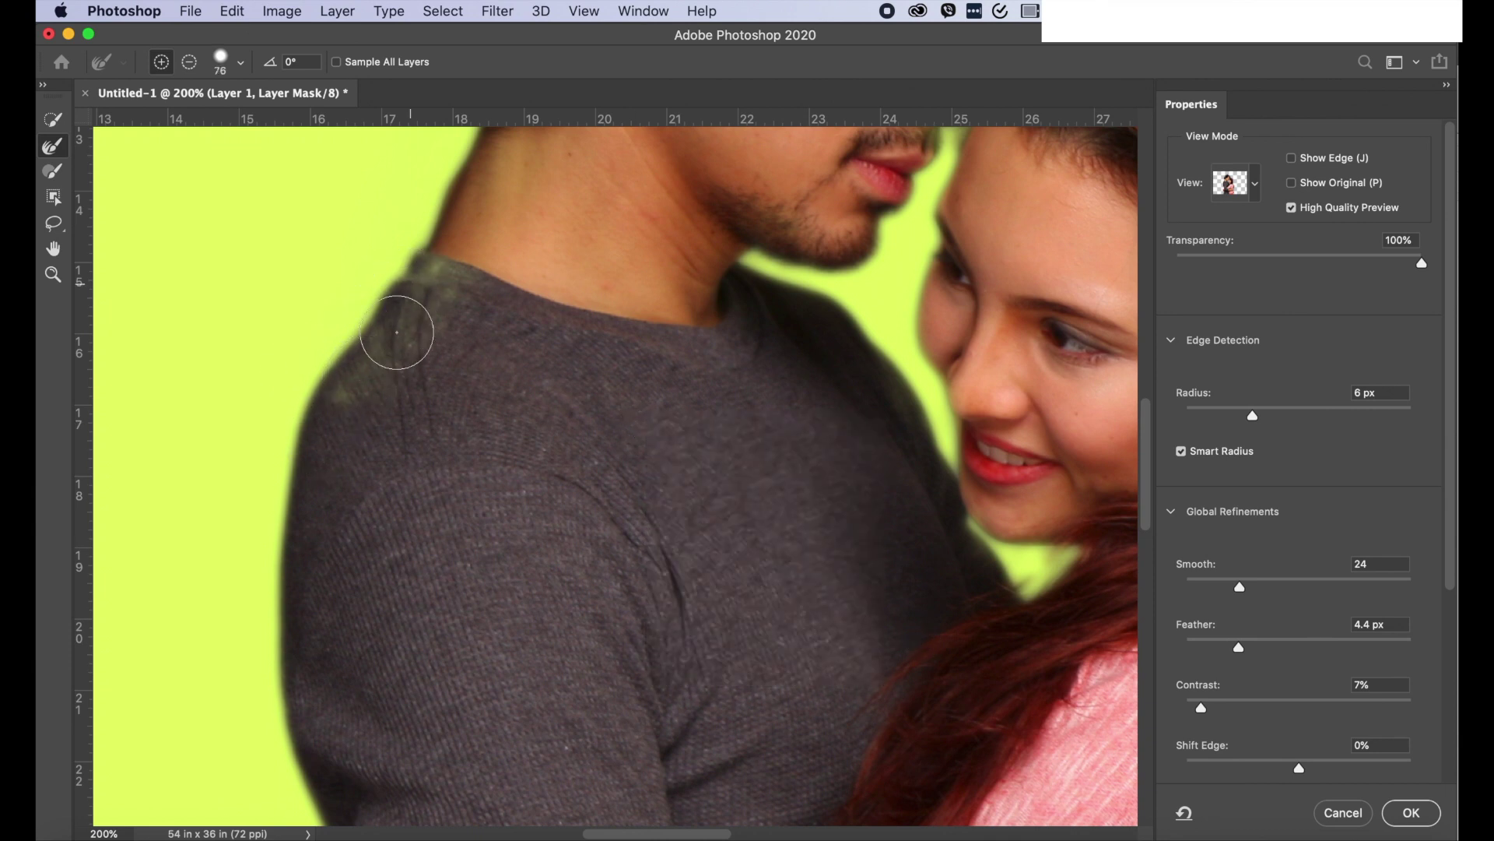
pyautogui.moveTo(307, 796); pyautogui.dragTo(311, 805)
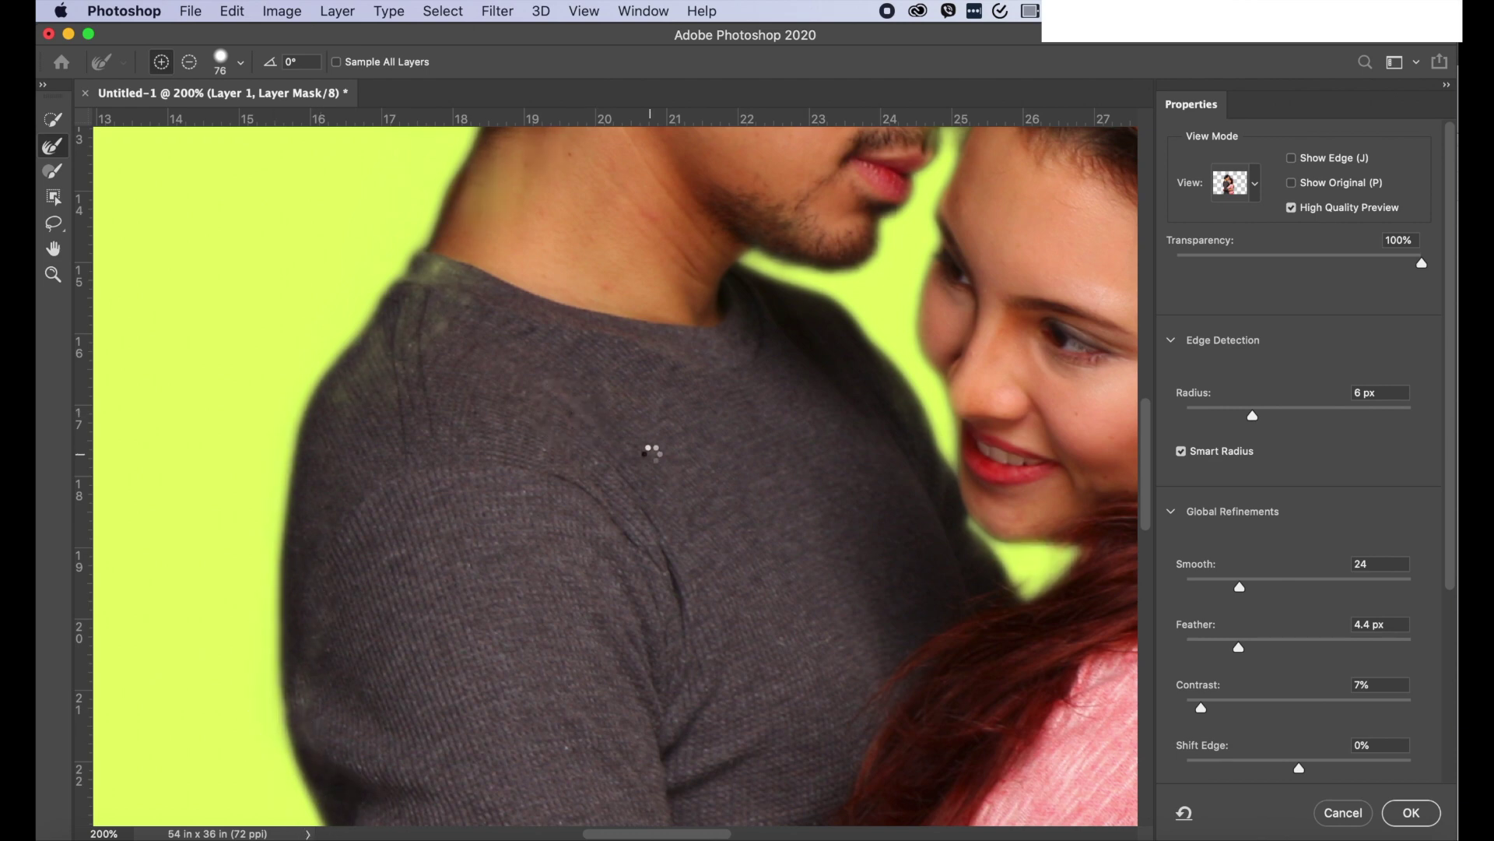
# - Refine the mask with the 76 px Refine Edge Brush along the man's sleeve, the woman's cuff and hand, and the man's waist
pyautogui.scroll(-10, 576, 490)
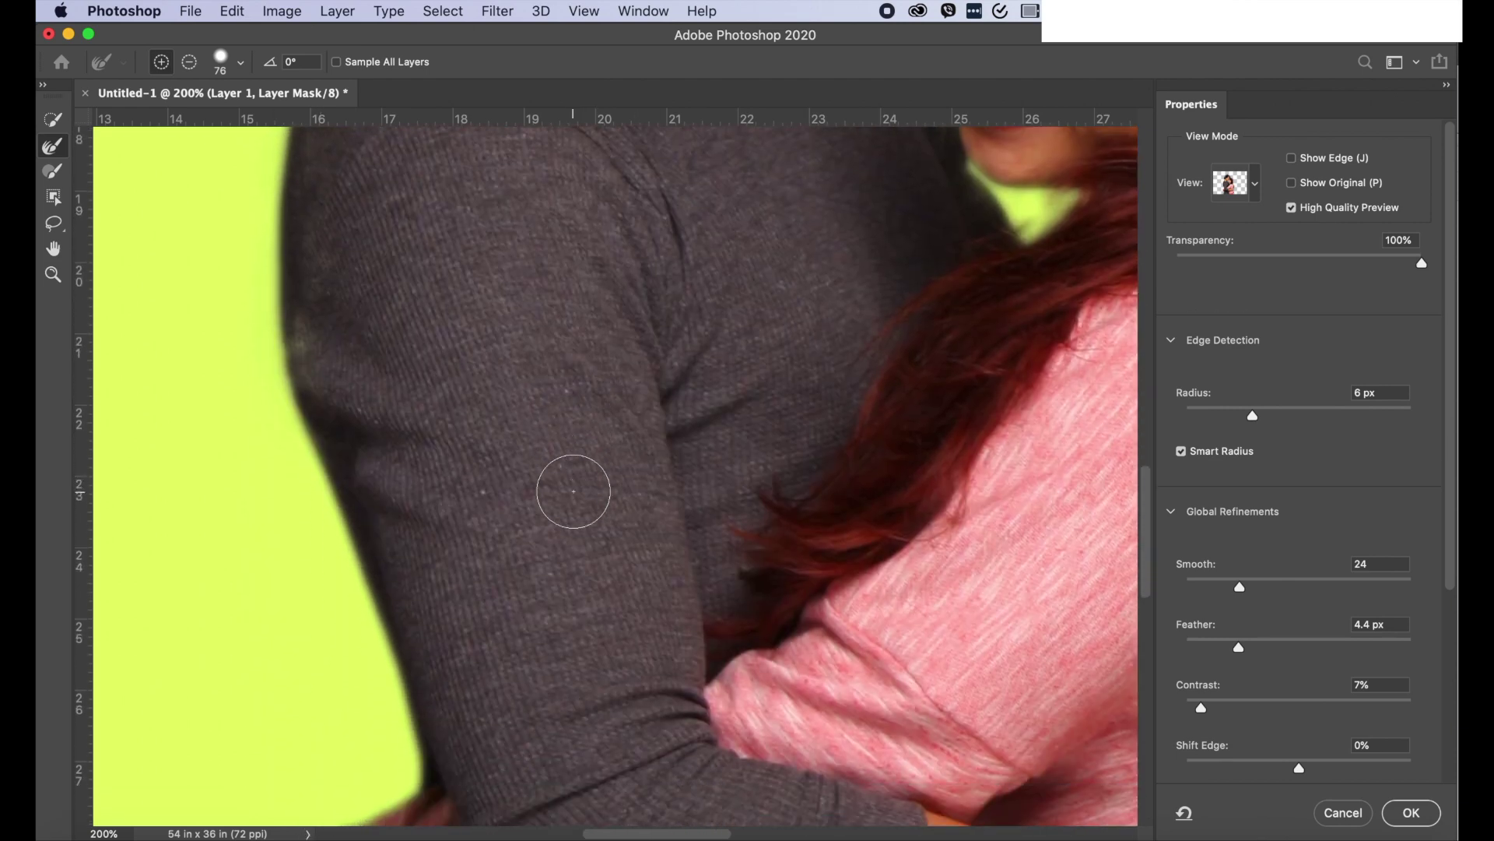
pyautogui.moveTo(267, 217)
pyautogui.mouseDown()
pyautogui.moveTo(390, 526)
pyautogui.moveTo(390, 656)
pyautogui.mouseUp()
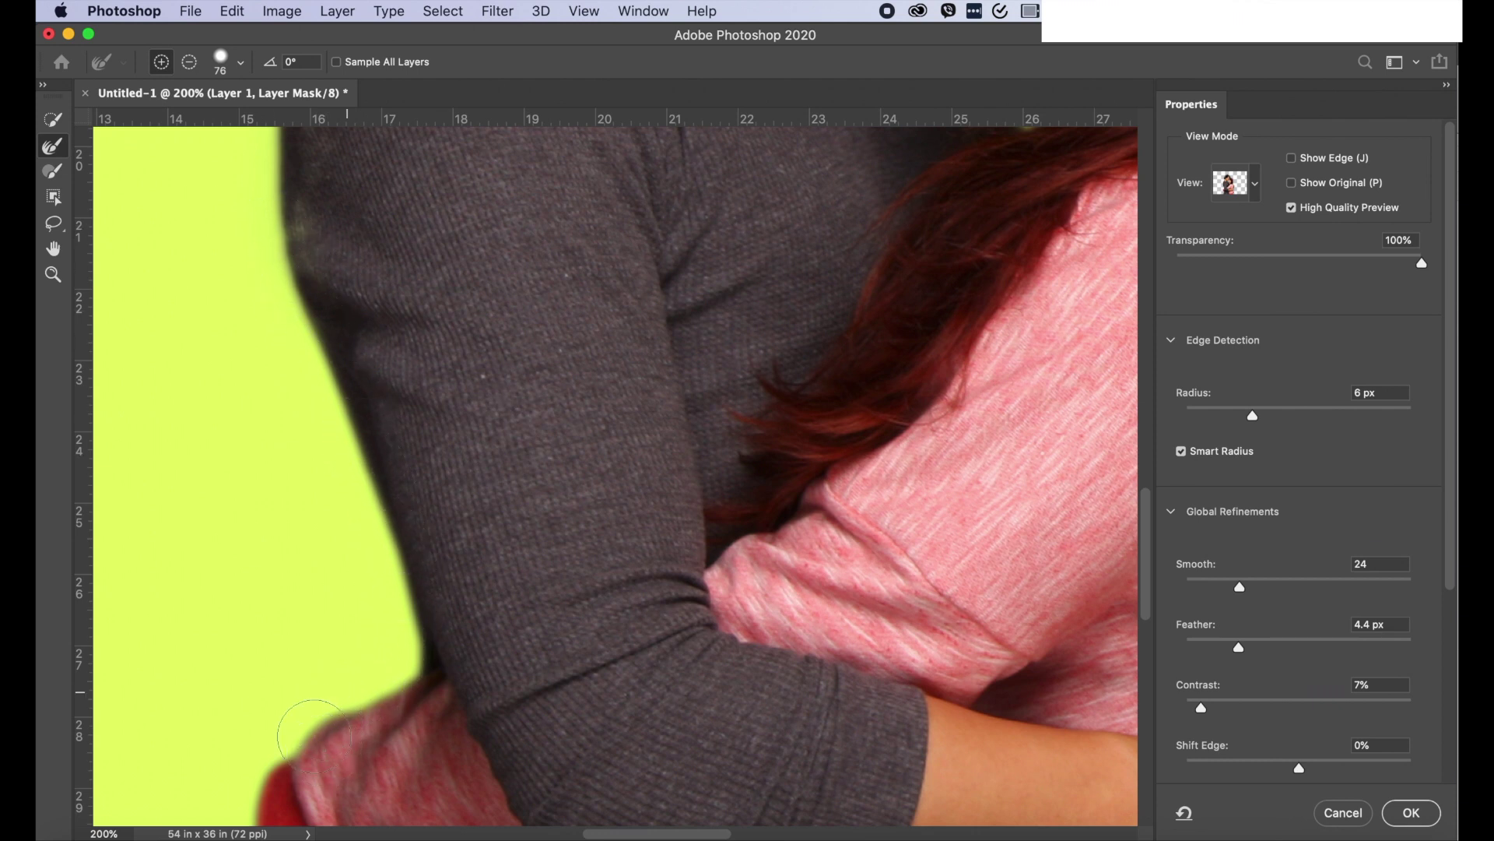
pyautogui.scroll(-9, 539, 634)
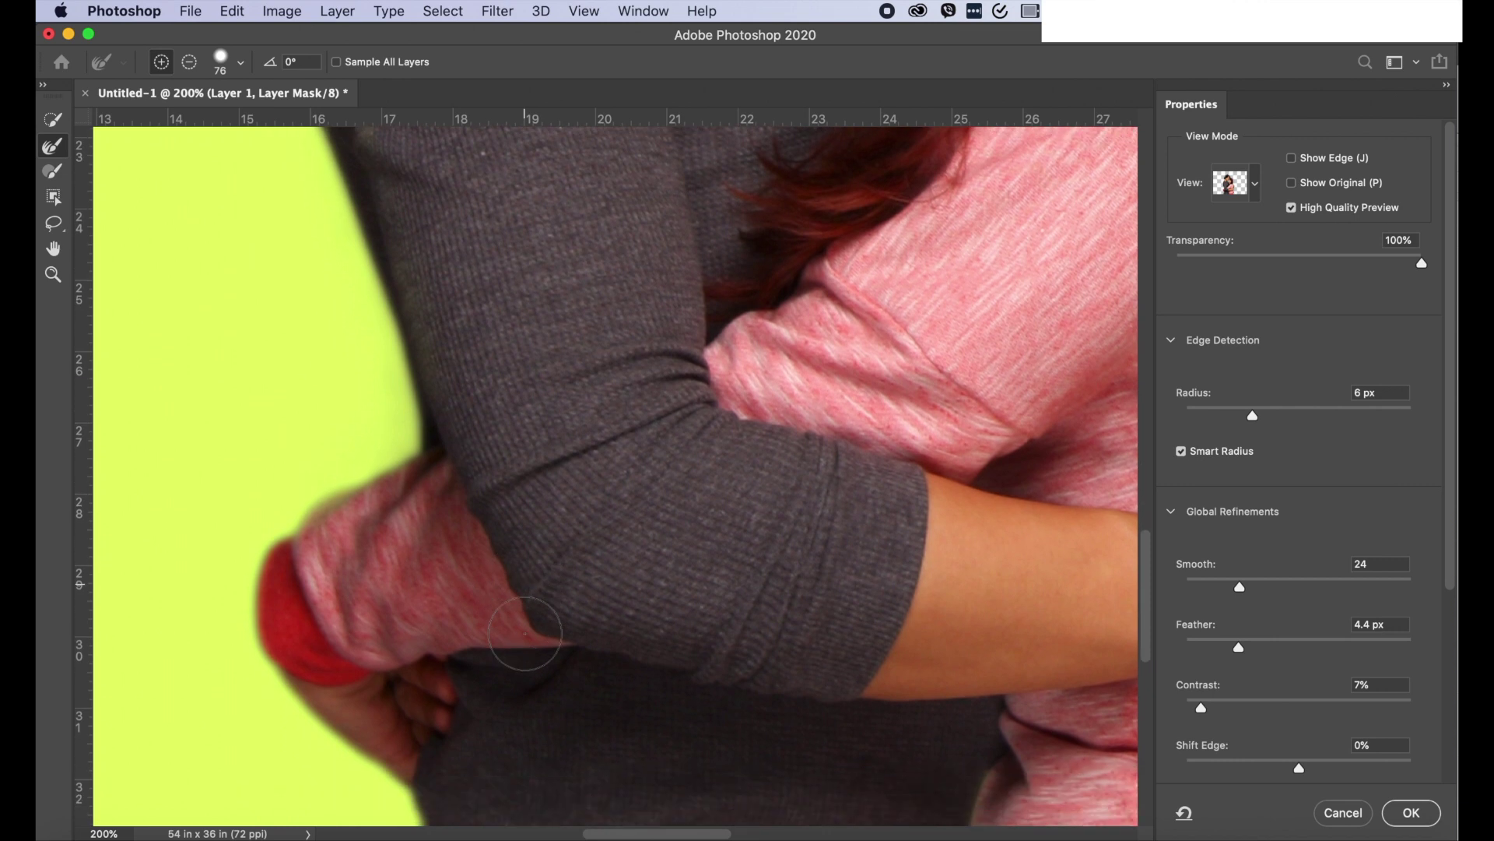
pyautogui.moveTo(303, 320)
pyautogui.mouseDown()
pyautogui.moveTo(249, 373)
pyautogui.moveTo(265, 450)
pyautogui.moveTo(409, 586)
pyautogui.moveTo(365, 805)
pyautogui.mouseUp()
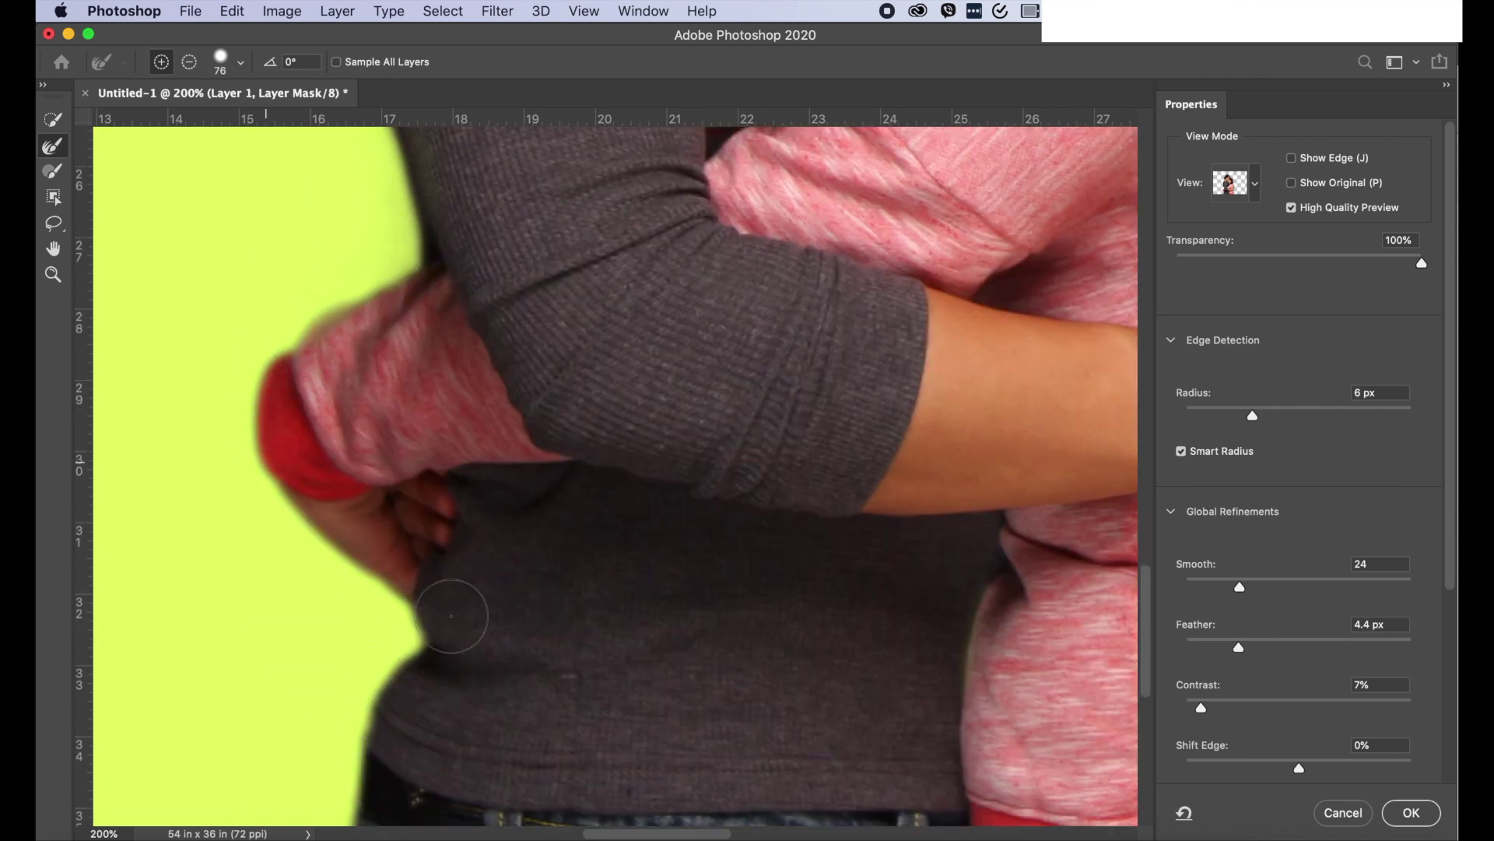
pyautogui.scroll(-7, 560, 483)
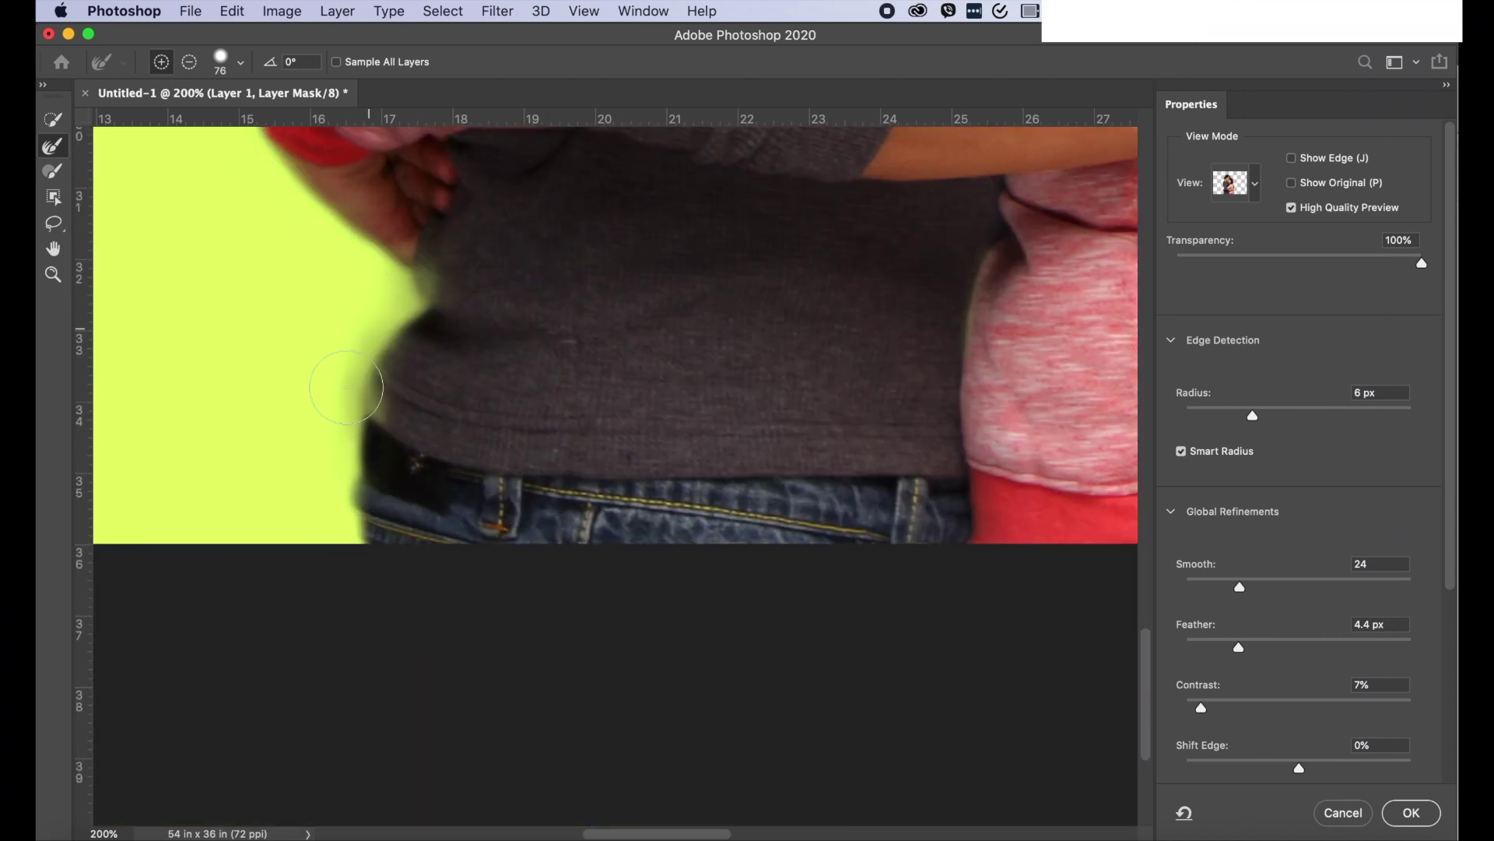
pyautogui.moveTo(346, 387)
pyautogui.mouseDown()
pyautogui.moveTo(428, 310)
pyautogui.moveTo(430, 267)
pyautogui.mouseUp()
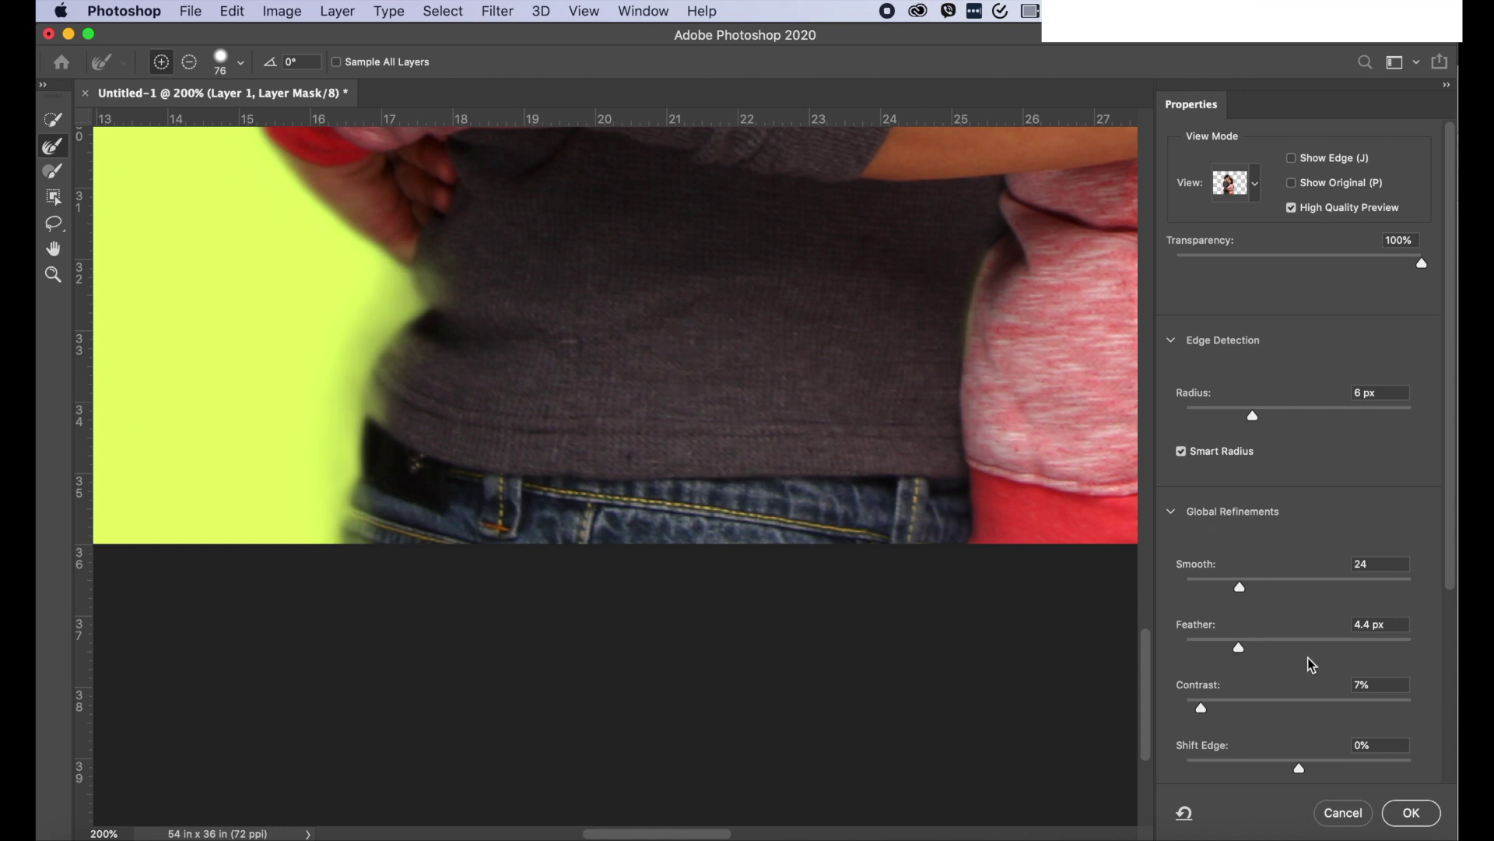
# - Try mask edge contrast values of 27% and 17%, comparing their effect on the man's clothing and hair
pyautogui.click(1249, 704)
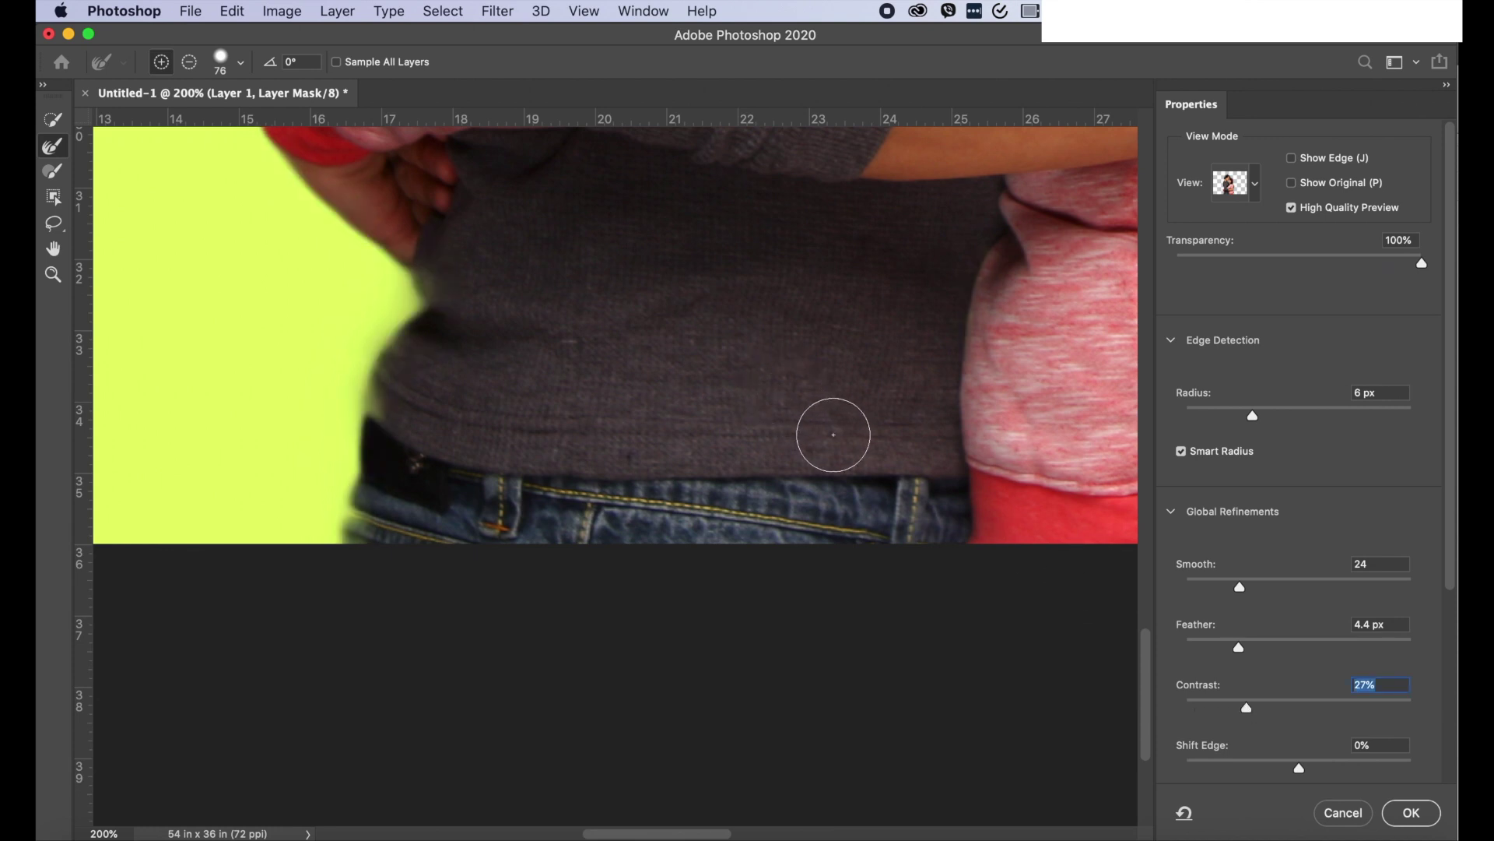
pyautogui.scroll(10, 835, 434)
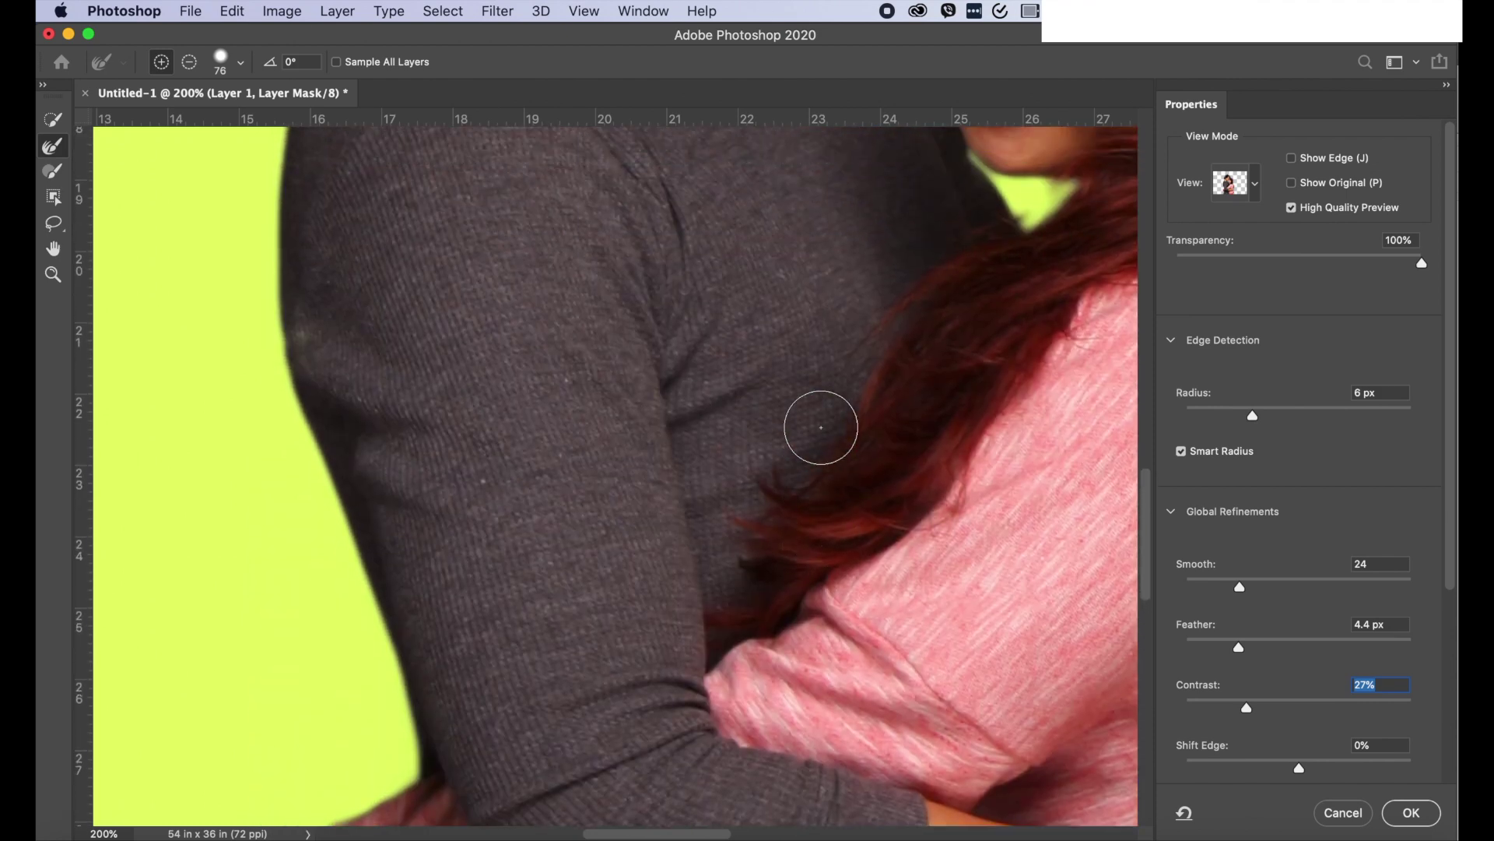
pyautogui.scroll(10, 822, 428)
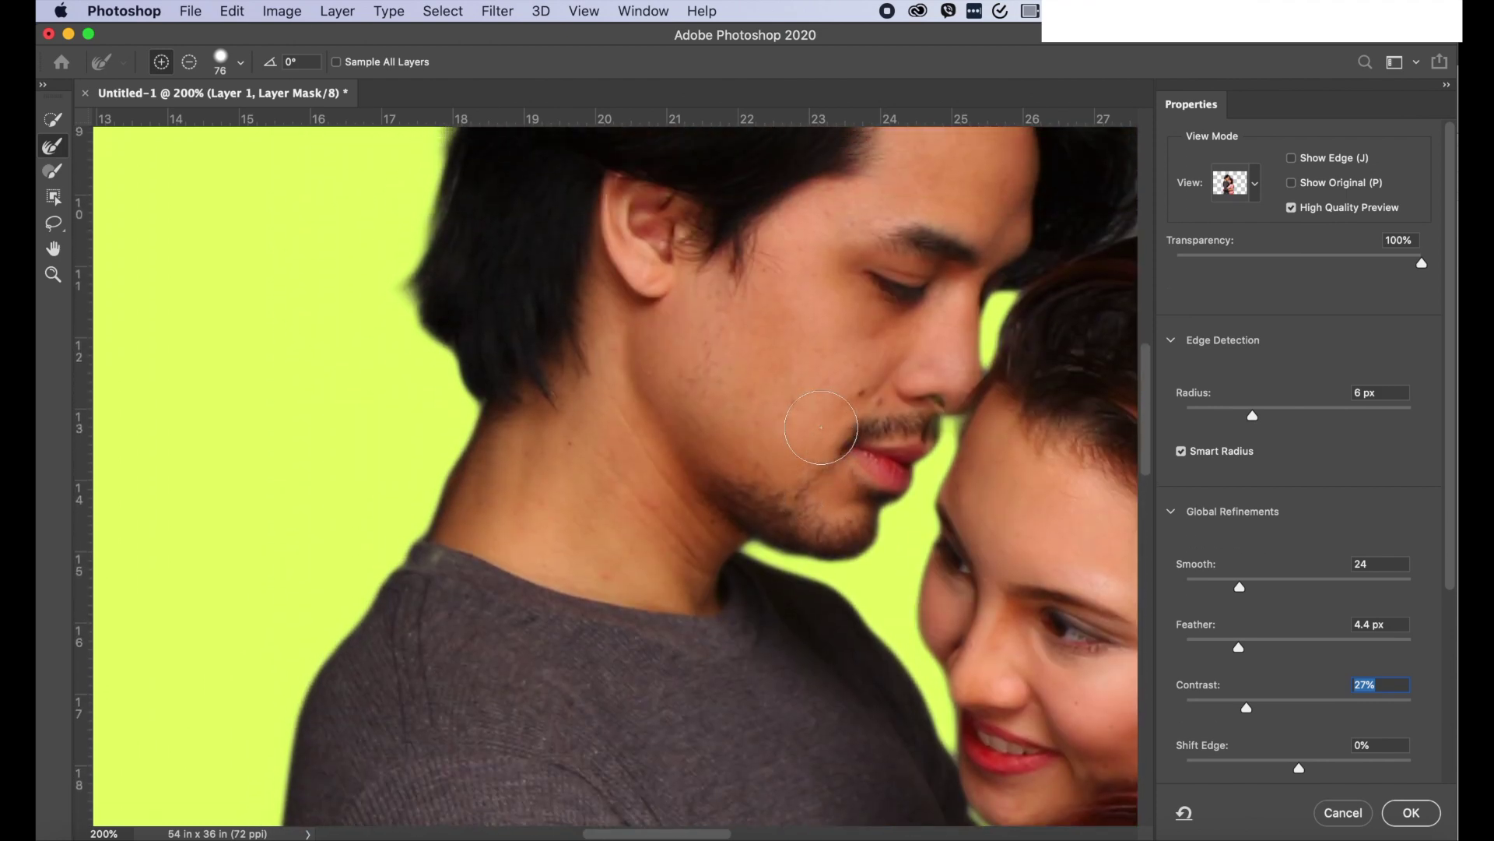
pyautogui.scroll(7, 822, 427)
pyautogui.hscroll(1, 853, 437)
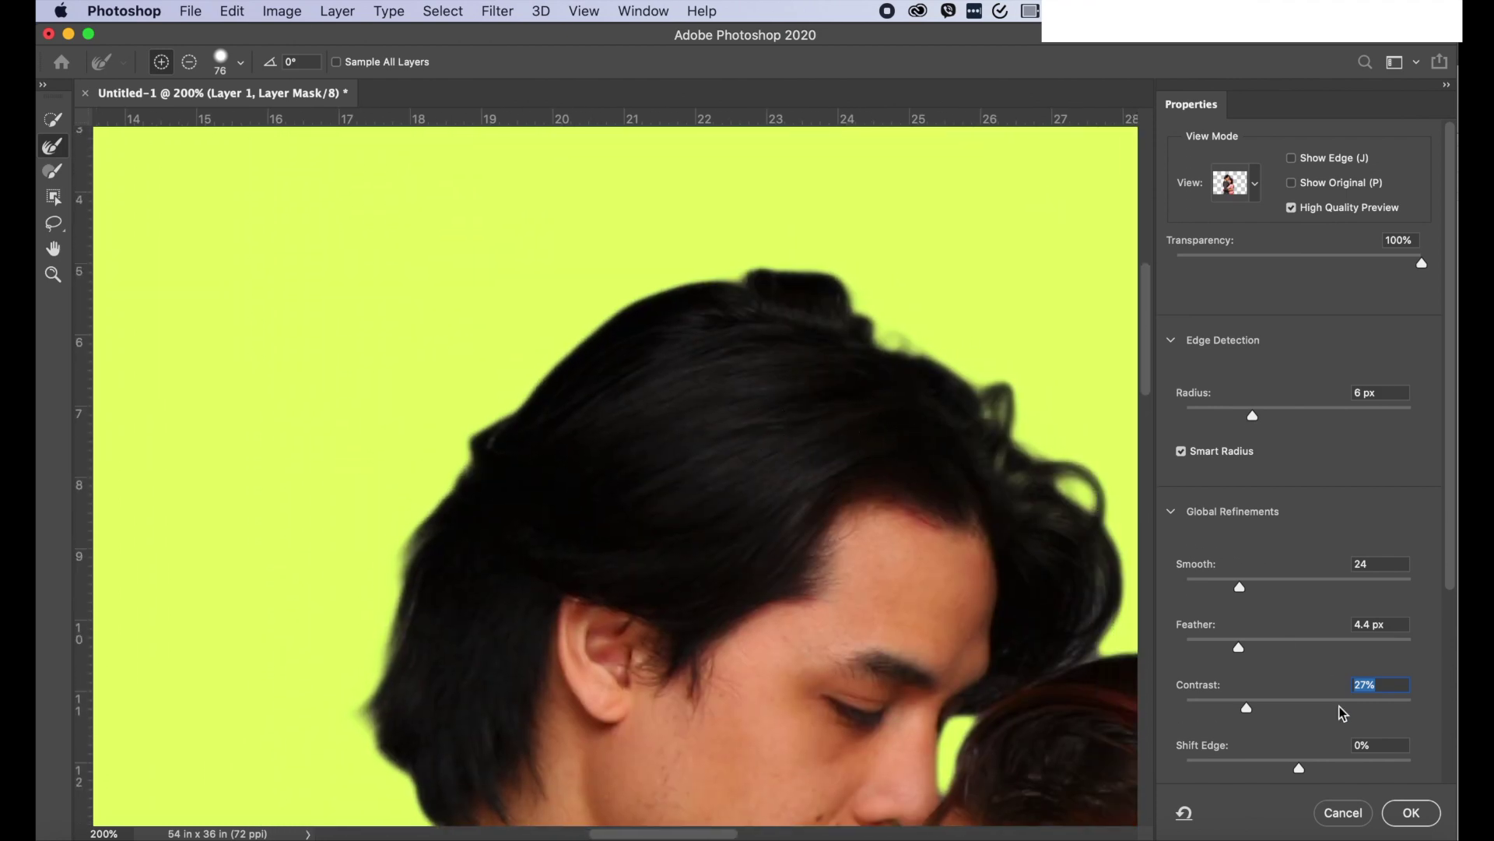
pyautogui.click(1224, 706)
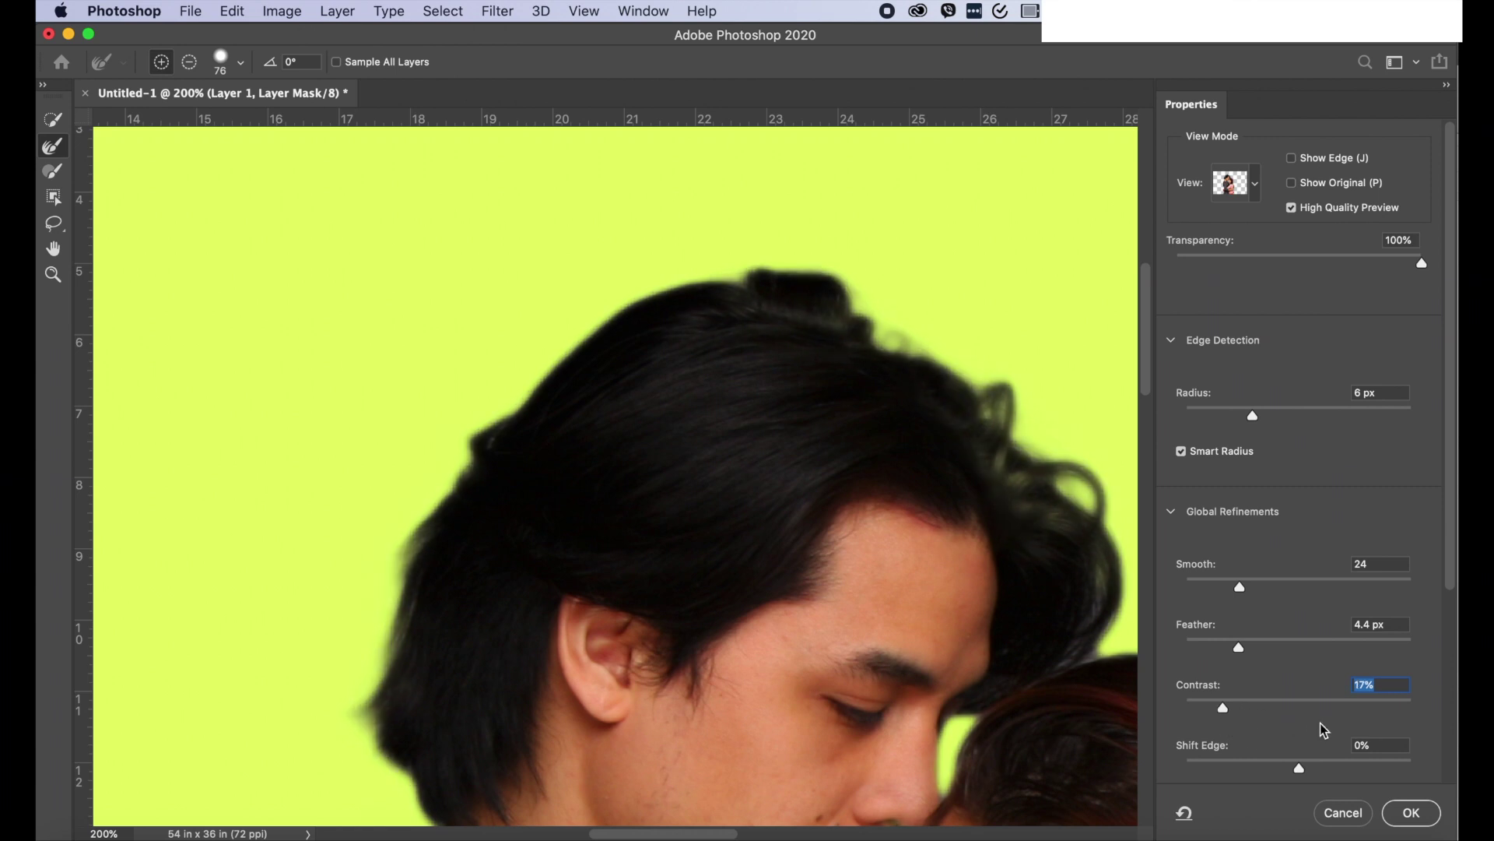
# - Set the mask edge contrast to 29%, judging it by the man's blurred waistline
pyautogui.scroll(-20, 958, 616)
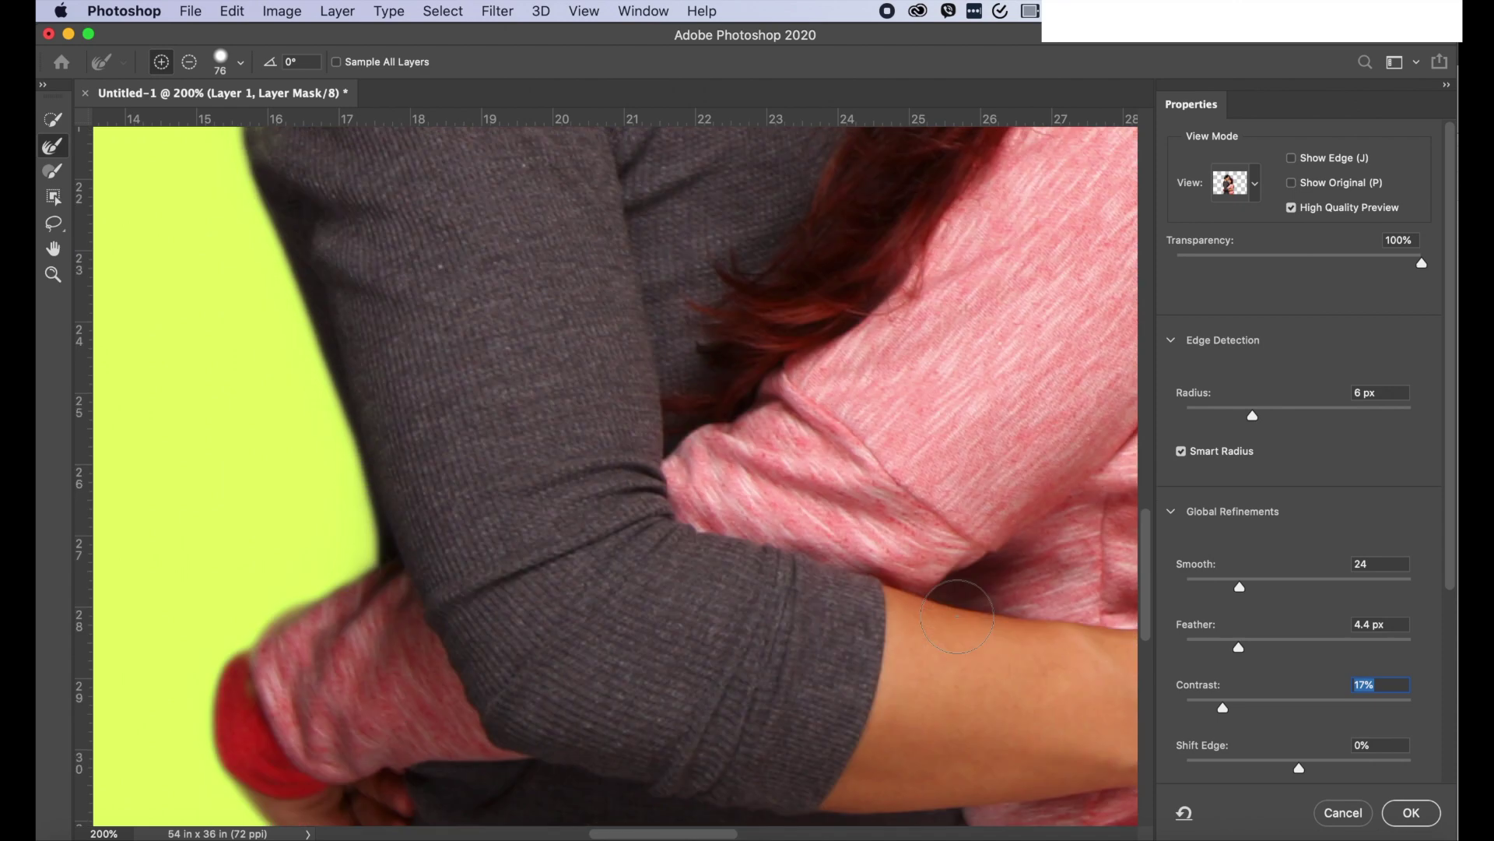
pyautogui.scroll(-15, 957, 616)
pyautogui.hscroll(-1, 951, 618)
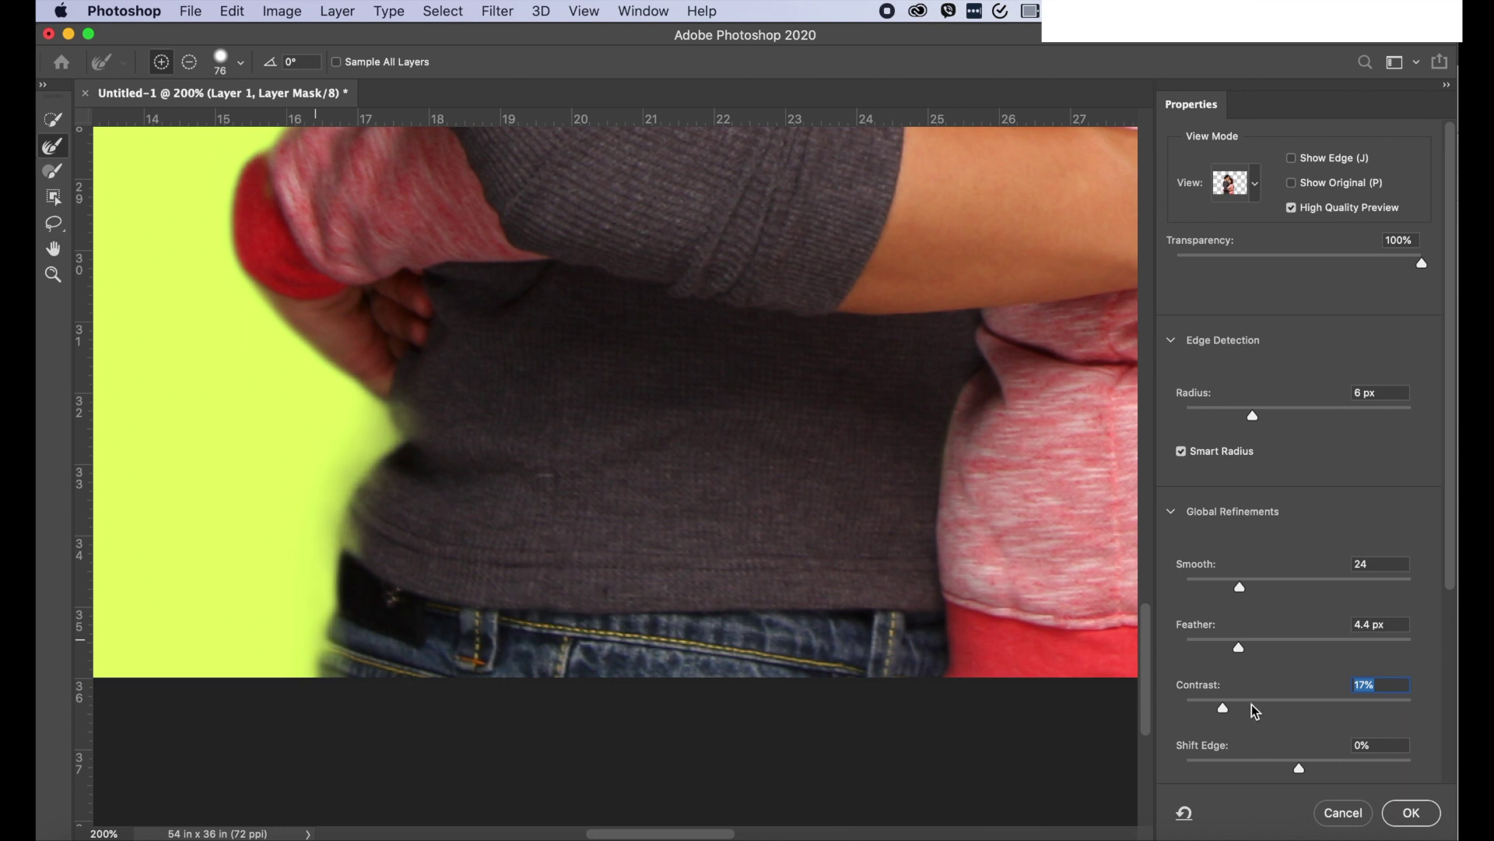
pyautogui.moveTo(1253, 704); pyautogui.dragTo(1253, 704)
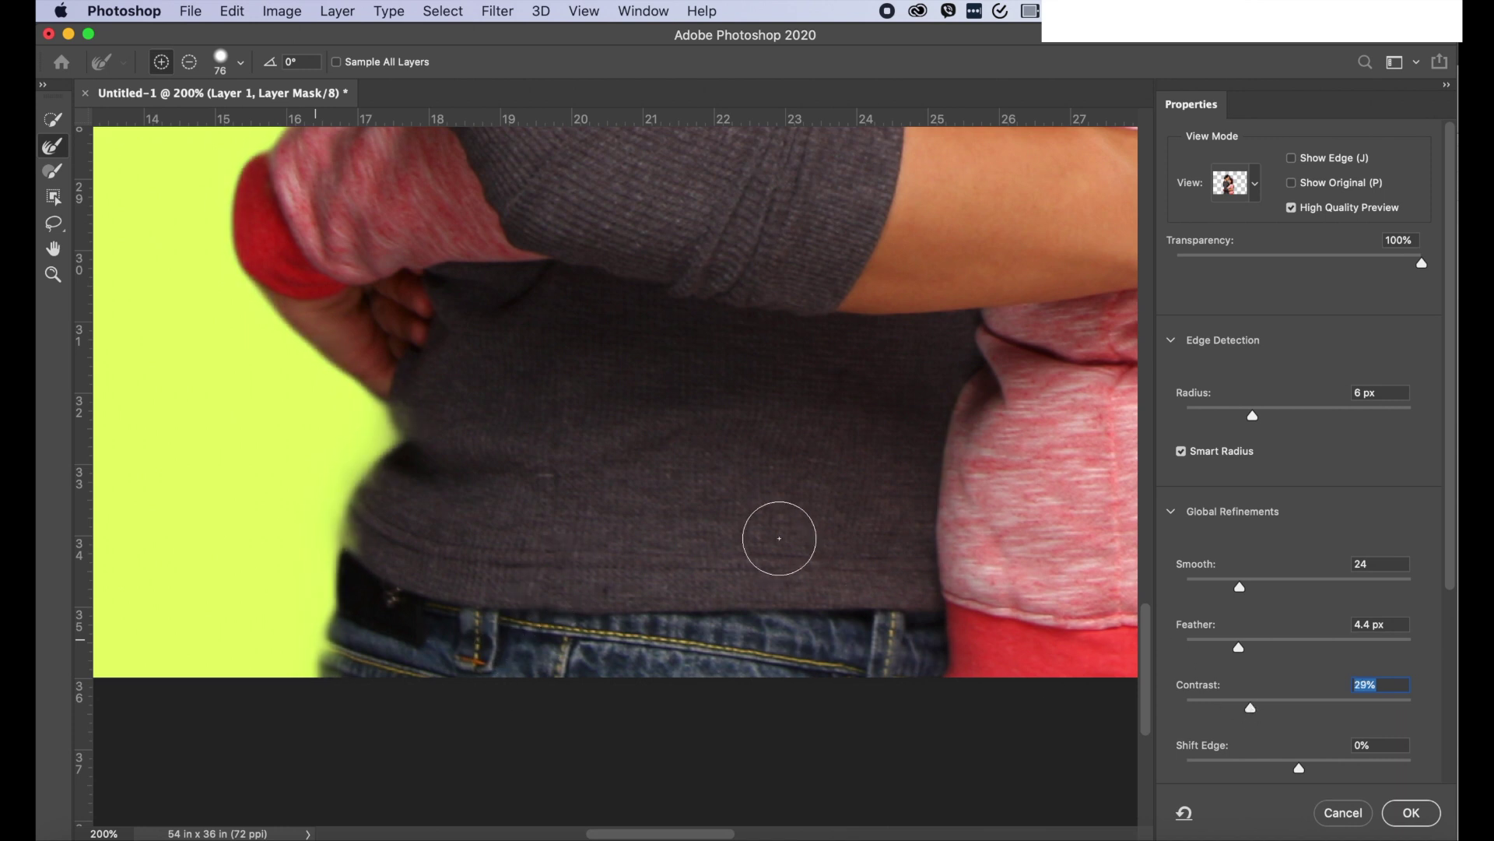
# - Refine the mask edge along the woman's hip and back, up to where her hair meets the shoulder
pyautogui.hscroll(10, 780, 539)
pyautogui.scroll(5, 817, 544)
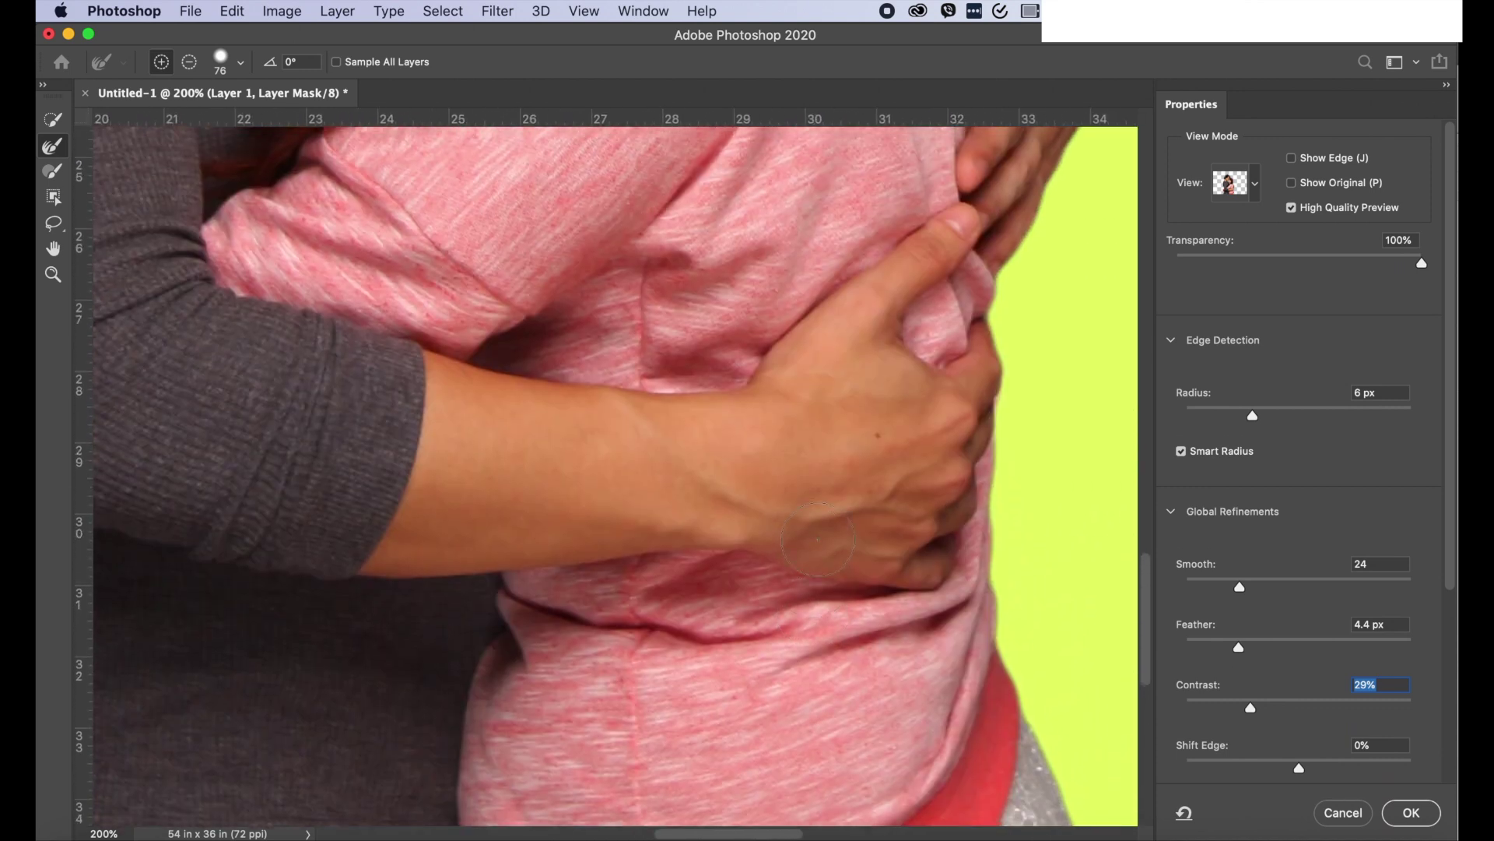
pyautogui.scroll(-5, 856, 560)
pyautogui.hscroll(2, 856, 560)
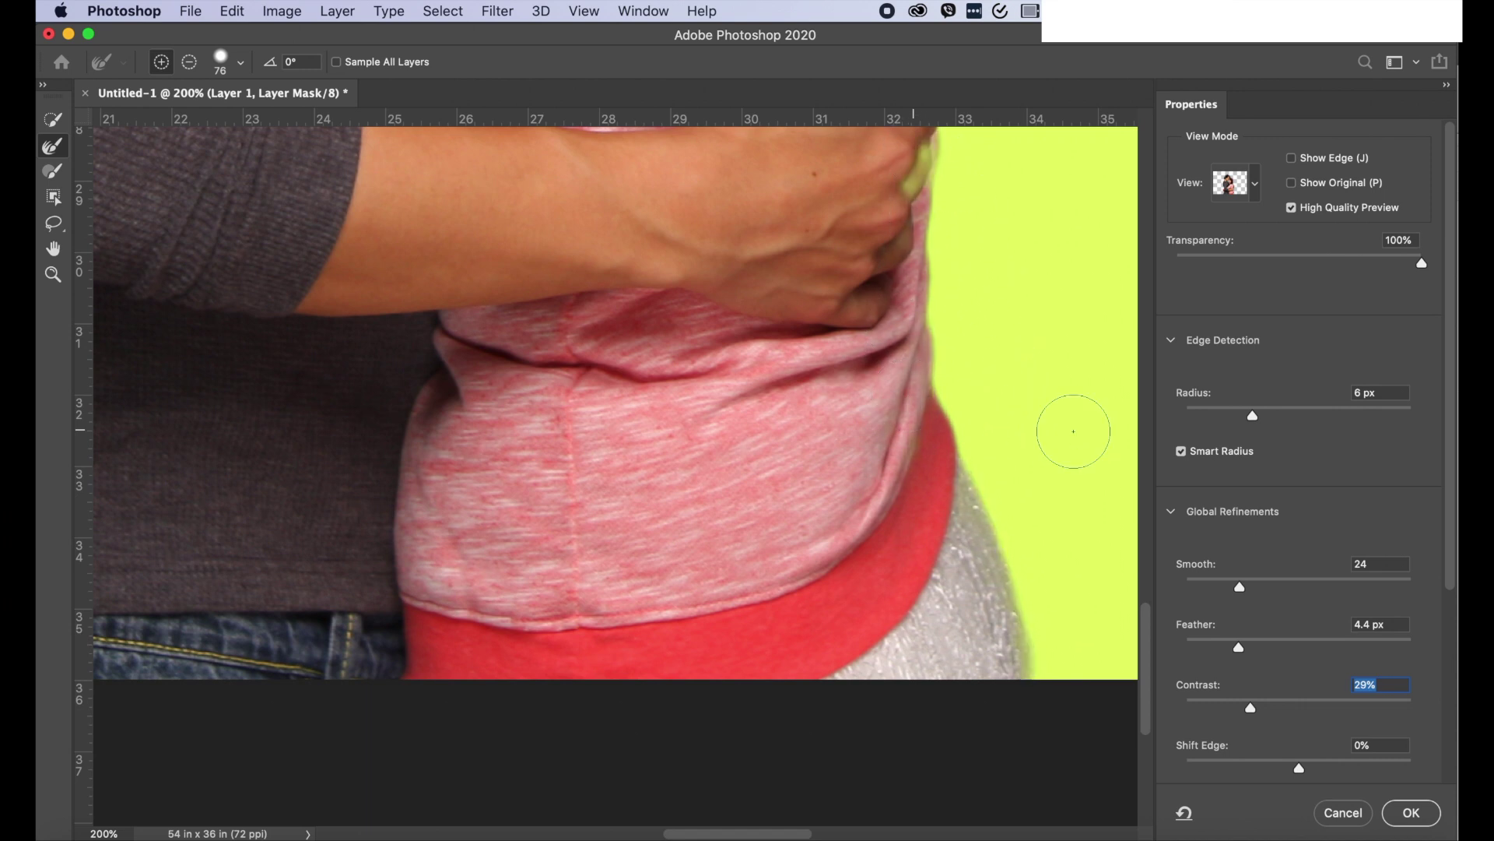
pyautogui.scroll(5, 1073, 431)
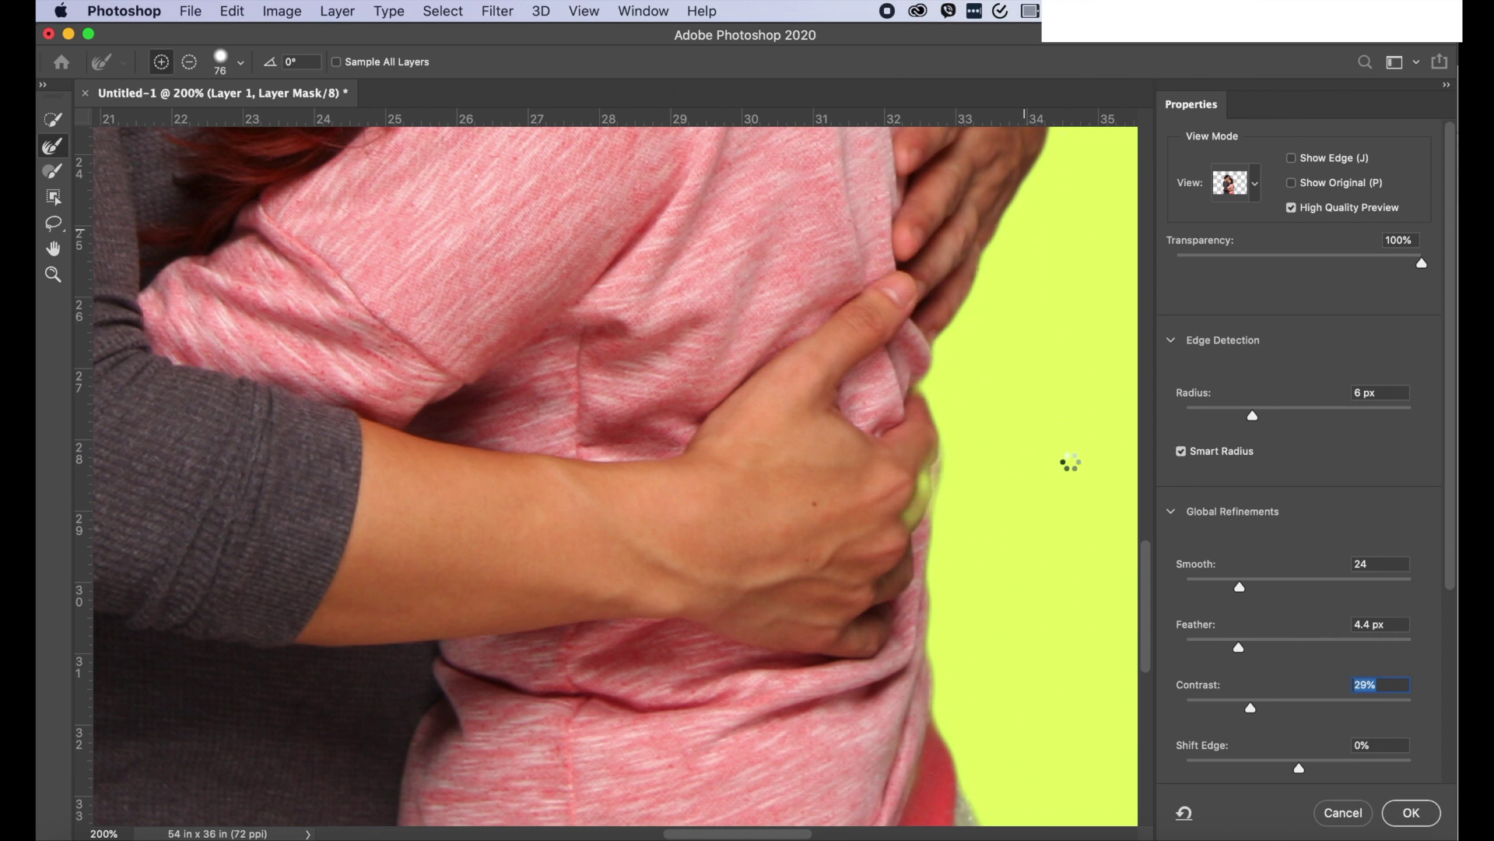
pyautogui.scroll(10, 1066, 458)
pyautogui.hscroll(5, 1066, 458)
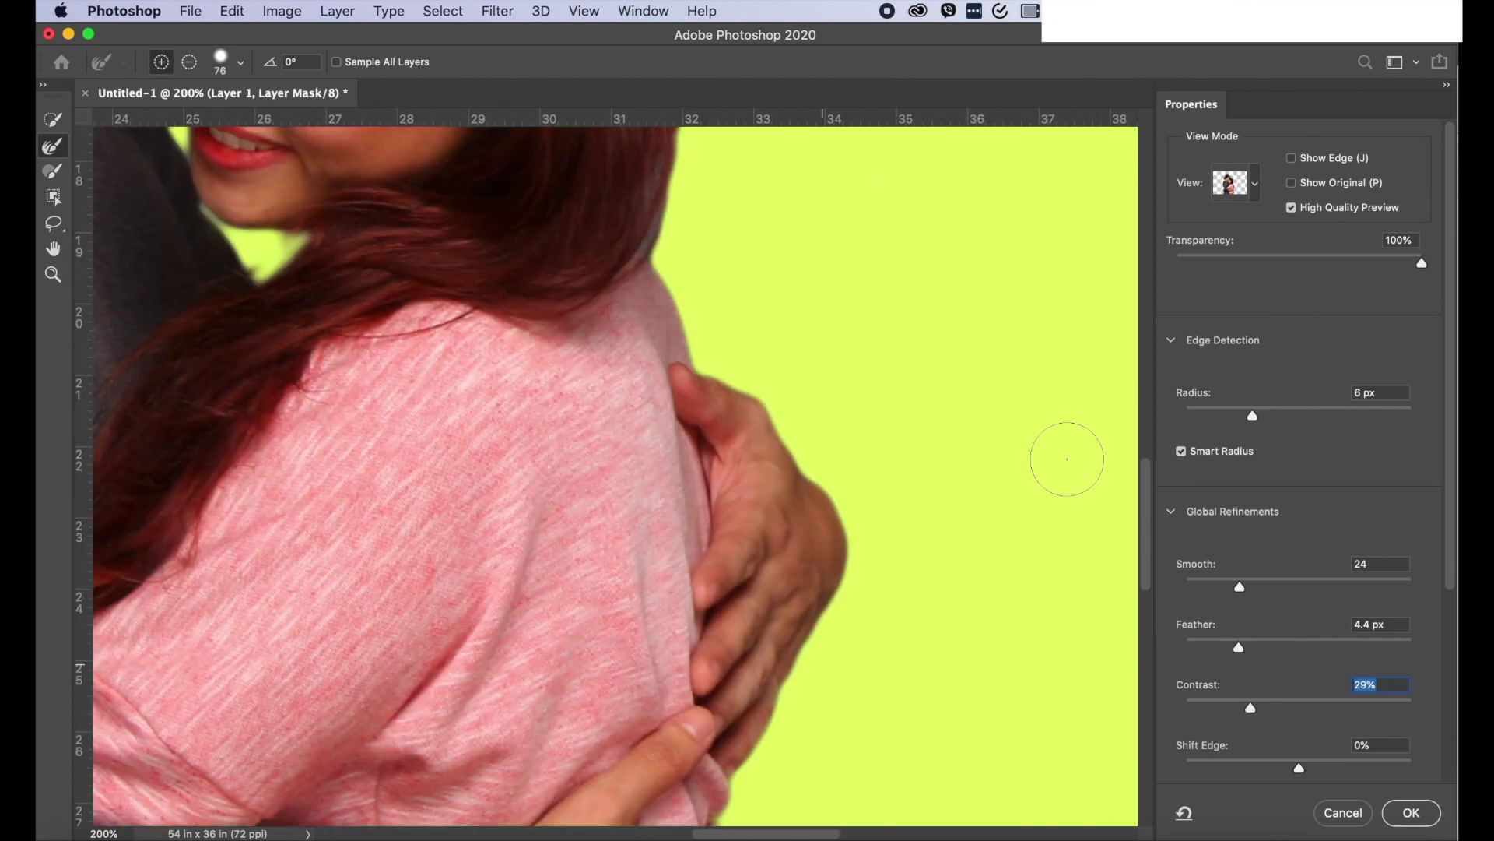
pyautogui.moveTo(665, 258)
pyautogui.mouseDown()
pyautogui.moveTo(646, 167)
pyautogui.moveTo(635, 233)
pyautogui.moveTo(673, 261)
pyautogui.mouseUp()
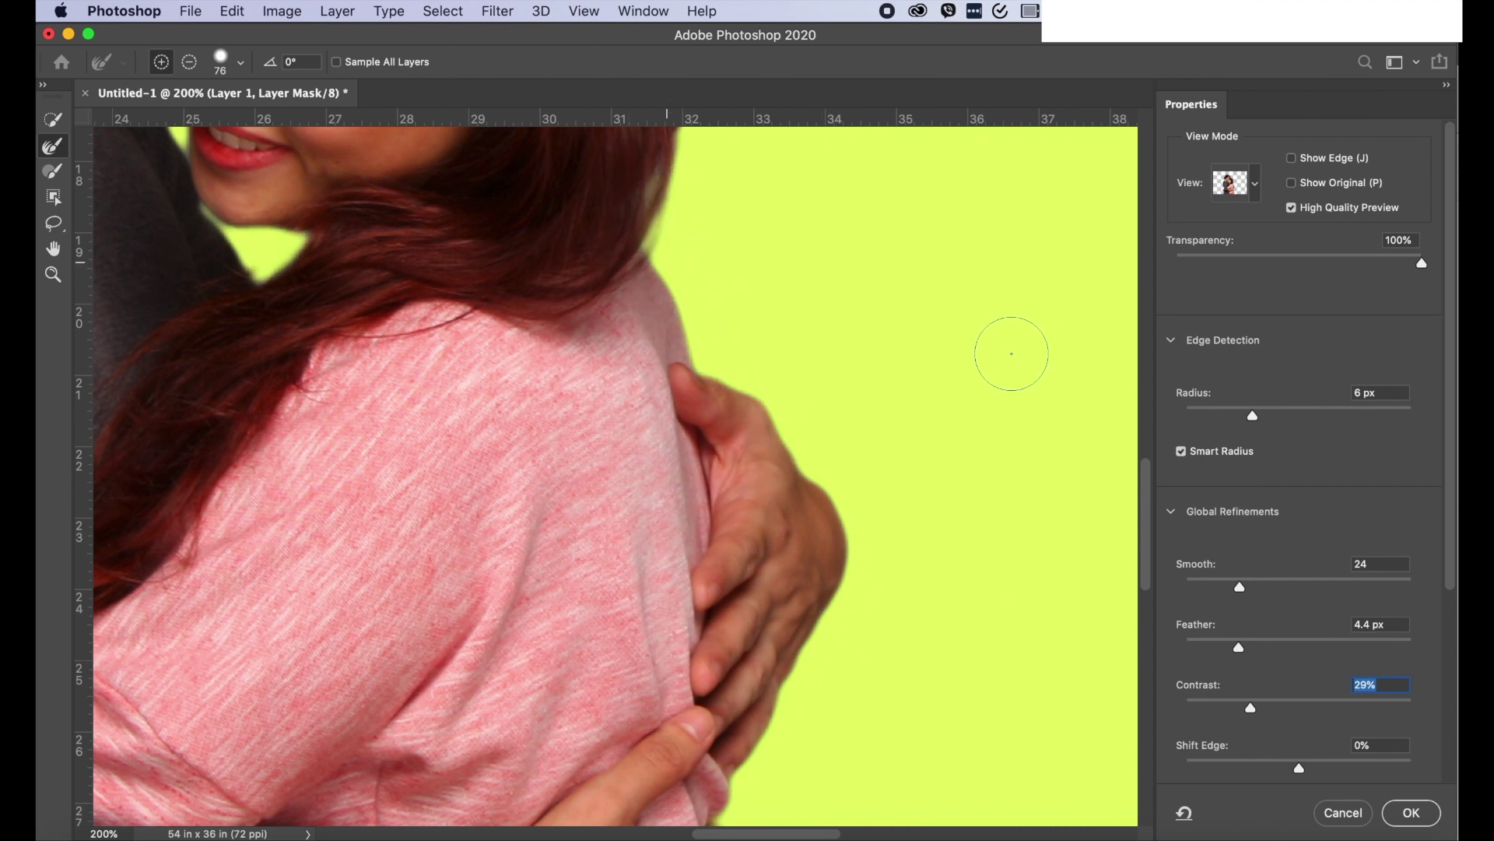
# - Brush along the outline of the woman's hair and over the man's front curls to refine the mask there
pyautogui.scroll(10, 767, 372)
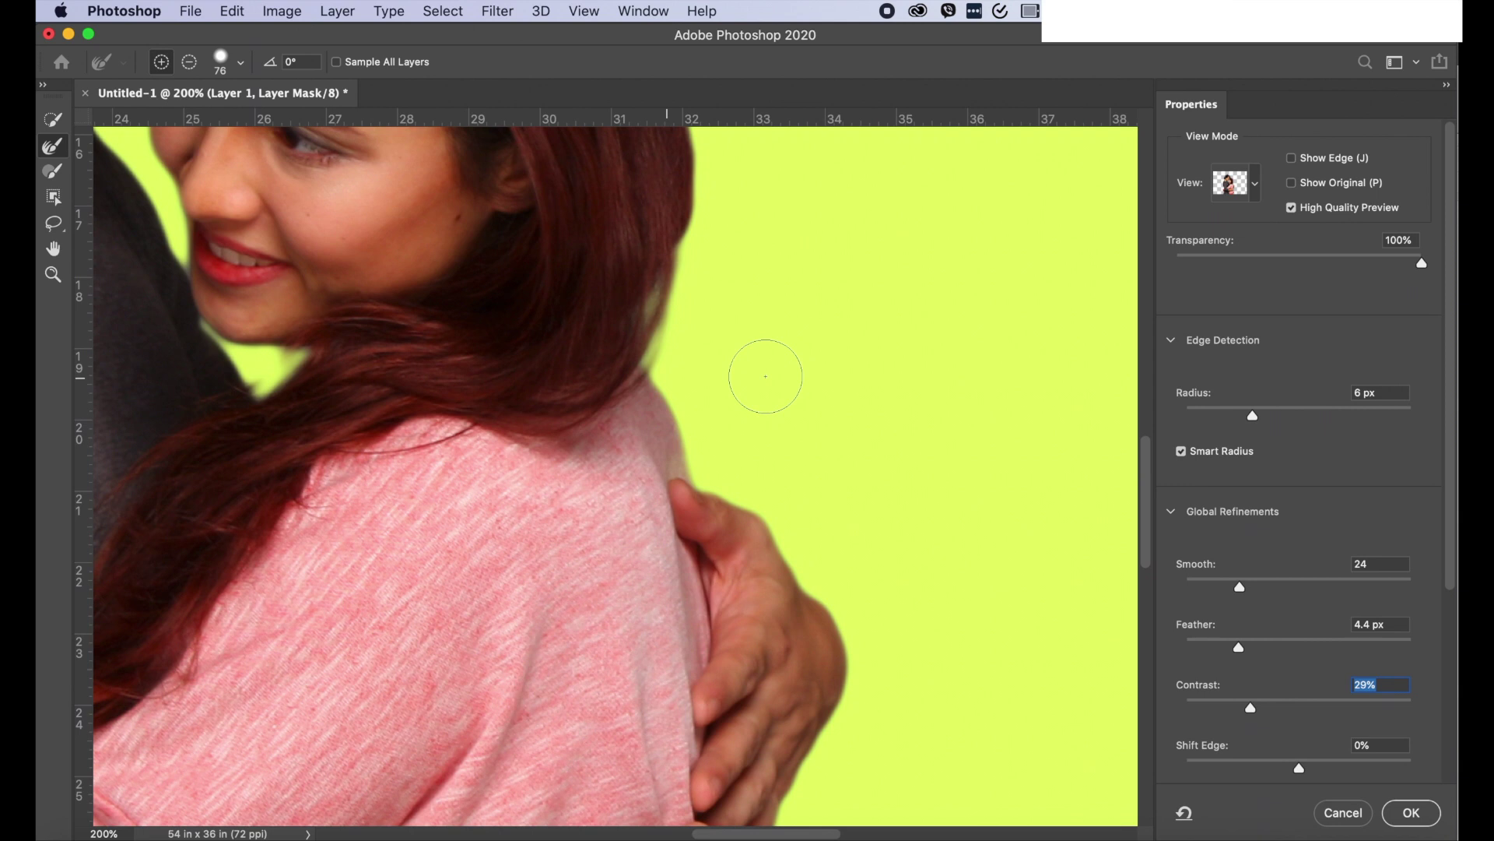
pyautogui.scroll(3, 769, 374)
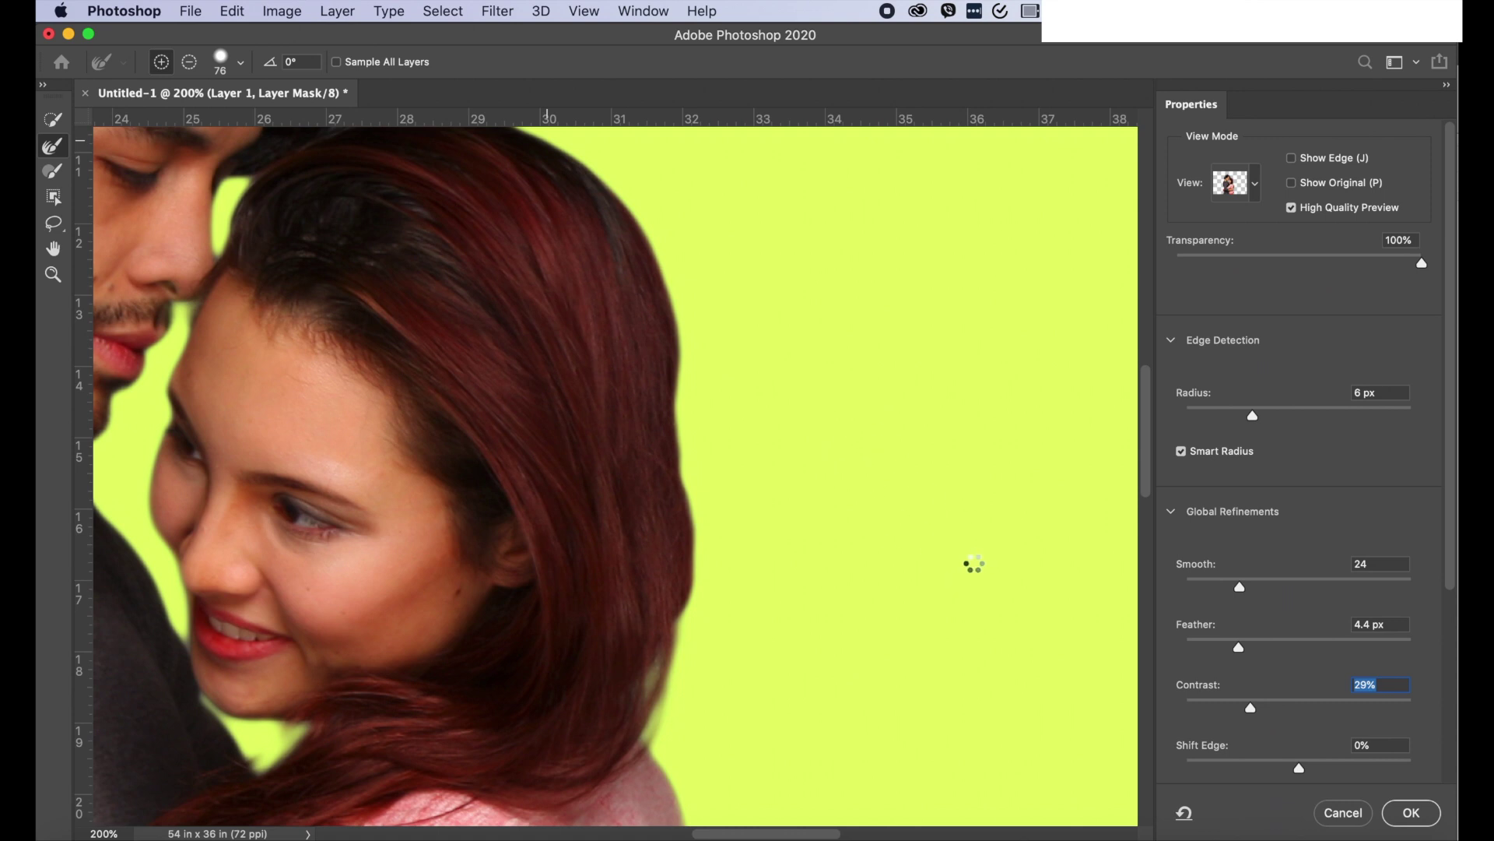
pyautogui.scroll(5, 901, 546)
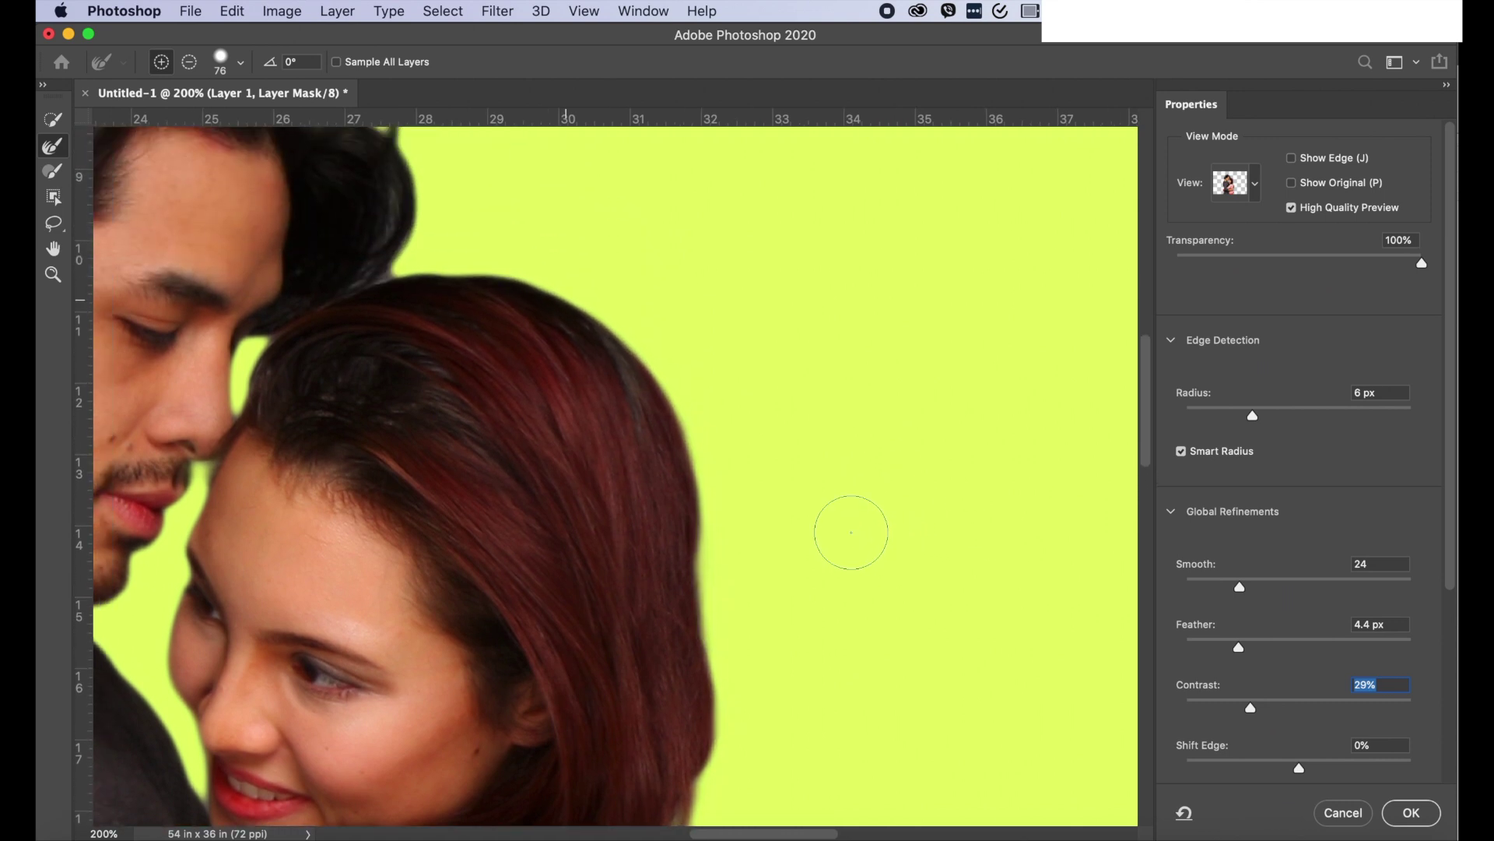
pyautogui.scroll(4, 777, 502)
pyautogui.hscroll(-4, 778, 502)
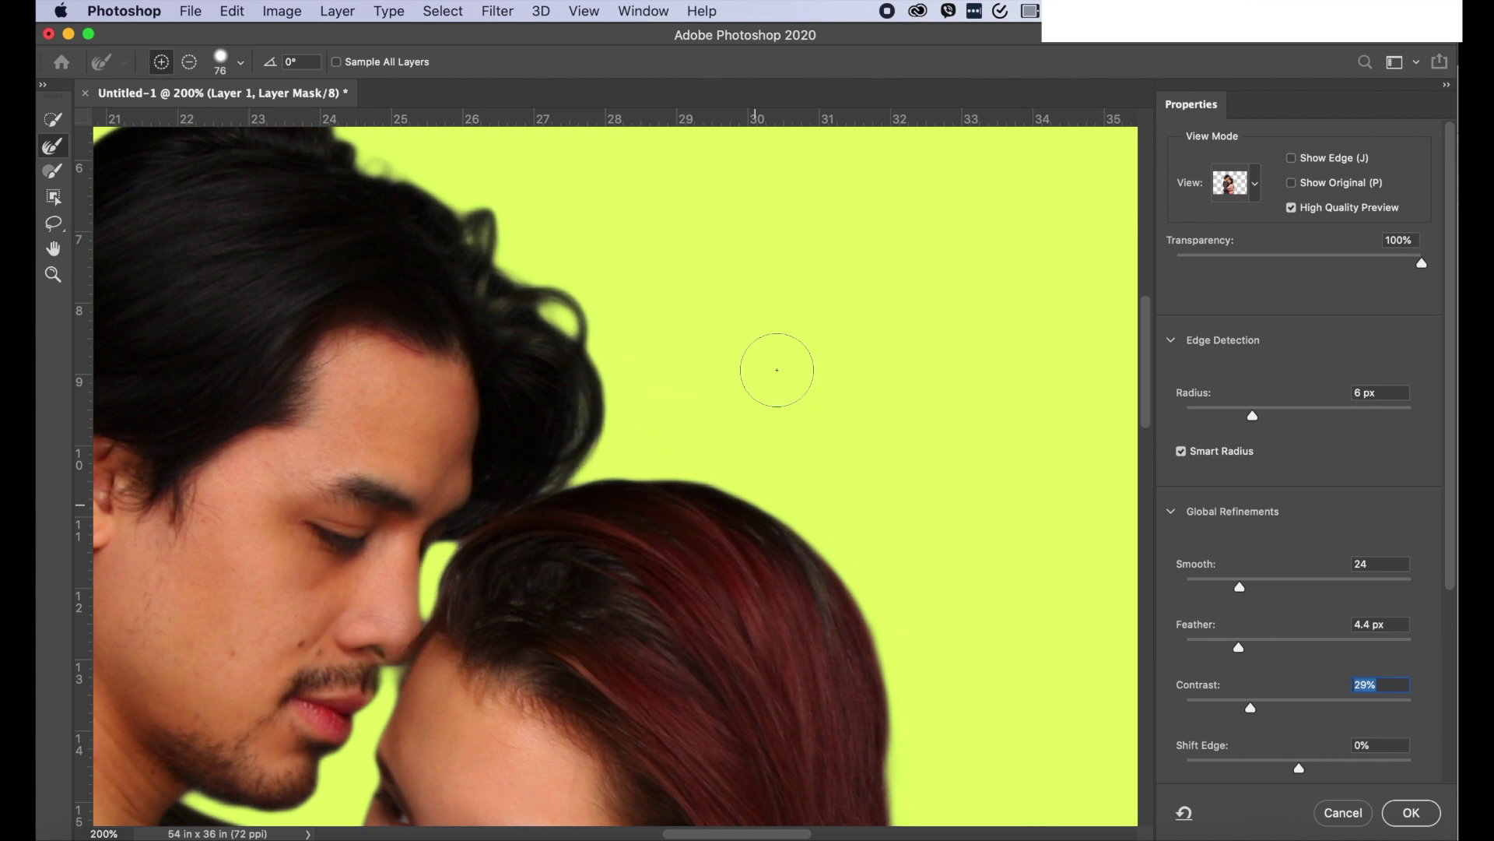
pyautogui.scroll(3, 717, 400)
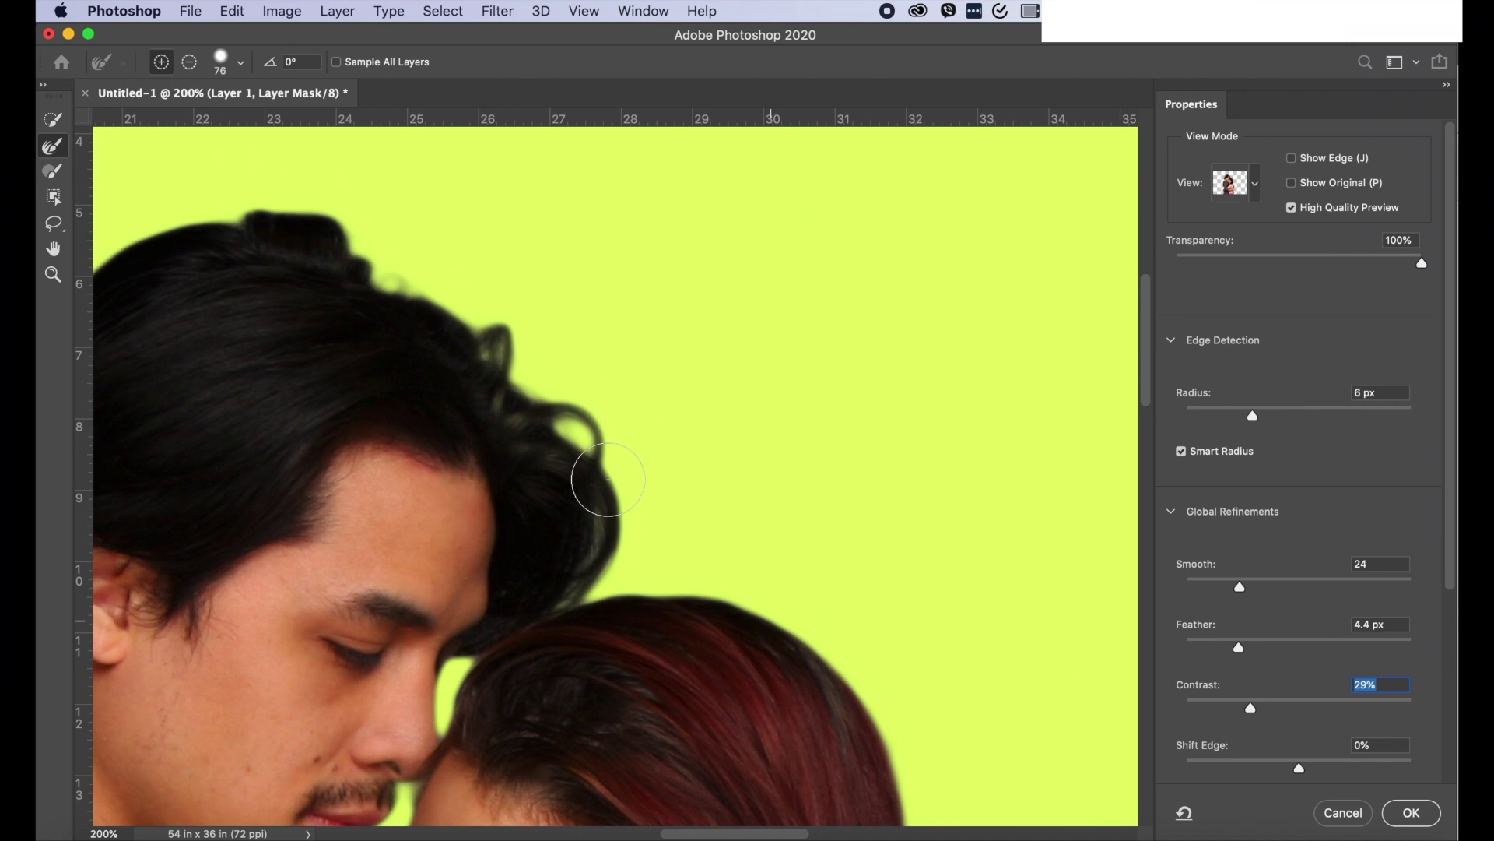
pyautogui.moveTo(524, 431); pyautogui.dragTo(512, 352)
pyautogui.moveTo(441, 309)
pyautogui.mouseDown()
pyautogui.moveTo(387, 289)
pyautogui.moveTo(340, 219)
pyautogui.mouseUp()
# - Refine the mask along the back of the man's hair, from below the crown to the nape
pyautogui.scroll(-2, 908, 540)
pyautogui.hscroll(-5, 909, 546)
pyautogui.scroll(1, 909, 547)
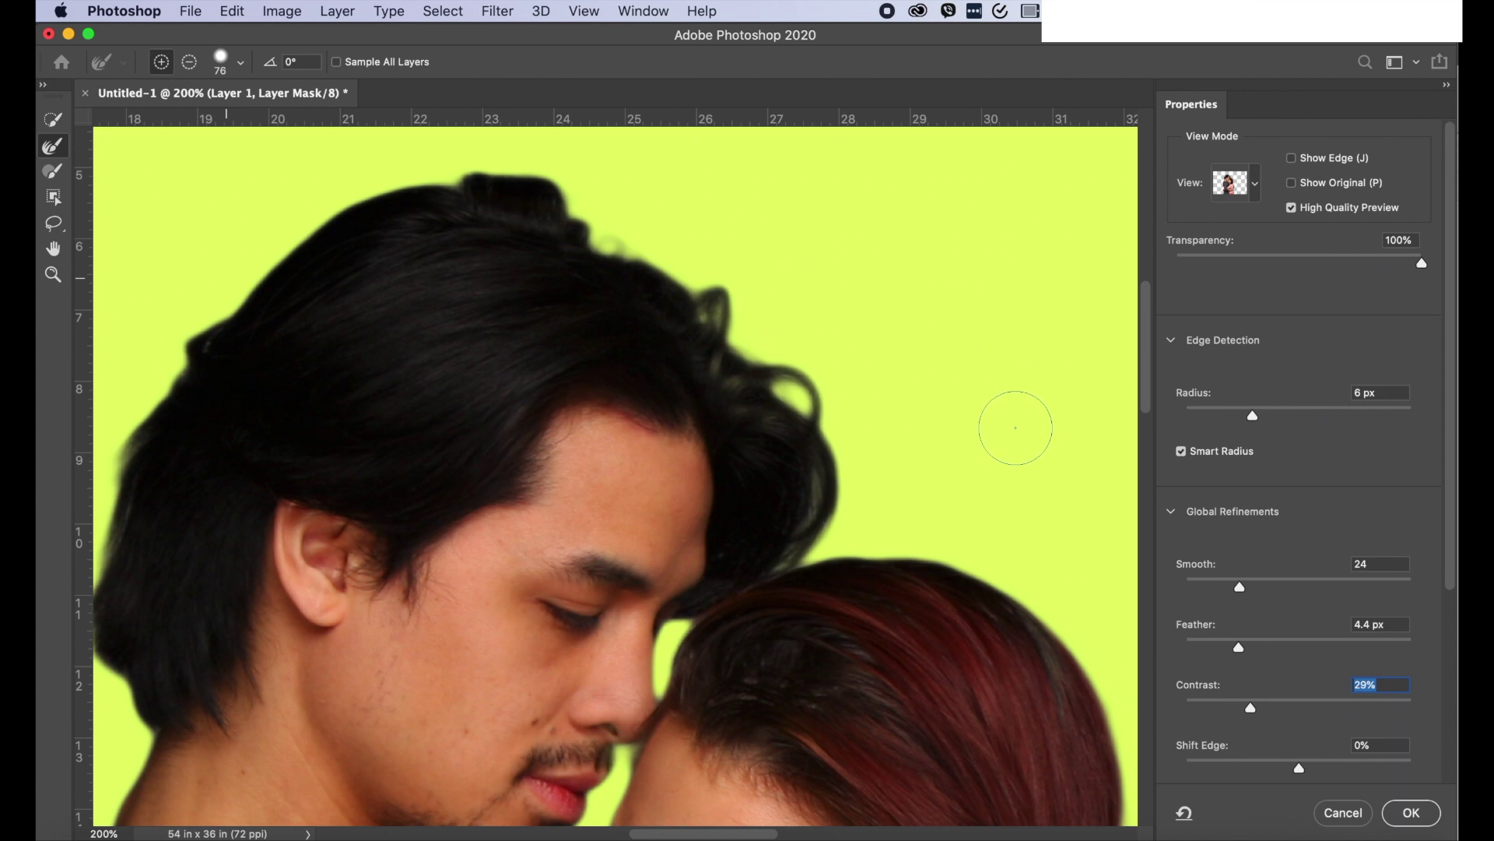
pyautogui.scroll(-10, 1020, 417)
pyautogui.scroll(7, 1014, 428)
pyautogui.hscroll(-2, 1004, 424)
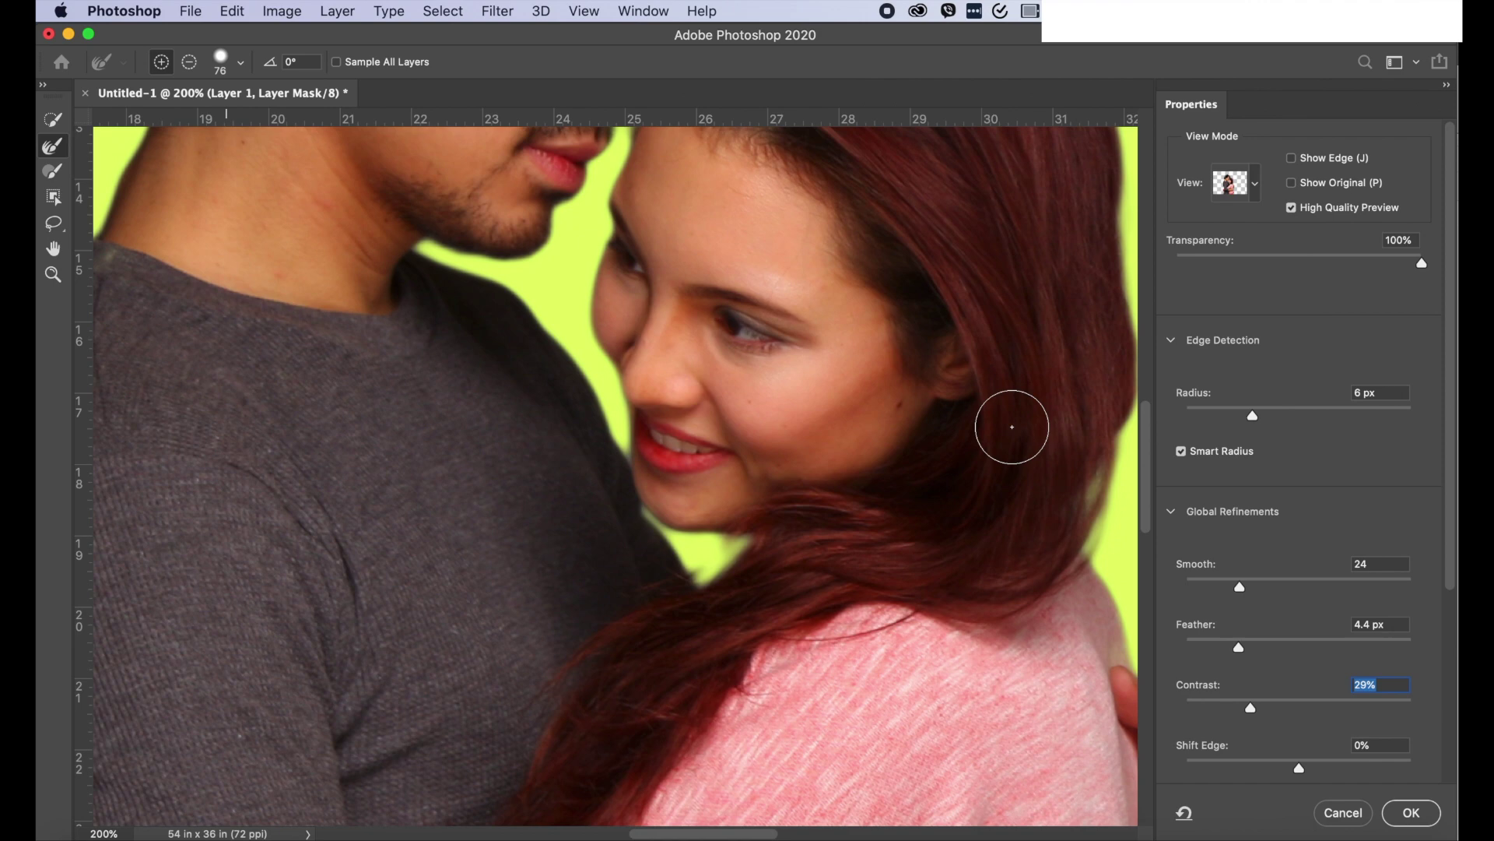
pyautogui.hscroll(-3, 989, 421)
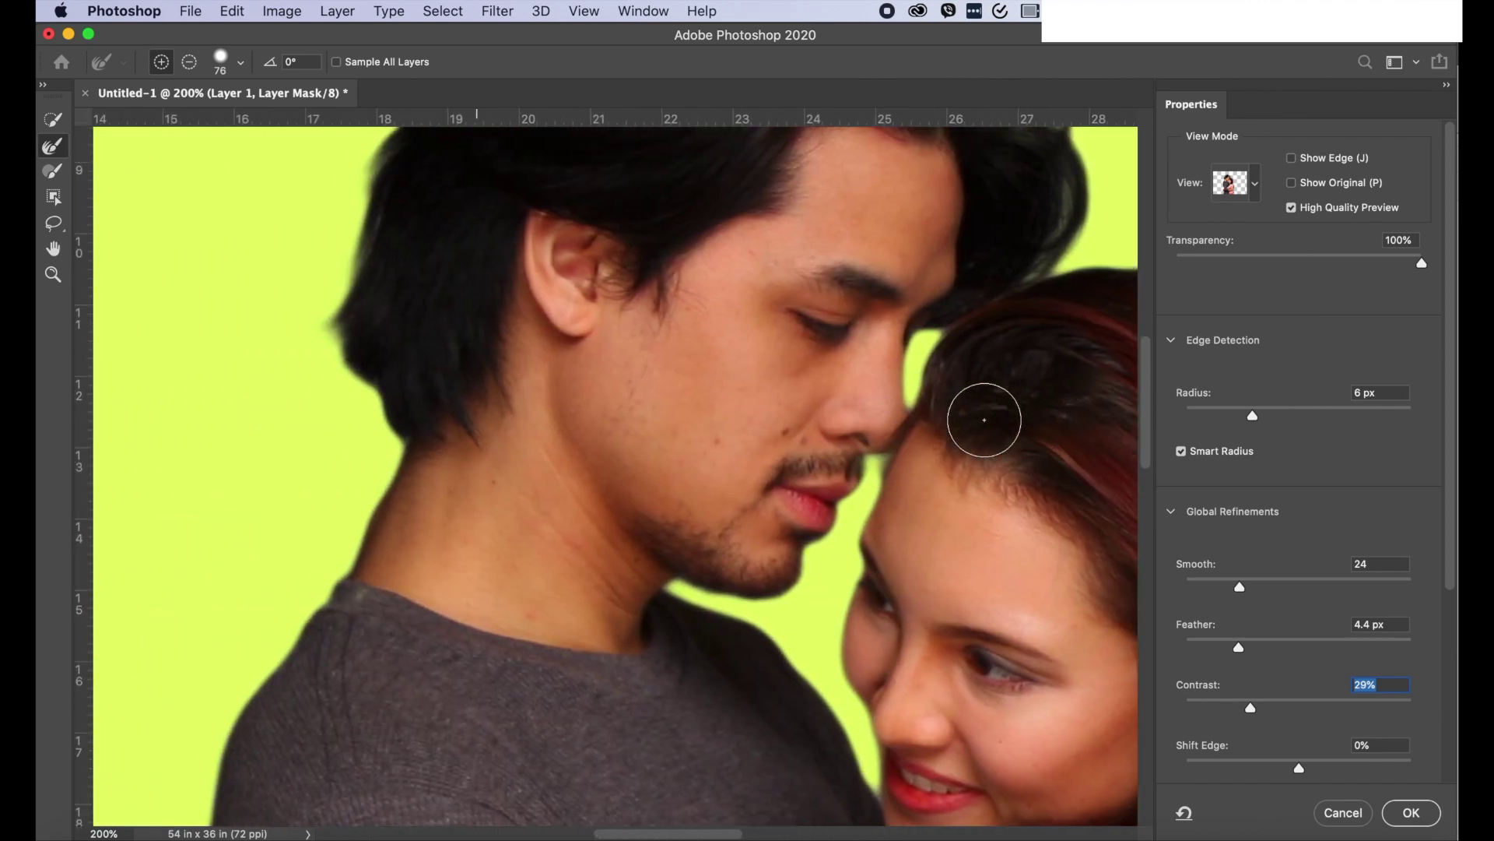
pyautogui.scroll(5, 984, 420)
pyautogui.hscroll(6, 984, 420)
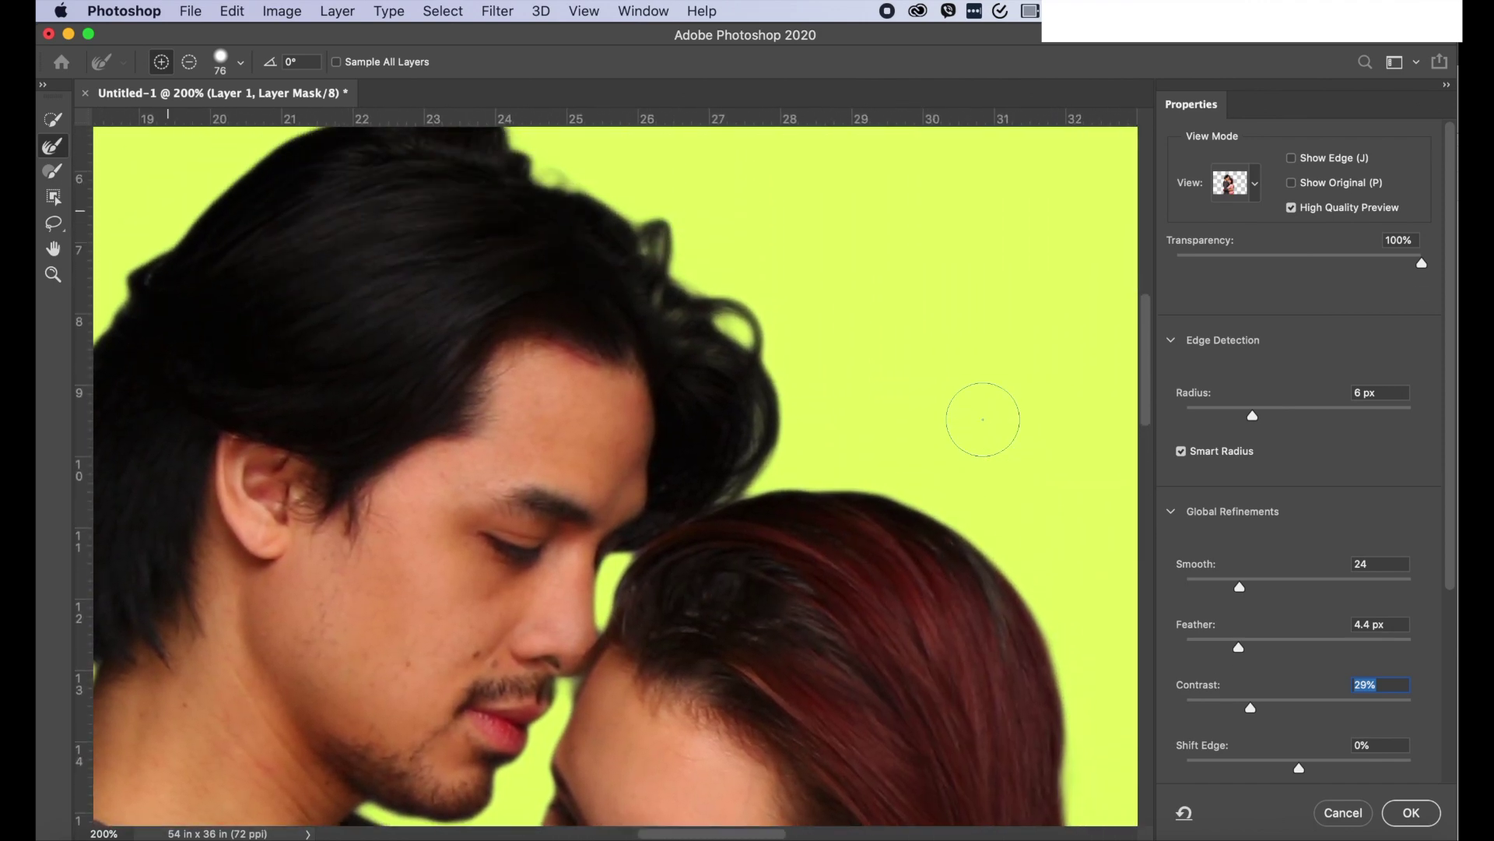
pyautogui.hscroll(-4, 721, 250)
pyautogui.scroll(1, 721, 249)
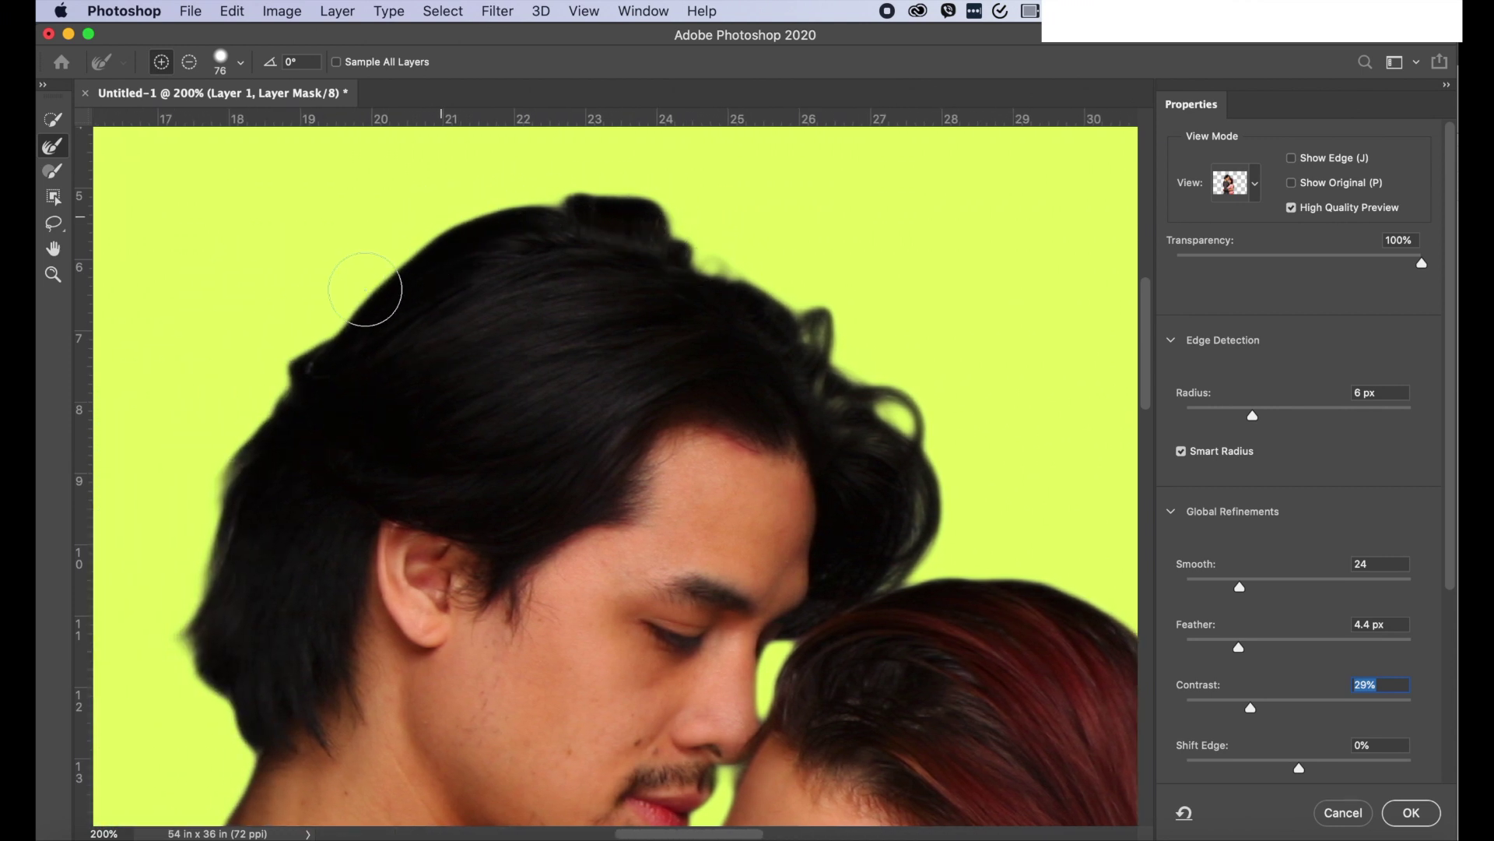
pyautogui.moveTo(272, 375); pyautogui.dragTo(254, 402)
pyautogui.moveTo(210, 717); pyautogui.dragTo(267, 733)
# - Examine the refined mask edges from the heads down to the waist, and check the whole composition fitted to the window
pyautogui.scroll(-3, 971, 477)
pyautogui.hscroll(1, 1004, 483)
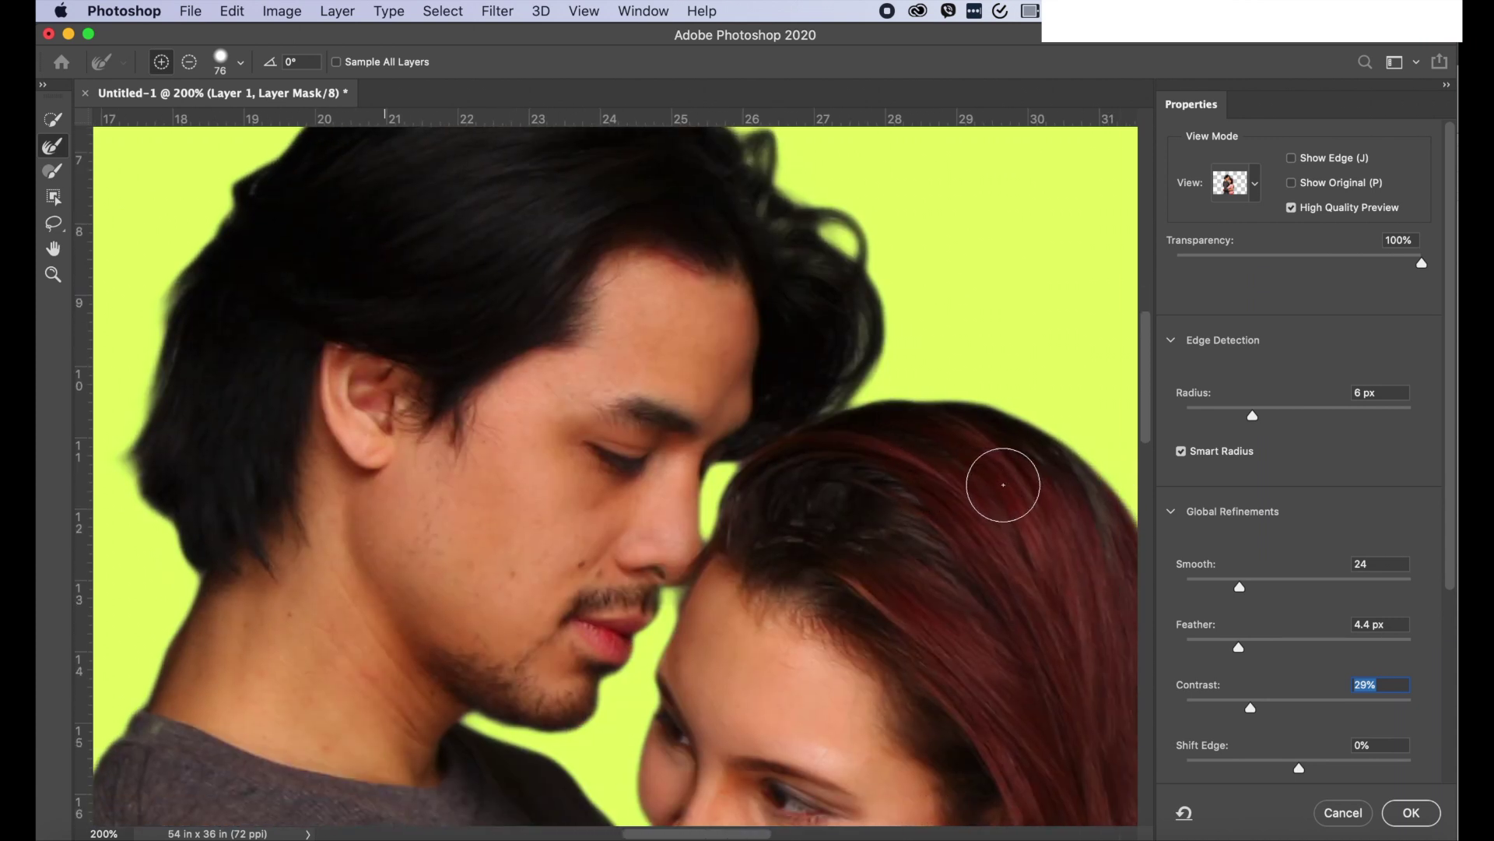
pyautogui.scroll(-4, 1003, 485)
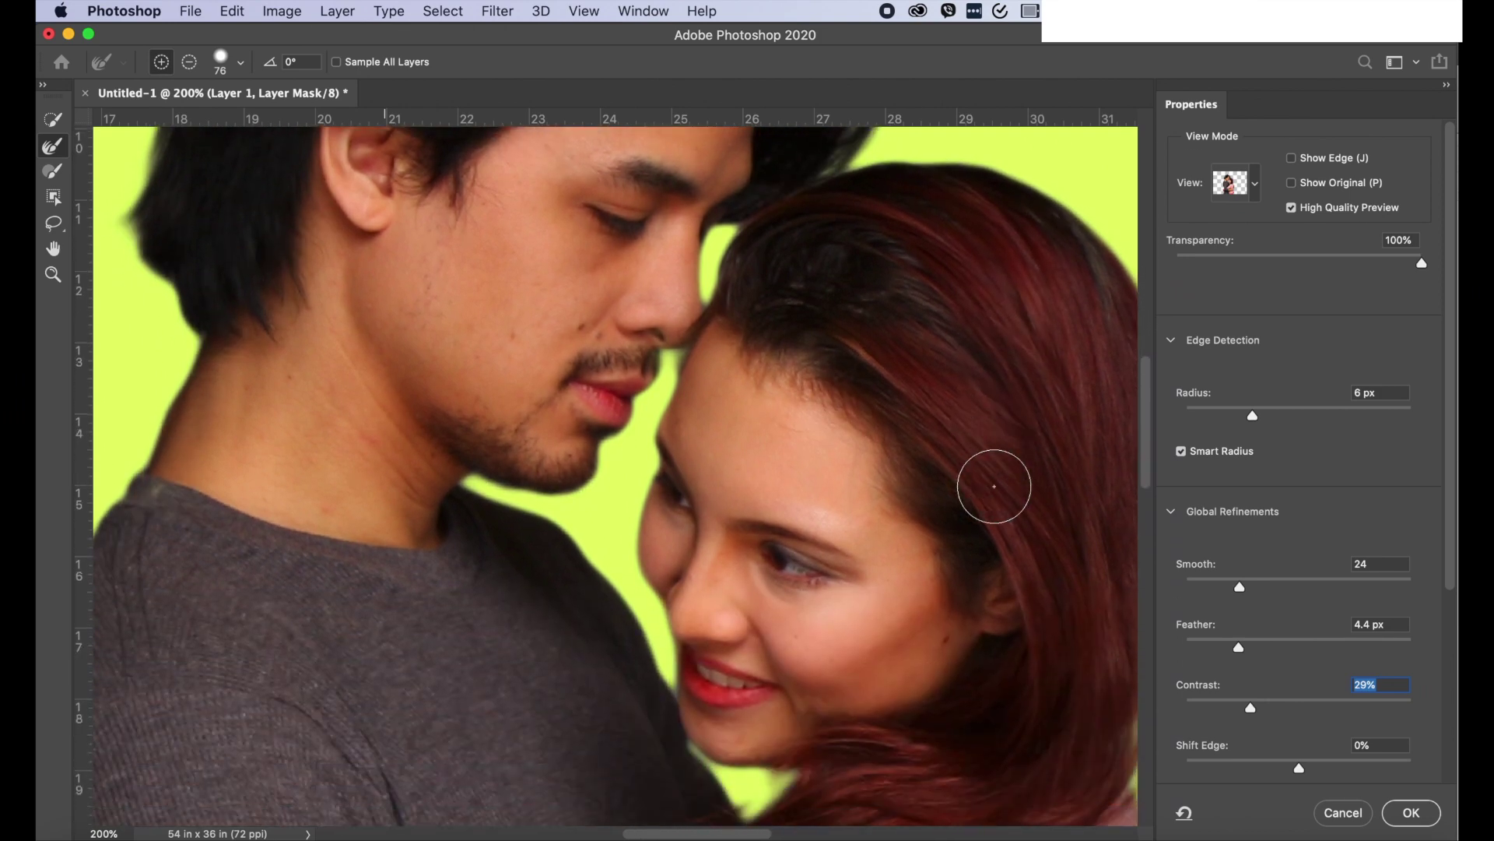
pyautogui.scroll(-3, 994, 487)
pyautogui.hscroll(-1, 994, 486)
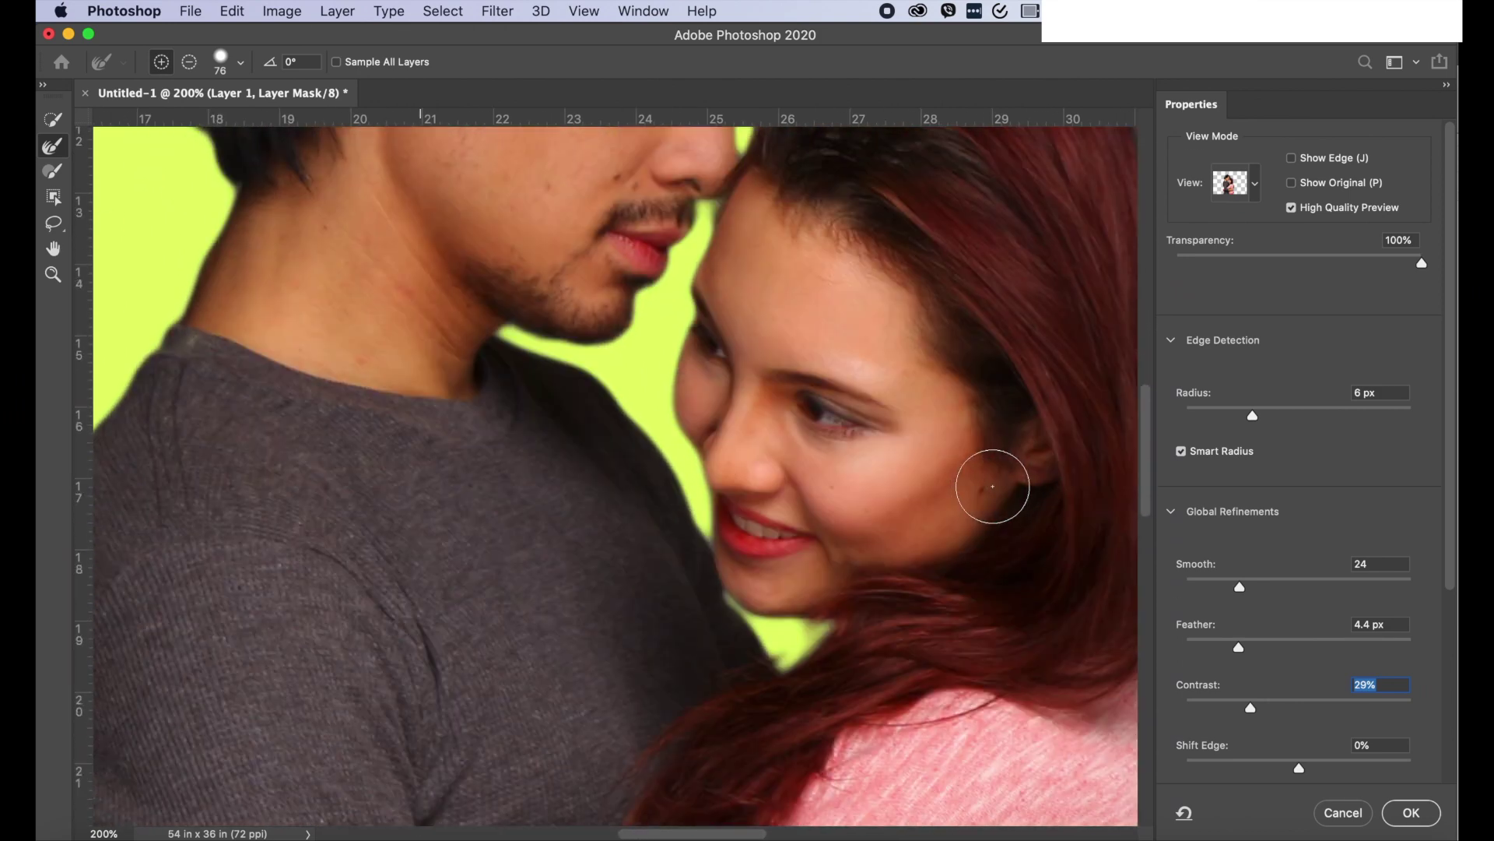
pyautogui.scroll(-9, 991, 486)
pyautogui.hscroll(-3, 966, 479)
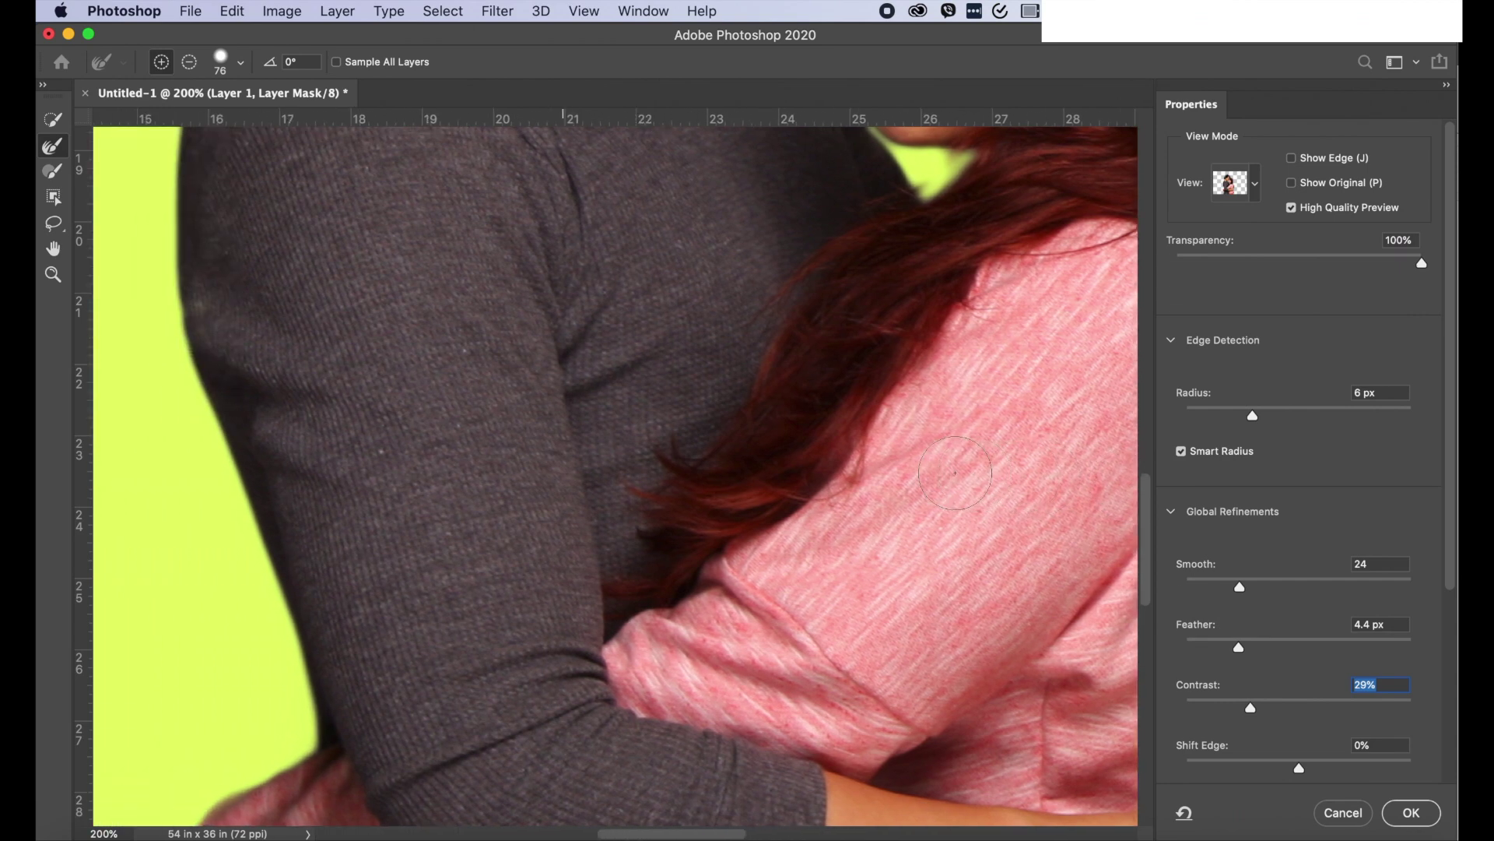
pyautogui.scroll(-12, 945, 473)
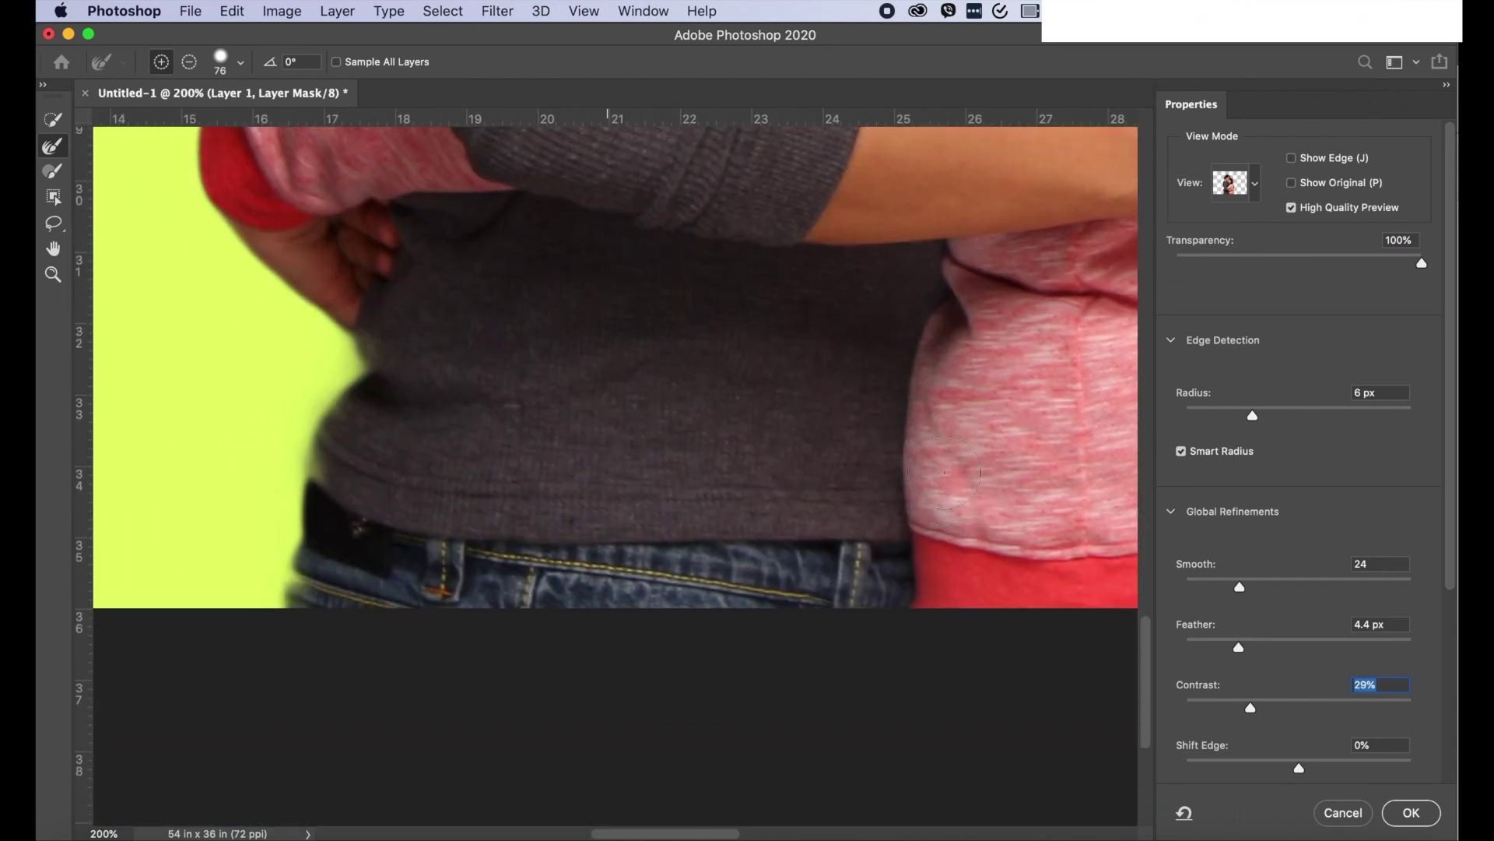
pyautogui.scroll(13, 942, 473)
pyautogui.hscroll(8, 945, 469)
pyautogui.press('super+0')
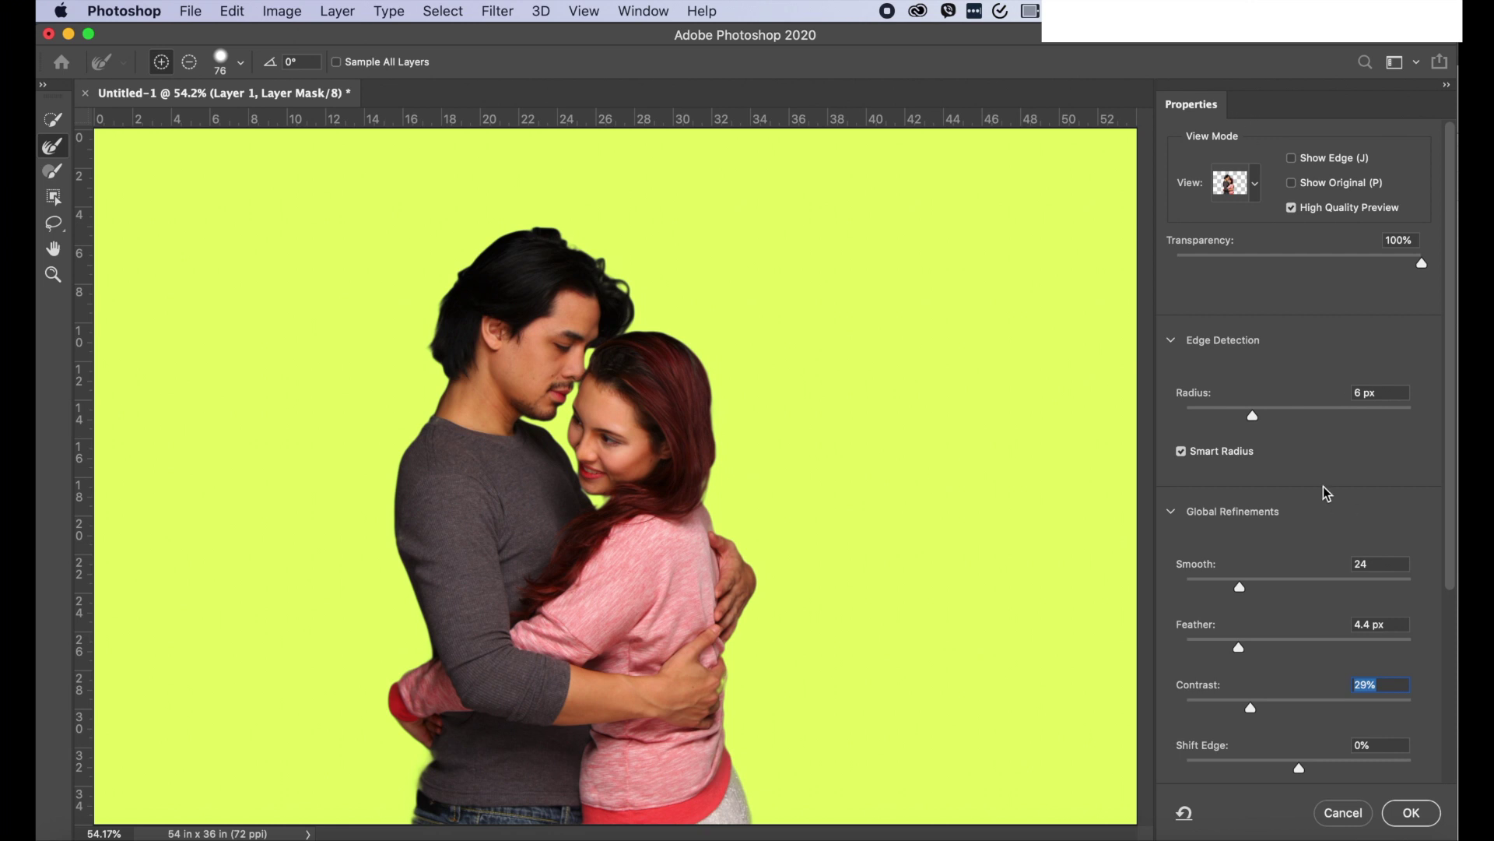
# - Try expanding the mask edge with Shift Edge at +14%, and check the hair outlines of both heads up close
pyautogui.scroll(-5, 1338, 584)
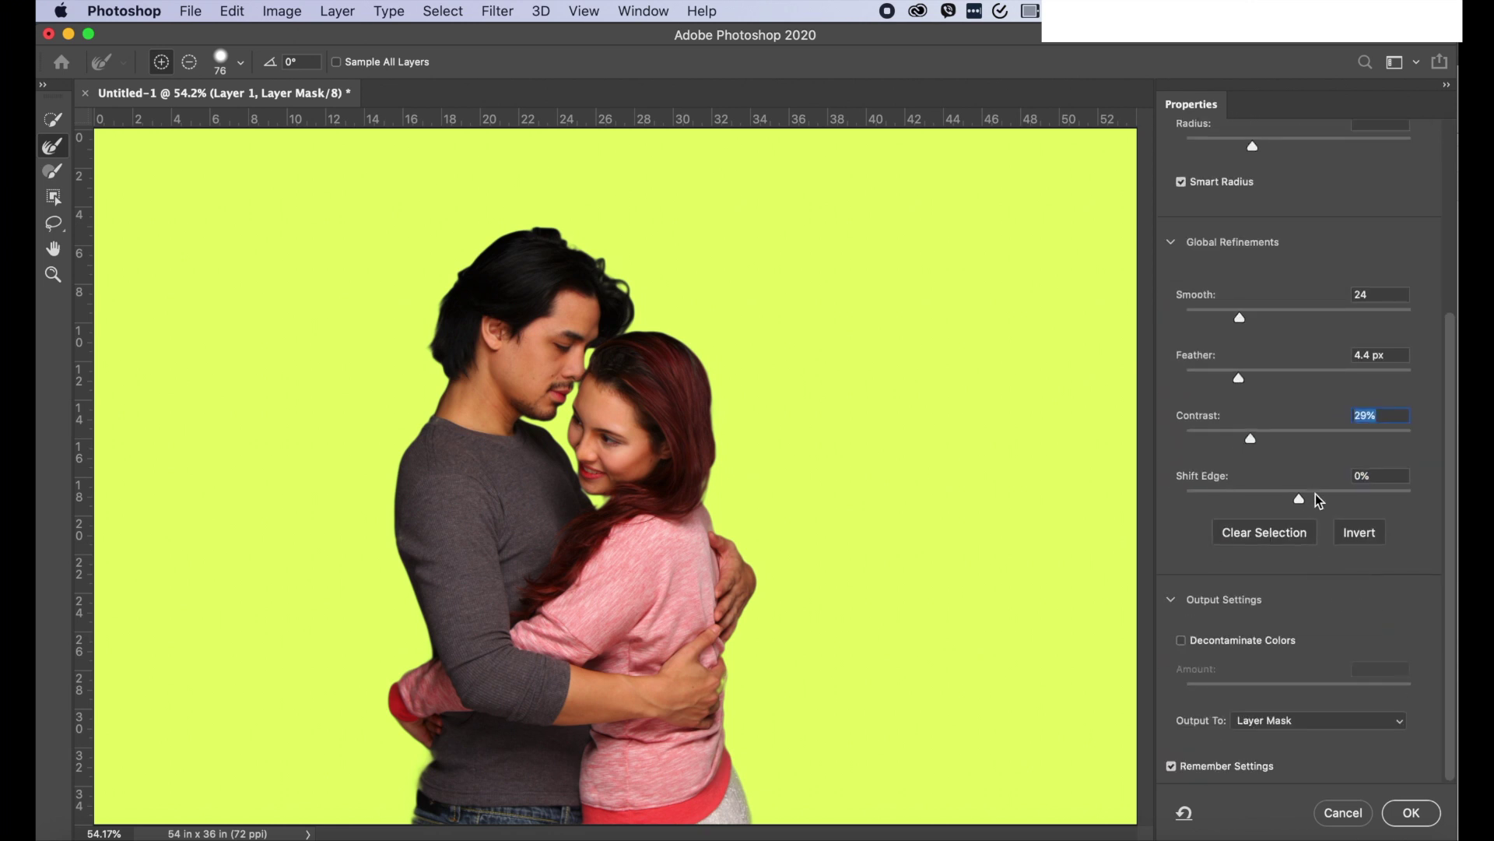
pyautogui.press('Tab')
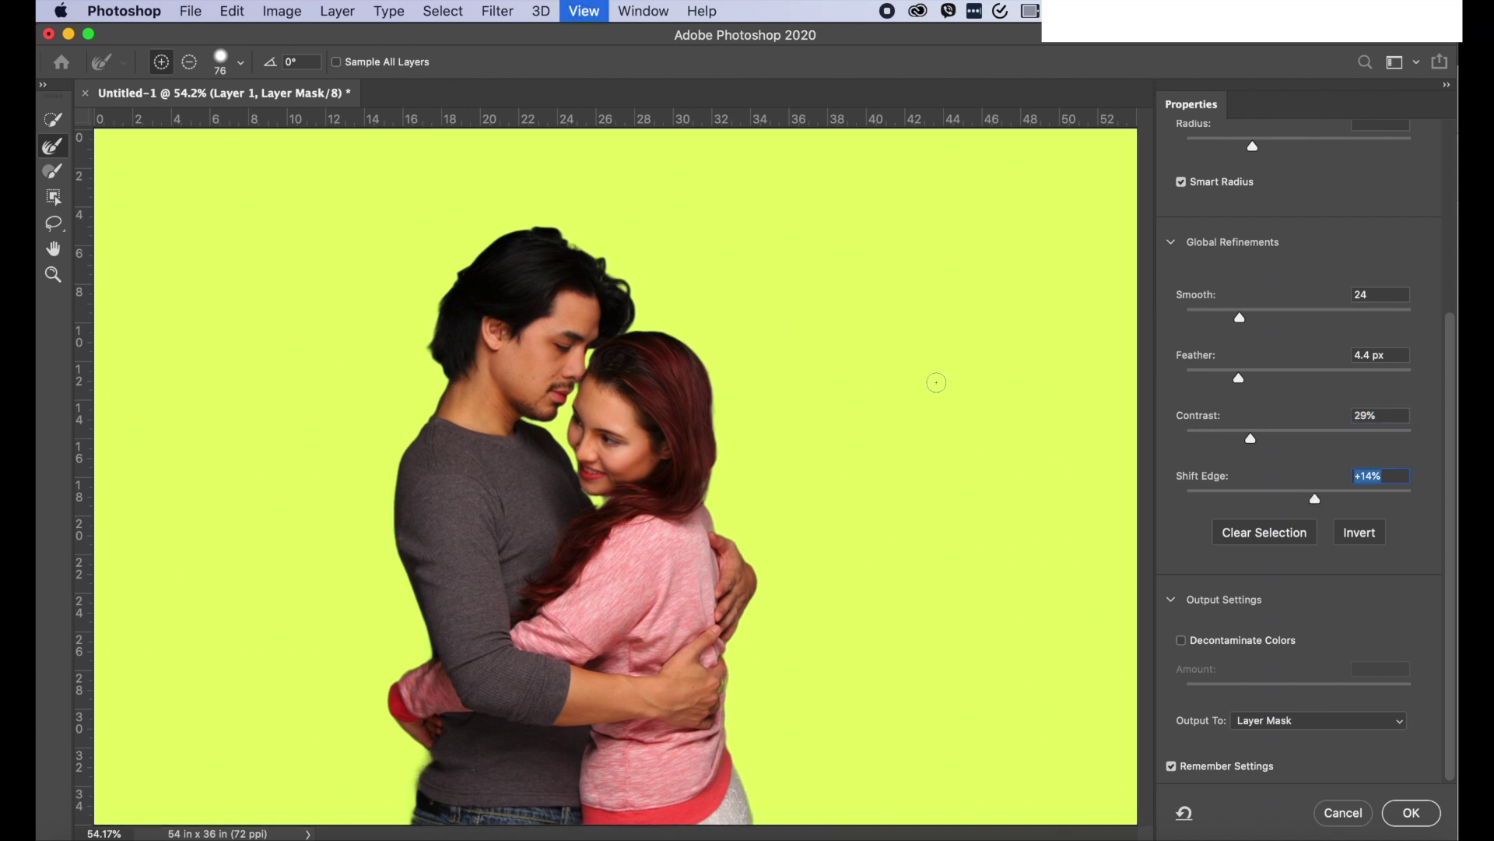
pyautogui.press('super+equal')
pyautogui.press('super+equal')
pyautogui.press('super+equal')
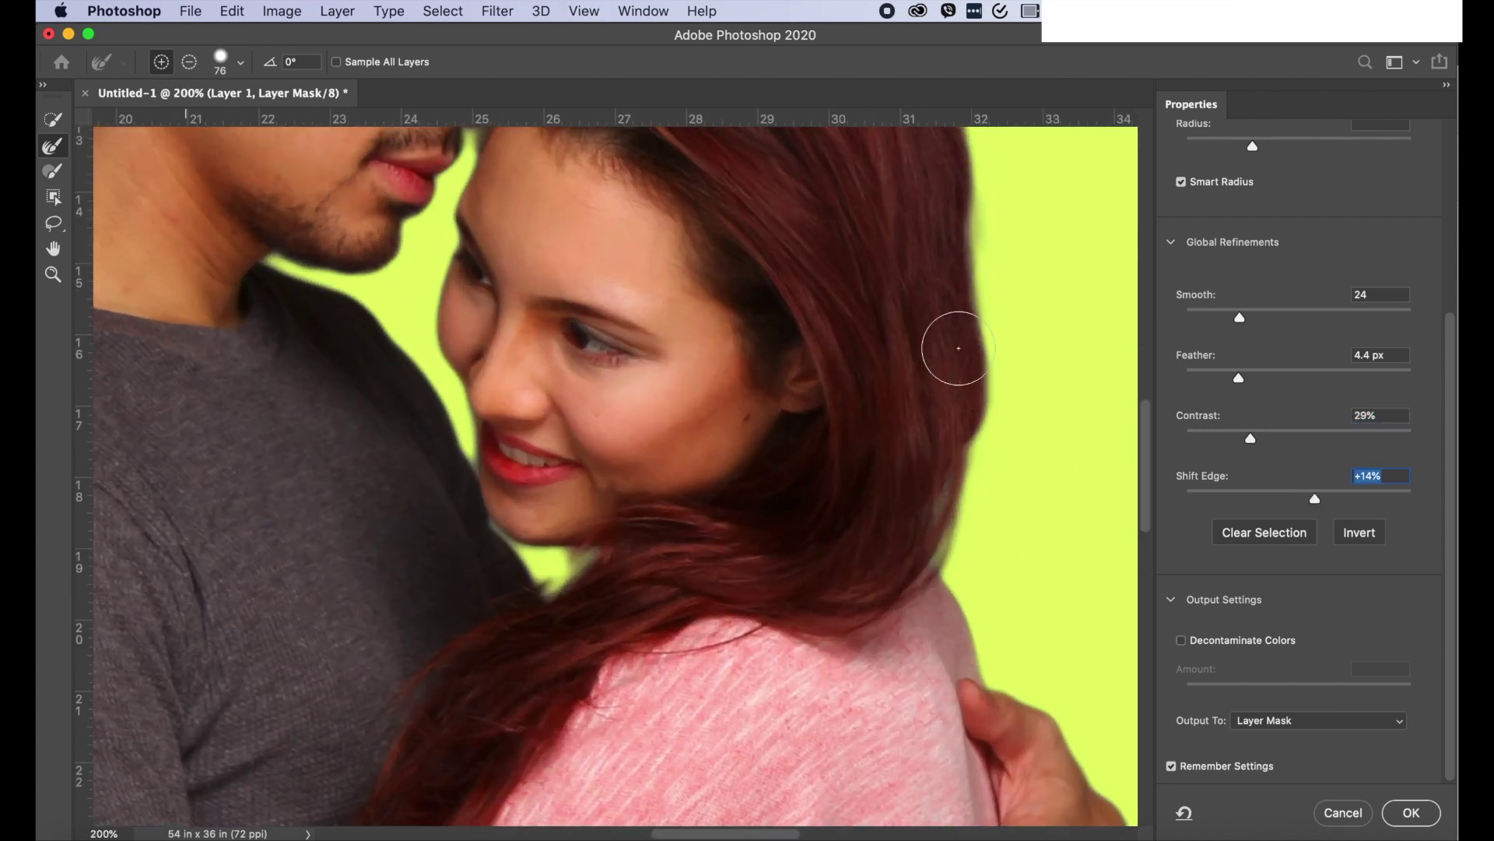
pyautogui.scroll(5, 957, 357)
pyautogui.hscroll(-5, 957, 358)
pyautogui.scroll(5, 935, 326)
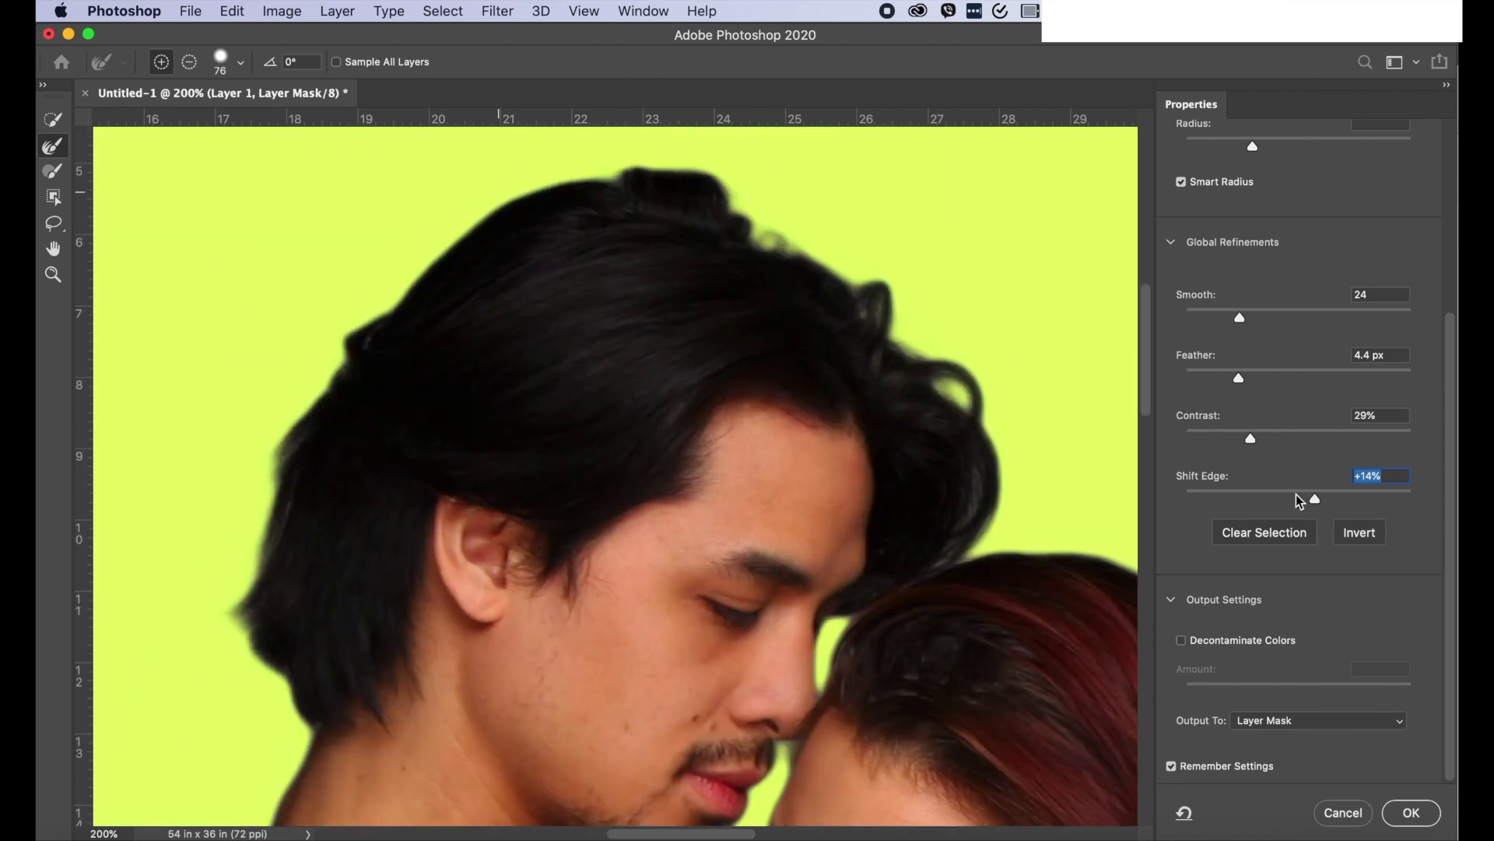
# - Try contracting the mask edge with Shift Edge at -16%, and compare the hair outlines of the man and woman
pyautogui.moveTo(1283, 500); pyautogui.dragTo(1280, 498)
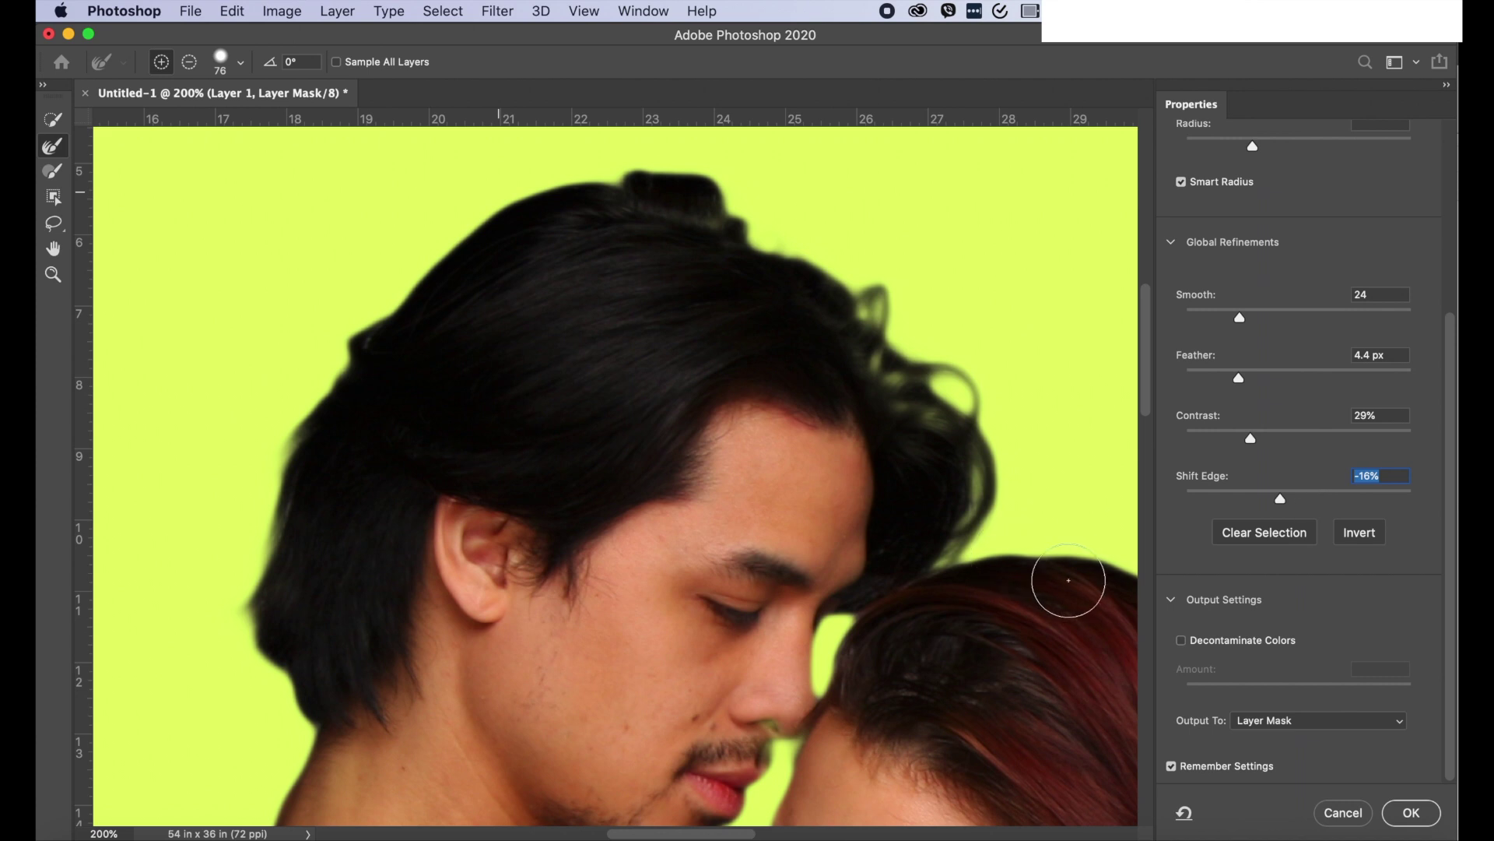
pyautogui.scroll(-4, 1061, 576)
pyautogui.hscroll(5, 1061, 573)
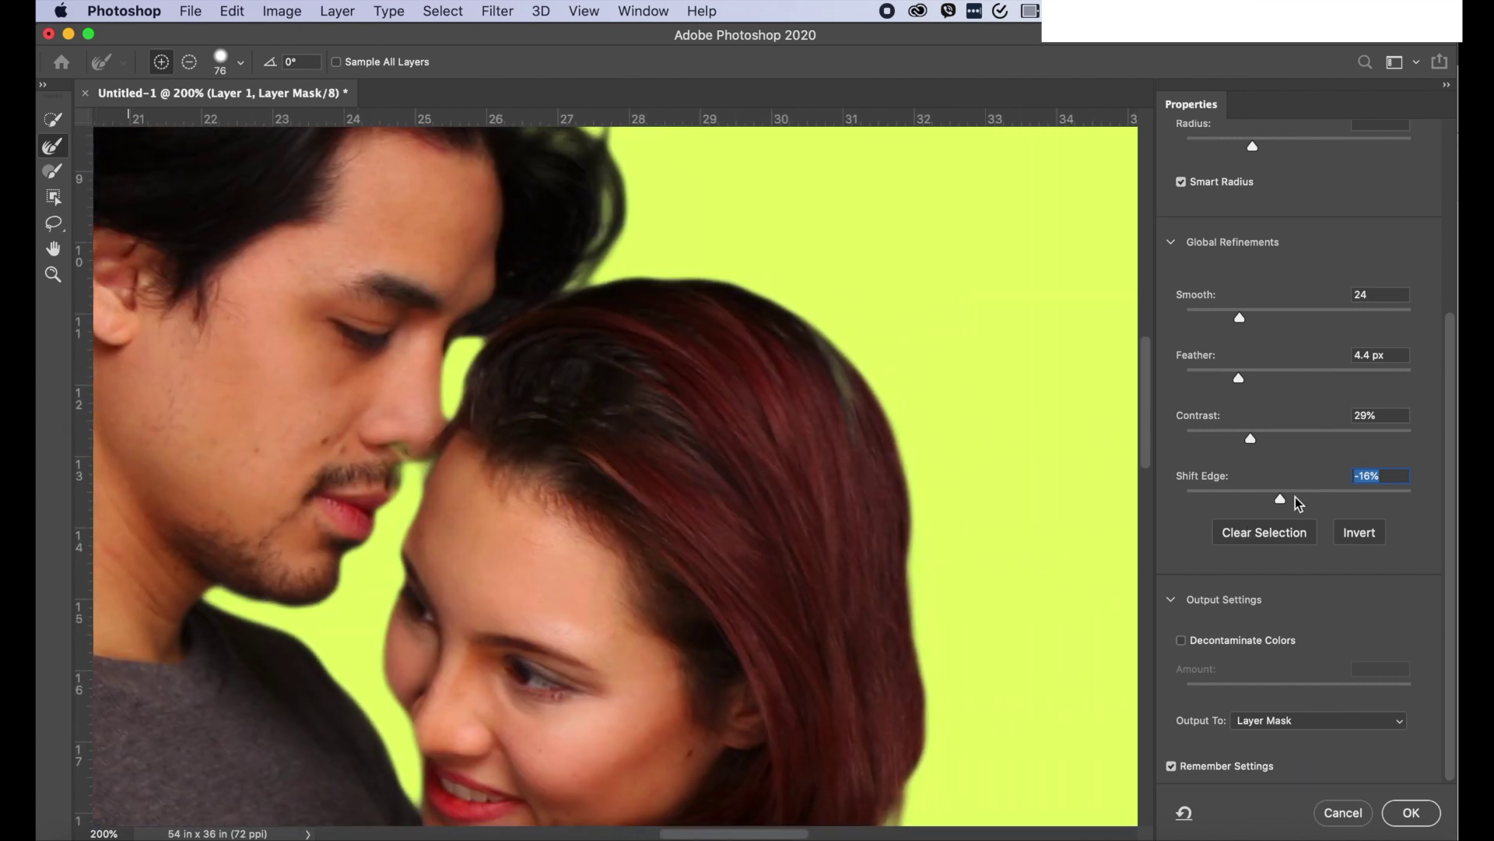
# - Try a Shift Edge of +15%, and check the mask edges from the man's hair down to the woman's hip and the hands
pyautogui.moveTo(1318, 505); pyautogui.dragTo(1317, 501)
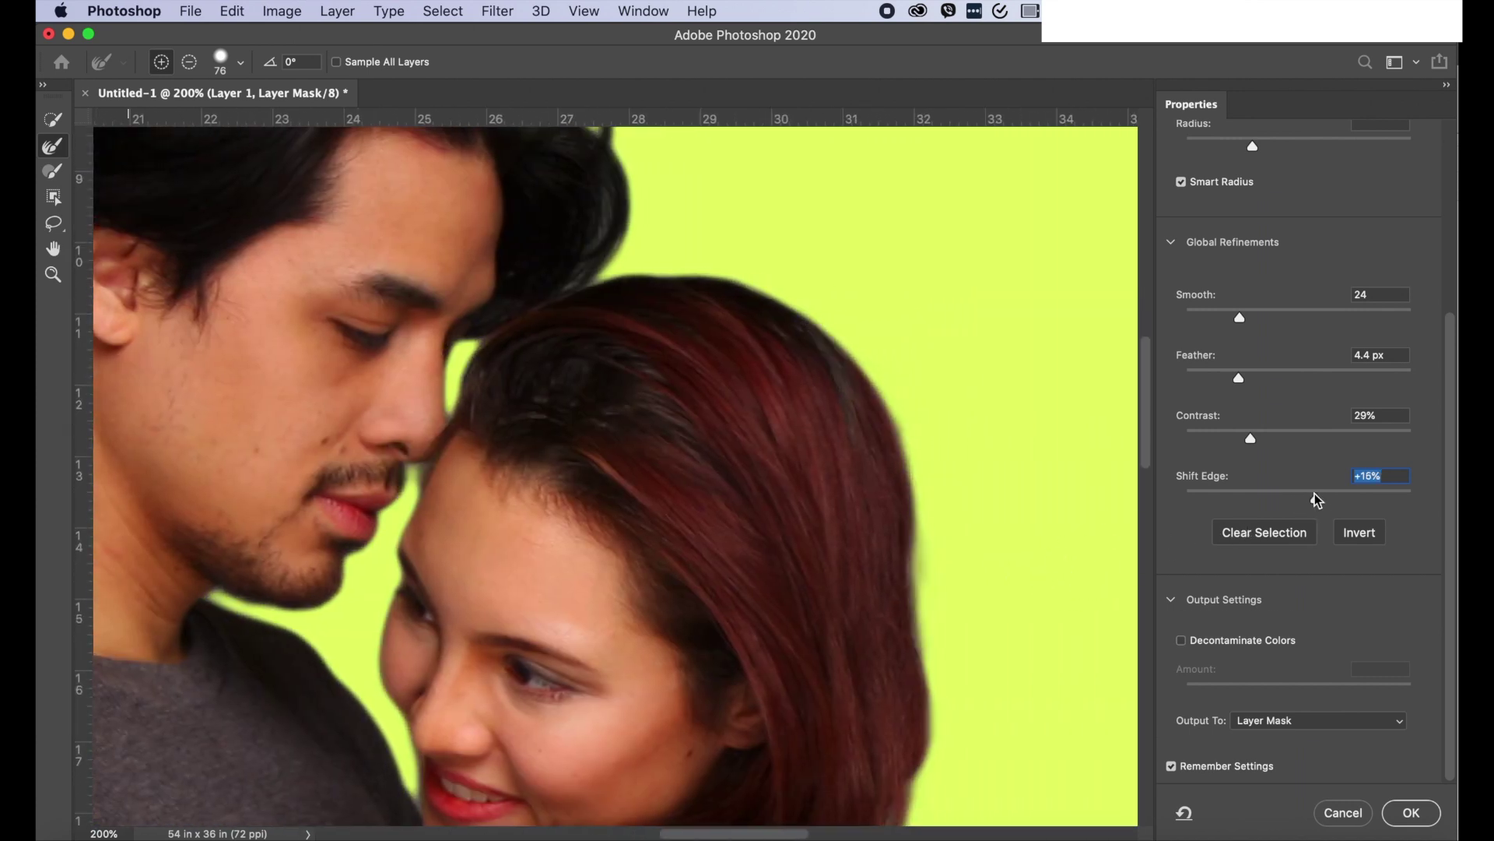
pyautogui.scroll(5, 847, 543)
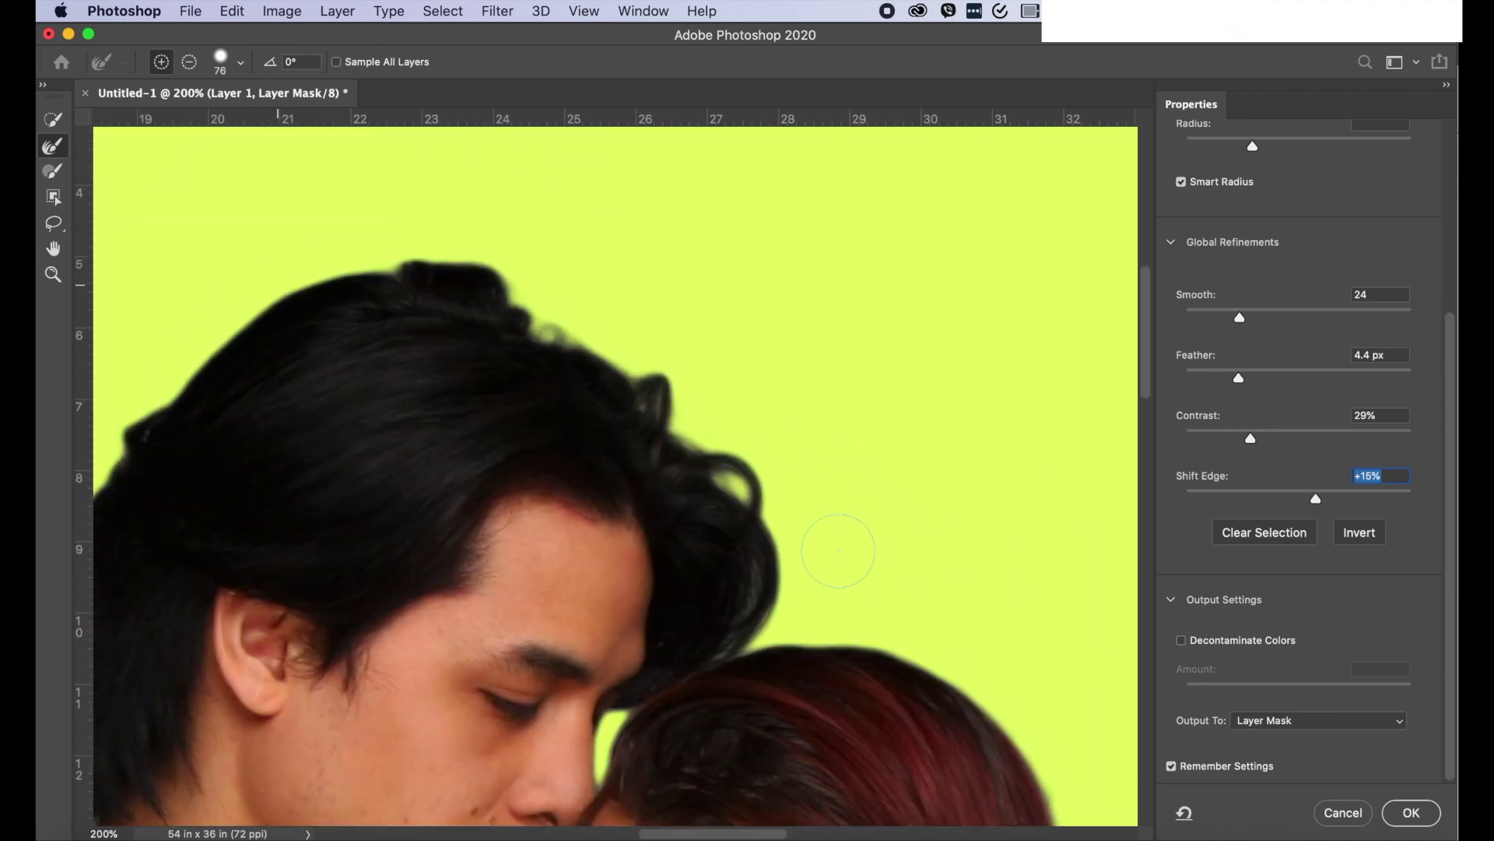
pyautogui.hscroll(-5, 833, 543)
pyautogui.scroll(-12, 840, 551)
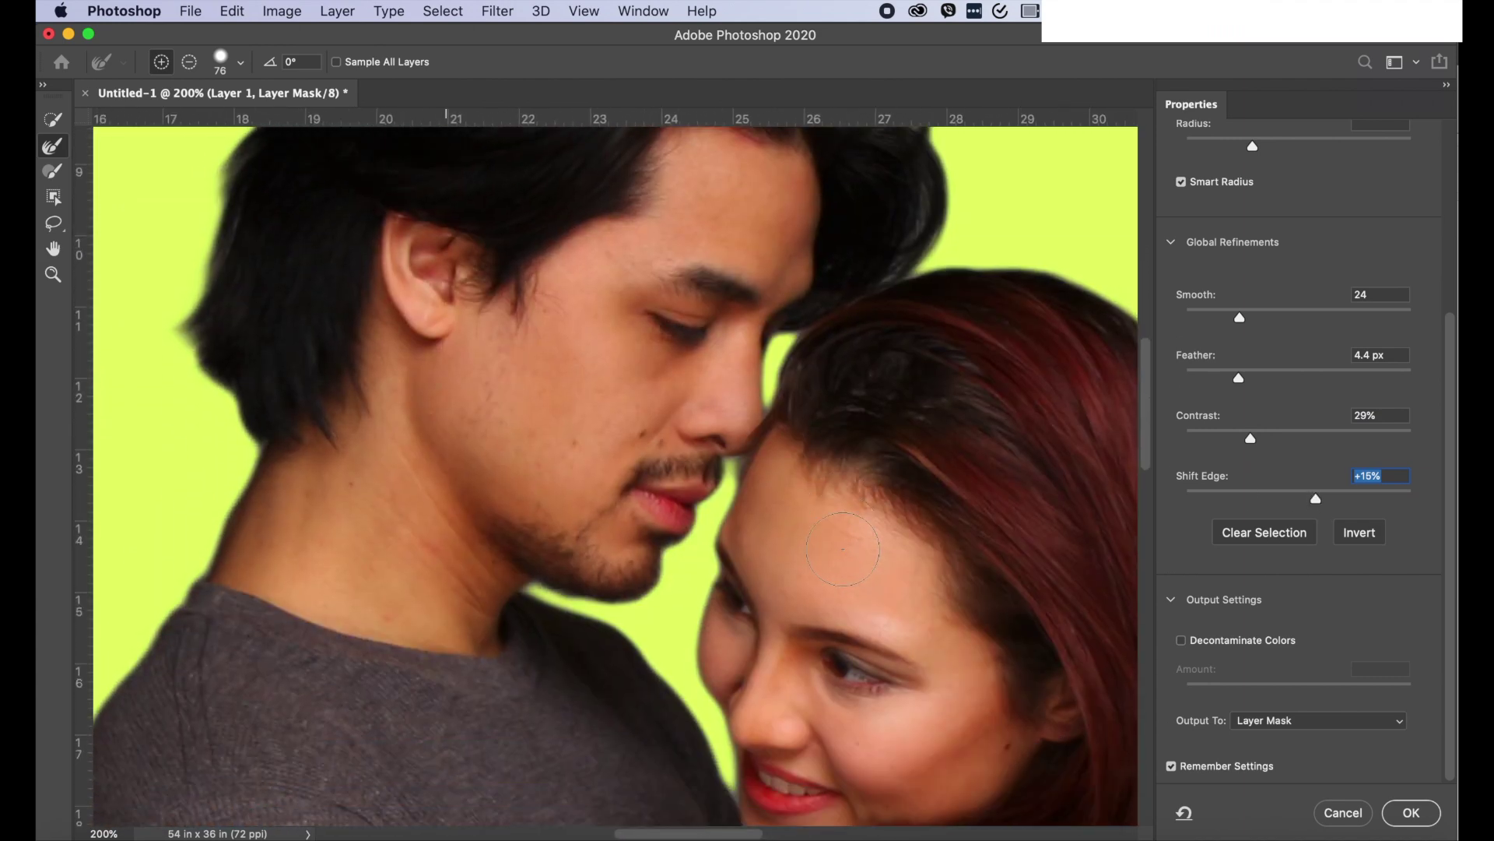
pyautogui.scroll(-15, 843, 545)
pyautogui.hscroll(2, 845, 544)
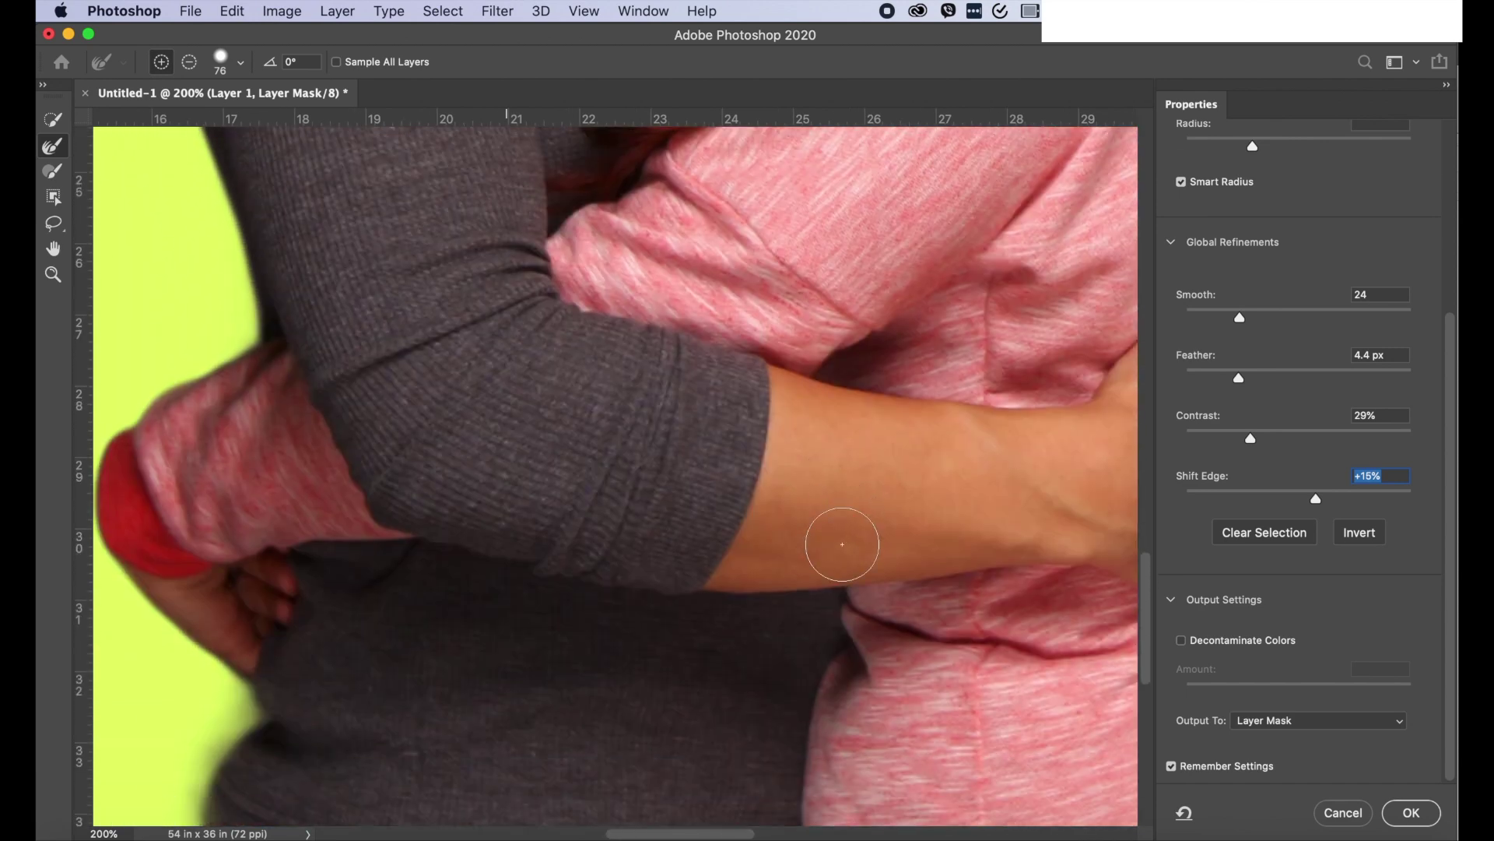
pyautogui.hscroll(8, 848, 543)
pyautogui.scroll(1, 852, 538)
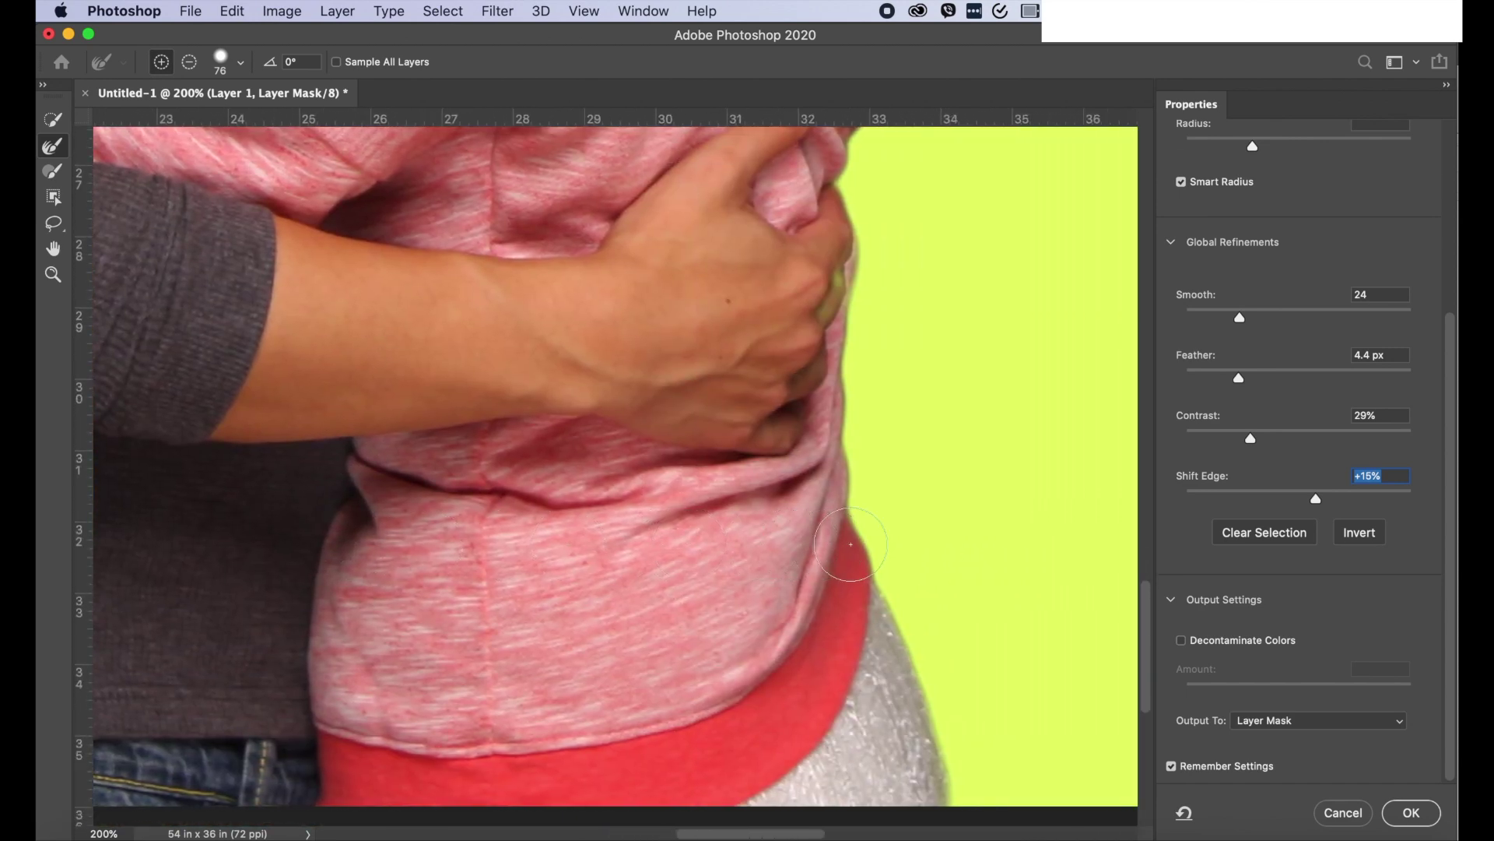
pyautogui.scroll(5, 1035, 520)
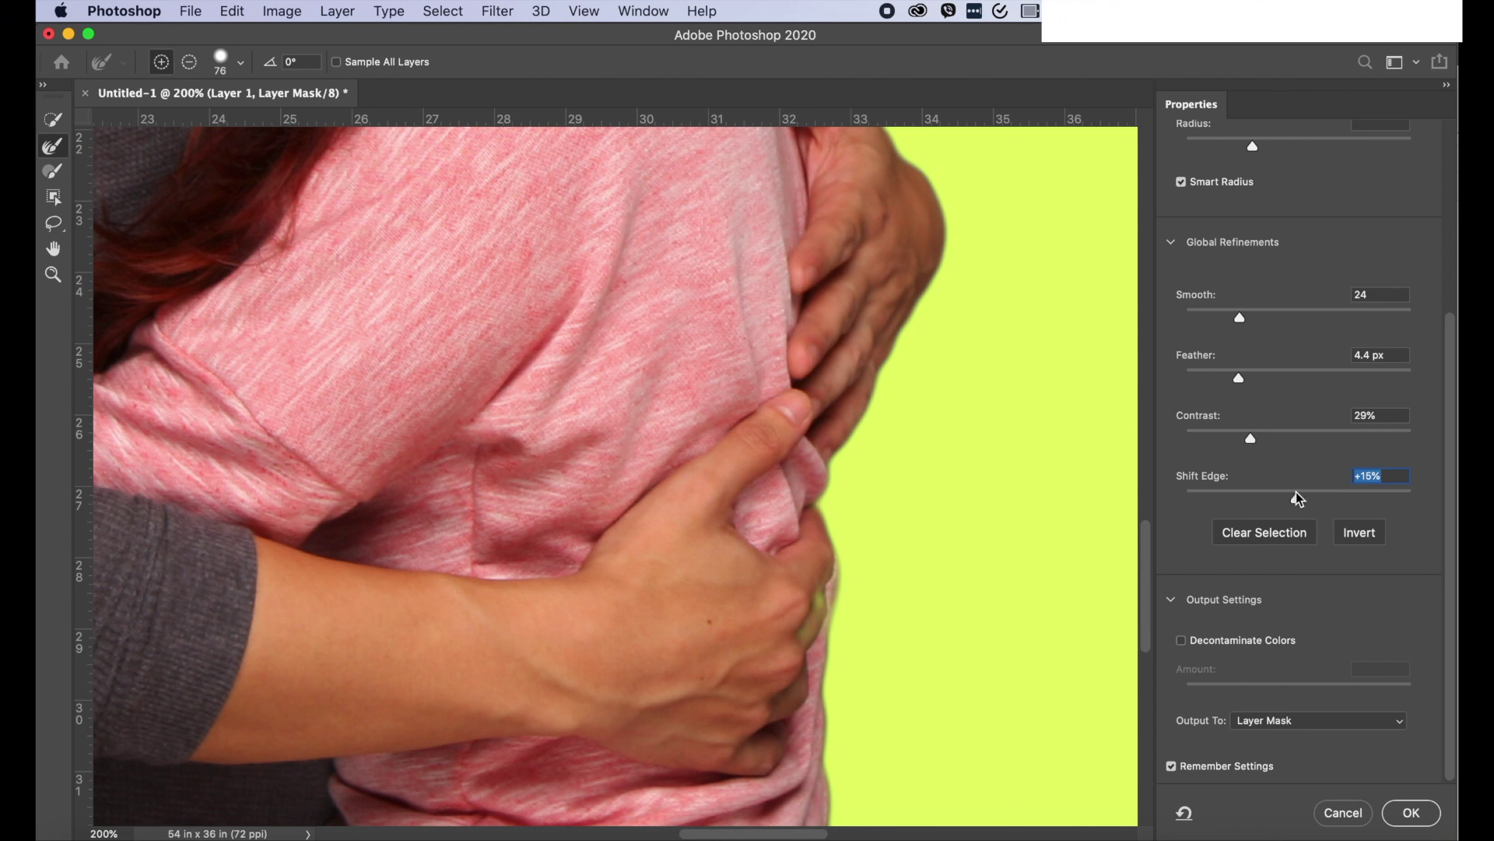
# - Try Shift Edge at -2% and at +2%, and check the edges from the woman's back up to the man's hair
pyautogui.moveTo(1299, 498); pyautogui.dragTo(1297, 498)
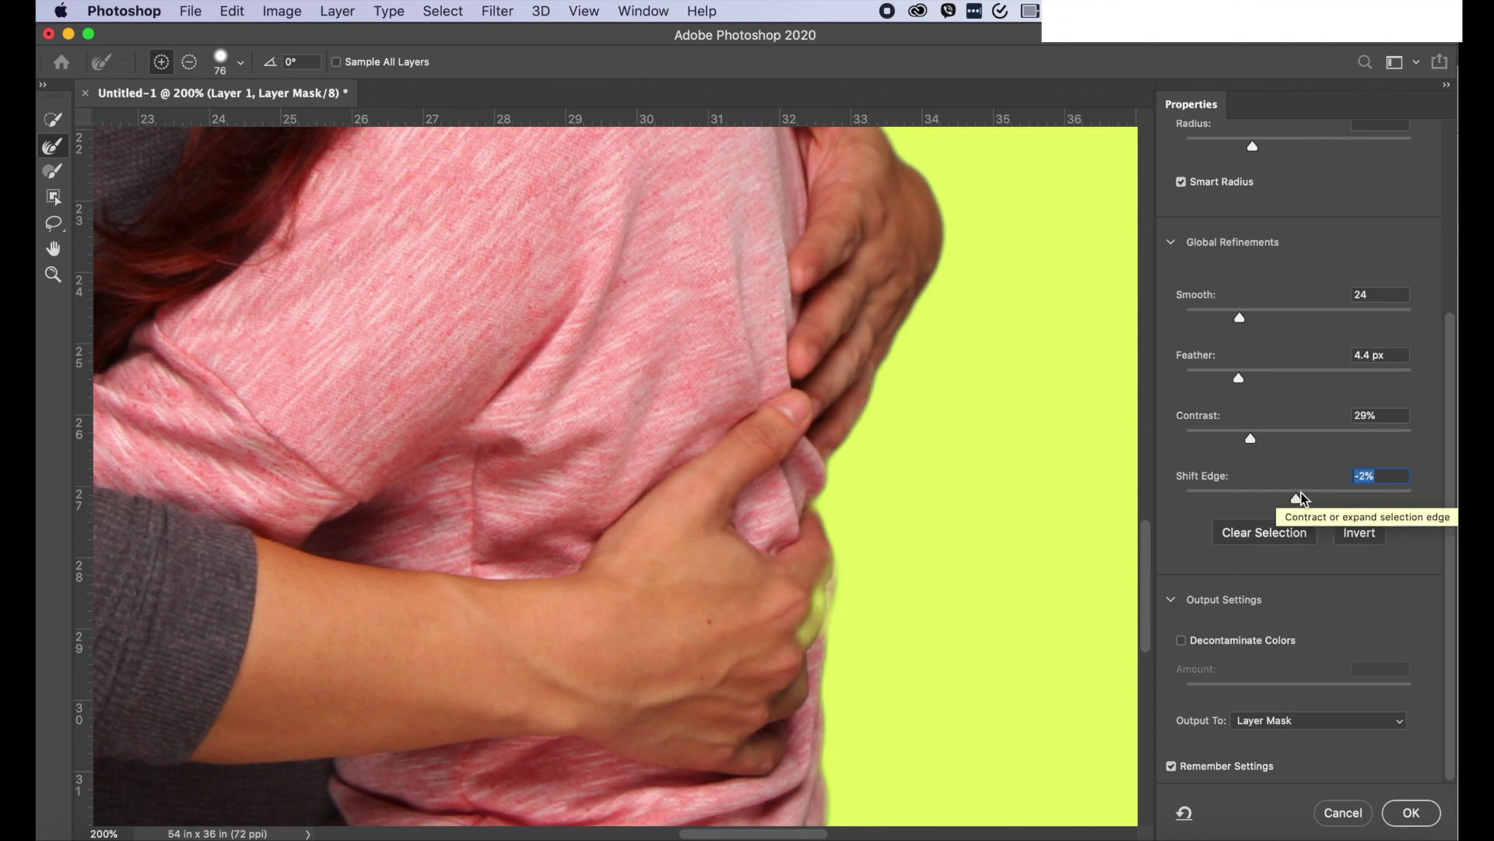
pyautogui.press('Up')
pyautogui.press('Up')
pyautogui.press('Up')
pyautogui.press('Up')
pyautogui.scroll(10, 801, 573)
pyautogui.hscroll(-3, 802, 574)
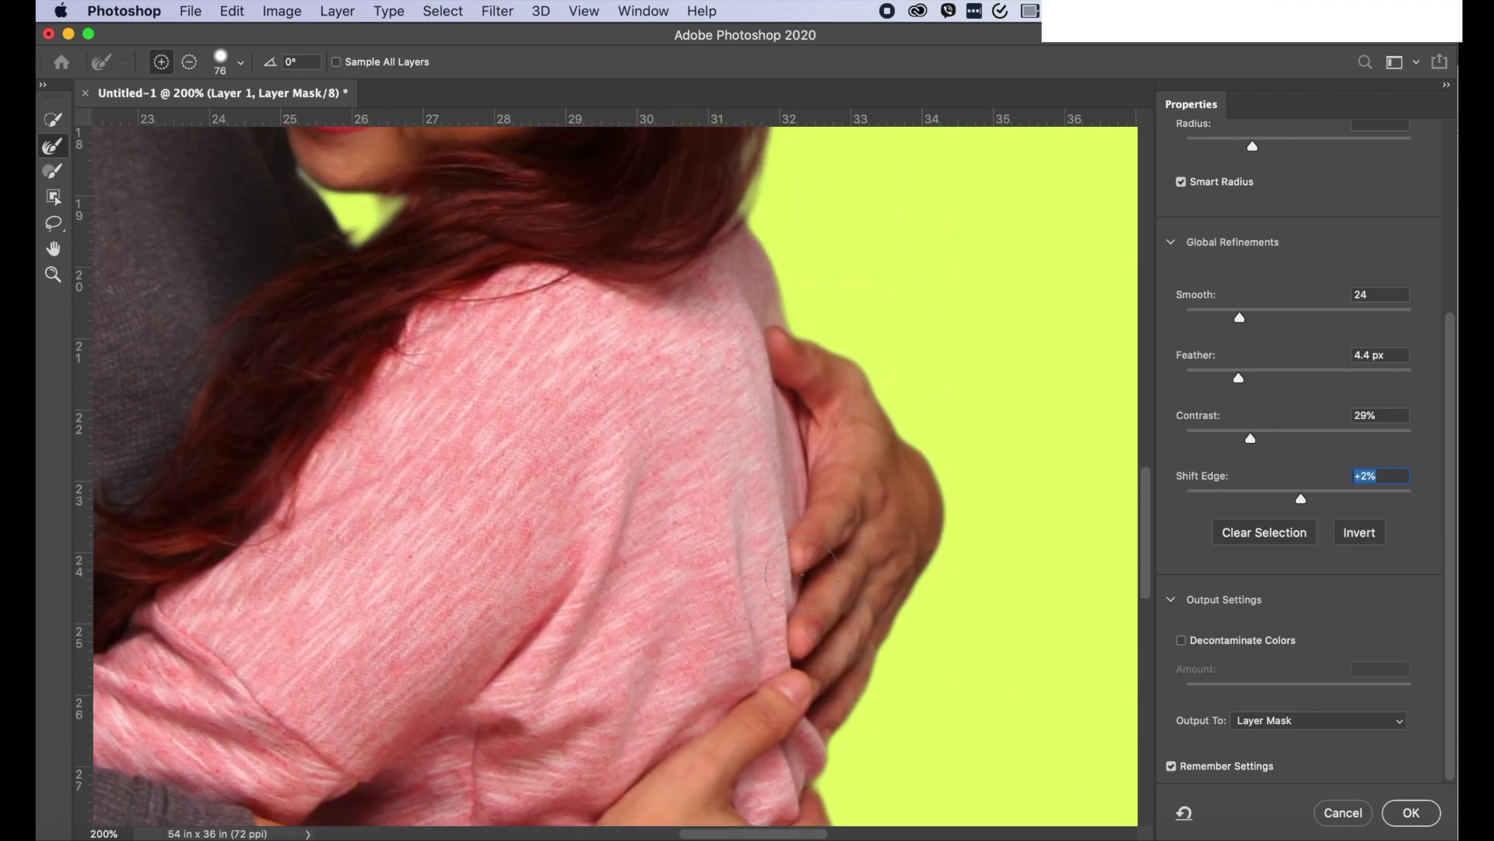
pyautogui.scroll(10, 802, 574)
pyautogui.hscroll(-2, 802, 573)
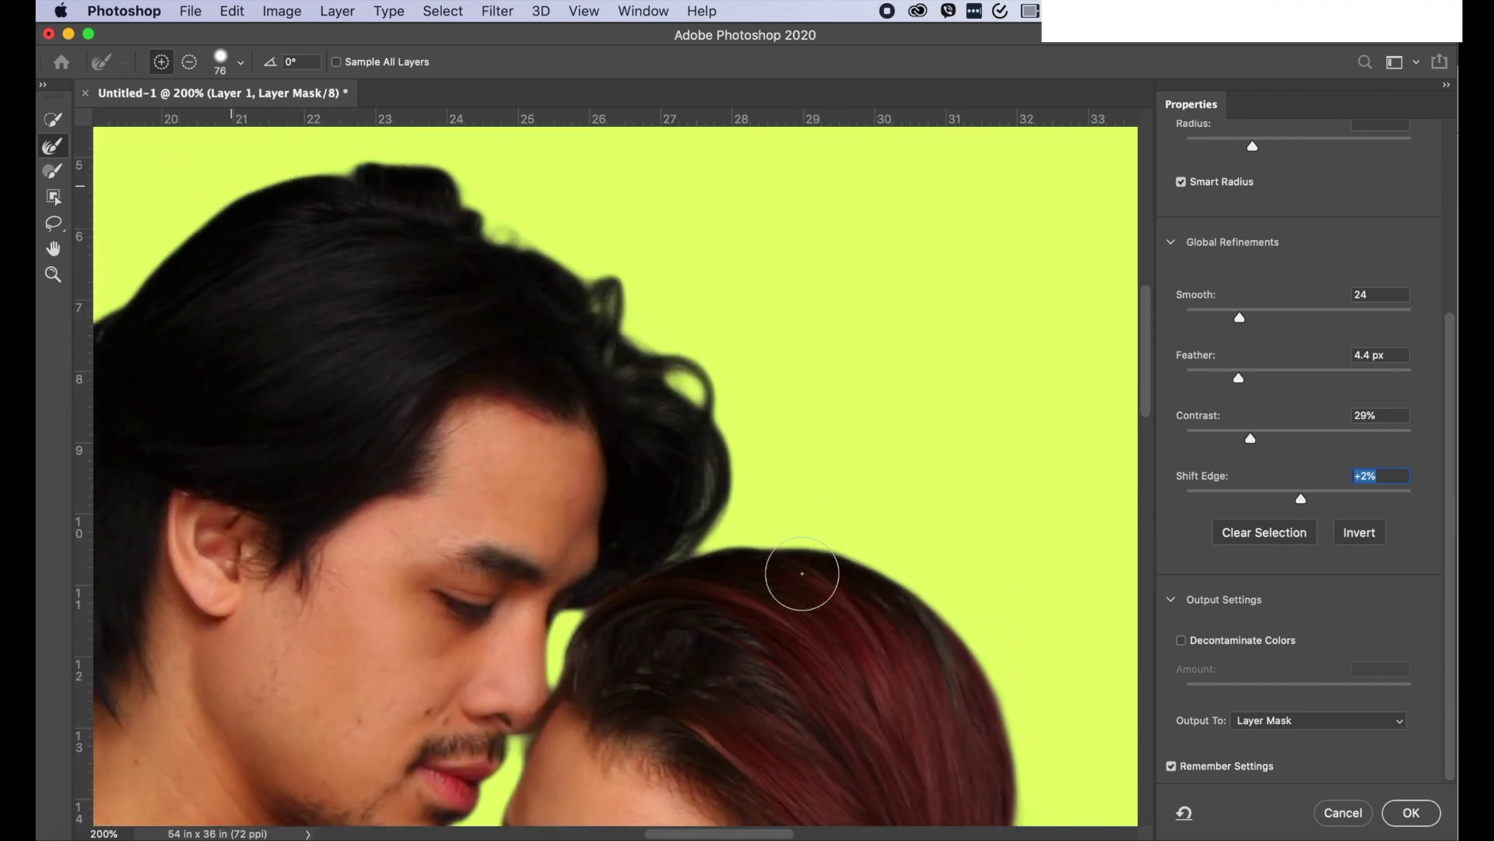
pyautogui.hscroll(-5, 587, 484)
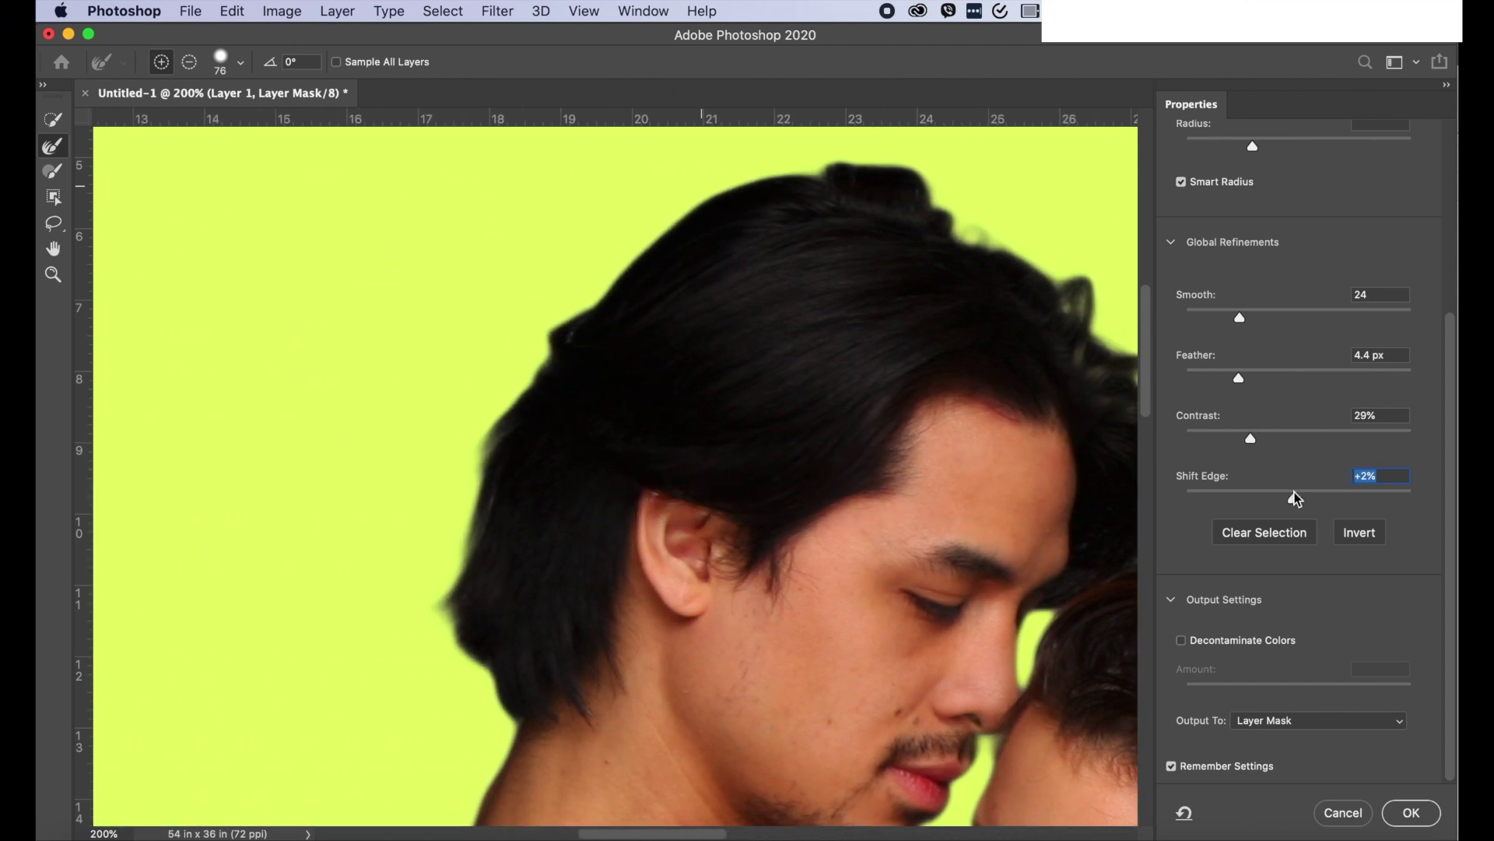
# - Set the mask's Shift Edge to -5%
pyautogui.press('Down')
pyautogui.press('Down')
pyautogui.press('Down')
pyautogui.press('Down')
pyautogui.press('Down')
pyautogui.press('Down')
pyautogui.press('Down')
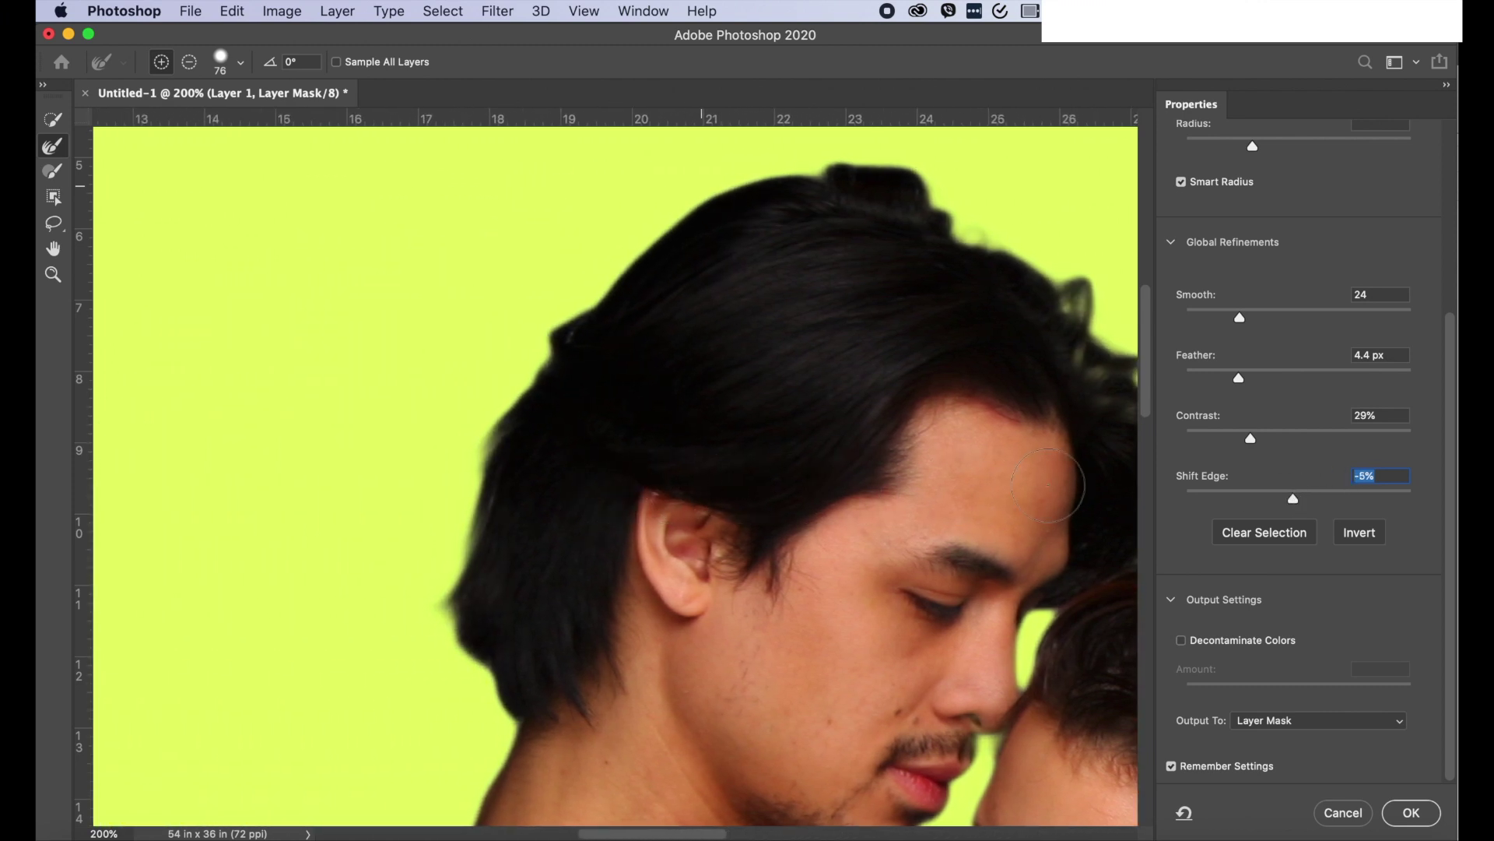
# - Examine the contracted mask edge from the woman's hair down to the waist on both sides, ending with the whole composition in view
pyautogui.scroll(-6, 1048, 485)
pyautogui.hscroll(7, 1048, 485)
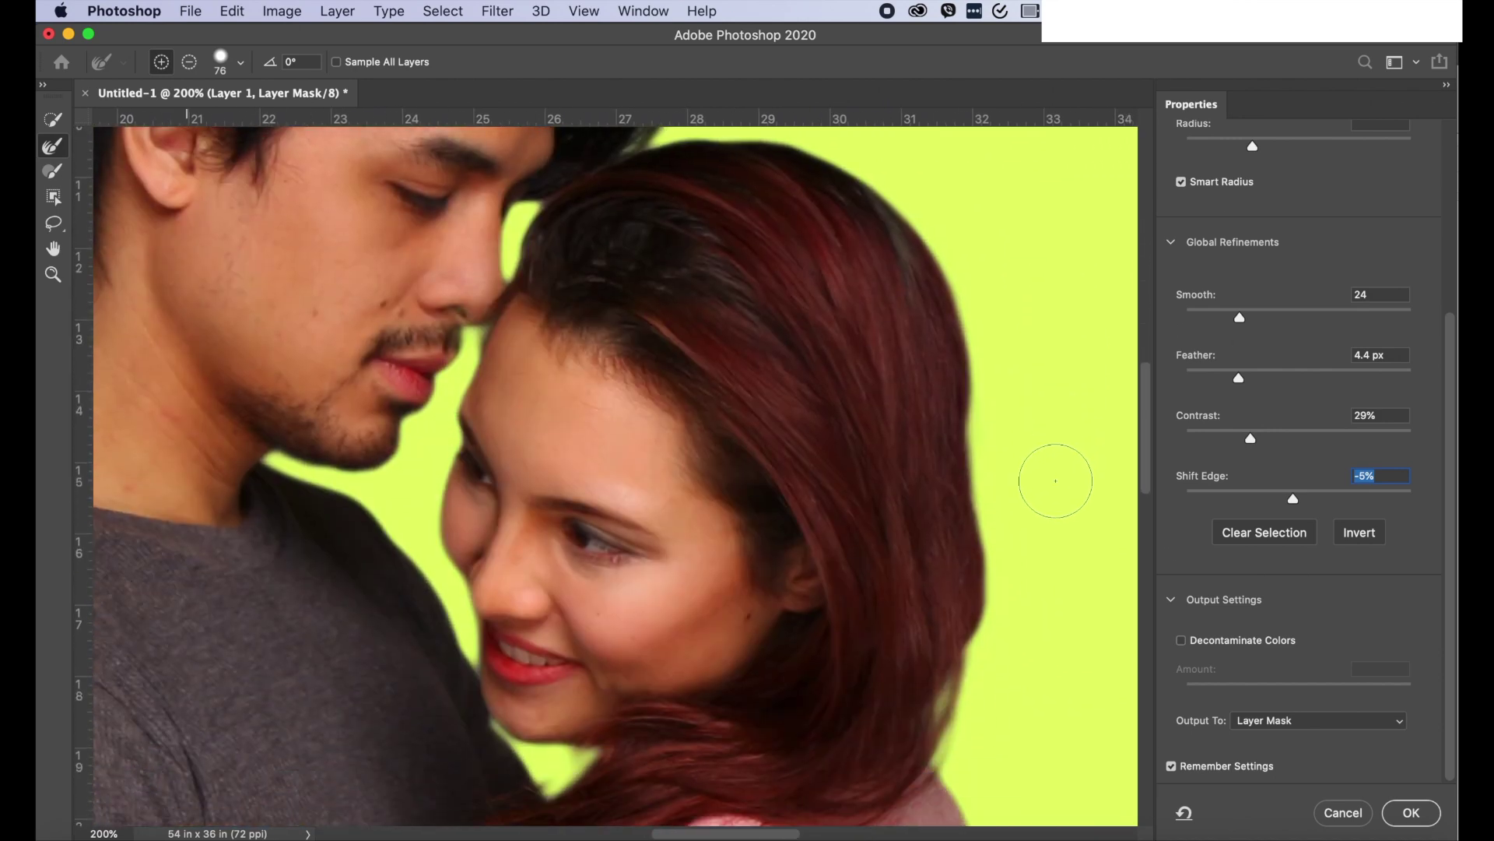
pyautogui.scroll(-10, 1056, 480)
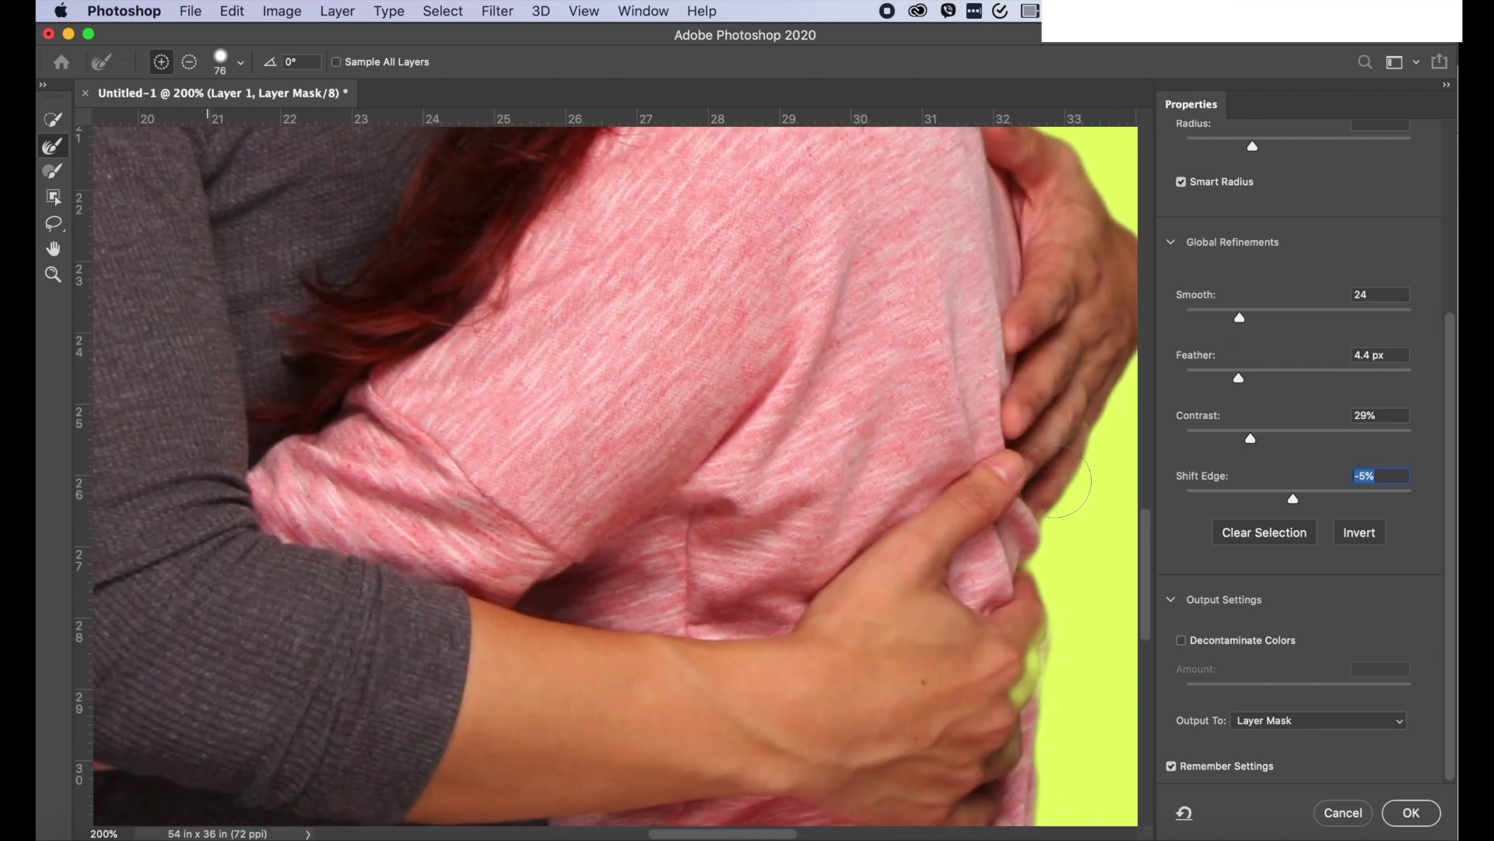
pyautogui.scroll(-6, 1056, 480)
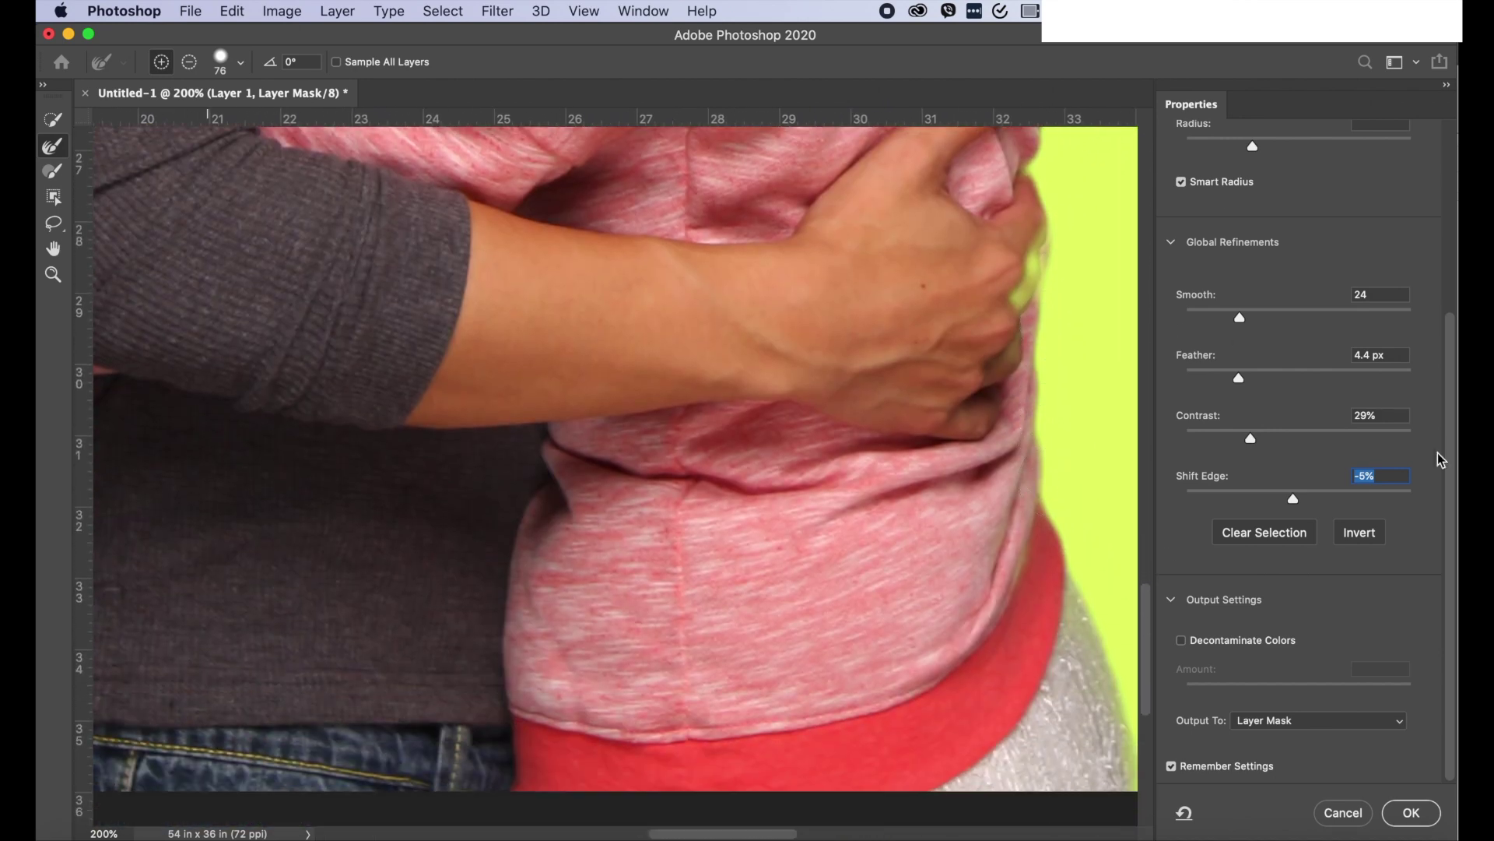
pyautogui.hscroll(-5, 1004, 417)
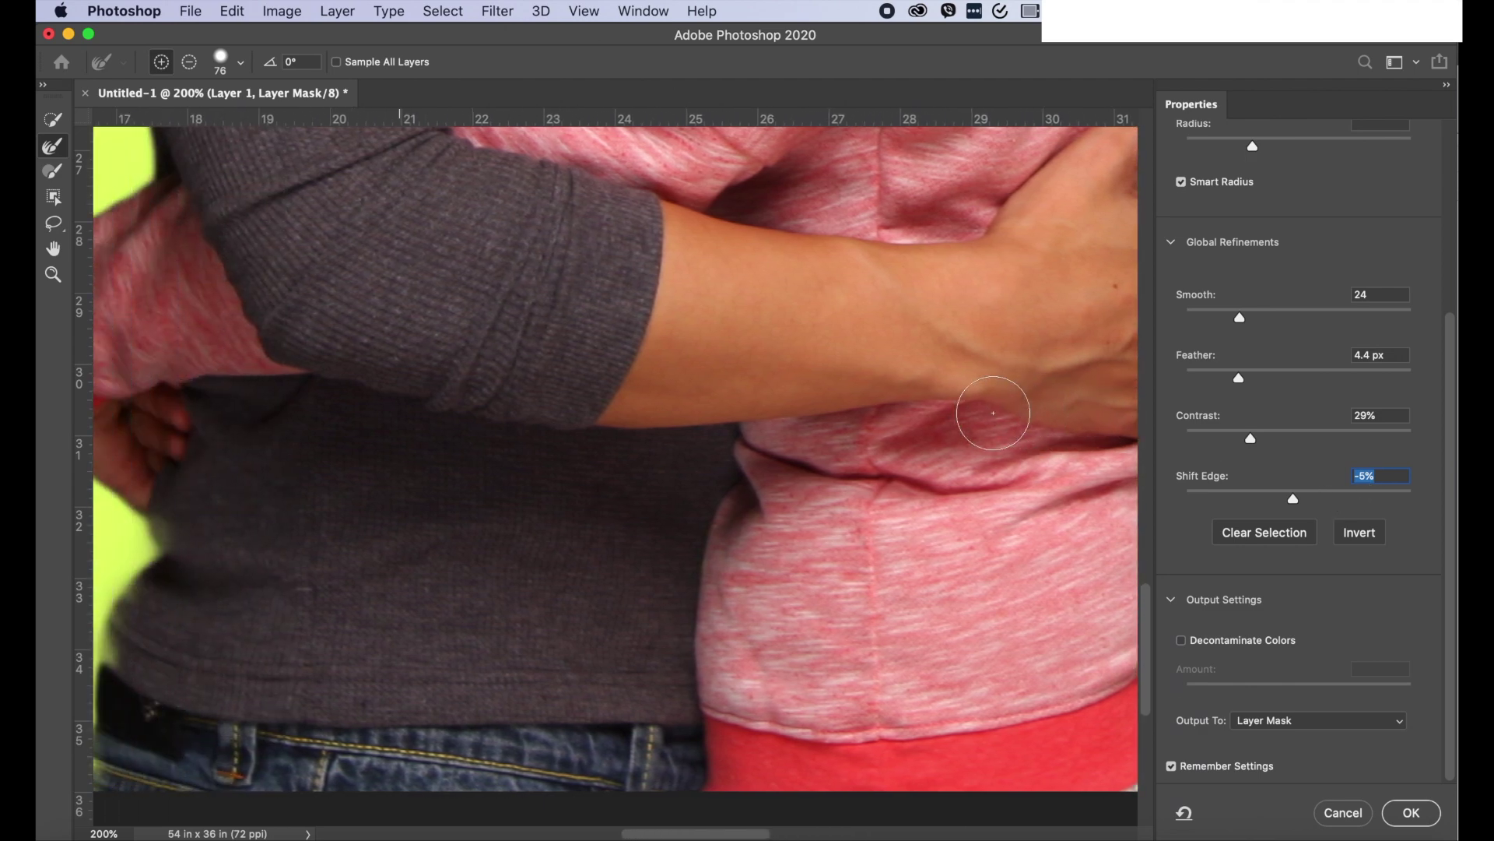
pyautogui.scroll(3, 993, 413)
pyautogui.press('super+0')
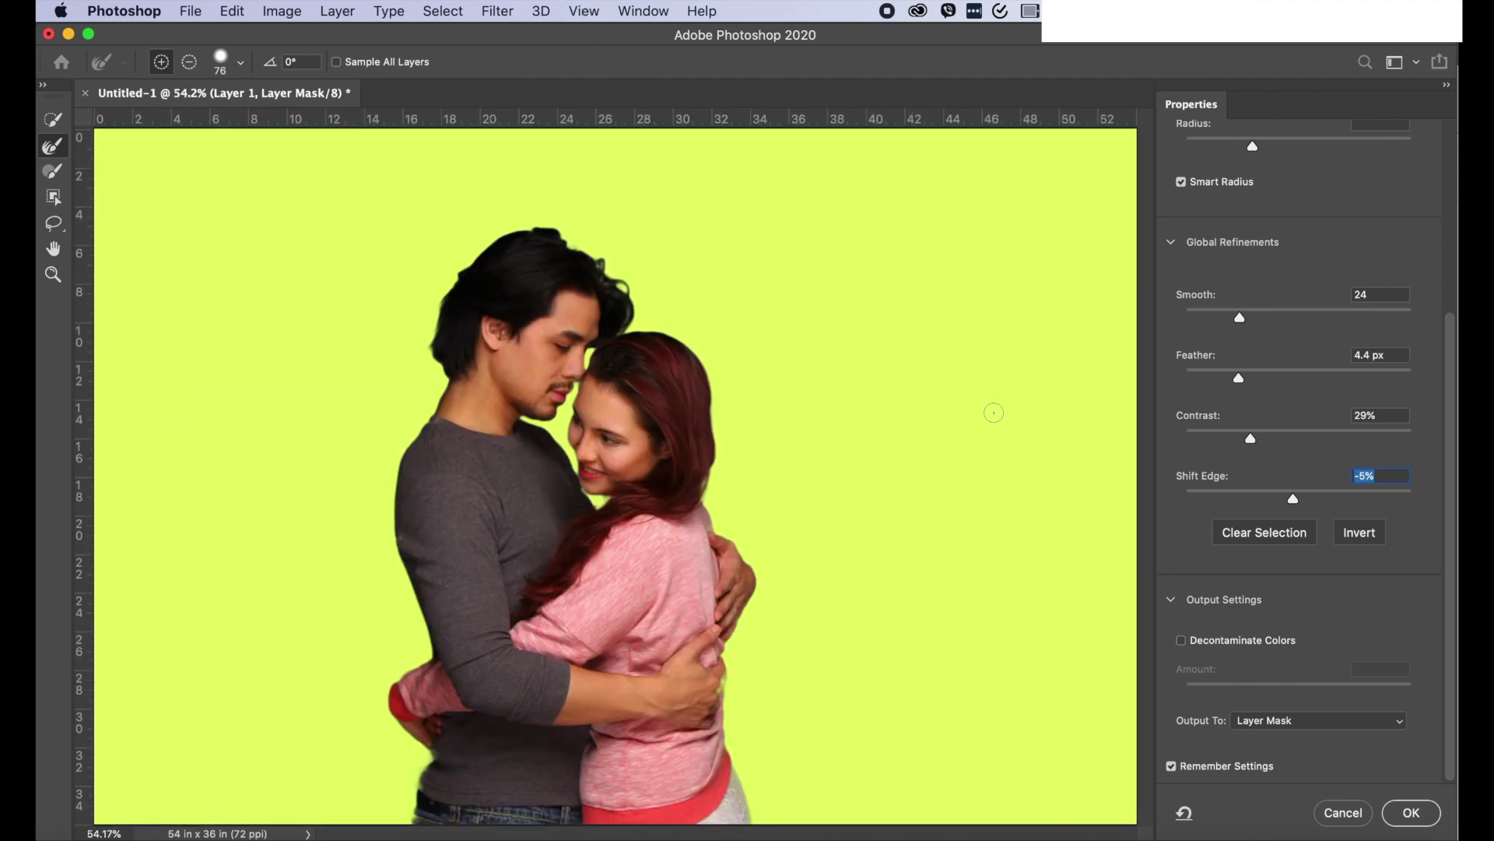
# - Output the refined mask as a New Layer with Layer Mask and apply the refinement
pyautogui.click(1410, 723)
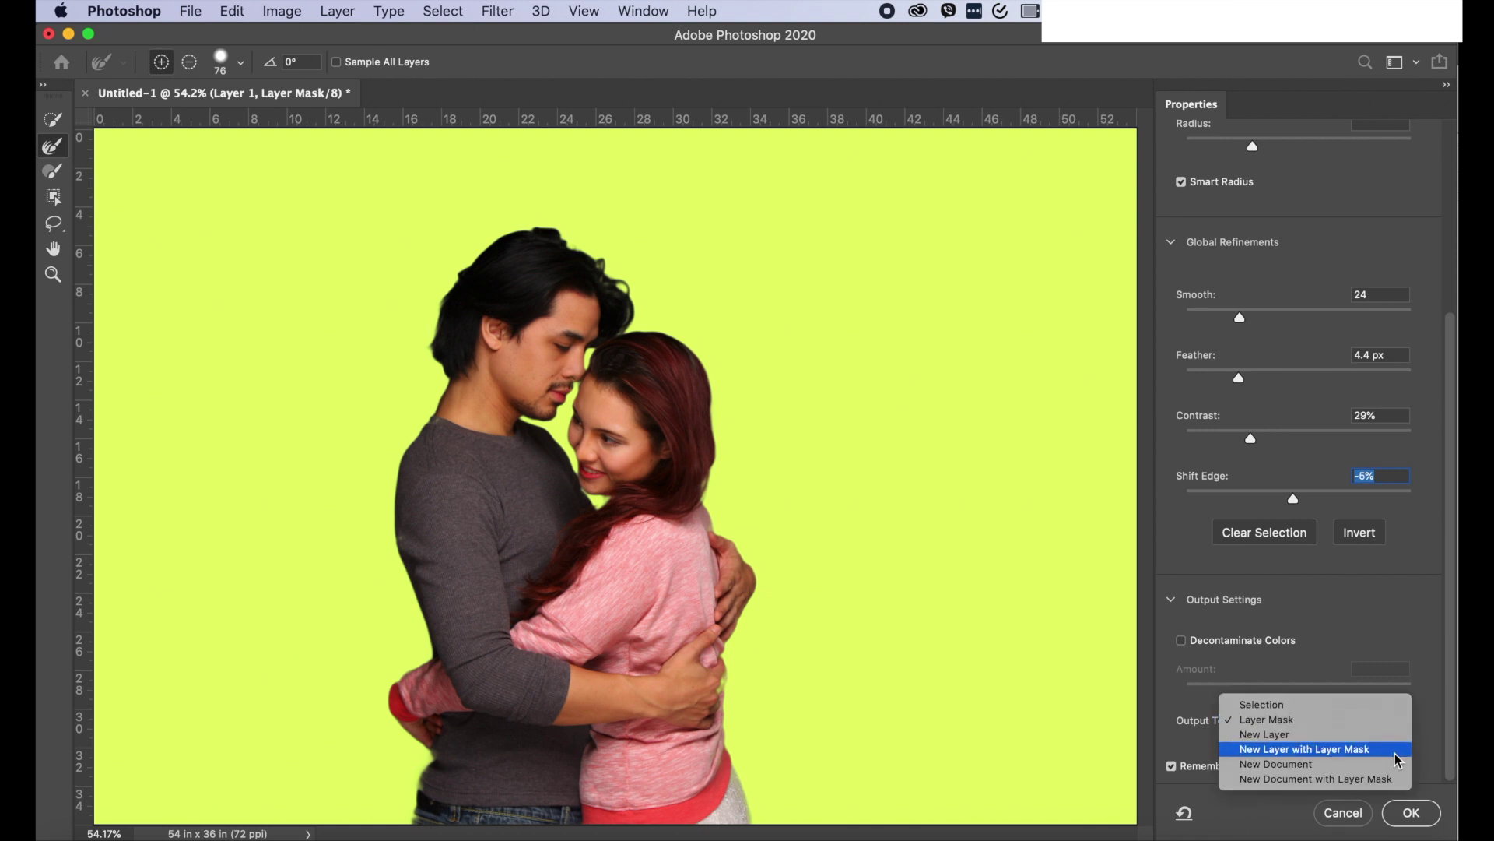
pyautogui.click(1398, 750)
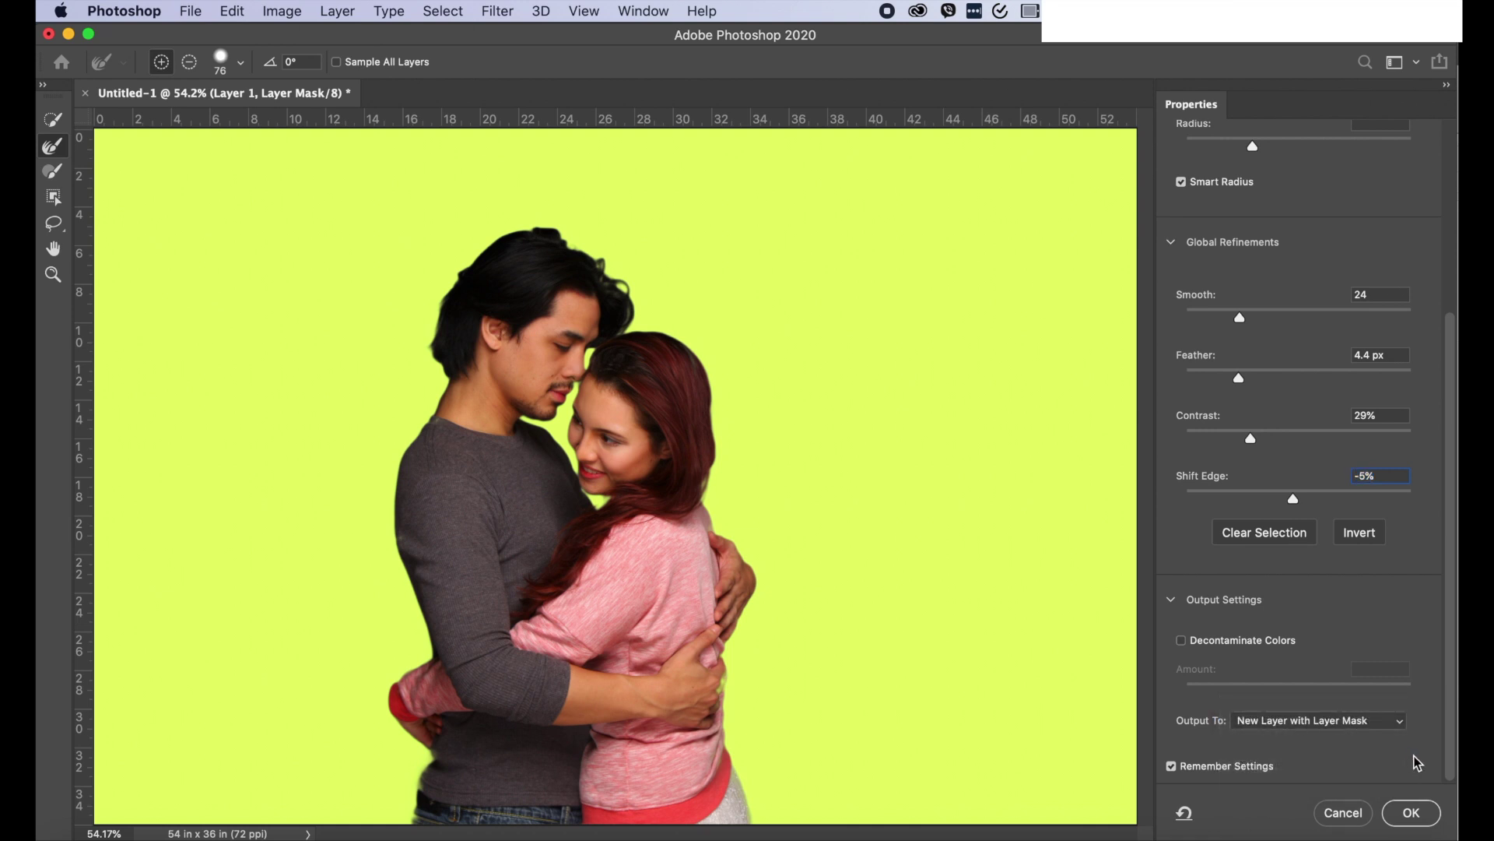
pyautogui.click(1412, 813)
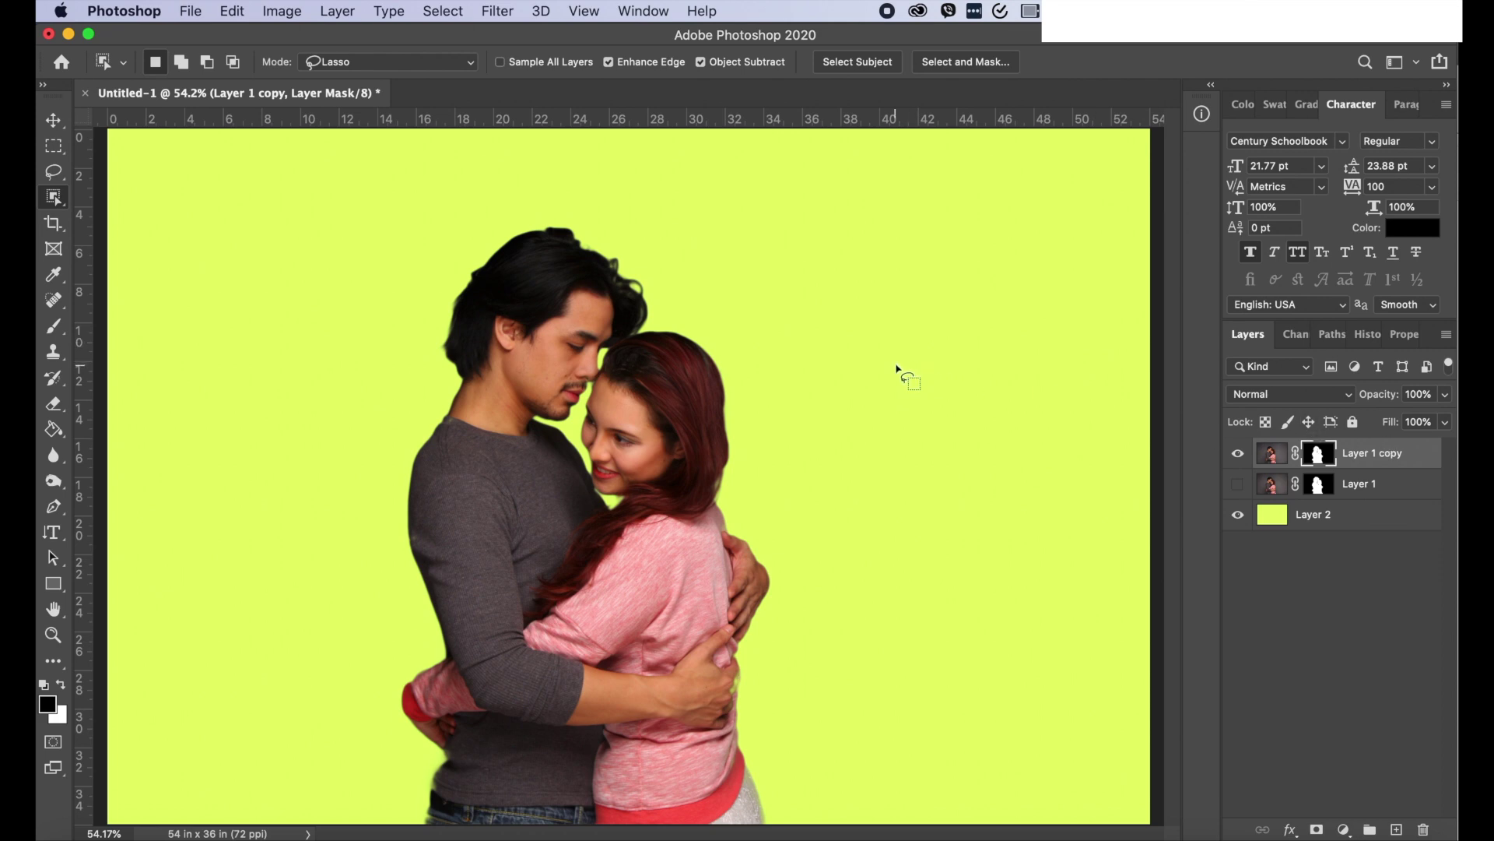
# - Examine the cutout on the new masked layer up close, covering the hair, the man's shoulder, the hands and the woman's back
pyautogui.press('super+plus')
pyautogui.press('super+plus')
pyautogui.press('super+plus')
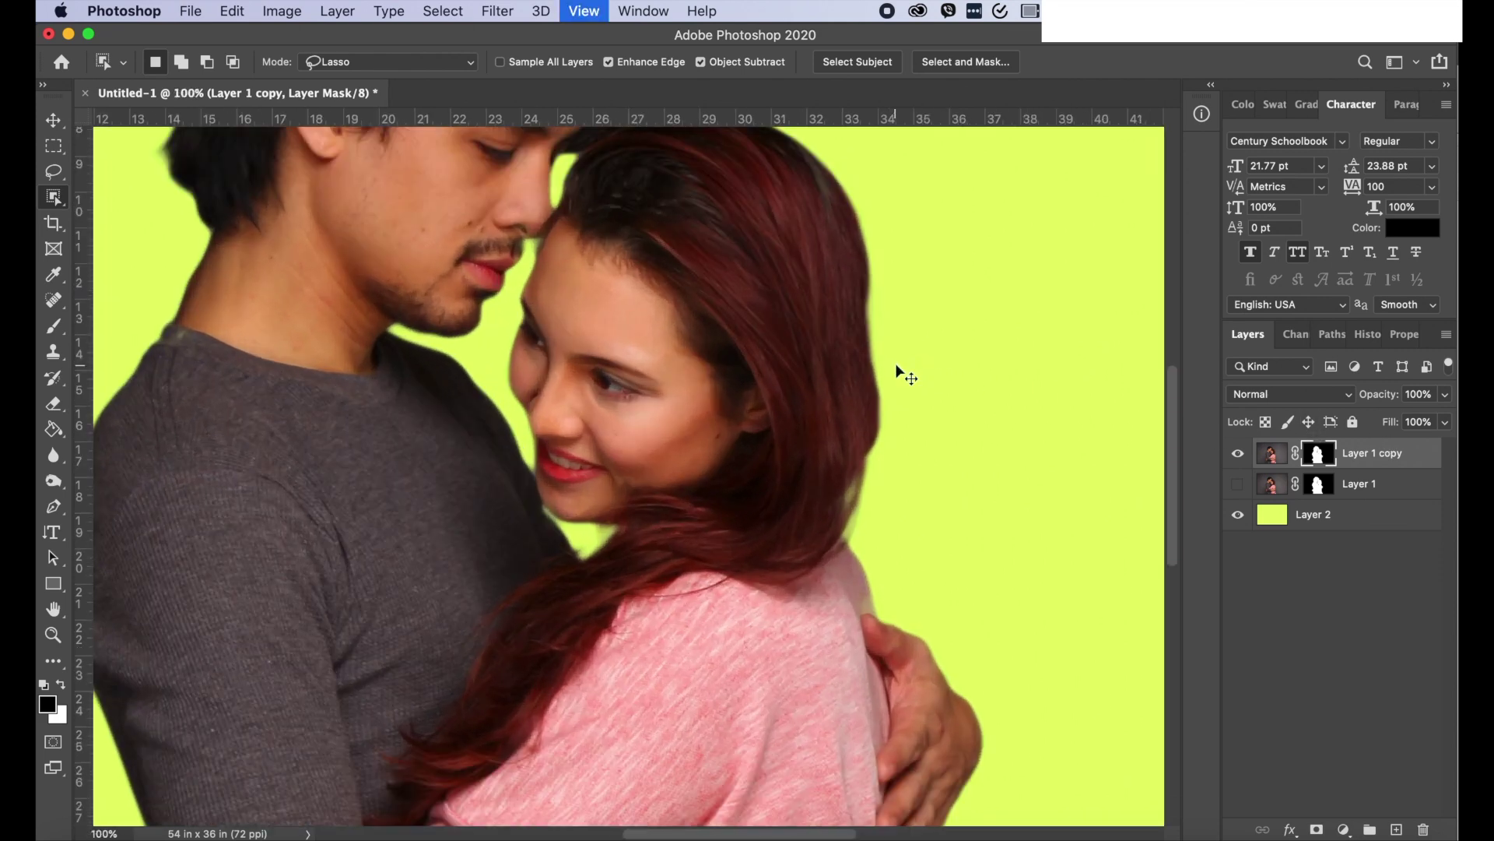
pyautogui.scroll(10, 903, 377)
pyautogui.hscroll(-3, 903, 377)
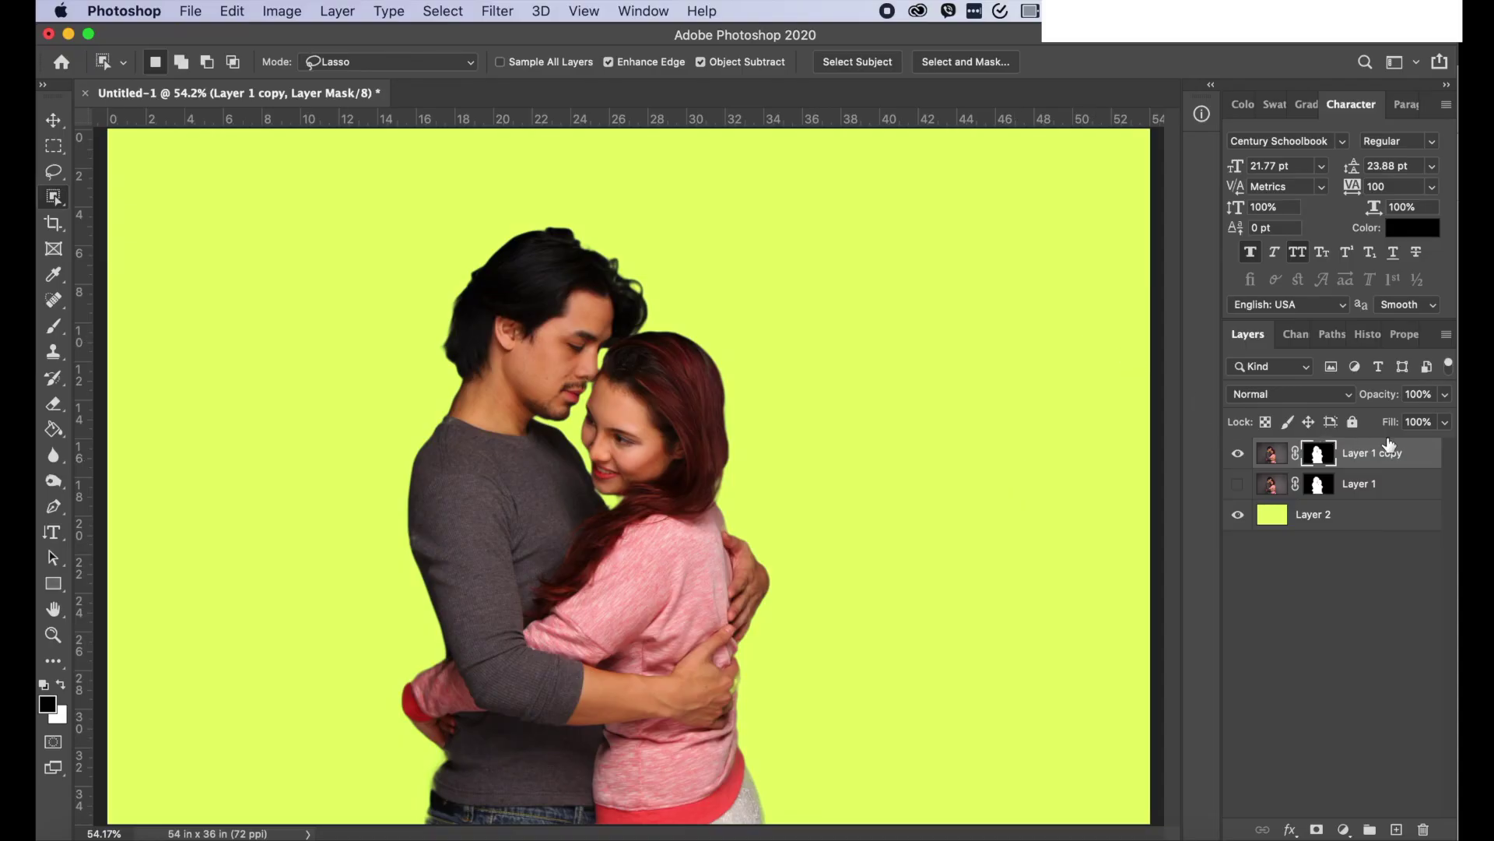
pyautogui.press('super+equal')
pyautogui.press('super+equal')
pyautogui.press('super+equal')
pyautogui.press('super+equal')
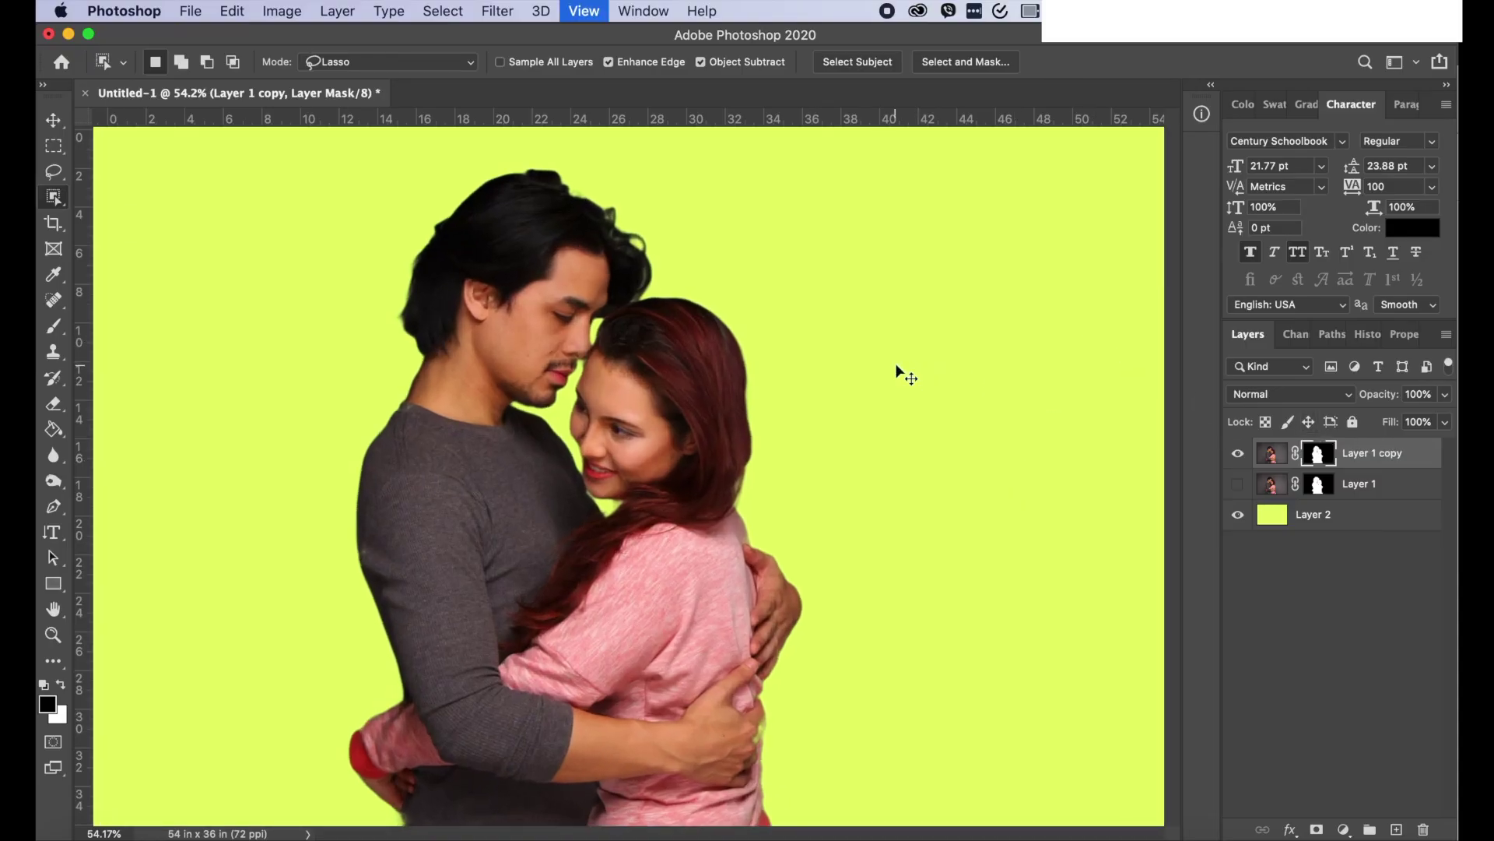
pyautogui.scroll(10, 895, 370)
pyautogui.hscroll(-3, 895, 369)
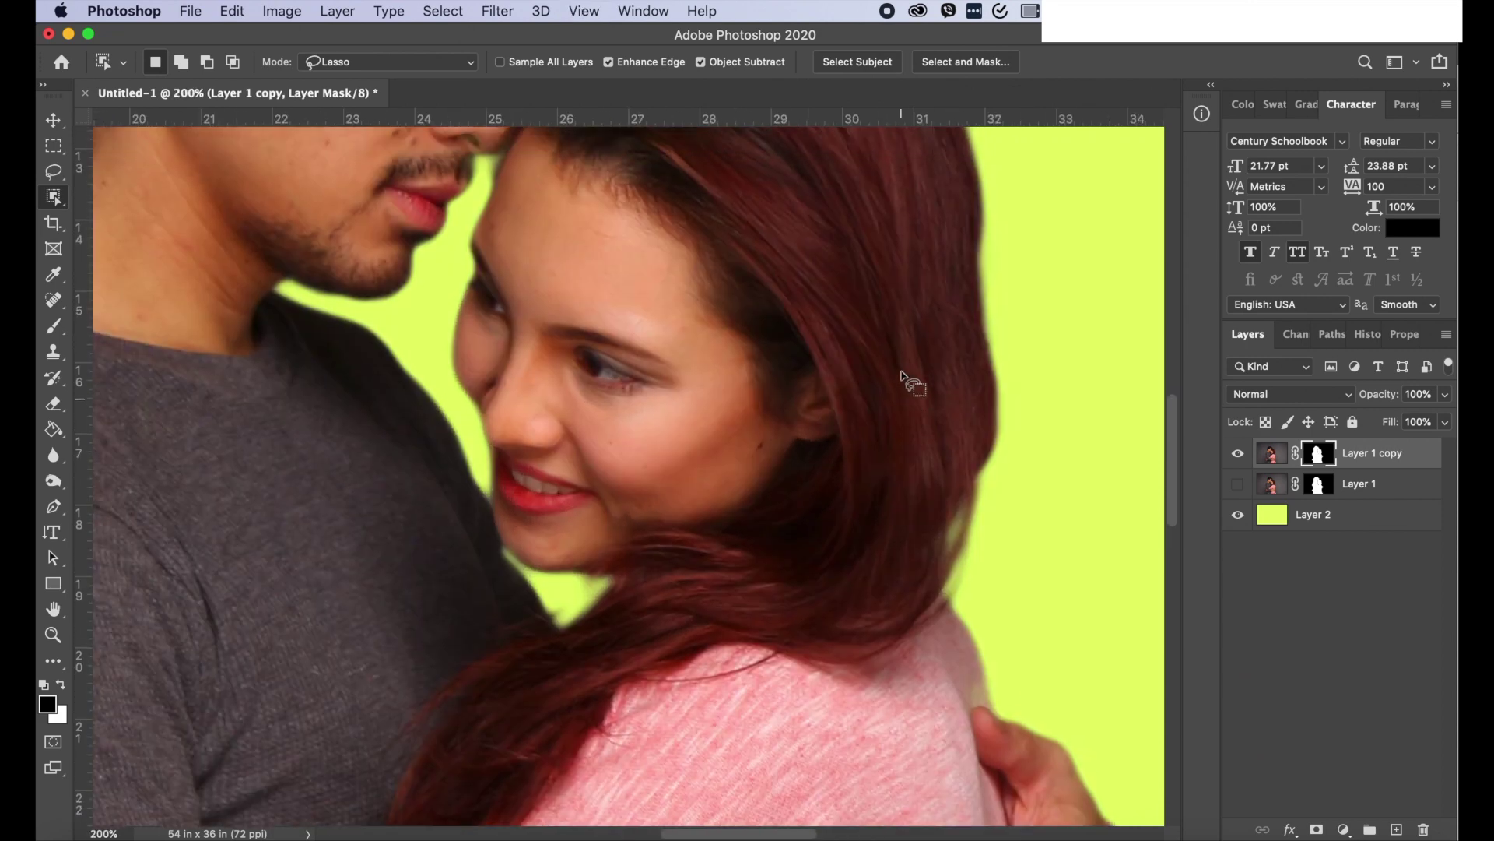
pyautogui.hscroll(-8, 903, 375)
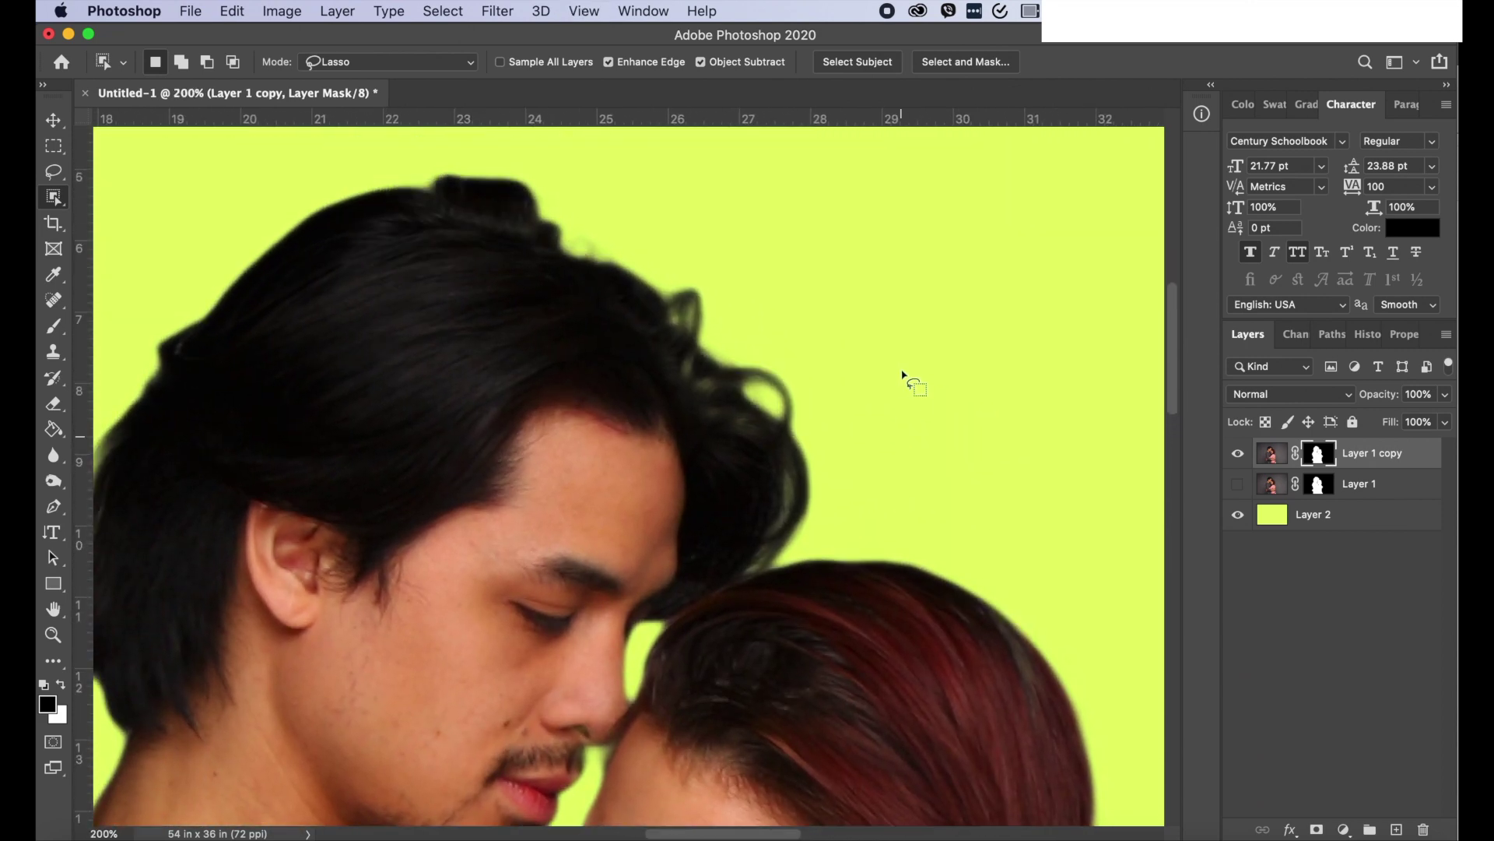
pyautogui.scroll(-20, 888, 373)
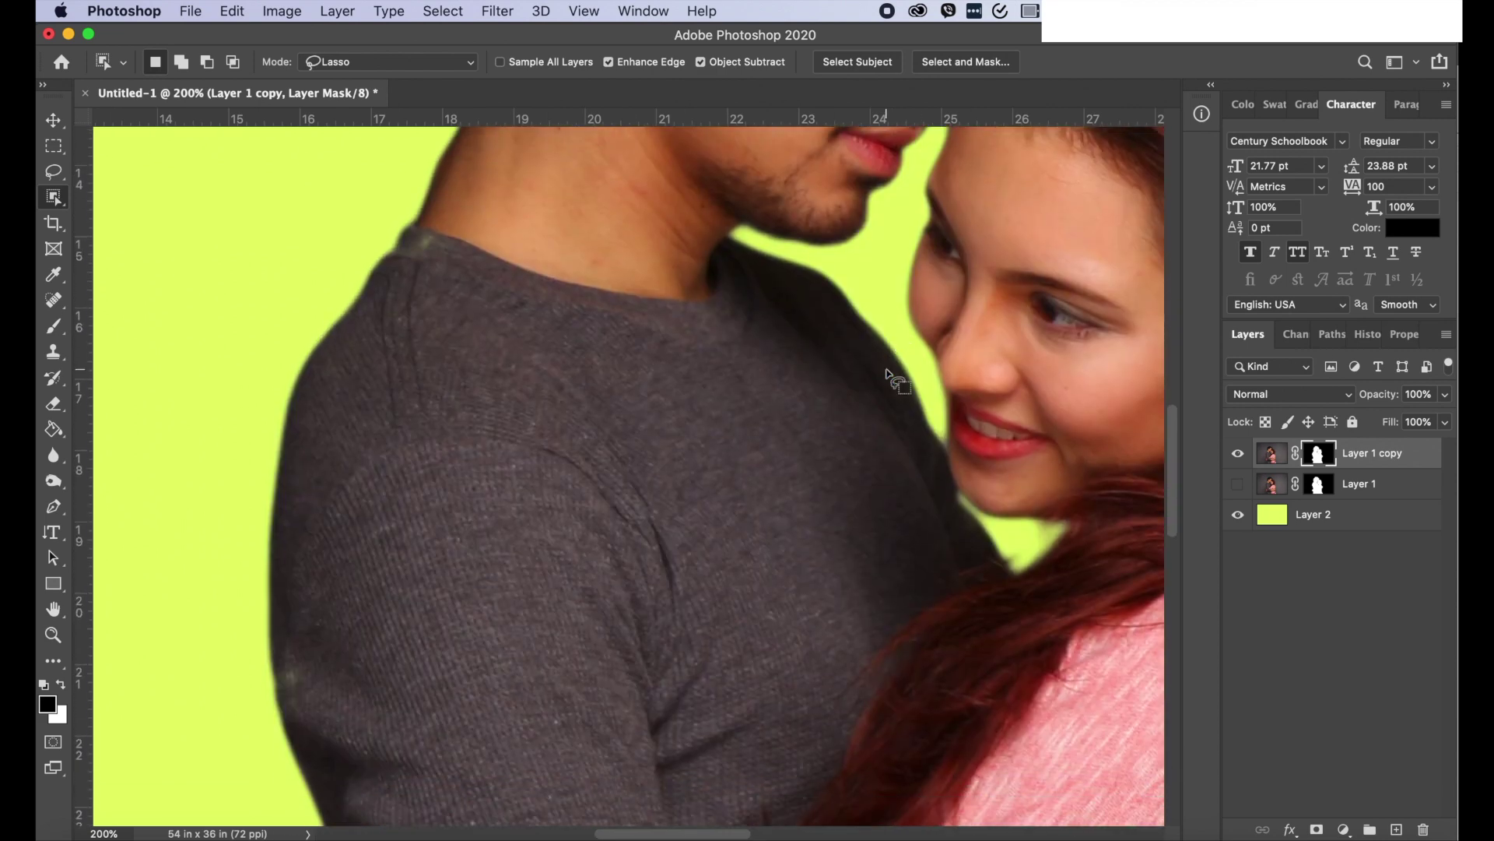
pyautogui.hscroll(18, 895, 375)
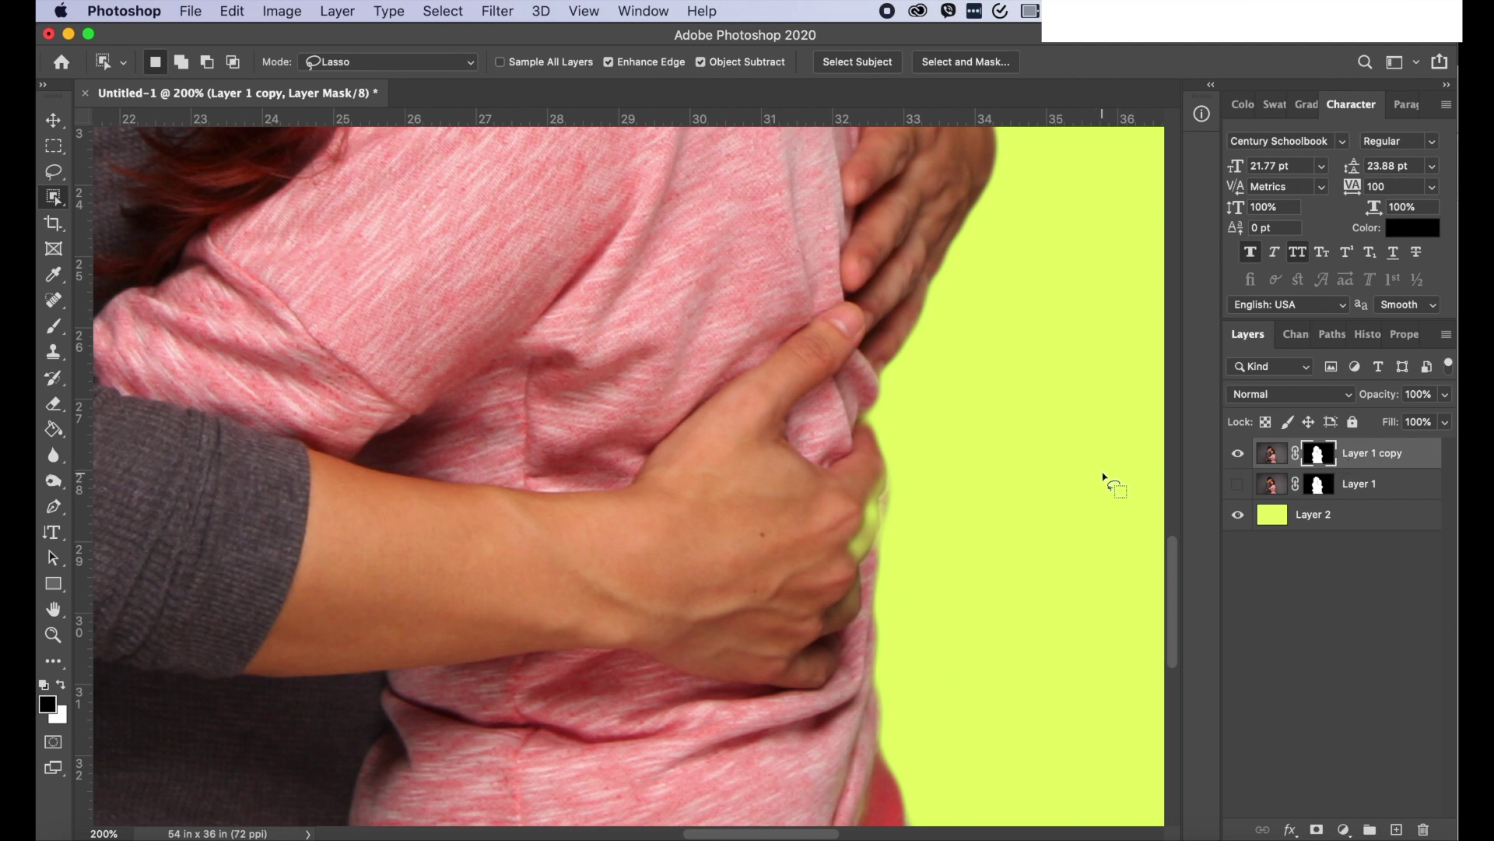
pyautogui.scroll(20, 1065, 474)
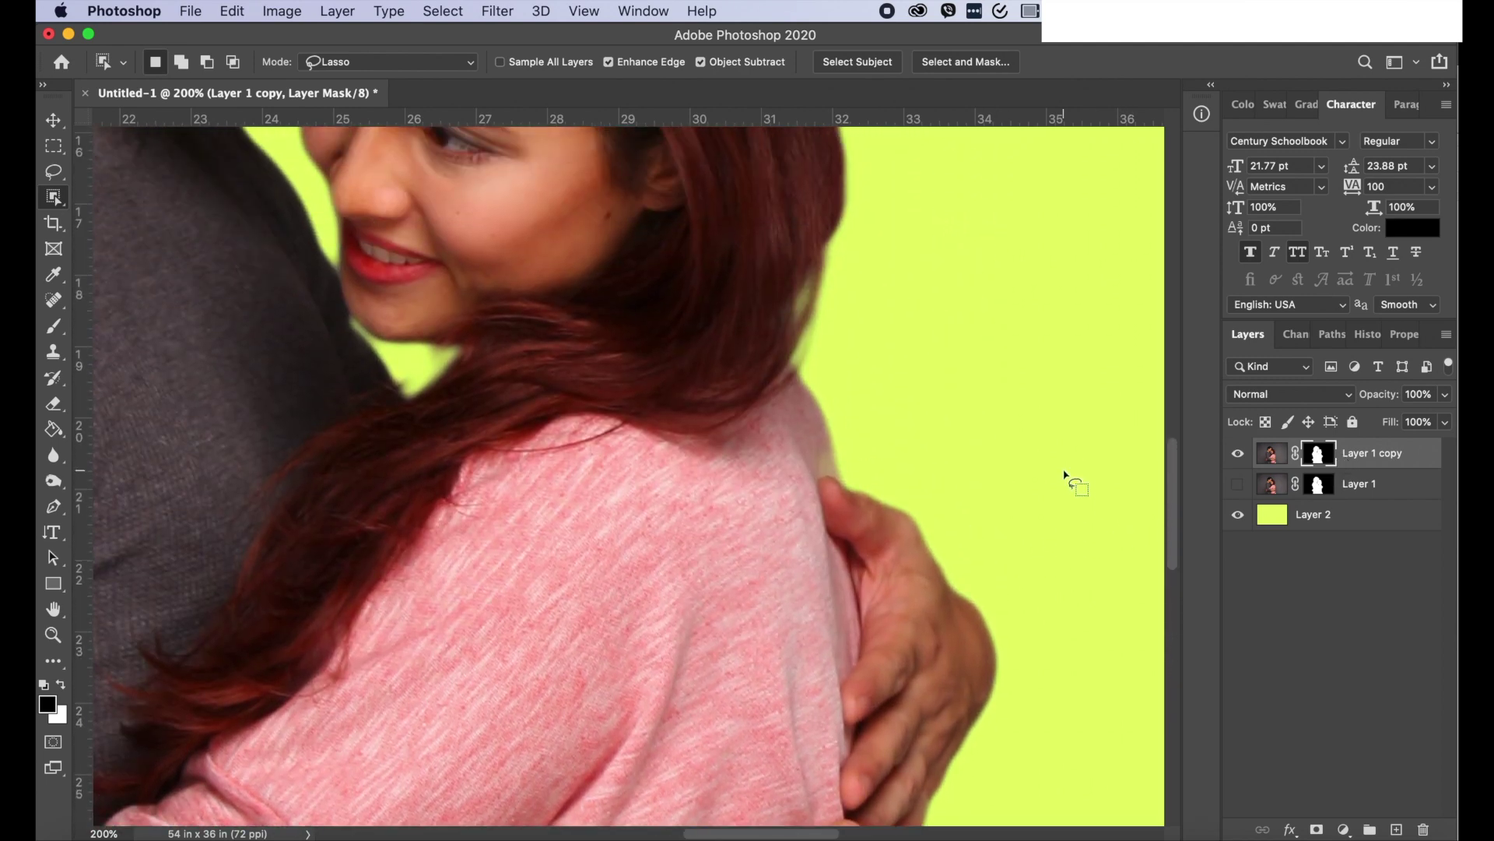
pyautogui.scroll(4, 1065, 475)
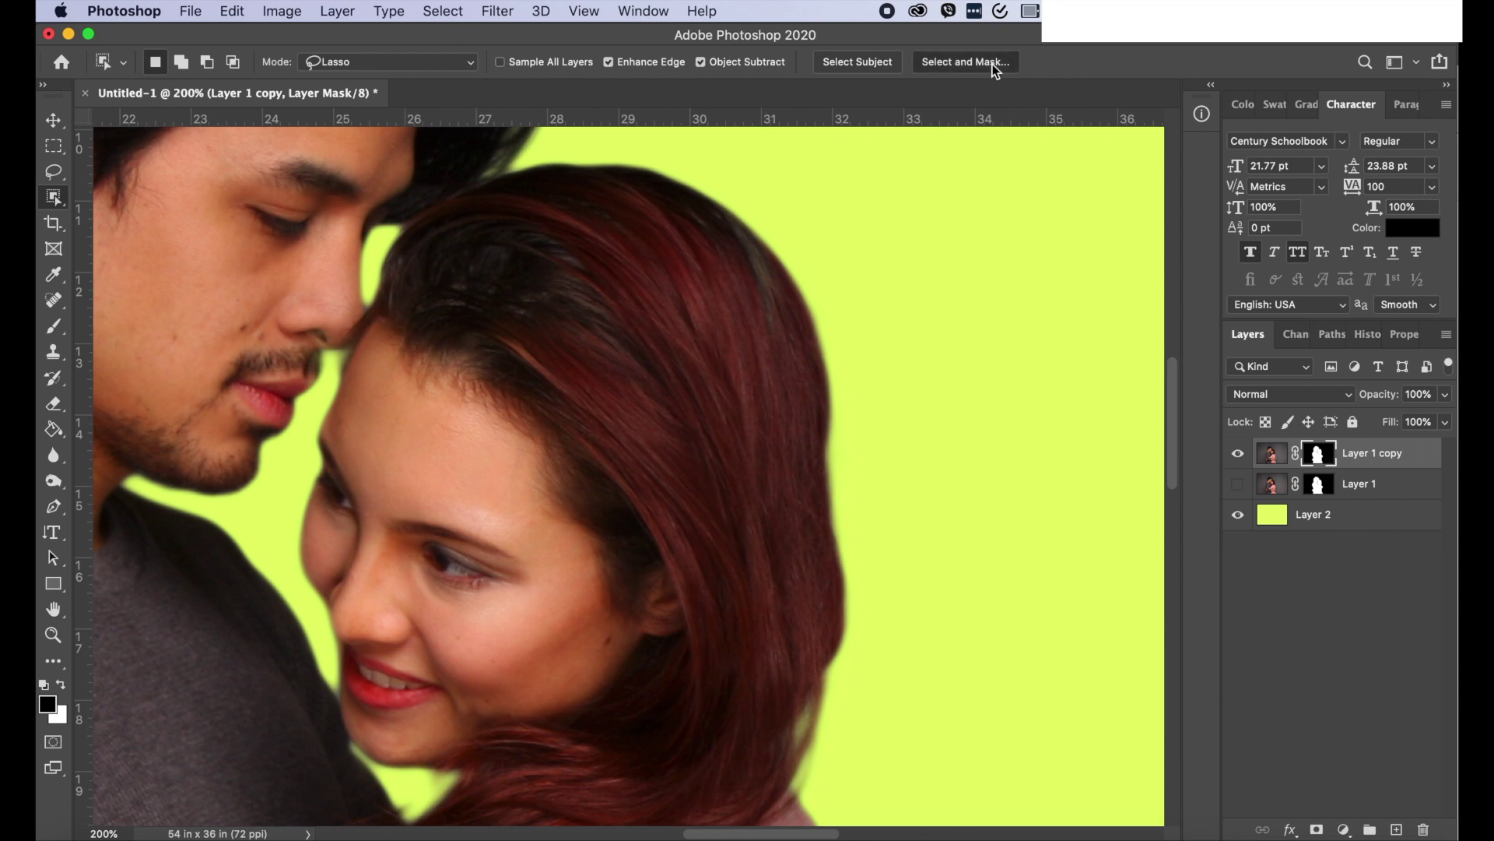
# - Load the Layer 1 copy mask as a selection with the image thumbnail active and open it in Select and Mask
pyautogui.click(1275, 459)
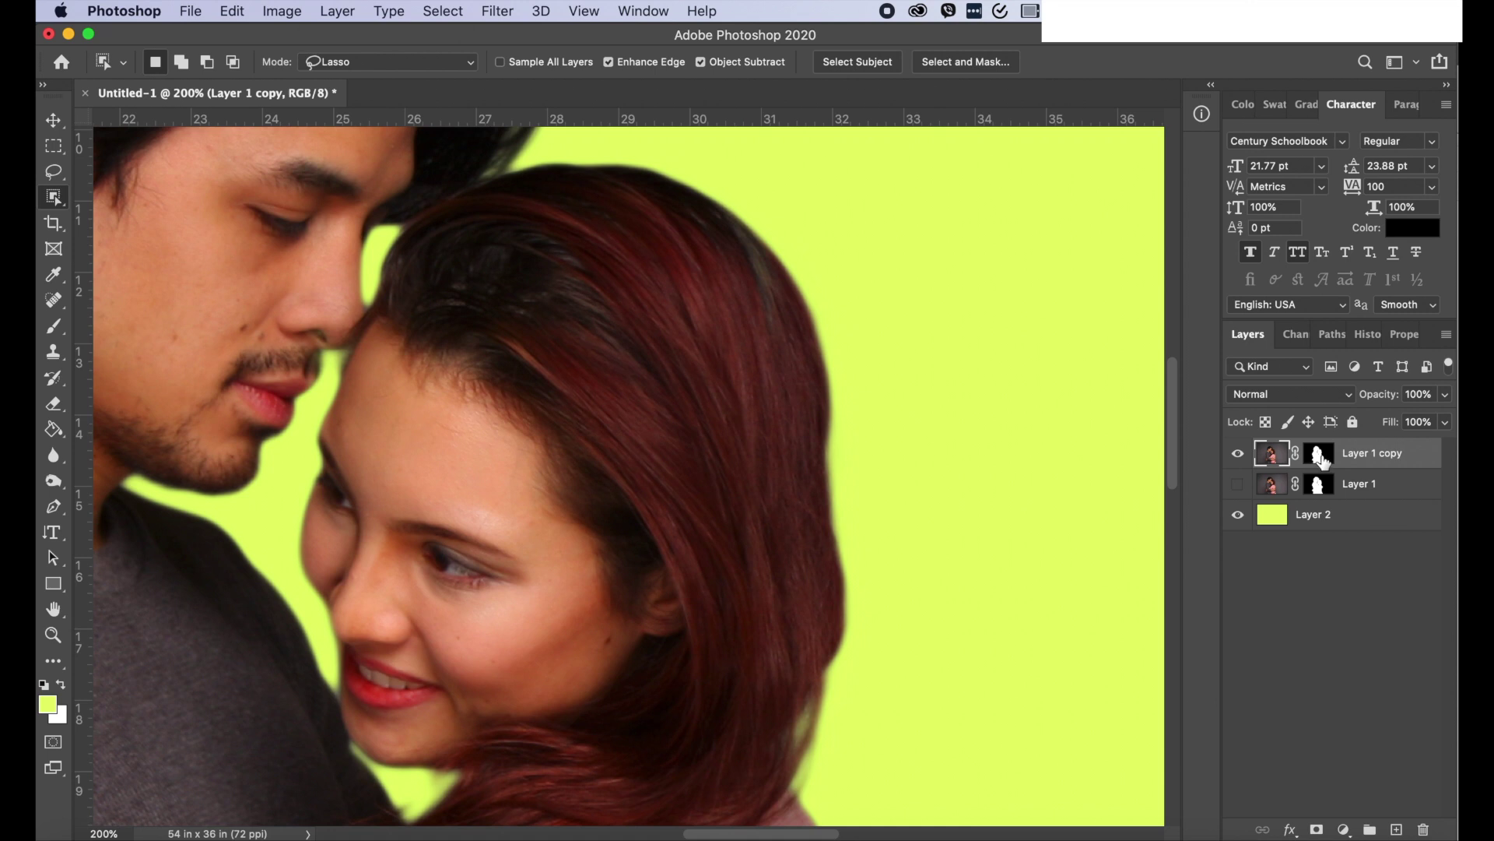
pyautogui.keyDown('super'); pyautogui.click(1326, 459); pyautogui.keyUp('super')
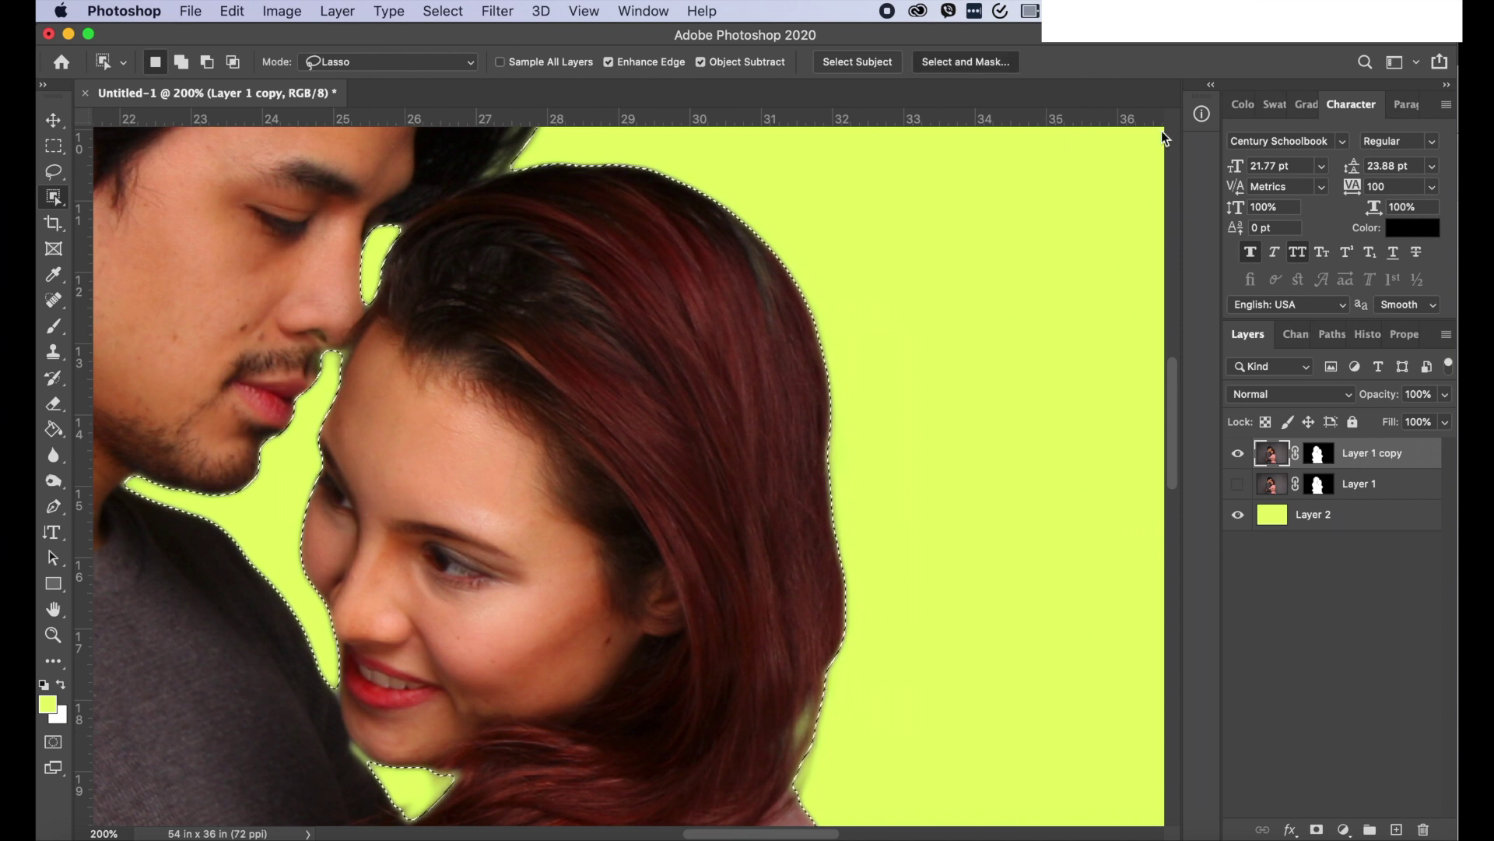
pyautogui.press('alt+super+r')
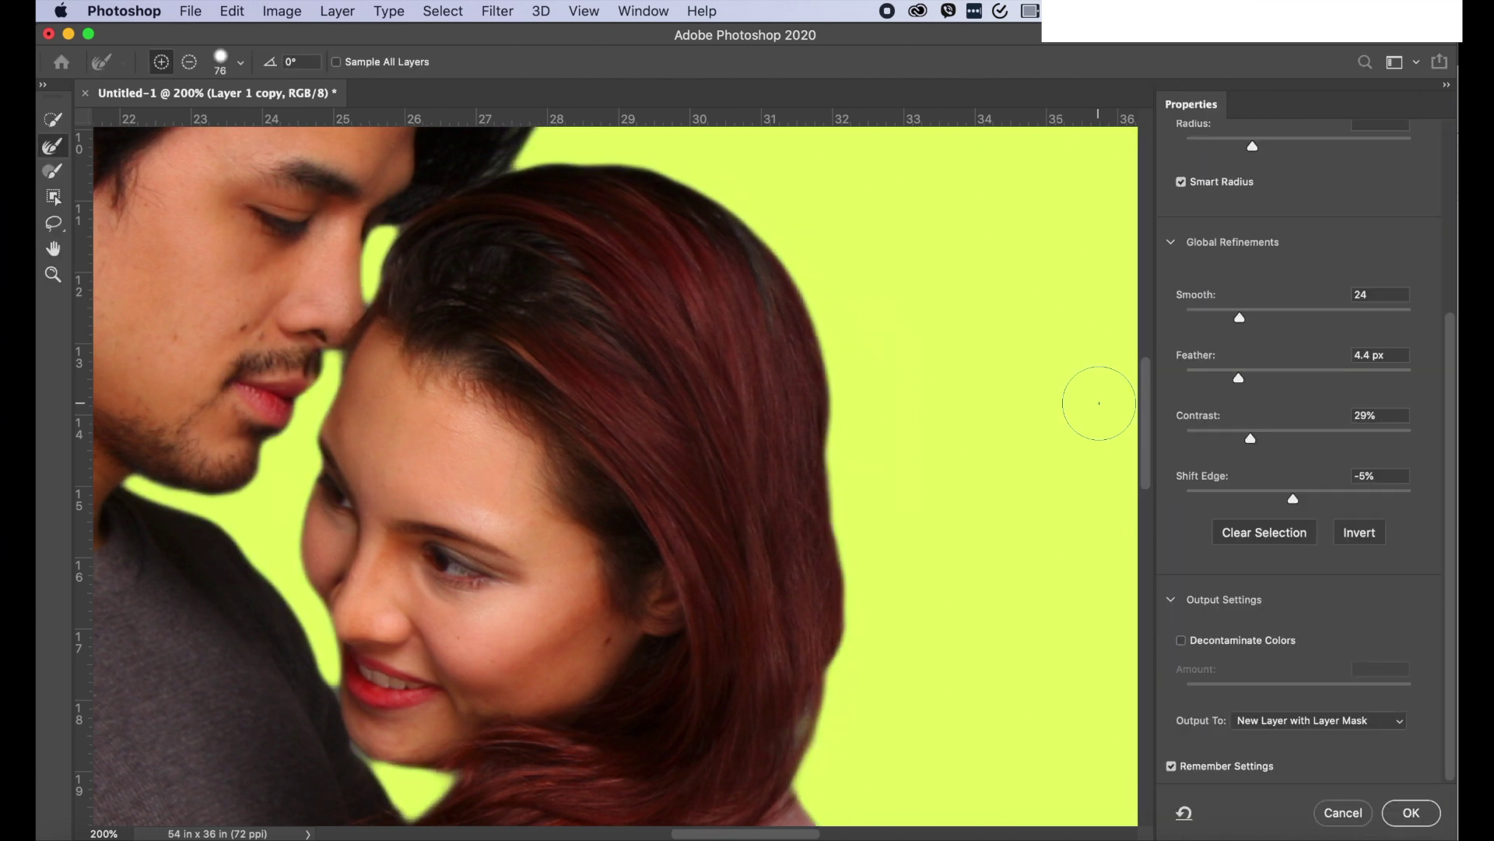
# - Set the selection's Feather to 0 px and Smooth to 10
pyautogui.click(1203, 377)
pyautogui.click(1202, 379)
pyautogui.write('0')
pyautogui.press('Return')
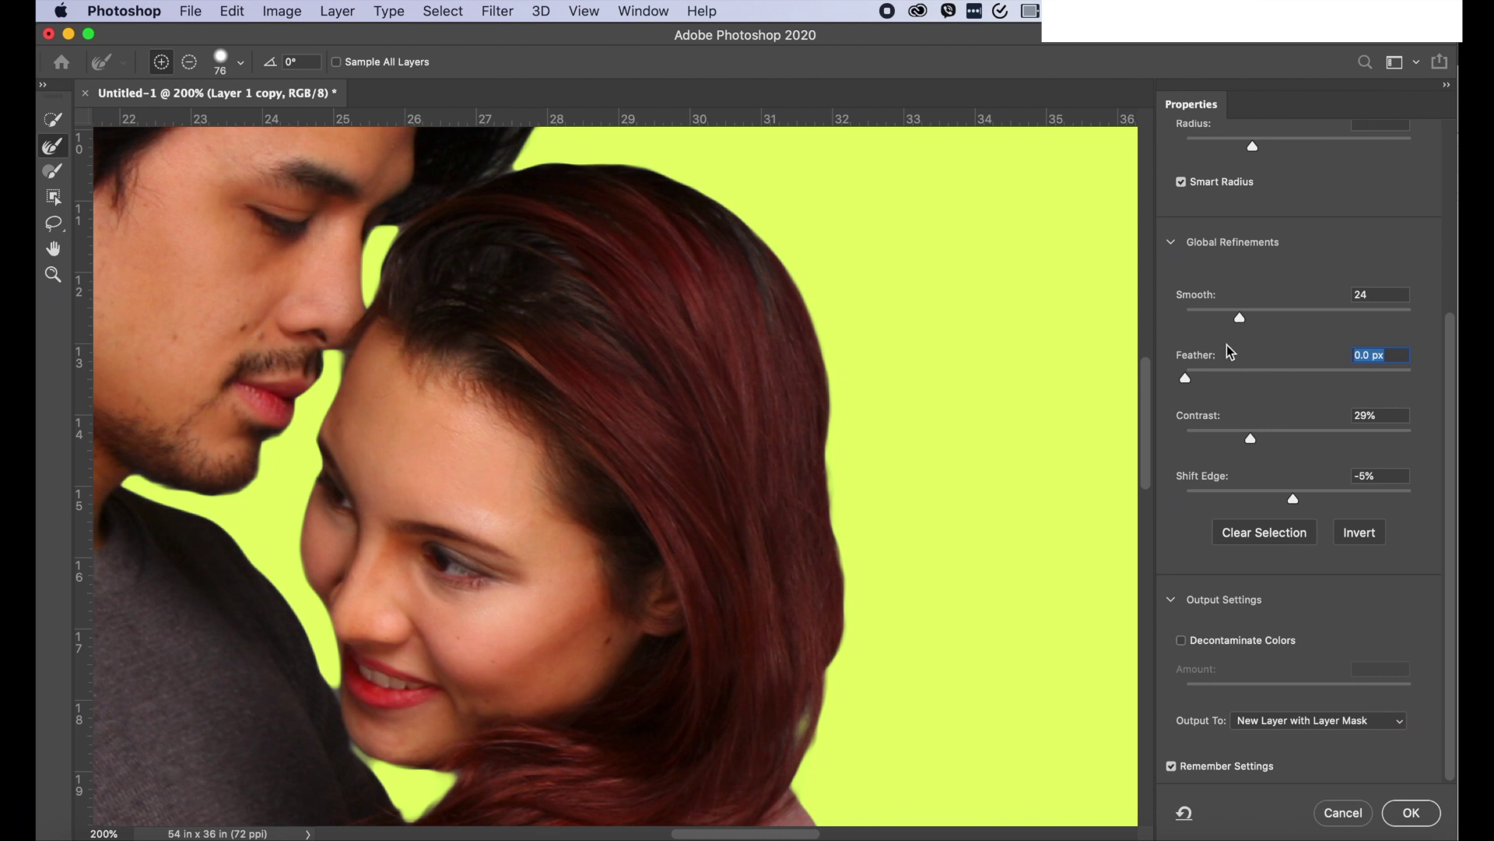
pyautogui.hotkey('shift', 'Tab')
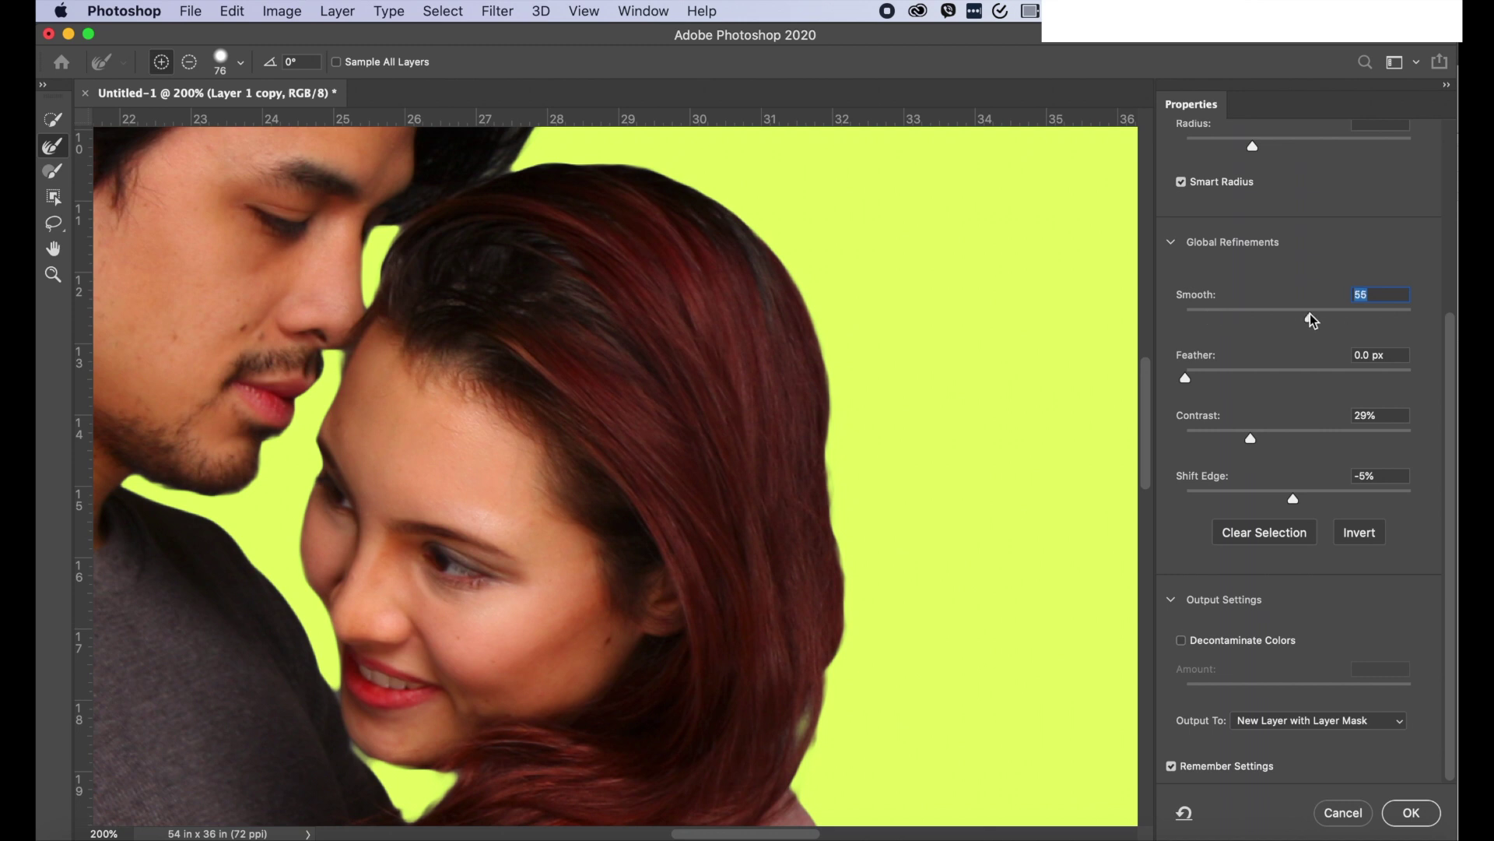
pyautogui.moveTo(1223, 320); pyautogui.dragTo(1214, 319)
# - Try an edge detection Radius of 32 px, and settle on 20 px
pyautogui.scroll(2, 1280, 304)
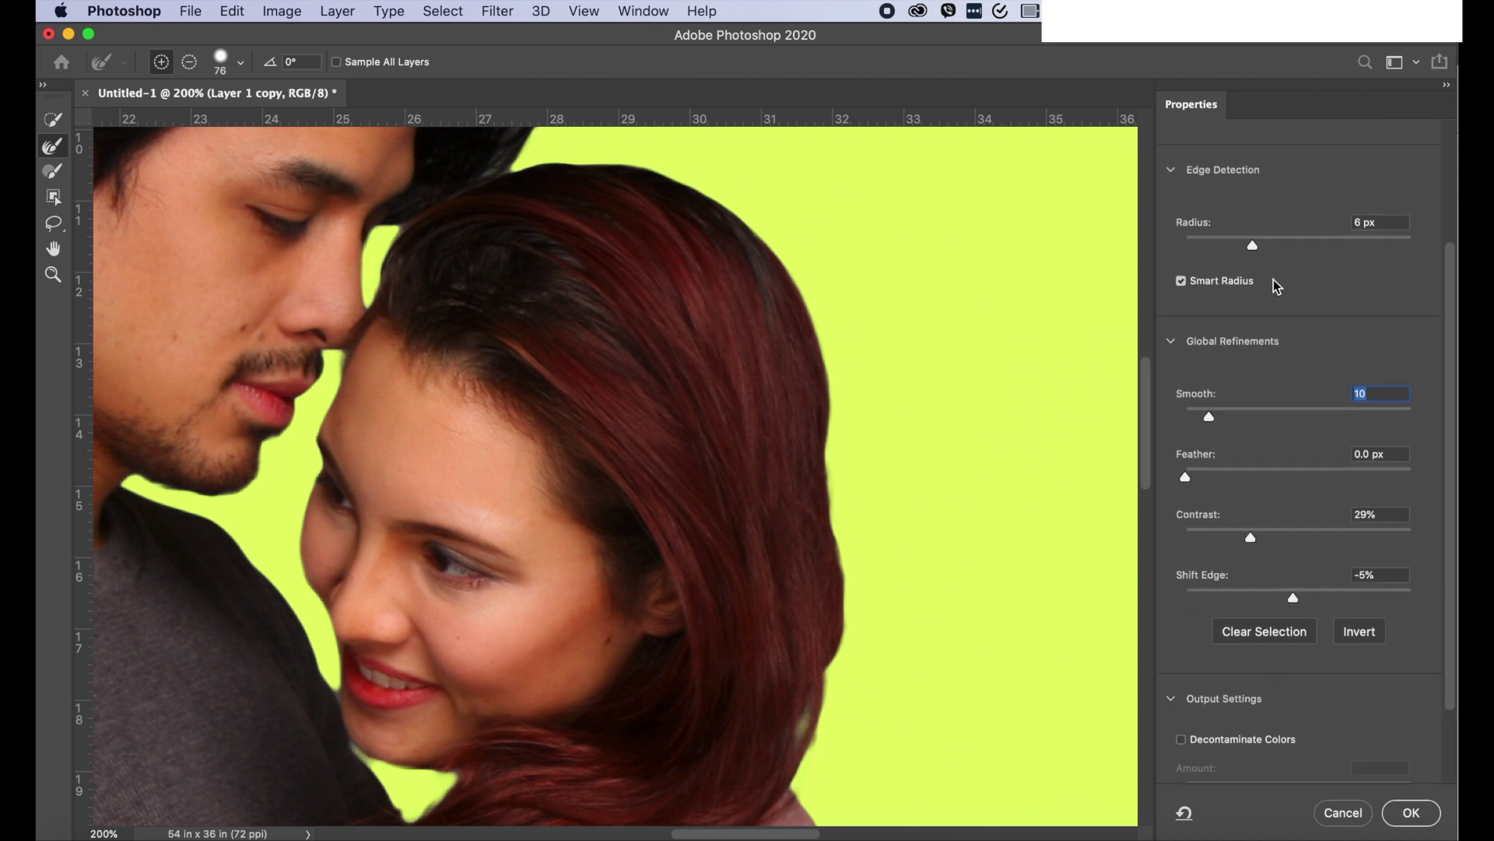
pyautogui.click(1282, 244)
pyautogui.write('32')
pyautogui.press('Return')
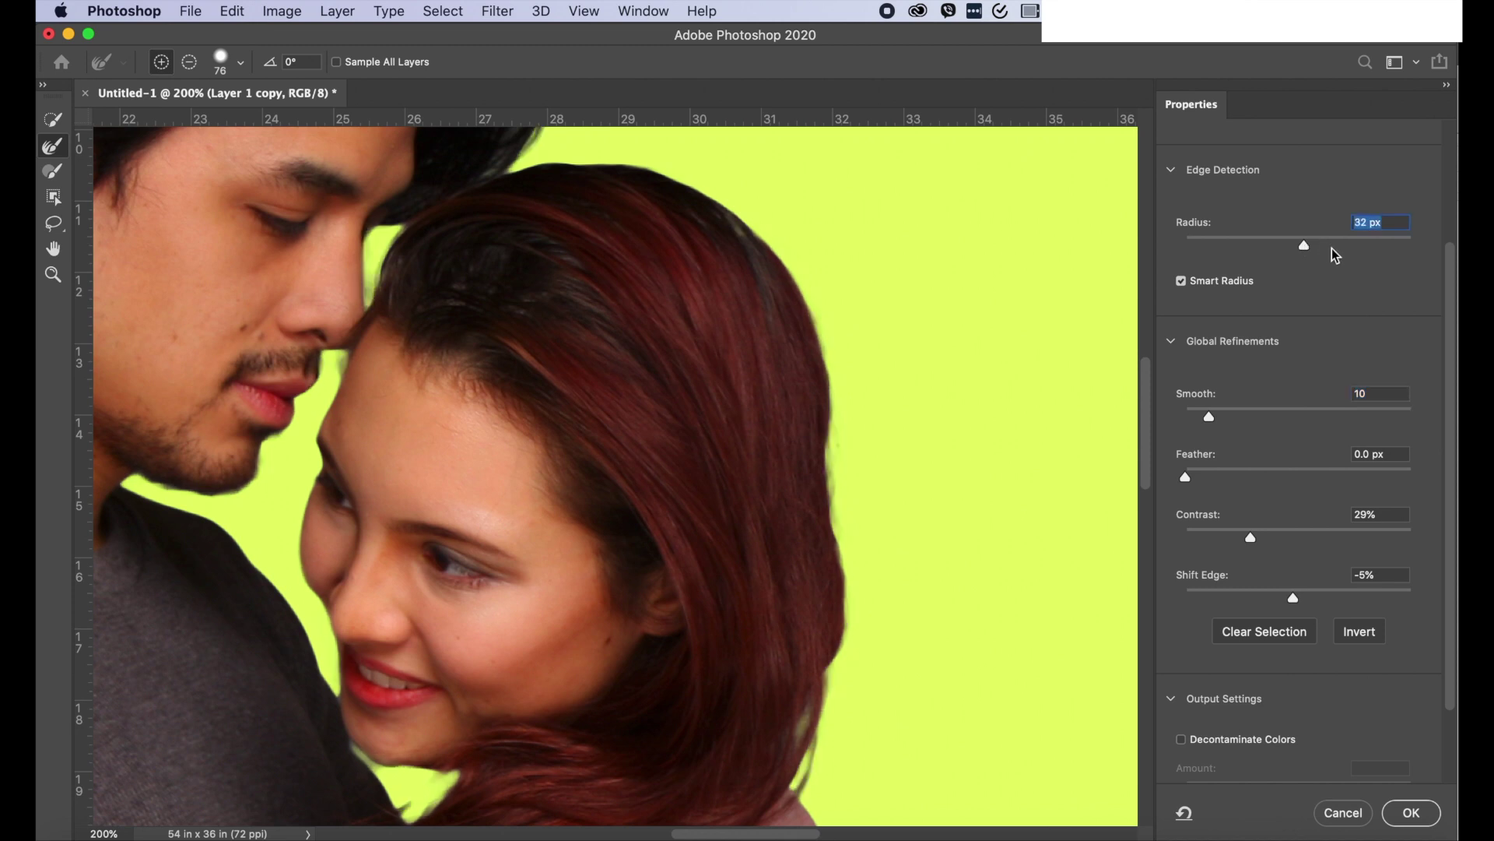
pyautogui.write('20')
pyautogui.press('Tab')
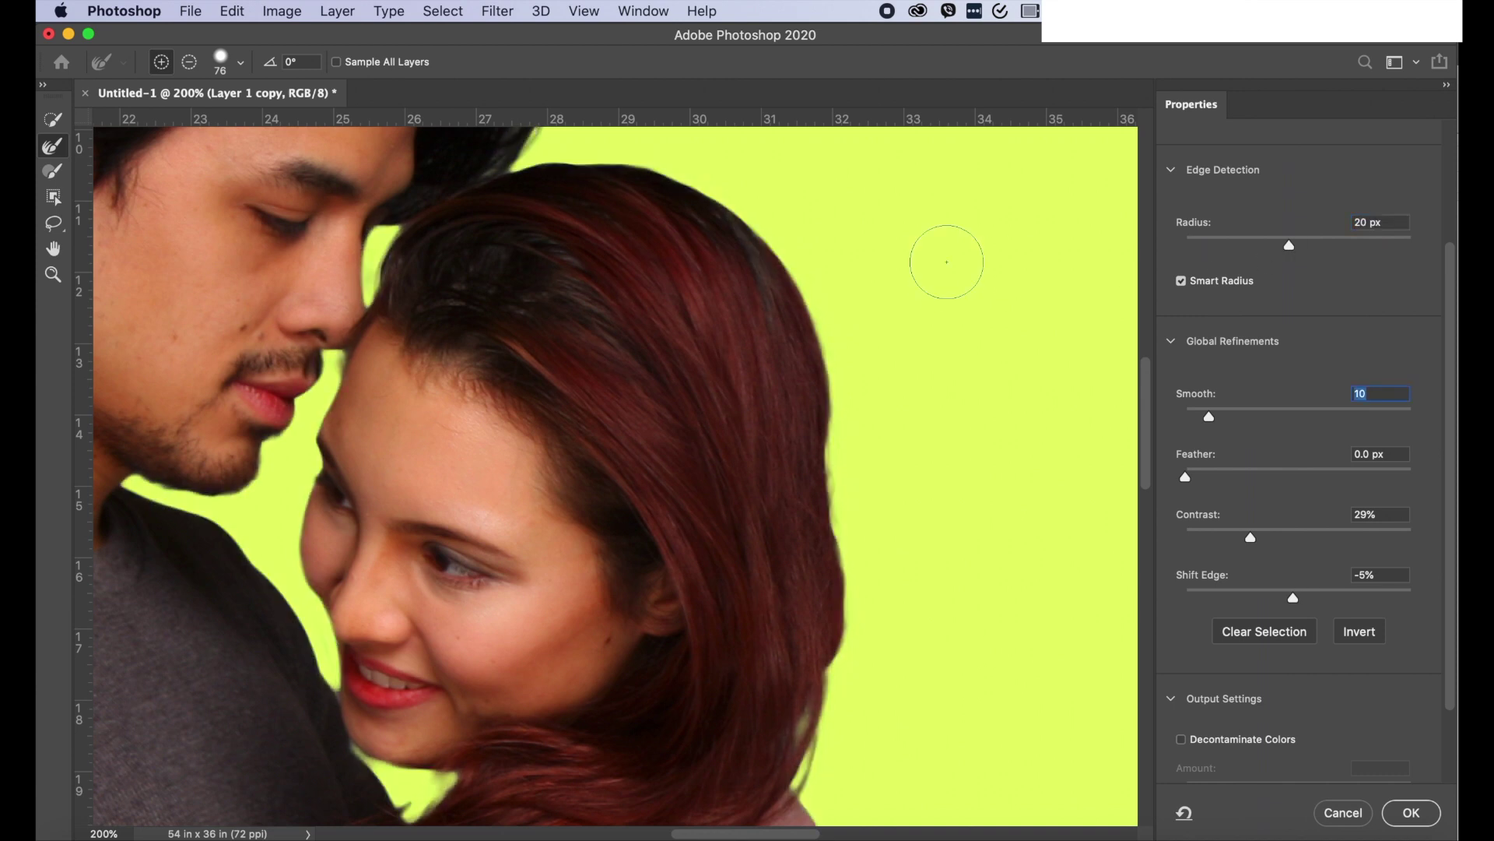
# - Set the Contrast to 20% and, after trying 1.7 px, the Feather to 0.2 px
pyautogui.scroll(2, 855, 413)
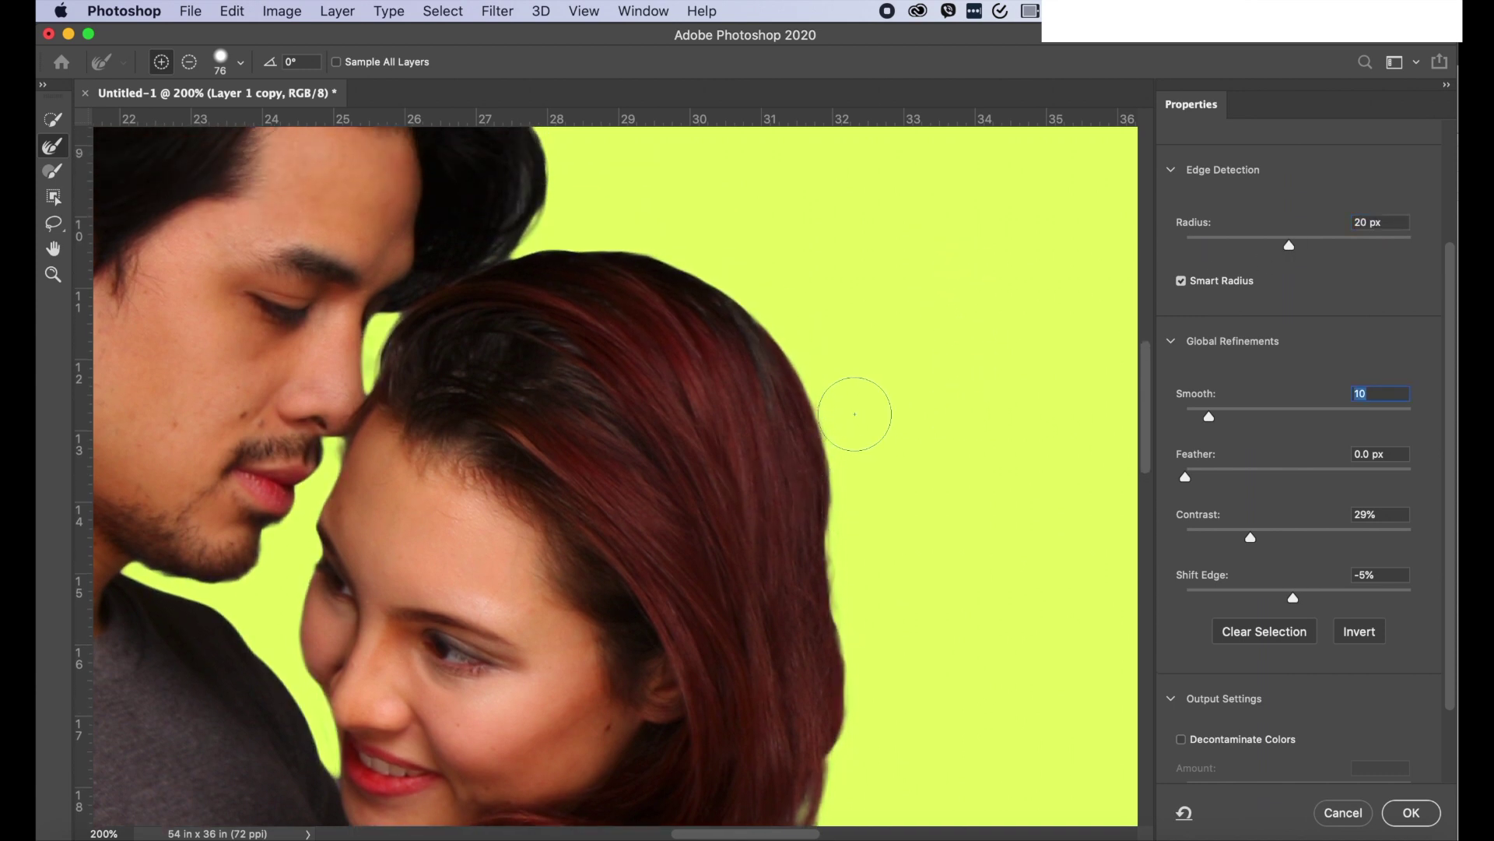
pyautogui.scroll(4, 855, 413)
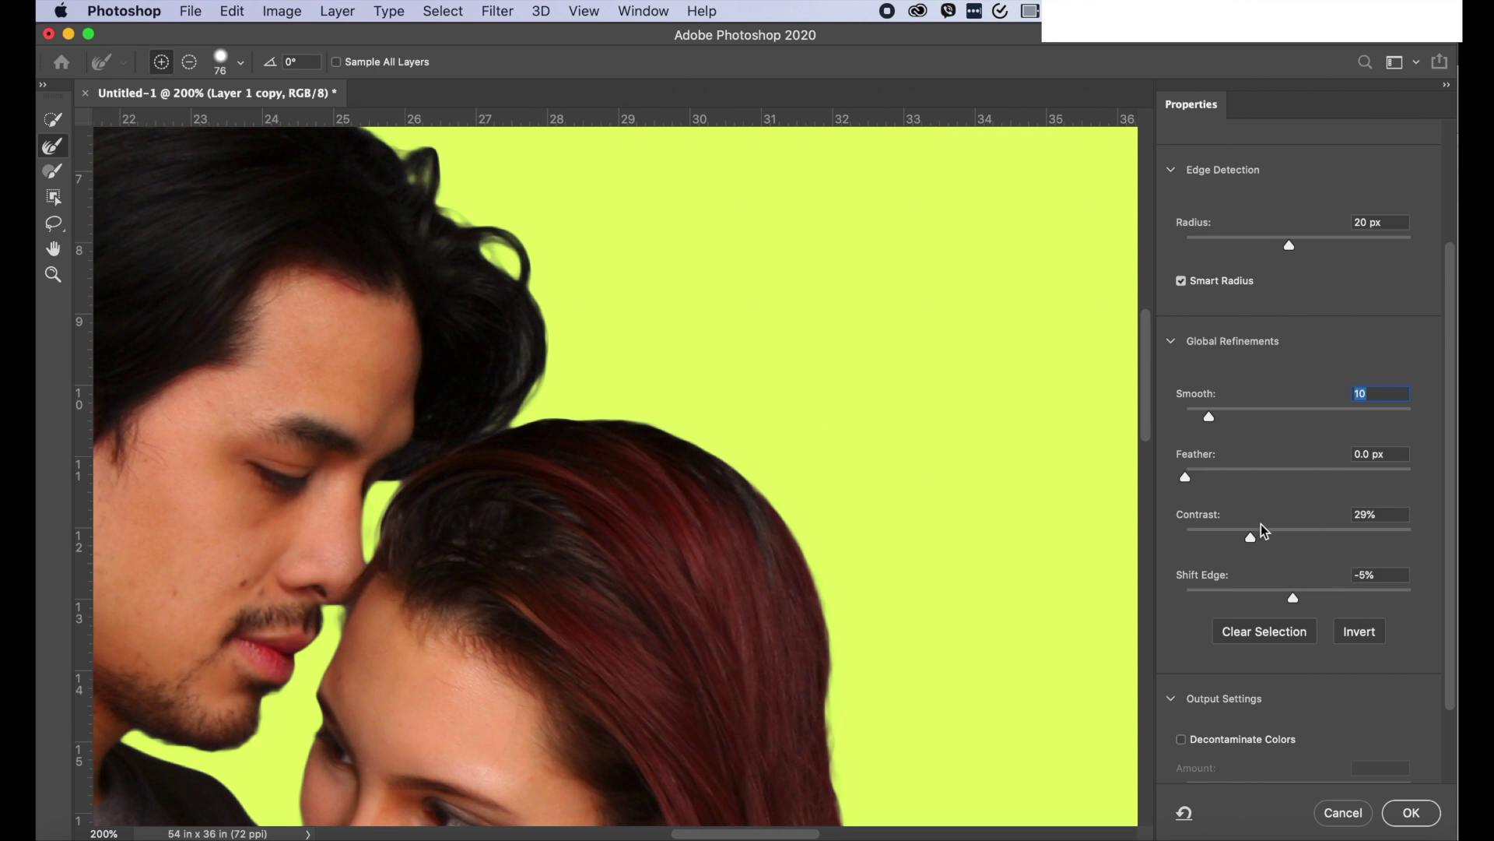
pyautogui.moveTo(1237, 537); pyautogui.dragTo(1233, 537)
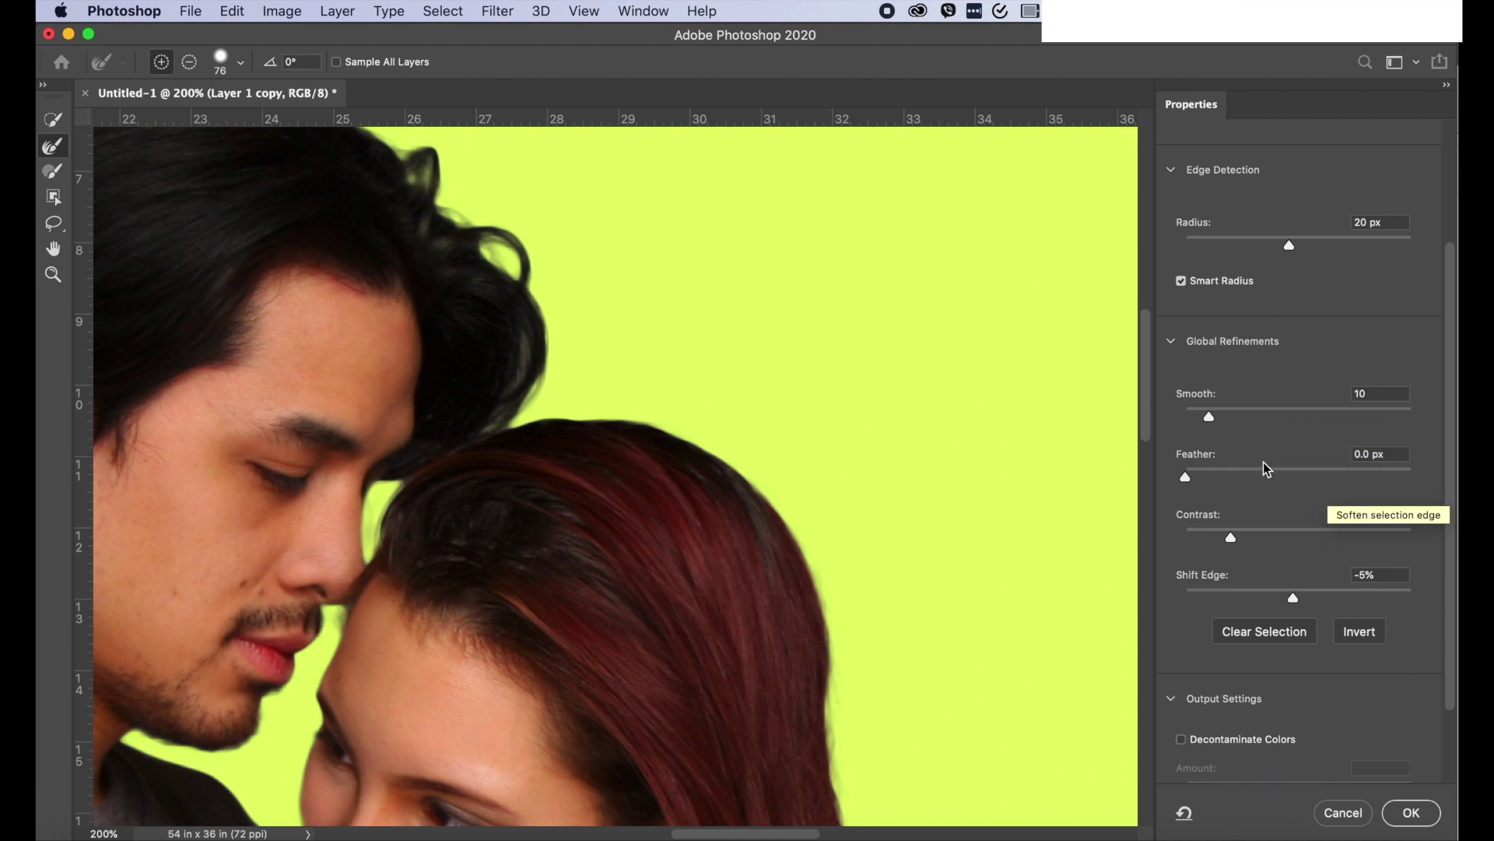
pyautogui.moveTo(1218, 471); pyautogui.dragTo(1206, 476)
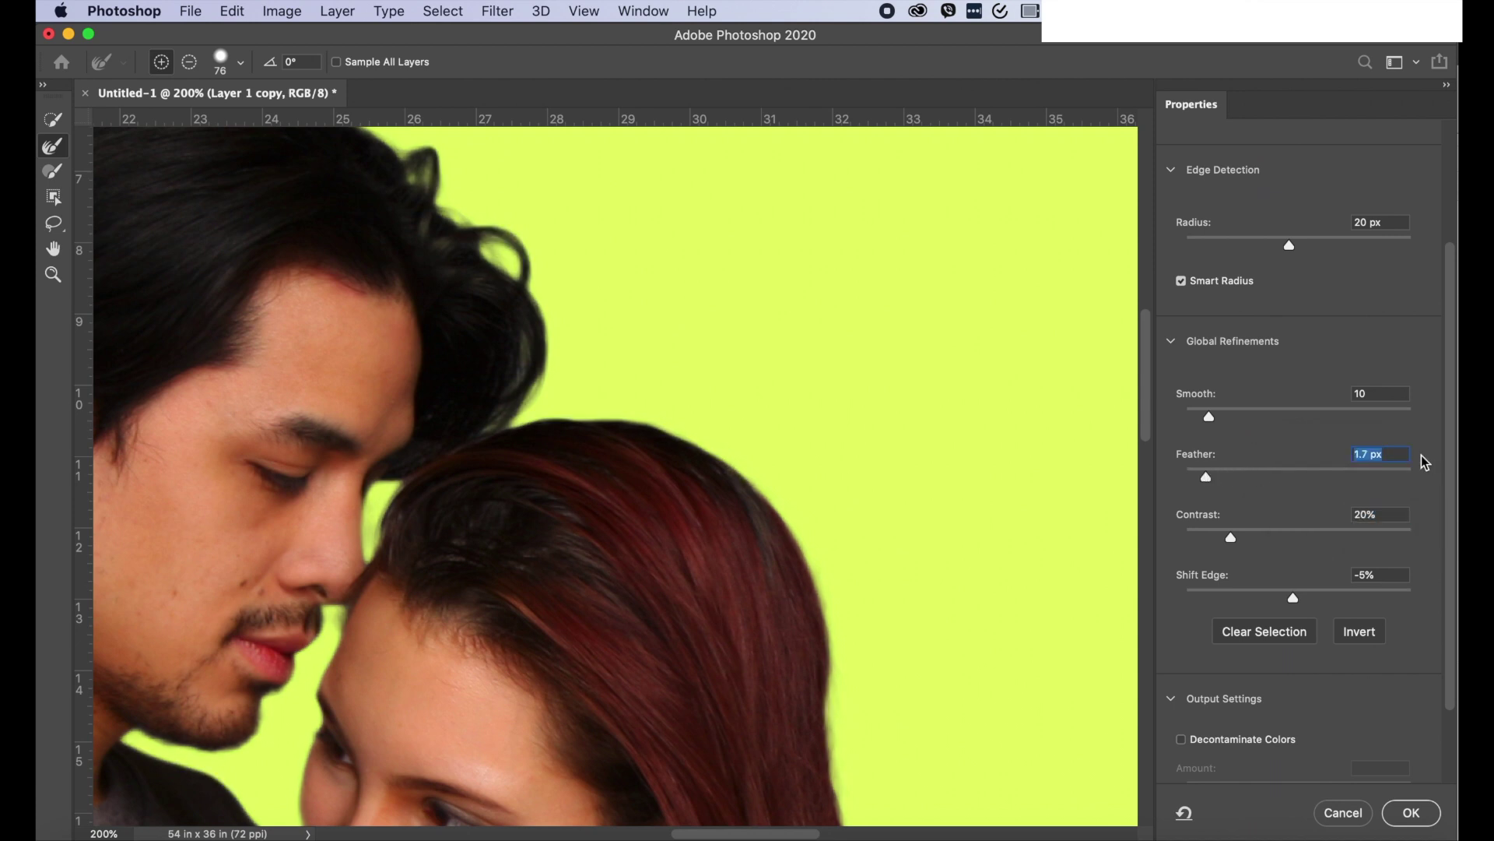
pyautogui.scroll(-5, 891, 512)
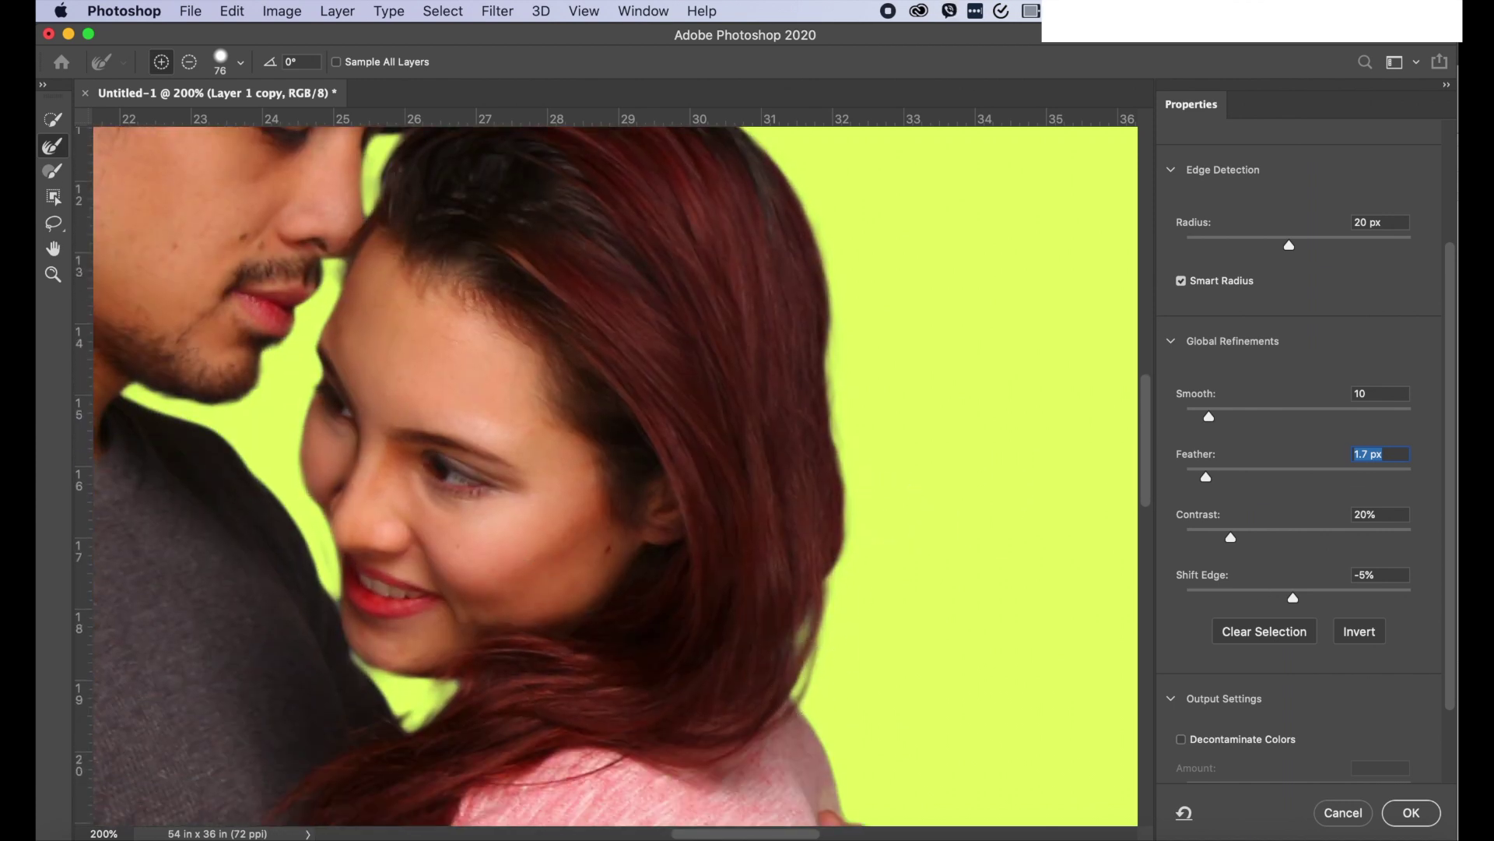
pyautogui.click(1189, 470)
# - Refine the mask edge around the man's curls above his forehead with the Refine Edge Brush
pyautogui.scroll(3, 883, 521)
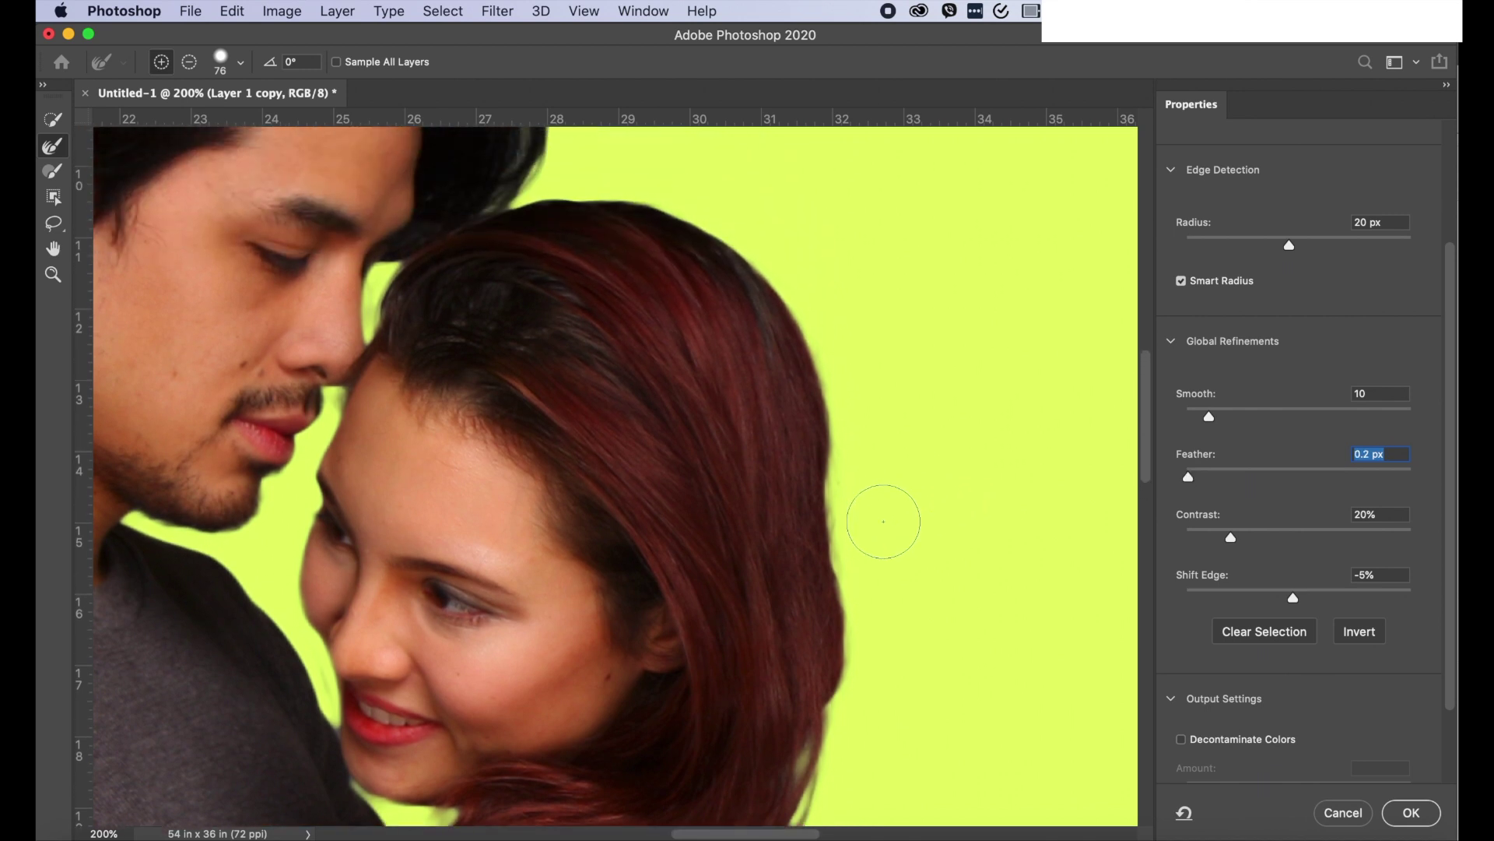
pyautogui.scroll(3, 600, 319)
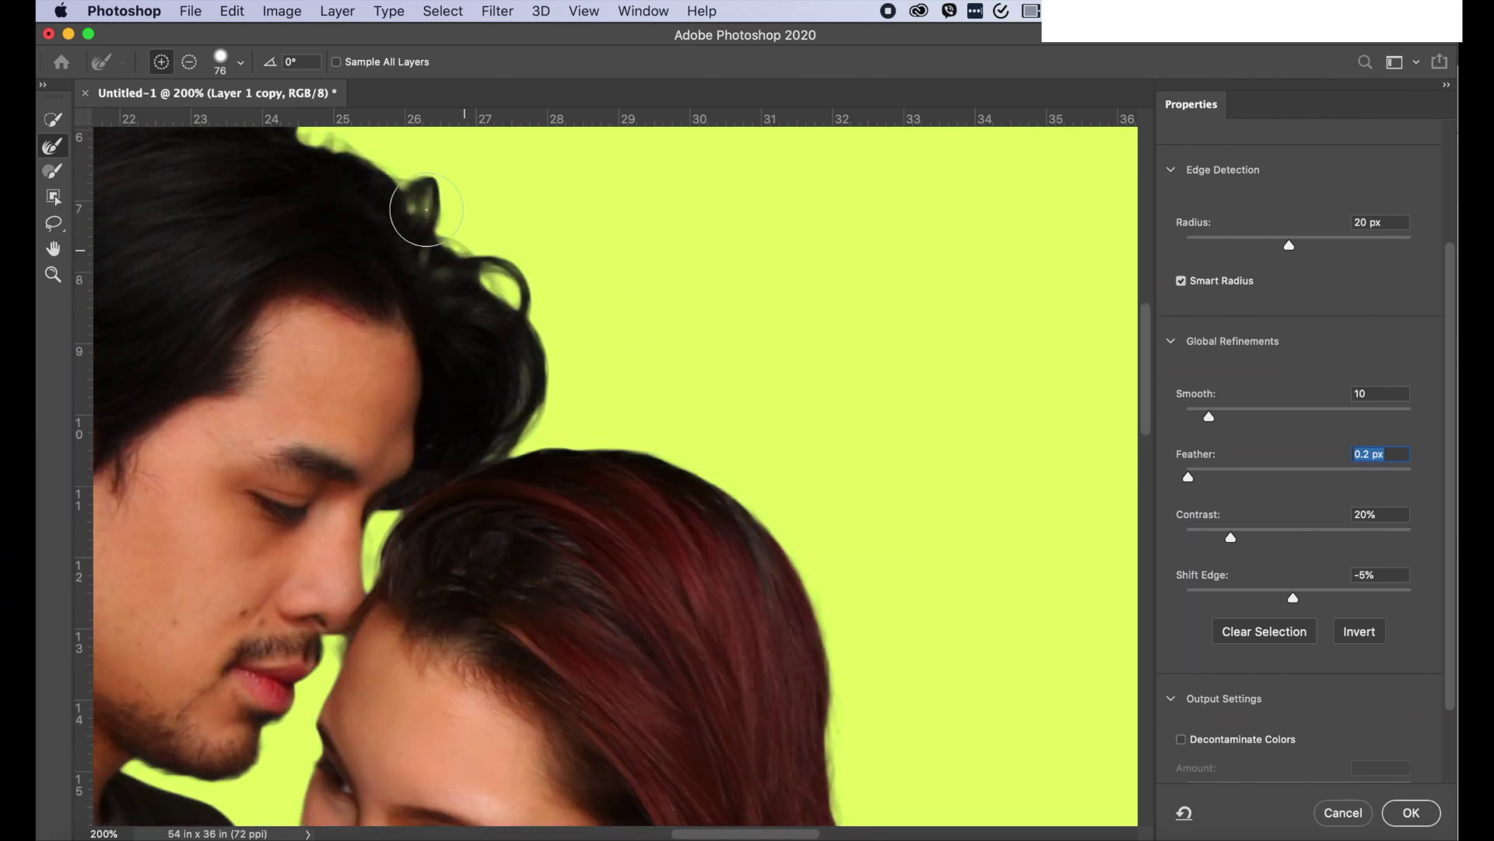
pyautogui.moveTo(451, 224)
pyautogui.mouseDown()
pyautogui.moveTo(509, 268)
pyautogui.moveTo(525, 316)
pyautogui.moveTo(500, 433)
pyautogui.mouseUp()
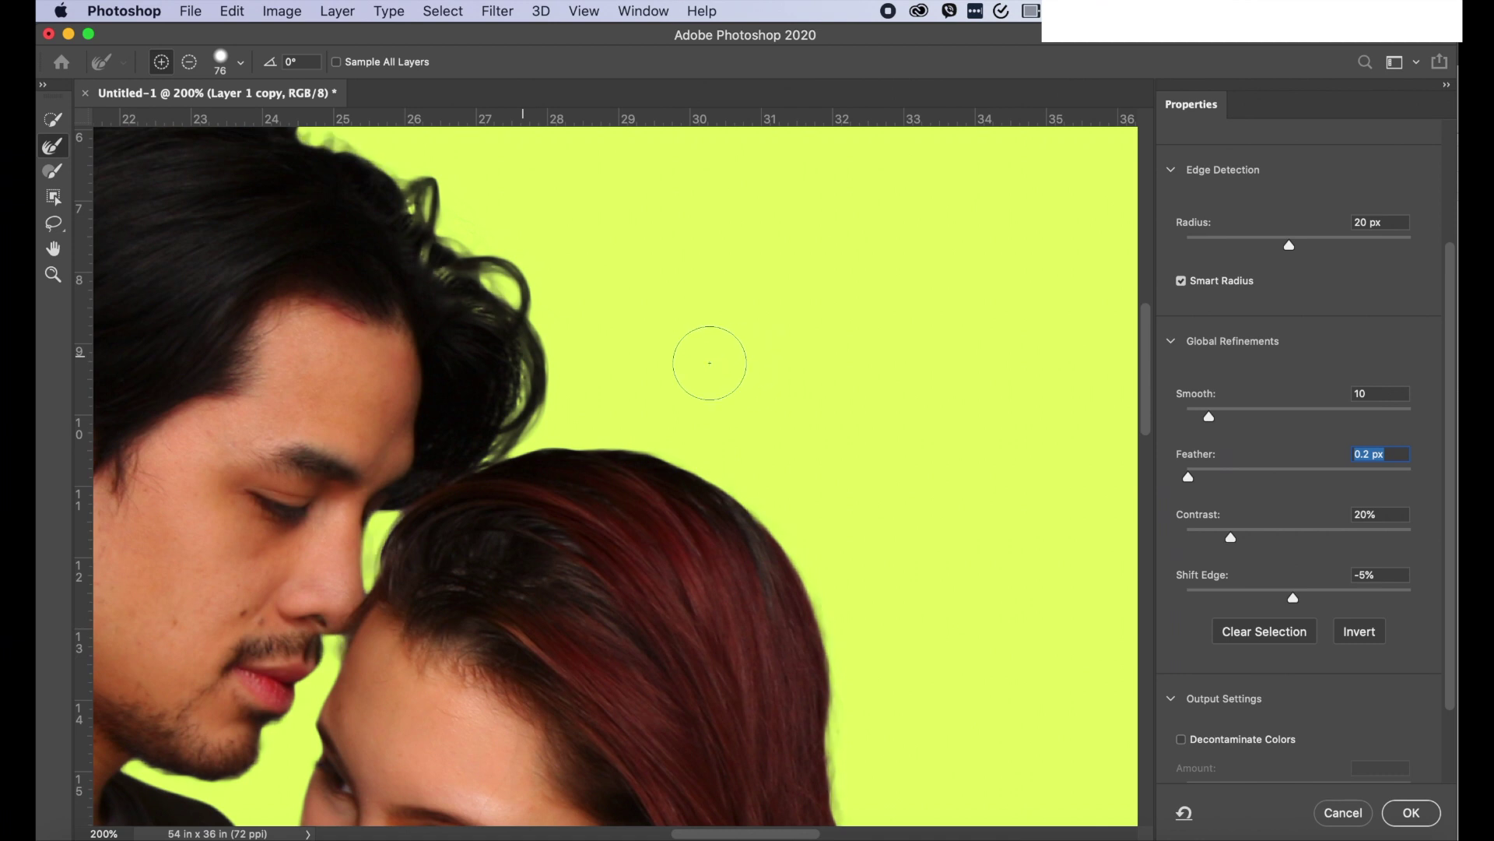
# - Enlarge the Refine Edge Brush to 108 px and paint the man's hair edge across the crown and down the back of his head
pyautogui.hscroll(-5, 701, 354)
pyautogui.scroll(3, 701, 362)
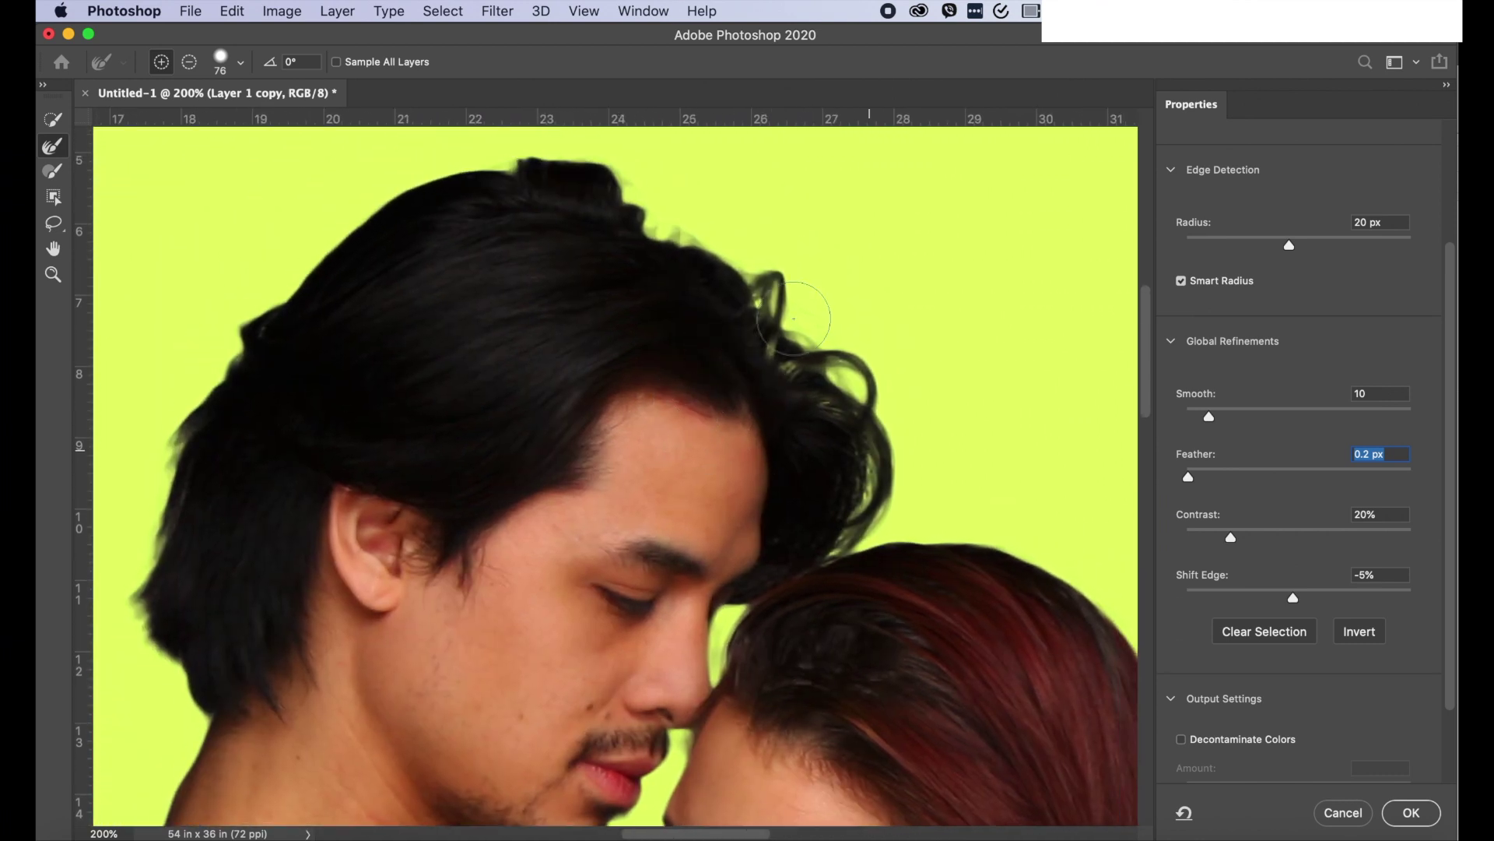
pyautogui.rightClick(815, 331)
pyautogui.click(928, 354)
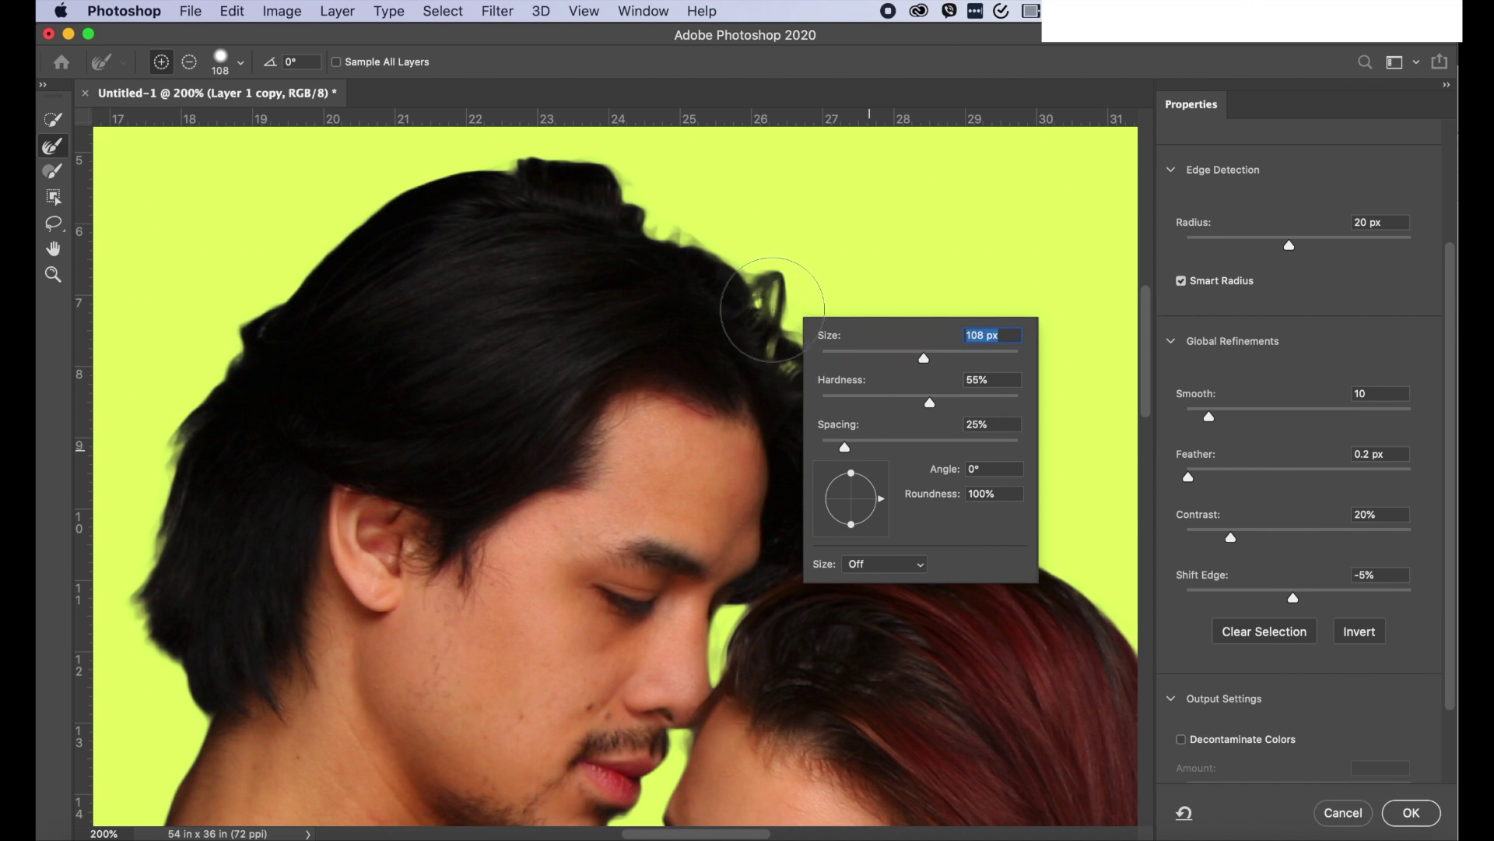
pyautogui.press('Return')
pyautogui.moveTo(496, 159); pyautogui.dragTo(459, 173)
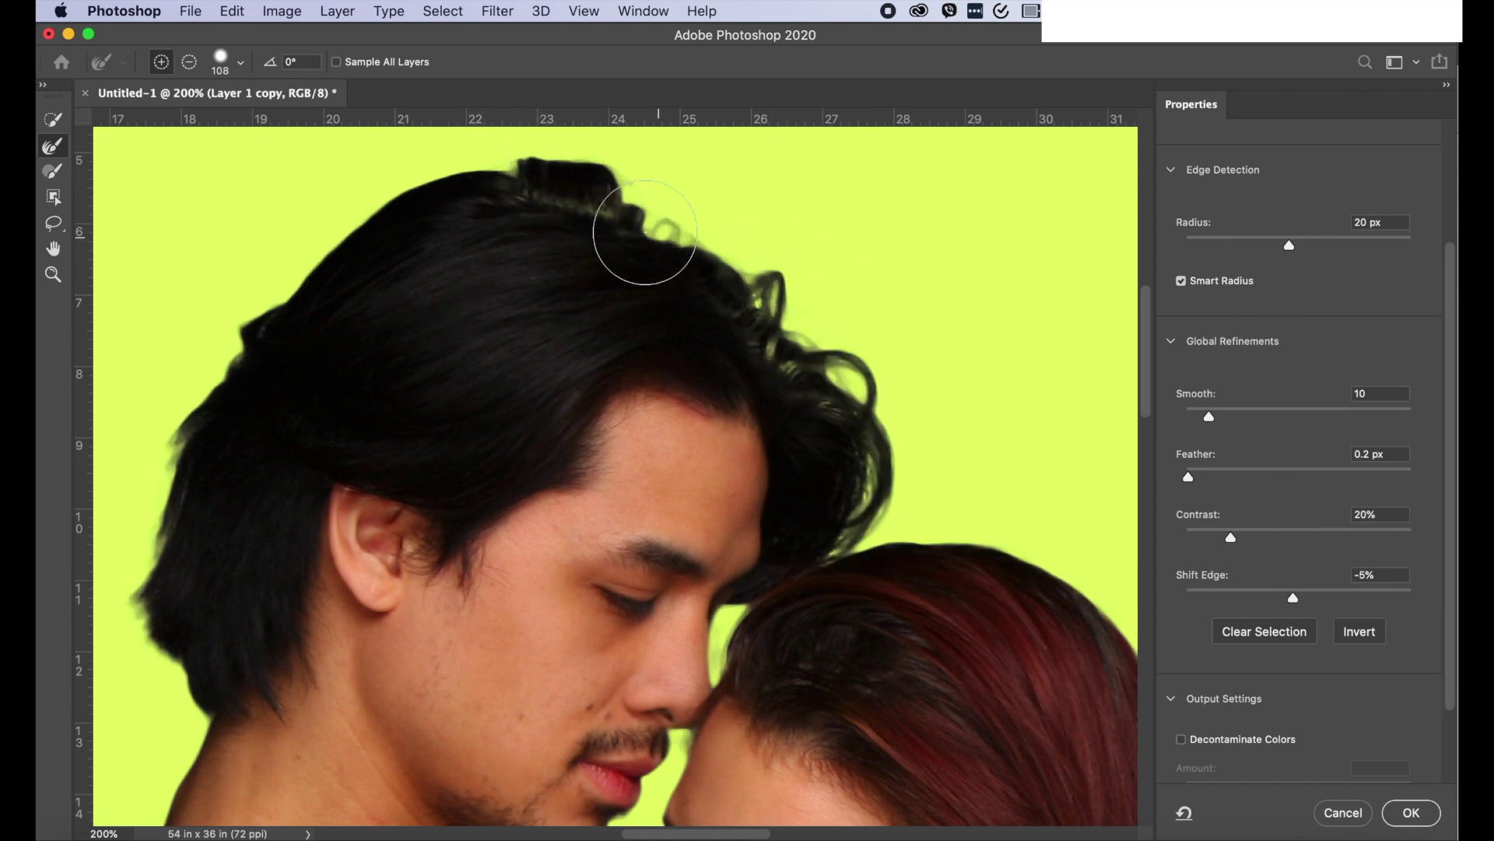
pyautogui.moveTo(563, 195); pyautogui.dragTo(524, 190)
pyautogui.moveTo(193, 381); pyautogui.dragTo(170, 684)
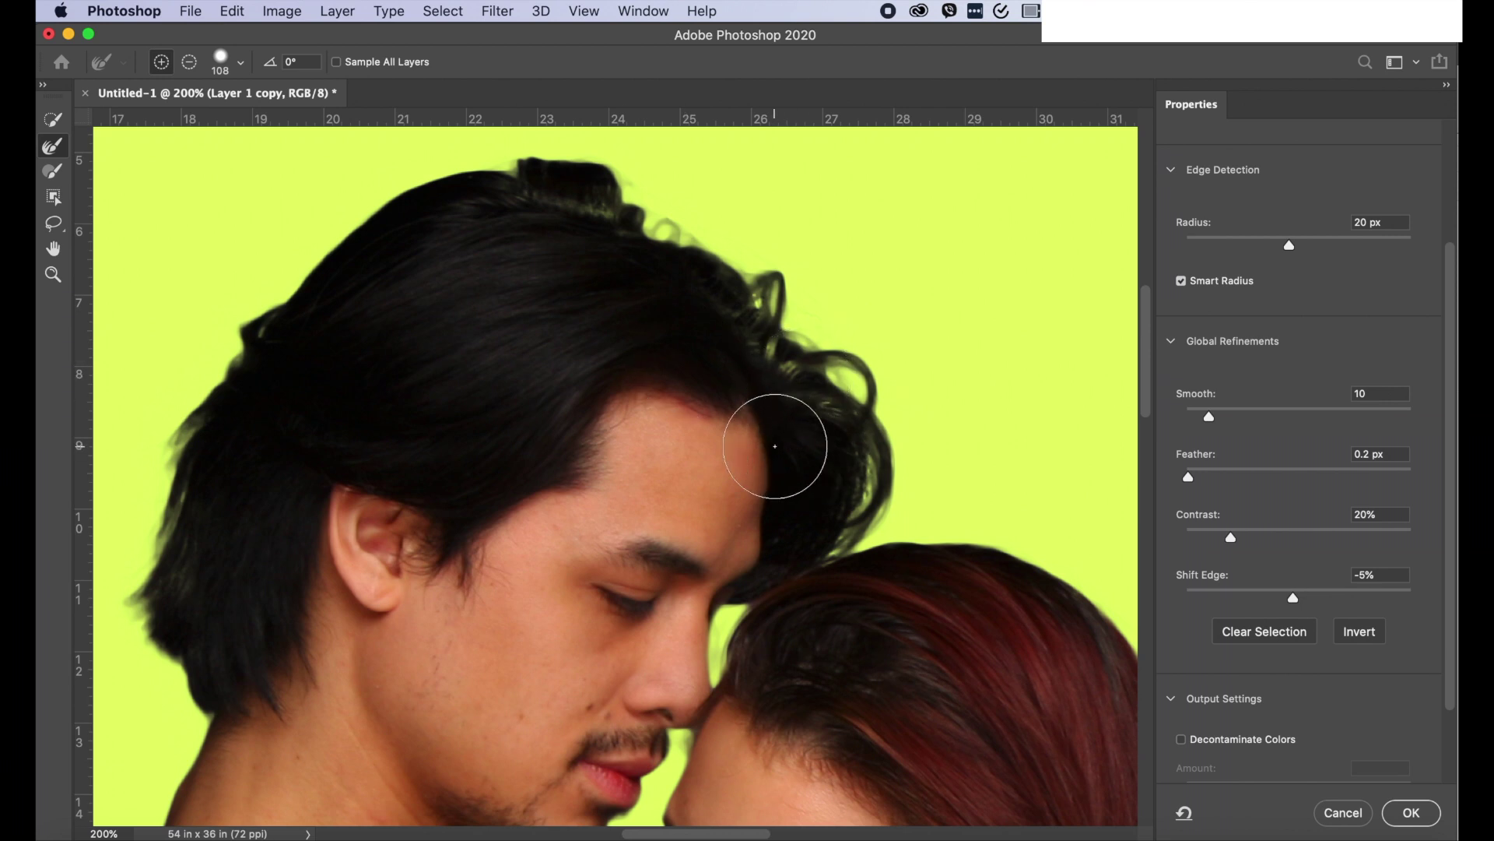
# - Paint the Refine Edge Brush along the man's back edge, from the collar and sleeve down past the woman's hand to his waist
pyautogui.scroll(-5, 642, 440)
pyautogui.hscroll(-5, 467, 545)
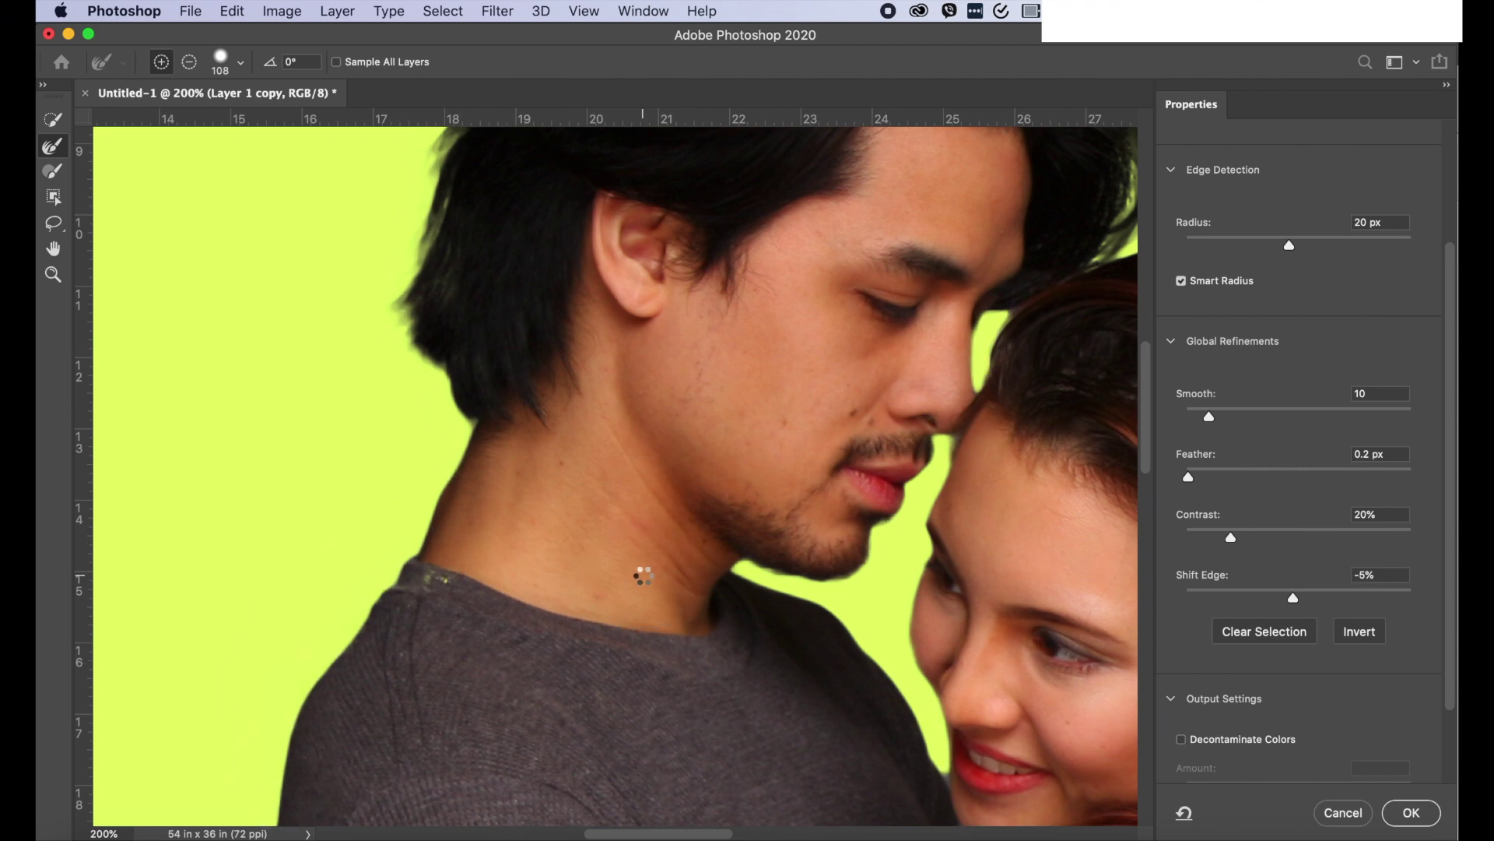
pyautogui.scroll(-10, 500, 570)
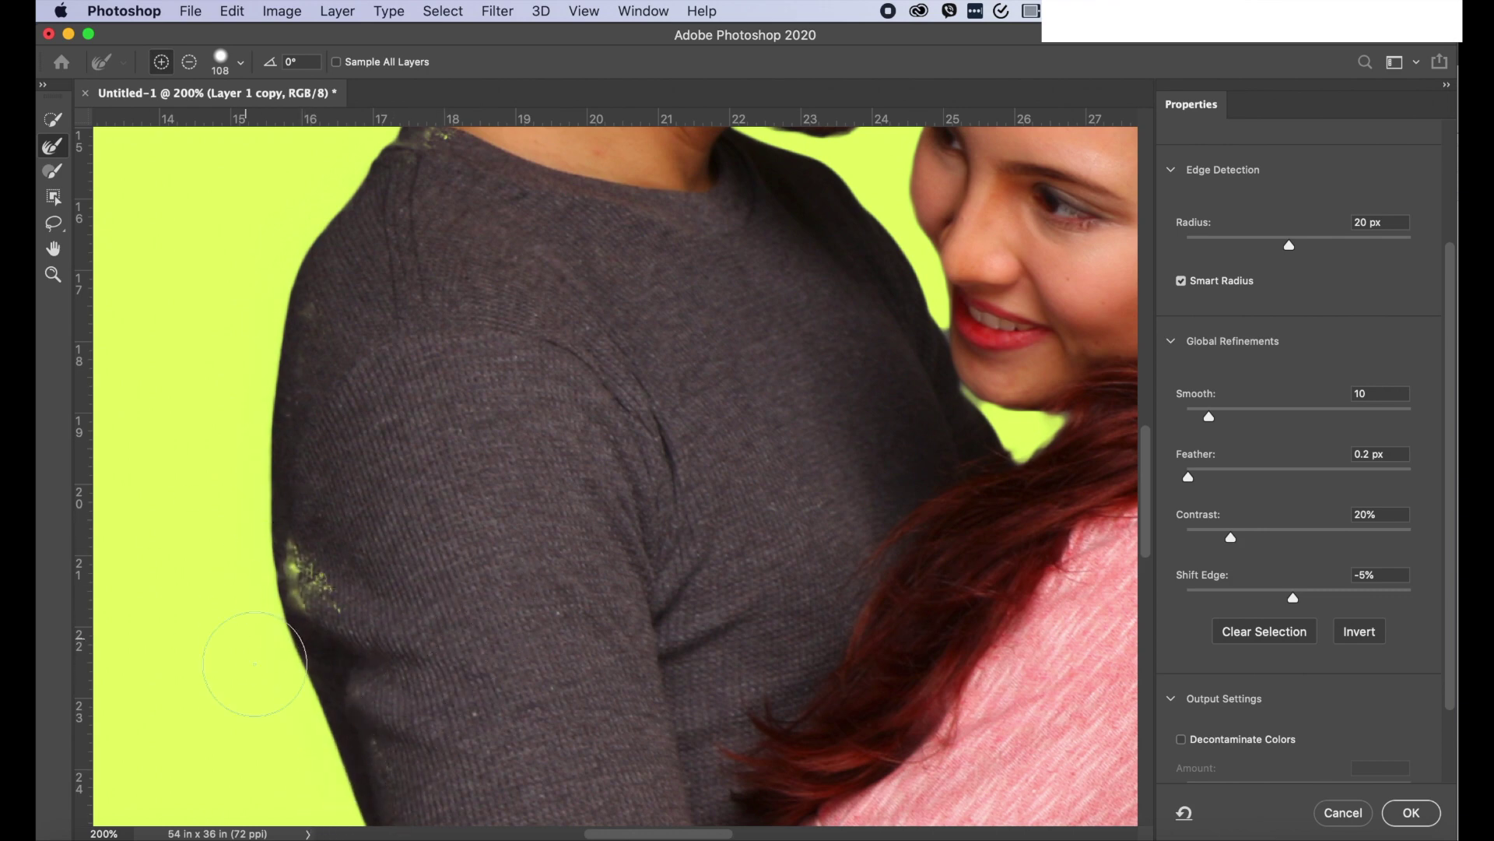
pyautogui.scroll(-7, 432, 673)
pyautogui.scroll(-1, 437, 678)
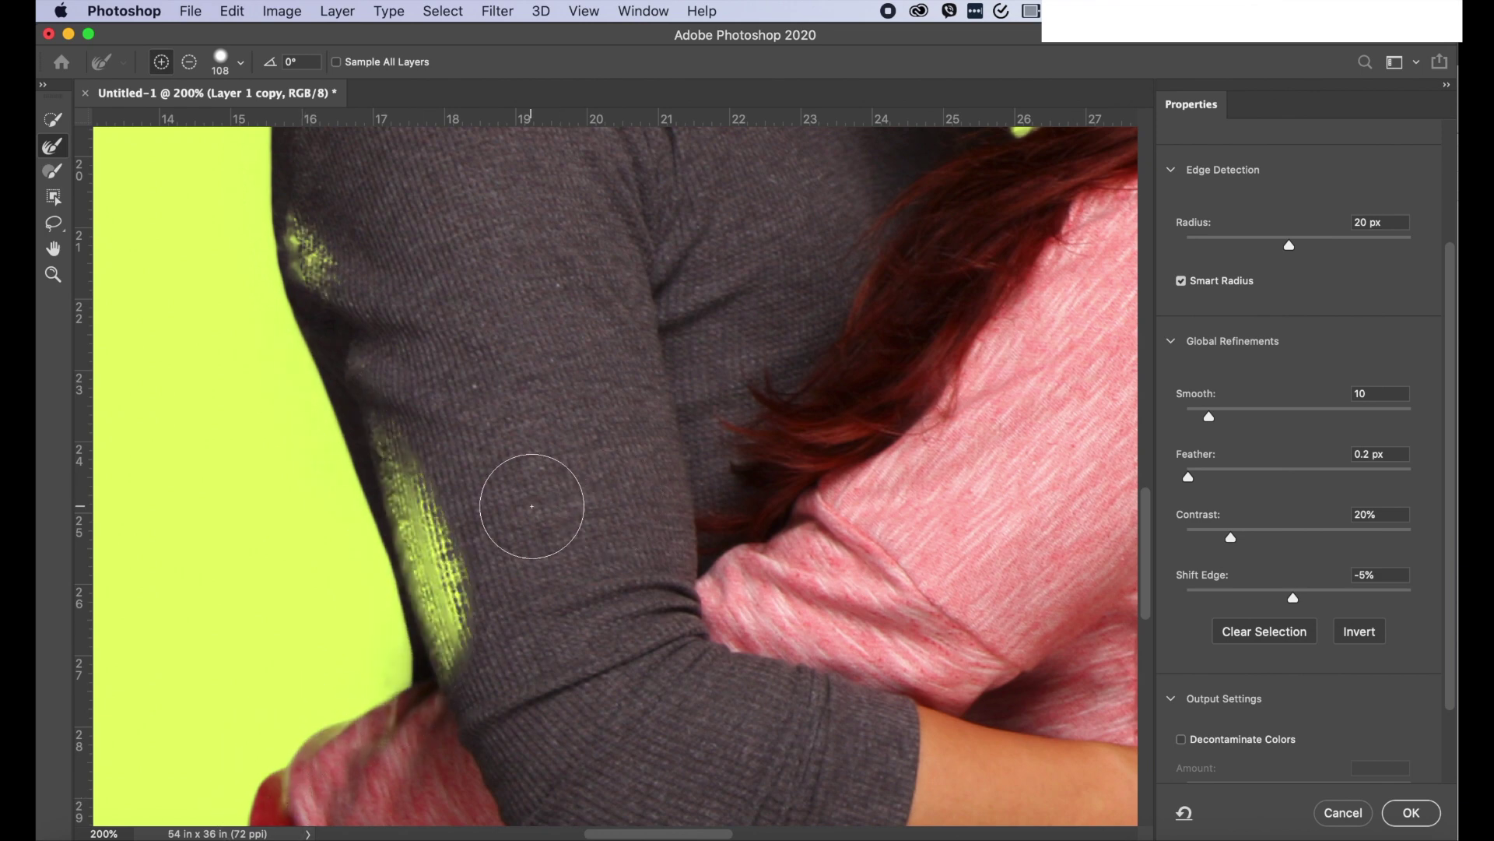
pyautogui.scroll(-15, 534, 502)
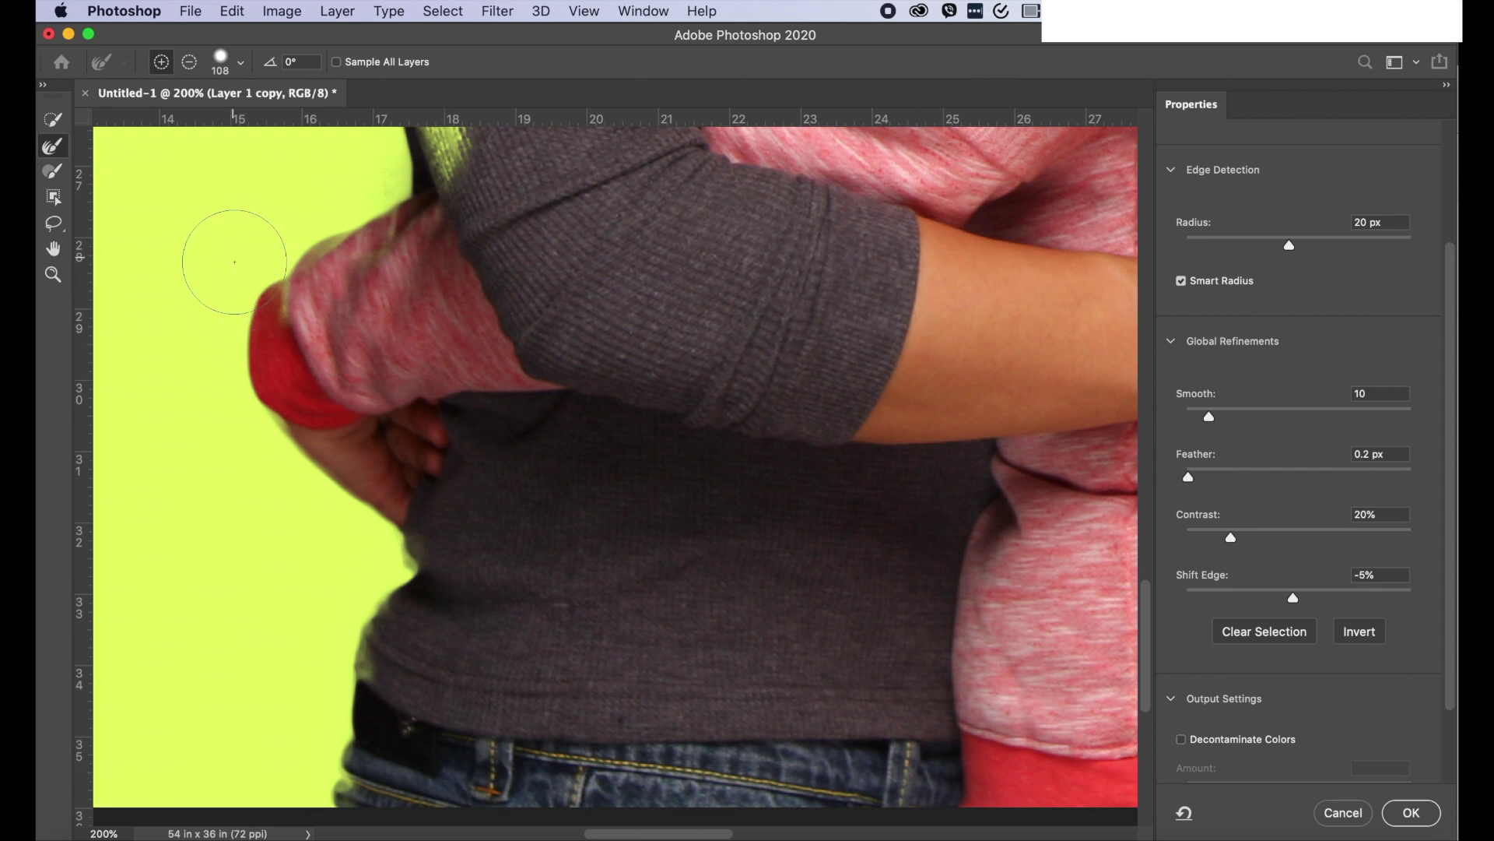
pyautogui.moveTo(324, 434)
pyautogui.mouseDown()
pyautogui.moveTo(400, 551)
pyautogui.moveTo(351, 761)
pyautogui.moveTo(397, 743)
pyautogui.mouseUp()
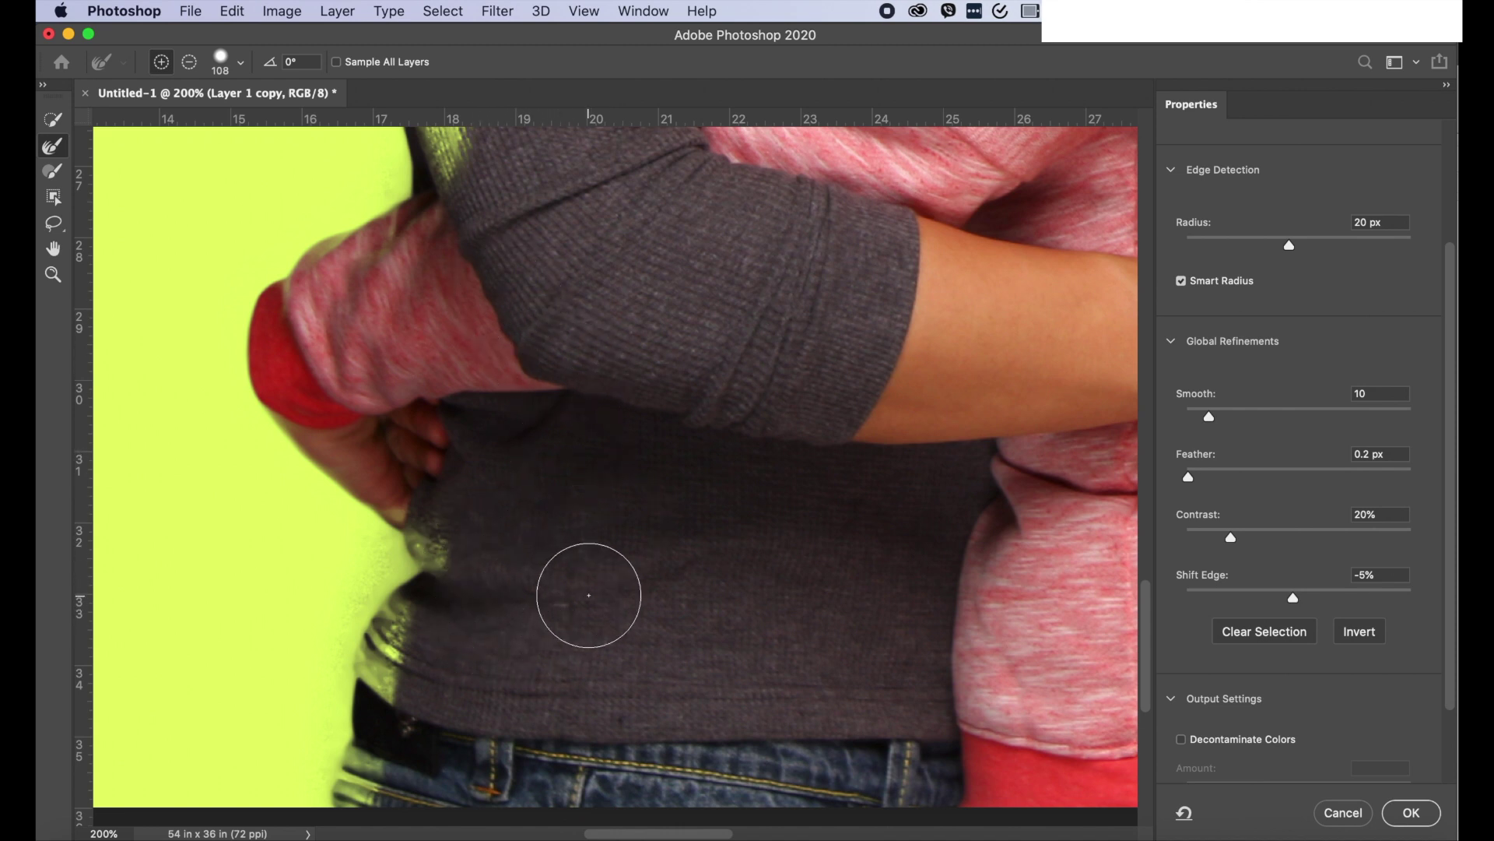
# - Compare a Contrast of 29% on the waist and the man's hair, and set it to 21%
pyautogui.hscroll(1, 576, 595)
pyautogui.hscroll(1, 588, 594)
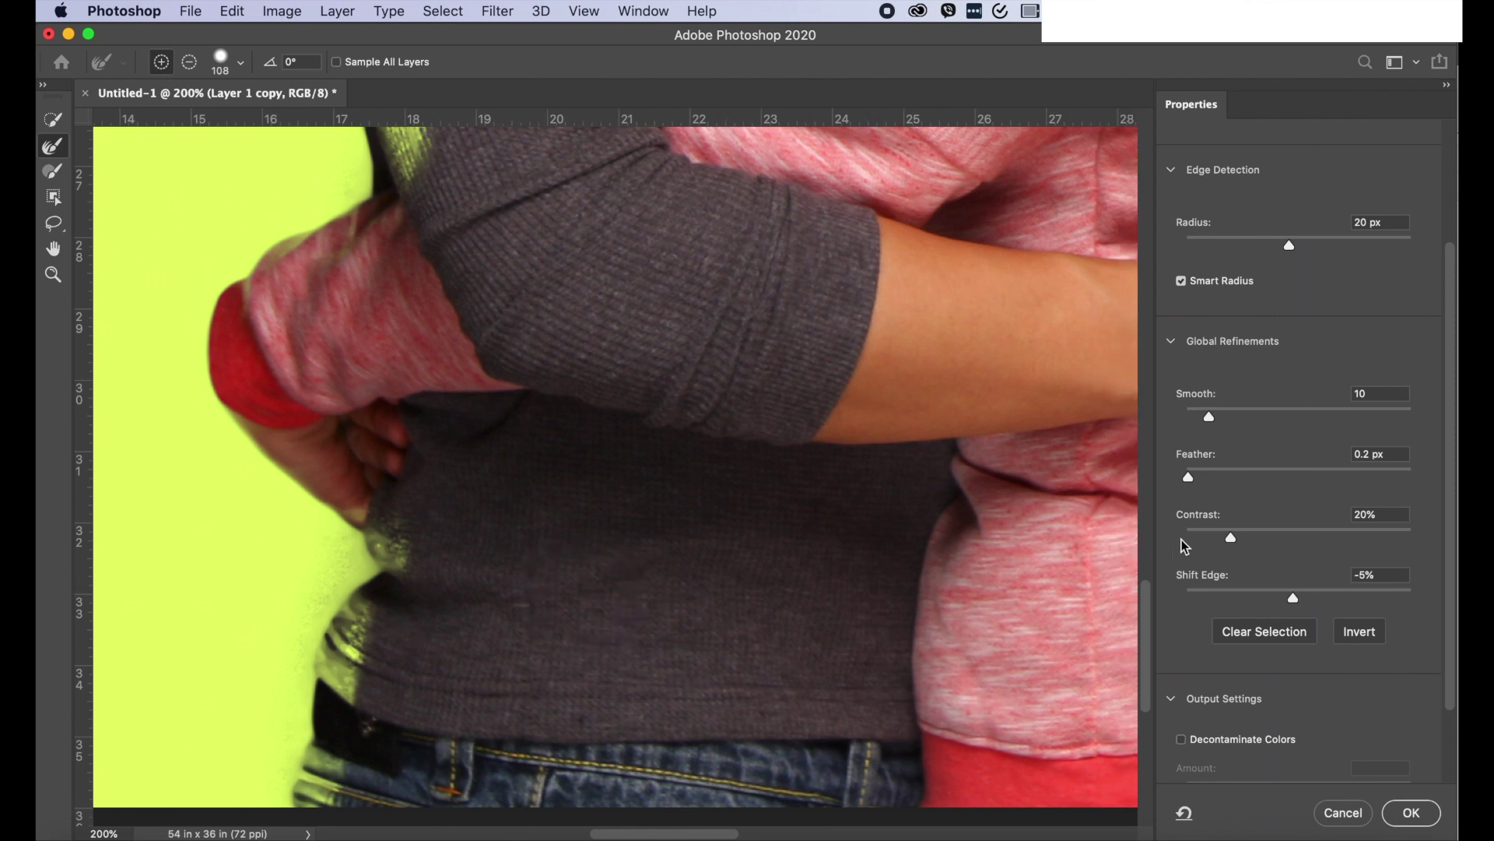
pyautogui.click(1251, 531)
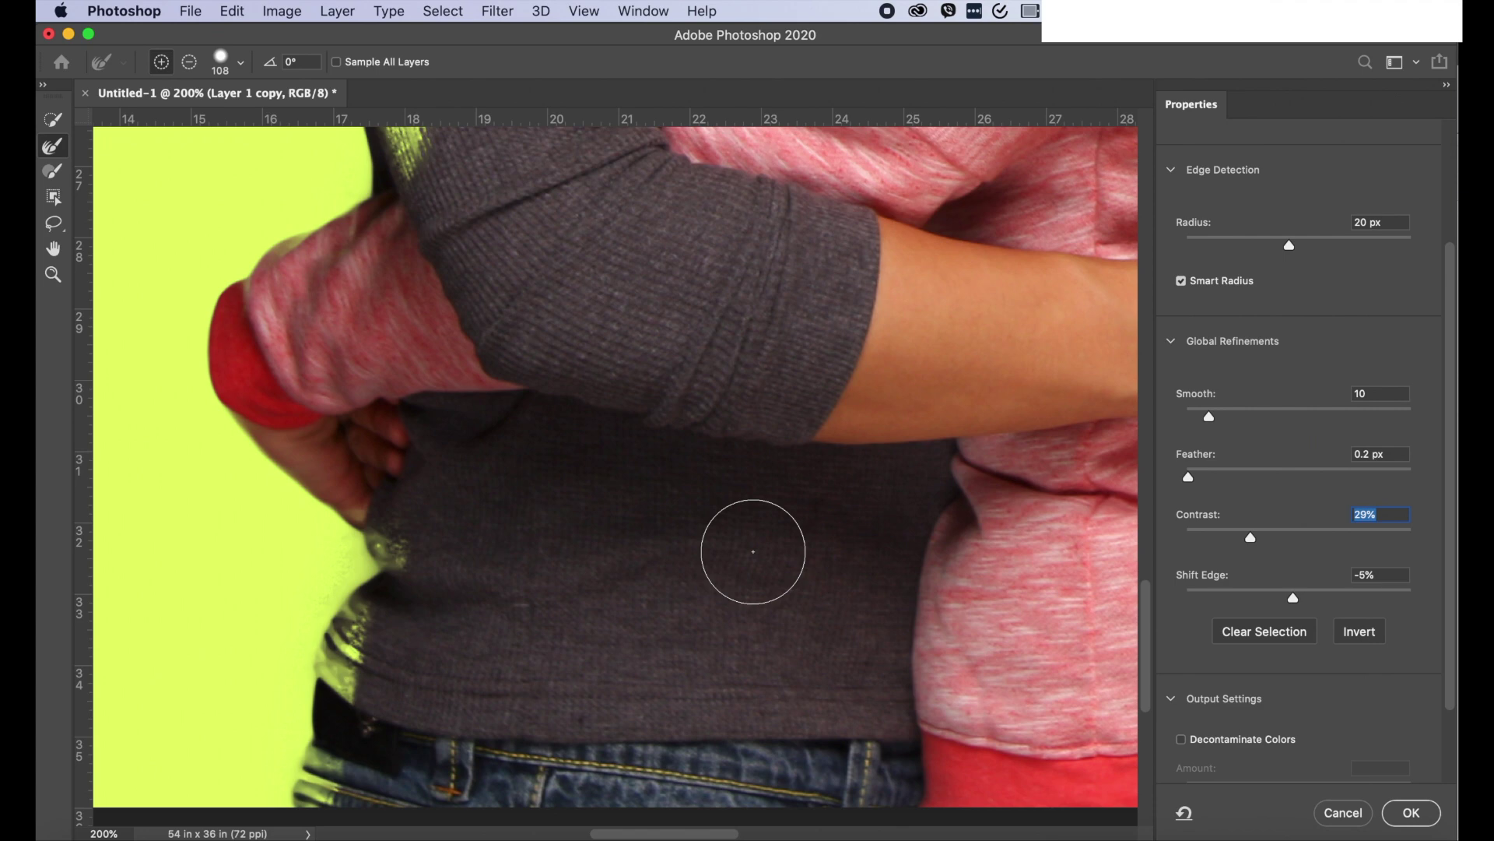
pyautogui.scroll(20, 773, 467)
pyautogui.scroll(4, 779, 470)
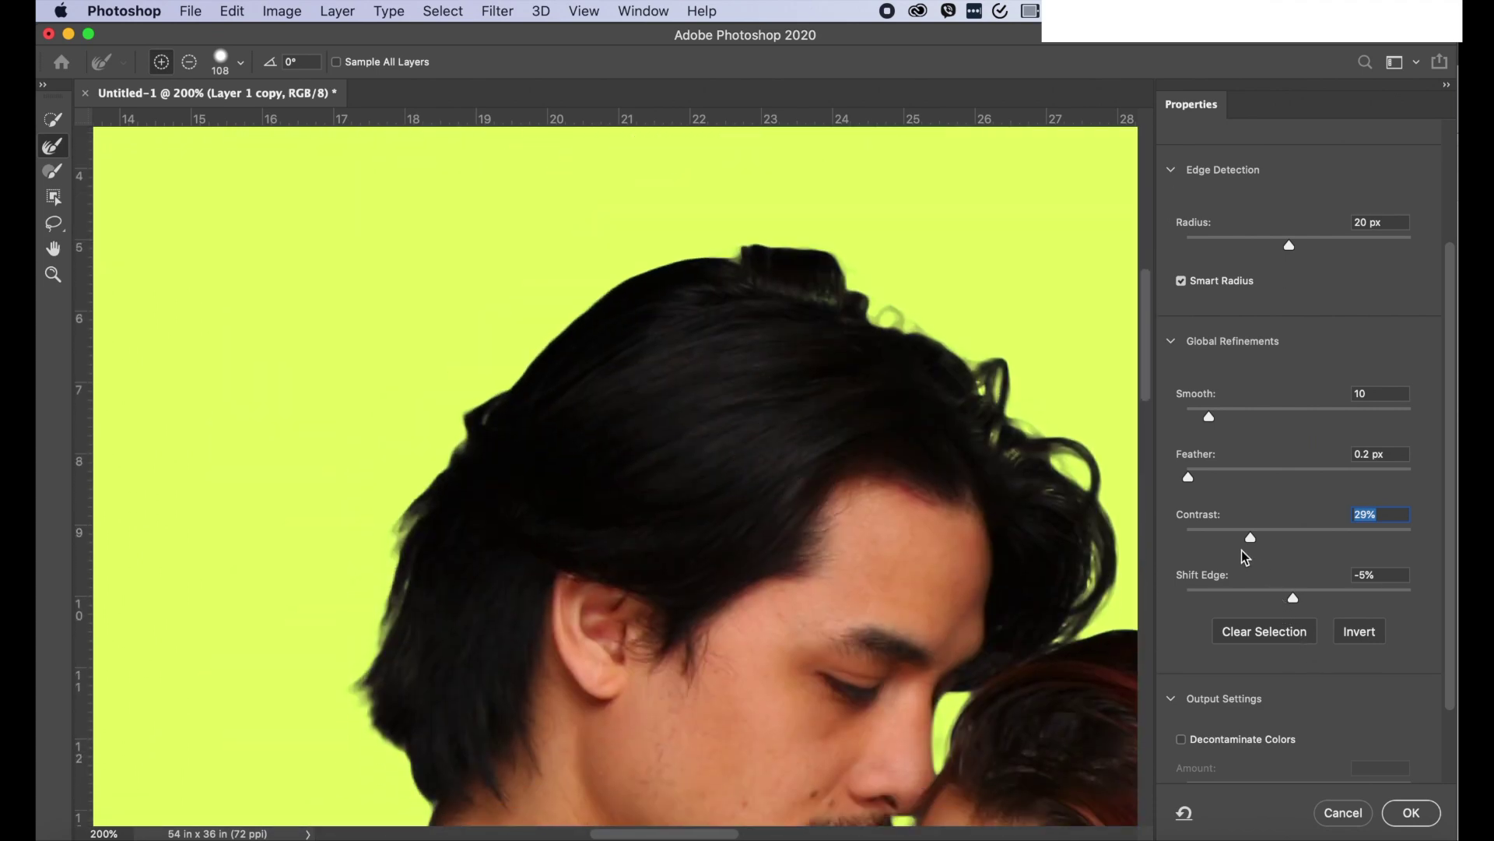
pyautogui.moveTo(1239, 538); pyautogui.dragTo(1233, 530)
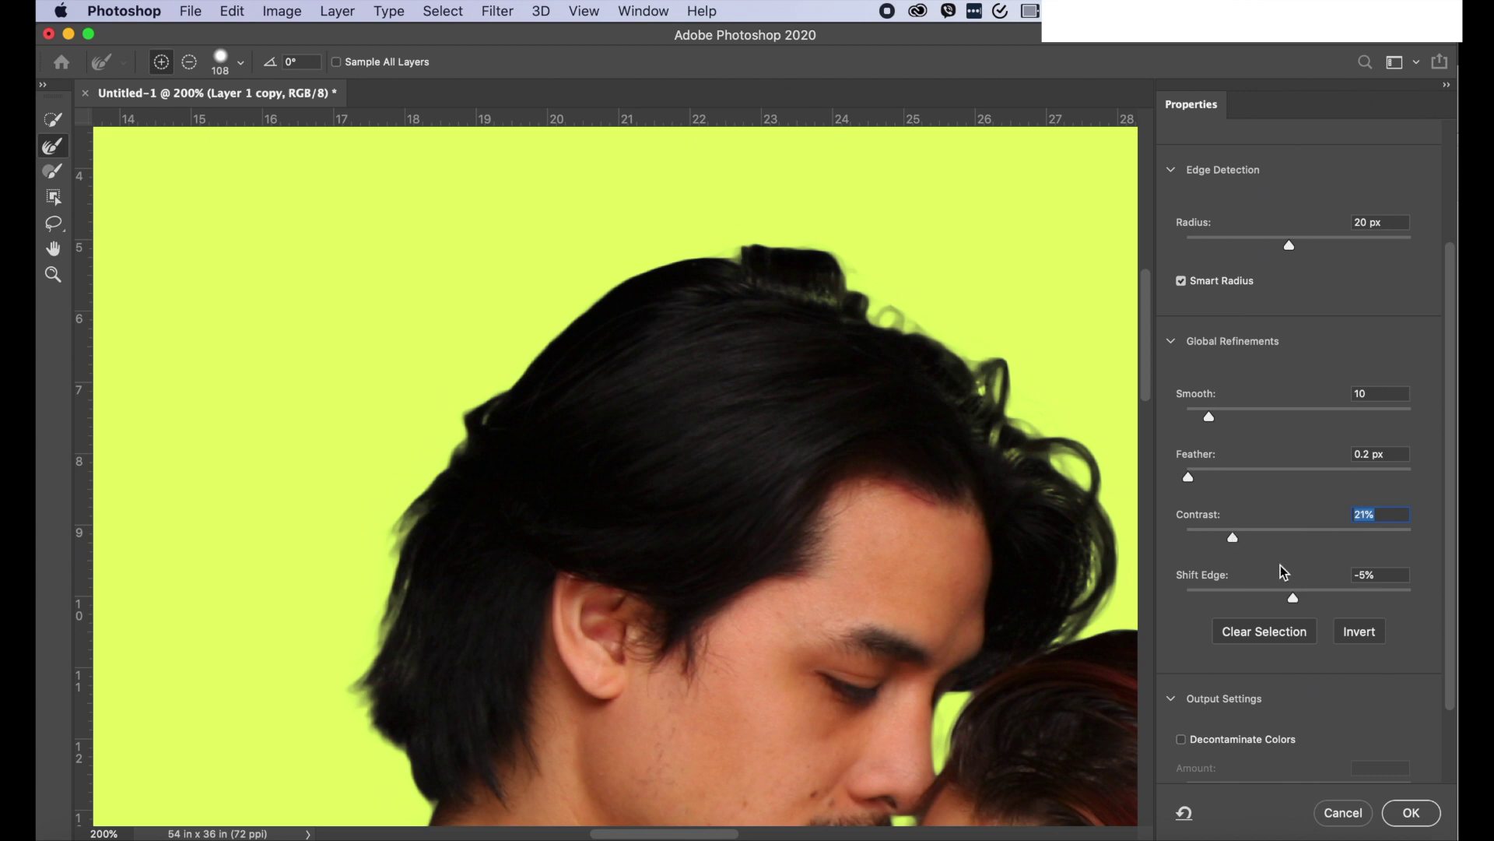
# - Paint the Refine Edge Brush over the woman's front hairline and along the man's brow, nose, mouth and chin
pyautogui.hscroll(5, 968, 572)
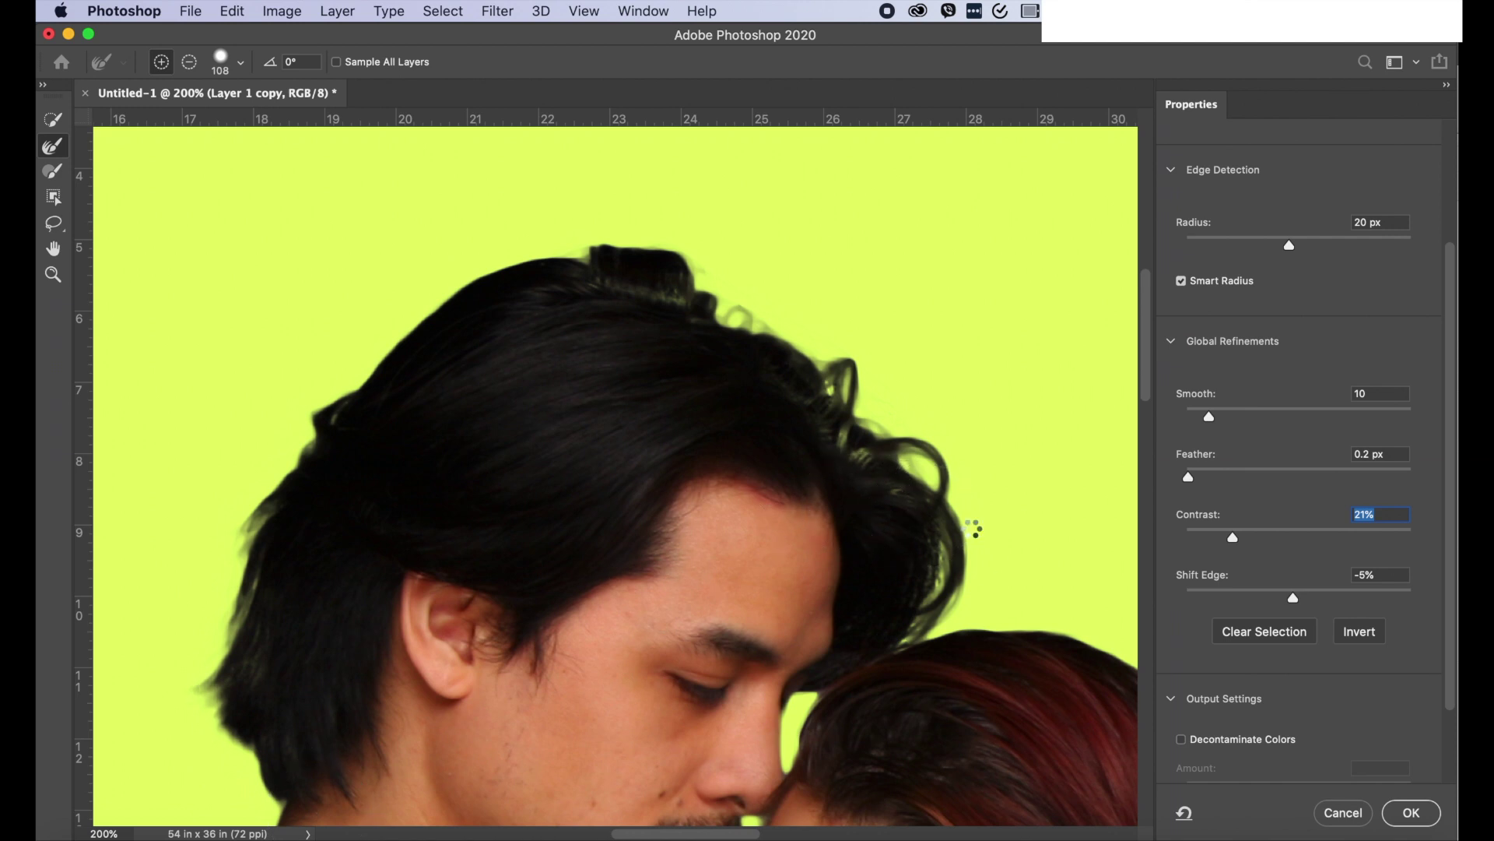
pyautogui.scroll(-5, 1011, 567)
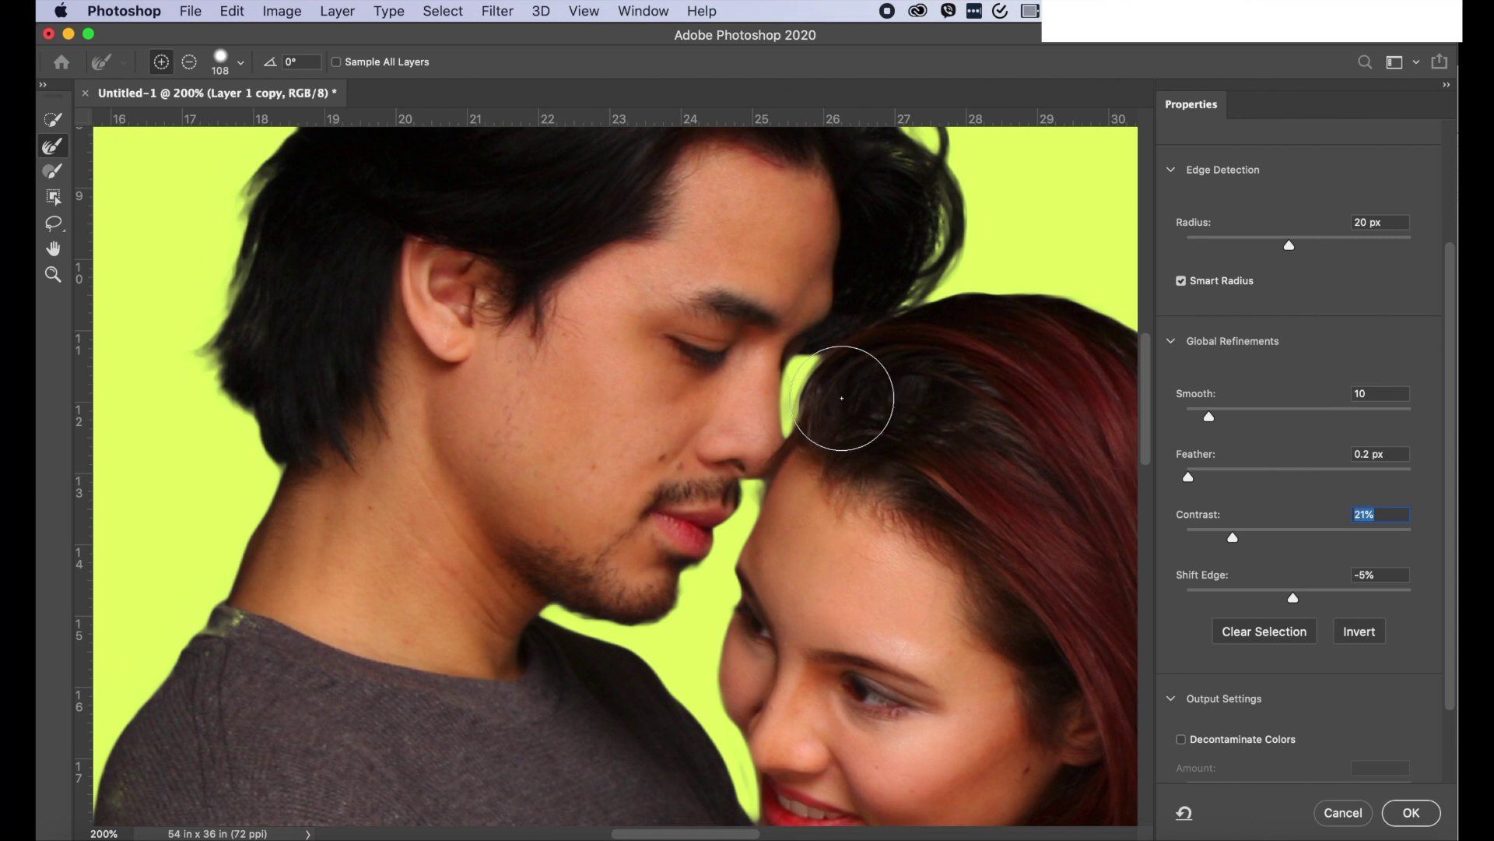
pyautogui.moveTo(834, 421)
pyautogui.mouseDown()
pyautogui.moveTo(853, 388)
pyautogui.moveTo(934, 389)
pyautogui.mouseUp()
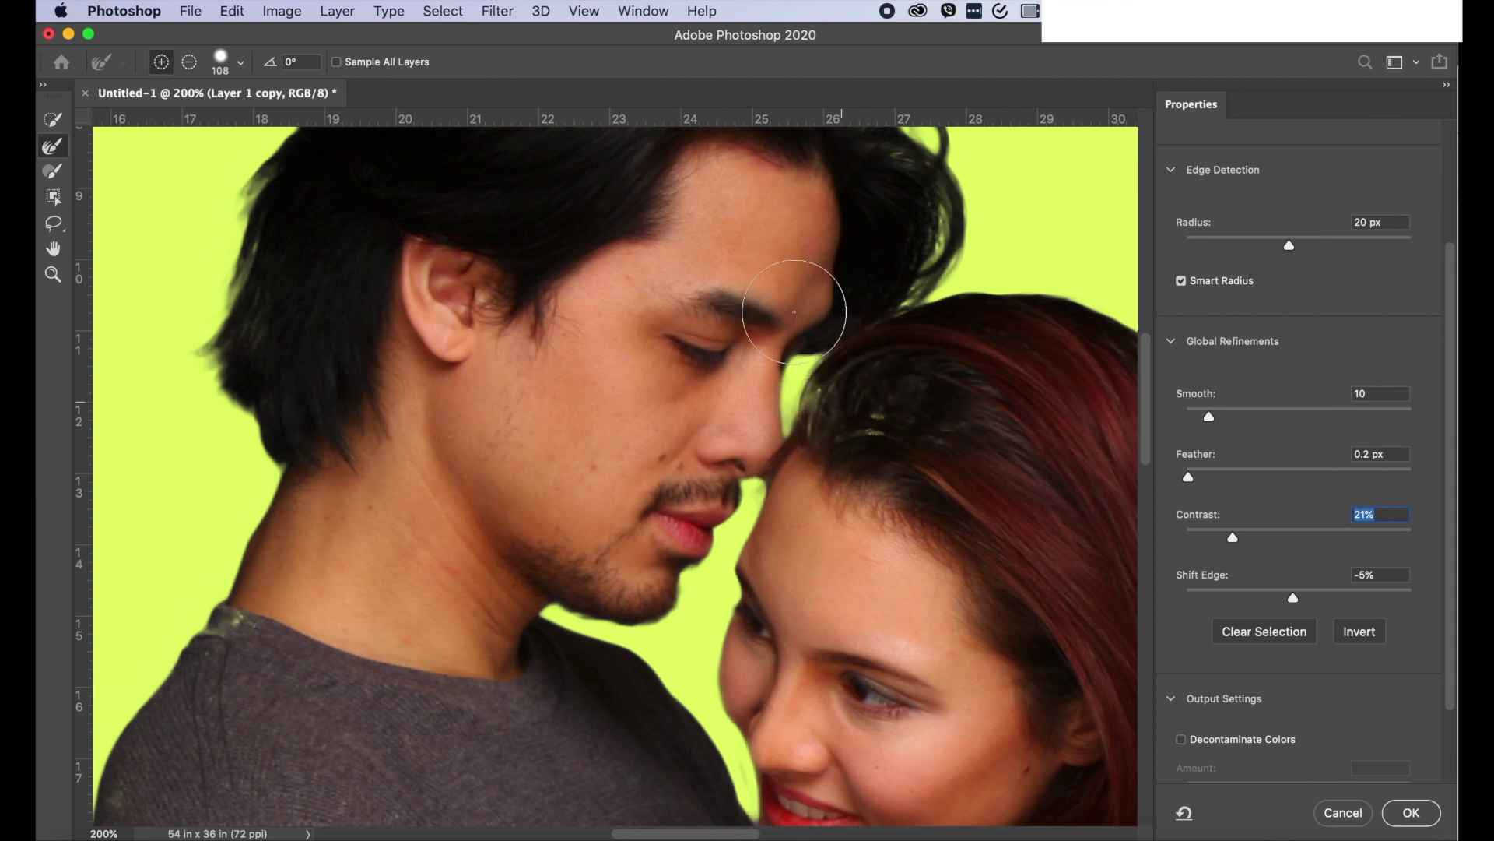
pyautogui.moveTo(765, 325)
pyautogui.mouseDown()
pyautogui.moveTo(724, 335)
pyautogui.moveTo(728, 428)
pyautogui.mouseUp()
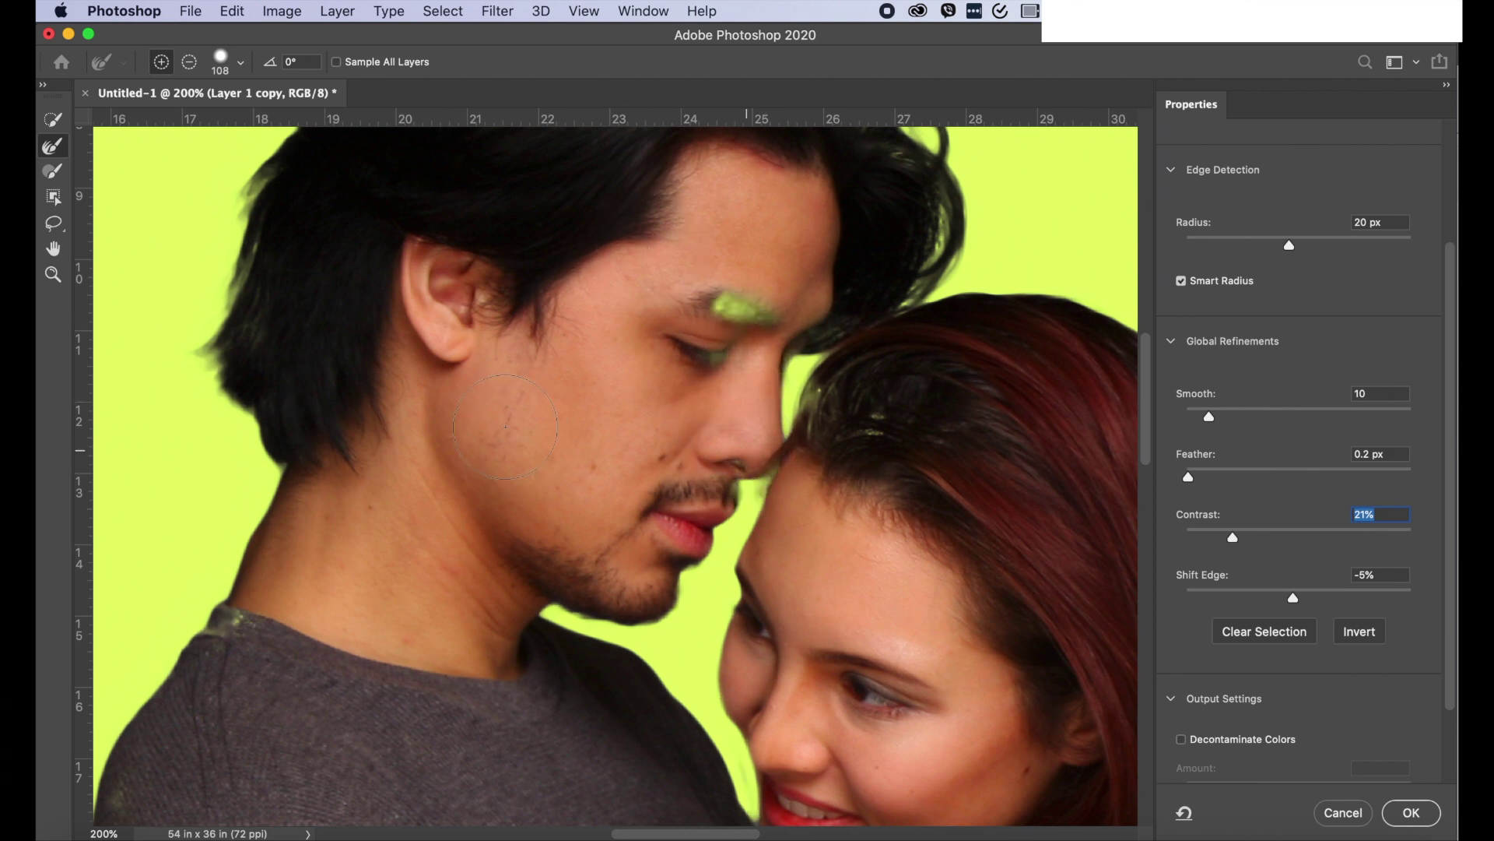
pyautogui.moveTo(825, 467)
pyautogui.mouseDown()
pyautogui.moveTo(802, 455)
pyautogui.moveTo(841, 471)
pyautogui.moveTo(854, 506)
pyautogui.mouseUp()
pyautogui.moveTo(688, 477); pyautogui.dragTo(674, 510)
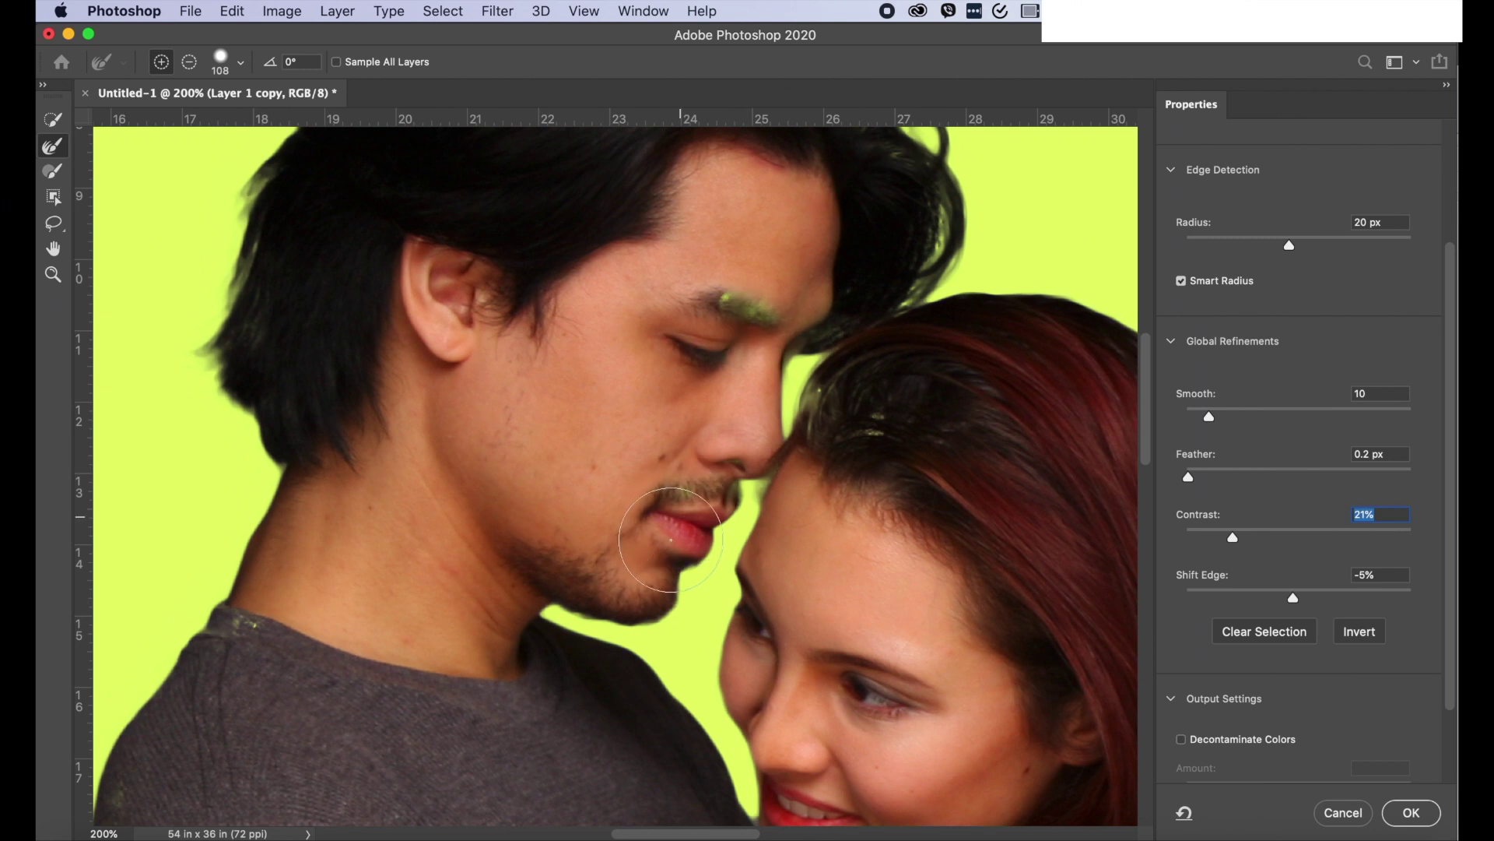
pyautogui.moveTo(662, 575)
pyautogui.mouseDown()
pyautogui.moveTo(611, 574)
pyautogui.moveTo(524, 607)
pyautogui.moveTo(550, 608)
pyautogui.mouseUp()
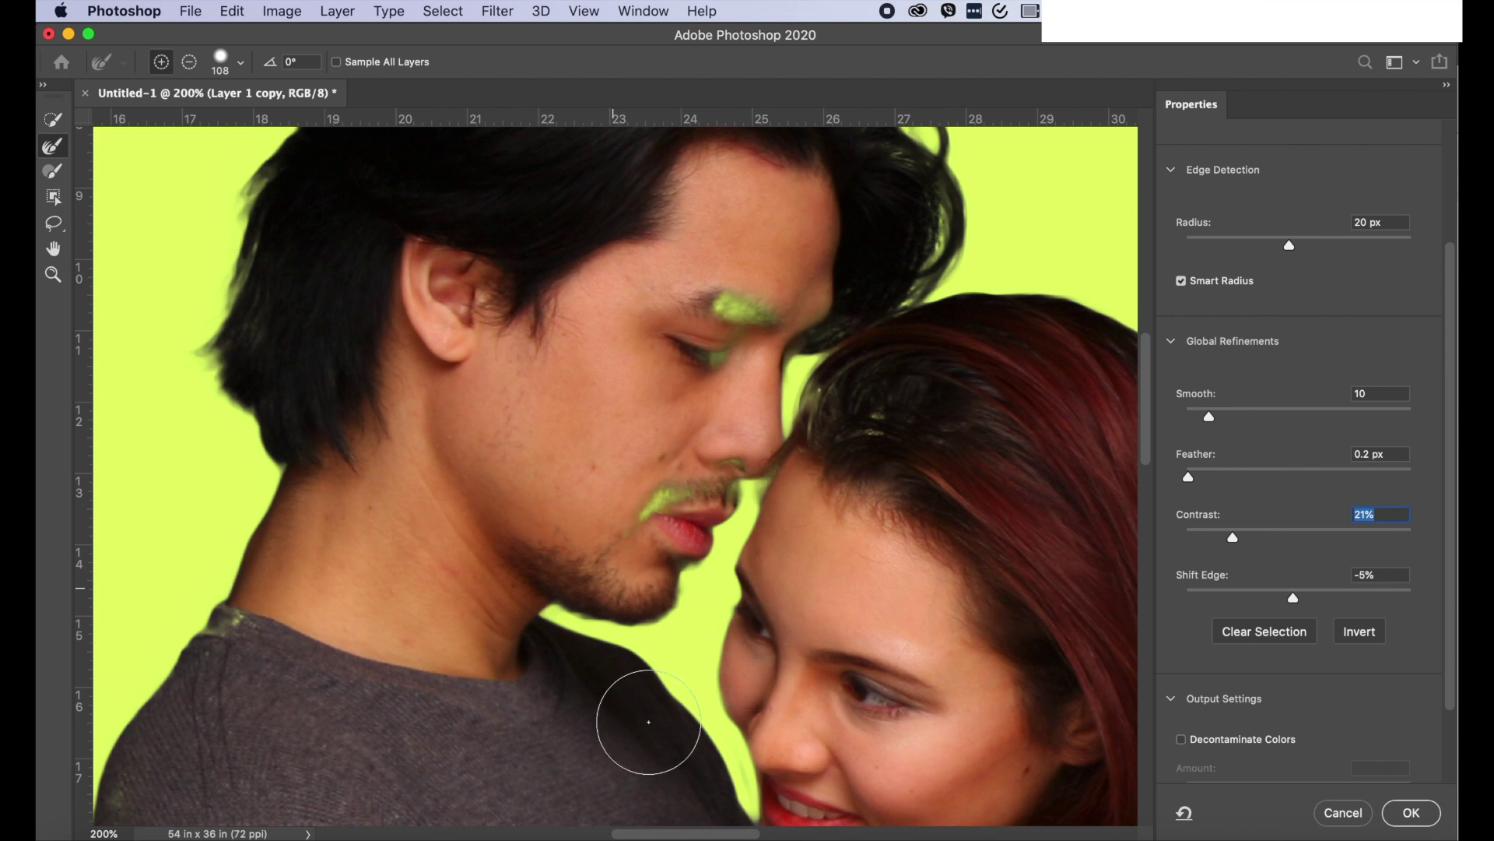
# - Paint the Refine Edge Brush down the edge of the woman's face and along the man's shoulder and chest edge facing her
pyautogui.scroll(-2, 646, 719)
pyautogui.scroll(-3, 649, 721)
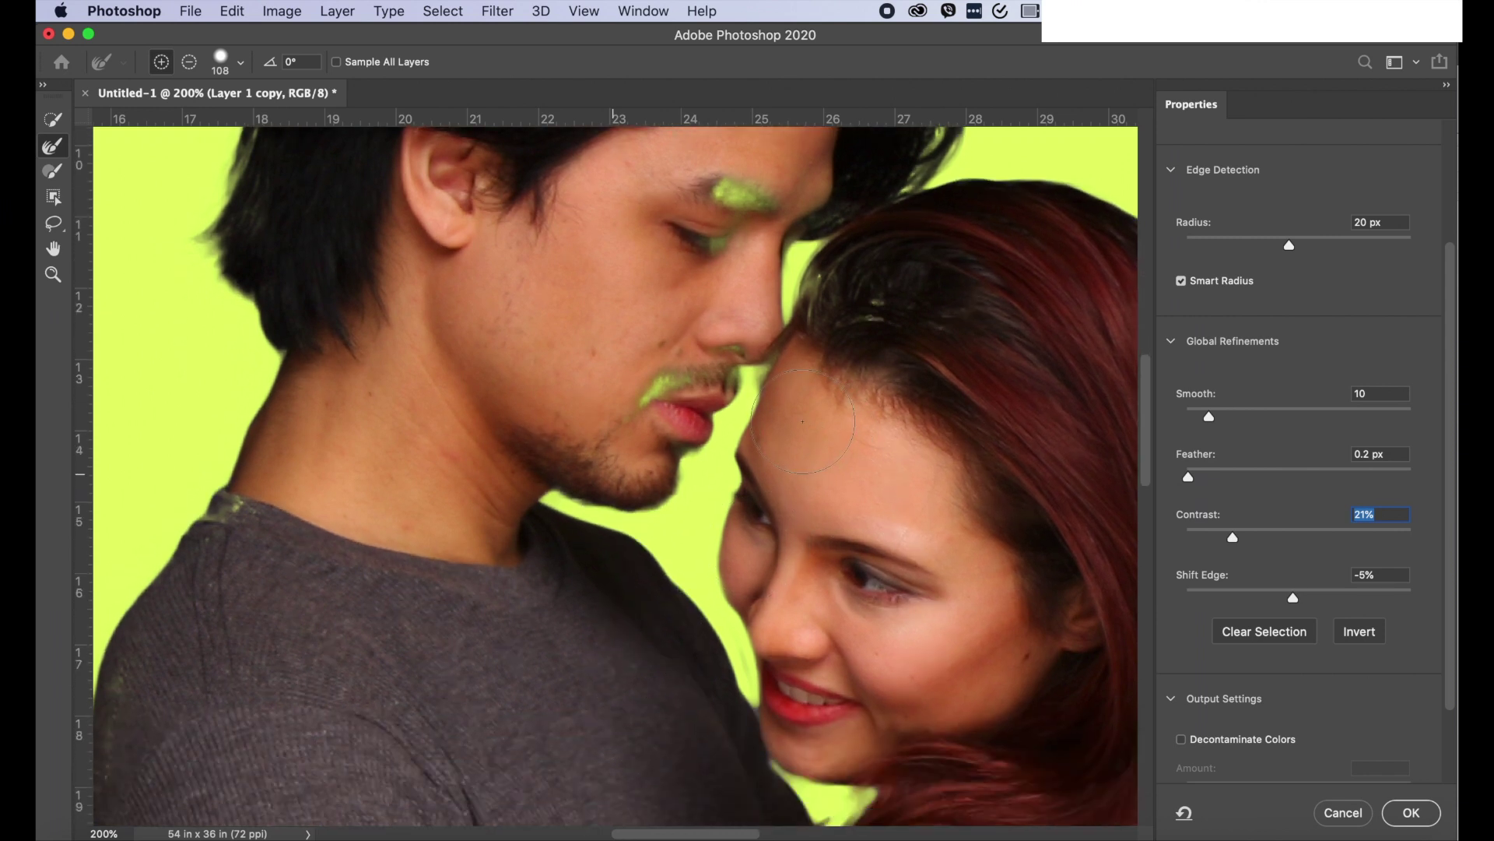
pyautogui.moveTo(787, 435)
pyautogui.mouseDown()
pyautogui.moveTo(762, 559)
pyautogui.moveTo(785, 708)
pyautogui.mouseUp()
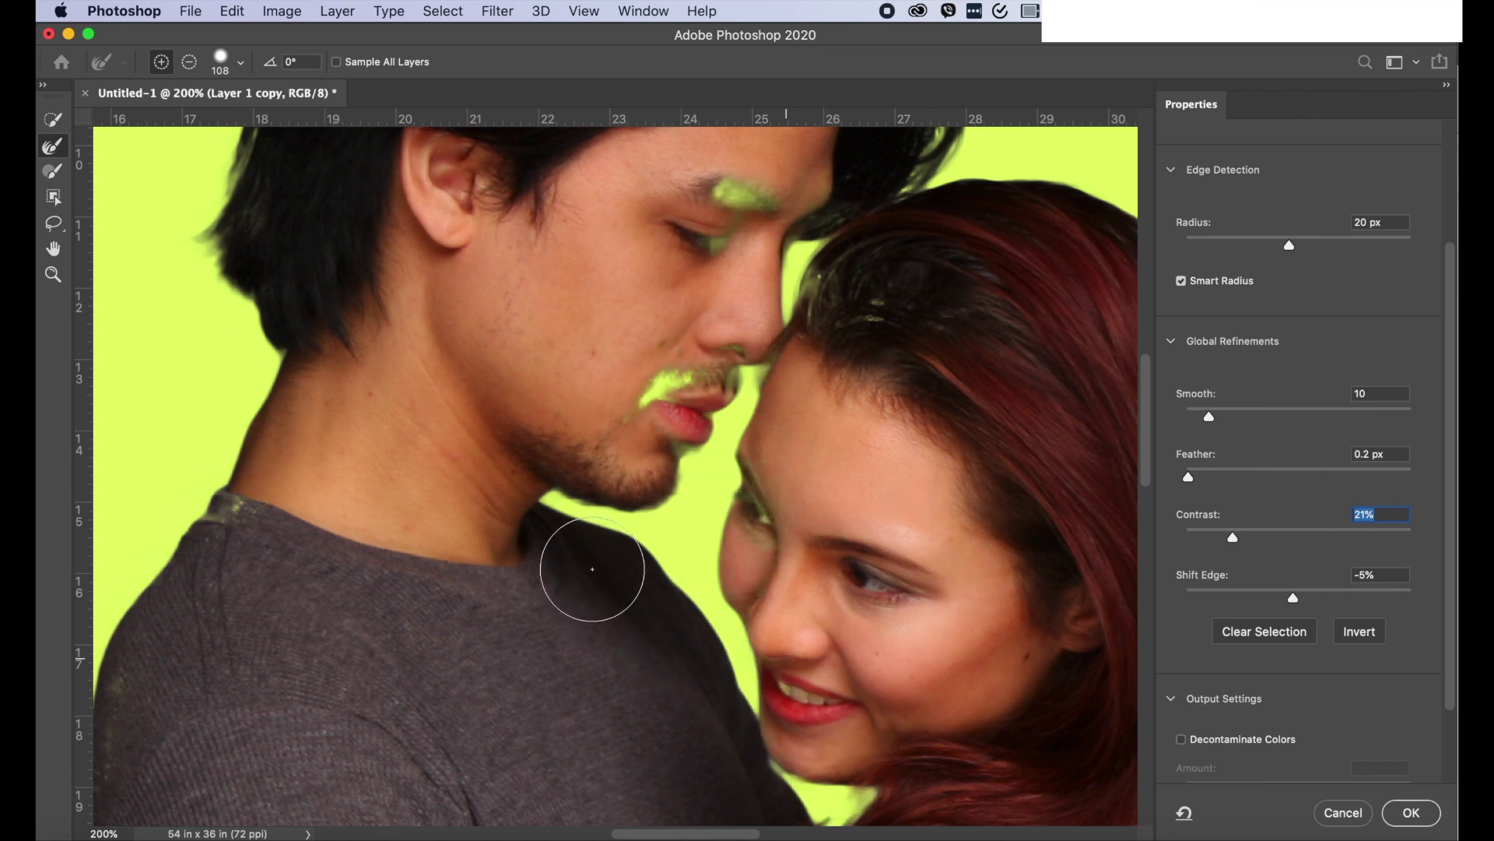
pyautogui.moveTo(626, 571); pyautogui.dragTo(707, 693)
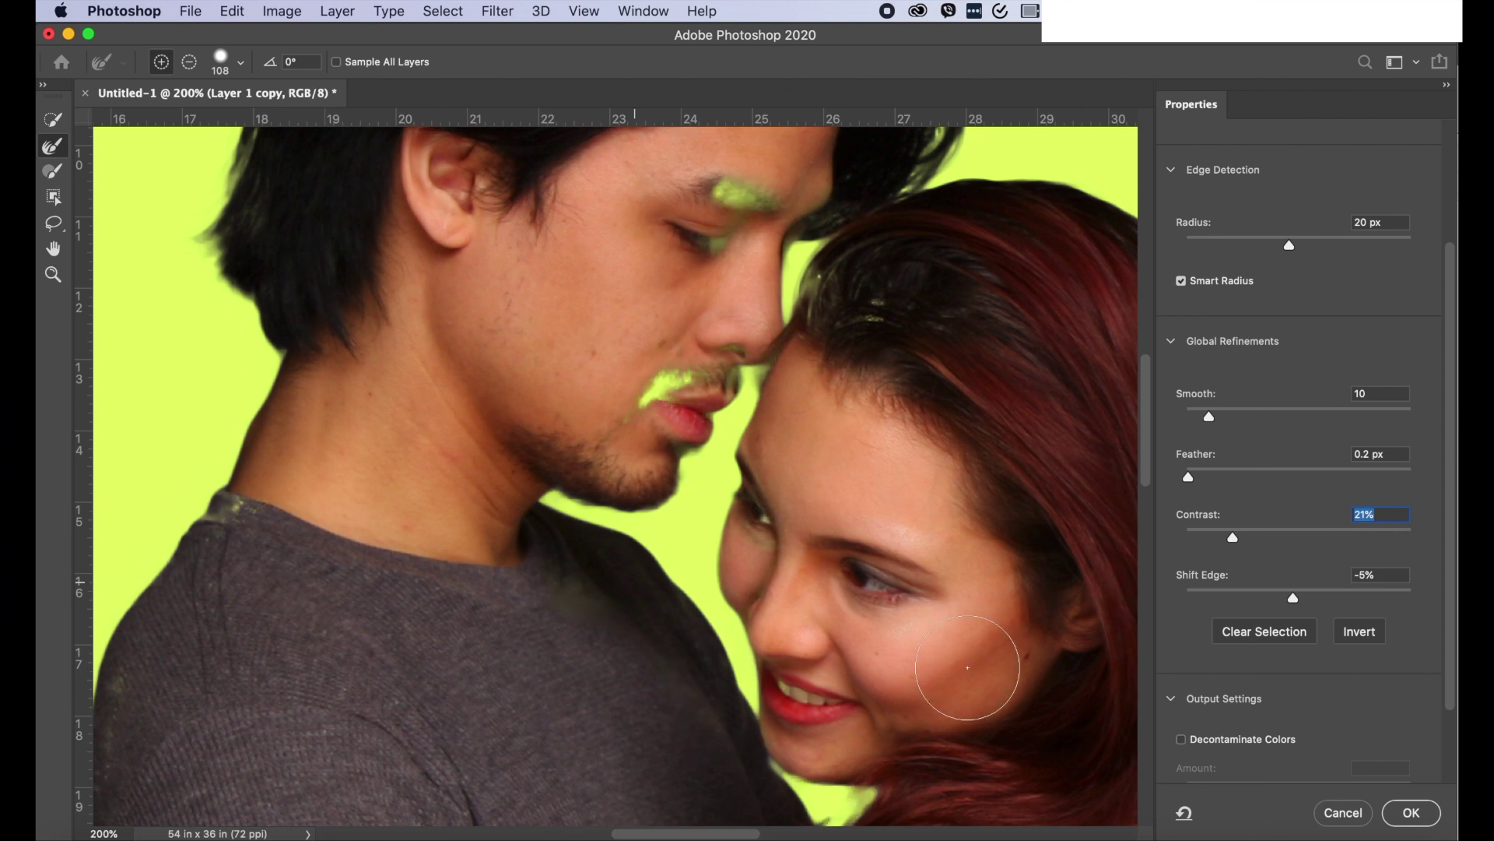
# - Reduce the Refine Edge Brush to 35 px and refine the narrow gap between the woman's face and the man's chest
pyautogui.scroll(-3, 969, 667)
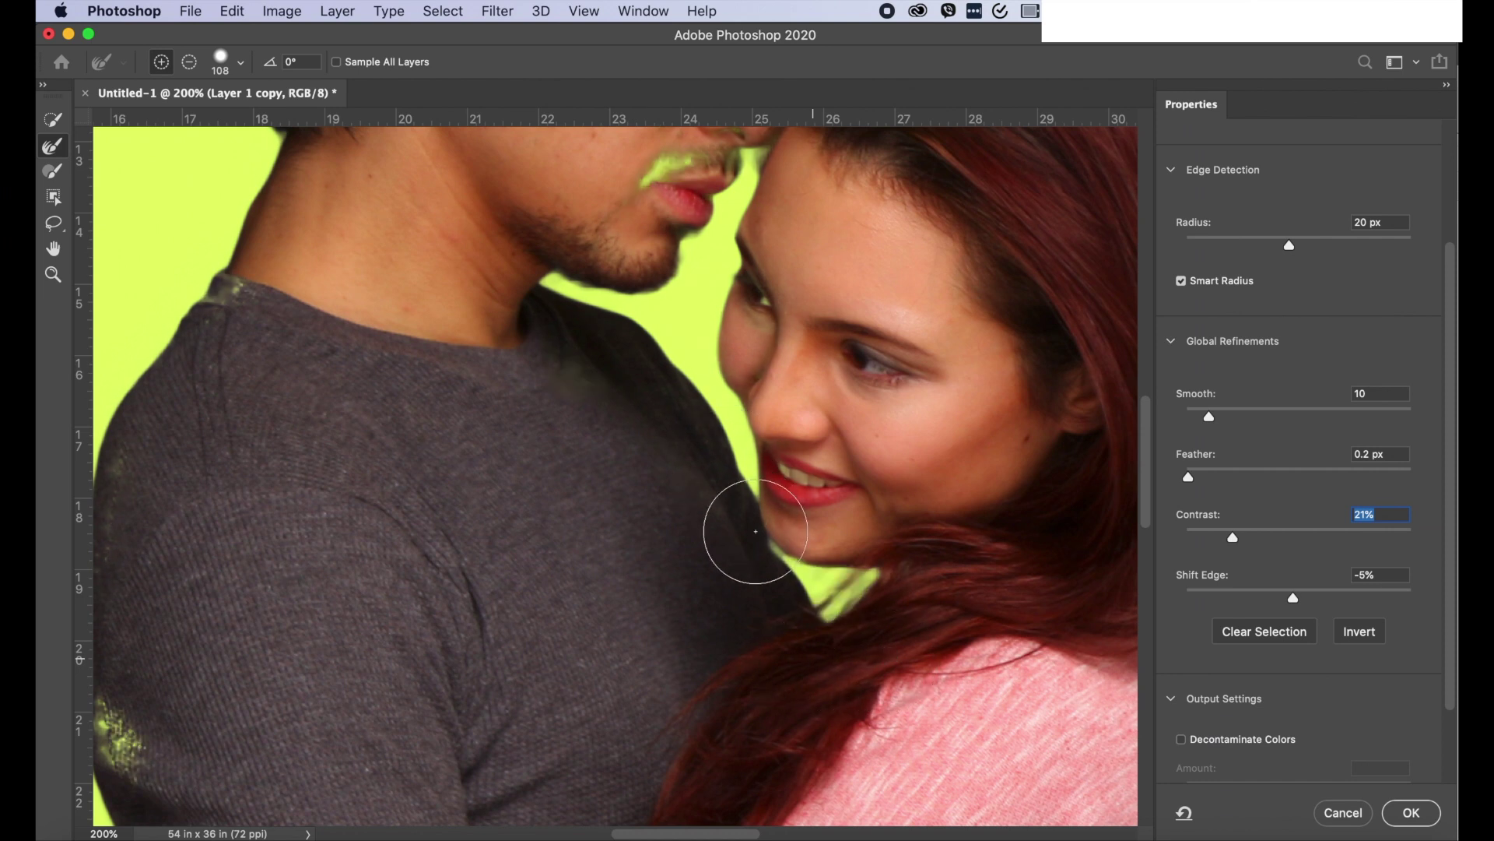
pyautogui.rightClick(764, 535)
pyautogui.moveTo(835, 565); pyautogui.dragTo(825, 568)
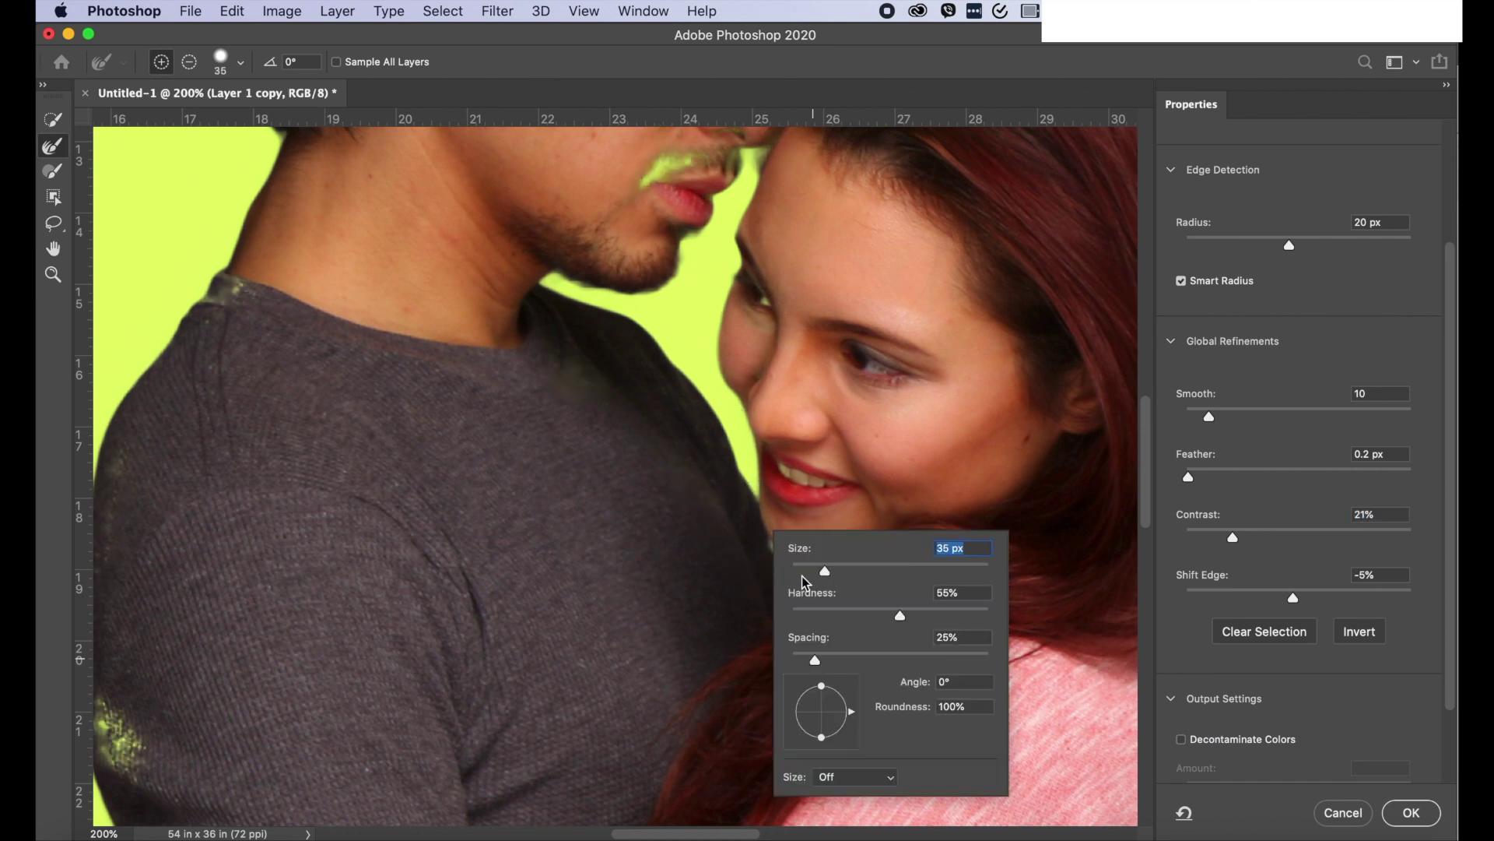
pyautogui.click(720, 330)
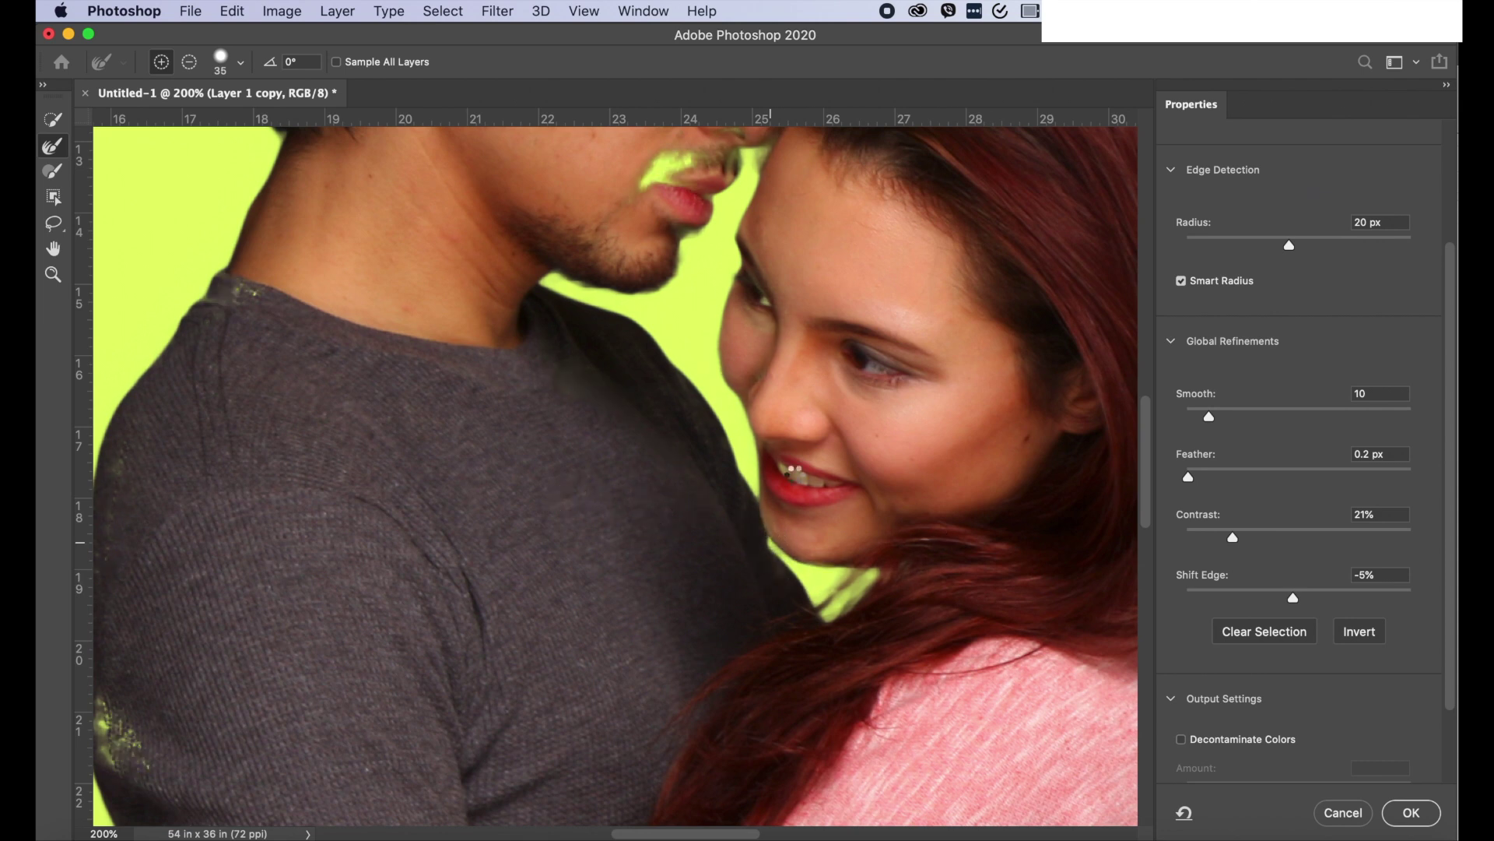
# - Paint the Refine Edge Brush up the woman's outer edge from her hip past the red hem to her waist
pyautogui.scroll(-3, 597, 423)
pyautogui.hscroll(-3, 597, 422)
pyautogui.scroll(-10, 598, 425)
pyautogui.hscroll(-2, 599, 424)
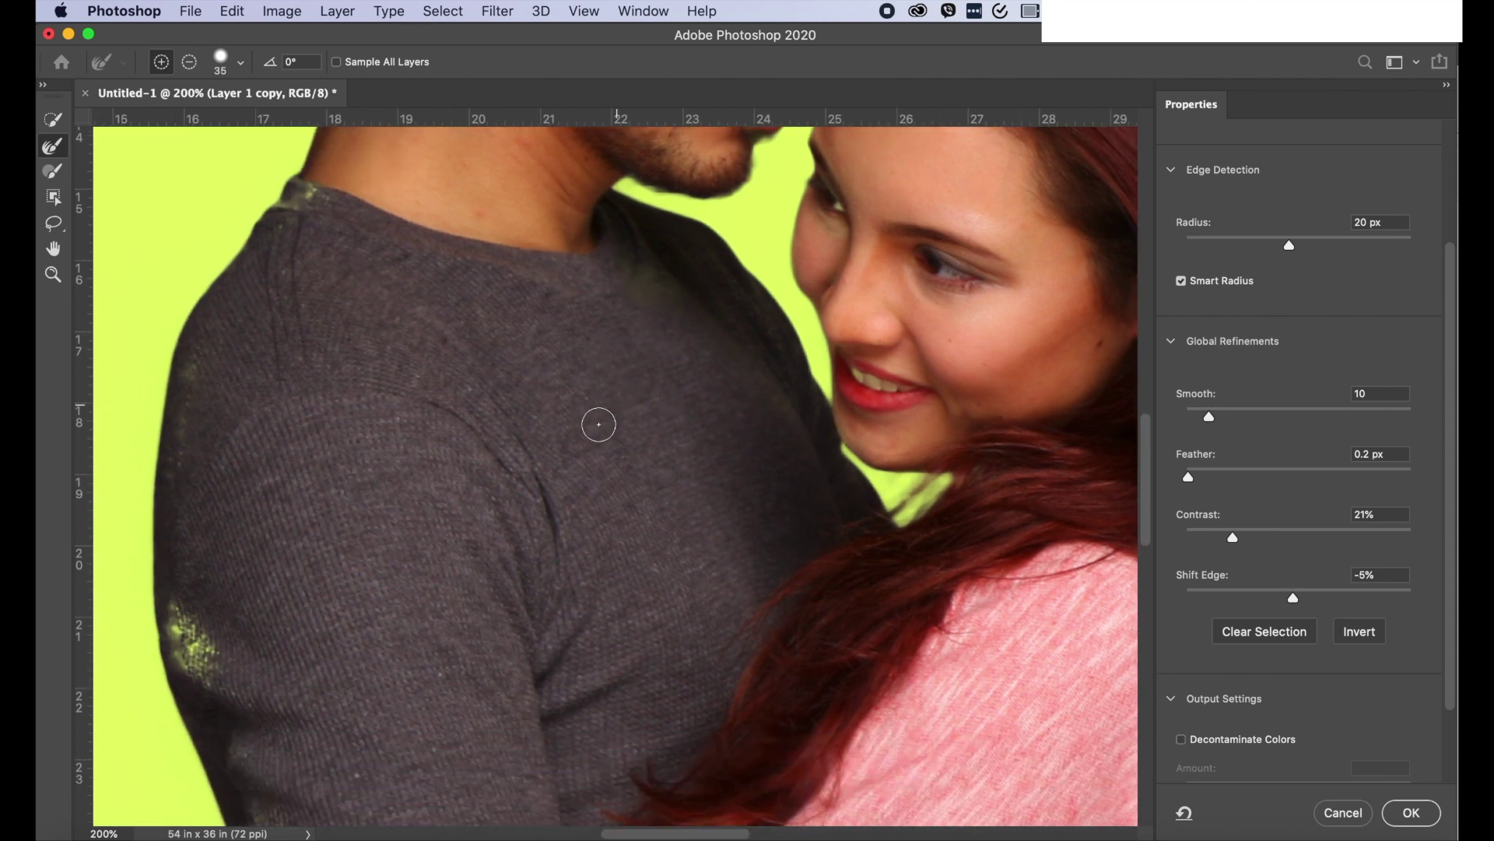
pyautogui.scroll(-8, 599, 427)
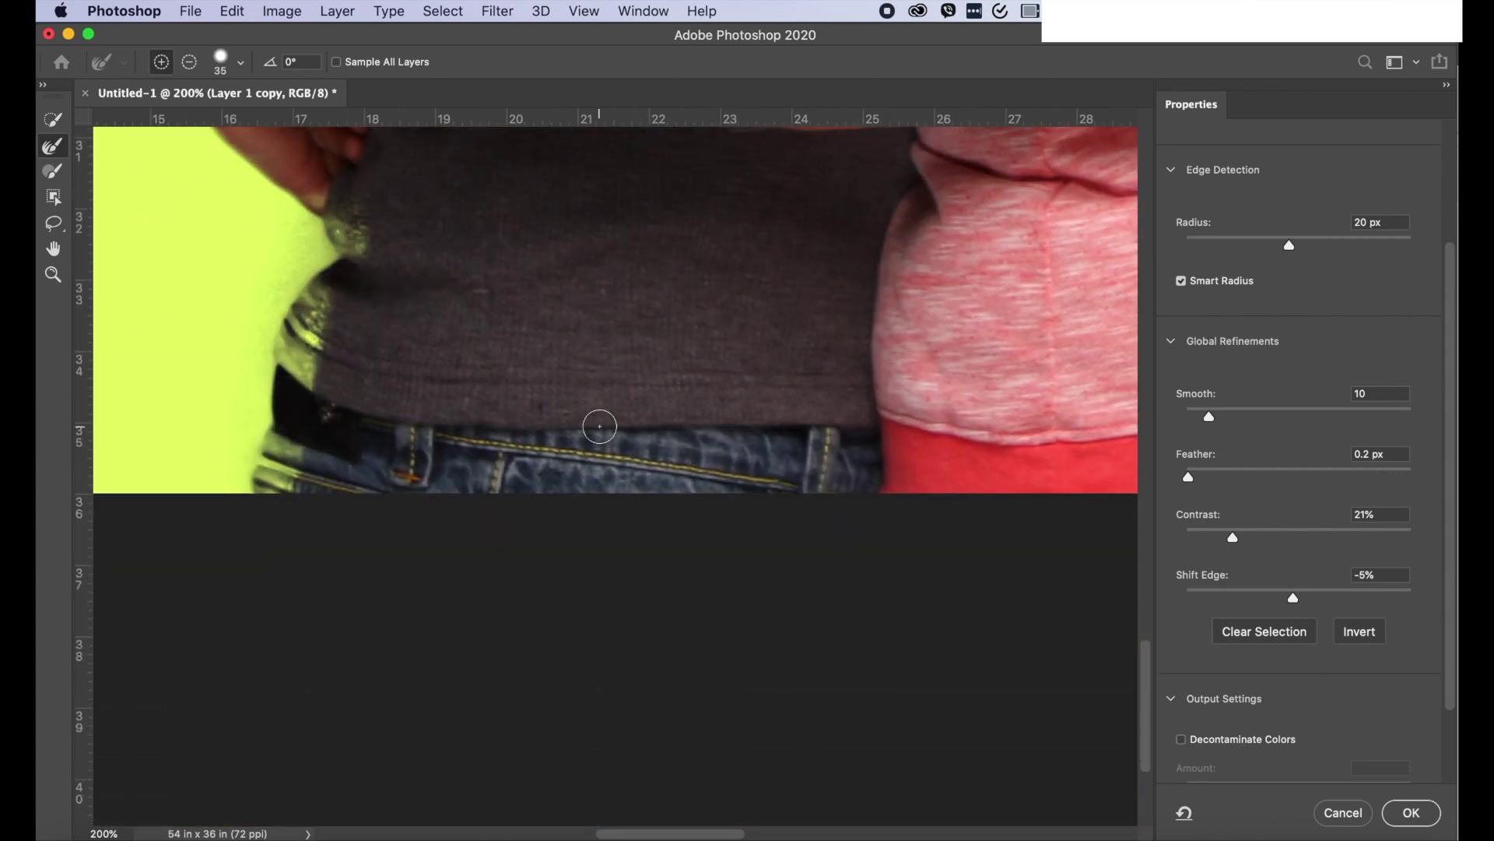
pyautogui.hscroll(8, 667, 433)
pyautogui.hscroll(2, 733, 446)
pyautogui.scroll(2, 767, 492)
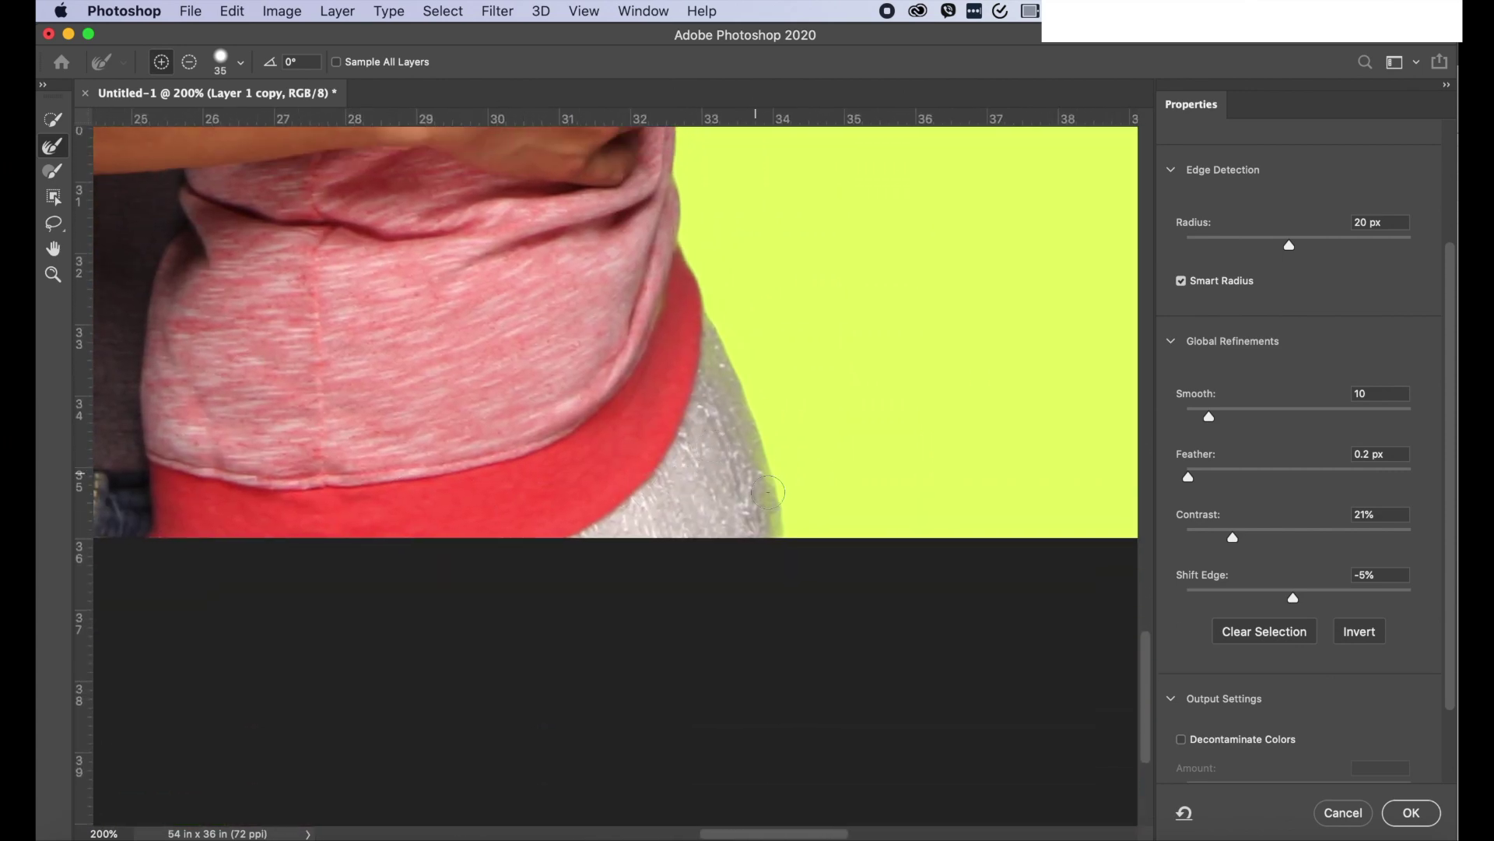
pyautogui.moveTo(745, 388); pyautogui.dragTo(671, 208)
# - Enlarge the Refine Edge Brush to 66 px and paint the woman's outer hair edge from the crown down to her shoulder
pyautogui.scroll(10, 811, 311)
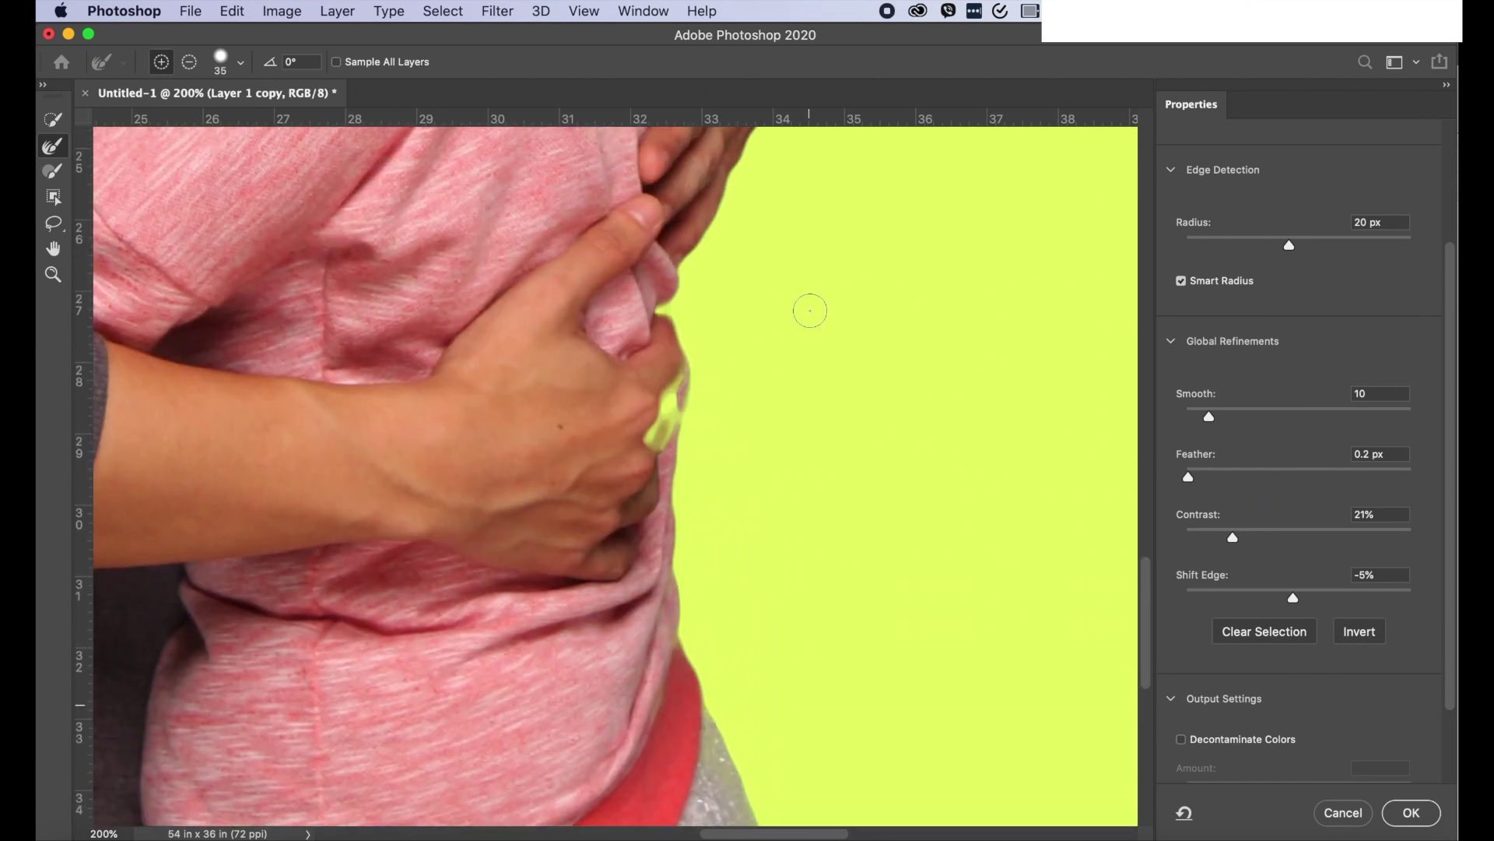
pyautogui.scroll(3, 674, 741)
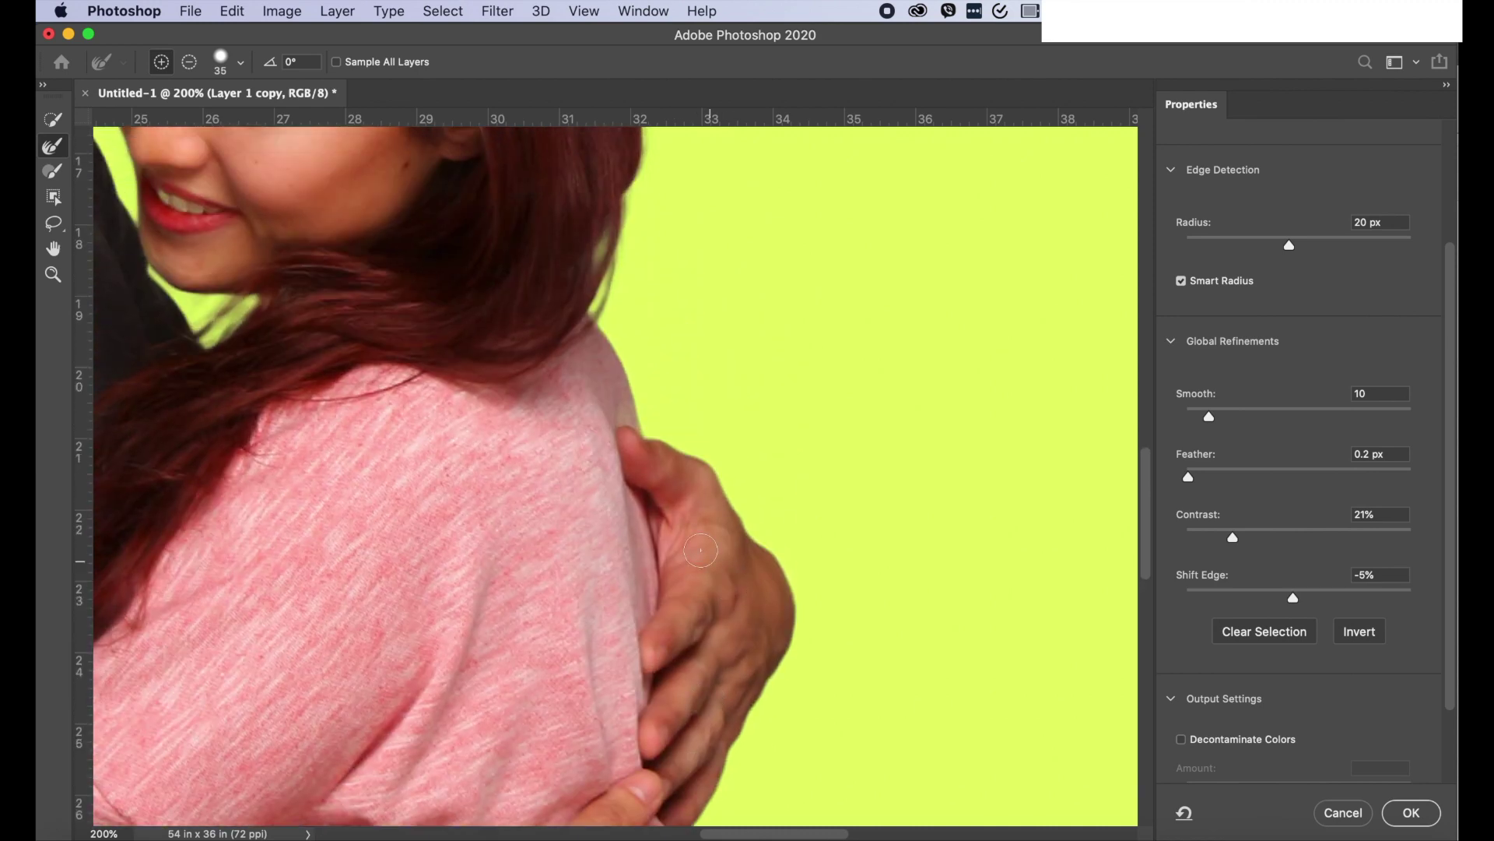
pyautogui.scroll(7, 746, 454)
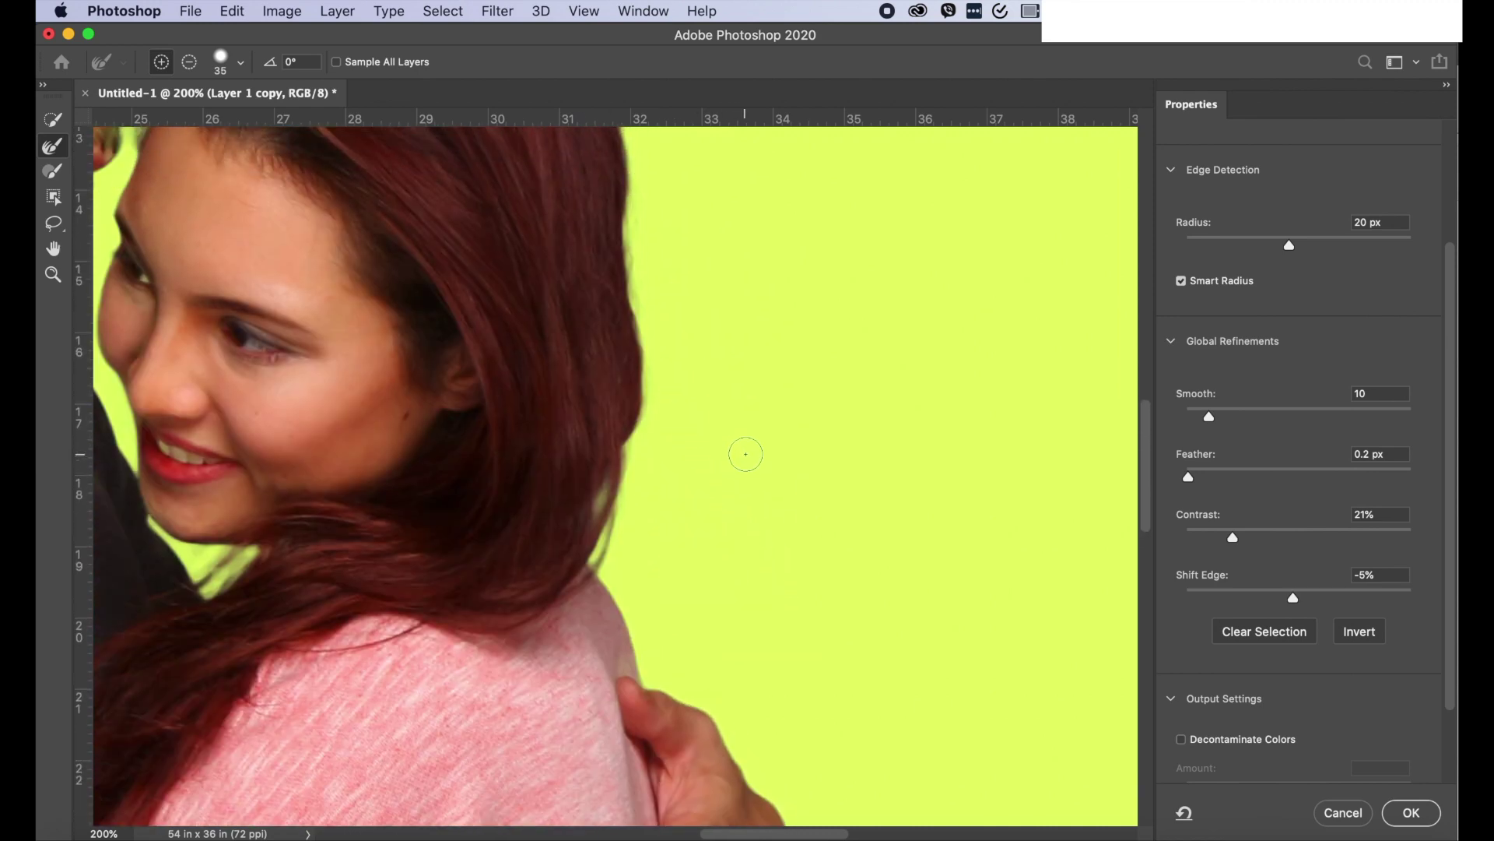
pyautogui.scroll(1, 743, 453)
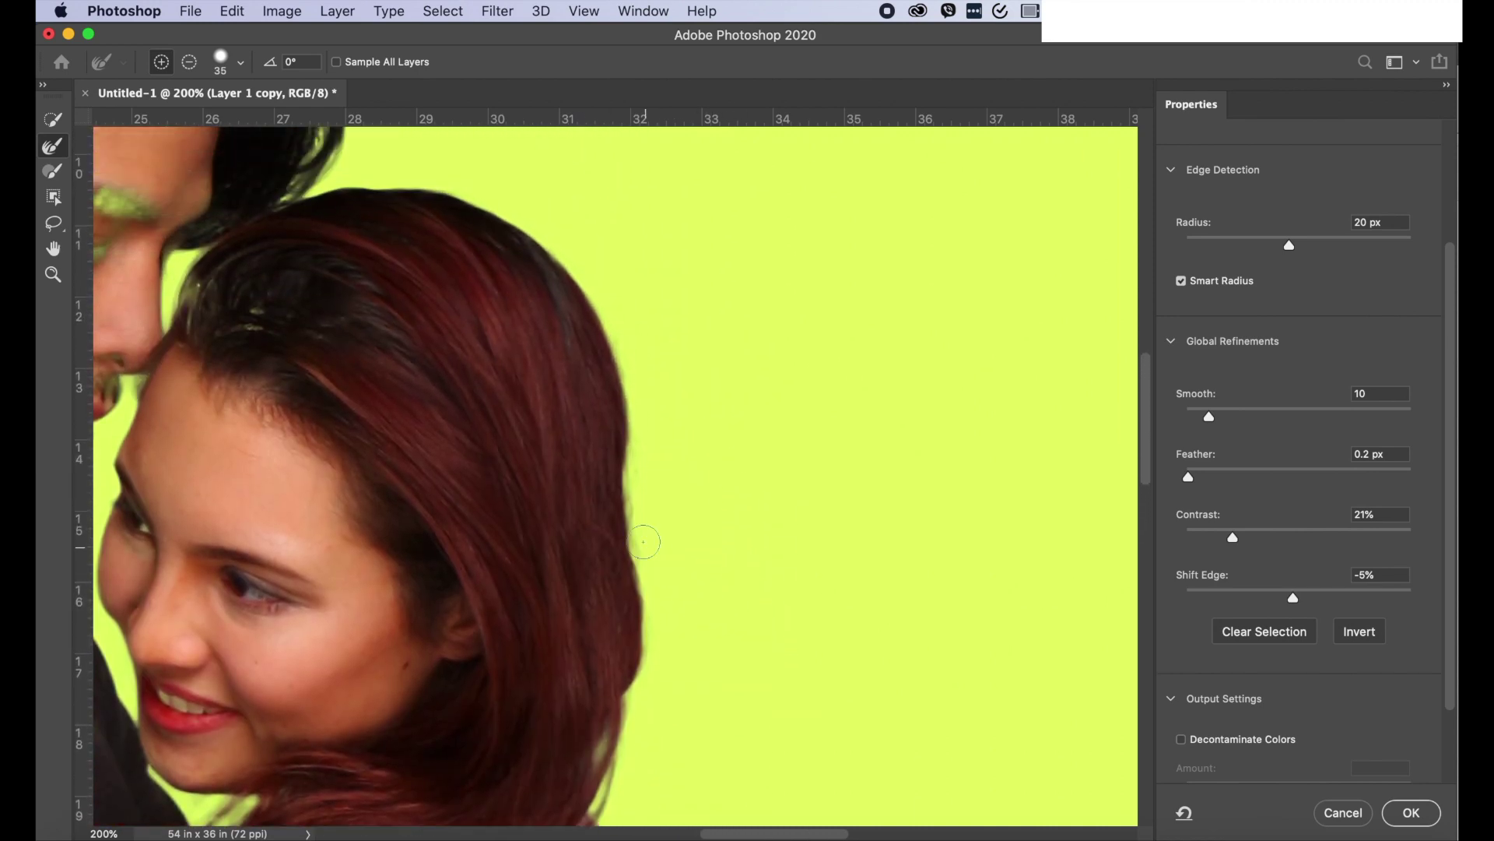
pyautogui.rightClick(392, 216)
pyautogui.click(484, 256)
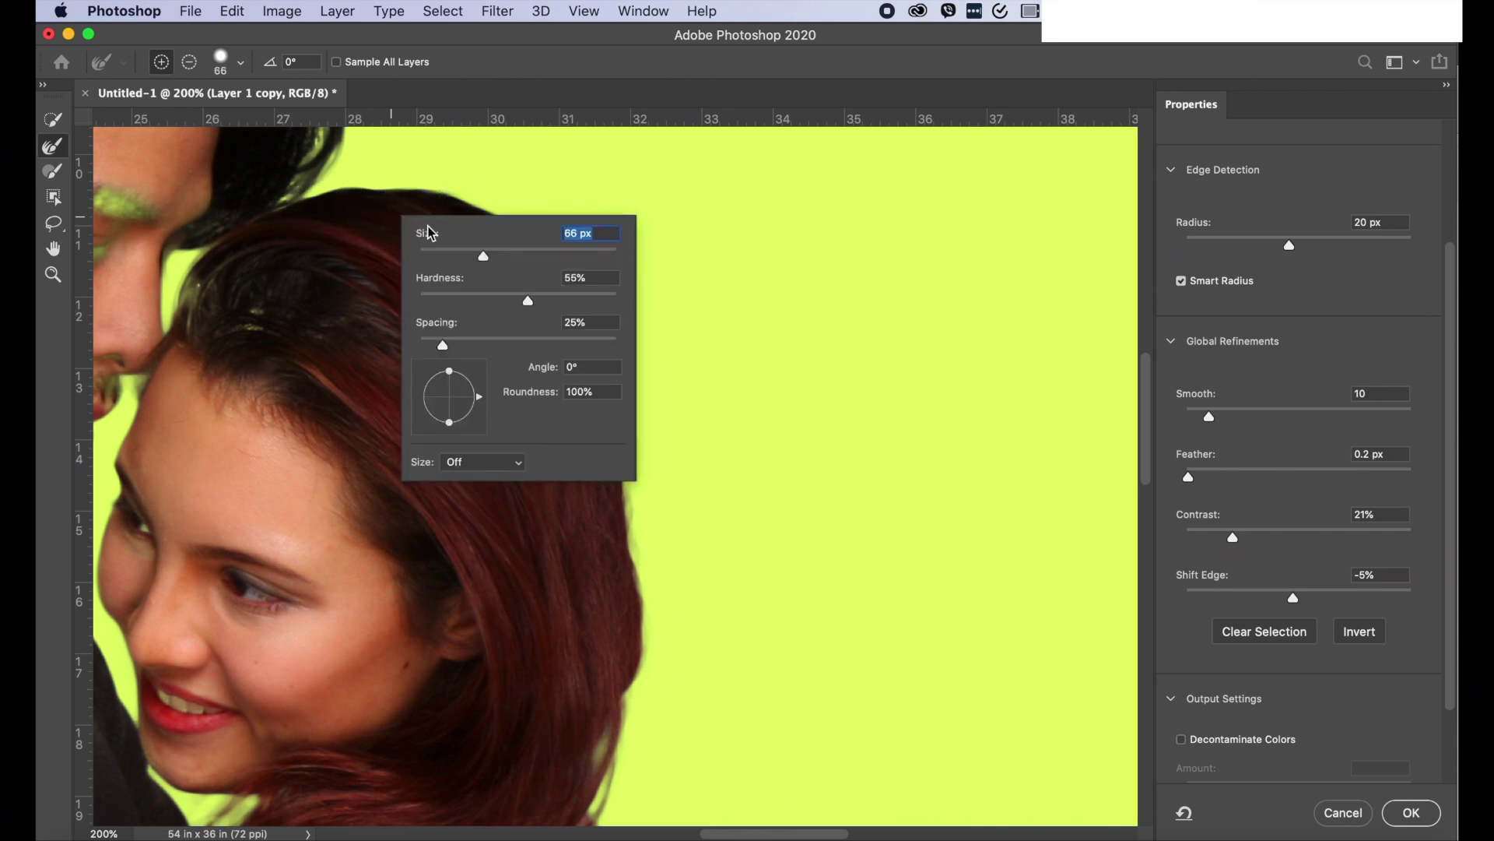
pyautogui.click(418, 198)
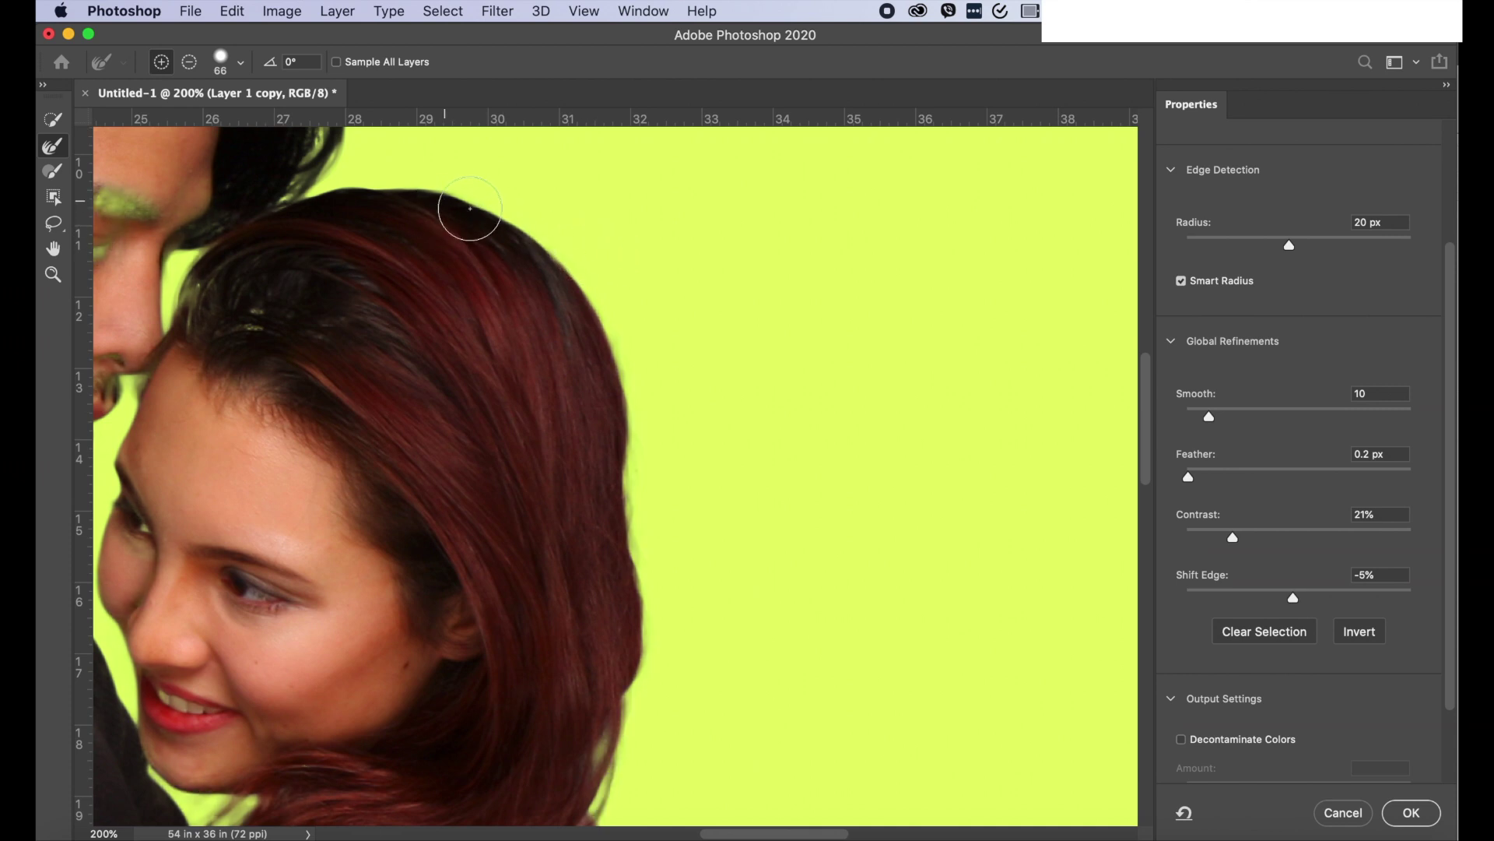
pyautogui.moveTo(599, 301)
pyautogui.mouseDown()
pyautogui.moveTo(653, 535)
pyautogui.moveTo(607, 775)
pyautogui.mouseUp()
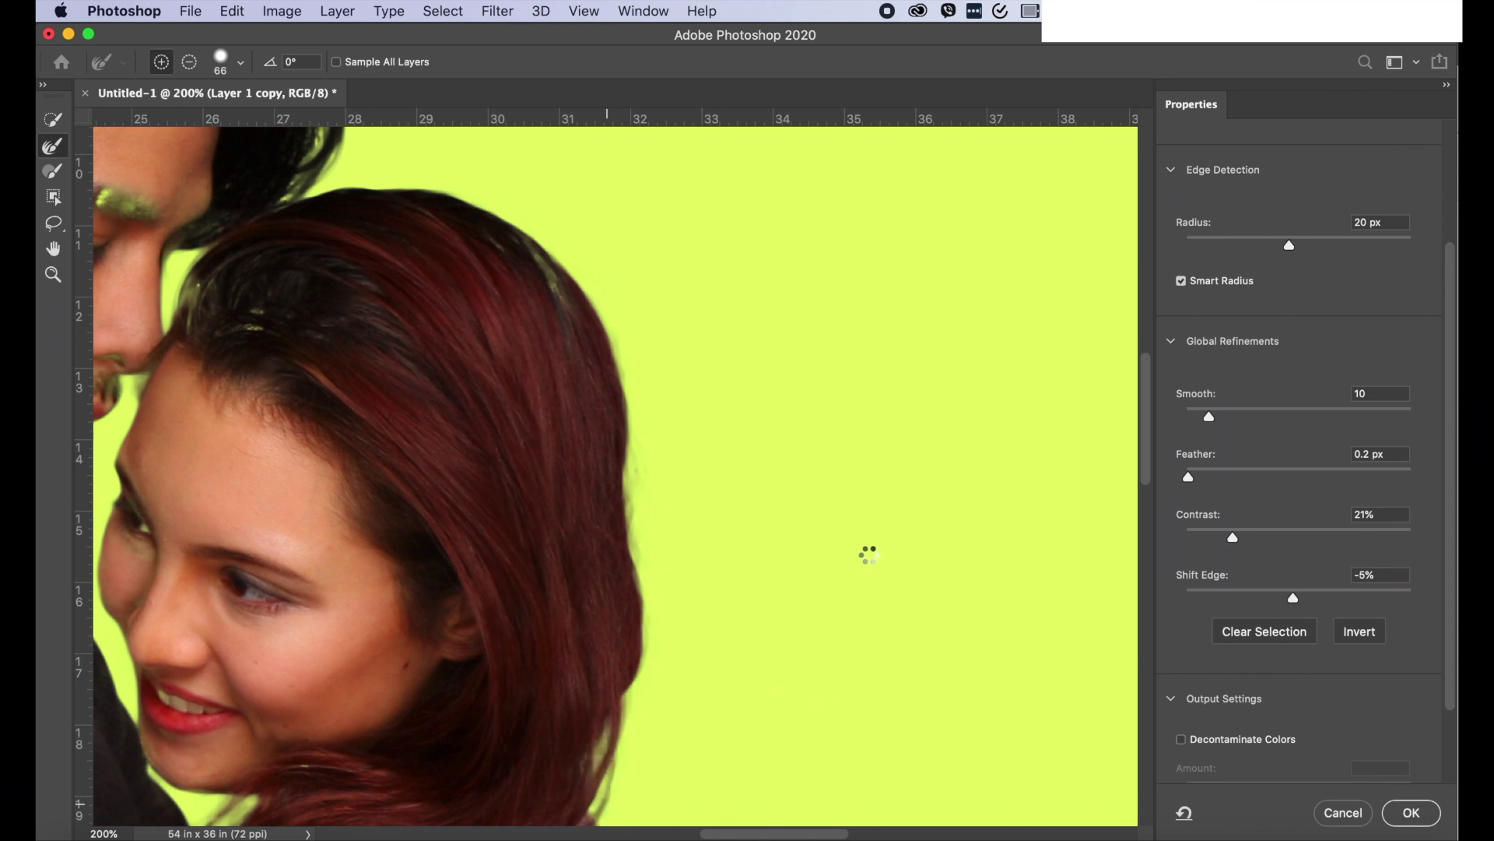
# - Paint the Refine Edge Brush from the woman's shoulder down around the man's hands to the back of her waist
pyautogui.scroll(-1, 869, 556)
pyautogui.scroll(-10, 869, 556)
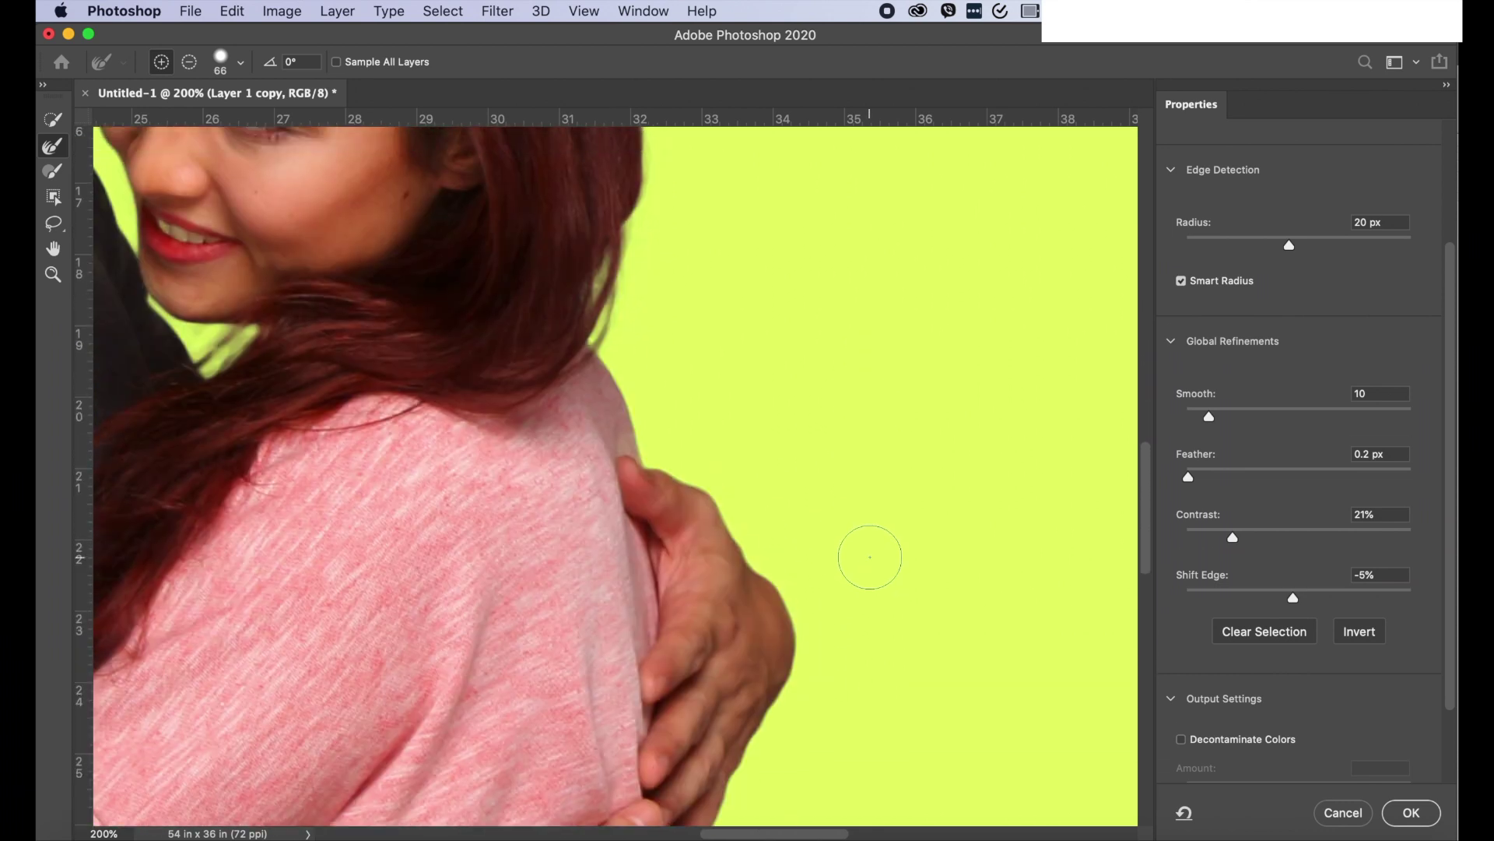
pyautogui.moveTo(568, 367)
pyautogui.mouseDown()
pyautogui.moveTo(627, 409)
pyautogui.moveTo(657, 488)
pyautogui.mouseUp()
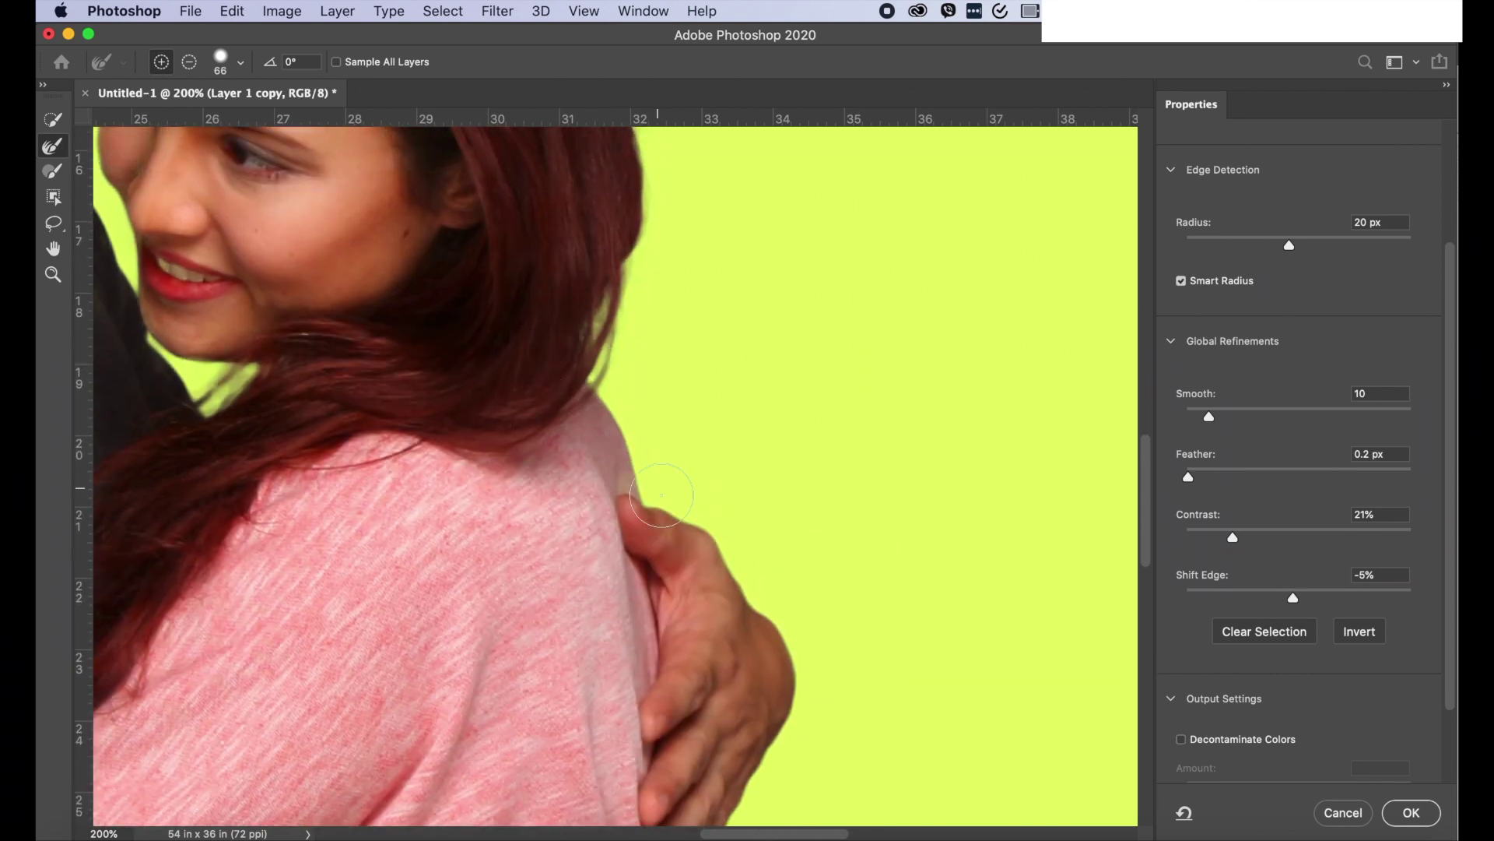
pyautogui.moveTo(725, 580)
pyautogui.mouseDown()
pyautogui.moveTo(801, 674)
pyautogui.moveTo(765, 759)
pyautogui.mouseUp()
pyautogui.scroll(-10, 906, 396)
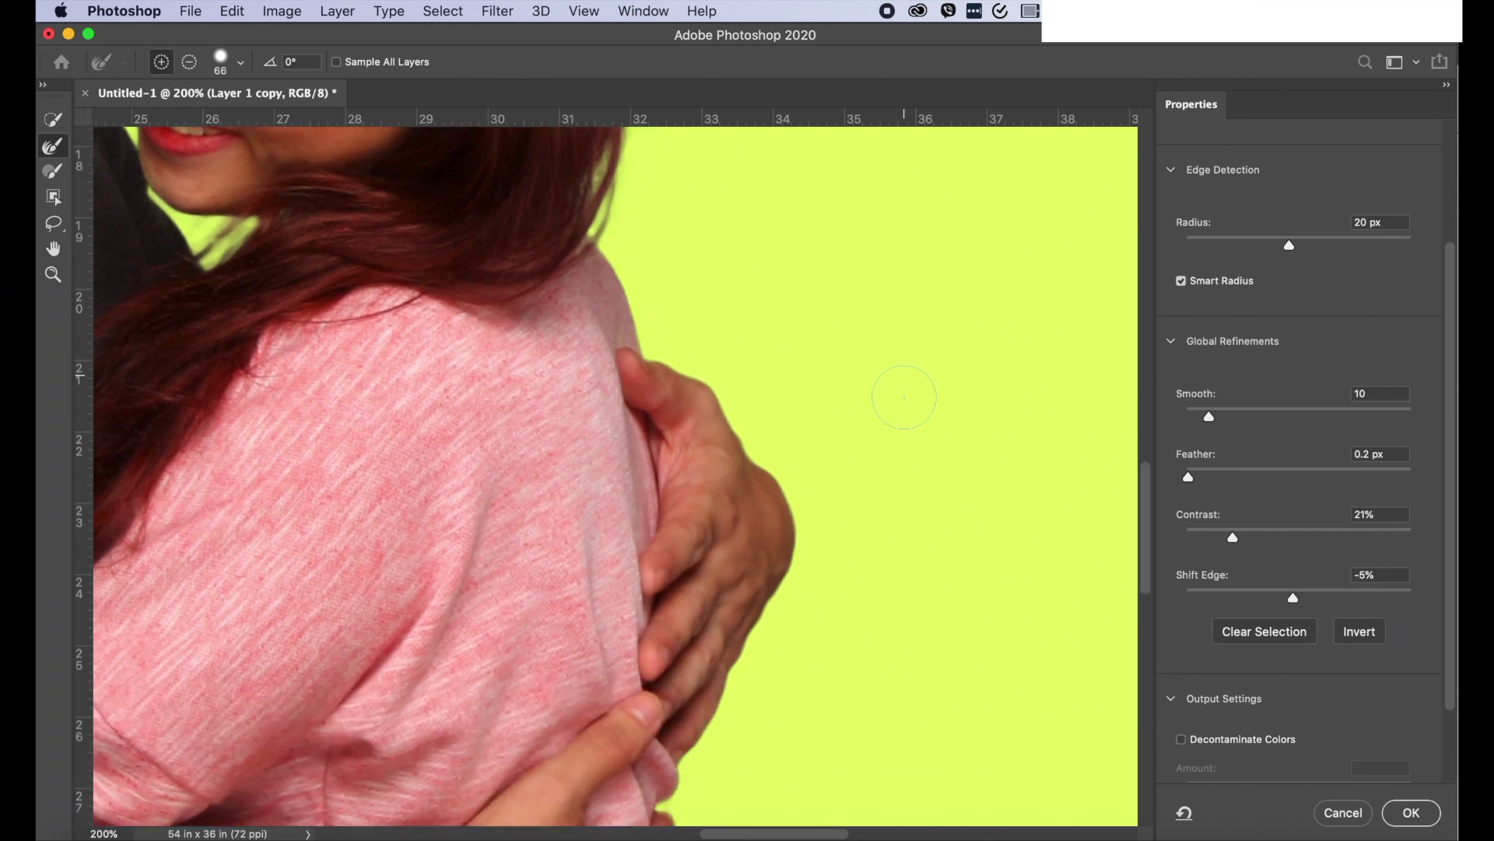
pyautogui.moveTo(699, 514)
pyautogui.mouseDown()
pyautogui.moveTo(662, 618)
pyautogui.moveTo(665, 738)
pyautogui.mouseUp()
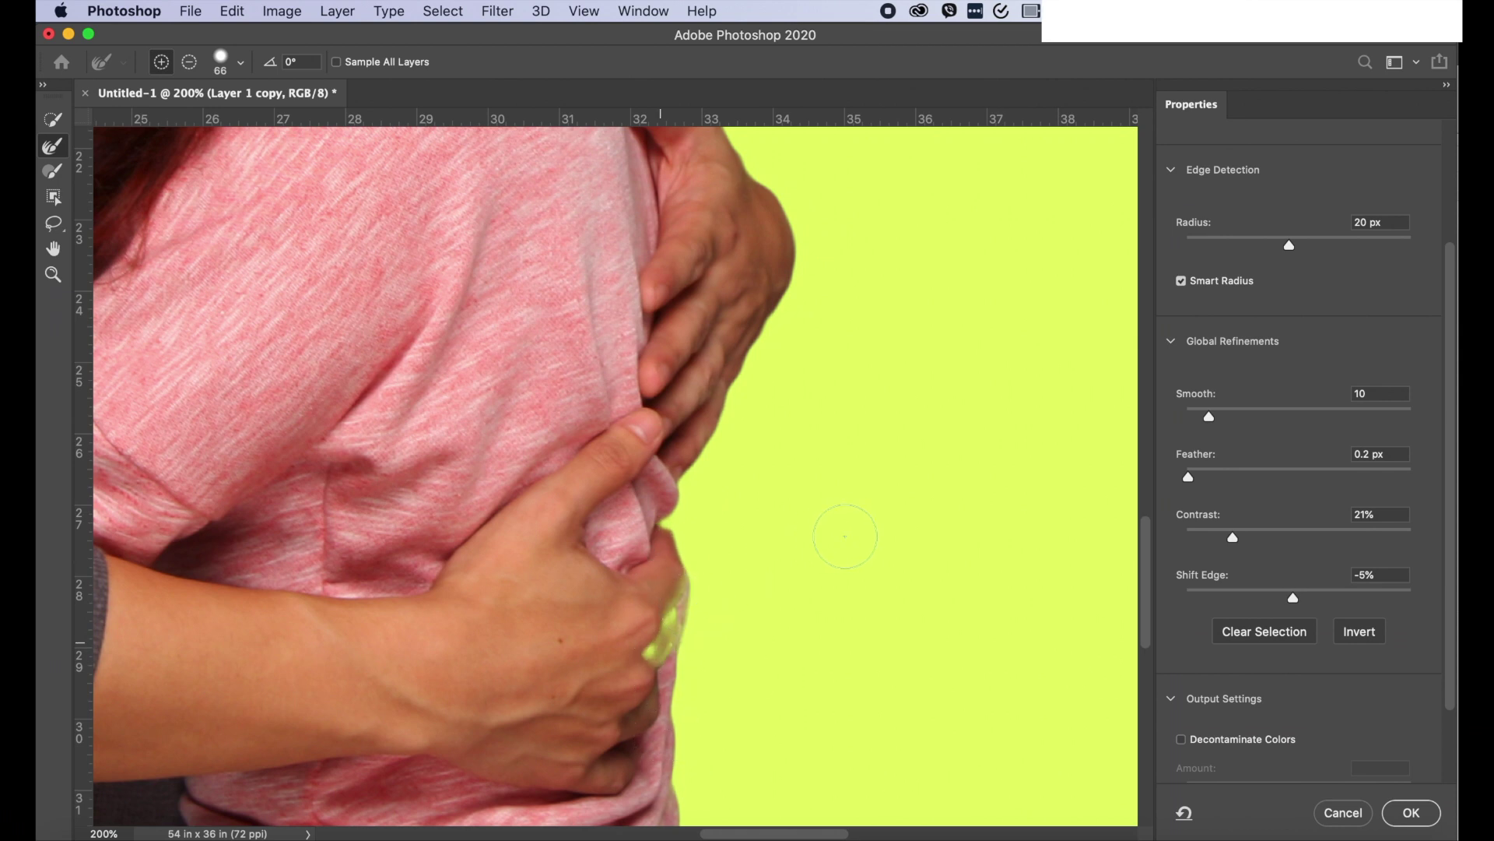
pyautogui.scroll(-4, 838, 539)
pyautogui.scroll(-12, 838, 539)
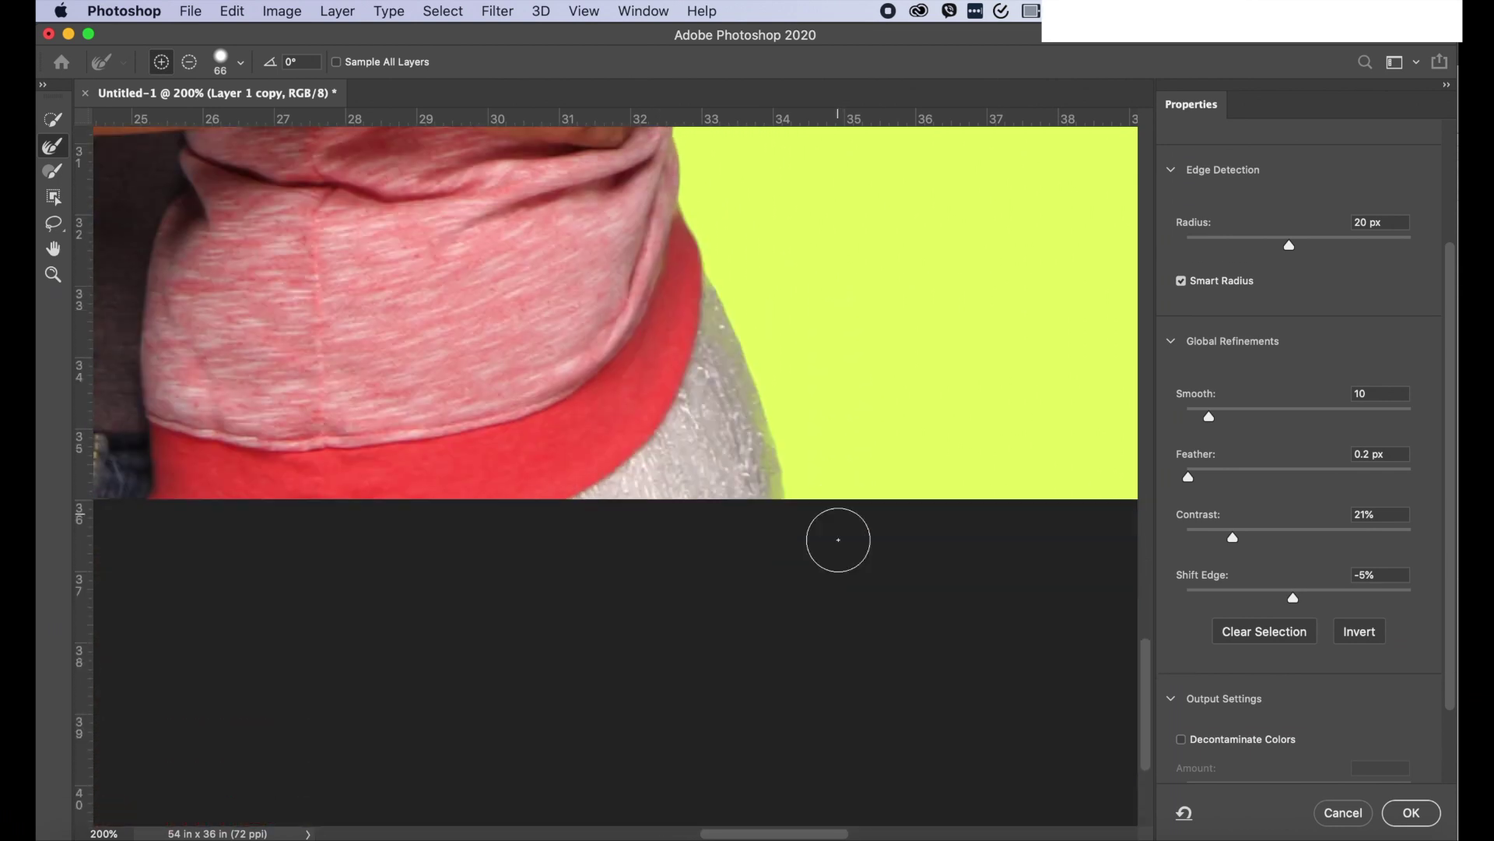
# - Check the whole cutout, then the man's curls up close, and set Contrast to 14%
pyautogui.press('super+0')
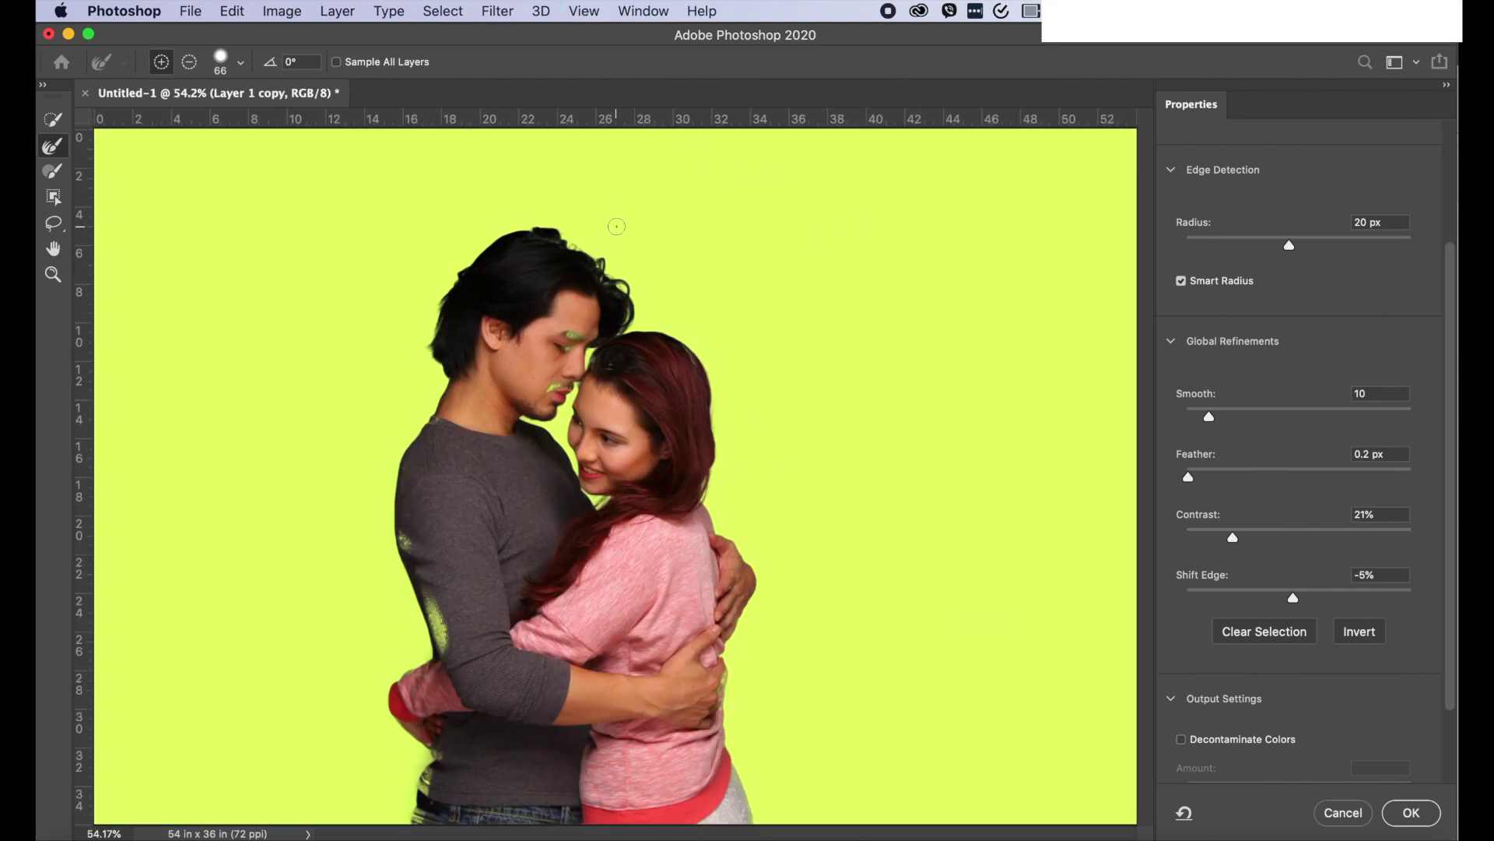
pyautogui.press('super+equal')
pyautogui.press('super+equal')
pyautogui.press('super+equal')
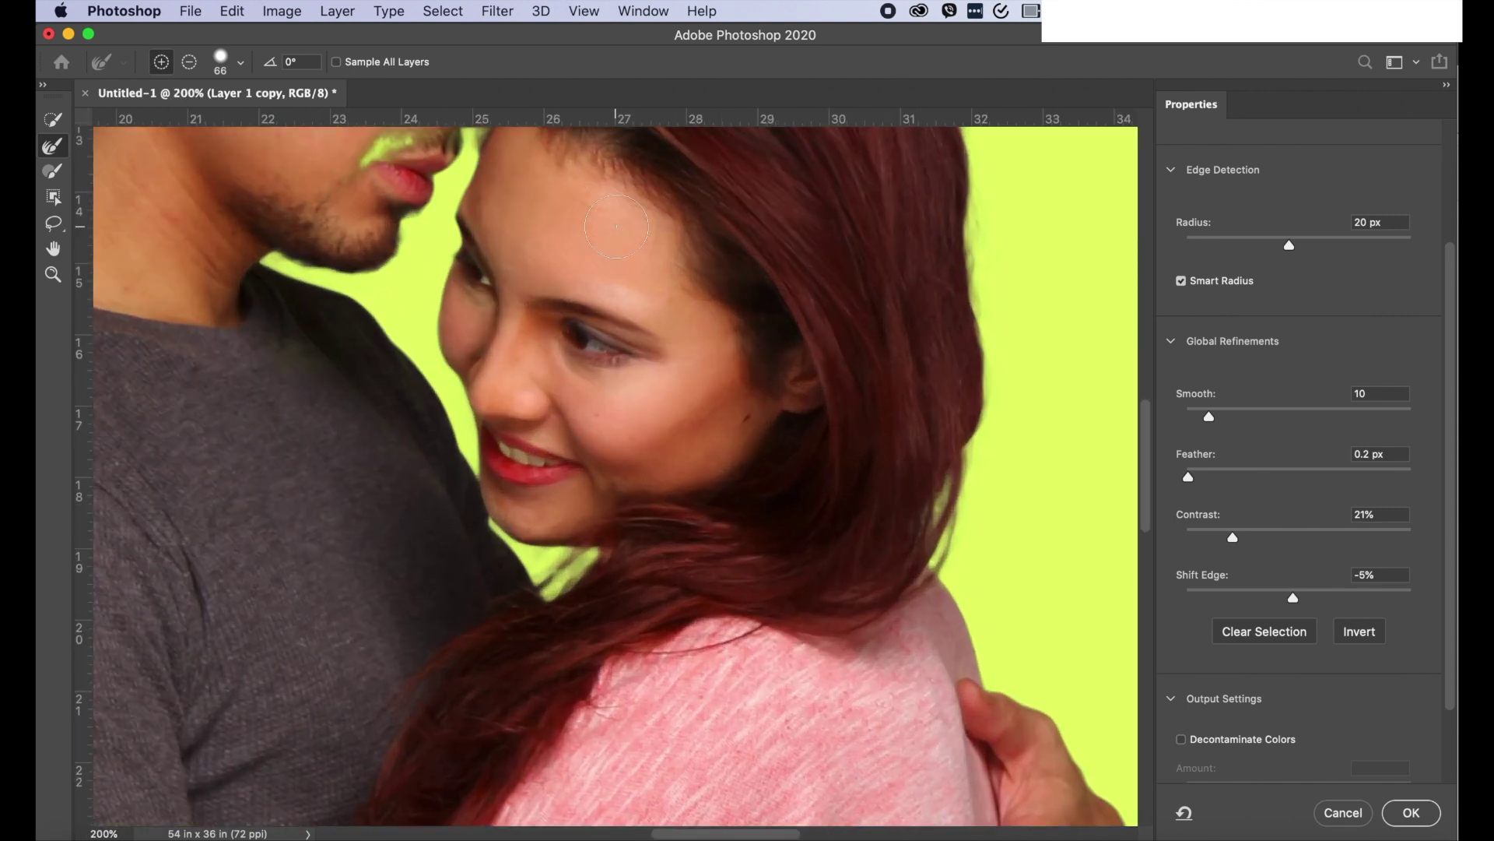
pyautogui.scroll(10, 616, 227)
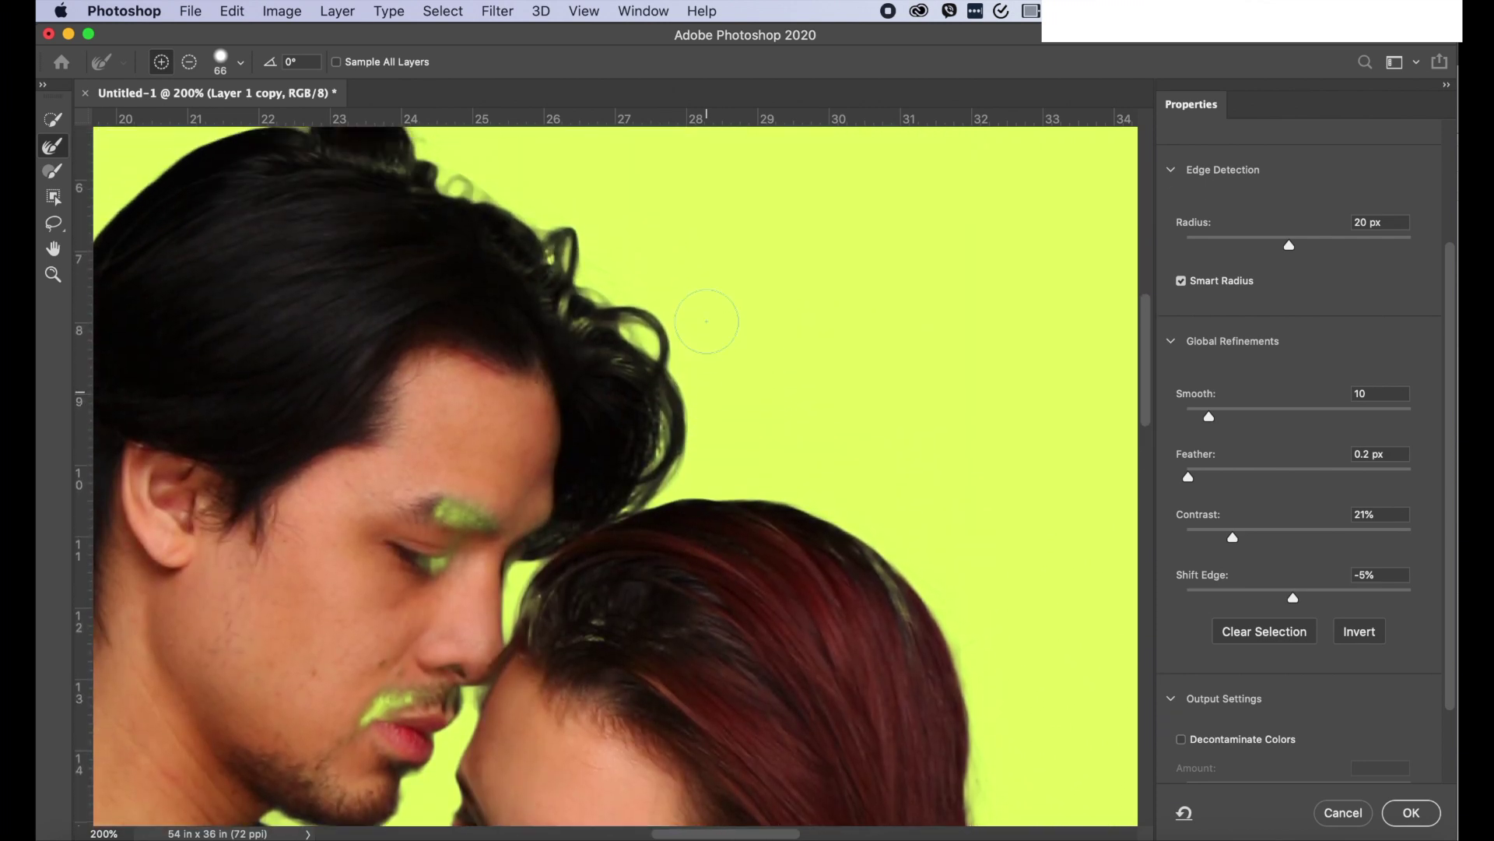
pyautogui.scroll(1, 706, 321)
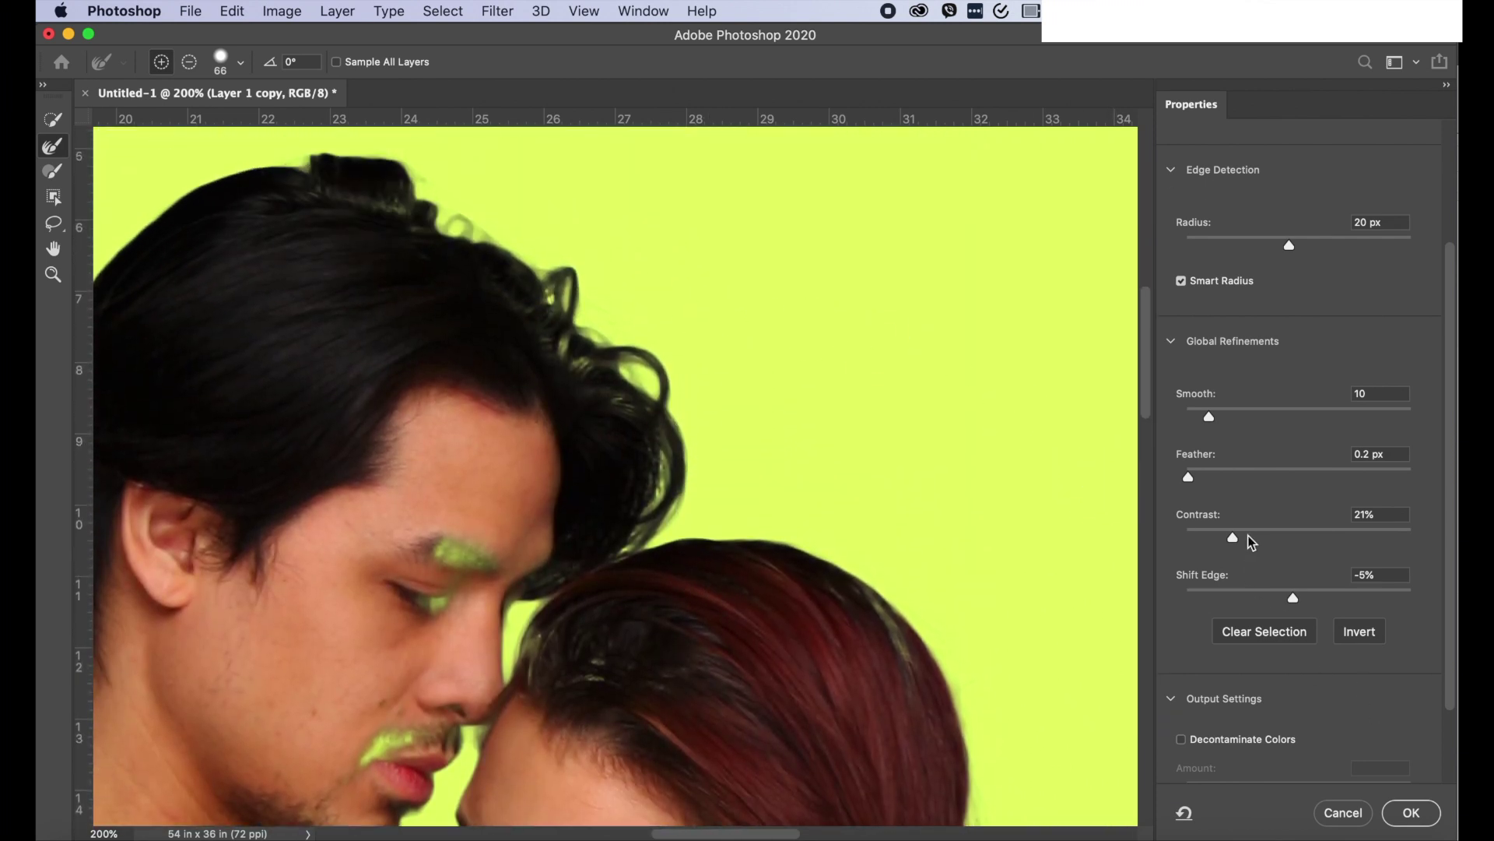
pyautogui.click(1217, 536)
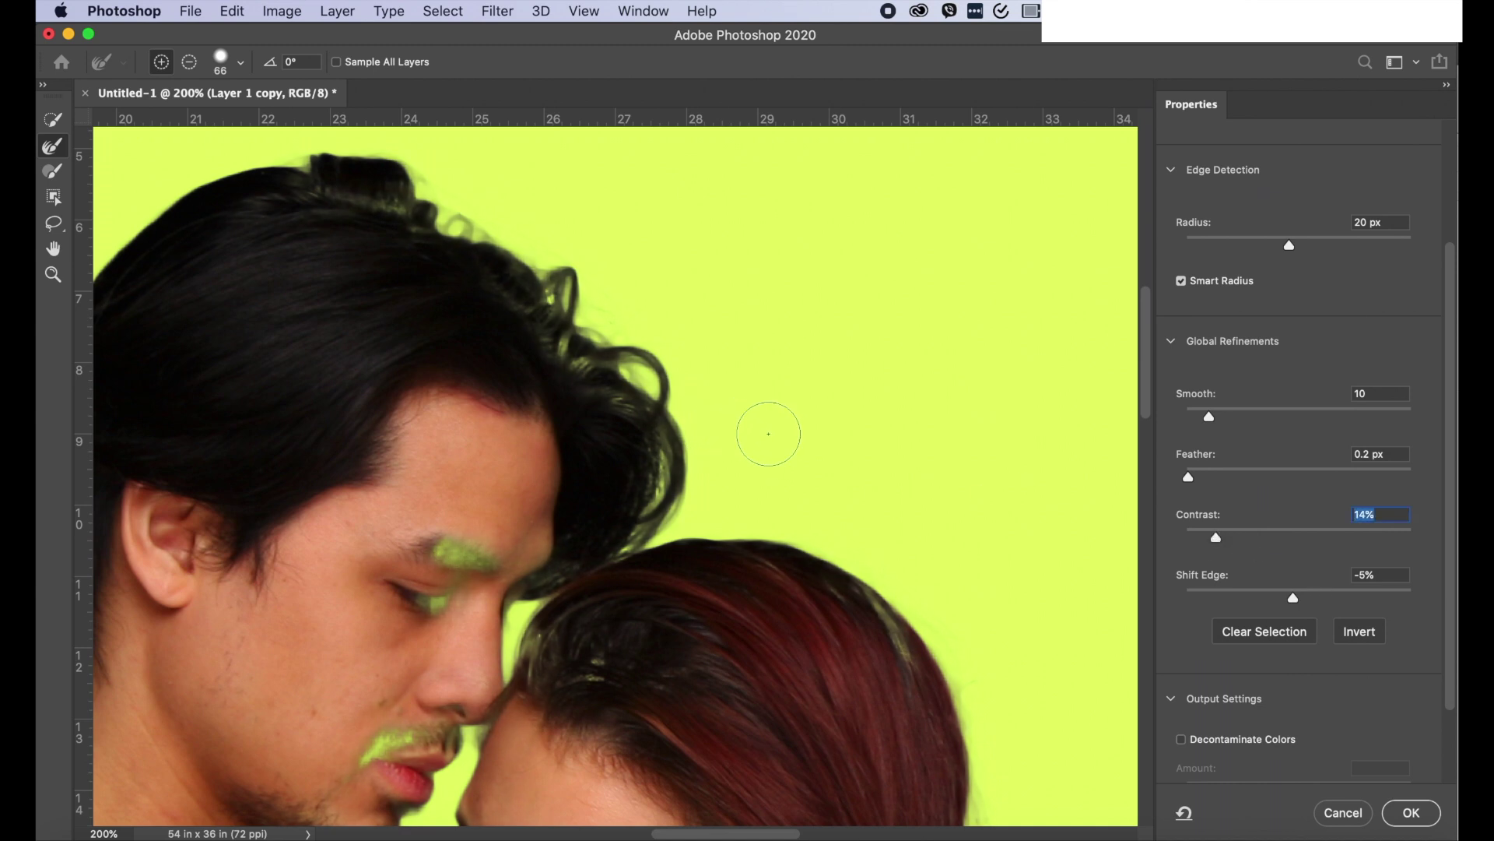
# - Examine the refined edges around both heads of hair, the man's sleeve, the hands and the woman's waist, then the whole cutout
pyautogui.scroll(-5, 885, 465)
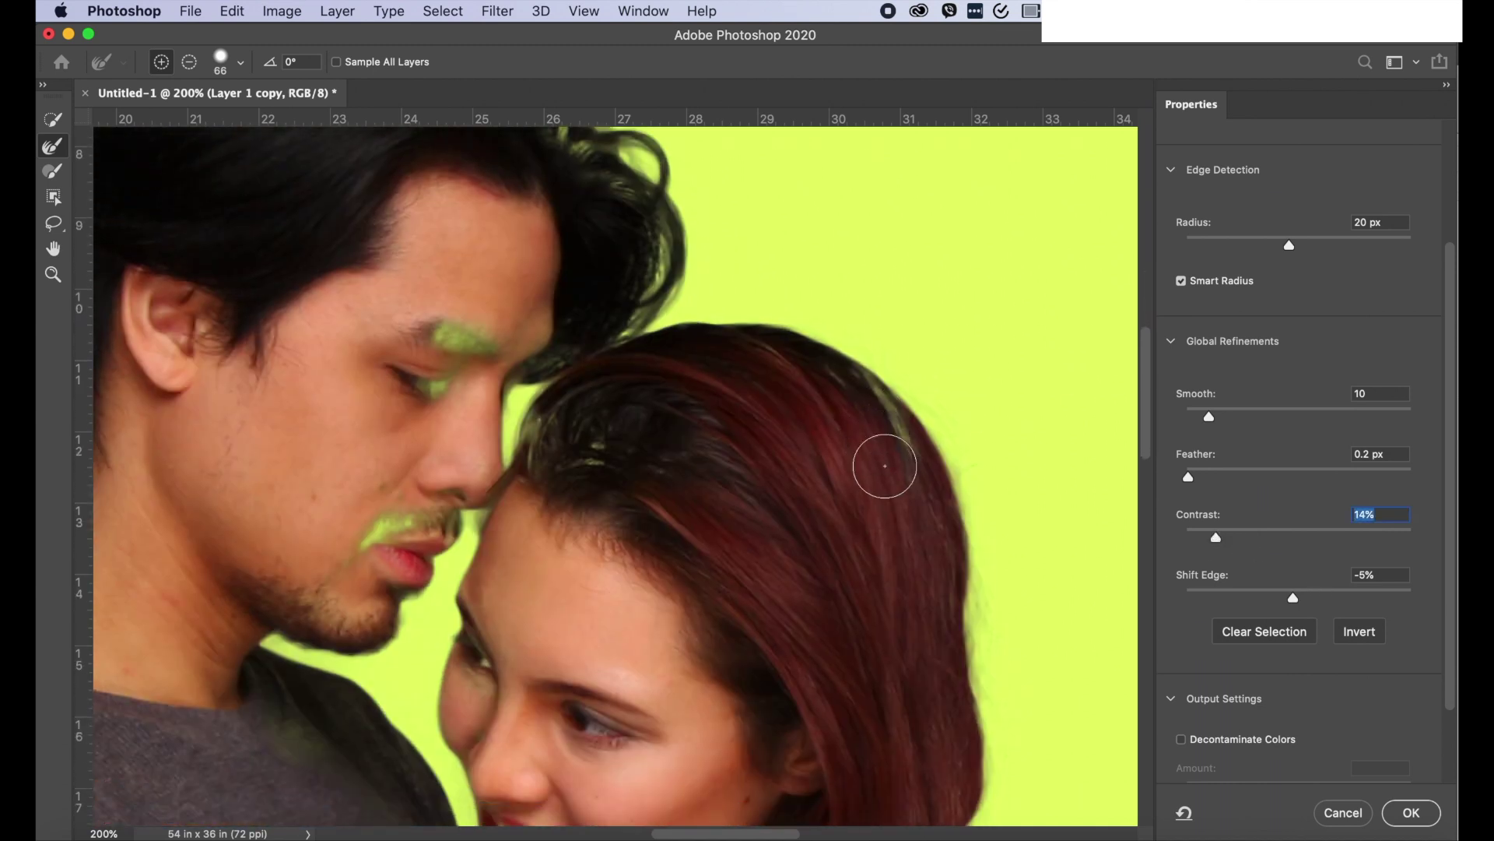
pyautogui.scroll(-3, 885, 466)
pyautogui.scroll(7, 885, 467)
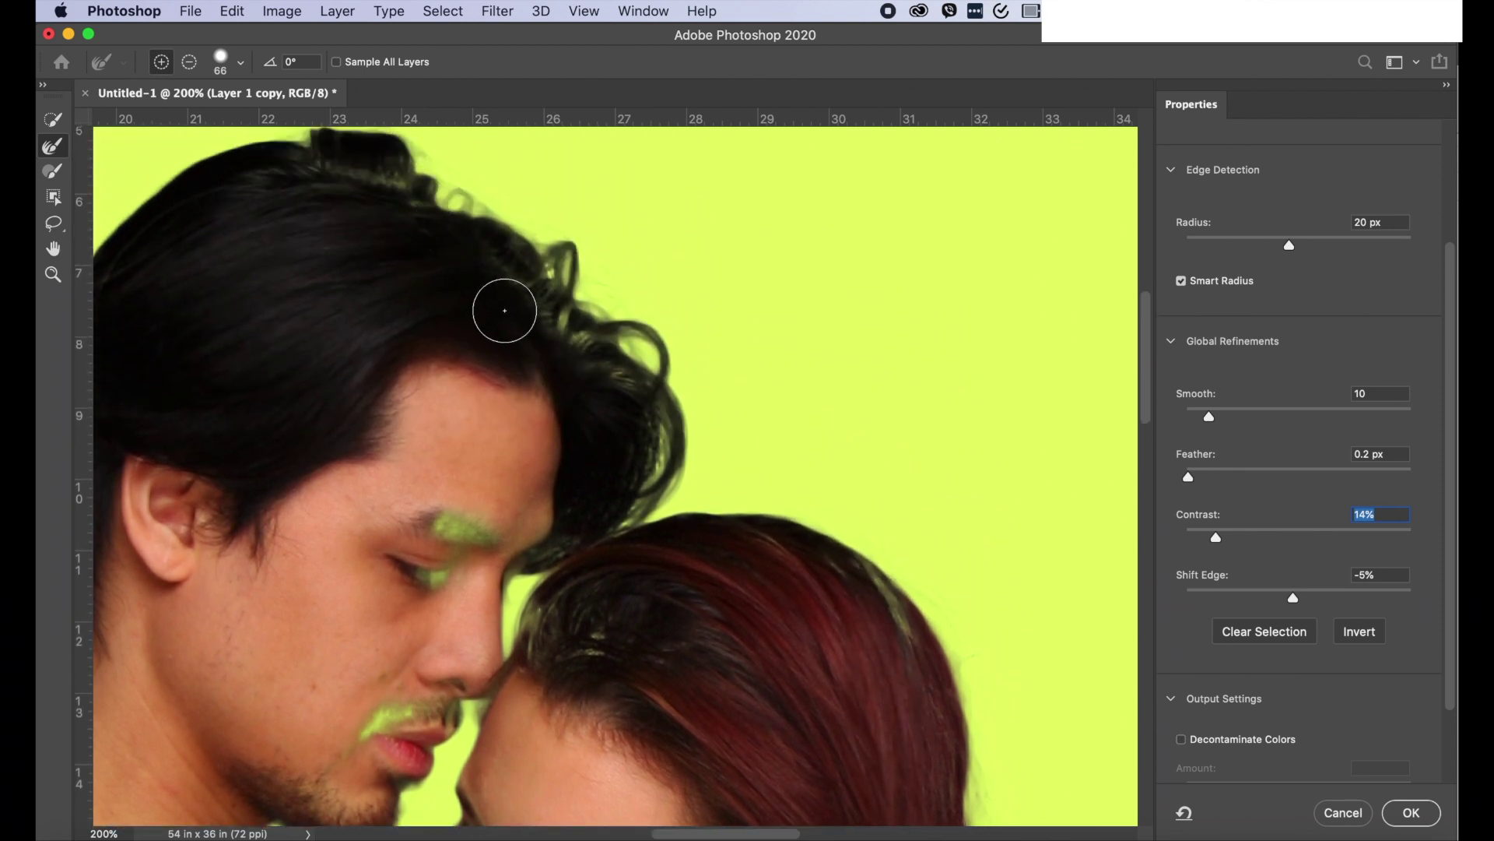
pyautogui.hscroll(-5, 457, 294)
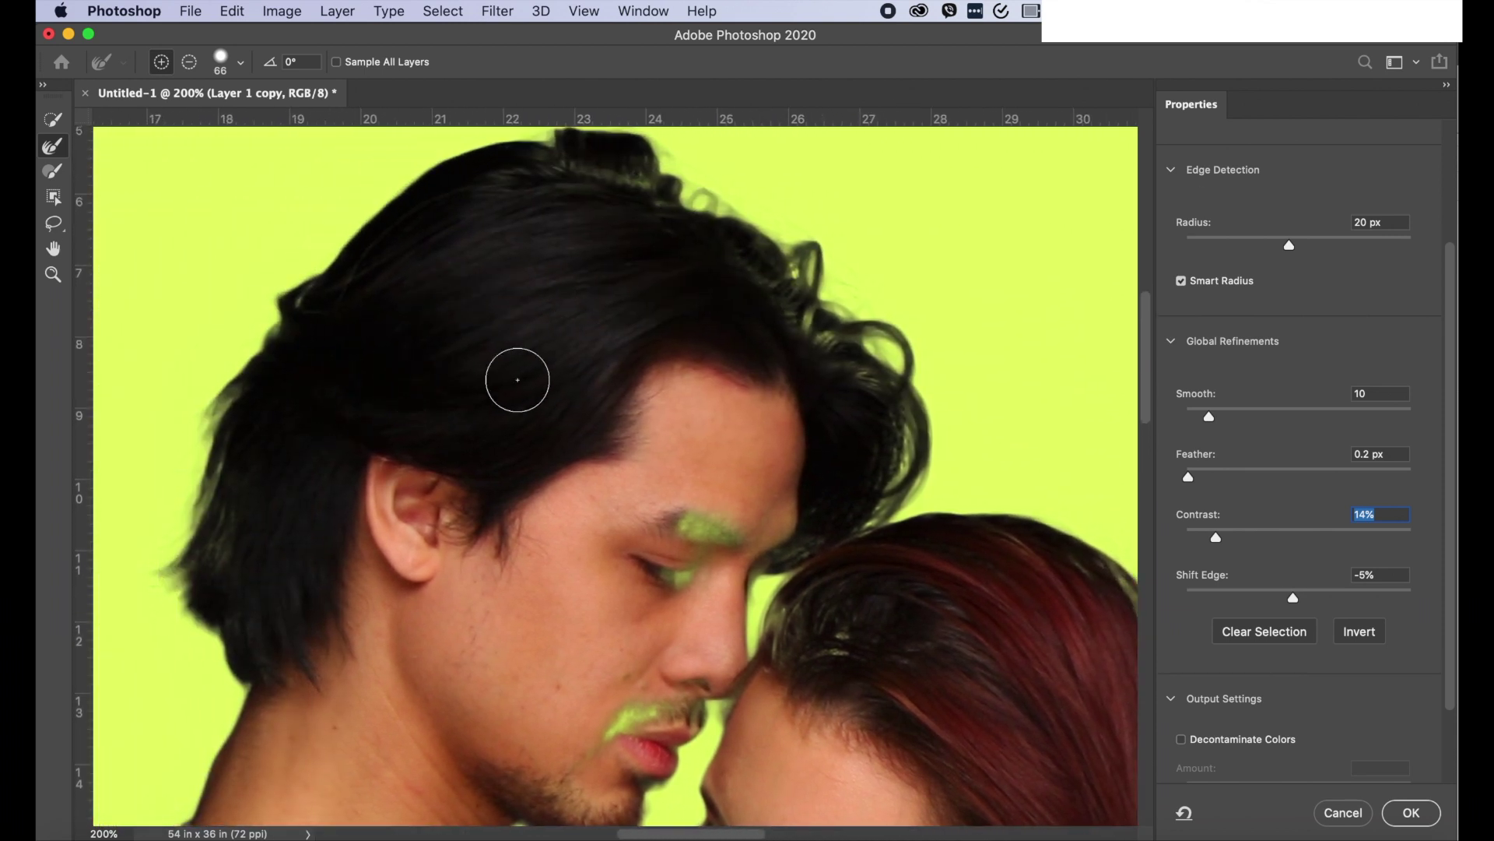
pyautogui.scroll(2, 635, 396)
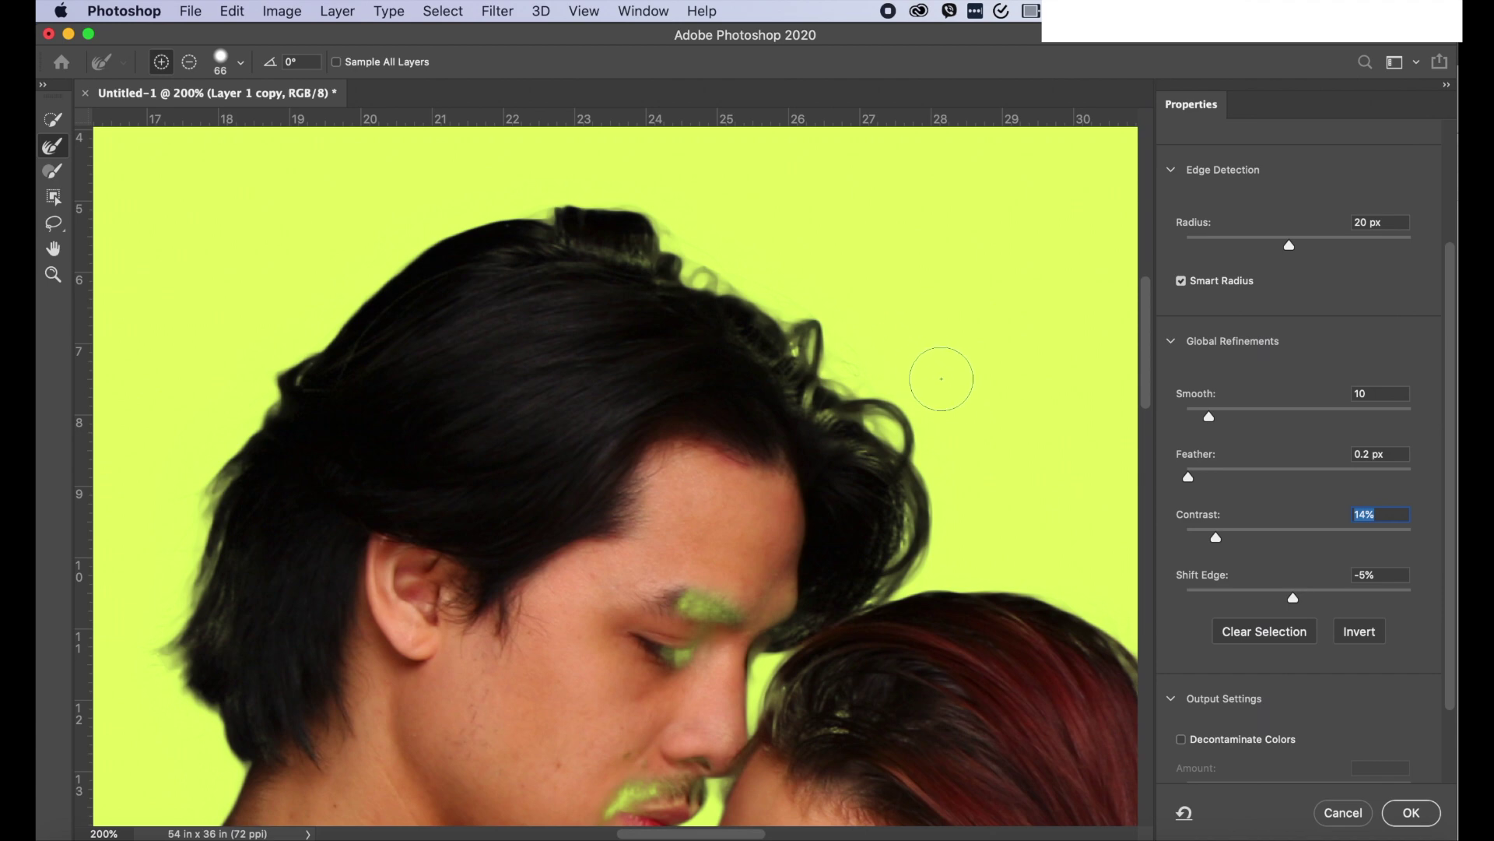
pyautogui.scroll(-3, 958, 382)
pyautogui.scroll(-20, 958, 382)
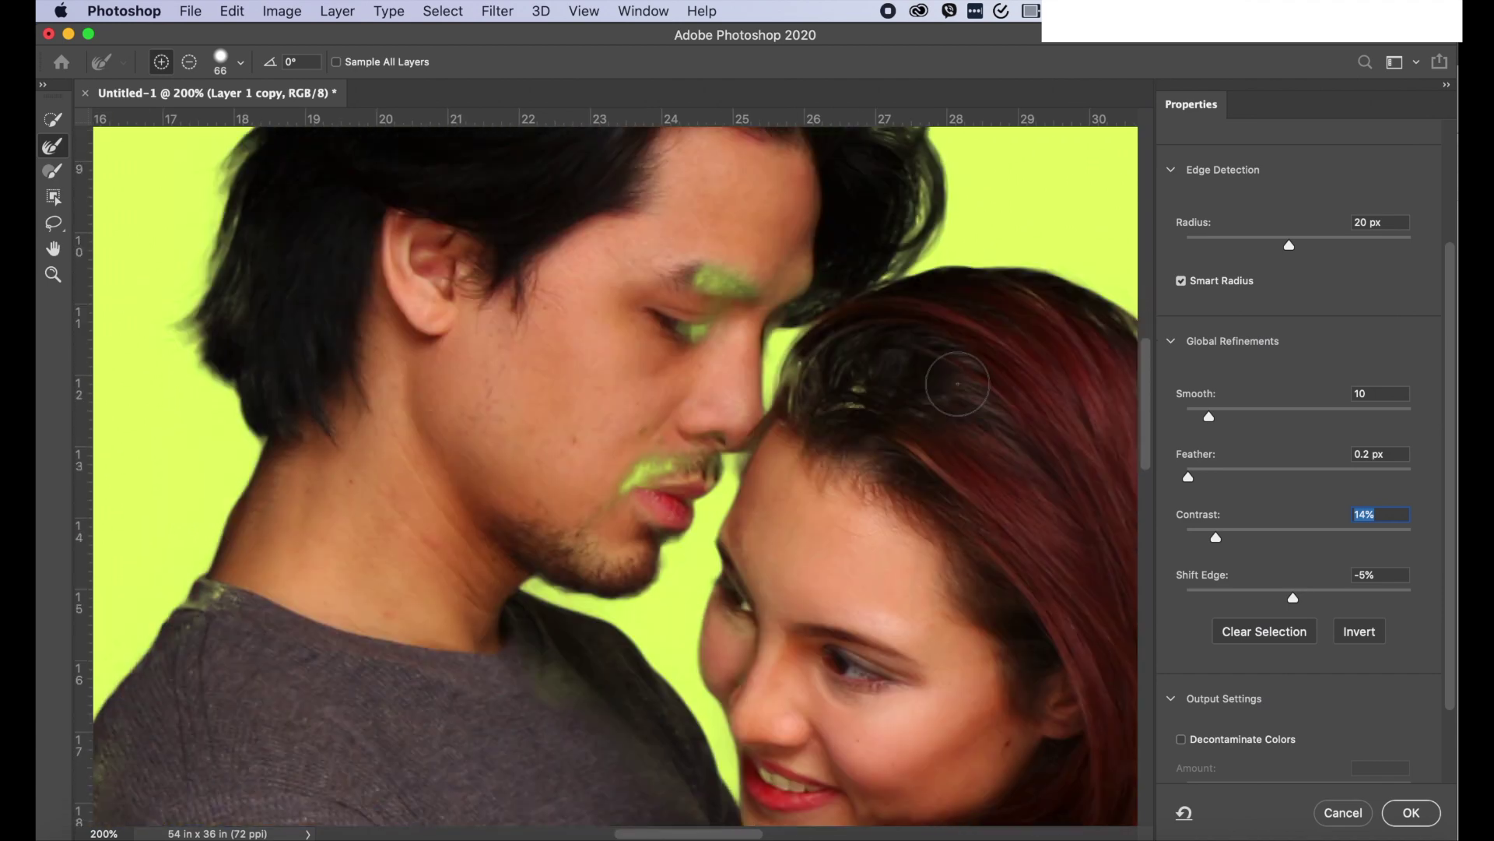
pyautogui.scroll(-3, 1032, 412)
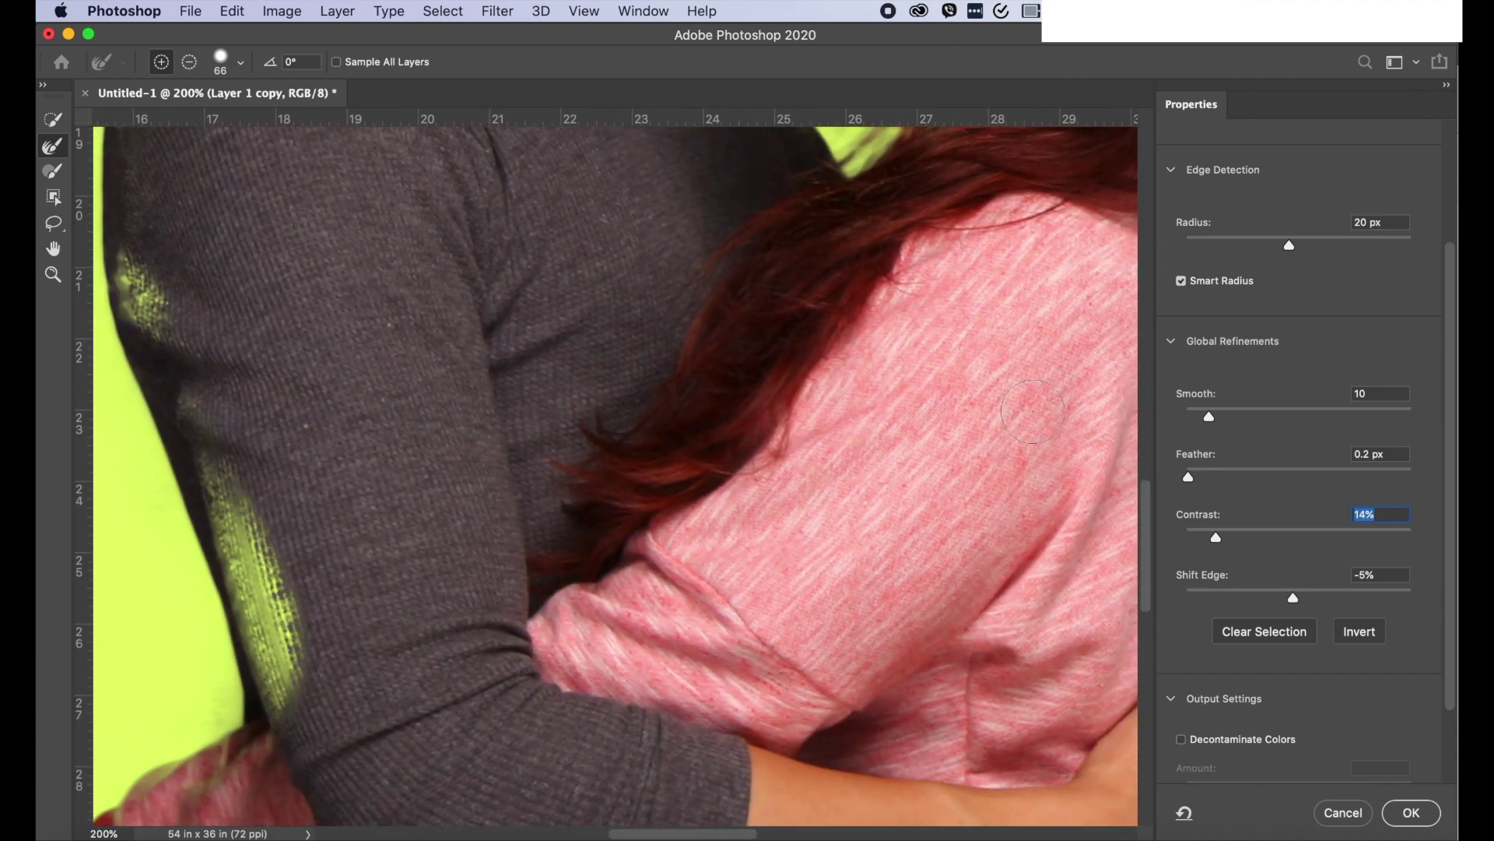
pyautogui.hscroll(18, 1032, 411)
pyautogui.scroll(-20, 1032, 411)
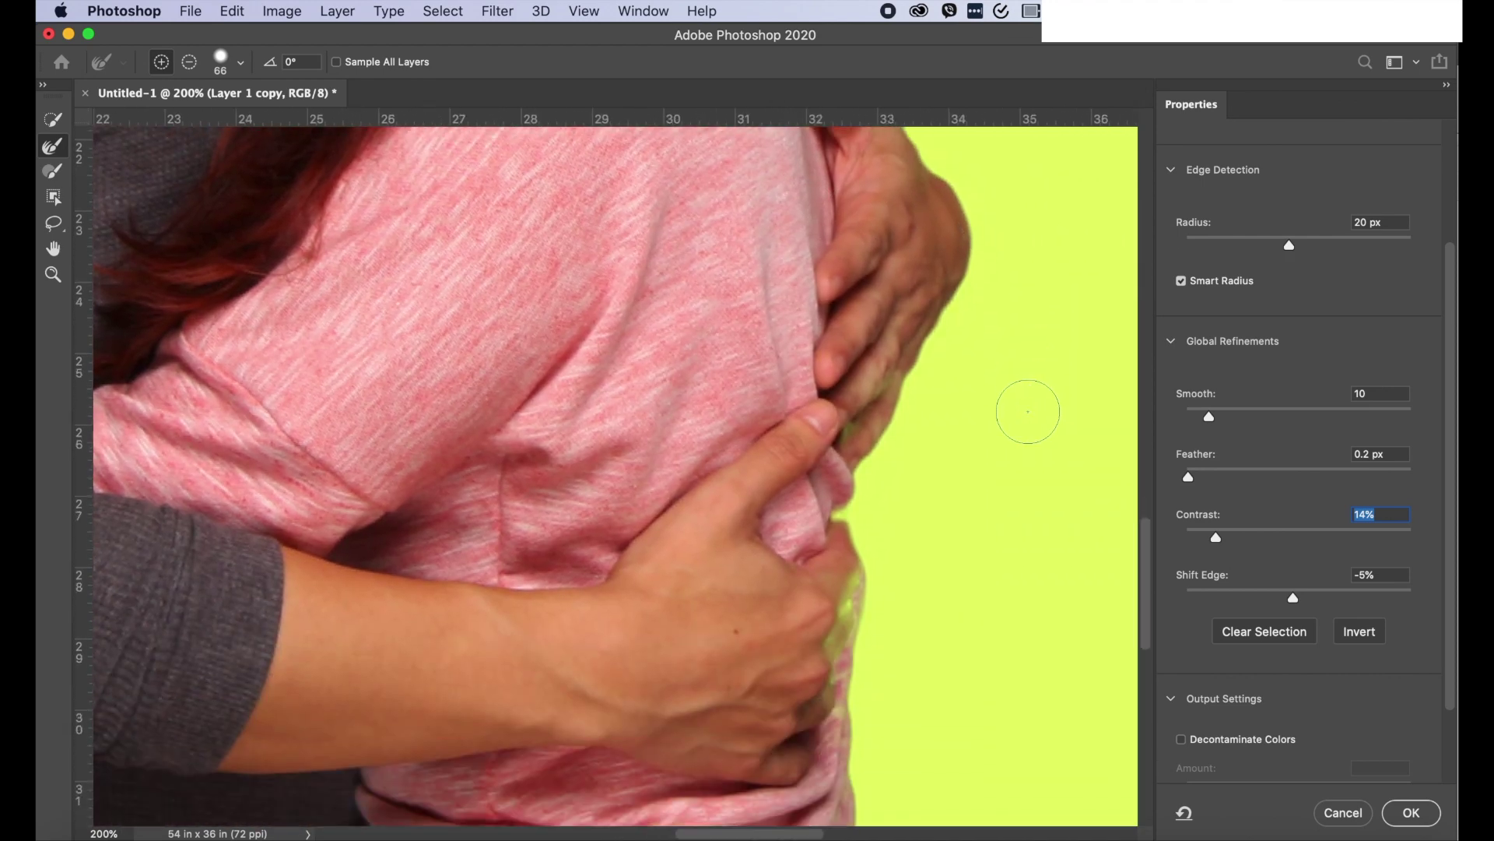
pyautogui.scroll(-1, 1027, 412)
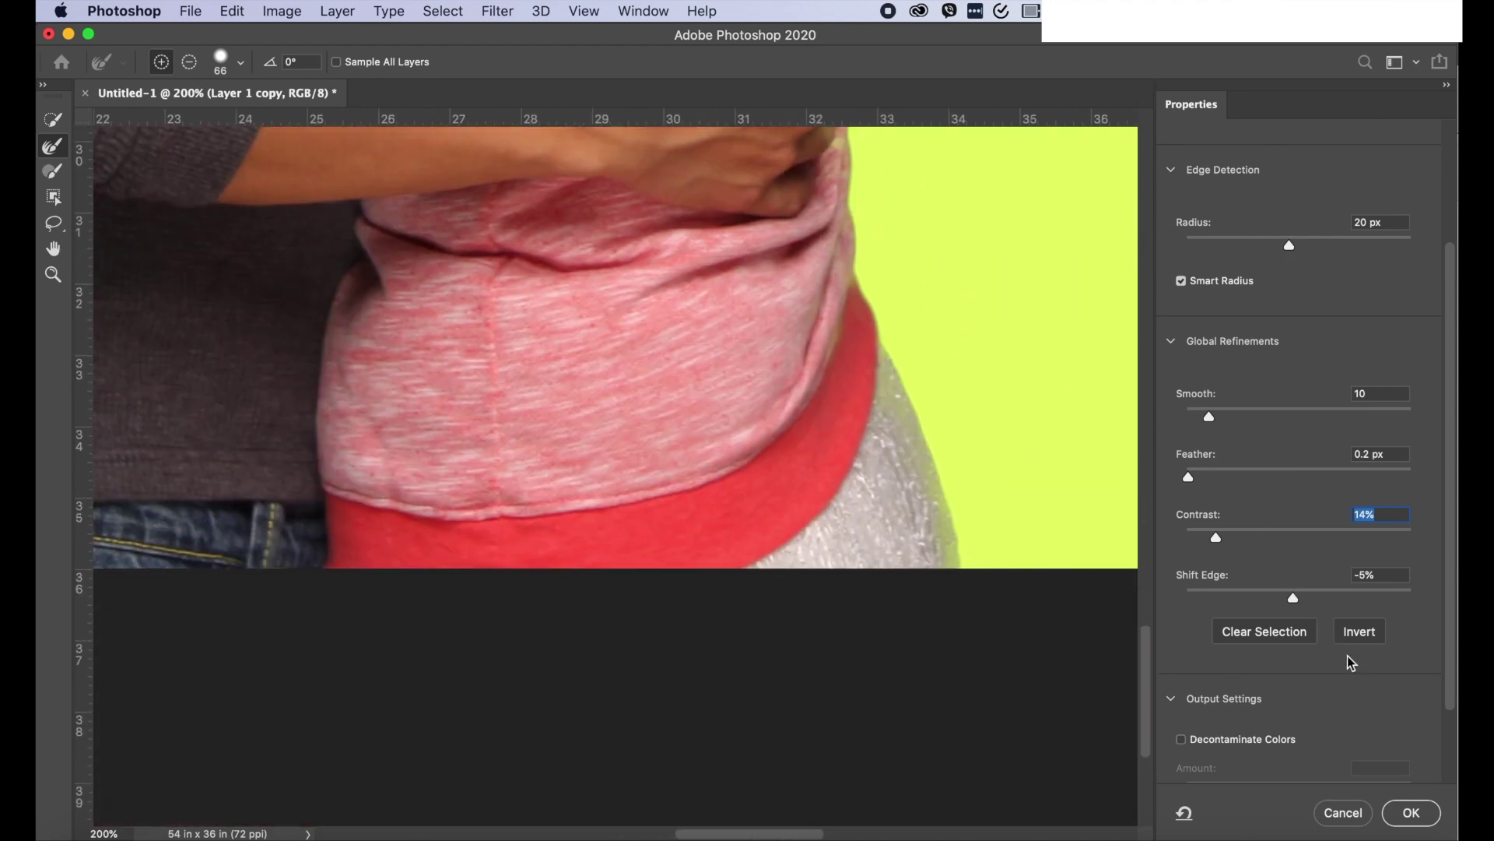
pyautogui.scroll(-3, 1326, 645)
pyautogui.press('super+0')
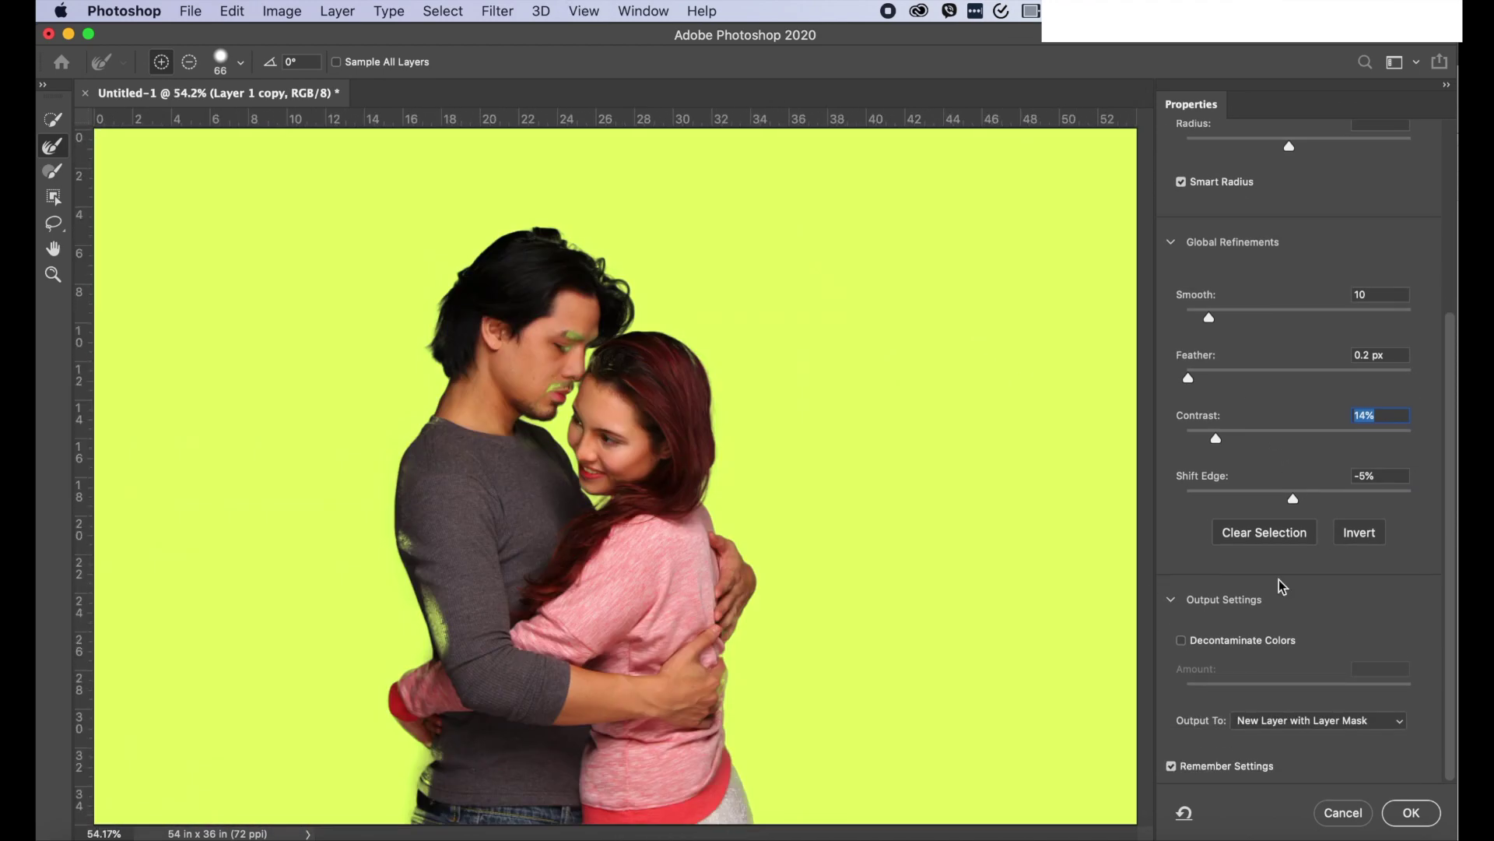
# - Output the refined cutout to a new layer with a layer mask and save the document as a PSD file
pyautogui.click(1411, 813)
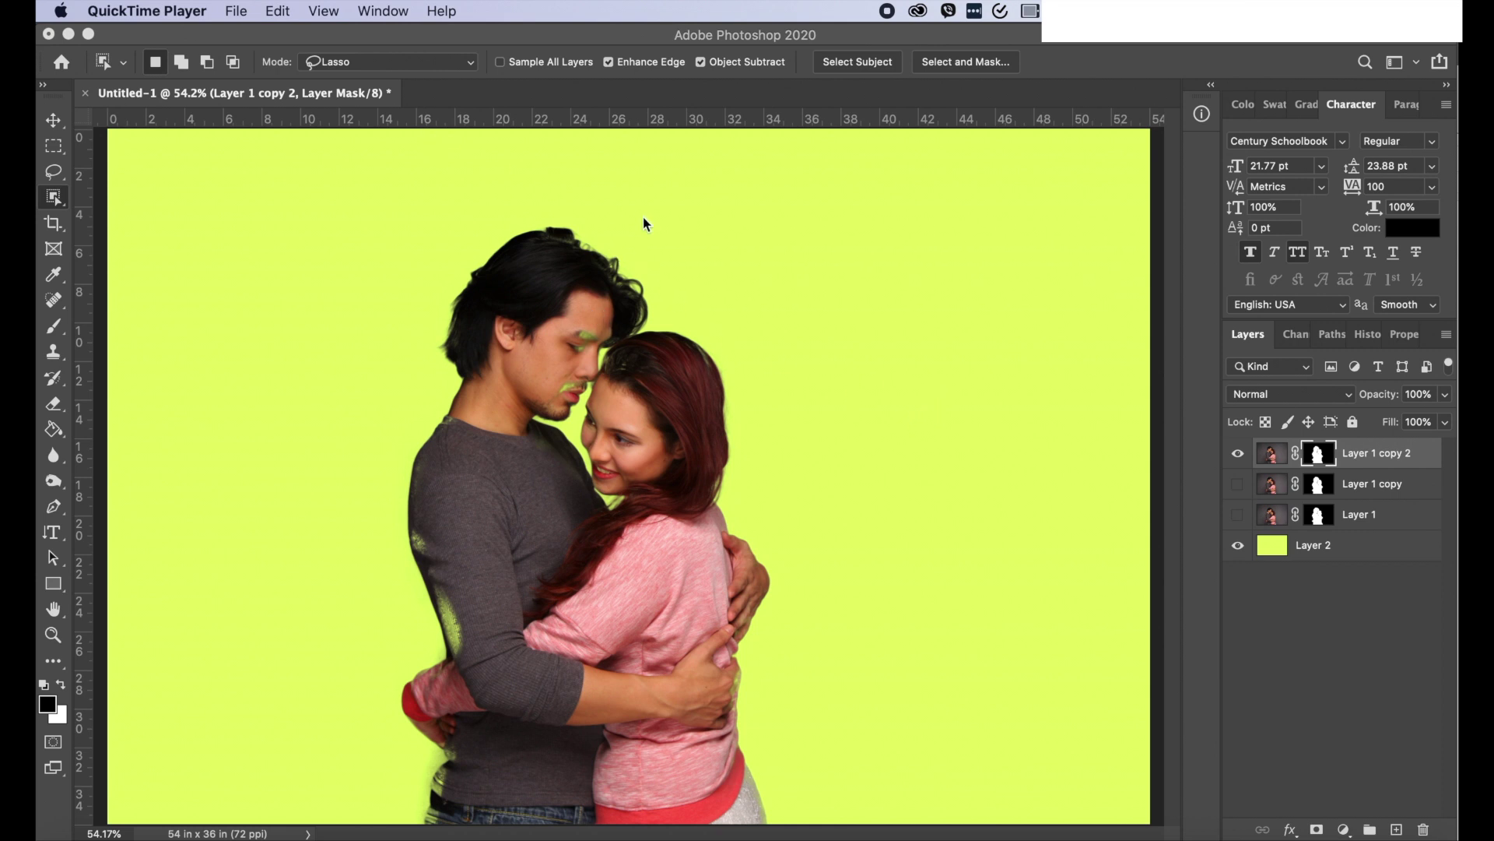
pyautogui.click(504, 37)
pyautogui.press('super+s')
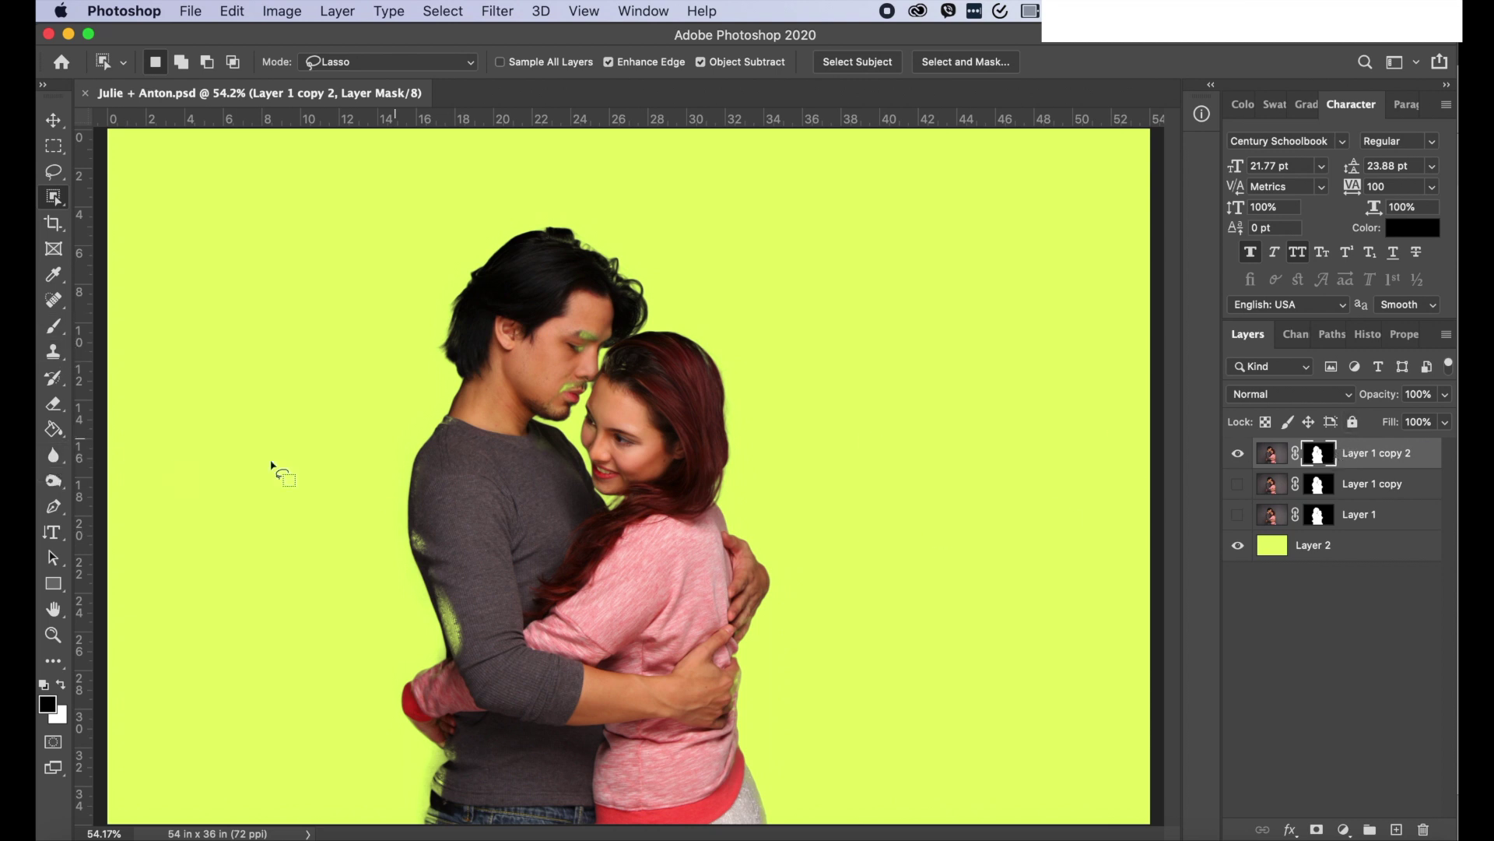
# - Set up a white 68 px Brush with 50% hardness and restore the man's eyebrow and mustache on the layer mask
pyautogui.click(61, 684)
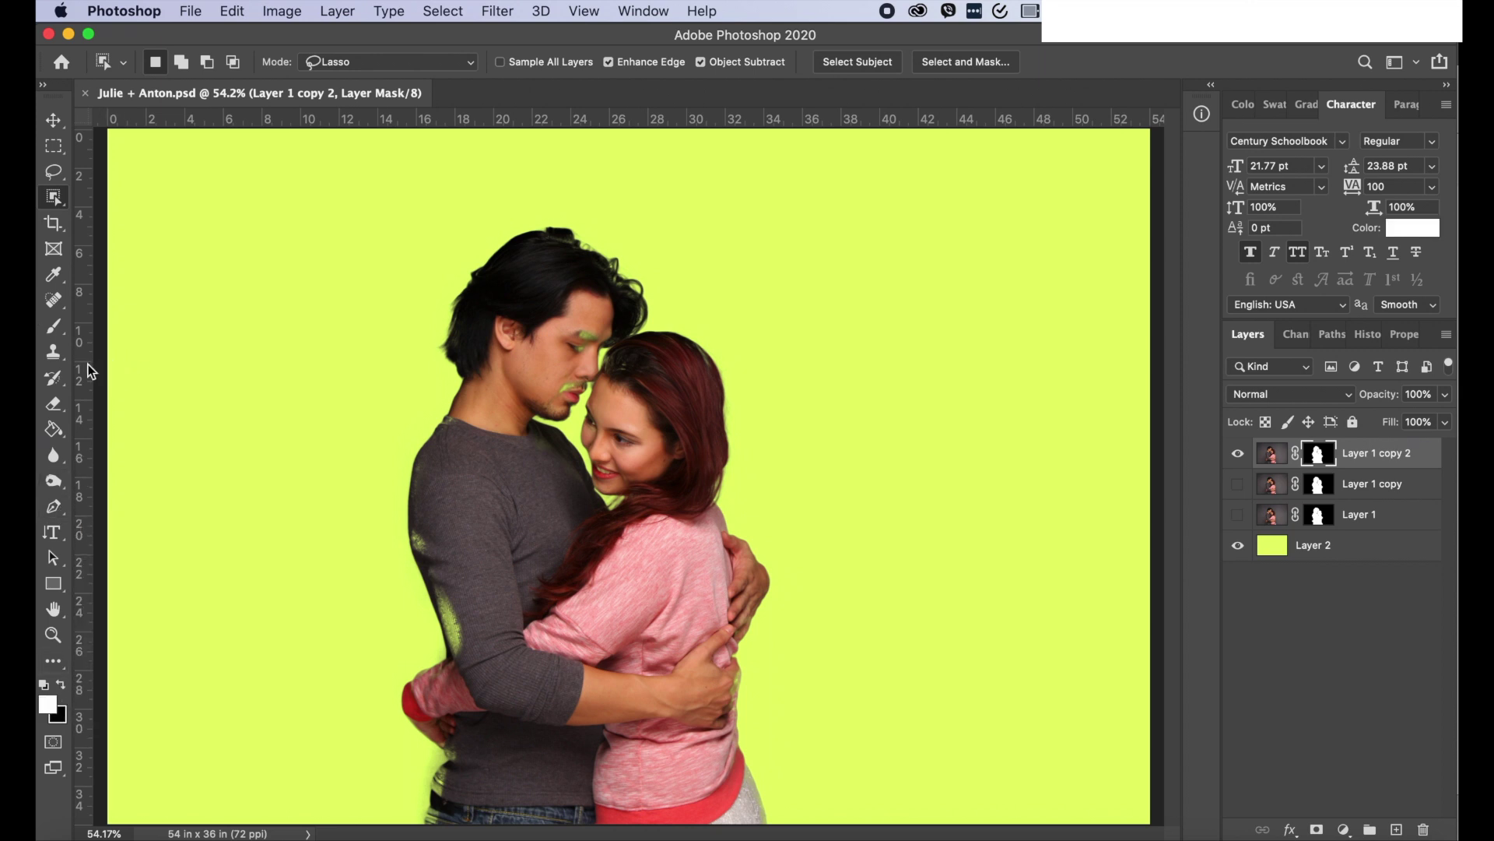
pyautogui.click(53, 325)
pyautogui.rightClick(576, 335)
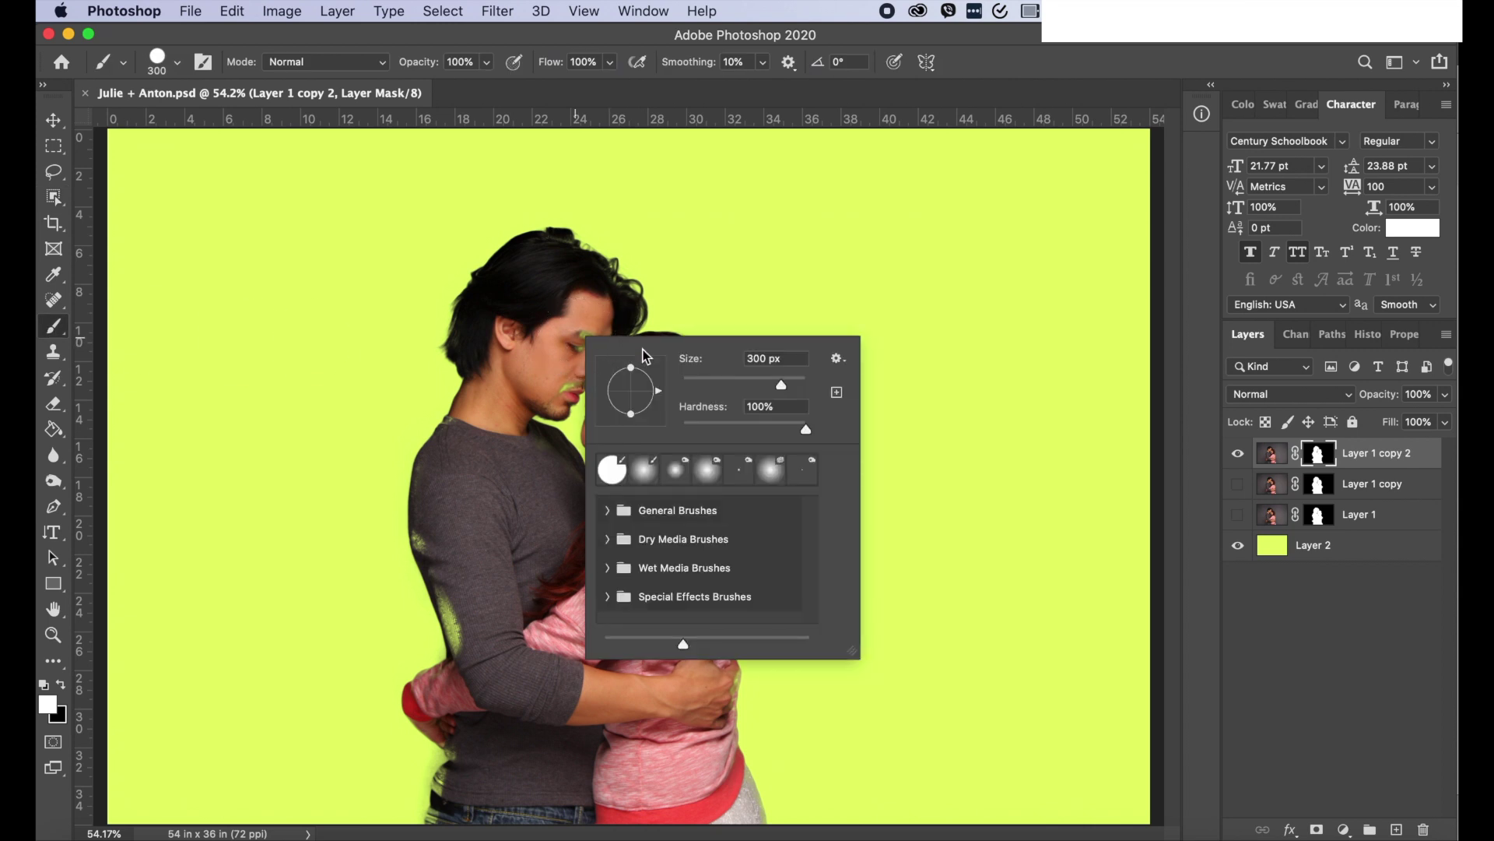
pyautogui.moveTo(797, 386); pyautogui.dragTo(714, 384)
pyautogui.click(746, 424)
pyautogui.click(746, 423)
pyautogui.moveTo(696, 366); pyautogui.dragTo(731, 379)
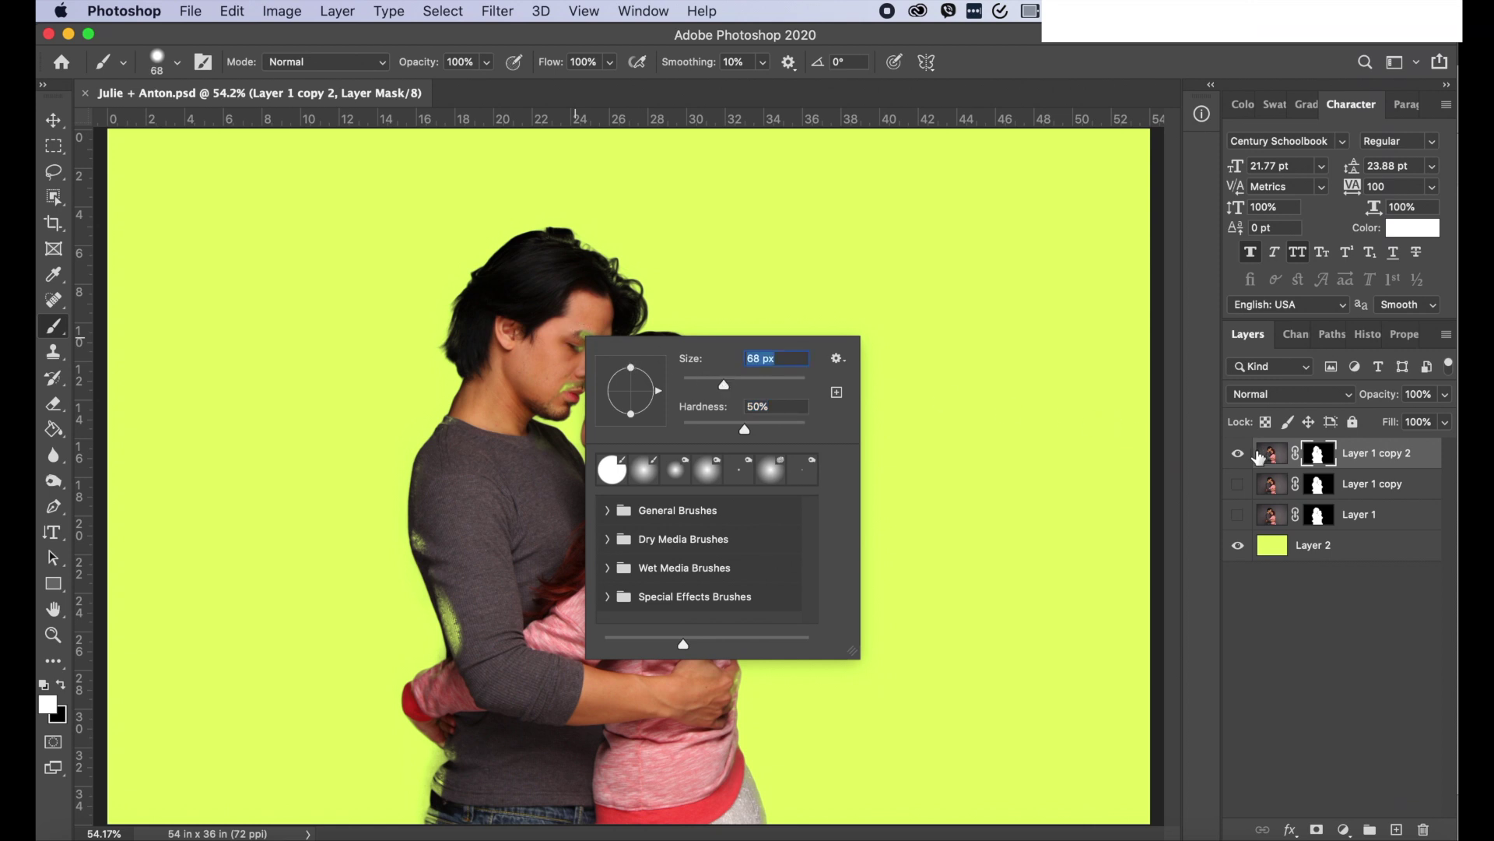
pyautogui.press('Return')
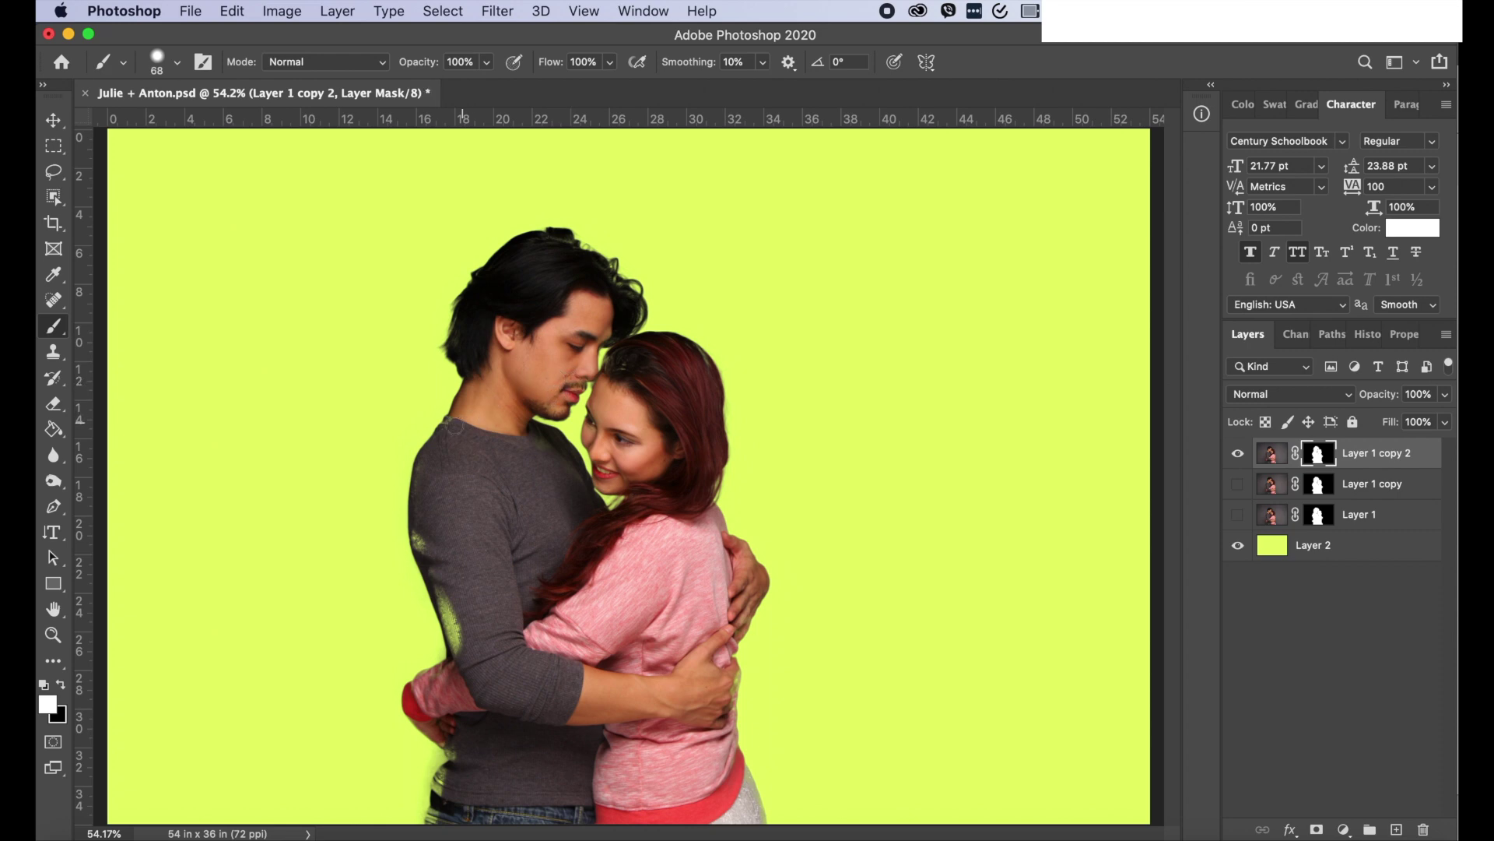
# - Paint white on the mask to restore the man's shirt across the chest, collar and shoulder down the upper sleeve
pyautogui.press('super+plus')
pyautogui.press('super+plus')
pyautogui.press('super+plus')
pyautogui.press('super+plus')
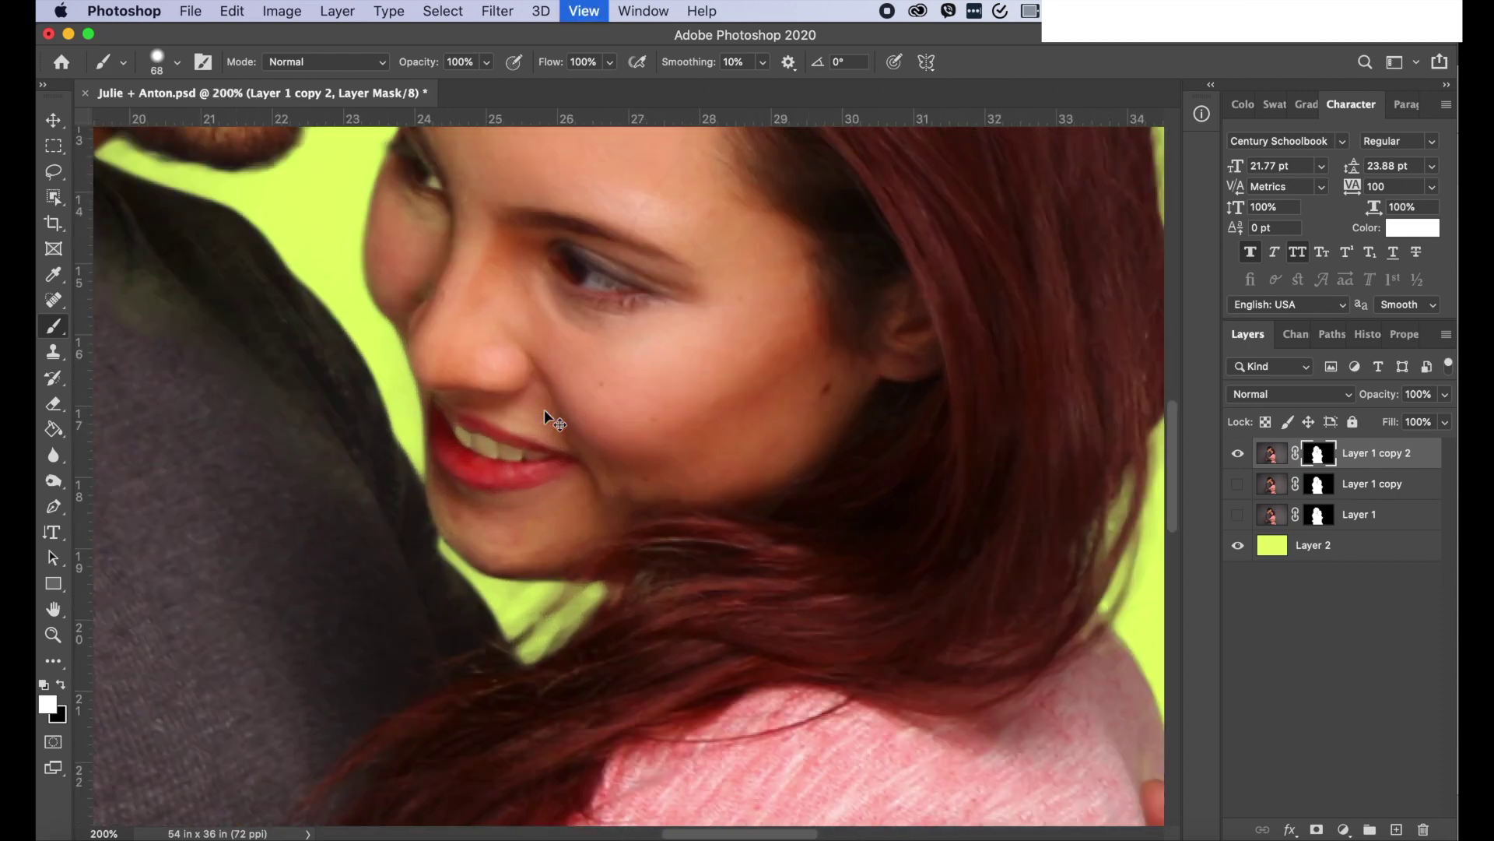
pyautogui.hscroll(-10, 552, 396)
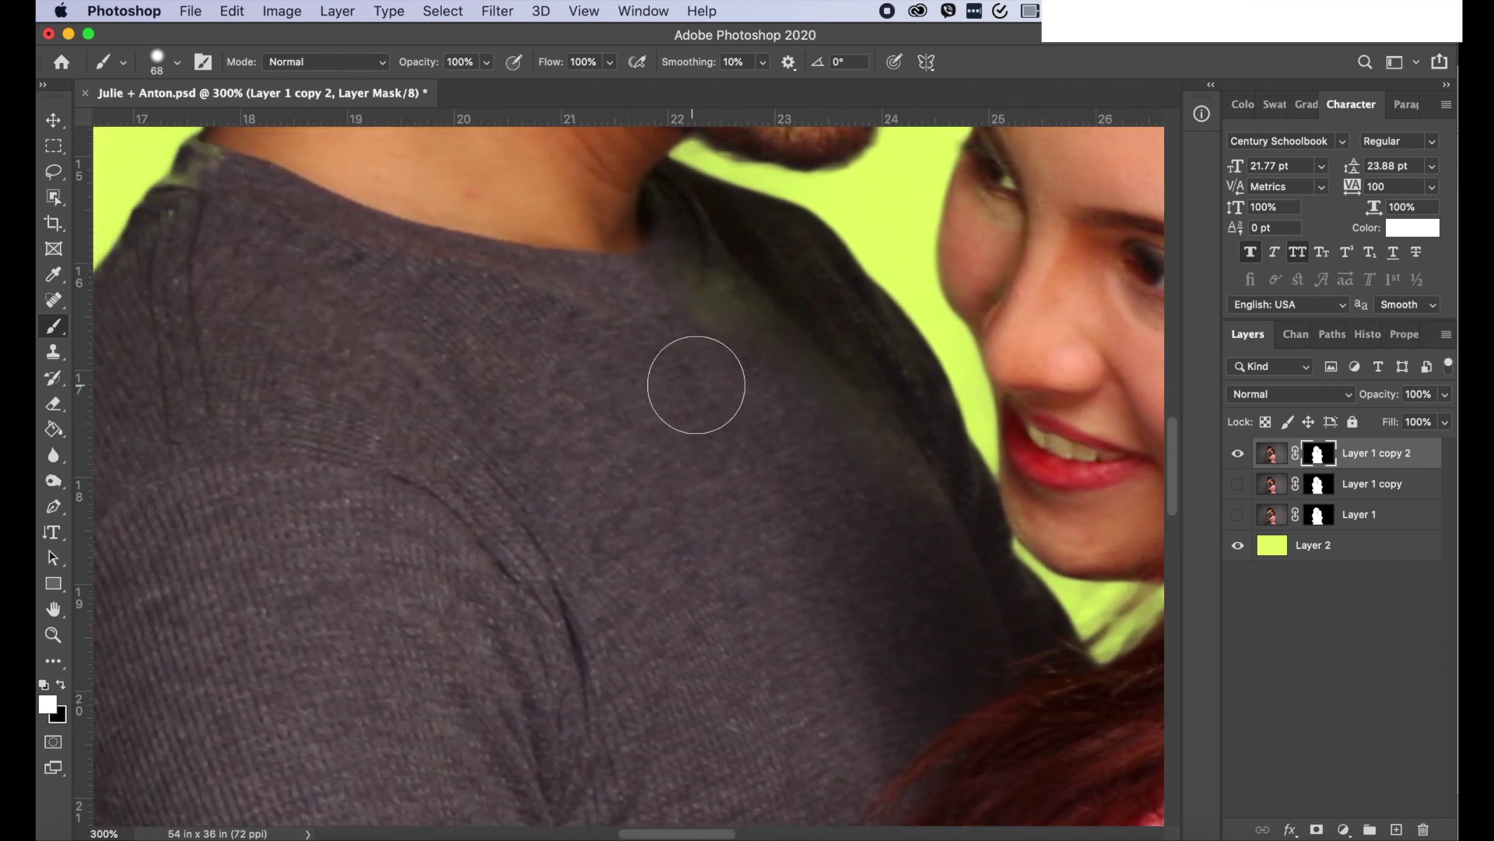
pyautogui.moveTo(696, 385)
pyautogui.mouseDown()
pyautogui.moveTo(756, 374)
pyautogui.moveTo(690, 287)
pyautogui.mouseUp()
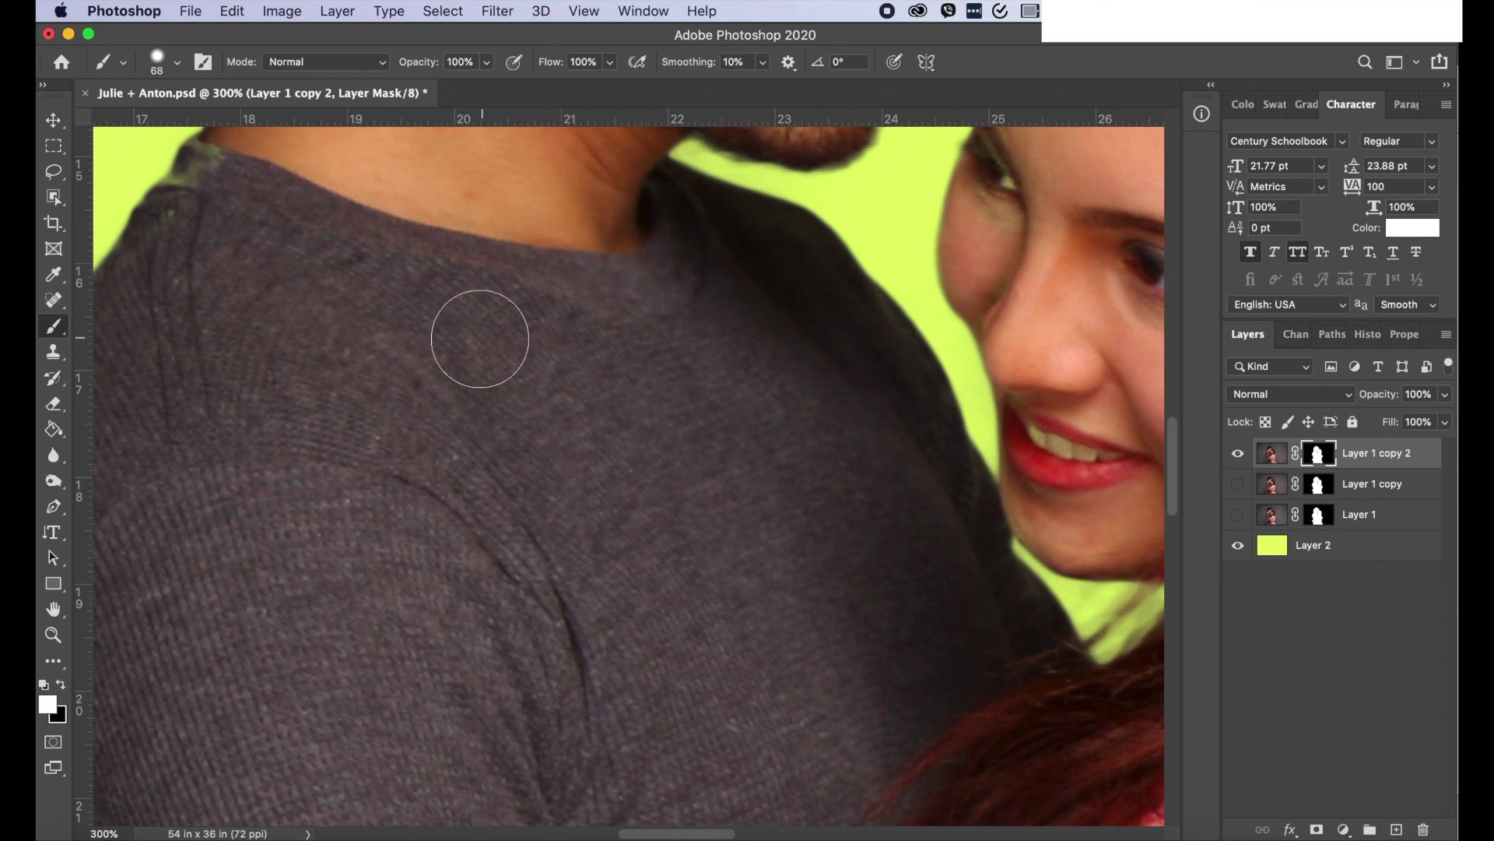
pyautogui.hscroll(-5, 373, 288)
pyautogui.moveTo(467, 248)
pyautogui.mouseDown()
pyautogui.moveTo(469, 190)
pyautogui.moveTo(423, 227)
pyautogui.moveTo(454, 185)
pyautogui.moveTo(428, 246)
pyautogui.moveTo(309, 392)
pyautogui.moveTo(274, 520)
pyautogui.moveTo(270, 642)
pyautogui.mouseUp()
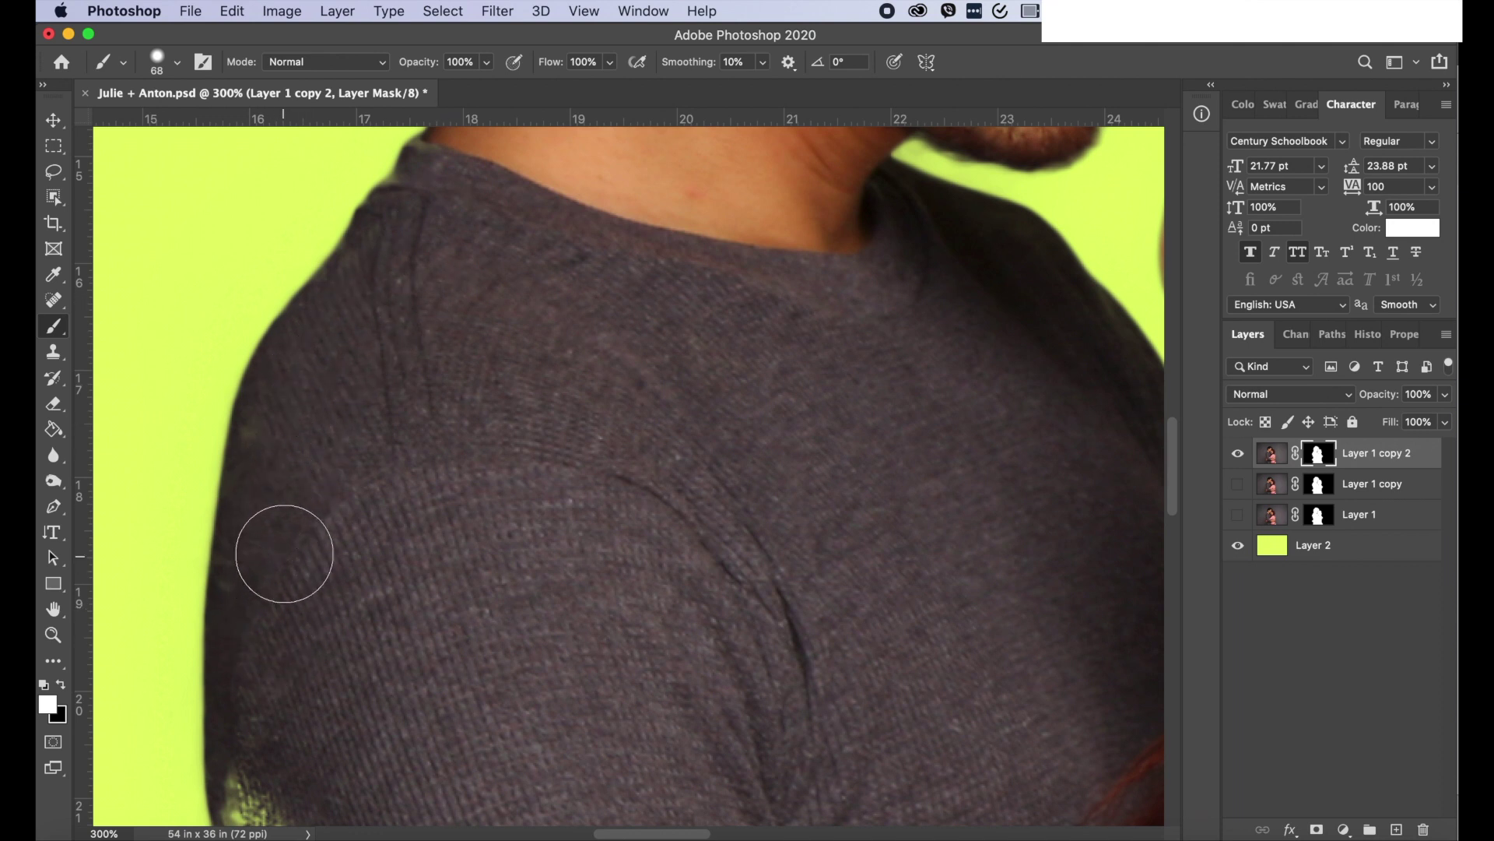
# - Set the brush hardness to 69% and paint the missing areas of the man's sleeve back in down to the elbow
pyautogui.rightClick(411, 637)
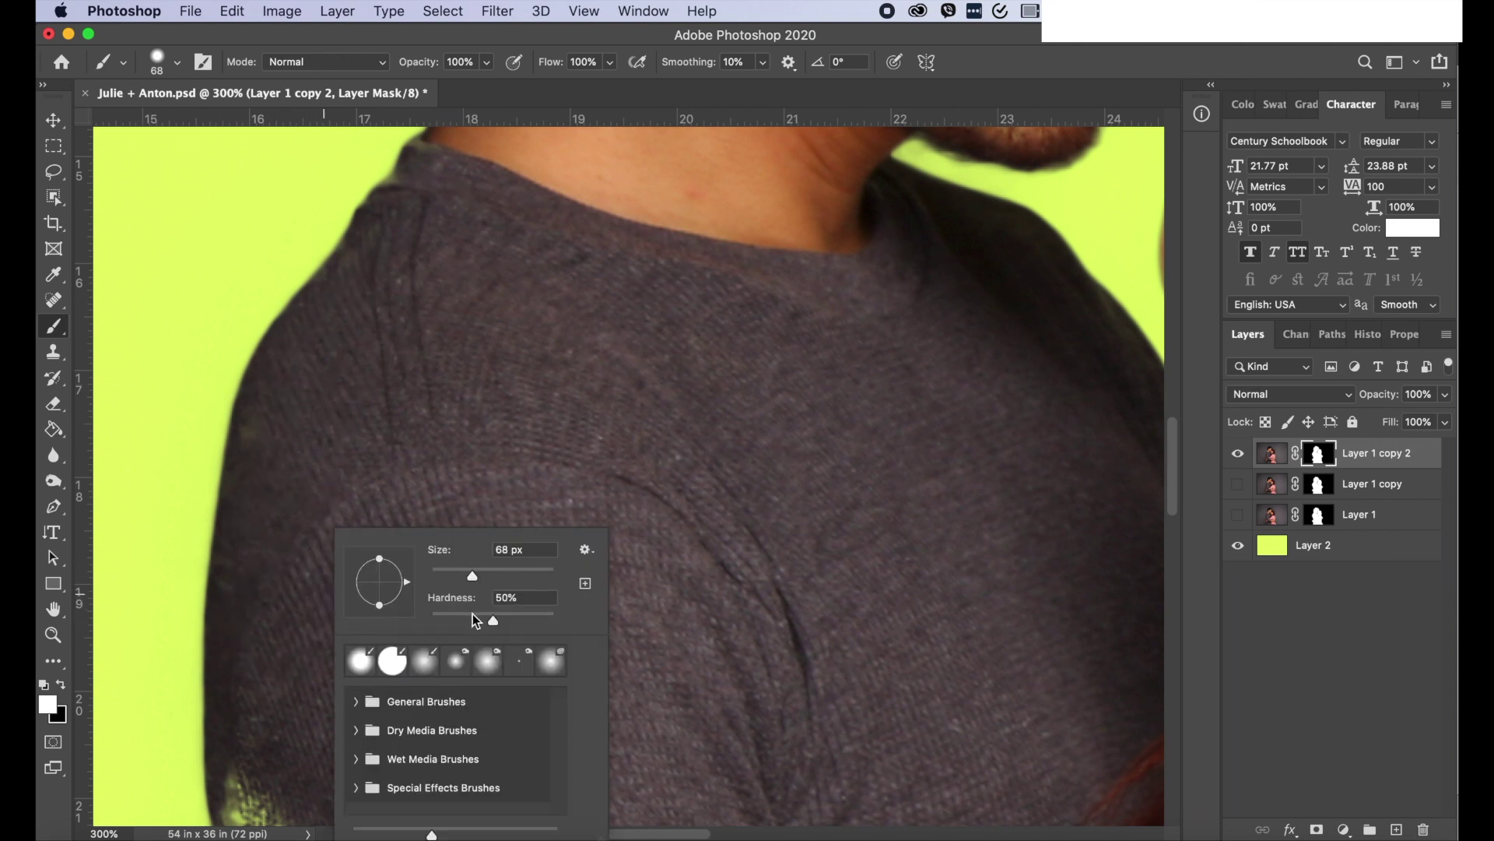
pyautogui.press('Return')
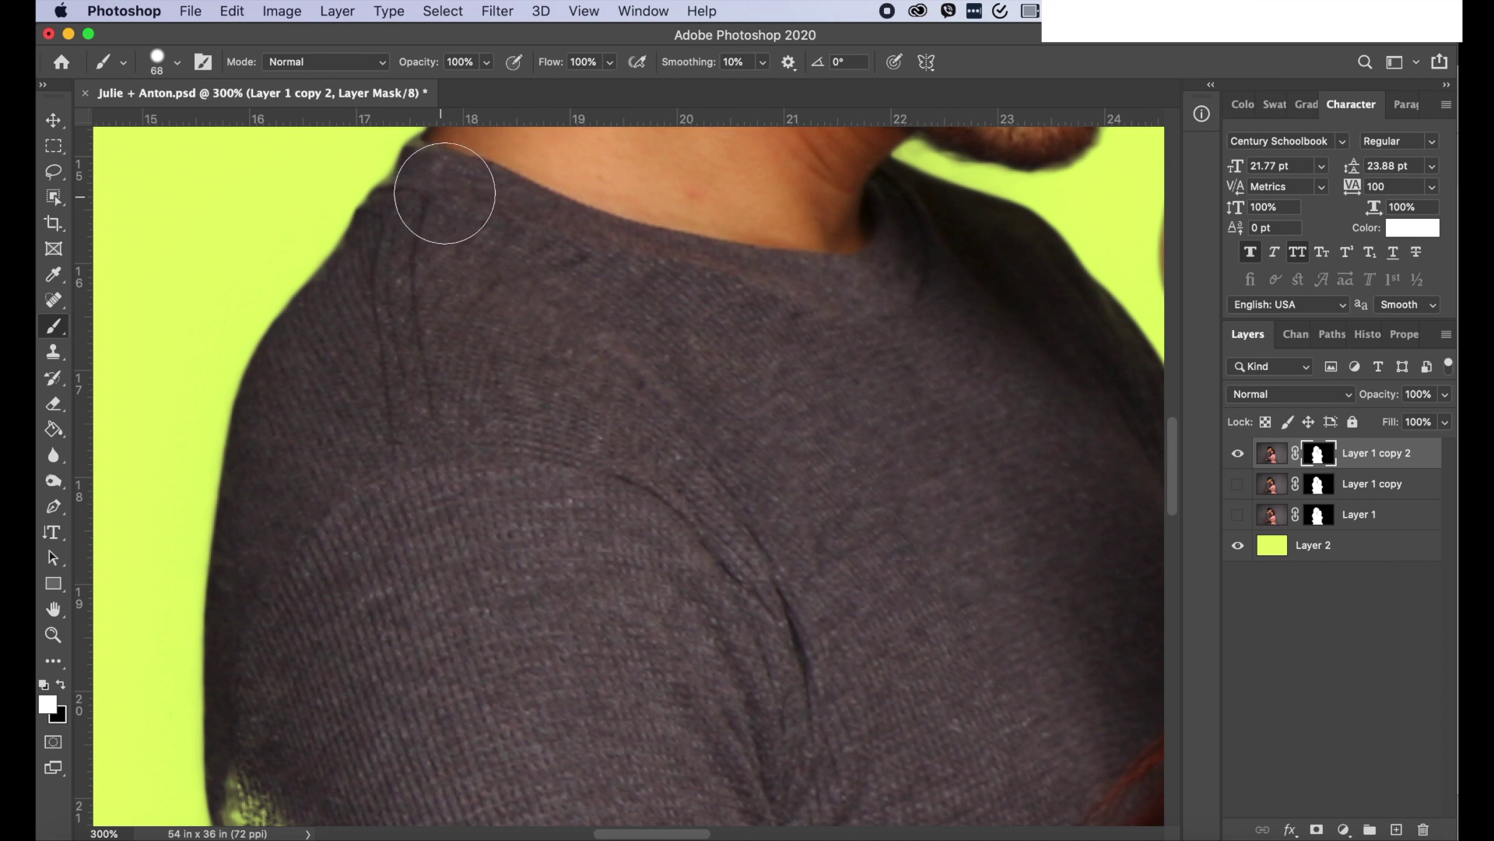
pyautogui.scroll(-5, 347, 710)
pyautogui.moveTo(300, 547)
pyautogui.mouseDown()
pyautogui.moveTo(283, 484)
pyautogui.moveTo(287, 604)
pyautogui.moveTo(304, 598)
pyautogui.moveTo(273, 544)
pyautogui.moveTo(274, 587)
pyautogui.moveTo(350, 654)
pyautogui.mouseUp()
pyautogui.scroll(-14, 582, 679)
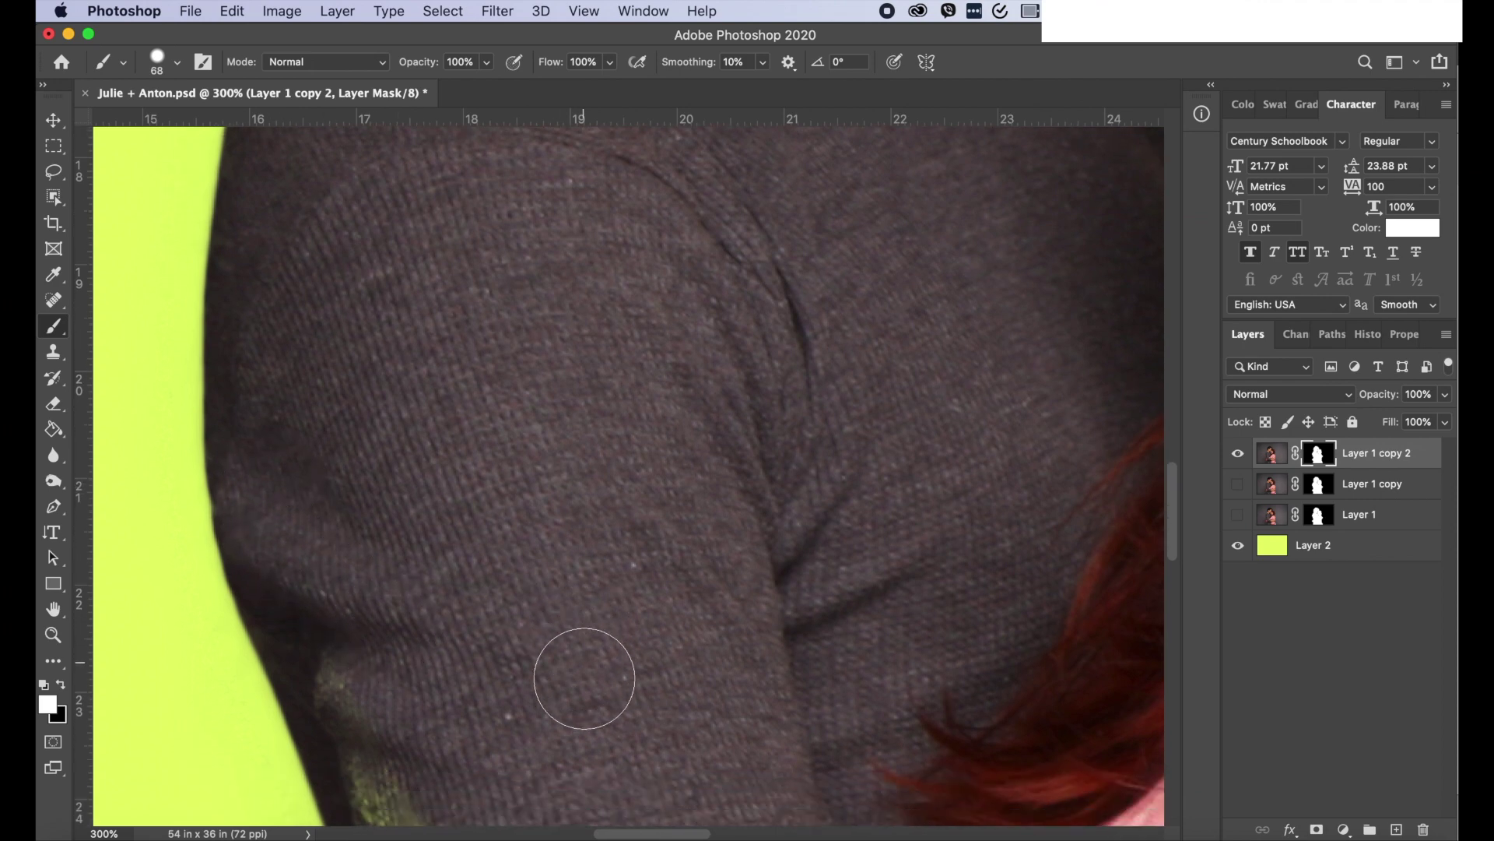
pyautogui.scroll(3, 534, 274)
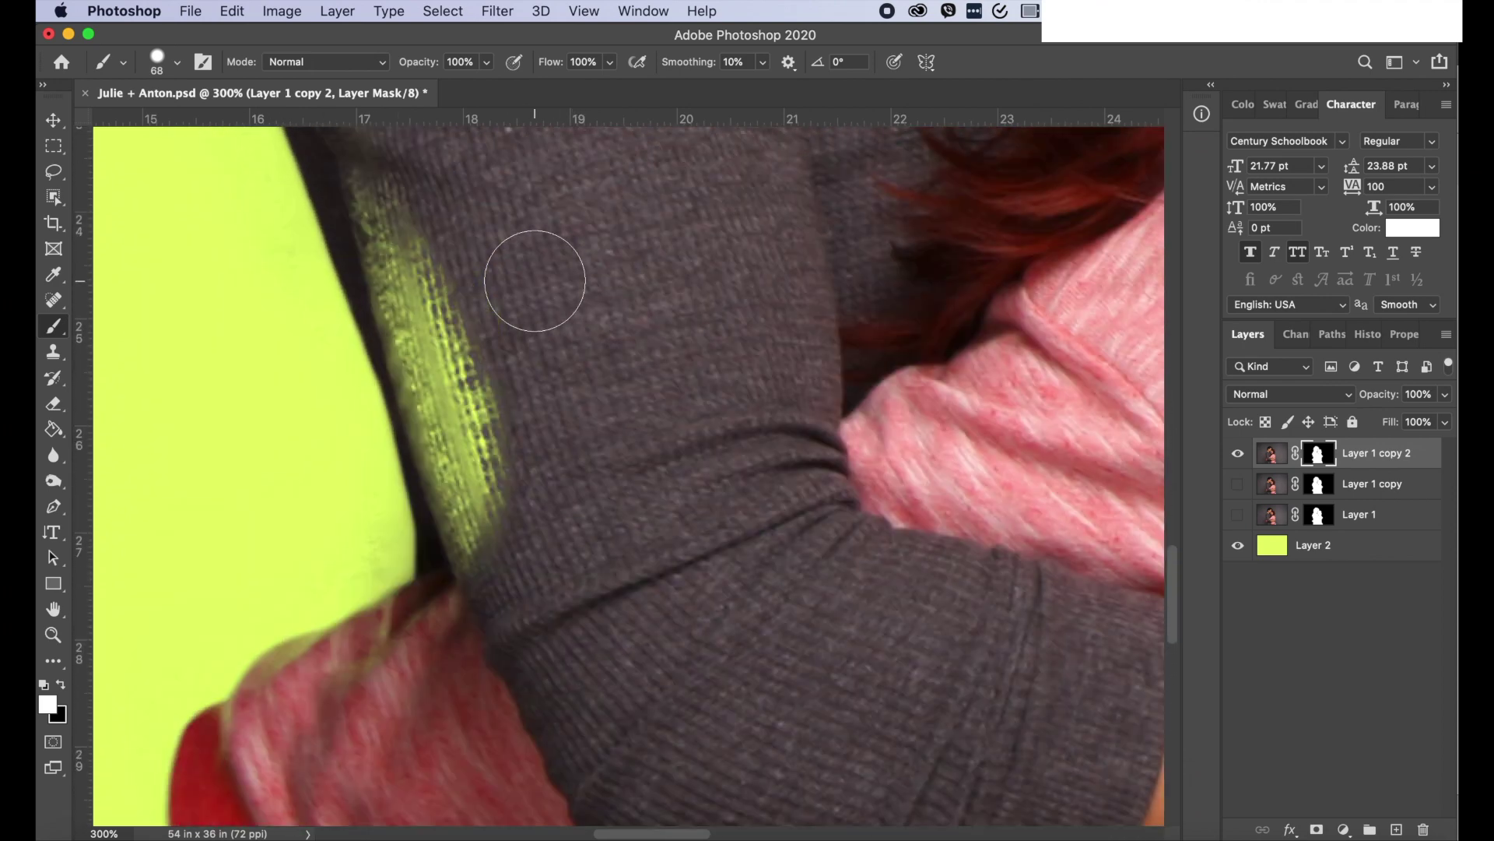
pyautogui.moveTo(451, 218)
pyautogui.mouseDown()
pyautogui.moveTo(402, 178)
pyautogui.moveTo(407, 240)
pyautogui.moveTo(474, 420)
pyautogui.moveTo(498, 580)
pyautogui.mouseUp()
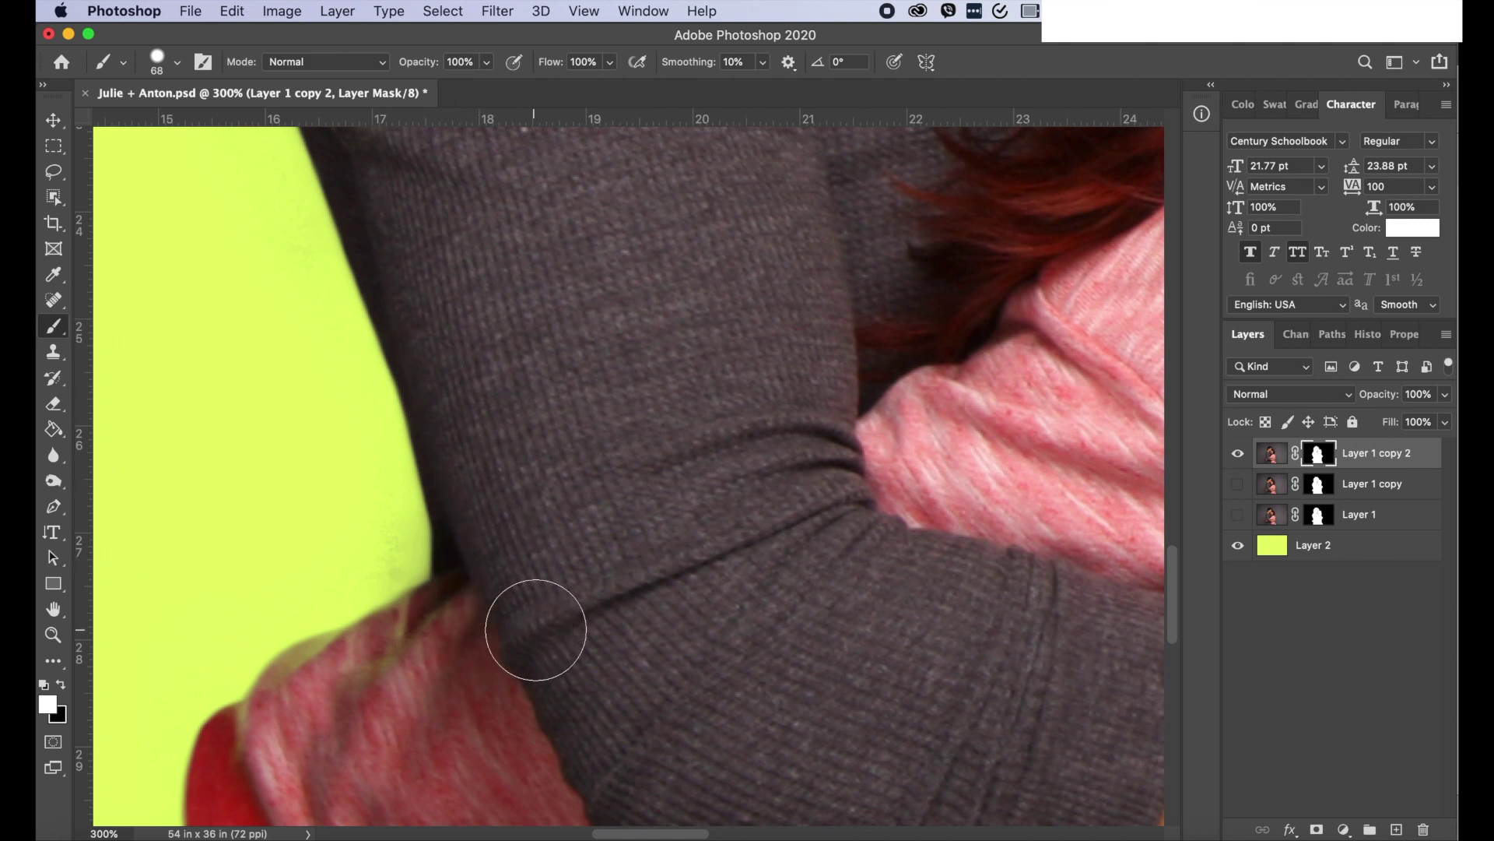
# - Restore the woman's sleeve edge and the man's shirt, hem and belt below her hand by painting white on the mask
pyautogui.scroll(-5, 537, 628)
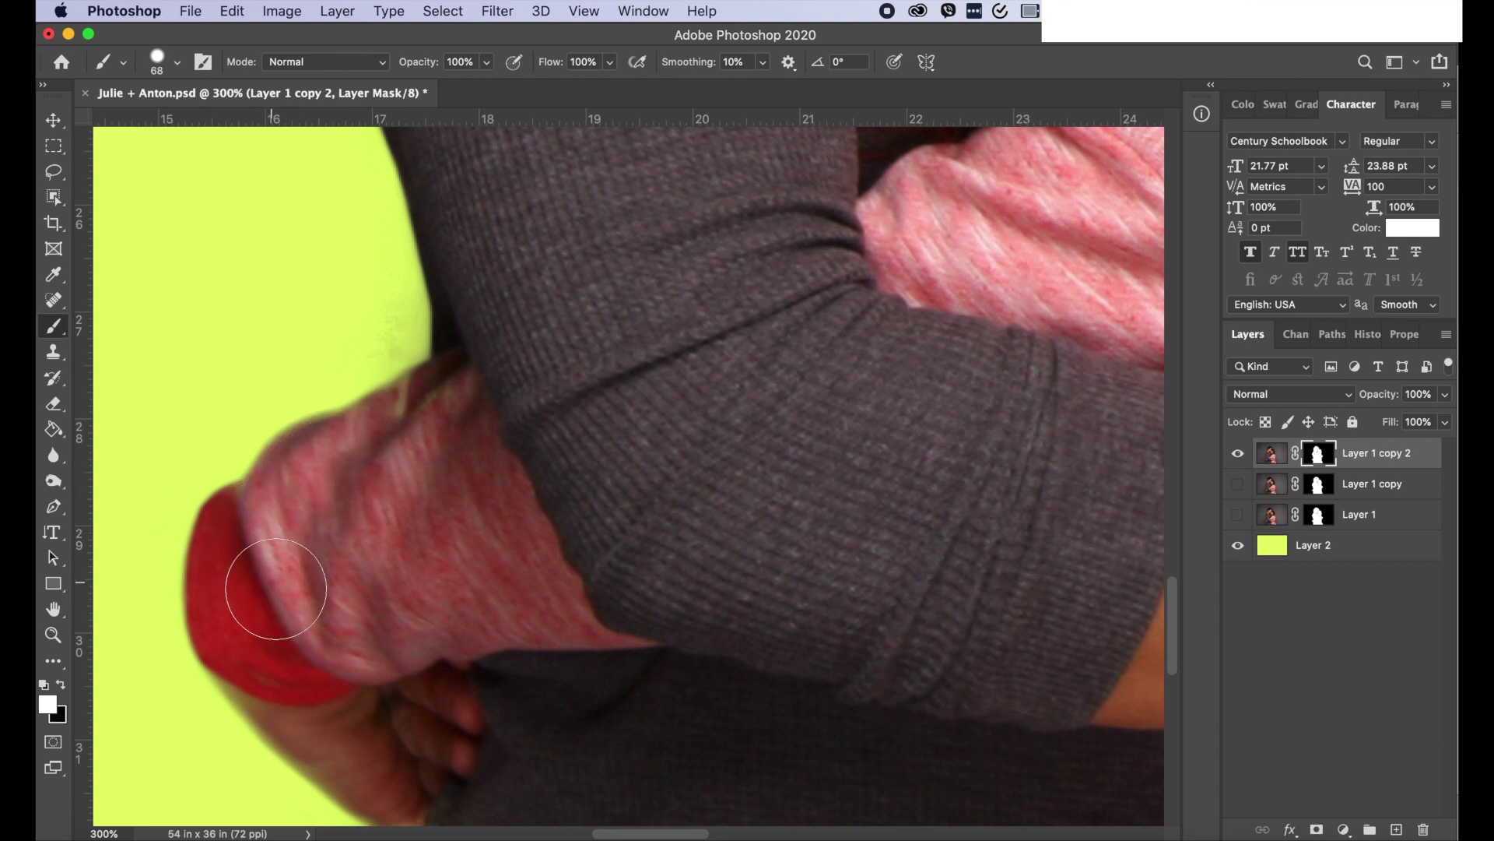
pyautogui.scroll(-5, 557, 549)
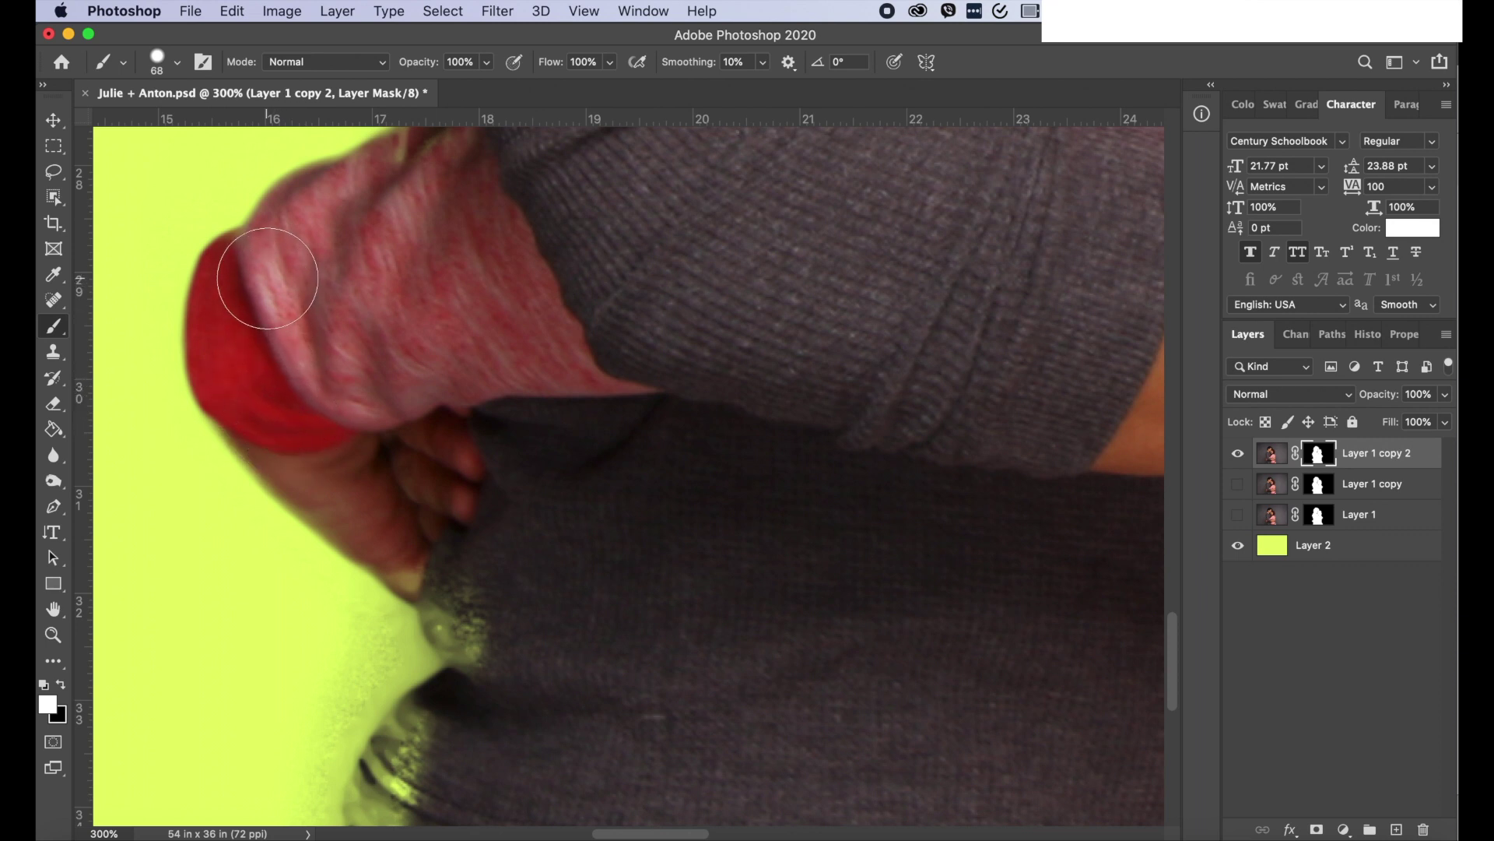
pyautogui.moveTo(510, 561)
pyautogui.mouseDown()
pyautogui.moveTo(505, 607)
pyautogui.moveTo(467, 576)
pyautogui.moveTo(494, 622)
pyautogui.moveTo(423, 538)
pyautogui.moveTo(314, 457)
pyautogui.moveTo(459, 570)
pyautogui.moveTo(489, 629)
pyautogui.moveTo(486, 603)
pyautogui.moveTo(554, 599)
pyautogui.mouseUp()
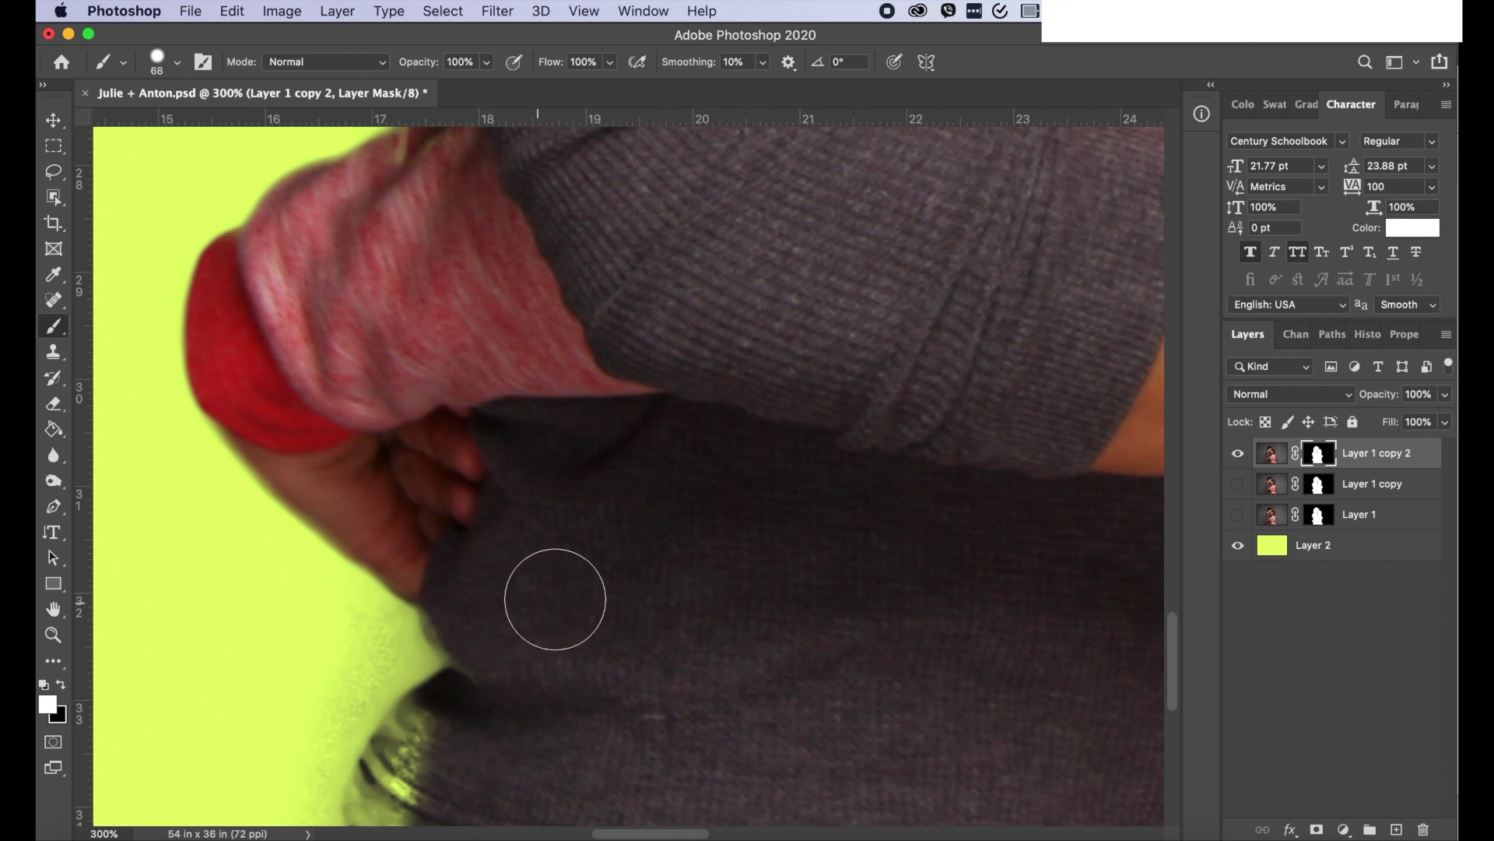
pyautogui.scroll(-3, 576, 596)
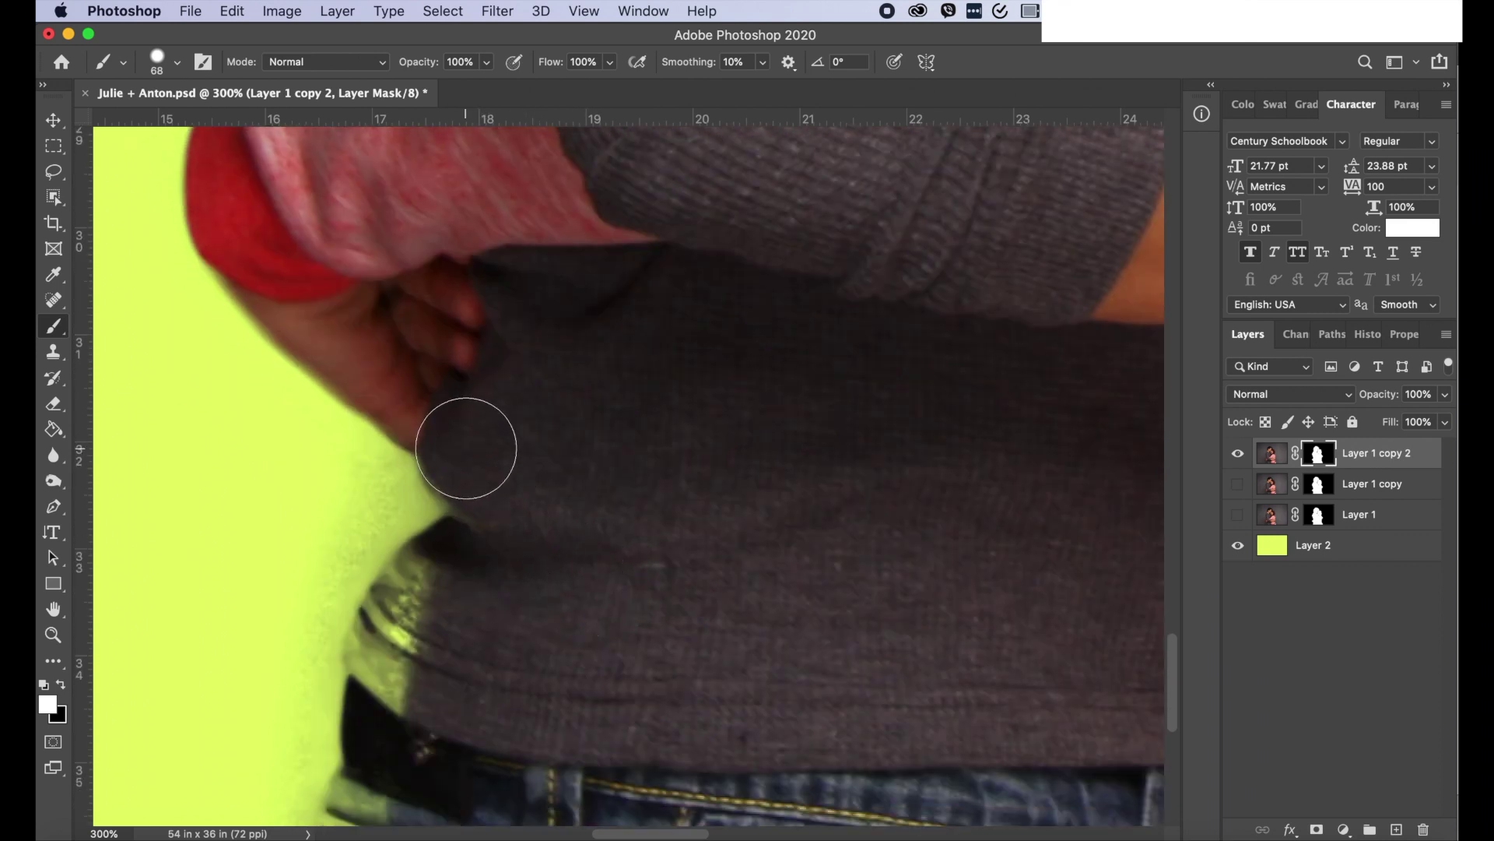
pyautogui.moveTo(534, 501)
pyautogui.mouseDown()
pyautogui.moveTo(432, 621)
pyautogui.moveTo(415, 657)
pyautogui.moveTo(419, 738)
pyautogui.moveTo(445, 587)
pyautogui.moveTo(421, 607)
pyautogui.moveTo(399, 674)
pyautogui.moveTo(446, 585)
pyautogui.moveTo(400, 649)
pyautogui.moveTo(411, 754)
pyautogui.moveTo(374, 819)
pyautogui.moveTo(457, 774)
pyautogui.mouseUp()
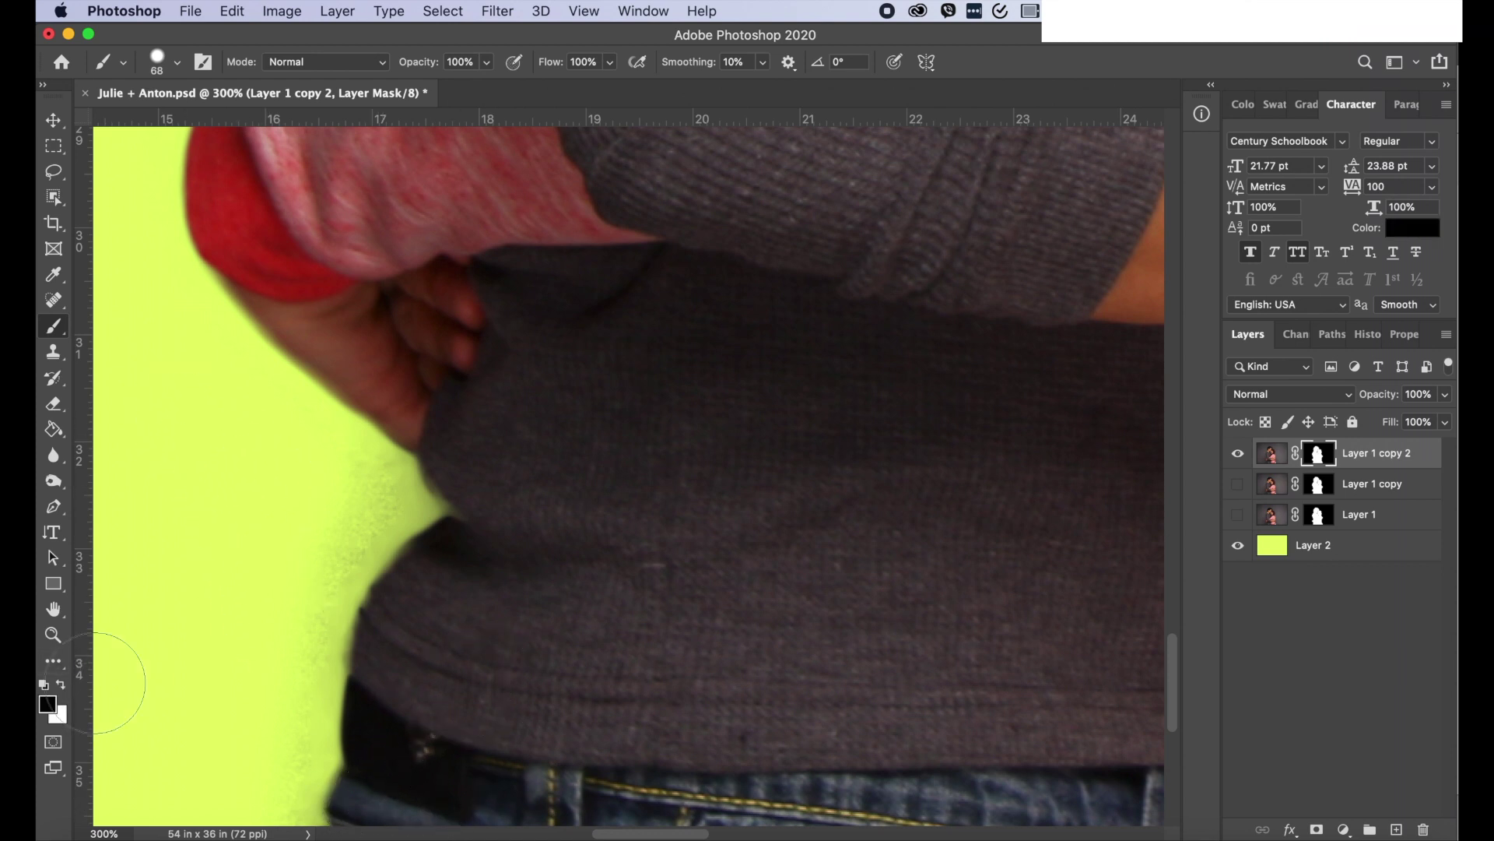
# - Switch to a black 68 px brush with 29% hardness and paint out the haze beside the man's lower back
pyautogui.rightClick(335, 463)
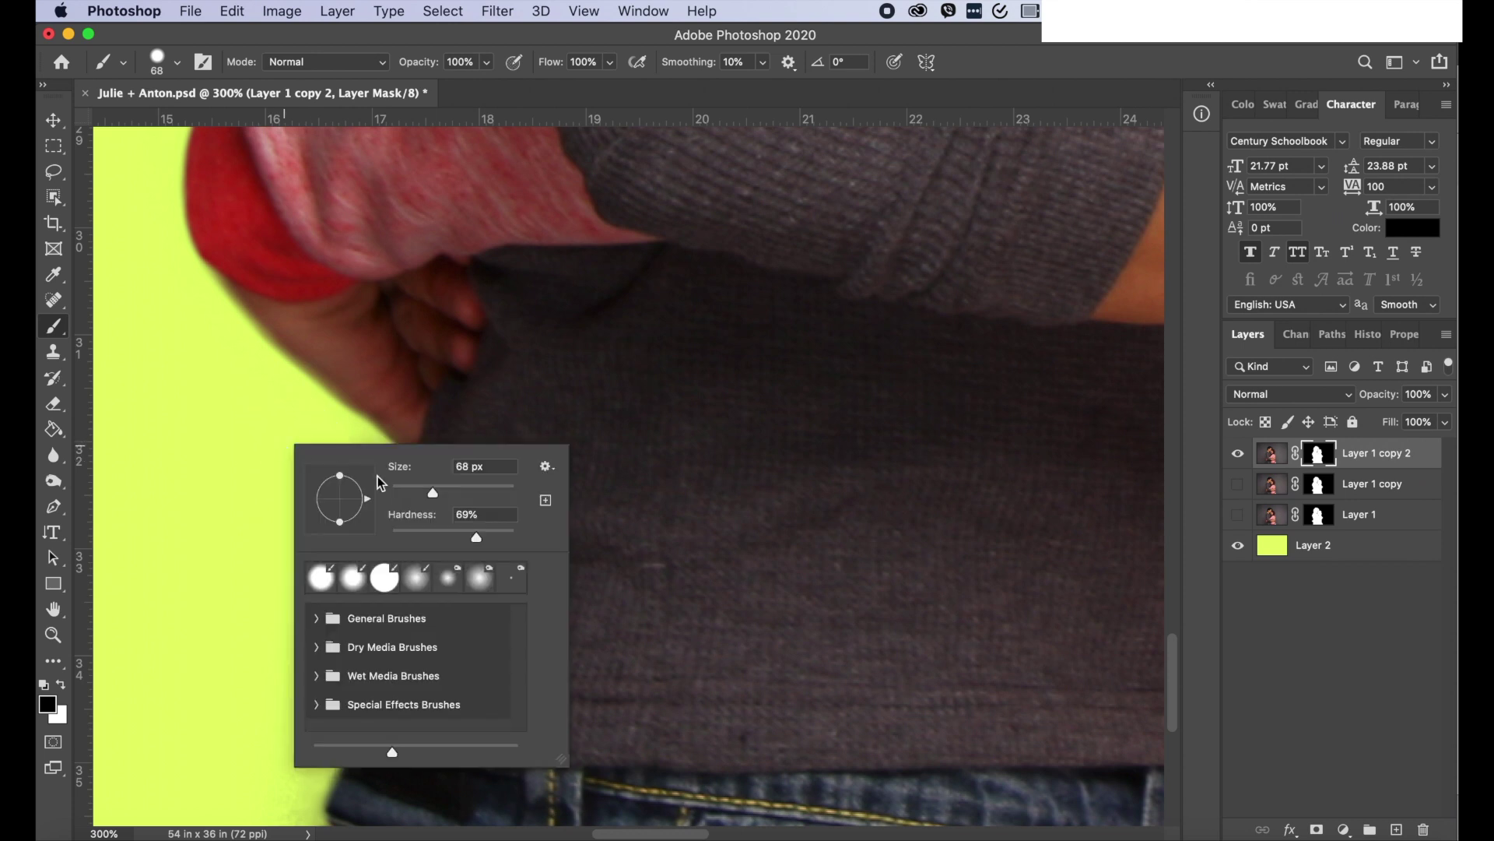
pyautogui.press('Return')
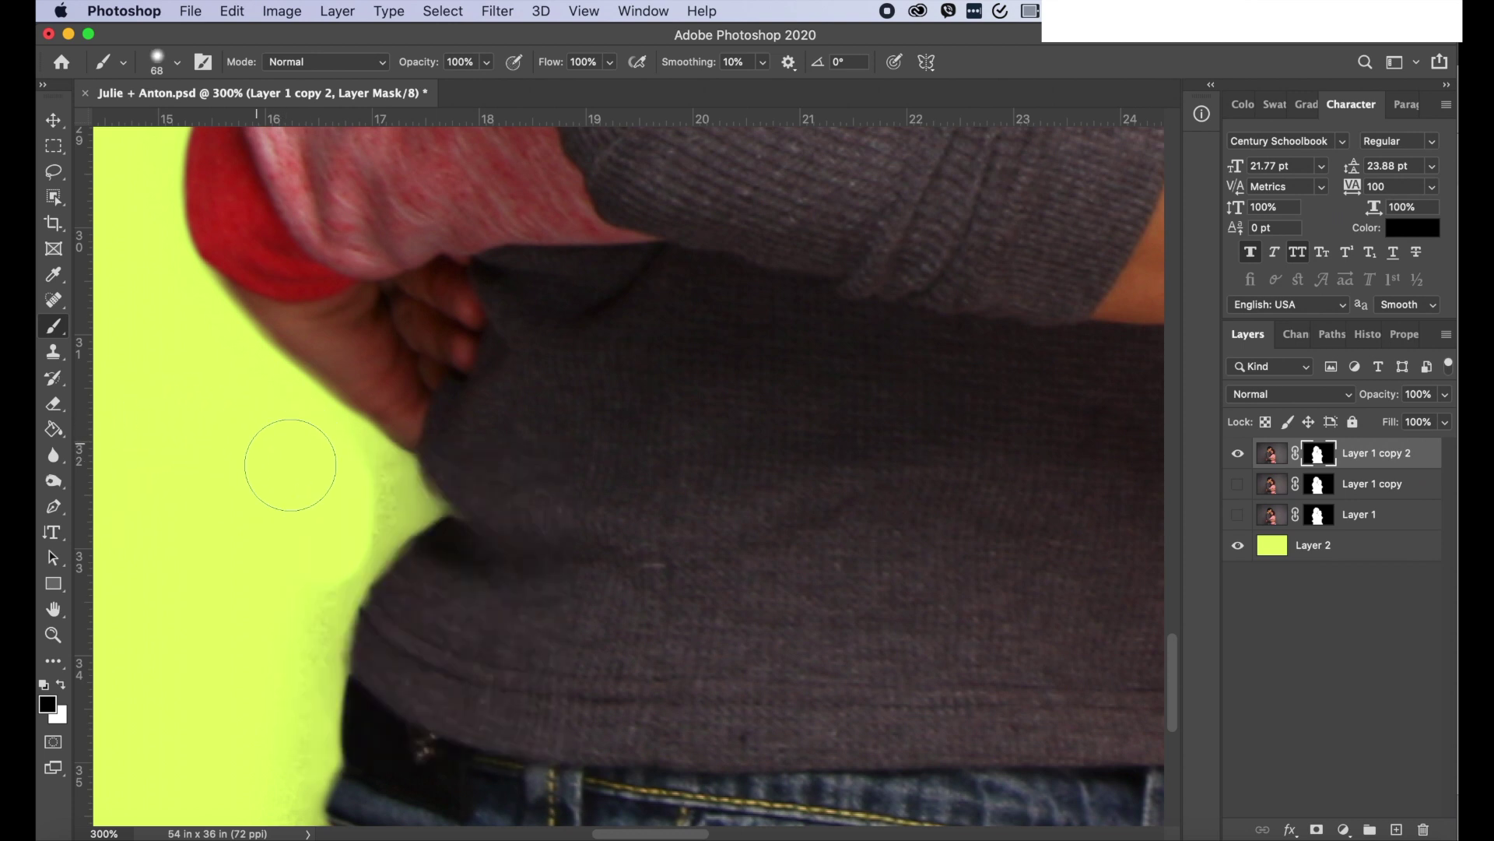
pyautogui.moveTo(348, 486)
pyautogui.mouseDown()
pyautogui.moveTo(304, 581)
pyautogui.moveTo(289, 715)
pyautogui.moveTo(255, 817)
pyautogui.mouseUp()
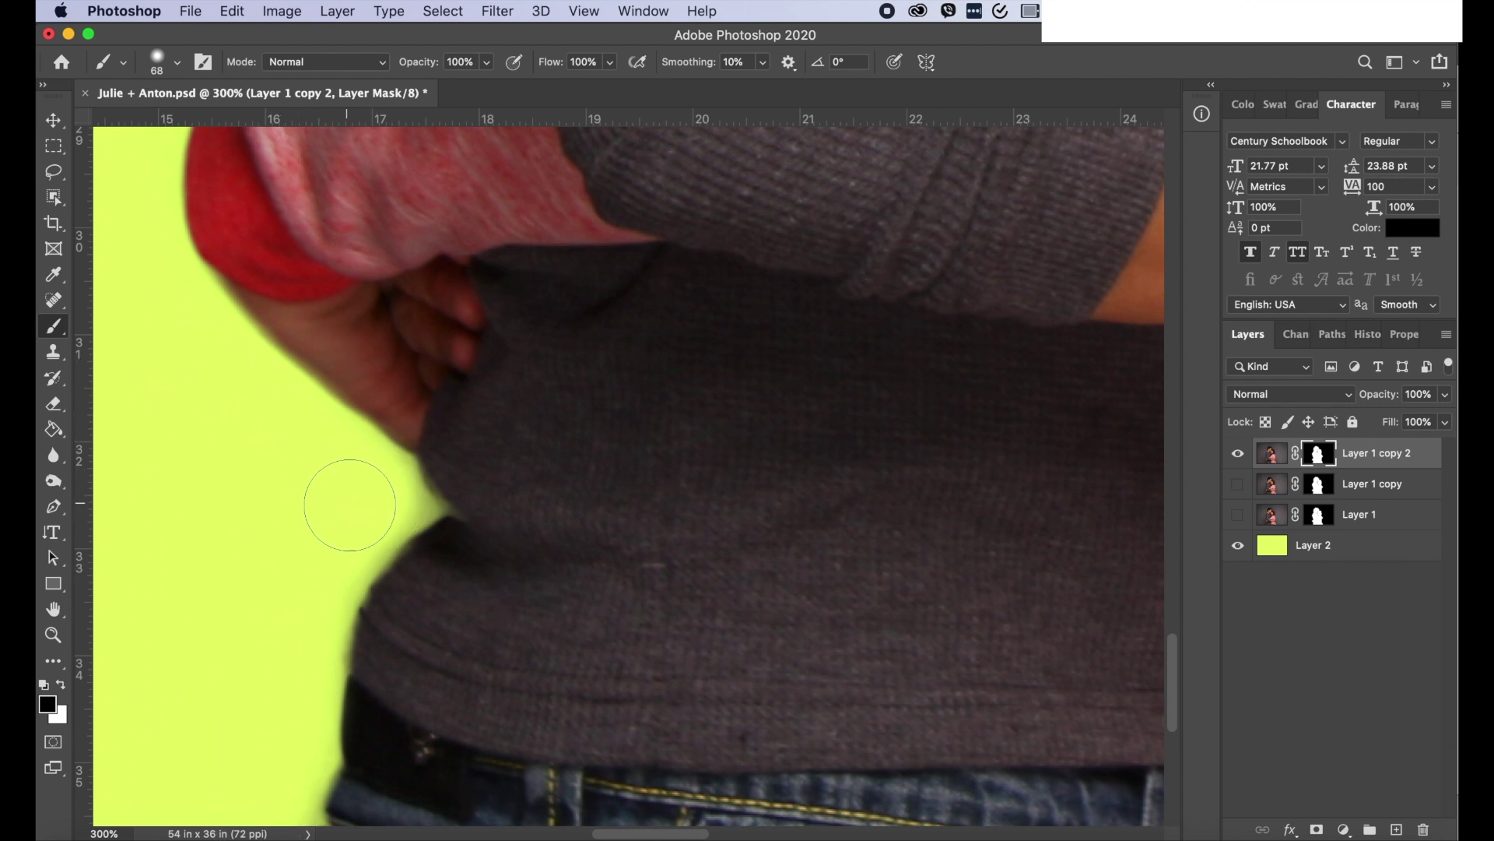
# - Reduce the brush to 28 px with 2% hardness and paint out the remaining fringe along the shirt's waist notch and jeans edge
pyautogui.rightClick(371, 502)
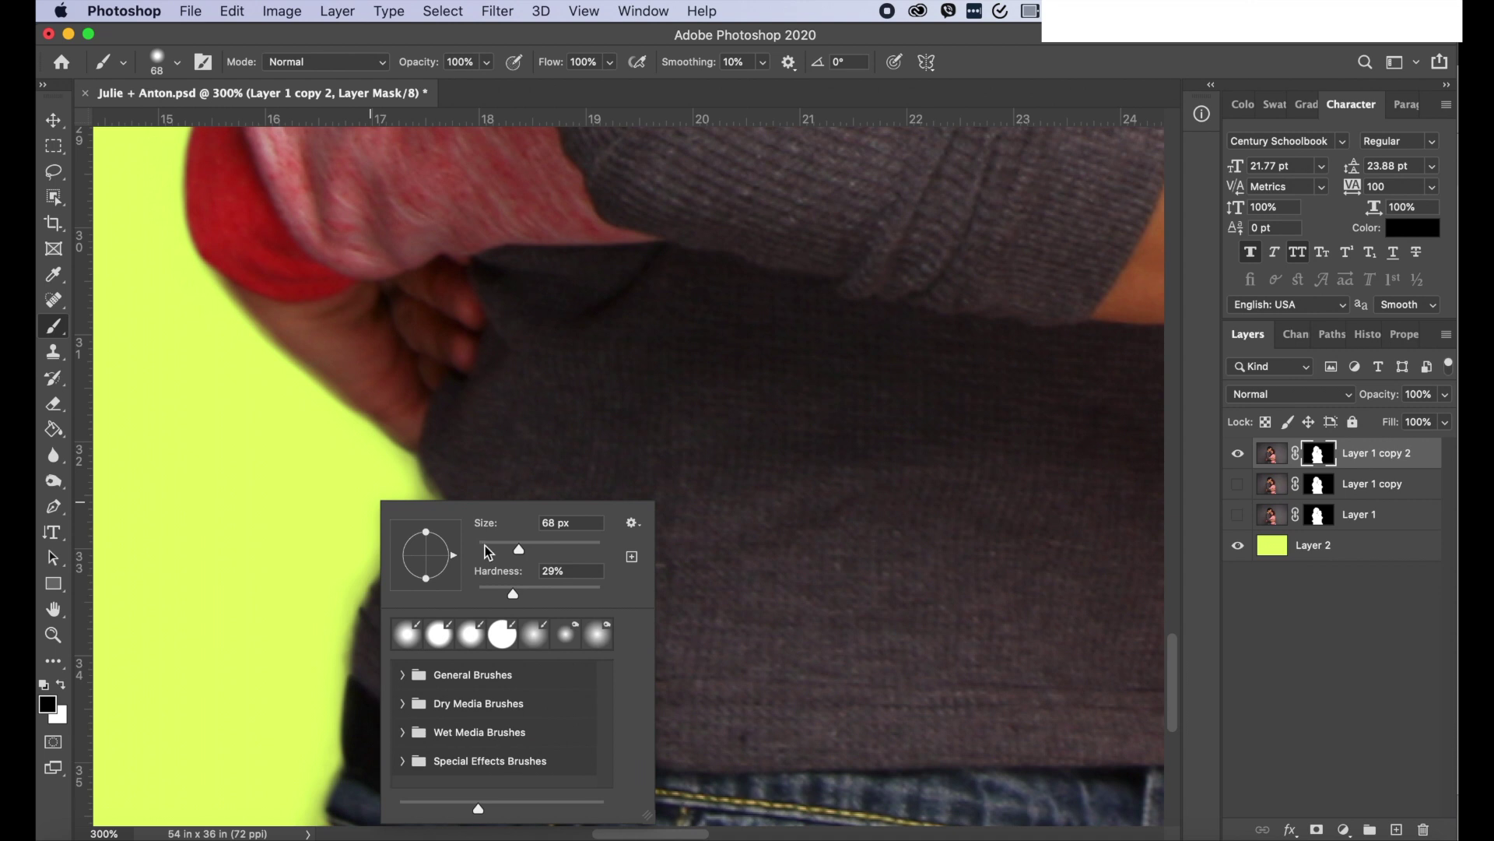
pyautogui.press('Return')
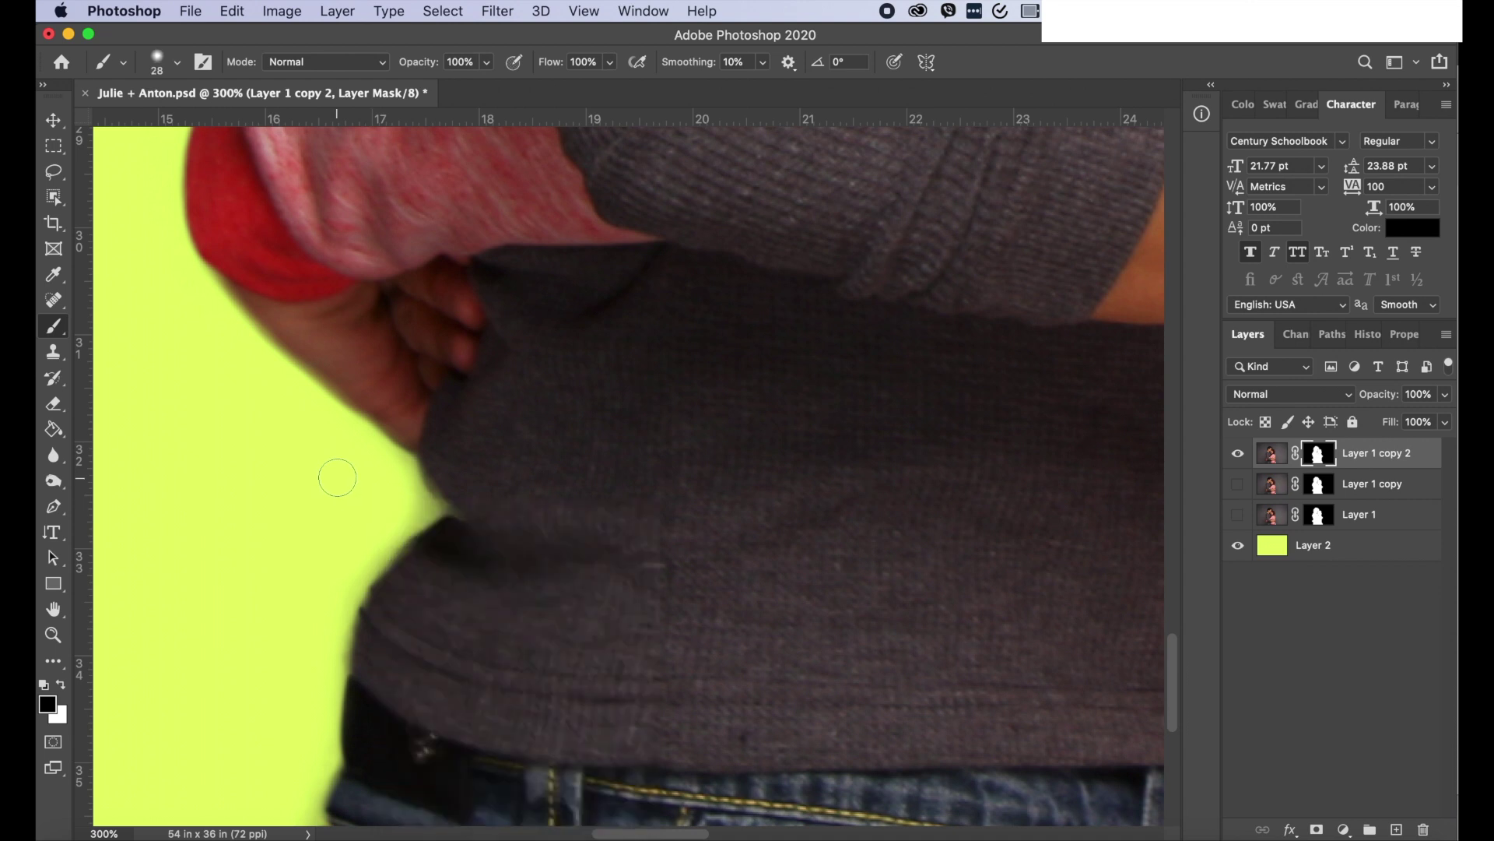
pyautogui.rightClick(407, 511)
pyautogui.click(501, 597)
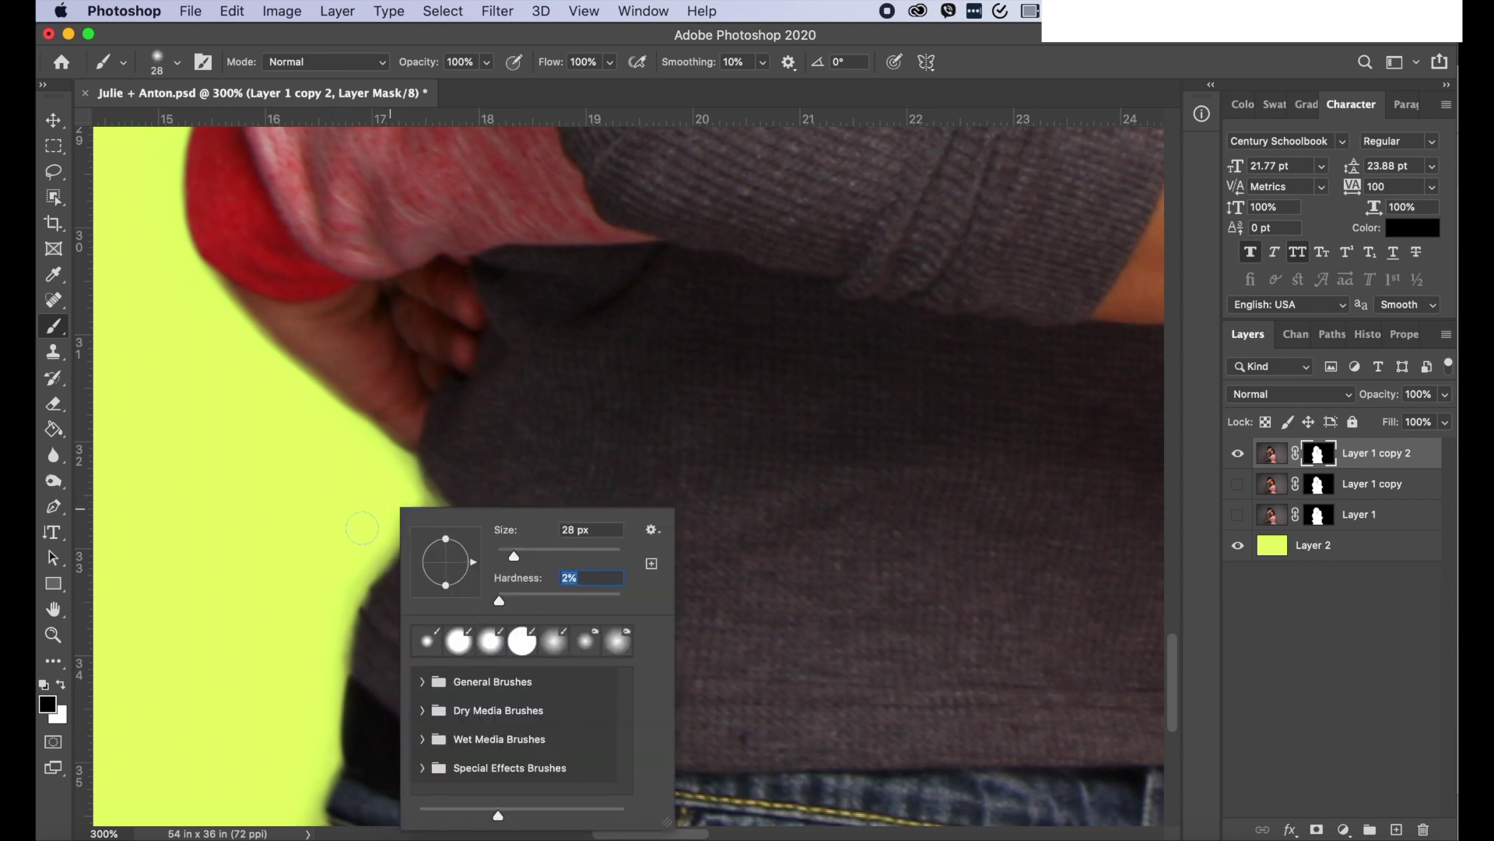
pyautogui.click(352, 491)
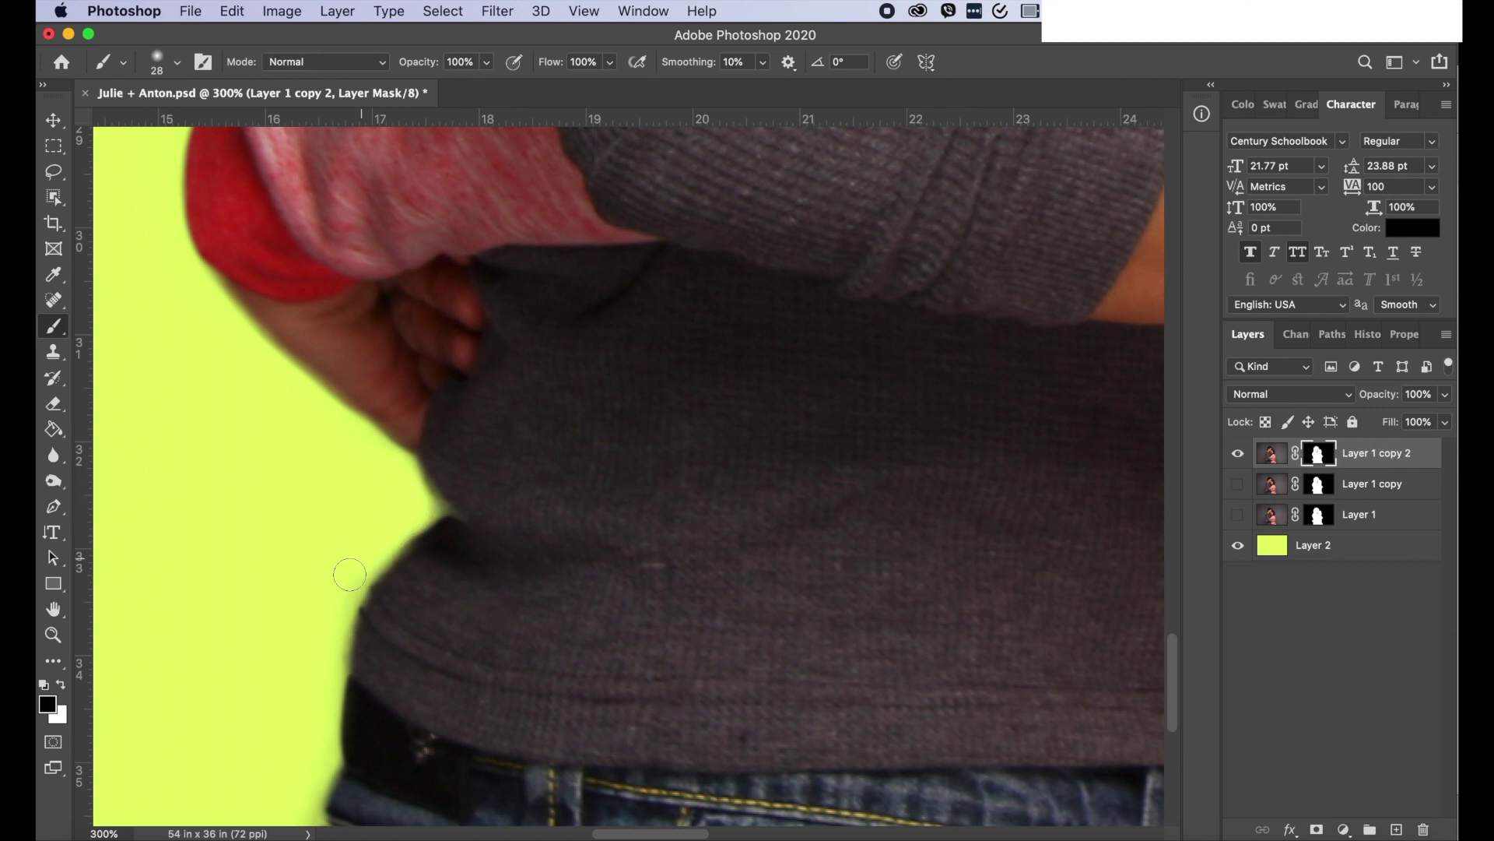
pyautogui.scroll(-10, 319, 668)
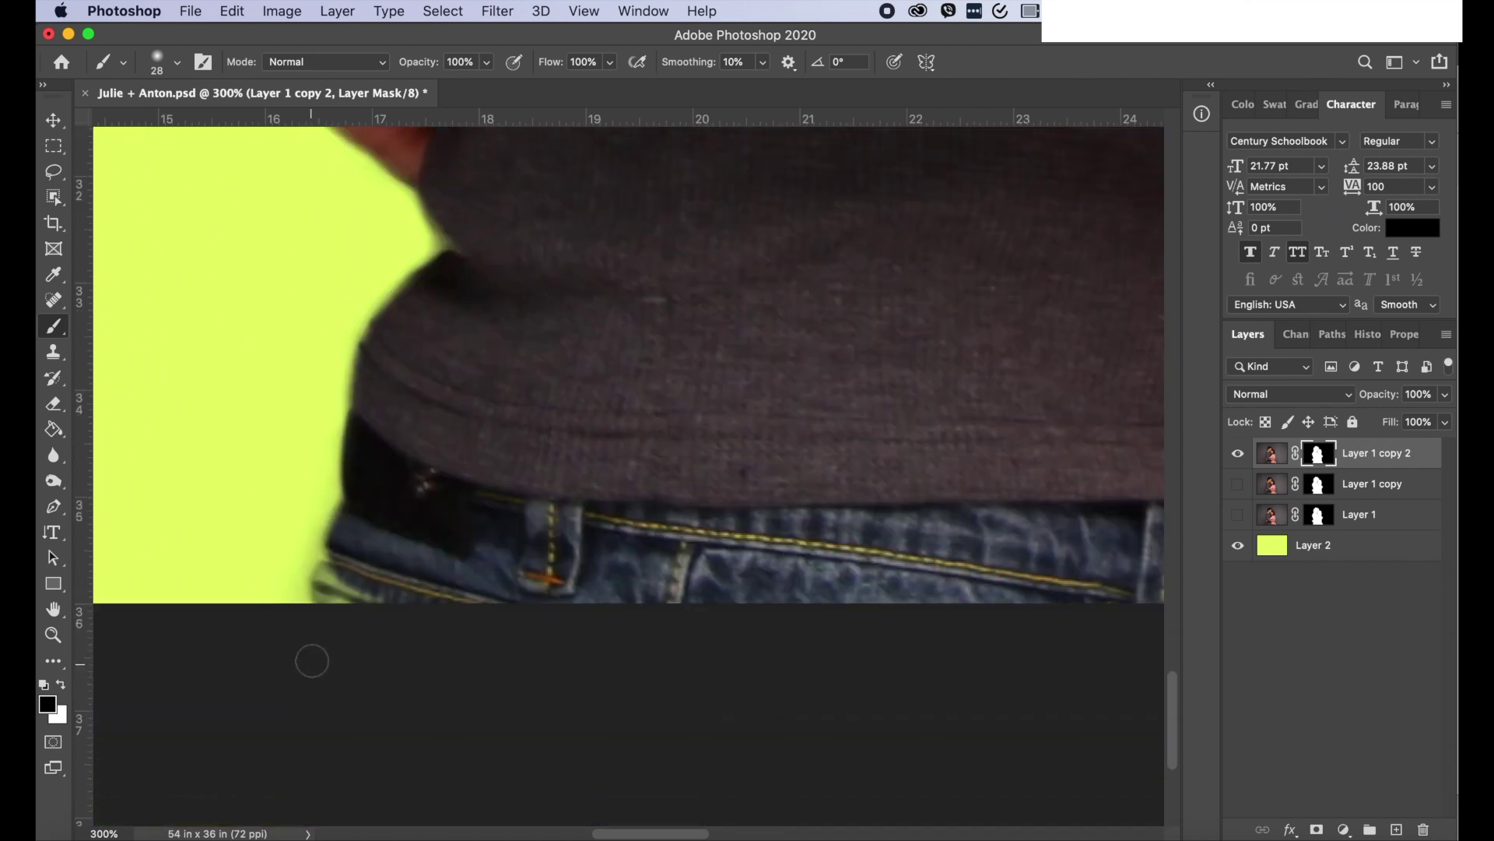
pyautogui.scroll(2, 309, 269)
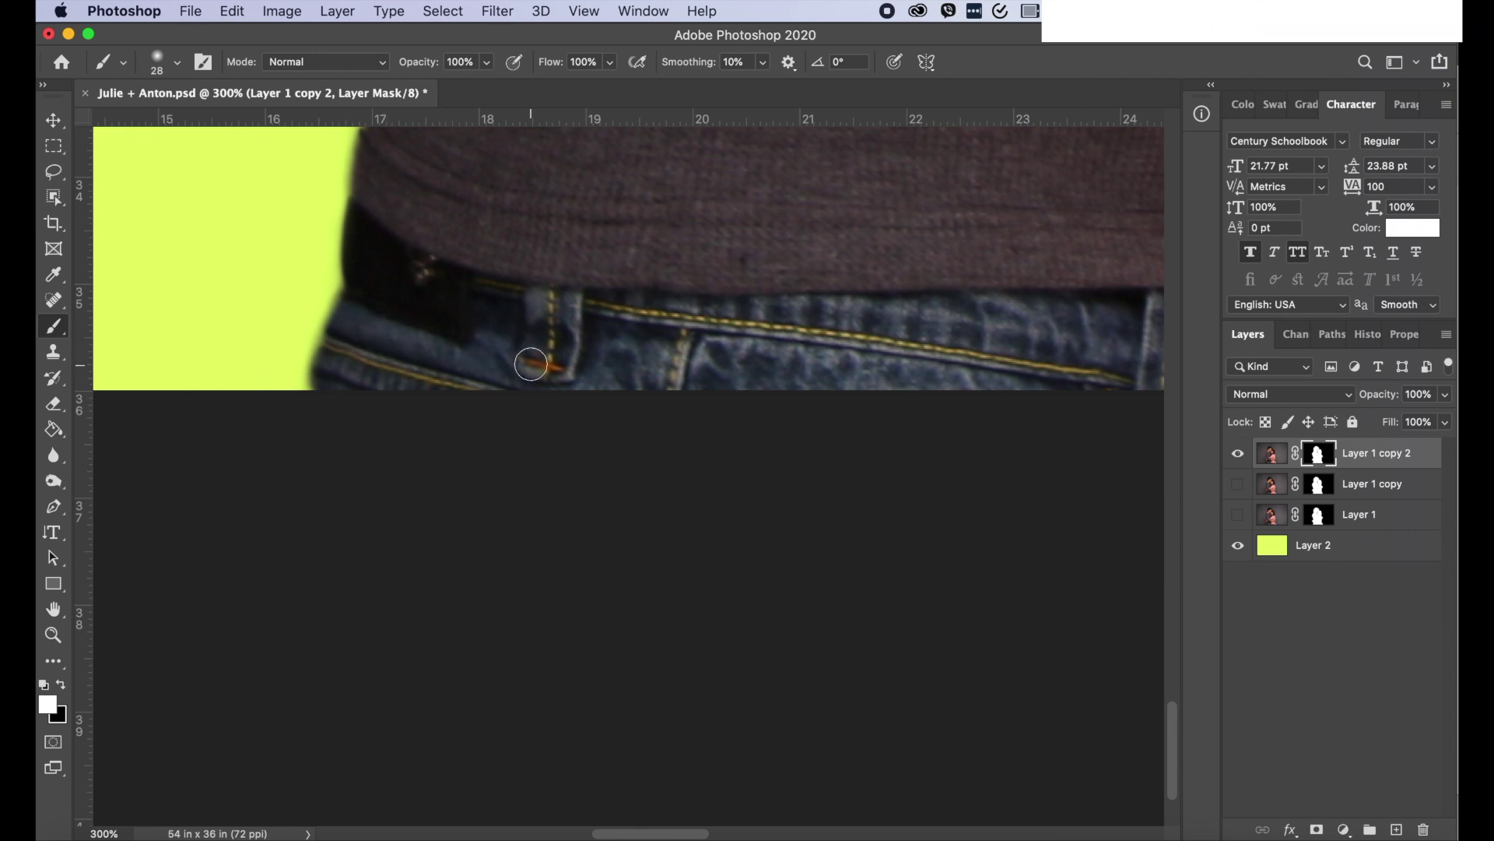
# - Set the white brush to 68 px with 38% hardness and restore the woman's teeth and lips on the mask
pyautogui.press('super+0')
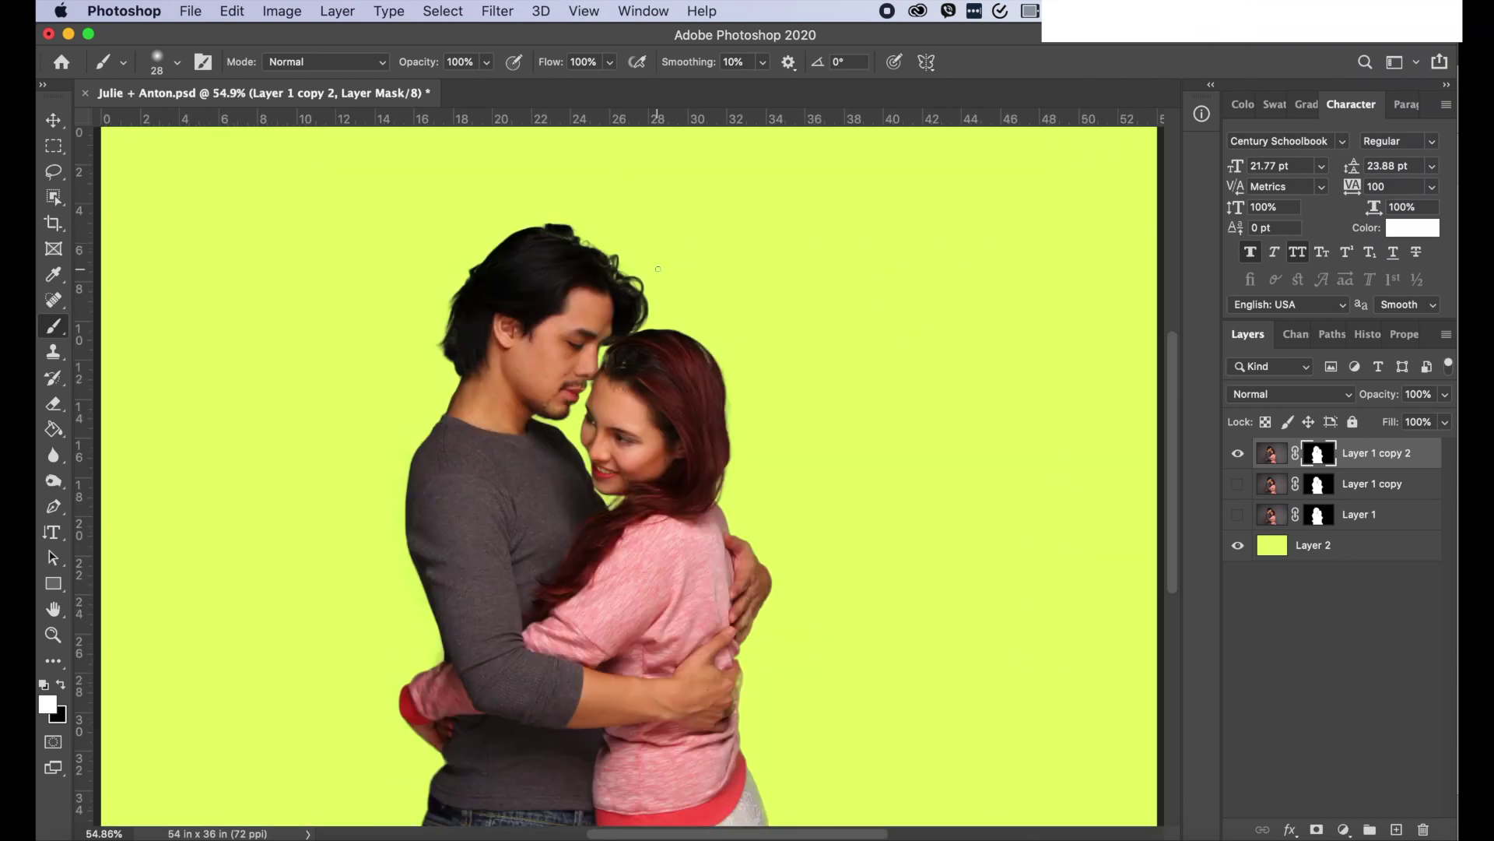
pyautogui.press('super+plus')
pyautogui.press('super+plus')
pyautogui.press('super+plus')
pyautogui.press('super+plus')
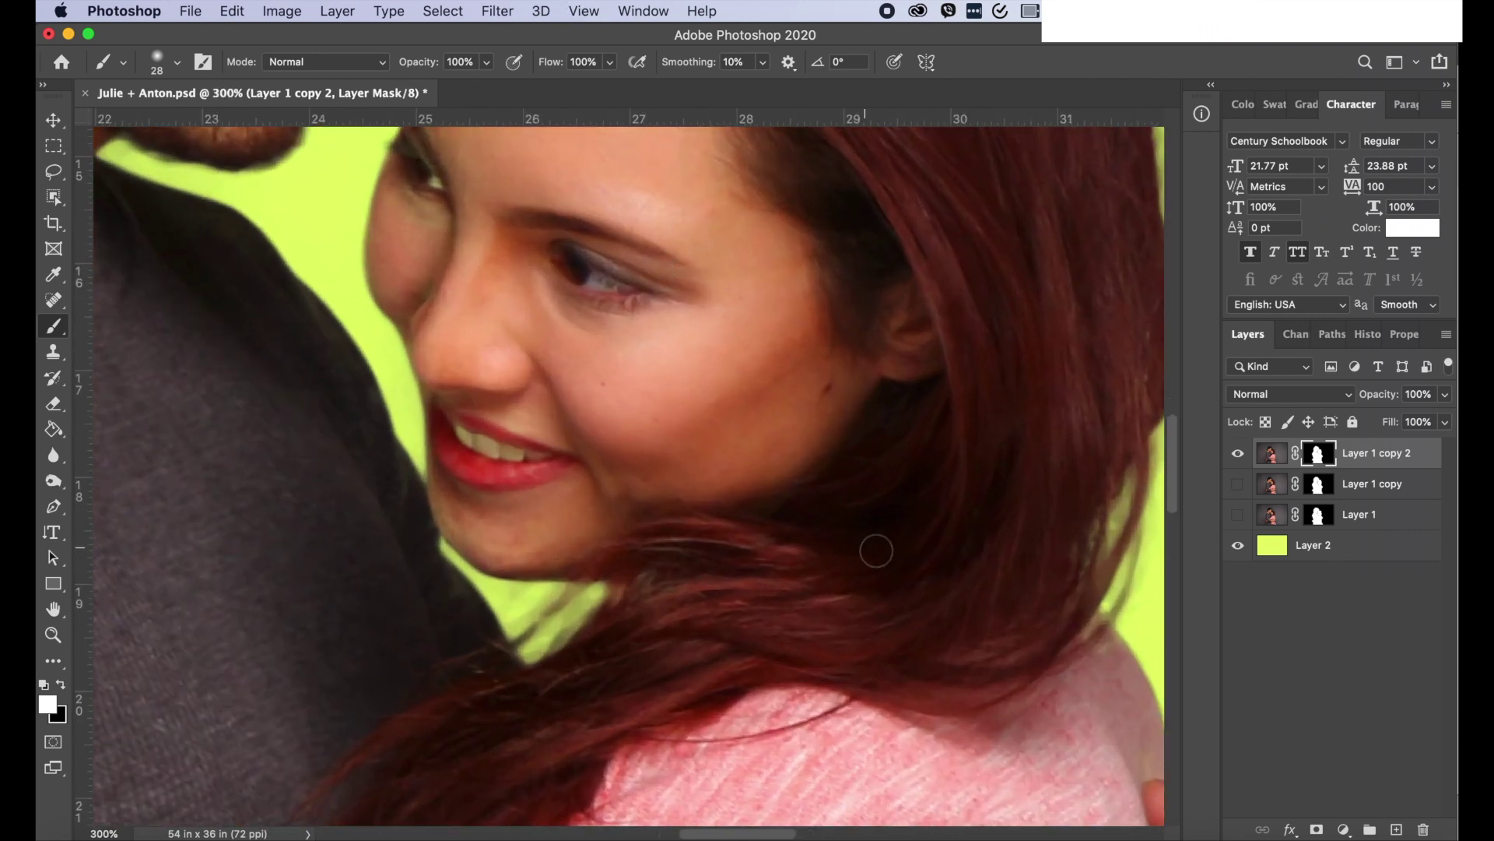
pyautogui.scroll(5, 854, 534)
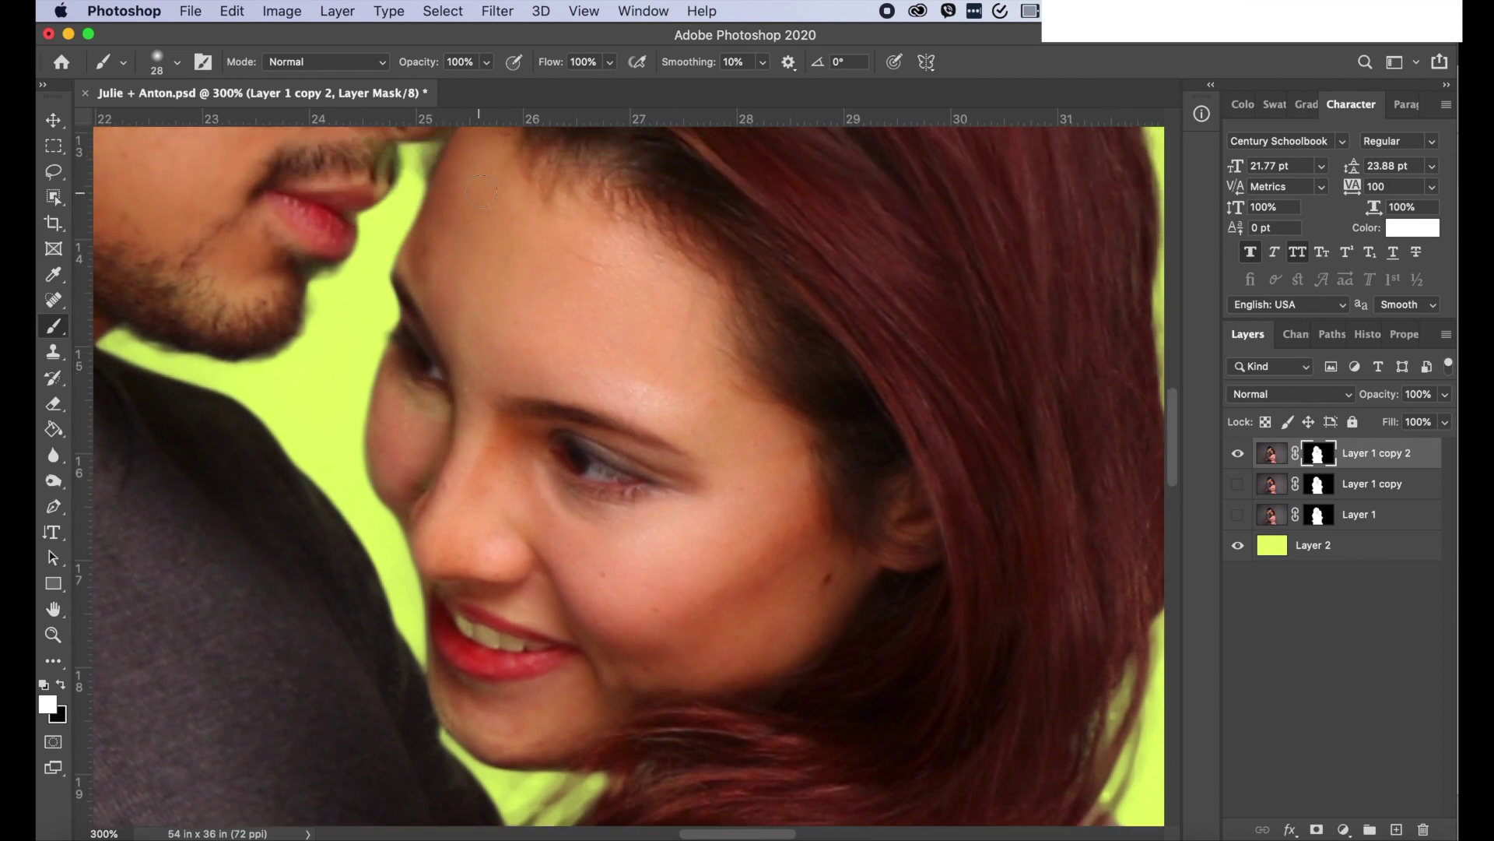
pyautogui.rightClick(461, 429)
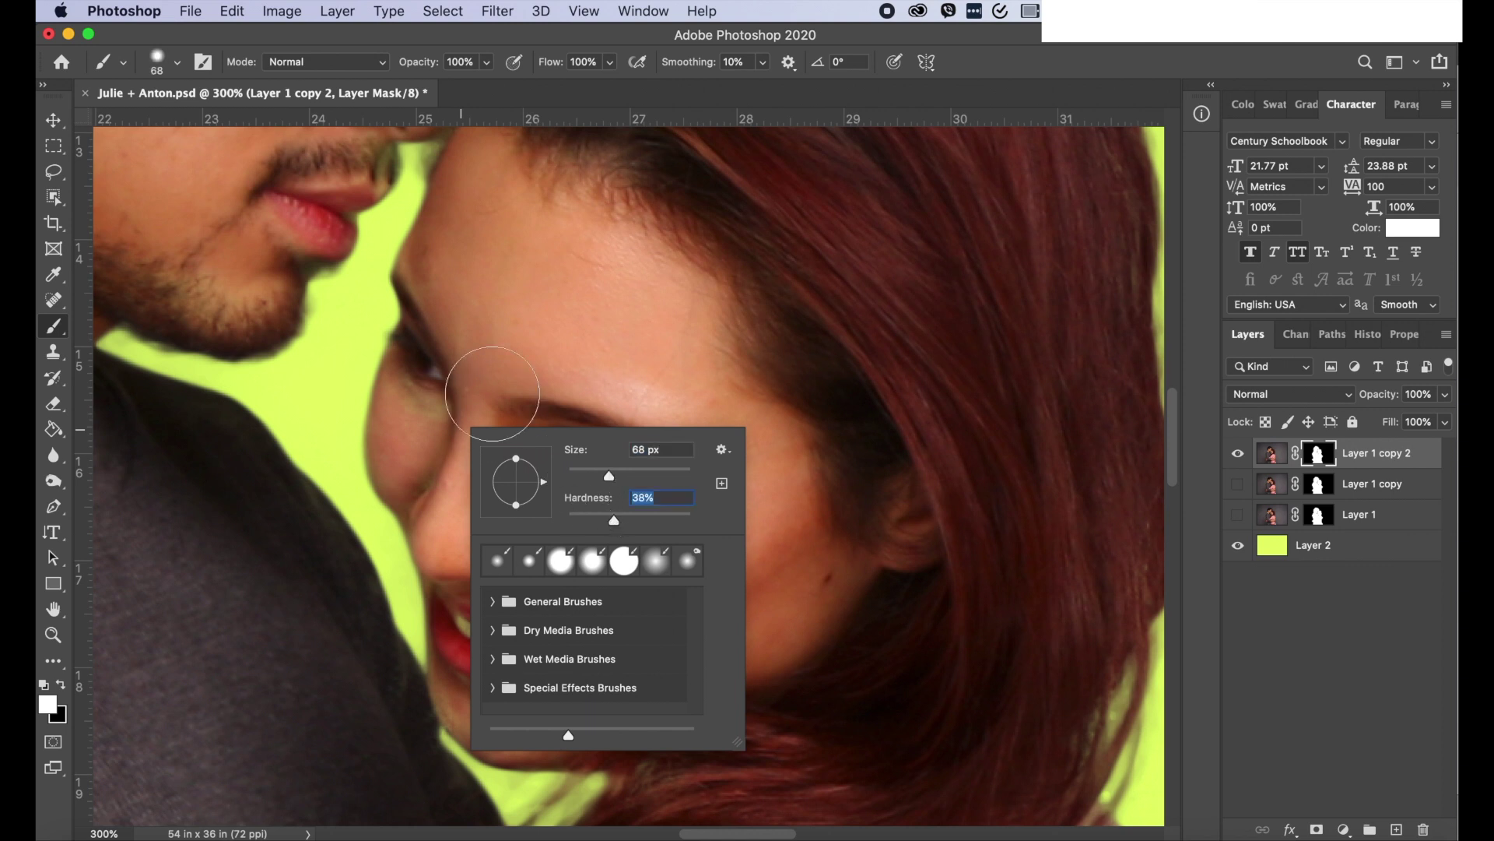
pyautogui.press('Return')
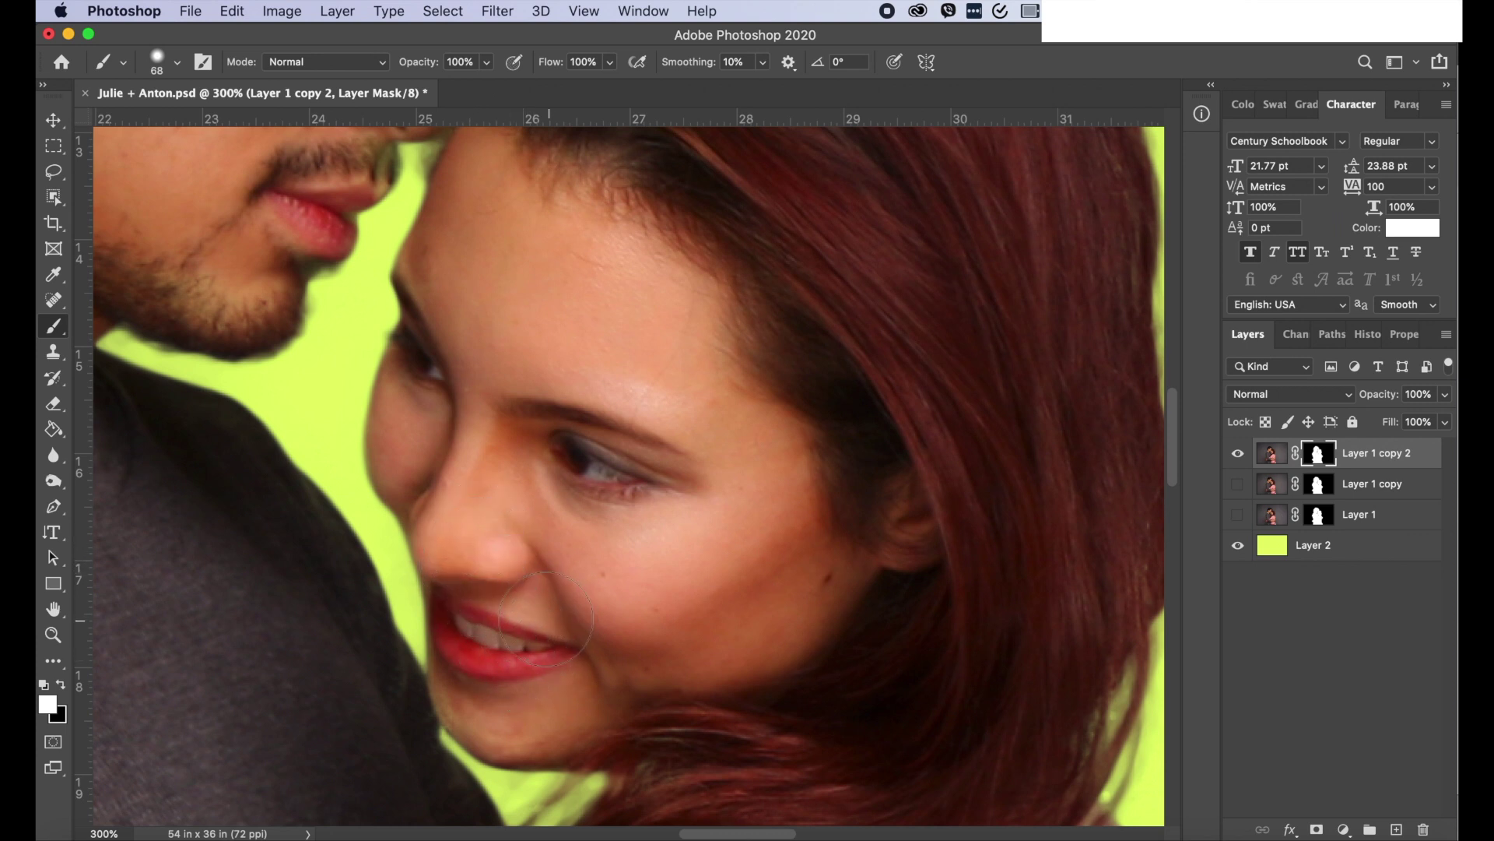
pyautogui.scroll(-3, 545, 618)
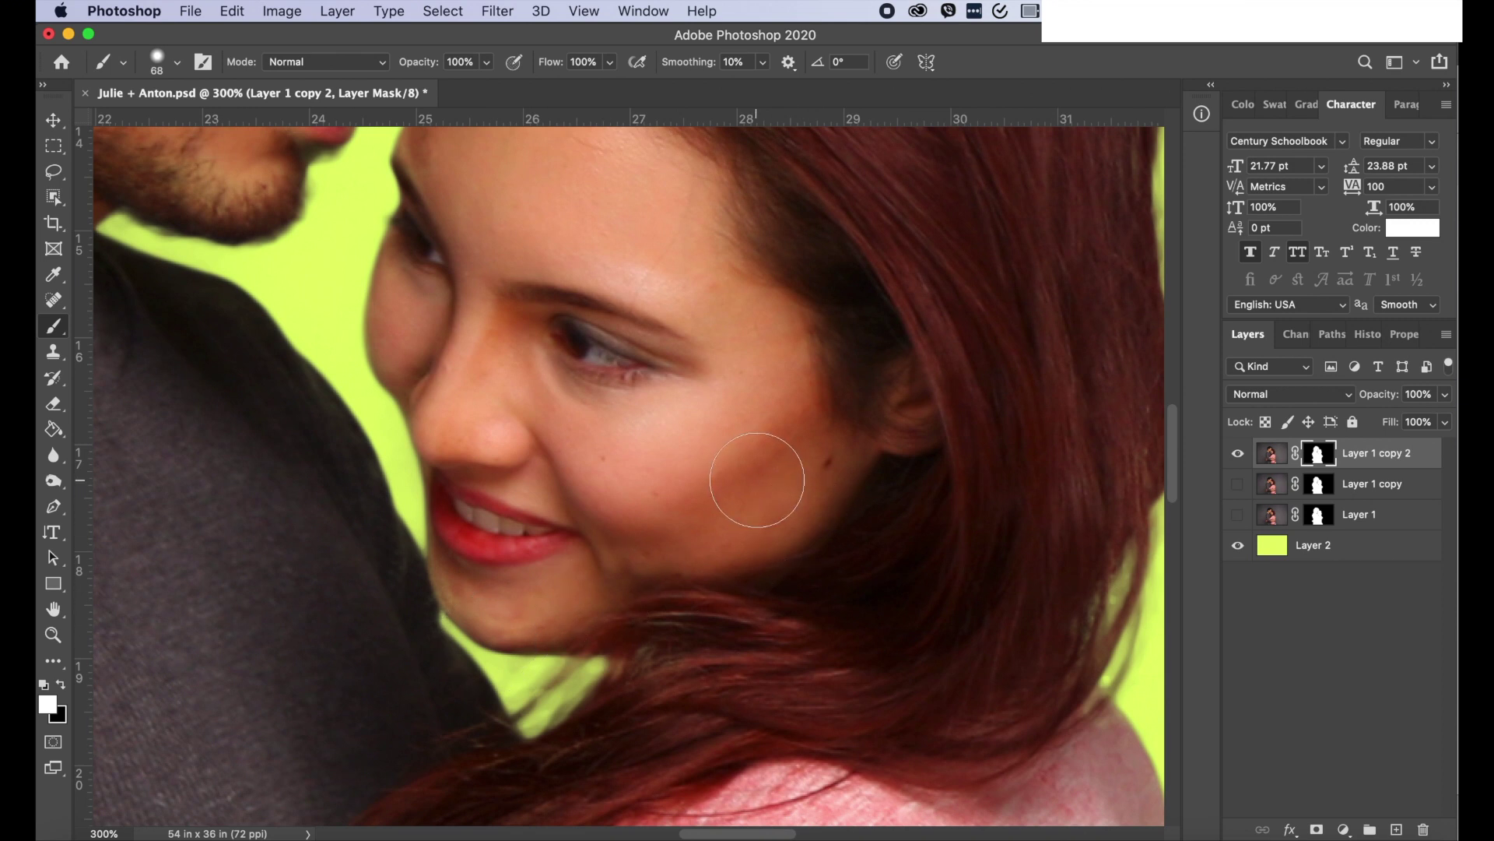
# - Restore the see-through patches in the woman's hair above her forehead and along her crown by painting white on the mask
pyautogui.scroll(7, 756, 480)
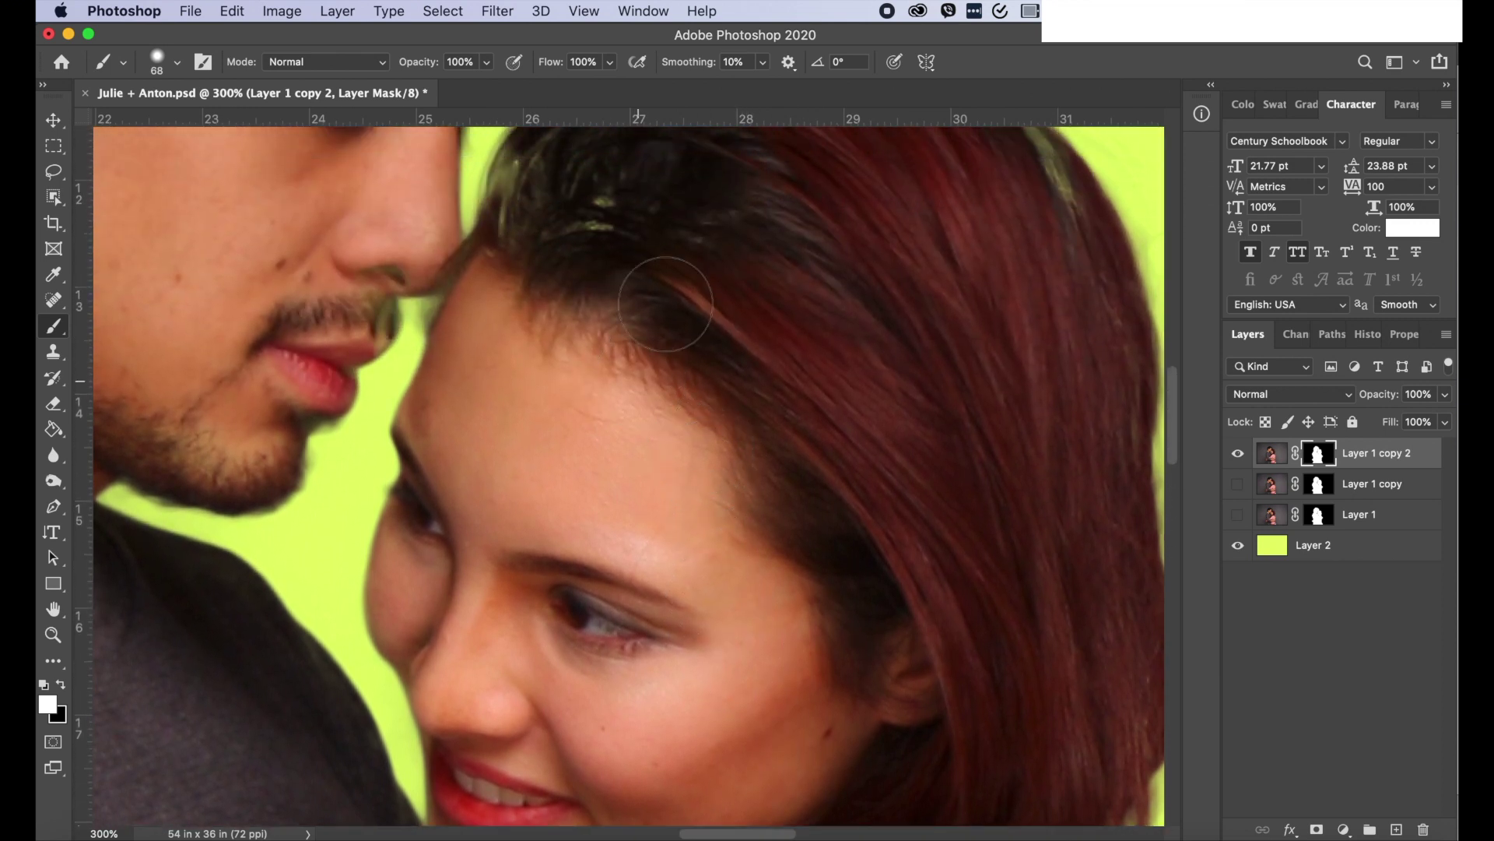
pyautogui.scroll(3, 615, 311)
pyautogui.moveTo(643, 393)
pyautogui.mouseDown()
pyautogui.moveTo(644, 283)
pyautogui.moveTo(548, 337)
pyautogui.moveTo(540, 291)
pyautogui.moveTo(537, 333)
pyautogui.mouseUp()
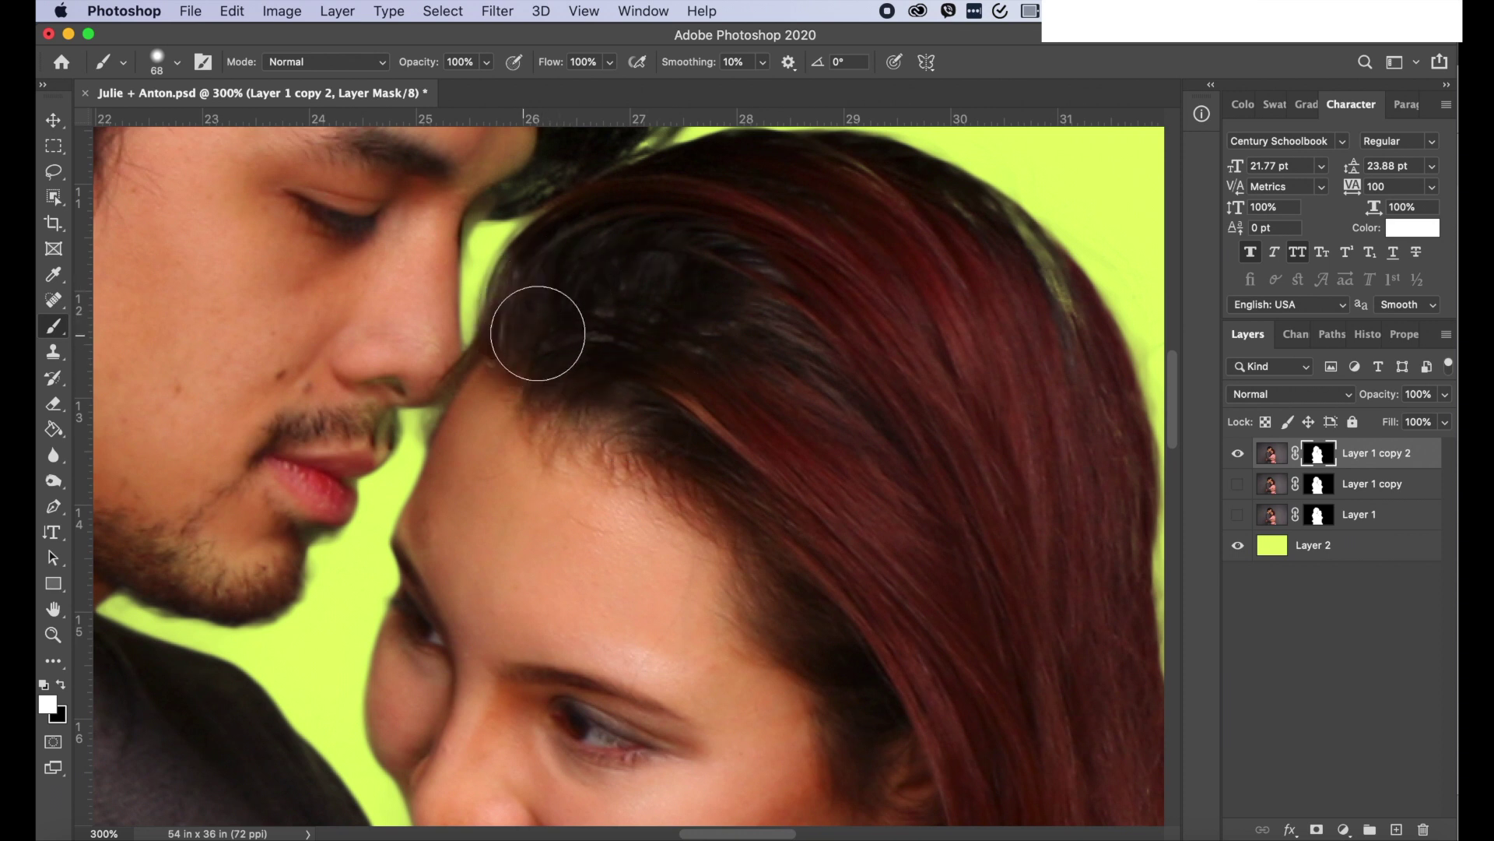
pyautogui.moveTo(983, 285)
pyautogui.mouseDown()
pyautogui.moveTo(945, 240)
pyautogui.moveTo(1034, 290)
pyautogui.moveTo(1043, 358)
pyautogui.moveTo(985, 239)
pyautogui.mouseUp()
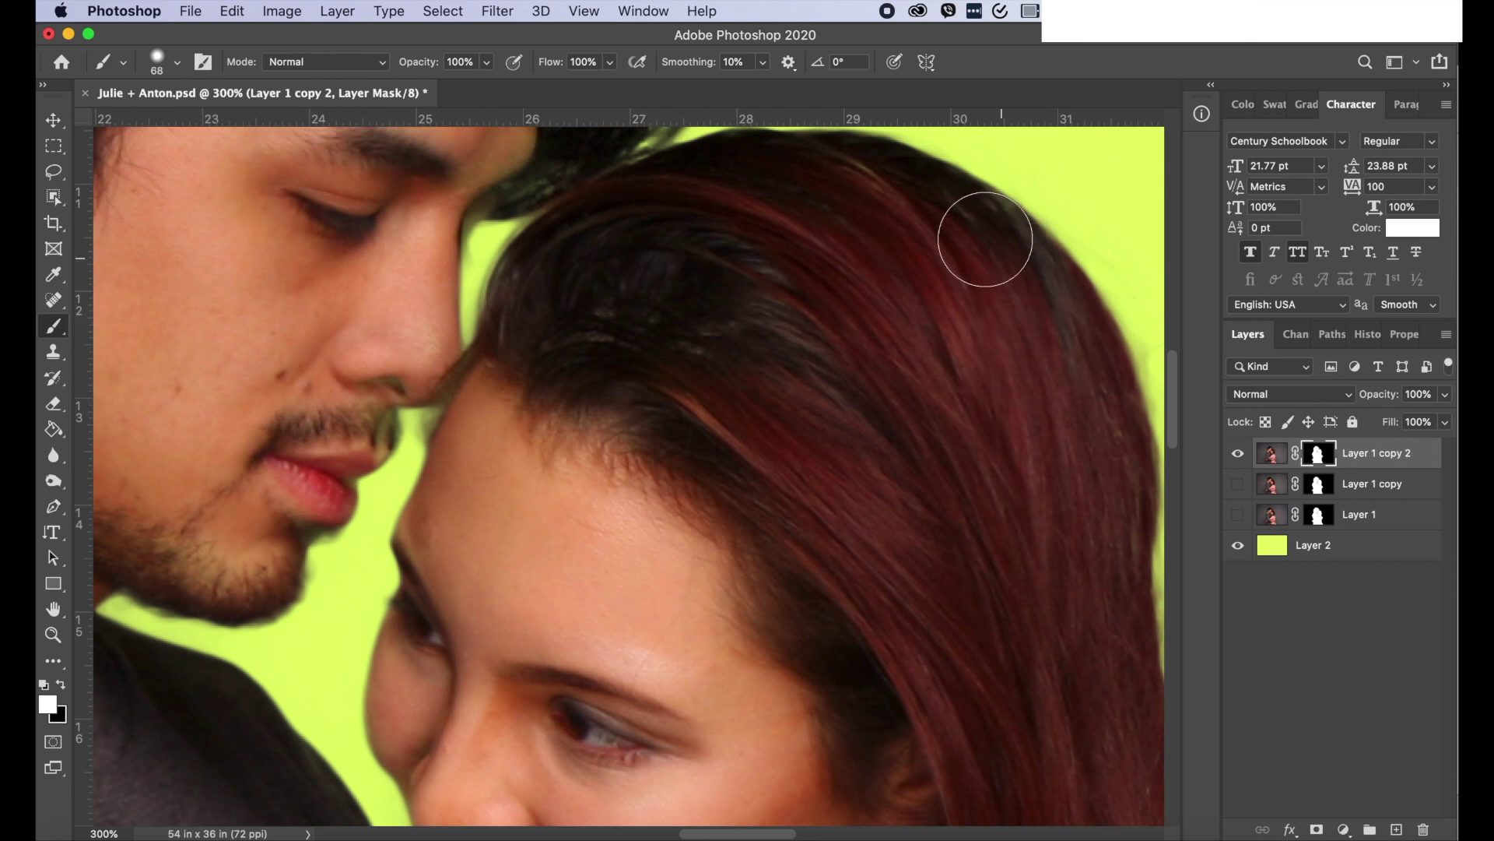
# - Paint white on the mask over the faded areas inside the man's hair, from the front curls back across the head
pyautogui.scroll(15, 864, 418)
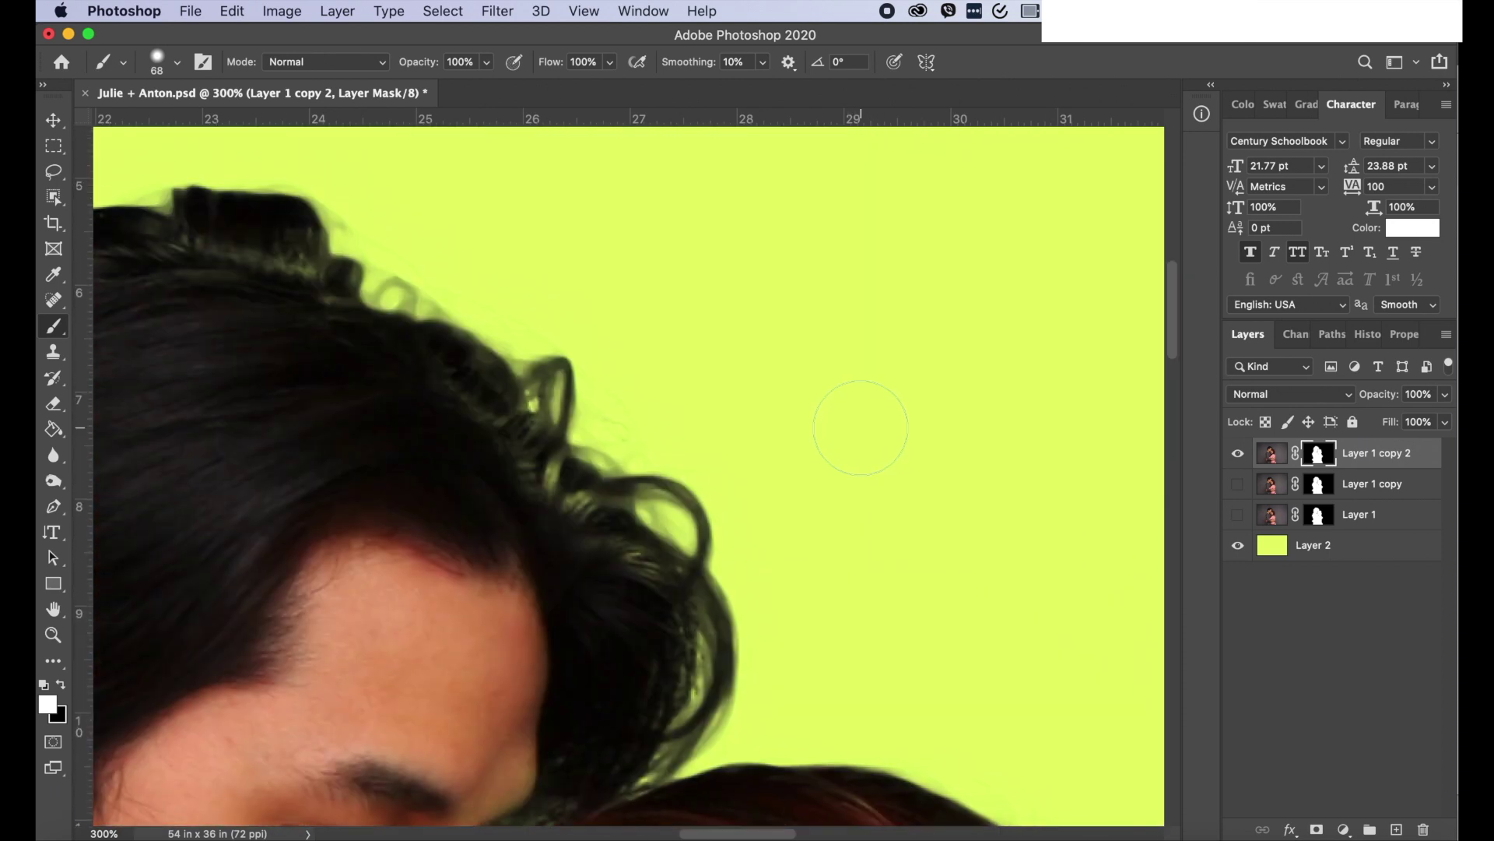
pyautogui.hscroll(-5, 863, 427)
pyautogui.moveTo(786, 503)
pyautogui.mouseDown()
pyautogui.moveTo(847, 557)
pyautogui.moveTo(824, 509)
pyautogui.moveTo(785, 493)
pyautogui.moveTo(843, 539)
pyautogui.moveTo(812, 489)
pyautogui.moveTo(696, 400)
pyautogui.moveTo(878, 588)
pyautogui.moveTo(821, 605)
pyautogui.moveTo(688, 566)
pyautogui.moveTo(512, 298)
pyautogui.moveTo(485, 290)
pyautogui.moveTo(546, 280)
pyautogui.moveTo(543, 325)
pyautogui.moveTo(539, 273)
pyautogui.moveTo(582, 336)
pyautogui.moveTo(491, 276)
pyautogui.moveTo(416, 309)
pyautogui.moveTo(428, 296)
pyautogui.moveTo(348, 297)
pyautogui.moveTo(369, 286)
pyautogui.moveTo(488, 326)
pyautogui.moveTo(397, 358)
pyautogui.mouseUp()
pyautogui.scroll(-5, 421, 362)
pyautogui.hscroll(-2, 421, 362)
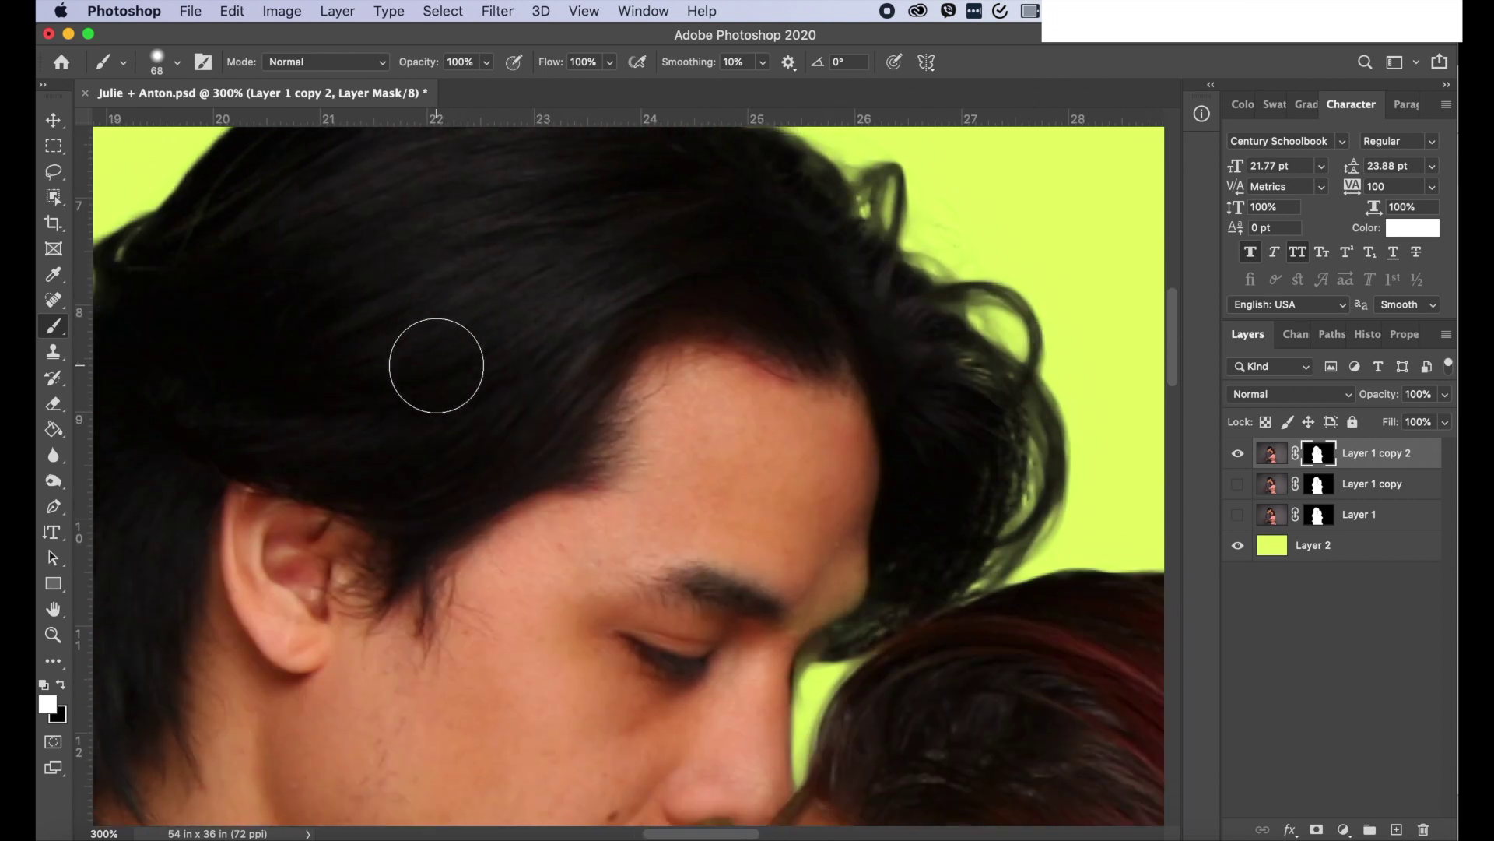
pyautogui.hscroll(-3, 432, 362)
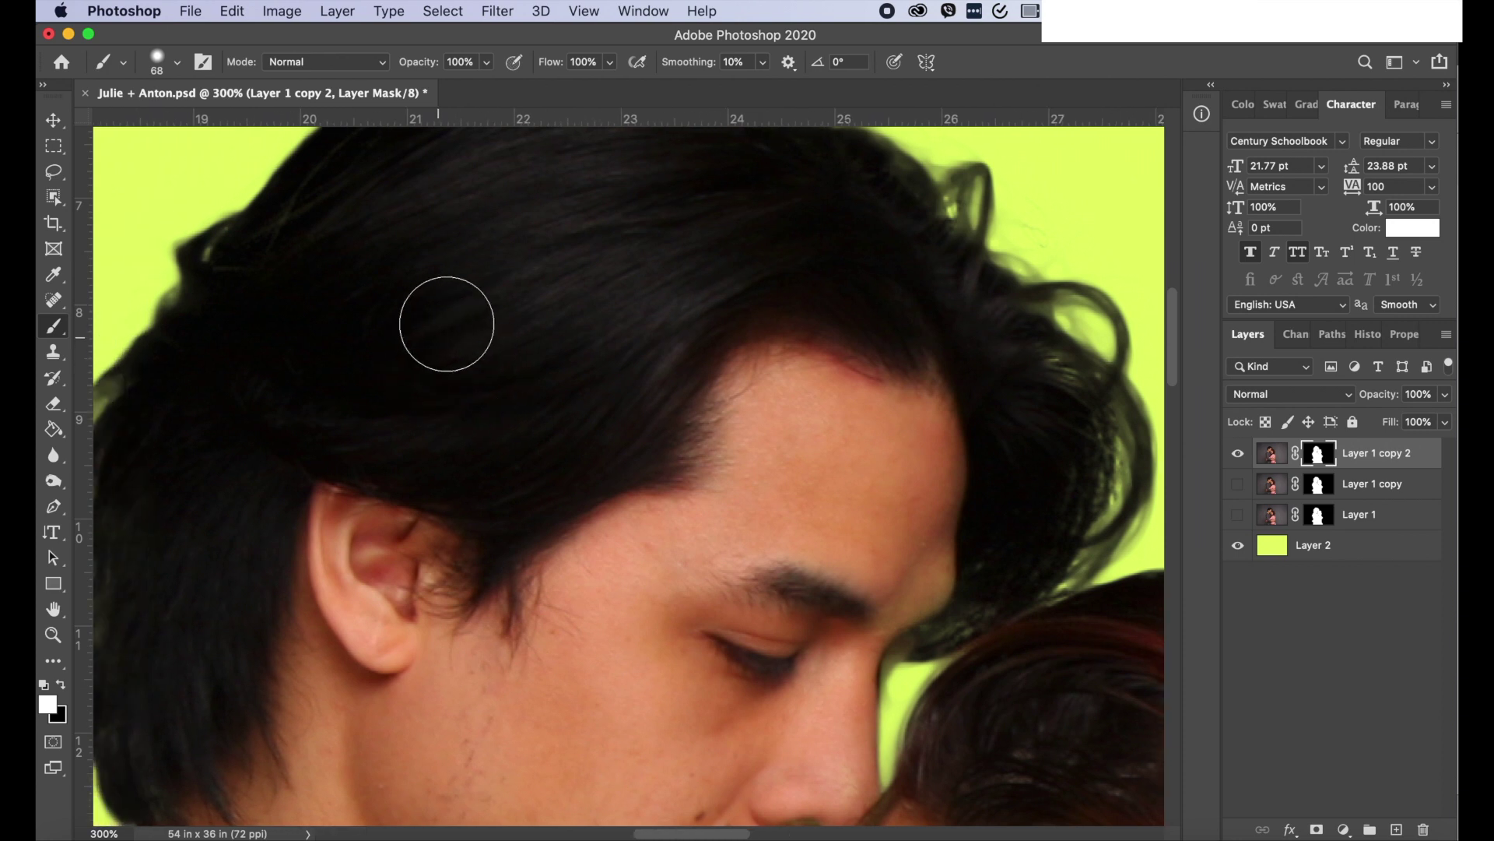
# - Examine the cutout around the man's face and neck and the woman's face and hair, and check the whole couple
pyautogui.scroll(-5, 754, 377)
pyautogui.hscroll(-2, 763, 375)
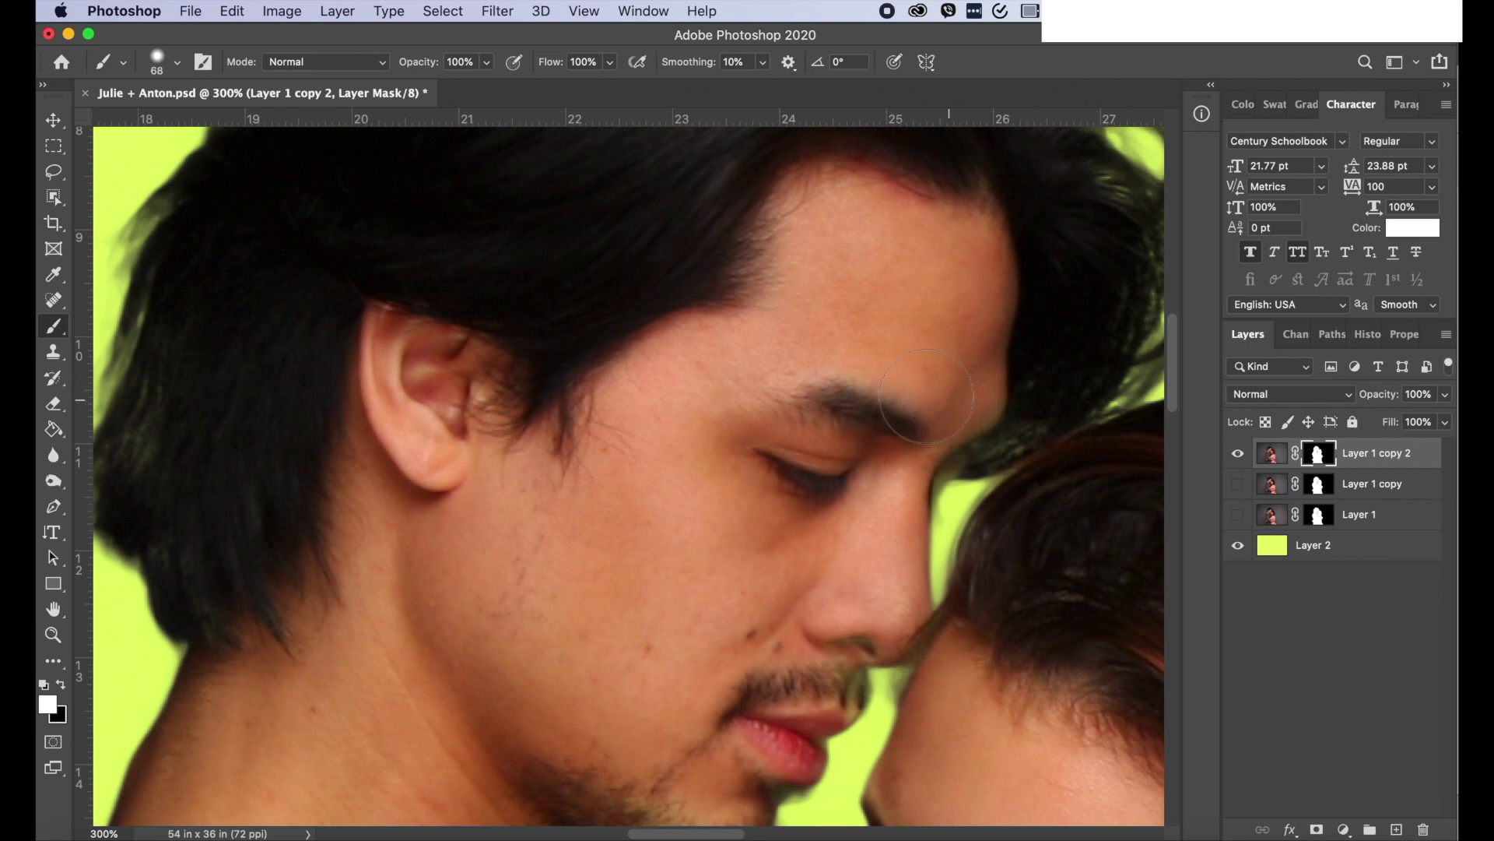
pyautogui.scroll(-3, 802, 444)
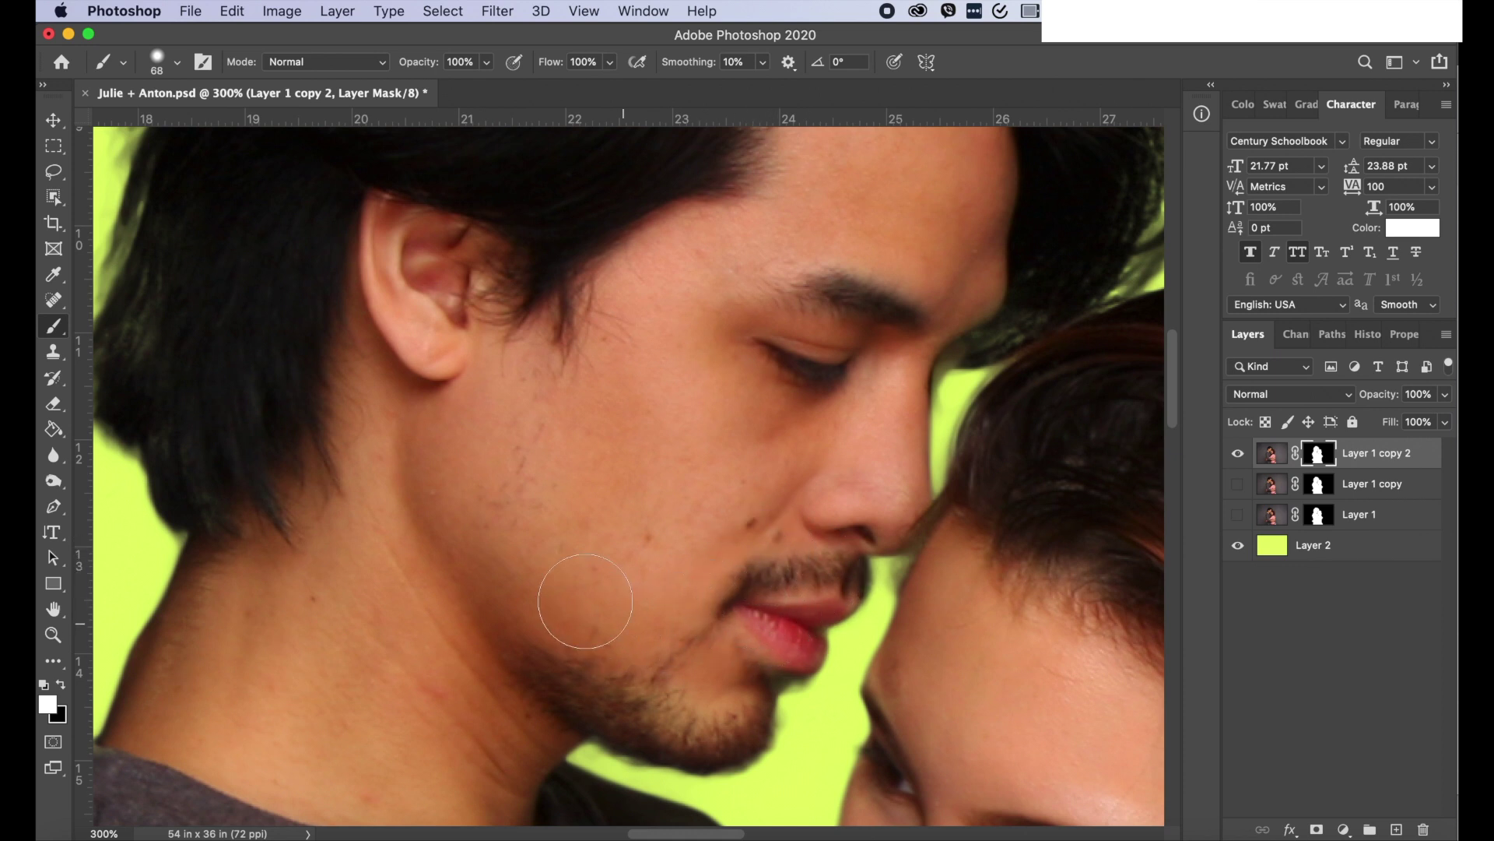
pyautogui.scroll(-10, 409, 513)
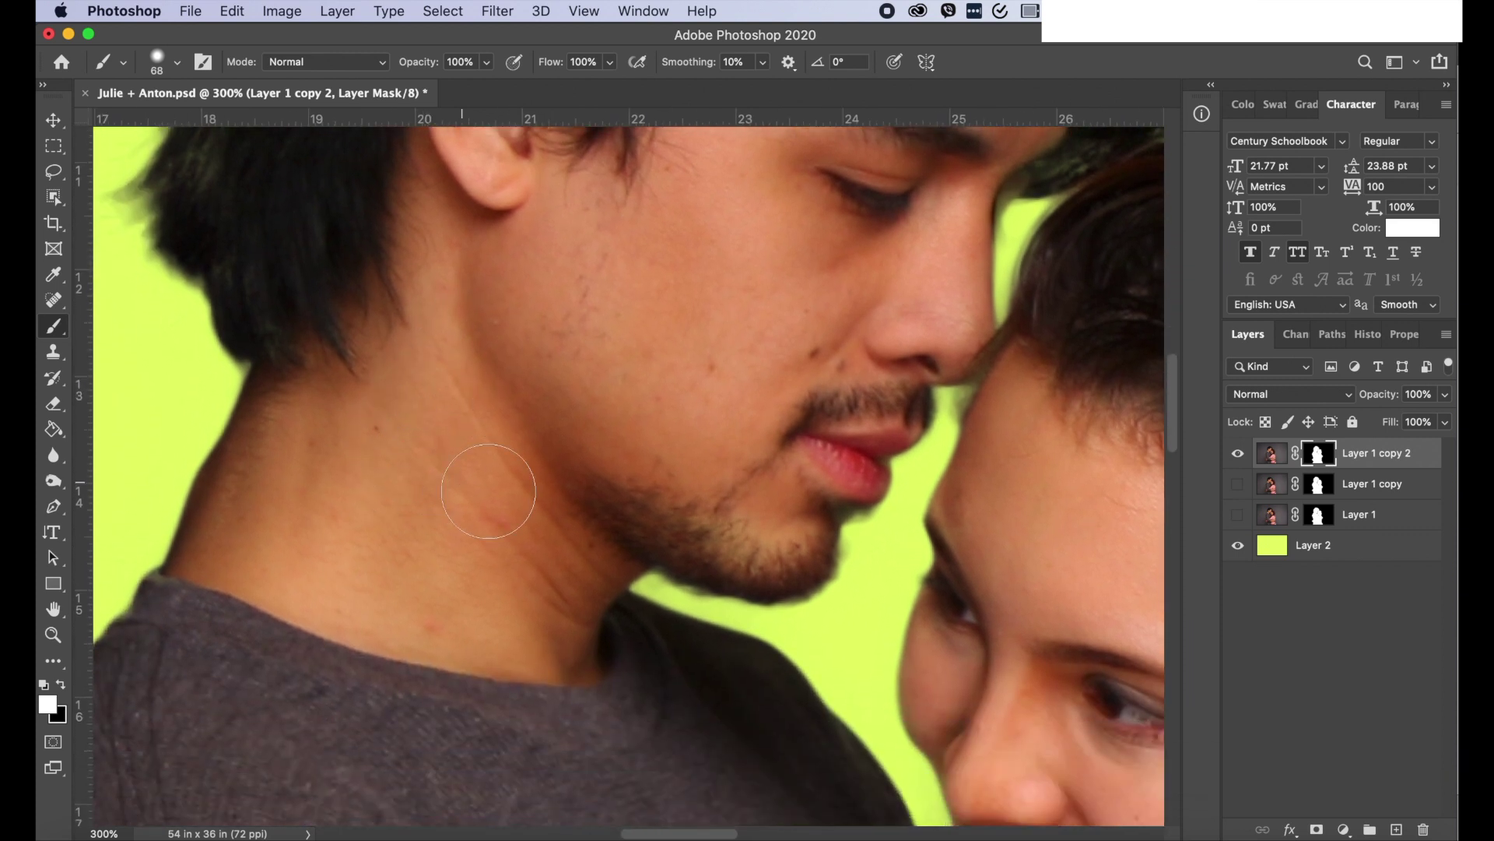
pyautogui.hscroll(5, 980, 584)
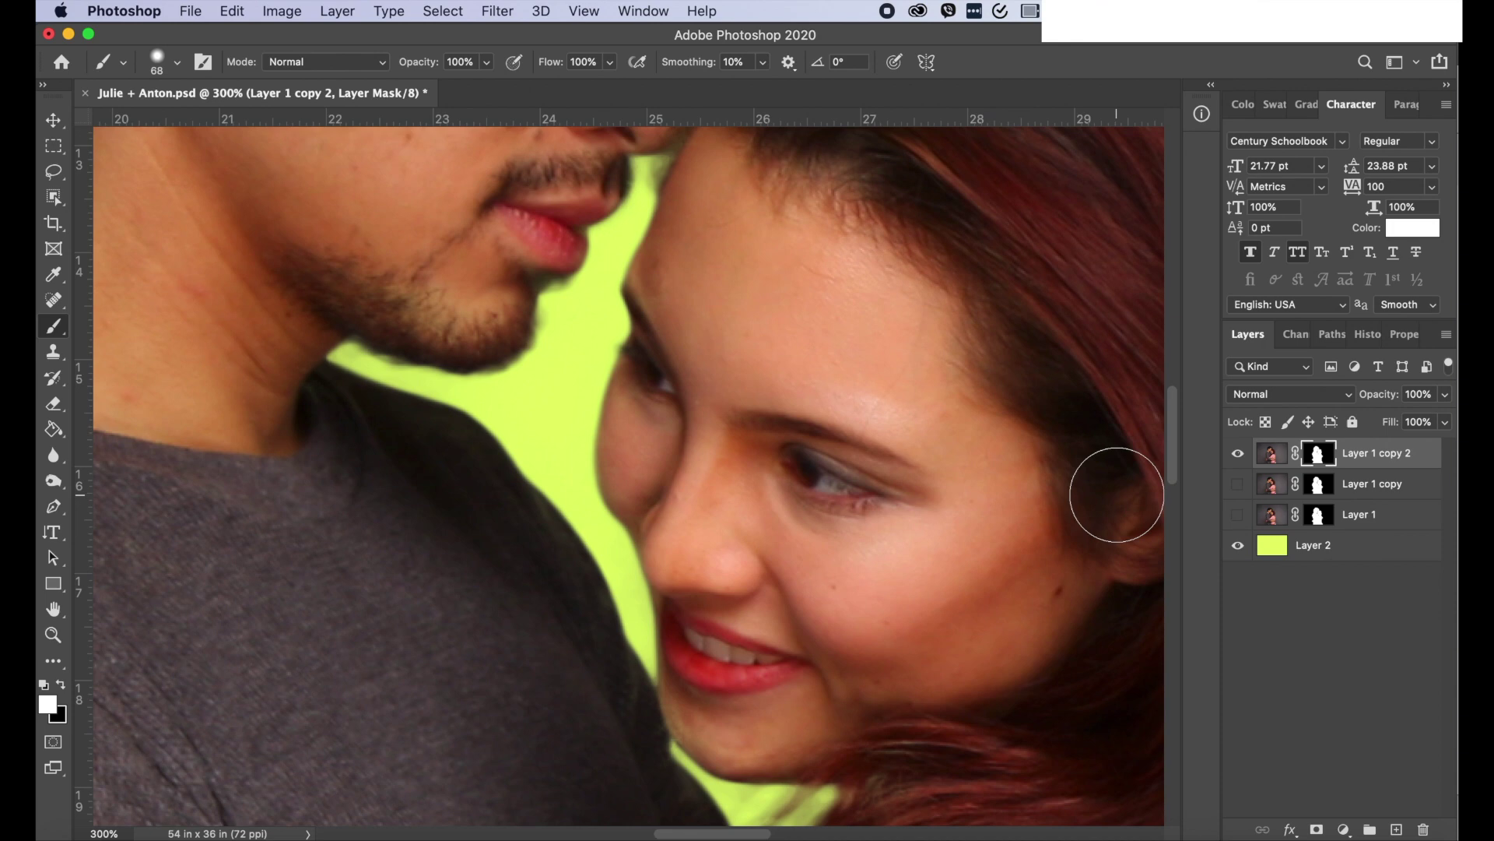
pyautogui.scroll(-14, 1108, 493)
pyautogui.hscroll(9, 1073, 492)
pyautogui.scroll(20, 944, 355)
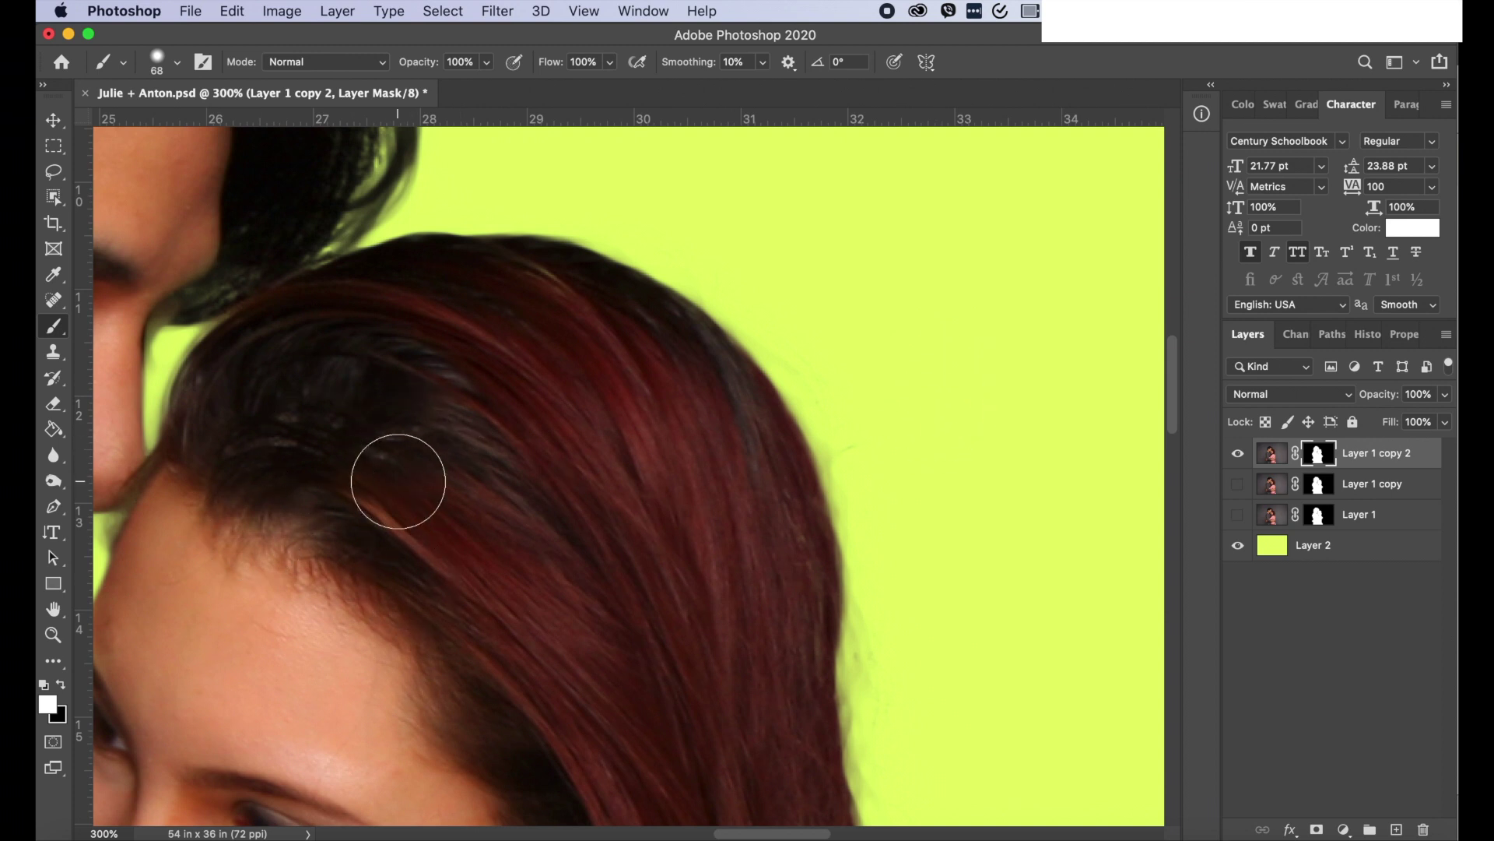
pyautogui.press('super+0')
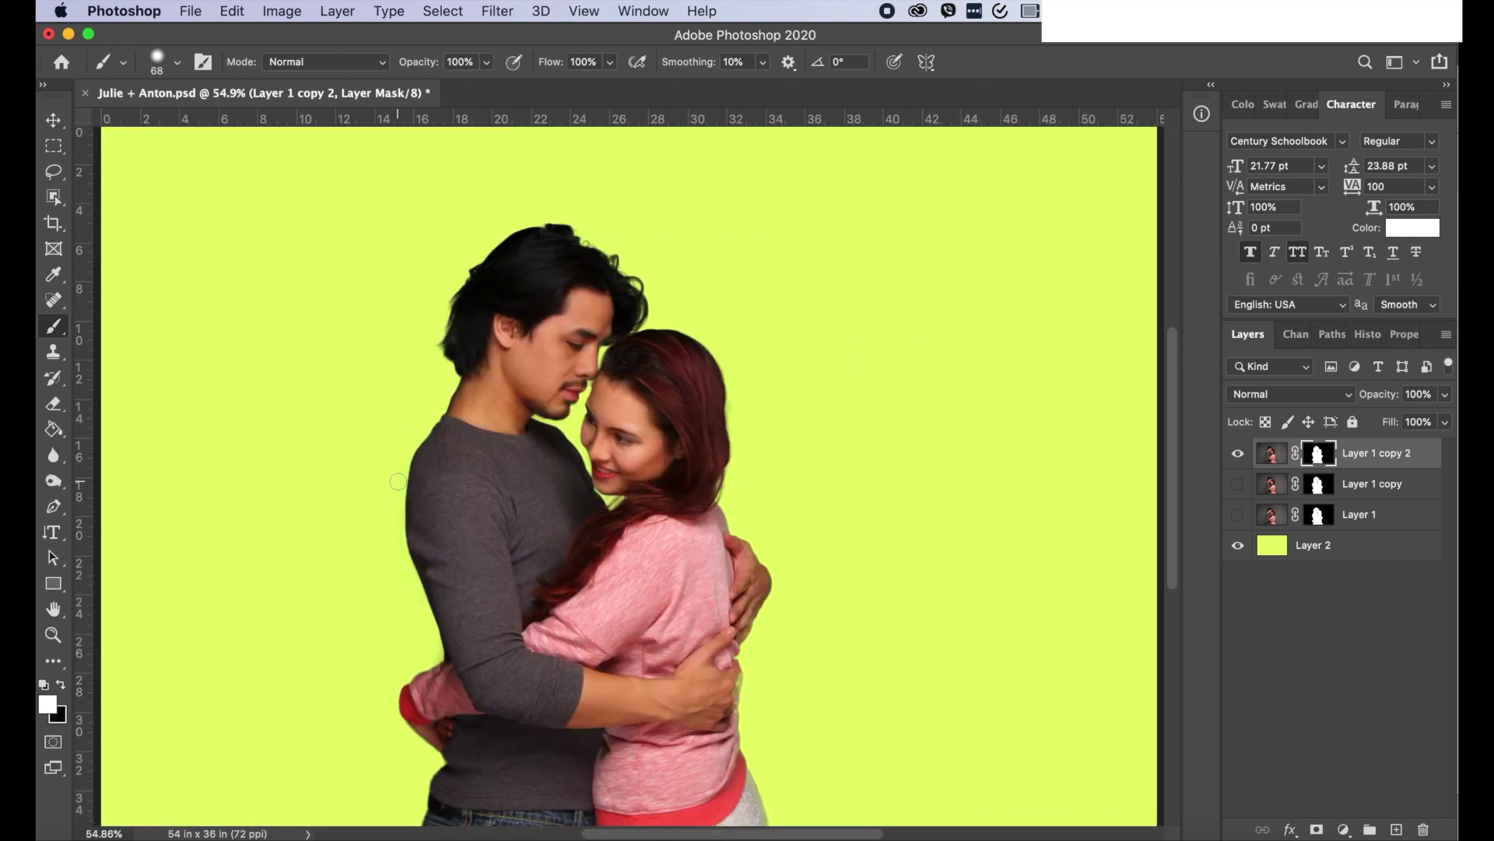
# - Restore the man's fingers and knuckles on both hands and the adjoining shirt edge at the woman's back by painting white on the mask
pyautogui.press('super+minus')
pyautogui.press('super+minus')
pyautogui.press('super+plus')
pyautogui.press('super+plus')
pyautogui.press('super+plus')
pyautogui.press('super+plus')
pyautogui.press('super+plus')
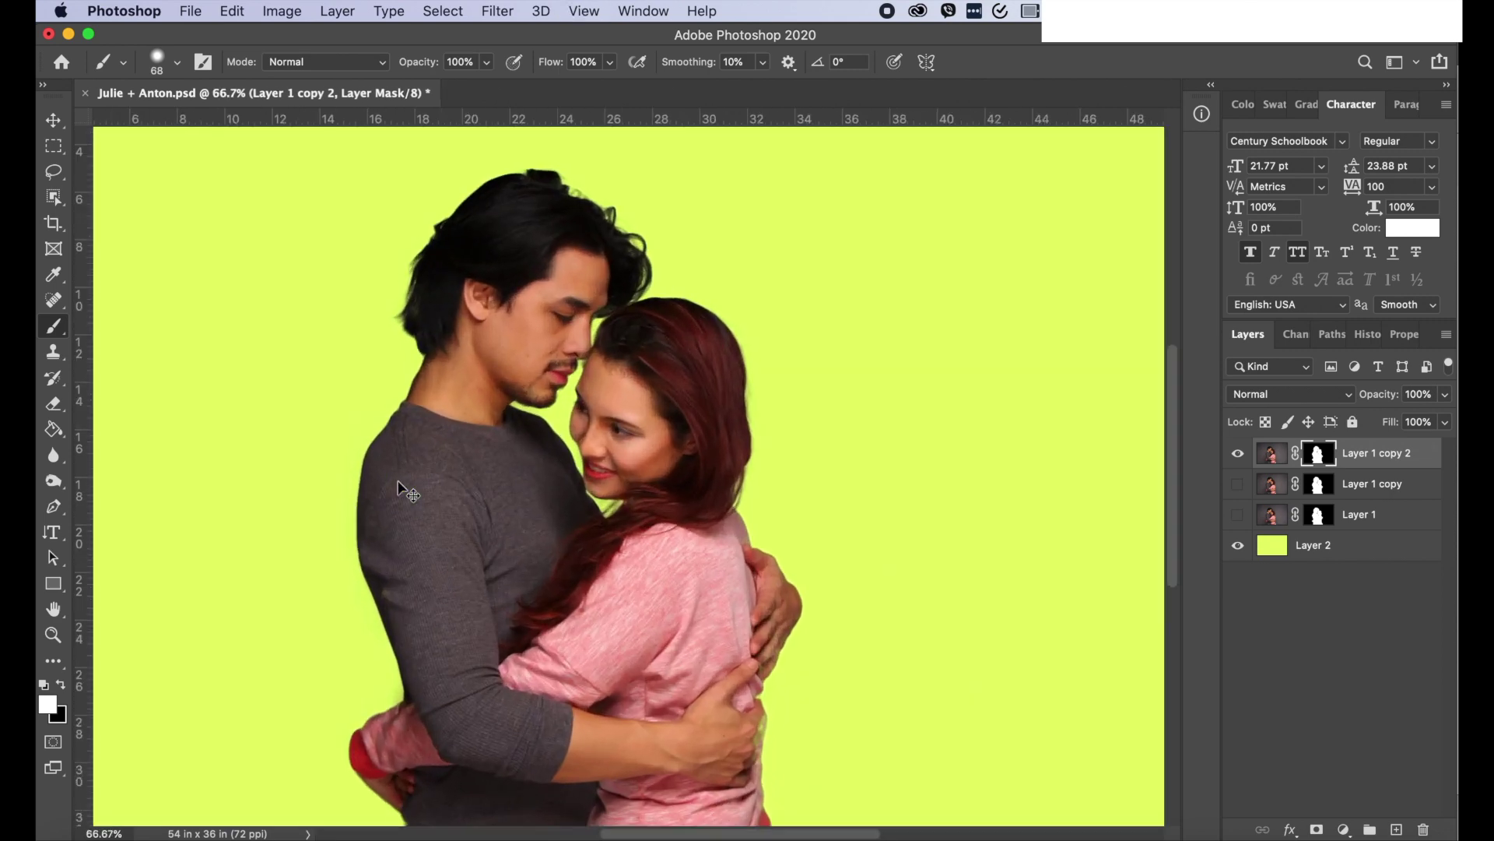
pyautogui.scroll(-10, 894, 567)
pyautogui.hscroll(8, 894, 568)
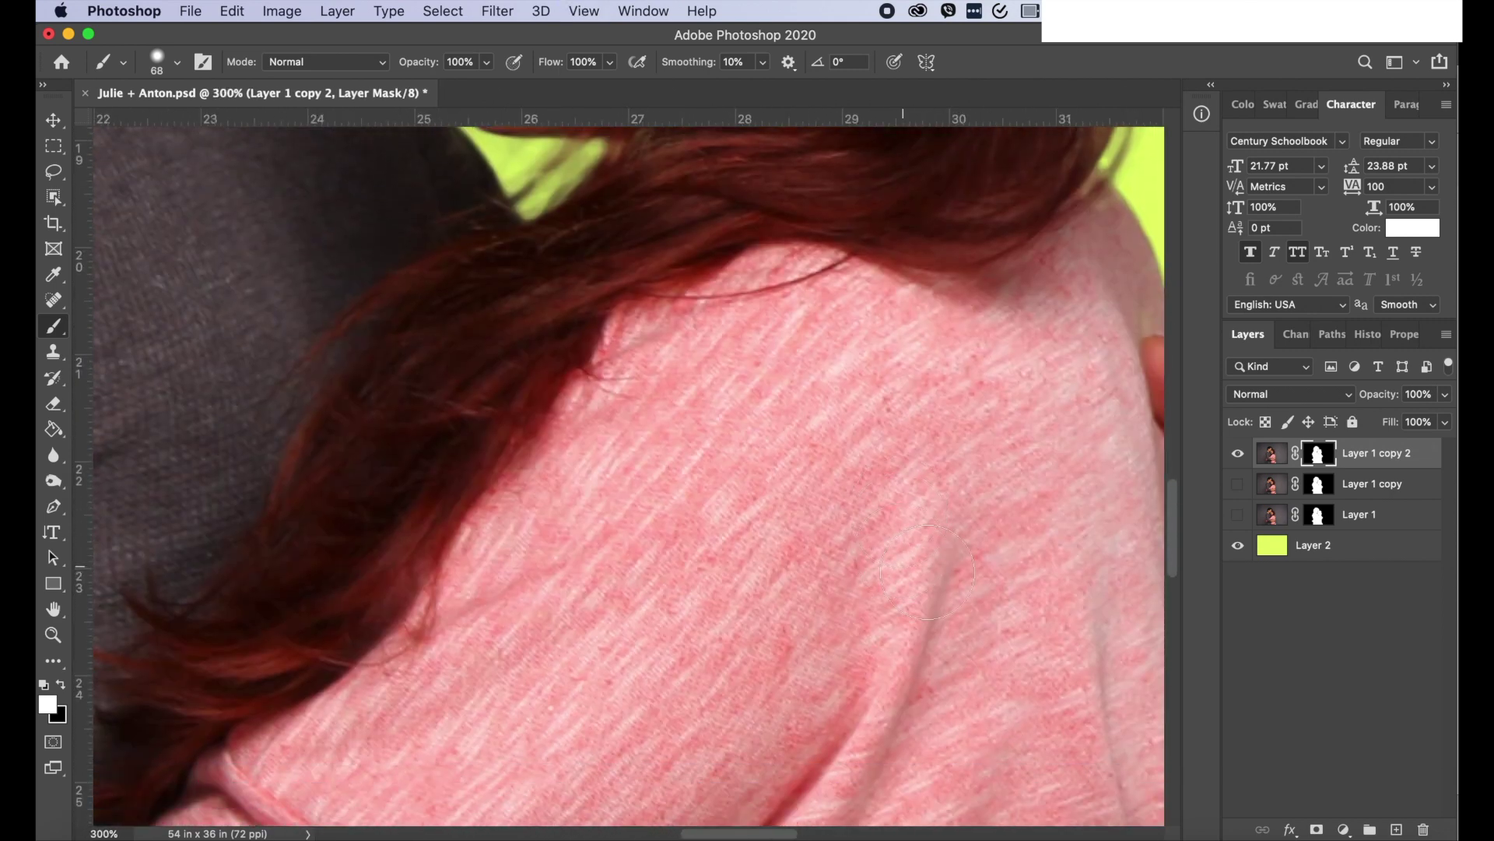
pyautogui.scroll(-5, 1037, 585)
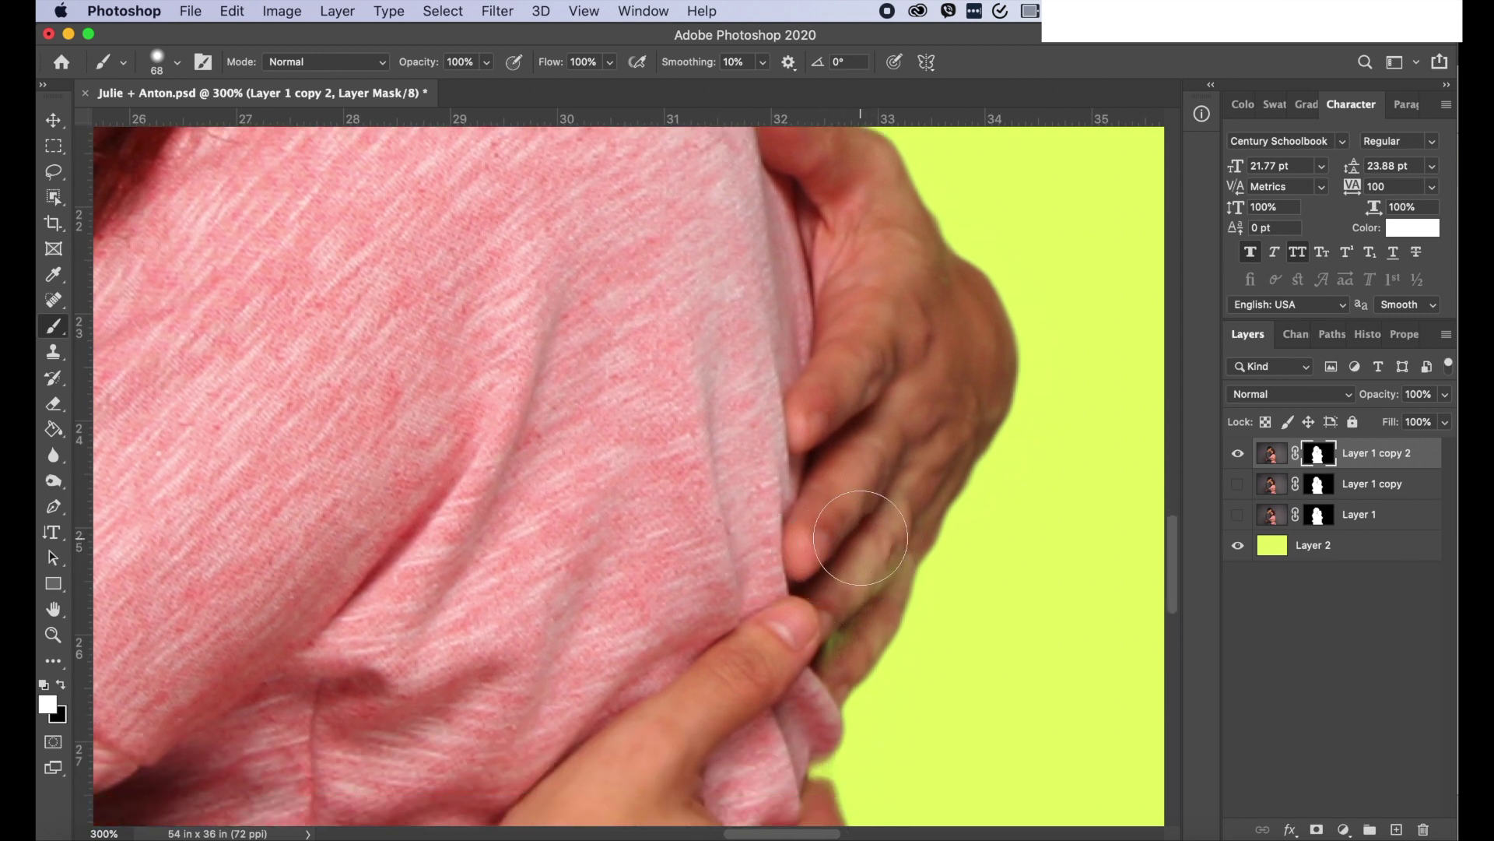
pyautogui.moveTo(834, 587); pyautogui.dragTo(770, 636)
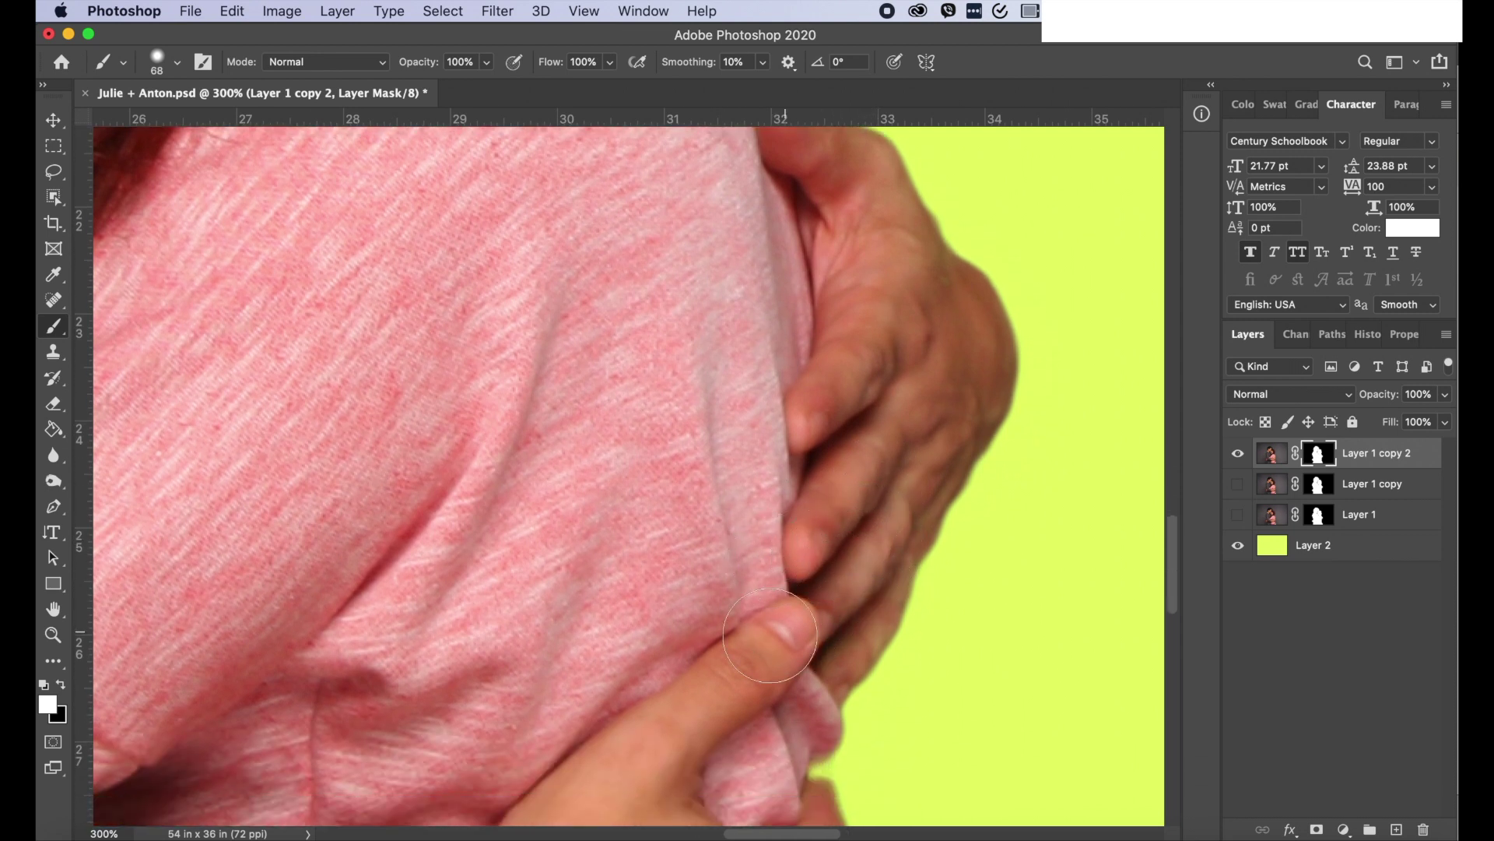
pyautogui.scroll(-9, 763, 607)
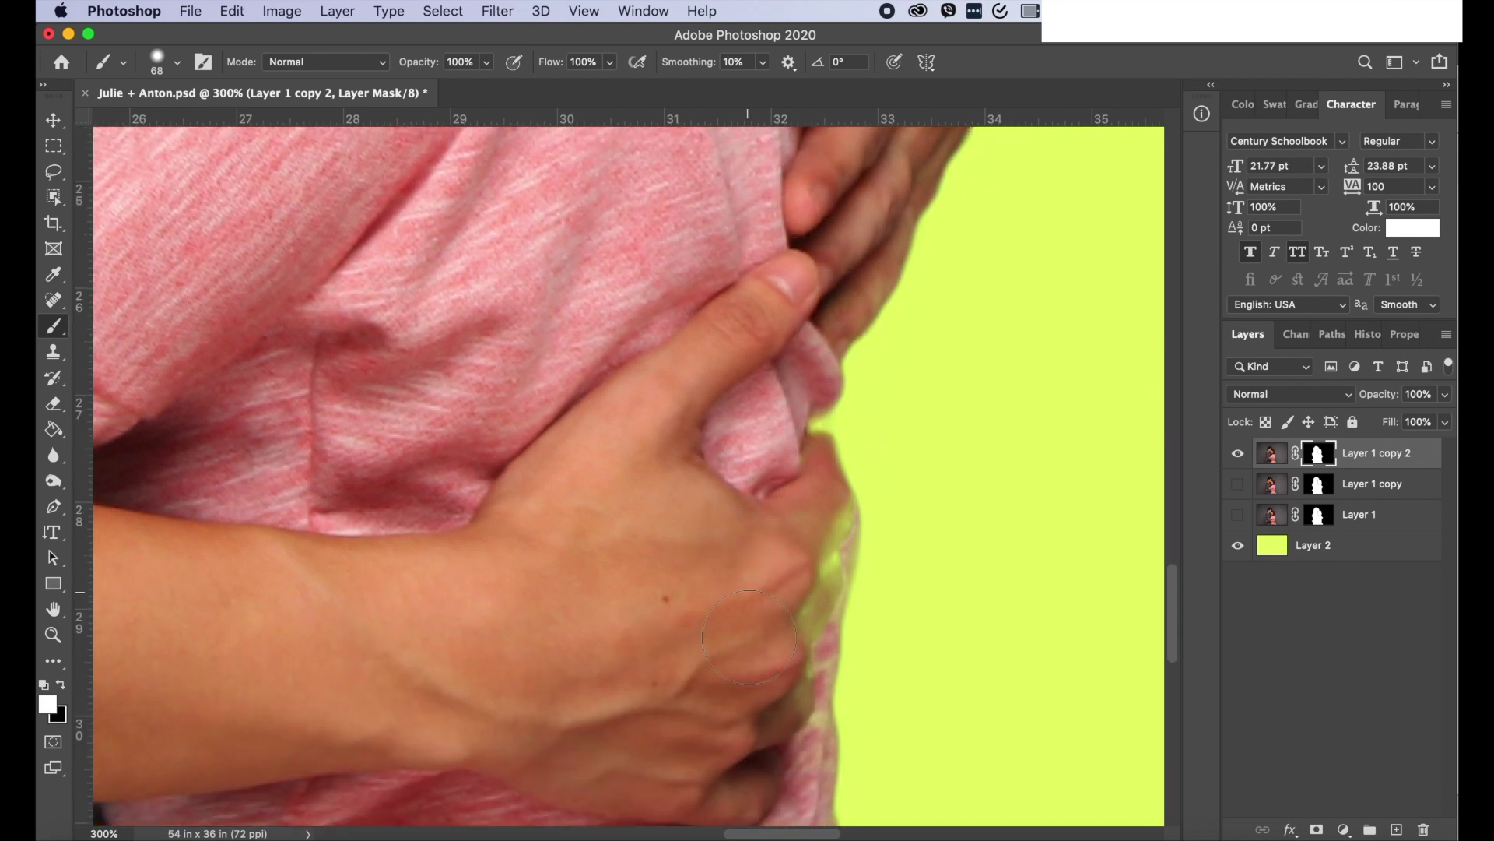
pyautogui.moveTo(772, 560)
pyautogui.mouseDown()
pyautogui.moveTo(797, 497)
pyautogui.moveTo(803, 529)
pyautogui.mouseUp()
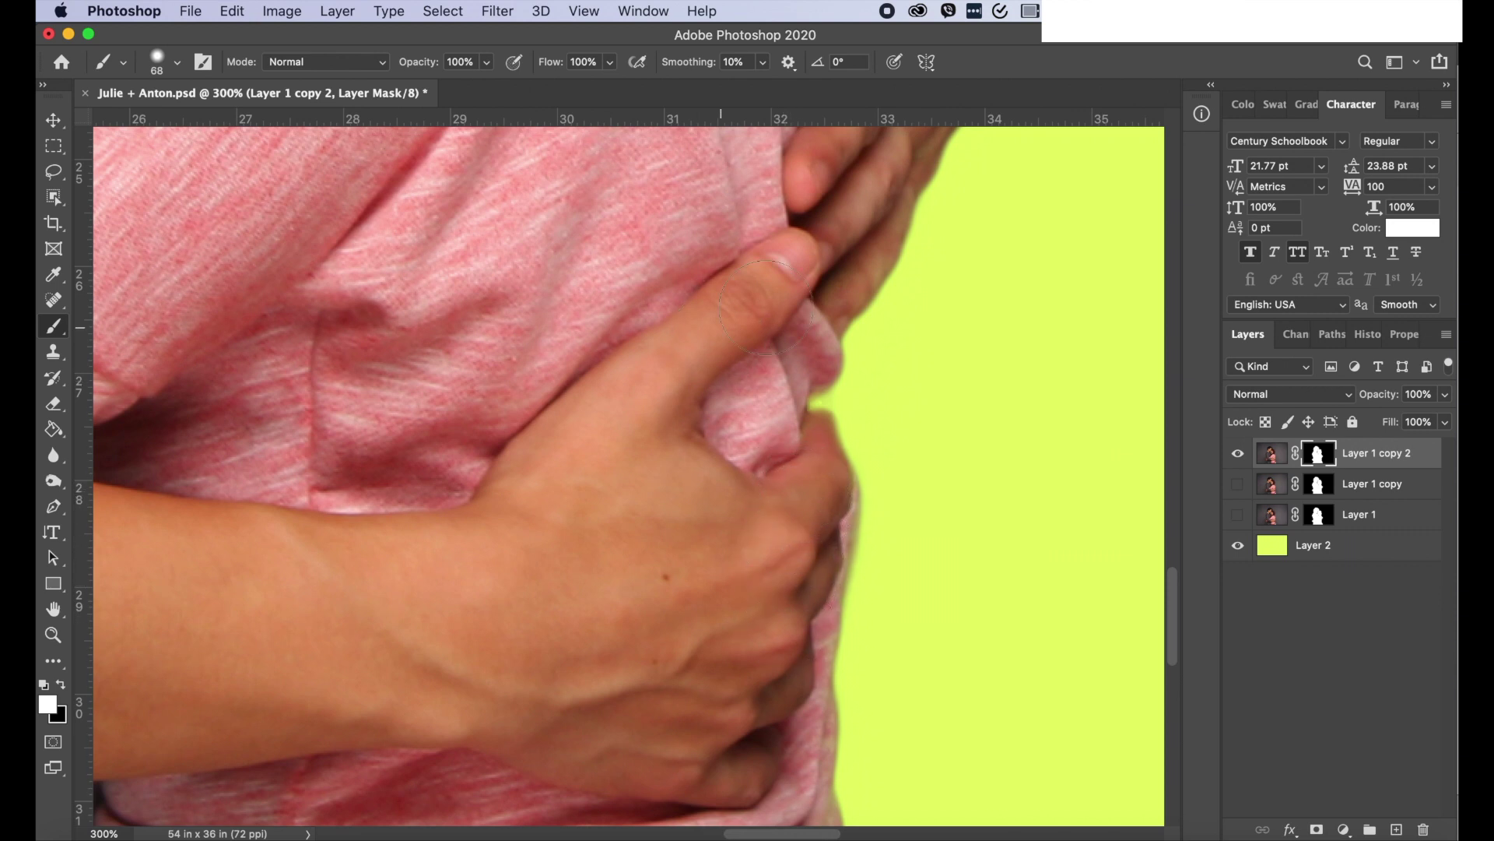
# - Paint white on the mask along the woman's lower shirt, red hem and grey trousers to restore their edges
pyautogui.scroll(-5, 755, 550)
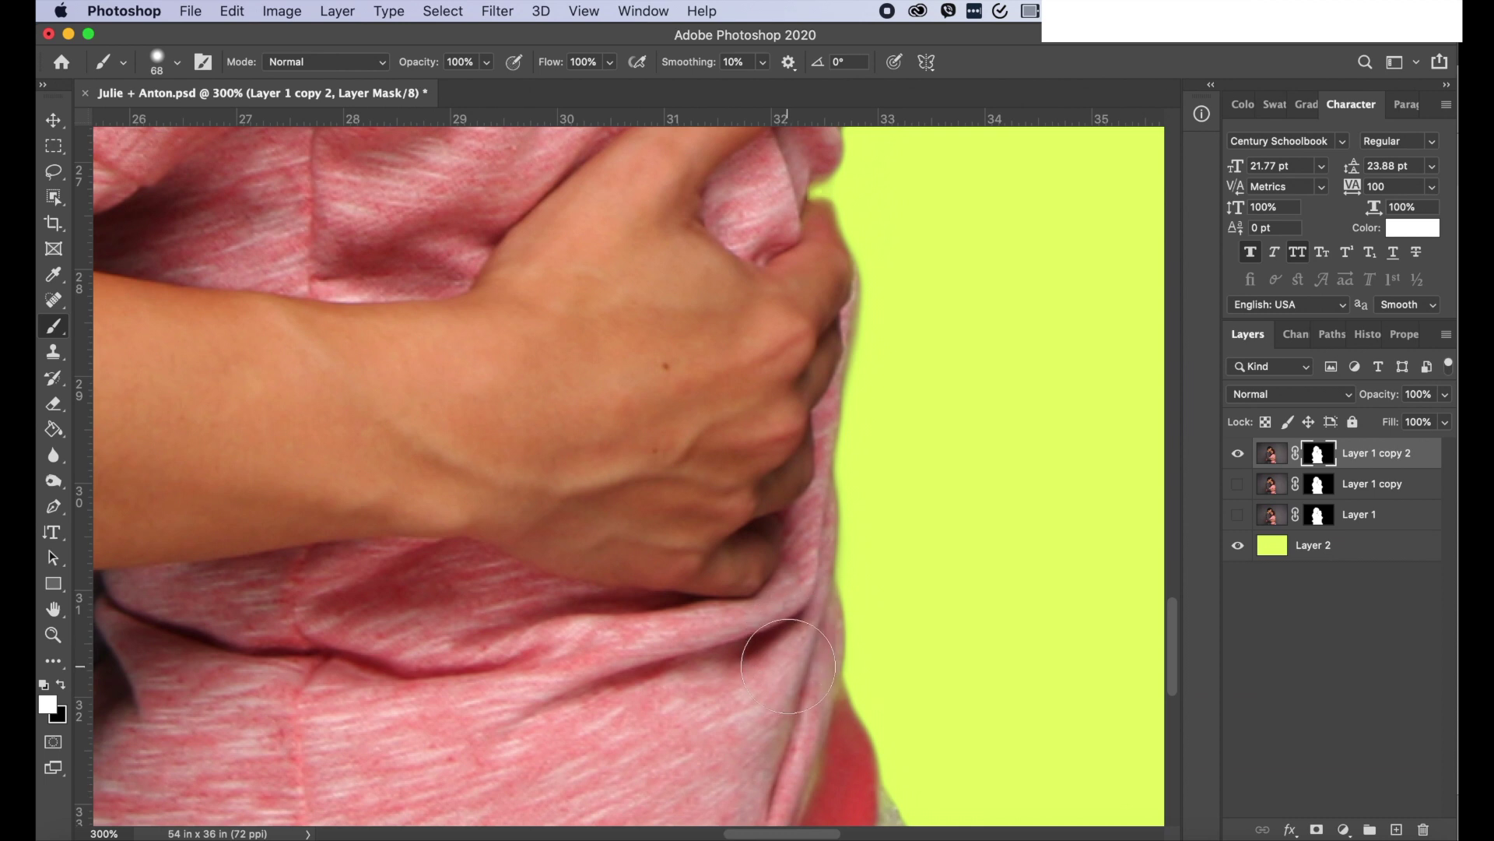
pyautogui.scroll(-5, 787, 646)
pyautogui.moveTo(812, 520)
pyautogui.mouseDown()
pyautogui.moveTo(842, 452)
pyautogui.moveTo(809, 576)
pyautogui.moveTo(836, 604)
pyautogui.moveTo(841, 572)
pyautogui.moveTo(868, 654)
pyautogui.mouseUp()
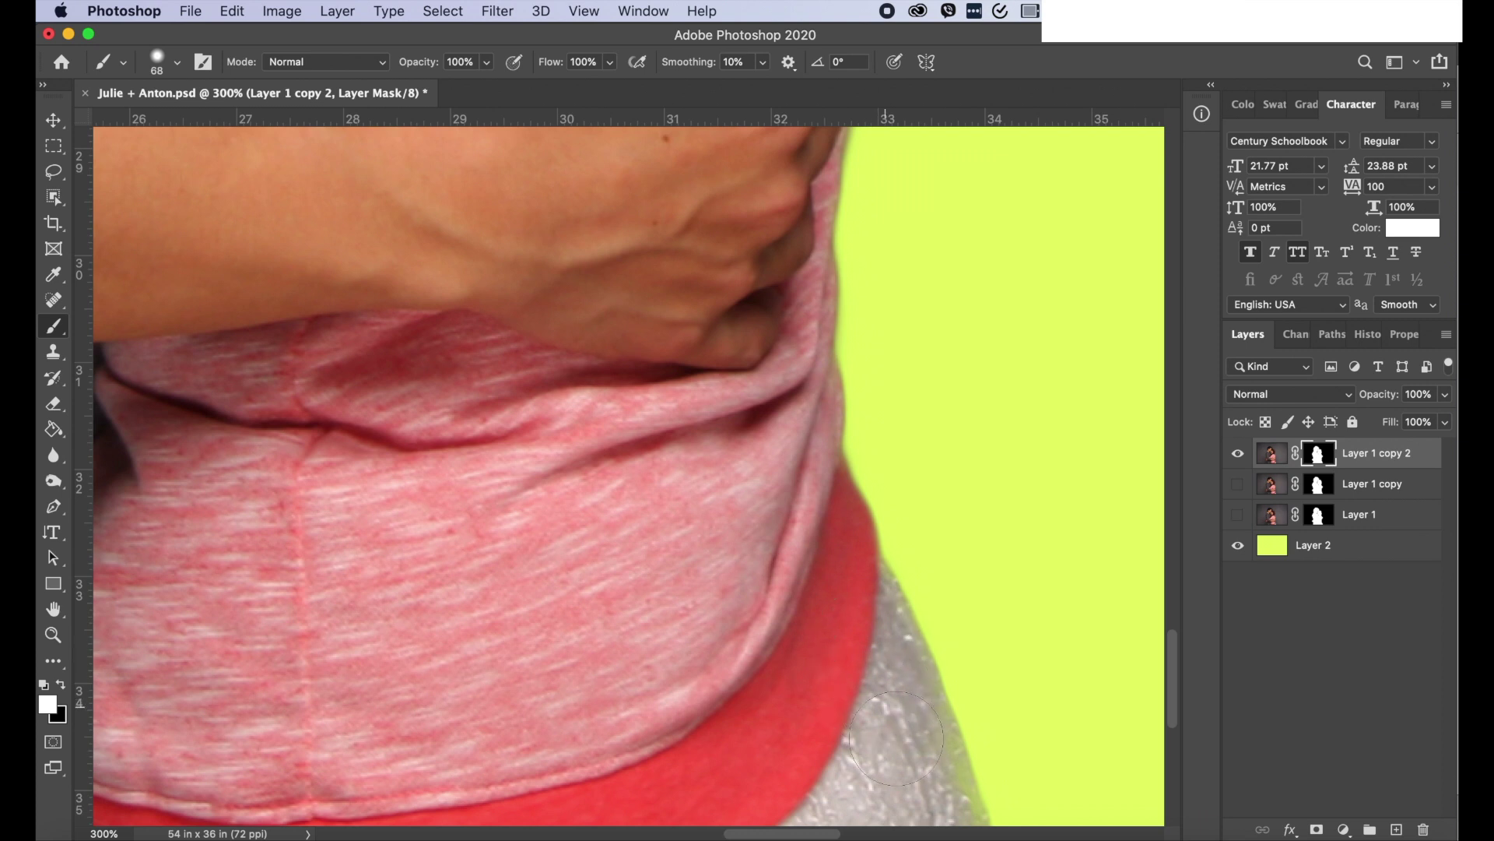
pyautogui.scroll(-3, 897, 740)
pyautogui.moveTo(941, 730); pyautogui.dragTo(922, 682)
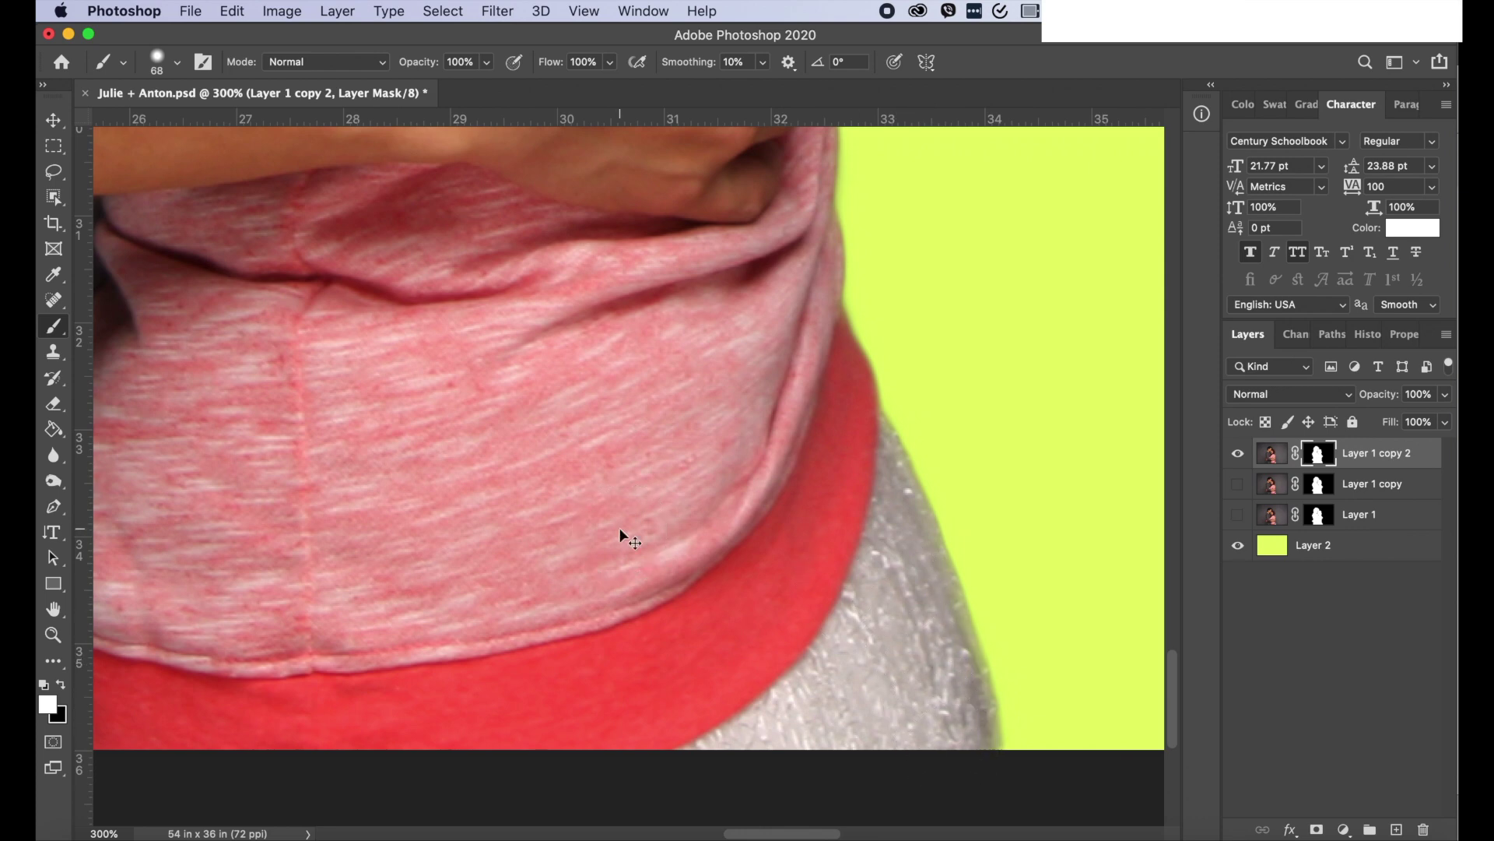
# - Add a new layer above Layer 2 and fill it with the light orange Pastel swatch
pyautogui.press('super+0')
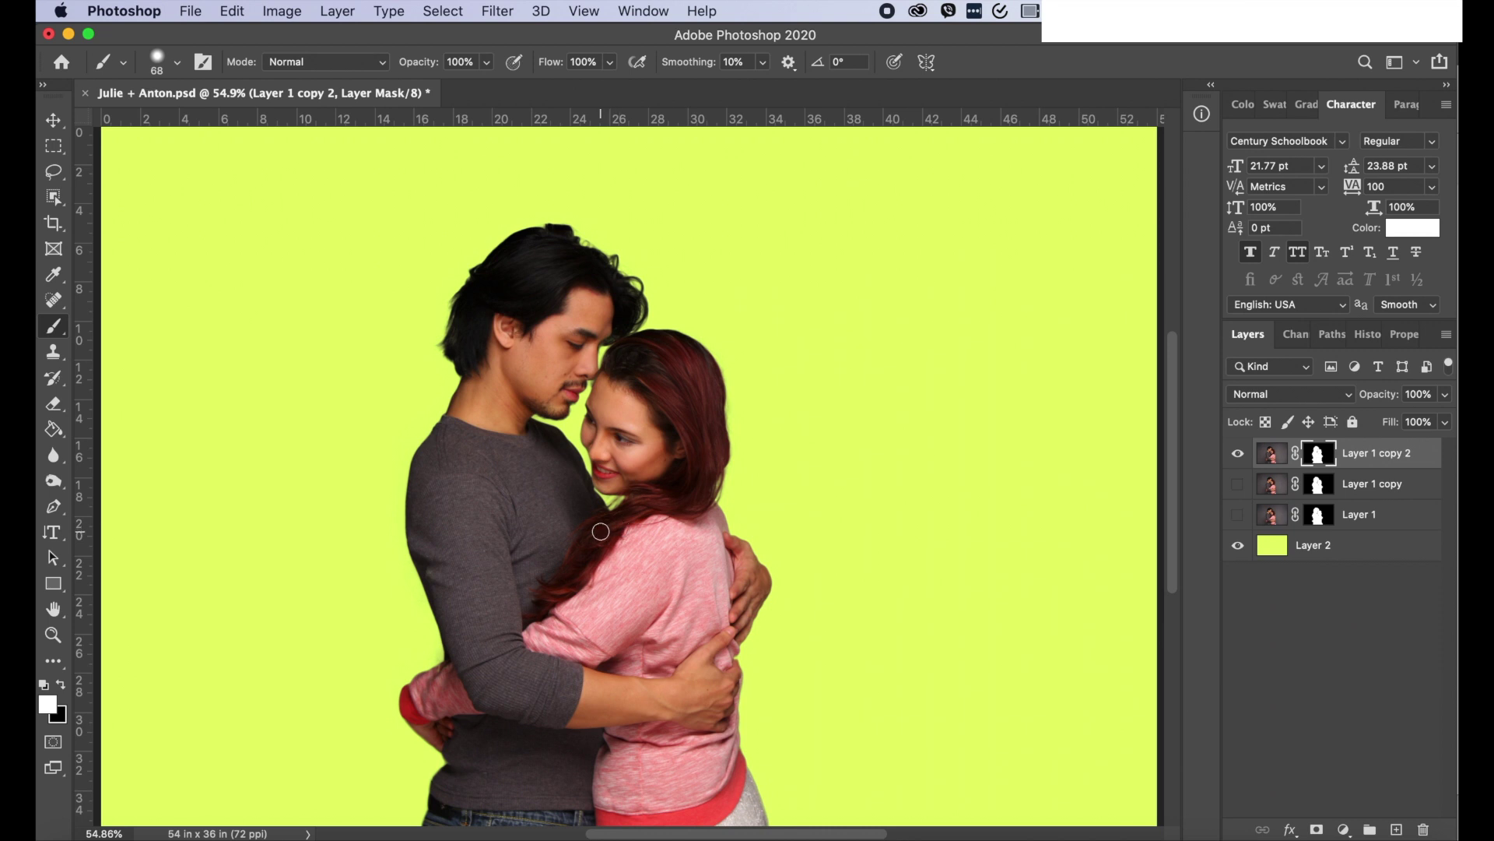
pyautogui.click(1393, 554)
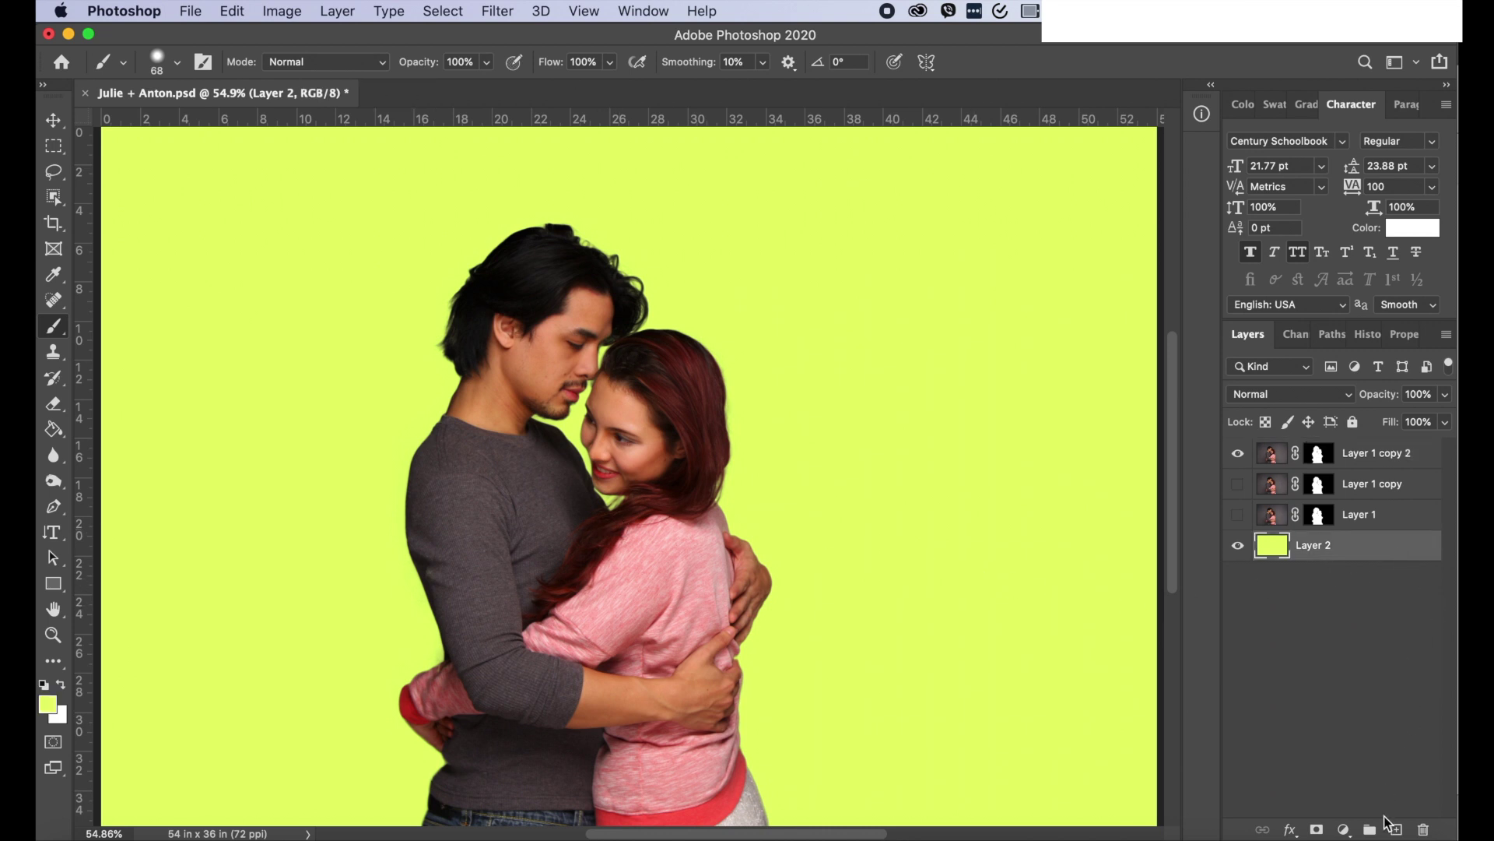
pyautogui.click(1397, 830)
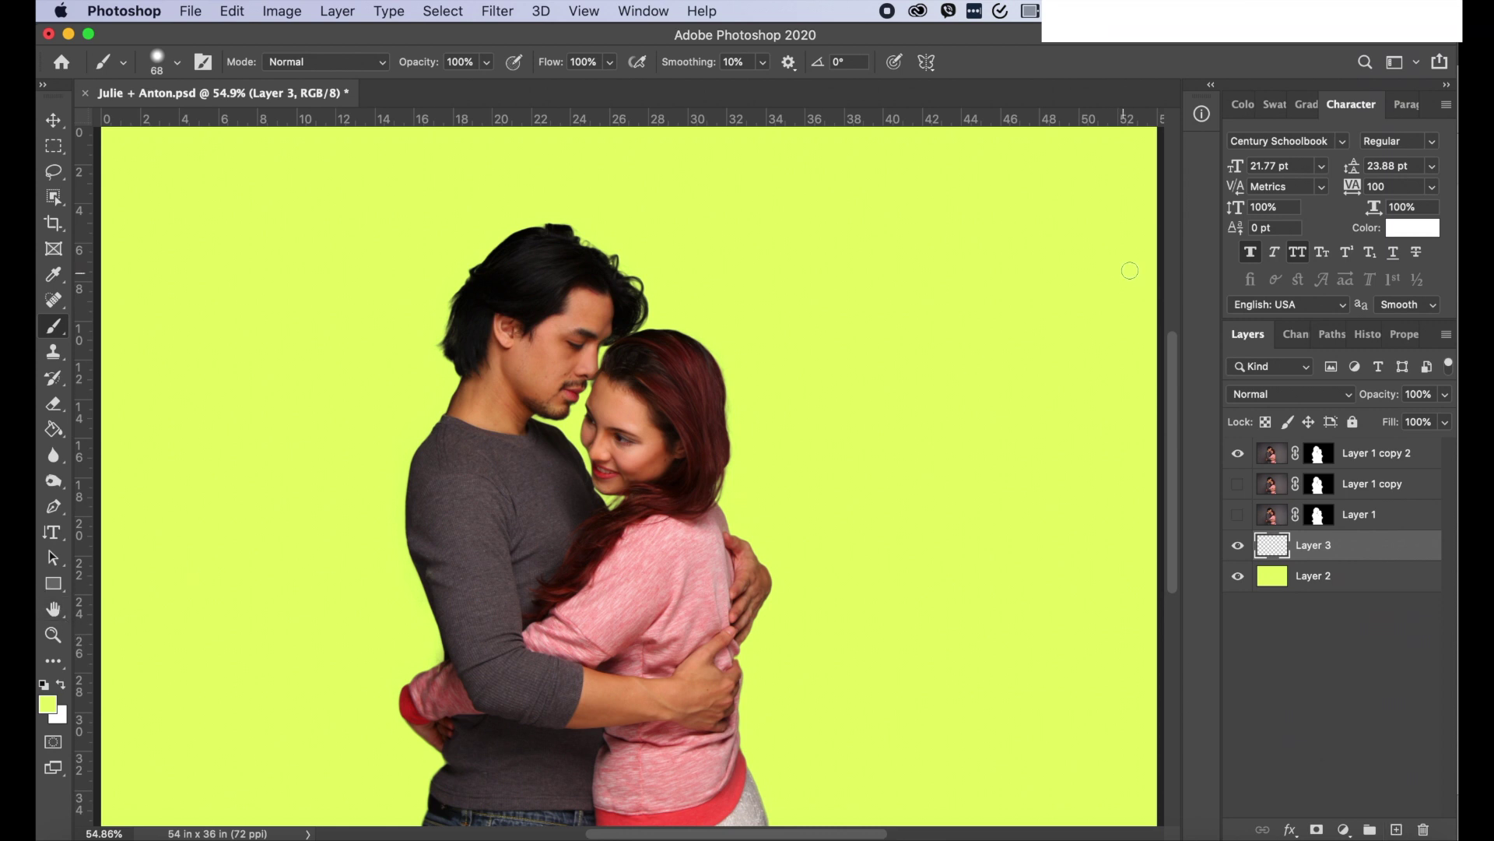
pyautogui.click(1276, 104)
pyautogui.click(1317, 284)
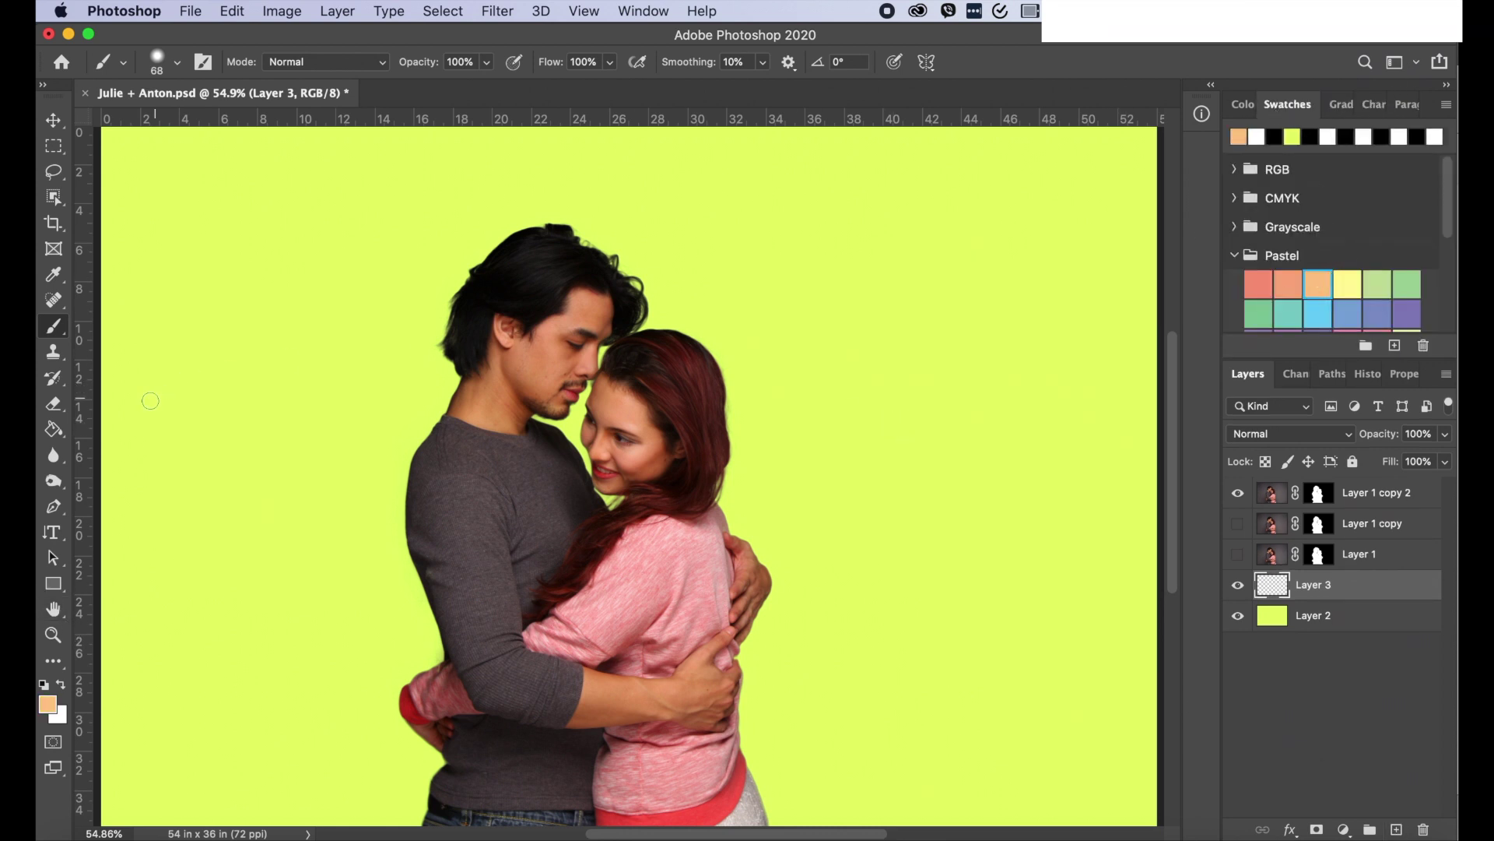
pyautogui.click(53, 428)
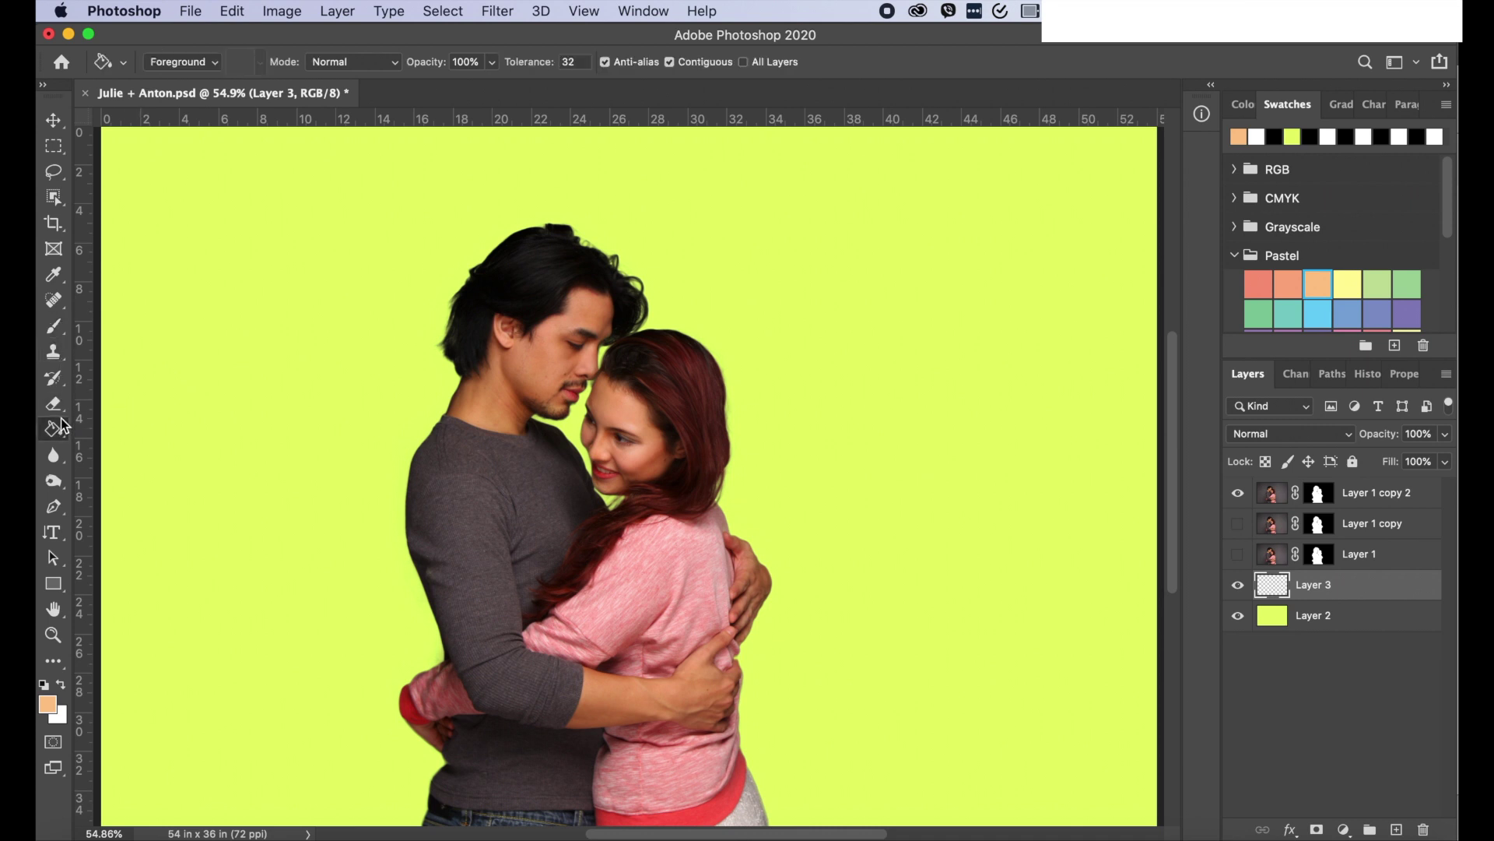
pyautogui.click(173, 366)
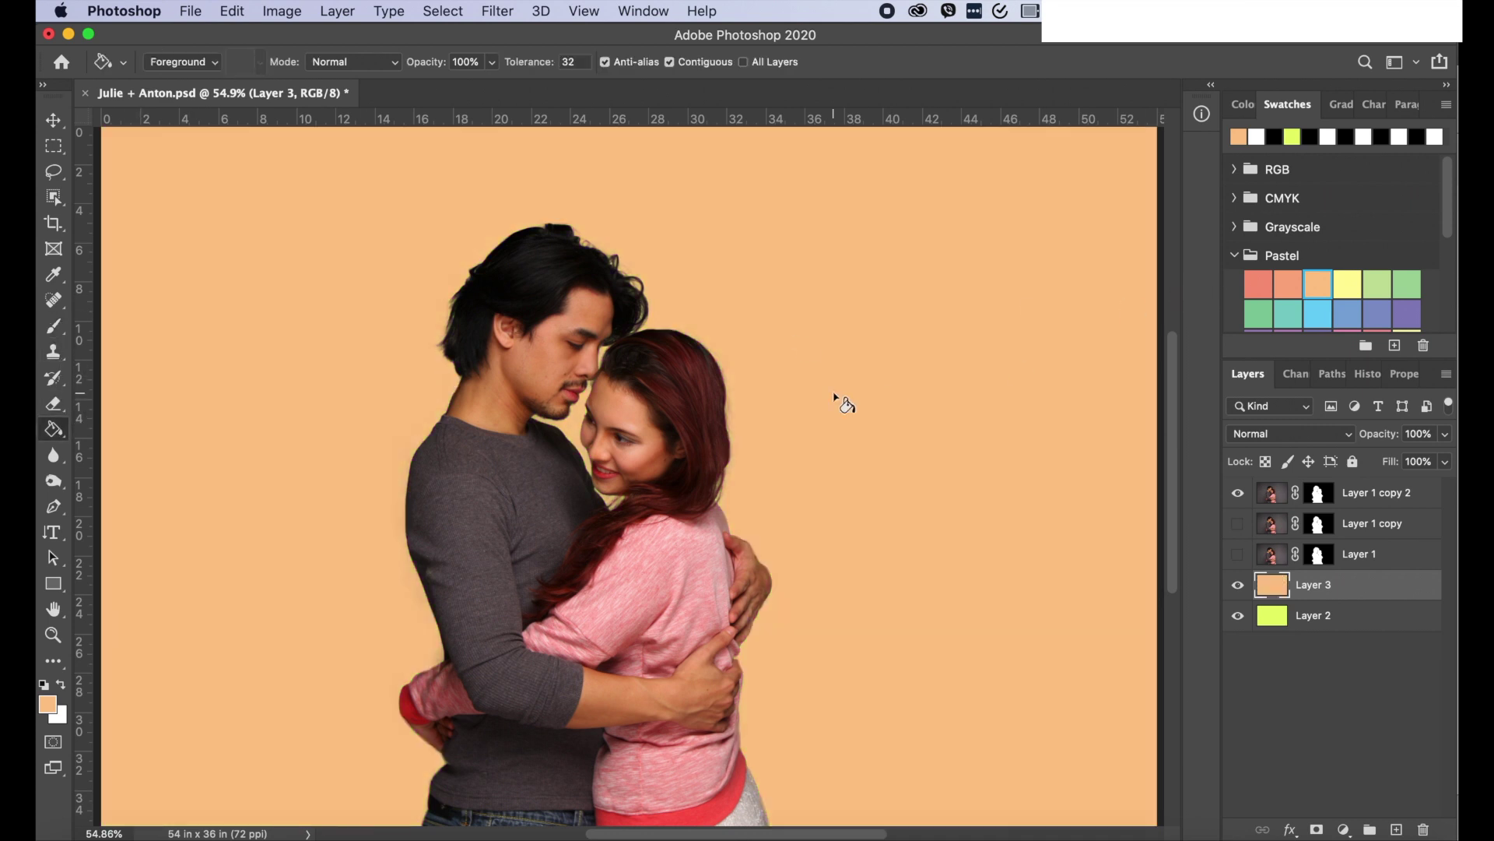
# - Add another new layer above the orange one and fill it with the green Pastel swatch
pyautogui.click(1396, 829)
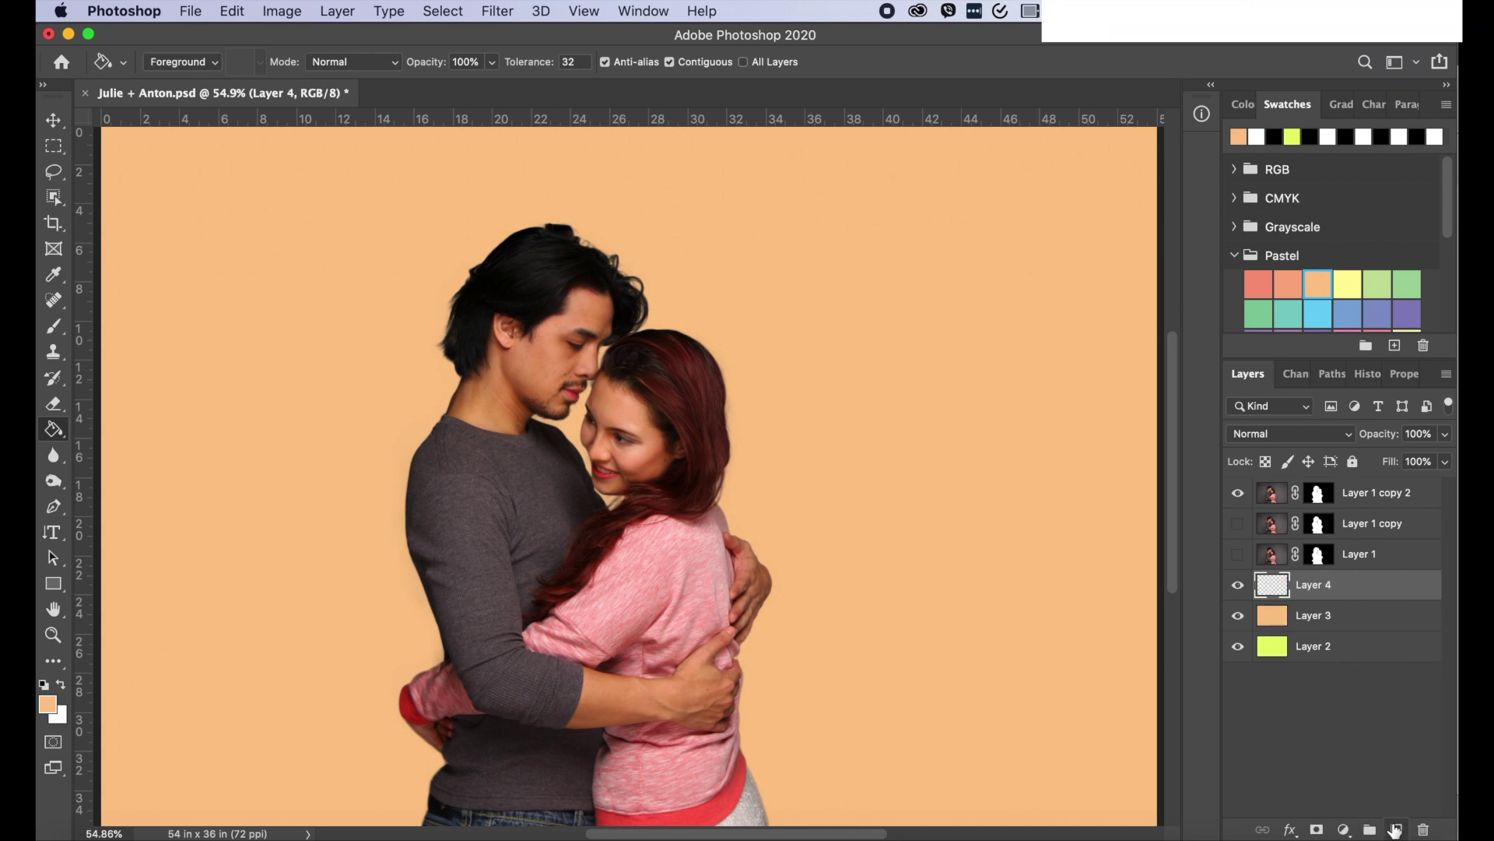
pyautogui.click(1408, 284)
pyautogui.click(910, 368)
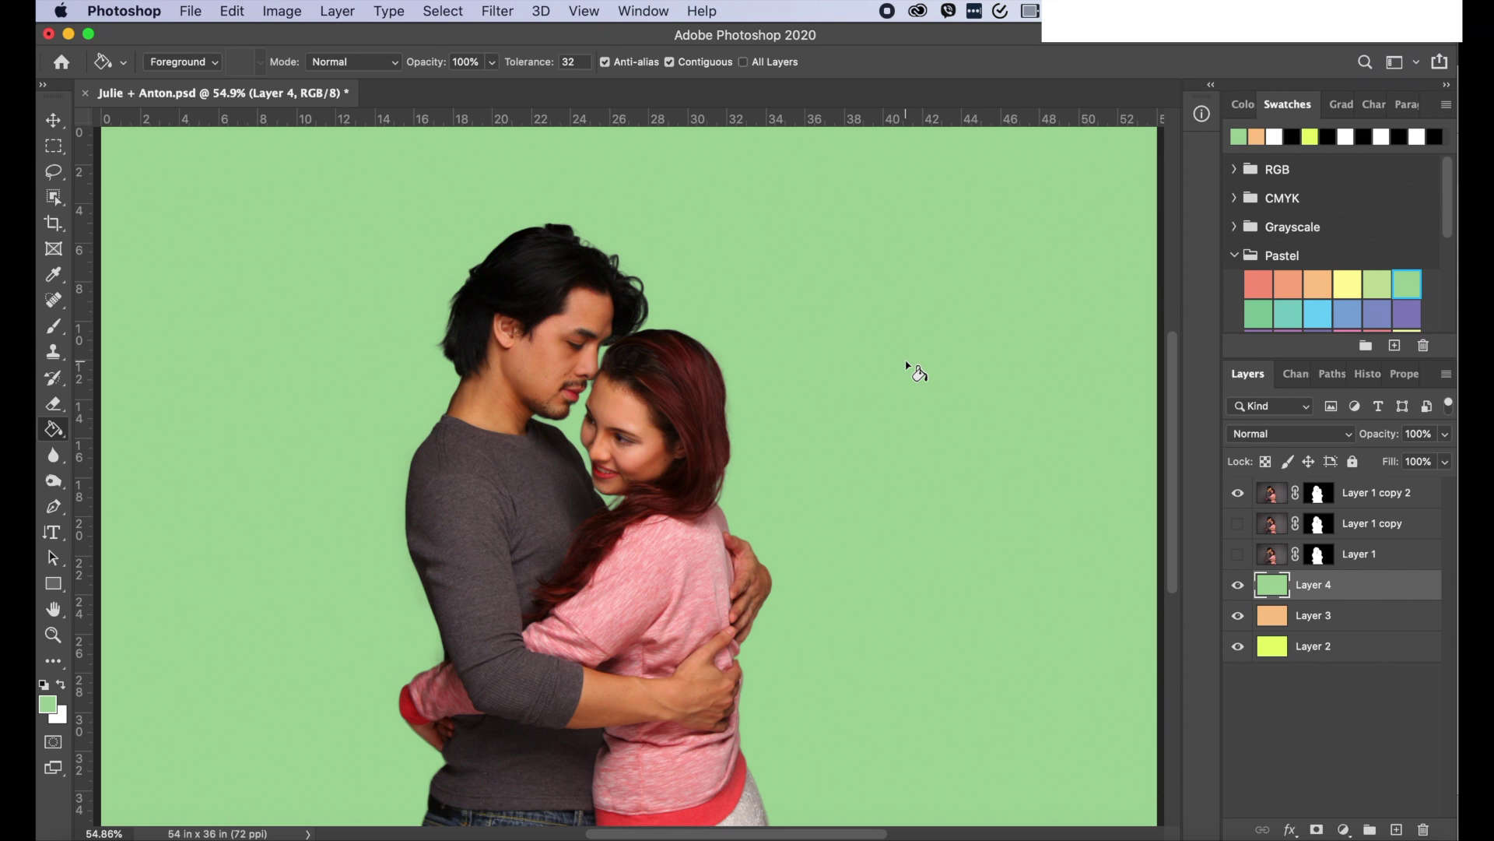
# - Compare the cutout against the green, orange and yellow-green backgrounds by toggling the visibility of Layer 4 and Layer 3
pyautogui.click(1237, 585)
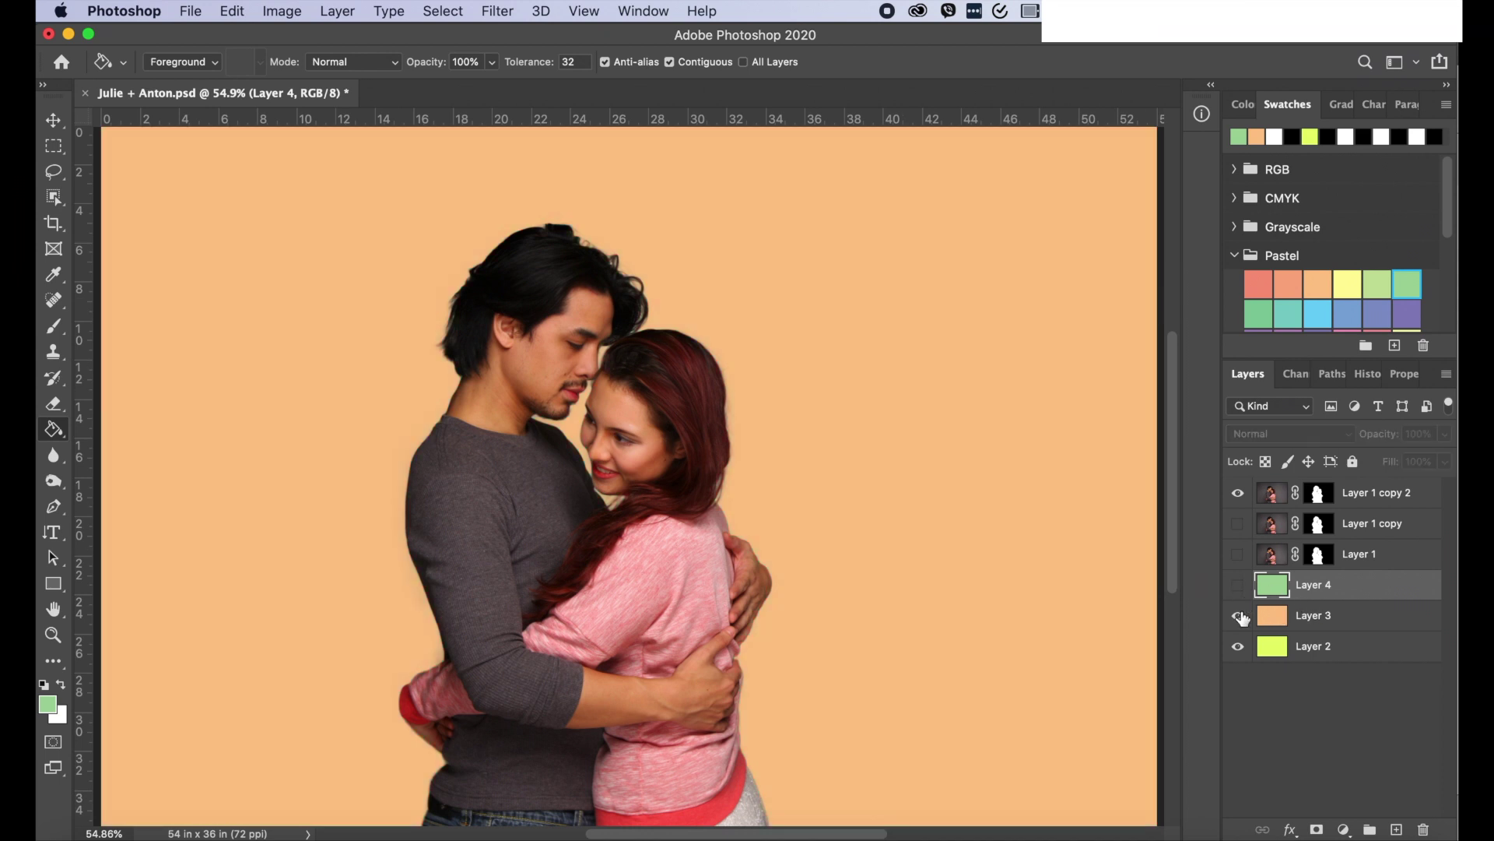
pyautogui.click(1238, 616)
pyautogui.click(1238, 616)
pyautogui.click(1238, 584)
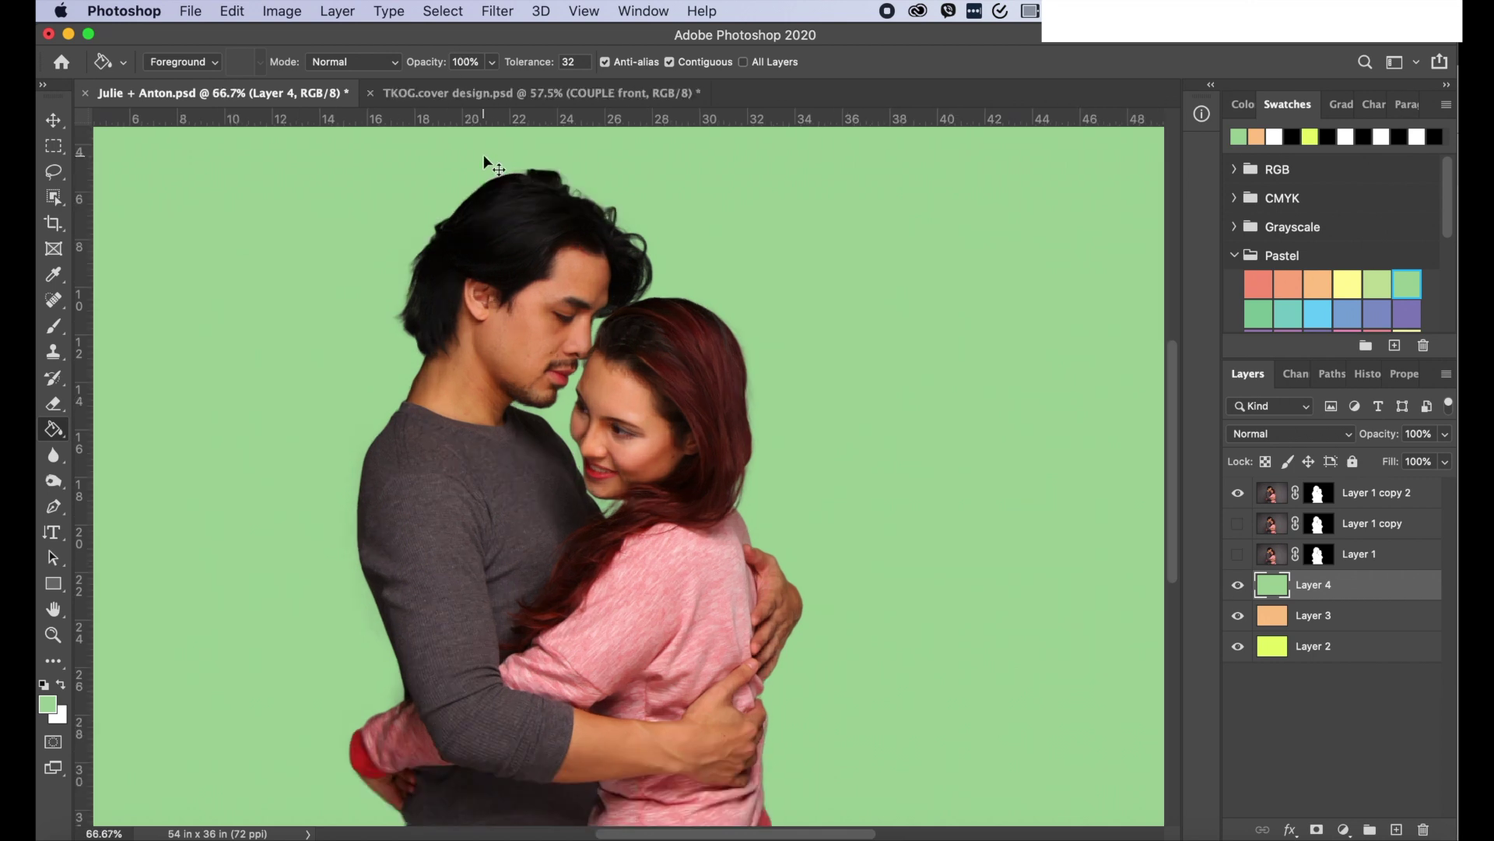
# - Flip the whole canvas of Julie + Anton.psd horizontally
pyautogui.press('super+0')
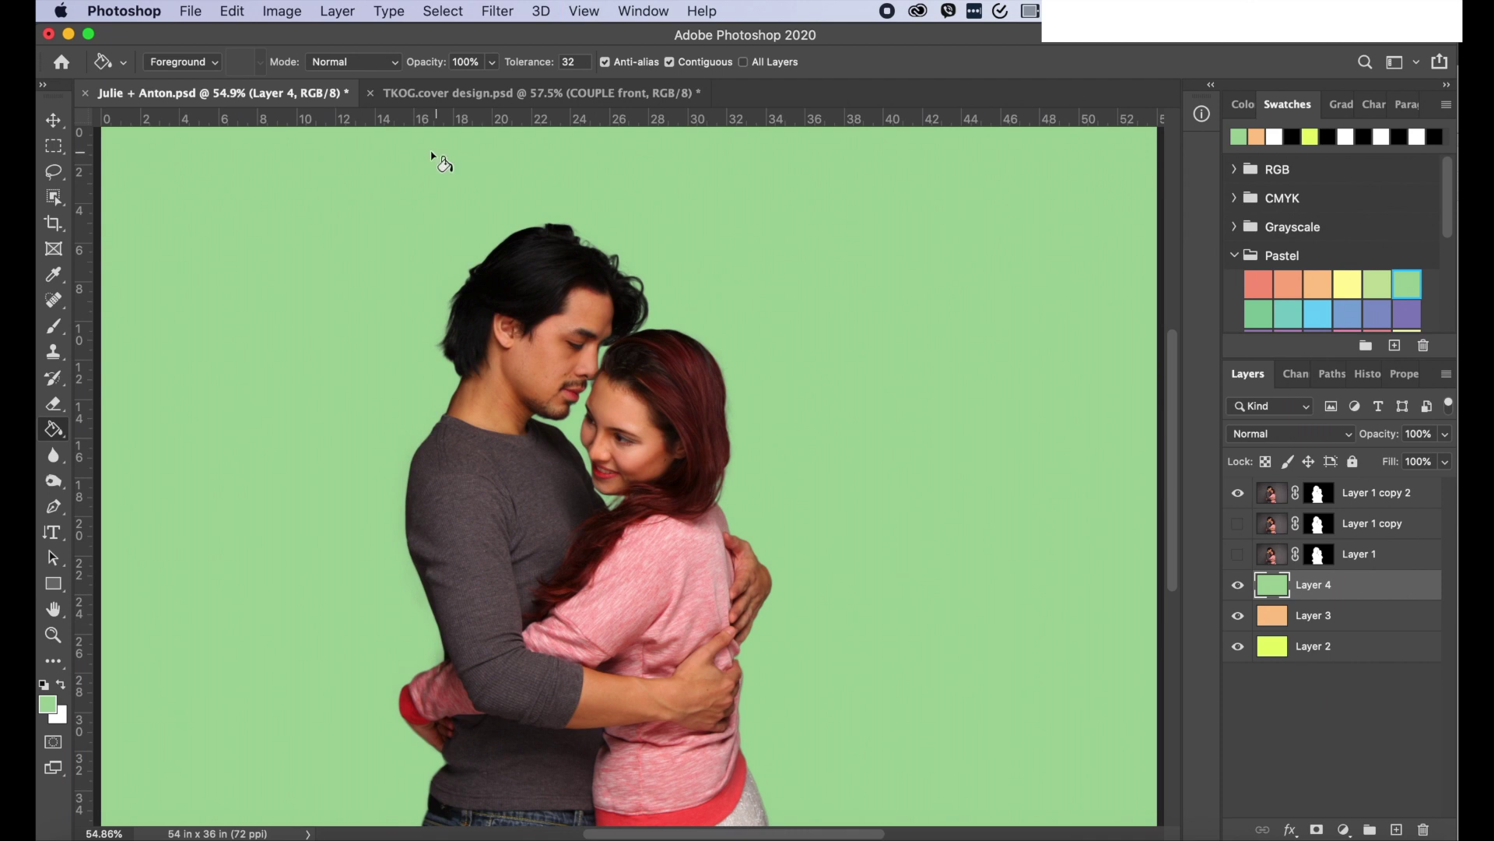
pyautogui.click(281, 11)
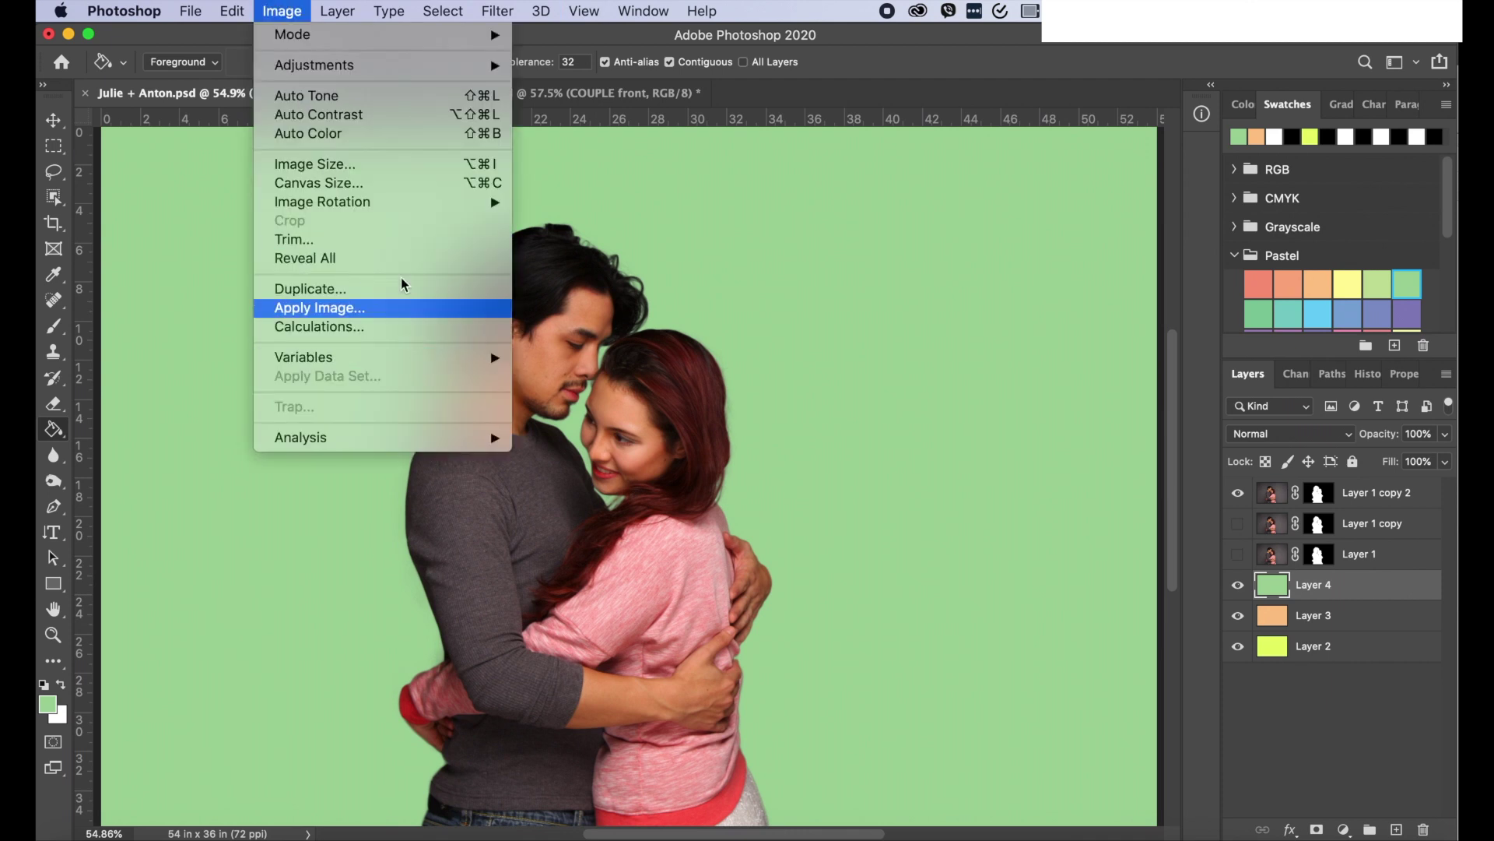
pyautogui.moveTo(389, 206)
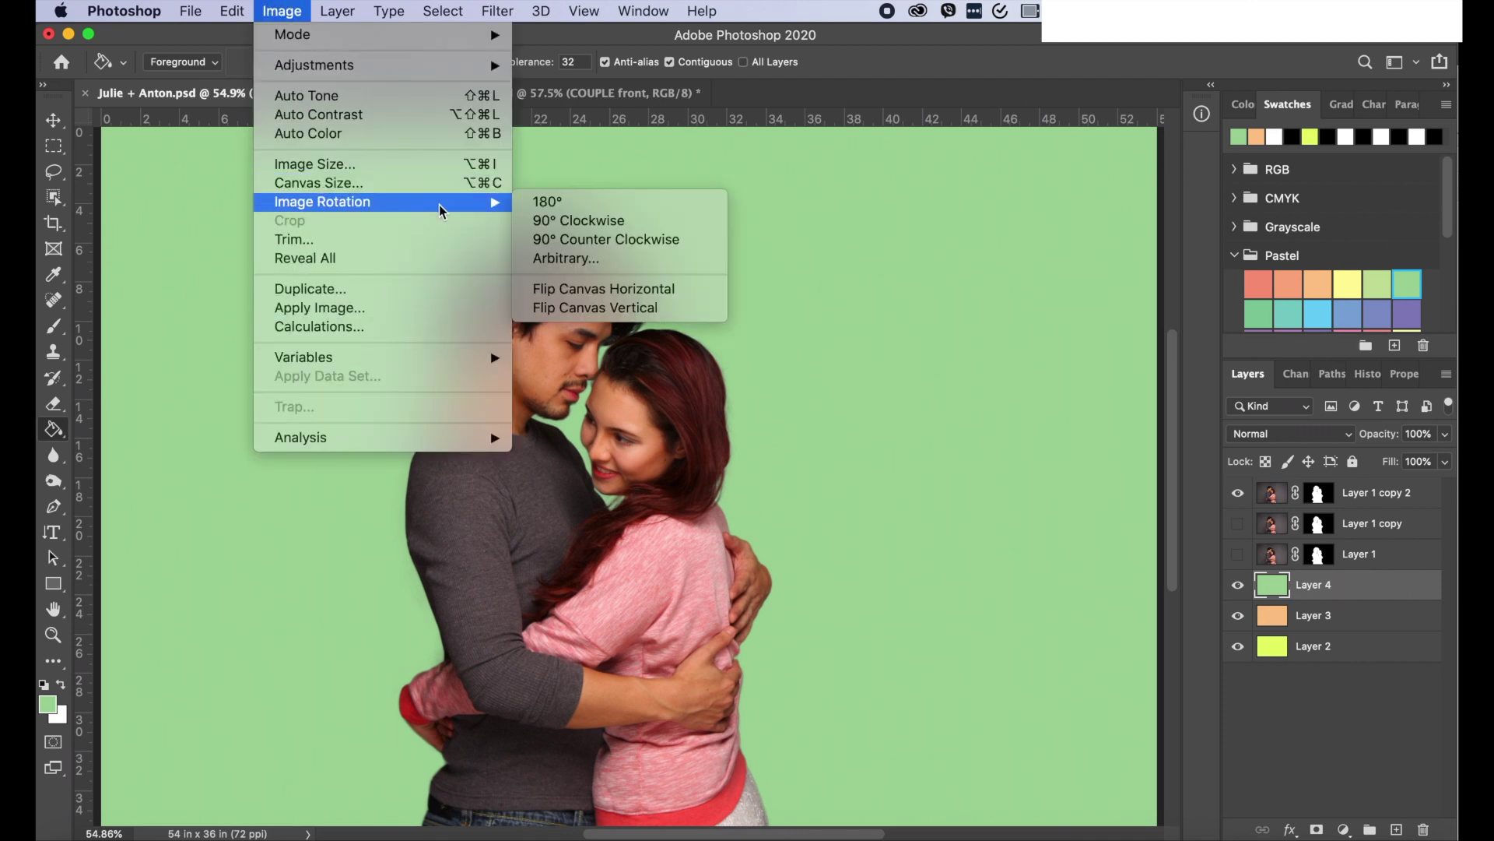
pyautogui.click(670, 294)
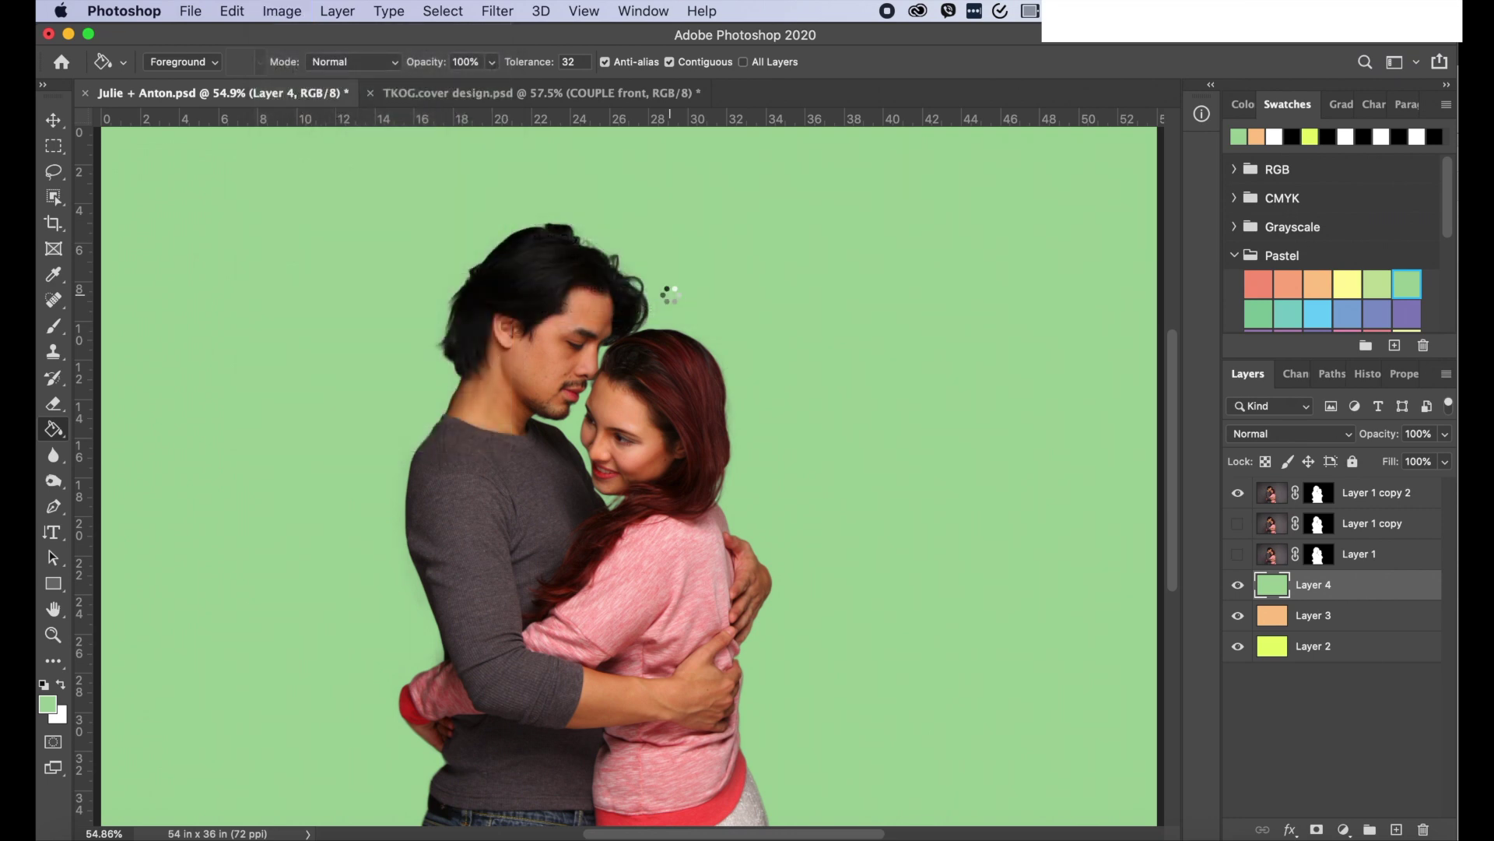
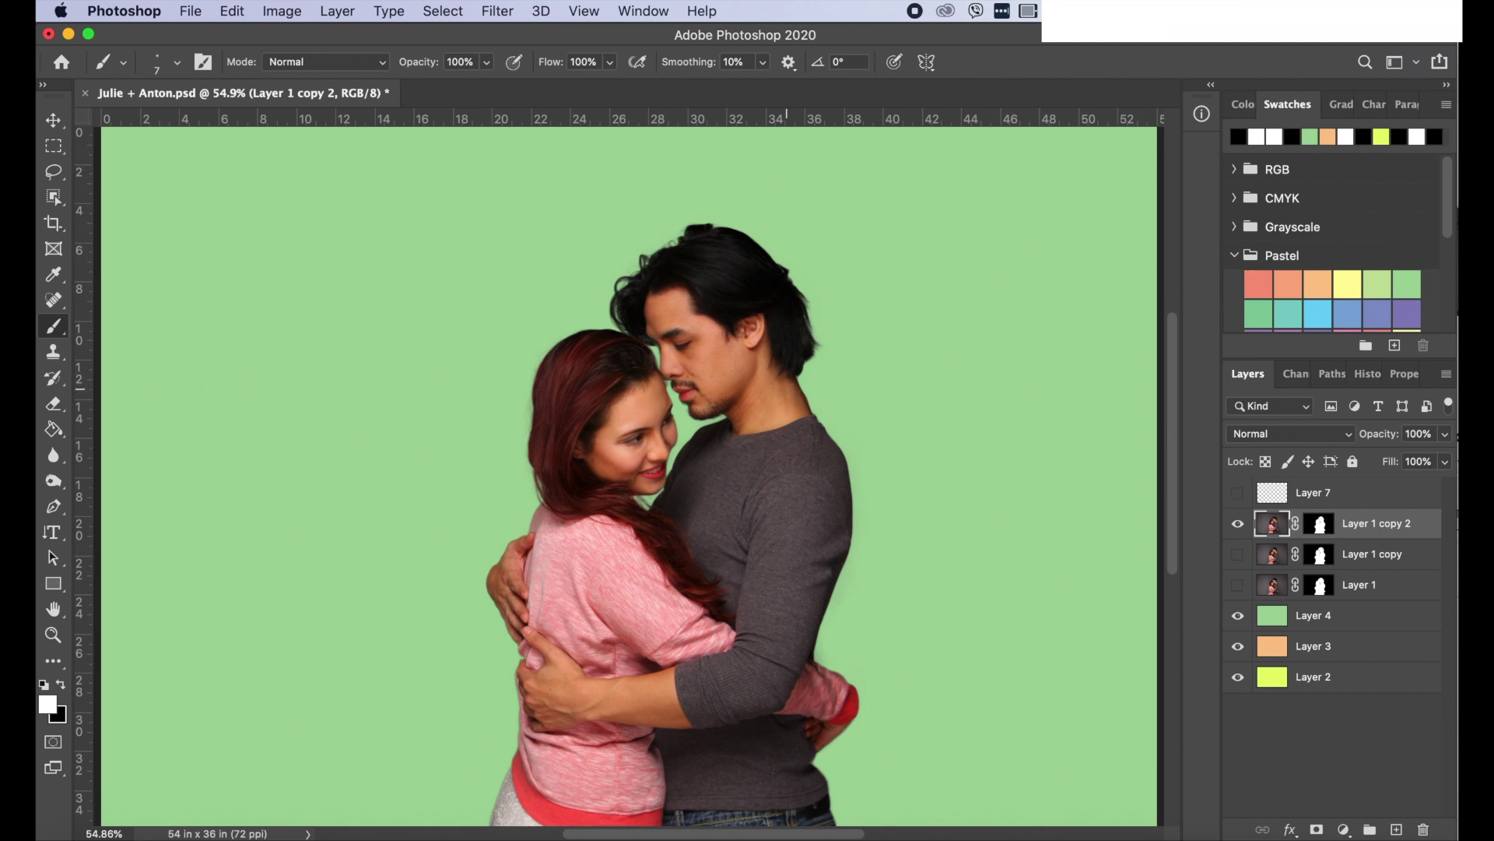
# - Examine the cutout's edges around the couple's hair, faces and the gaps between them at 400% zoom
pyautogui.press('super+equal')
pyautogui.press('super+equal')
pyautogui.press('super+equal')
pyautogui.press('super+equal')
pyautogui.press('super+equal')
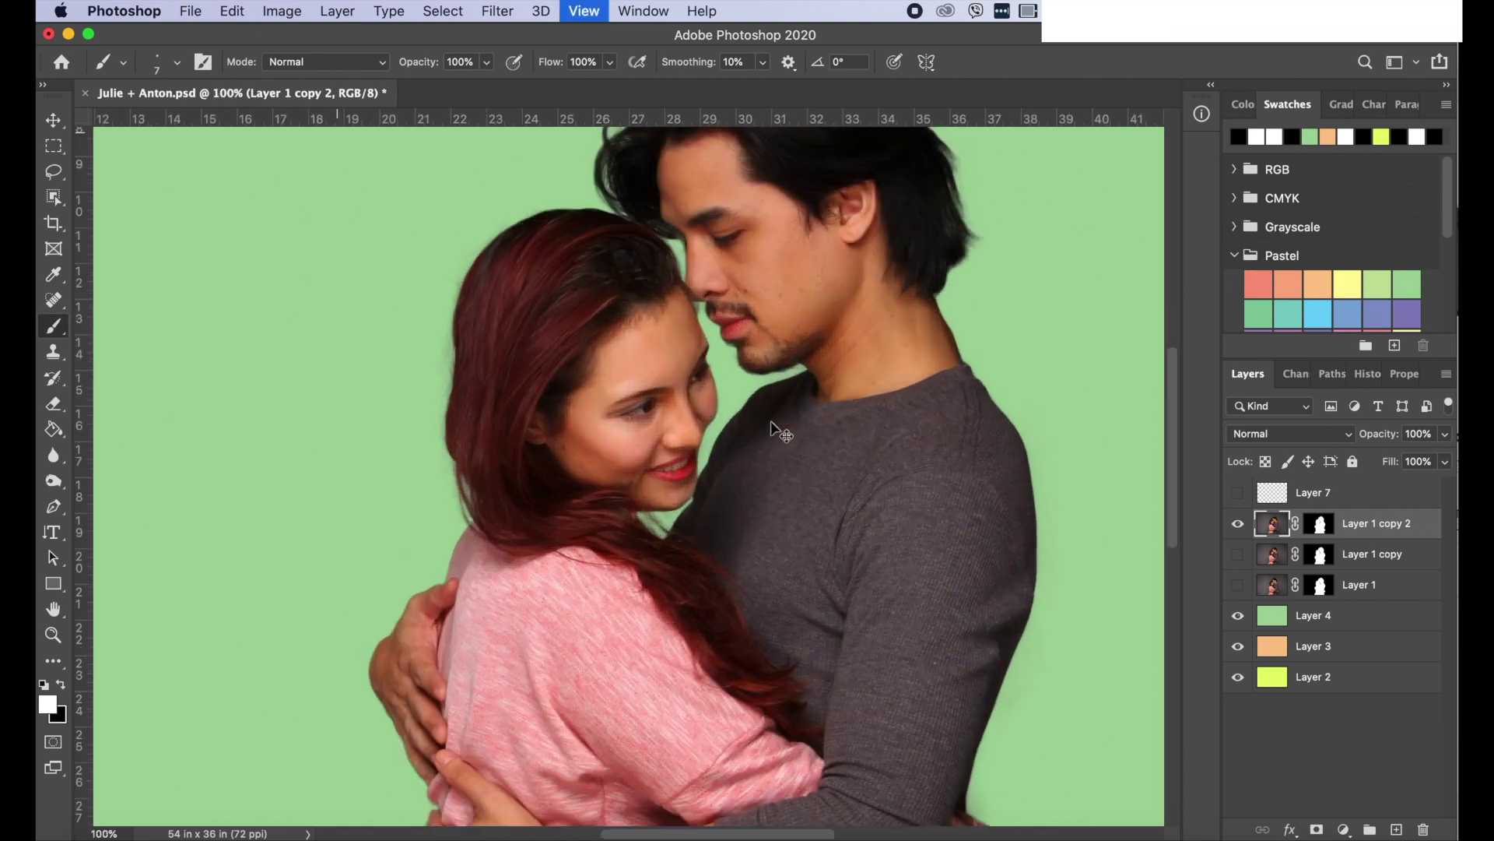
pyautogui.scroll(10, 772, 422)
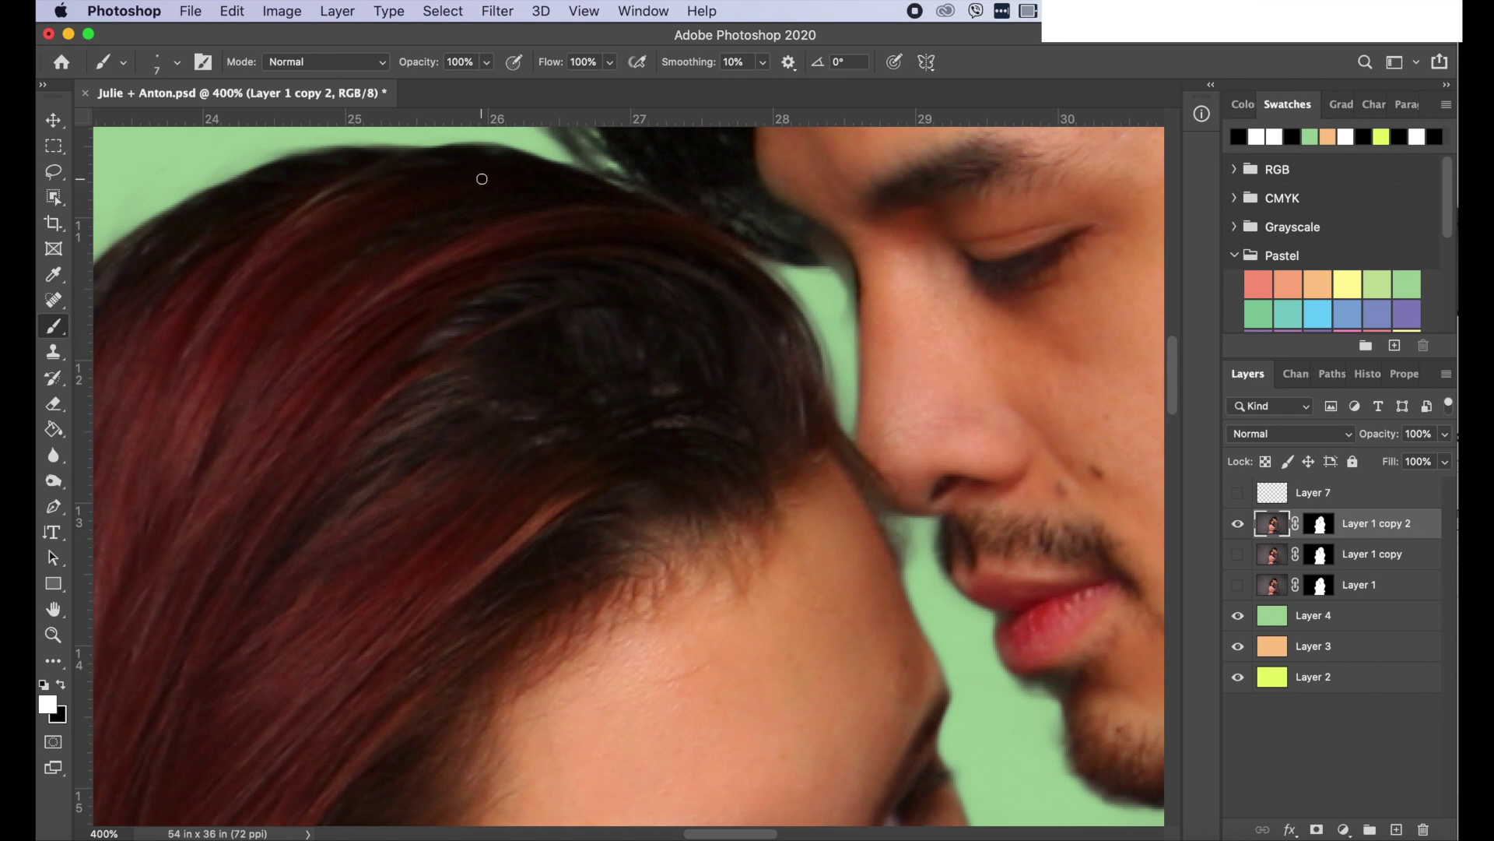
pyautogui.click(53, 120)
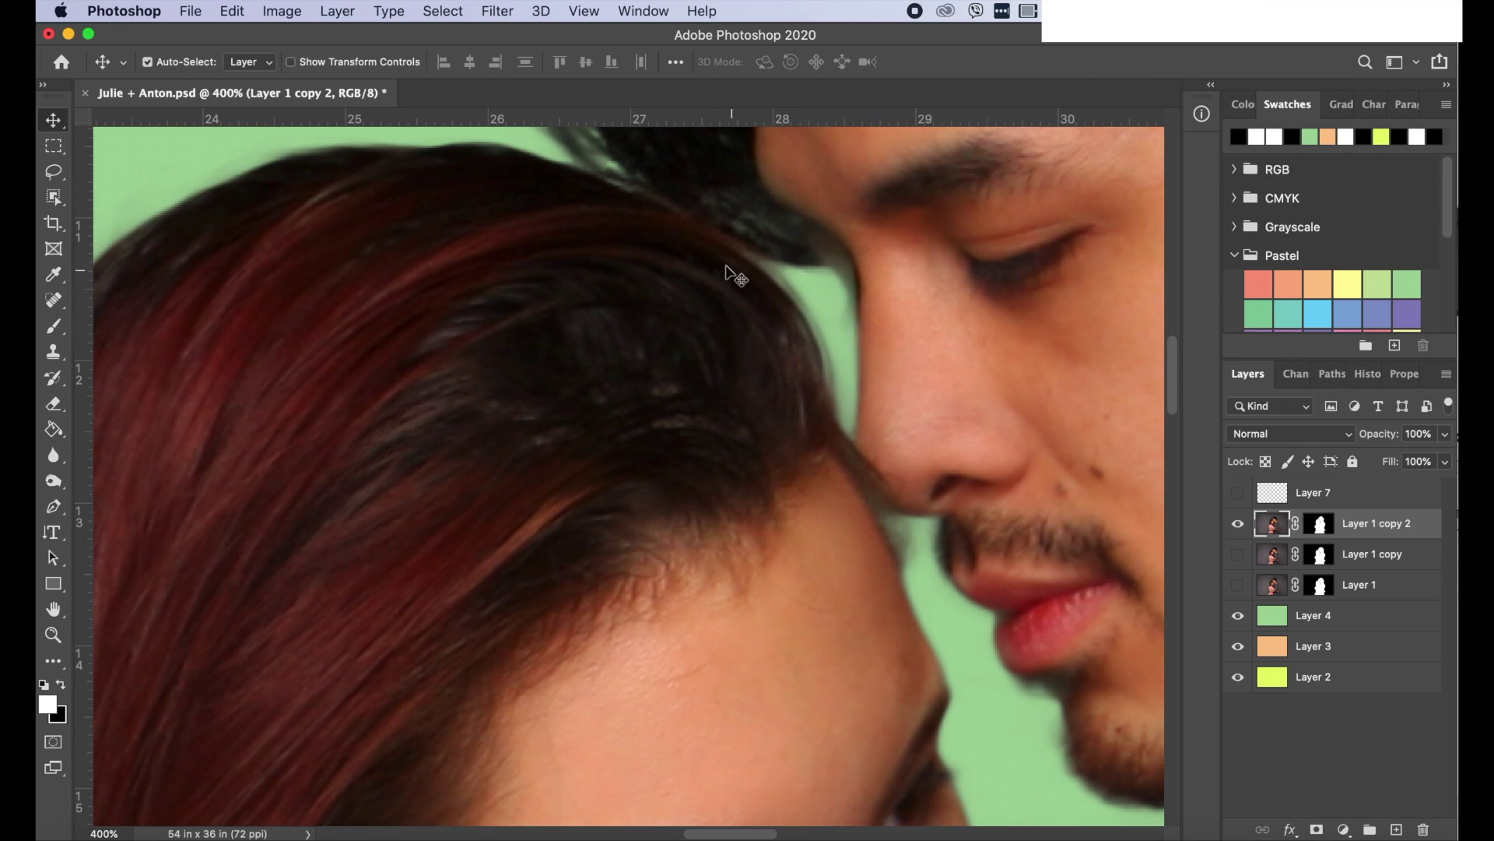
pyautogui.scroll(-2, 903, 501)
pyautogui.scroll(-15, 902, 502)
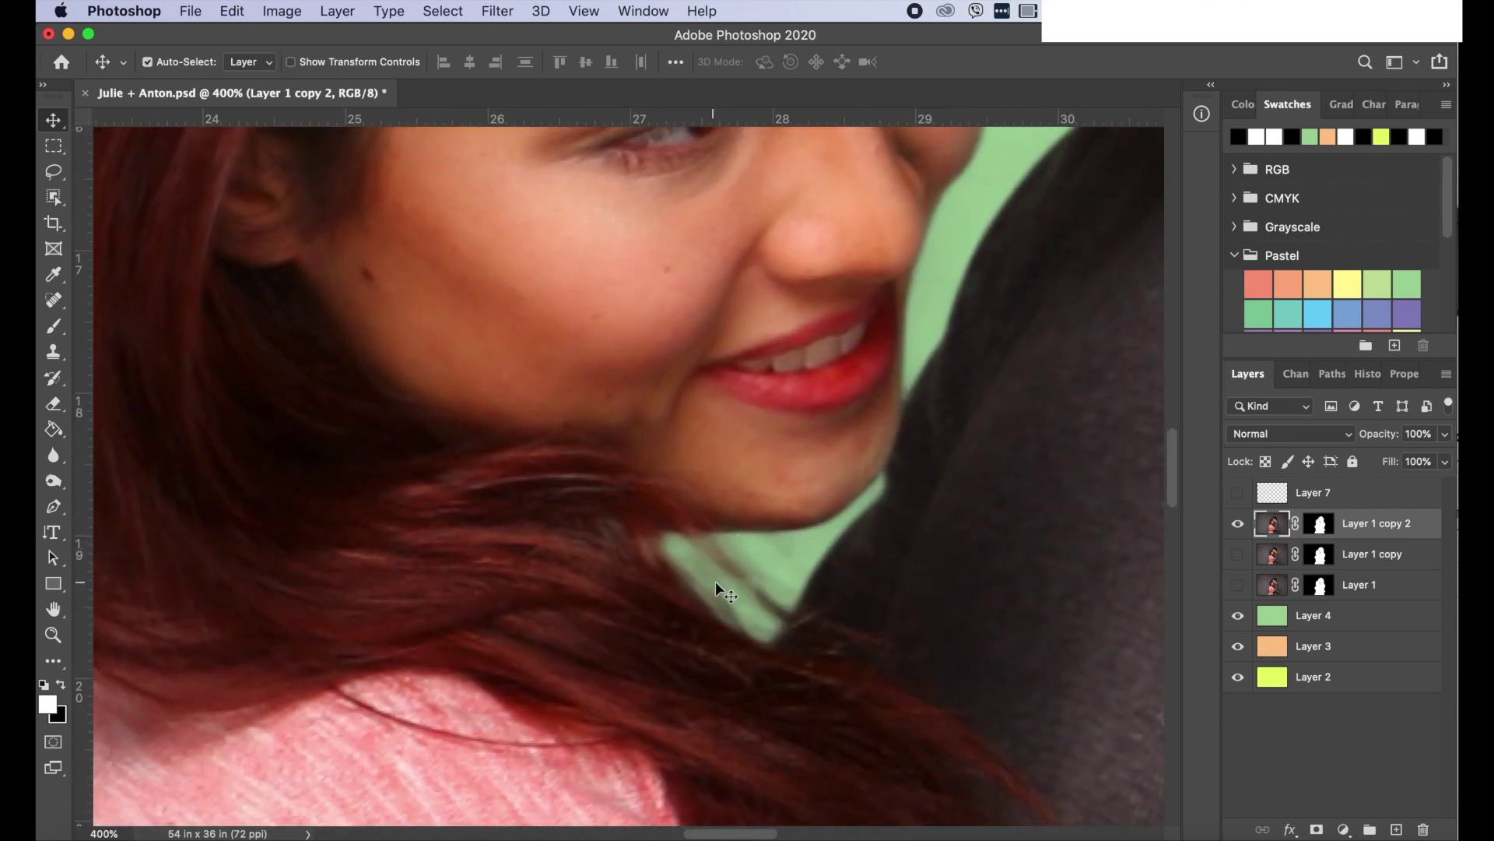
pyautogui.scroll(8, 983, 379)
pyautogui.scroll(10, 982, 372)
pyautogui.hscroll(2, 982, 372)
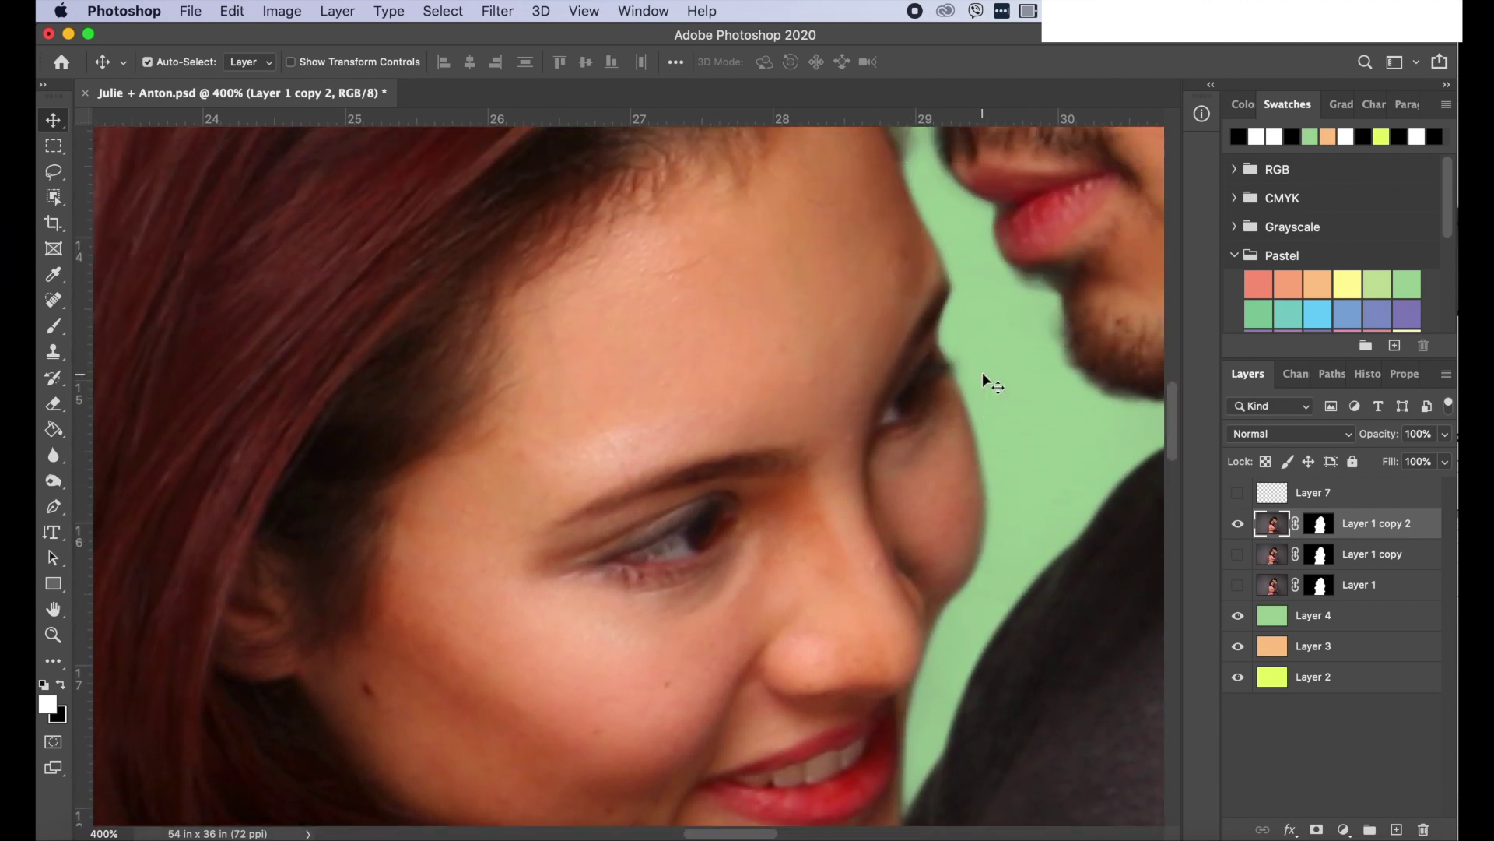
pyautogui.scroll(8, 1002, 370)
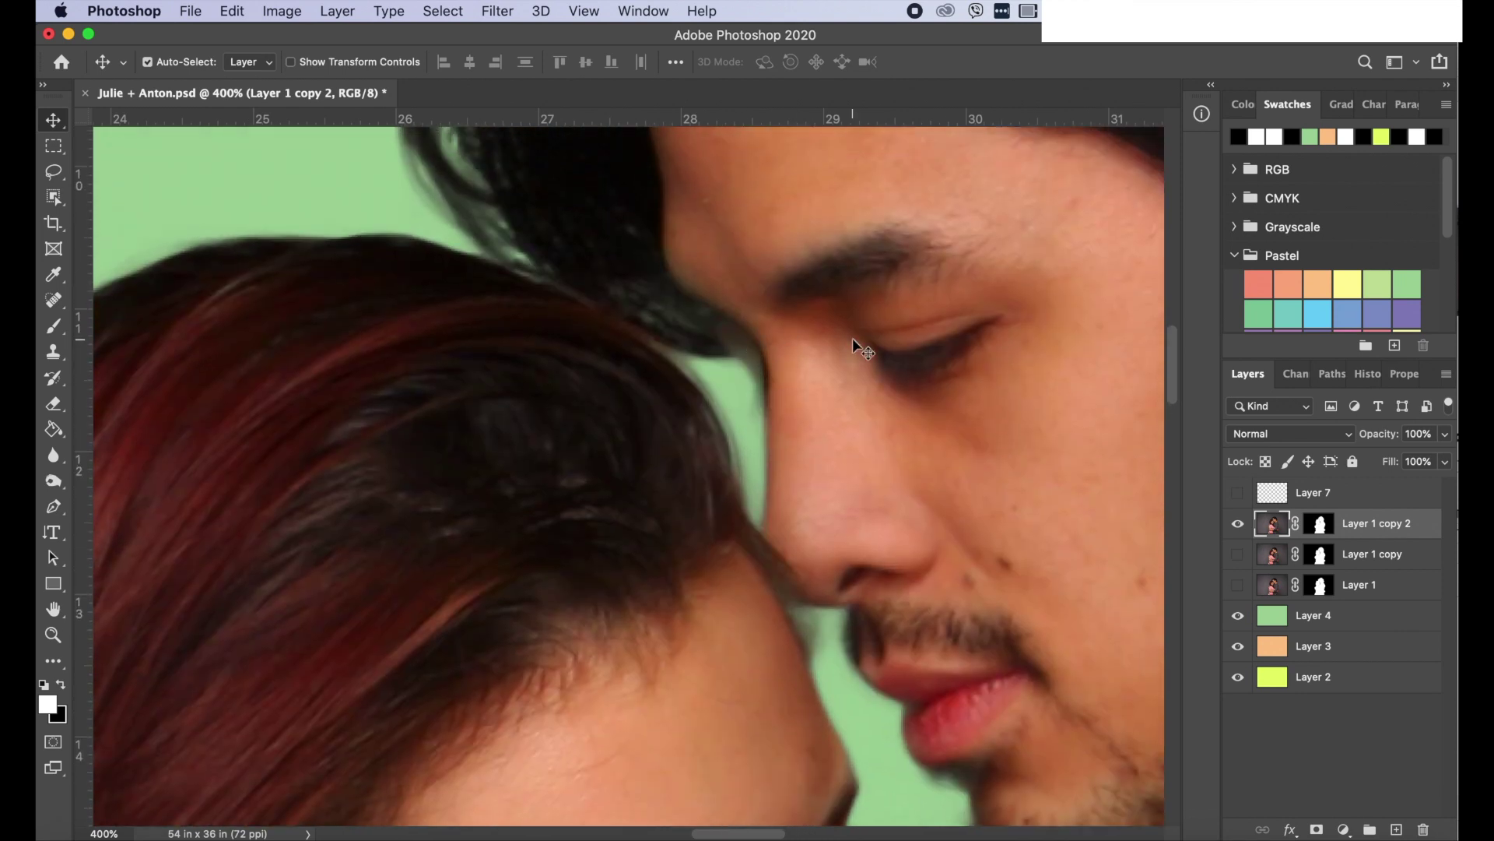
# - Duplicate Layer 1 copy 2 under the name "background" and place the duplicate below the original layer
pyautogui.rightClick(1422, 525)
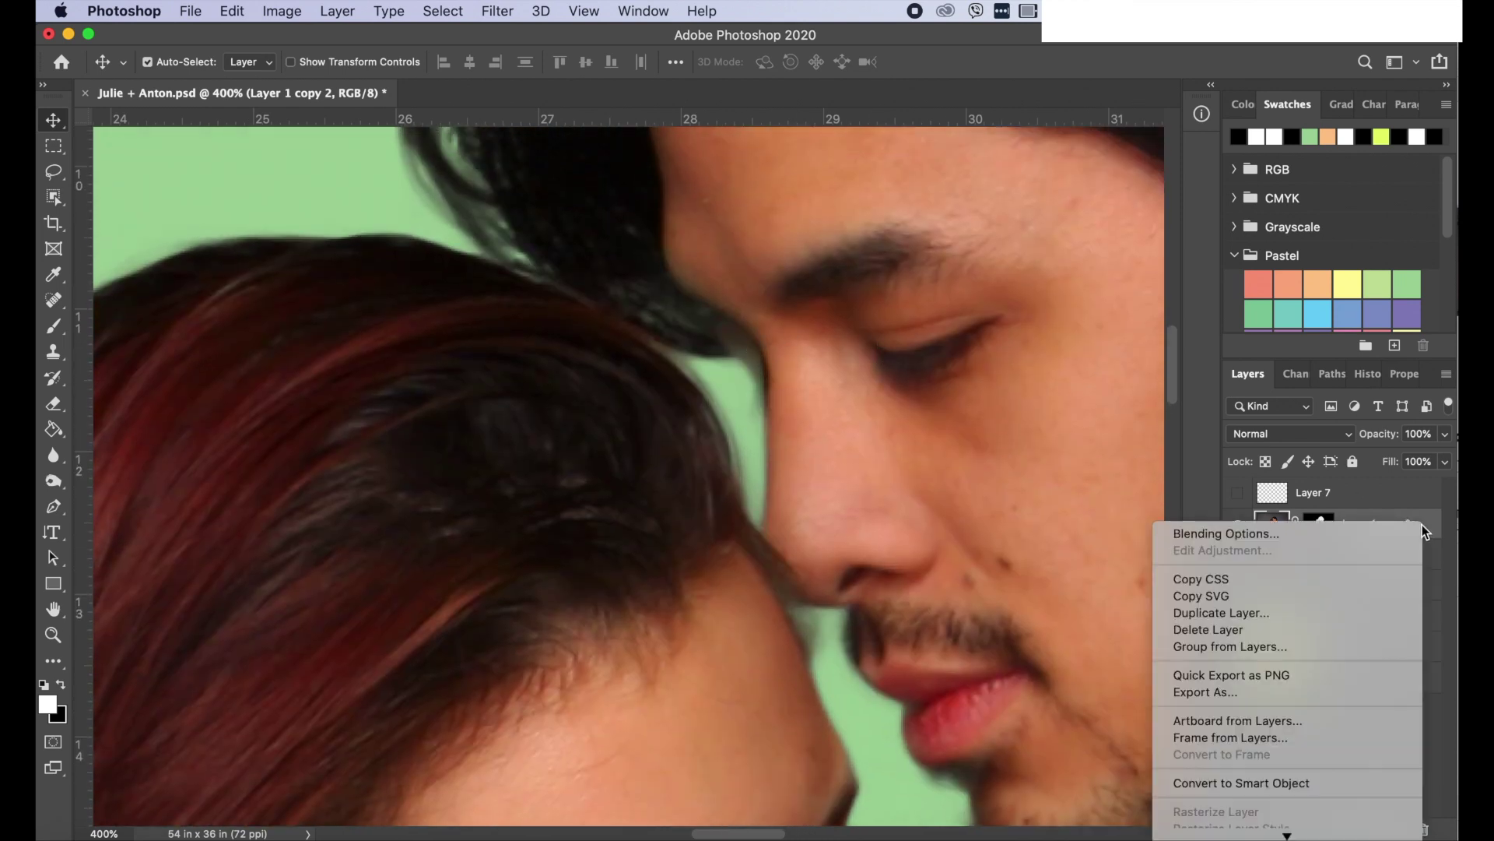
pyautogui.click(1345, 613)
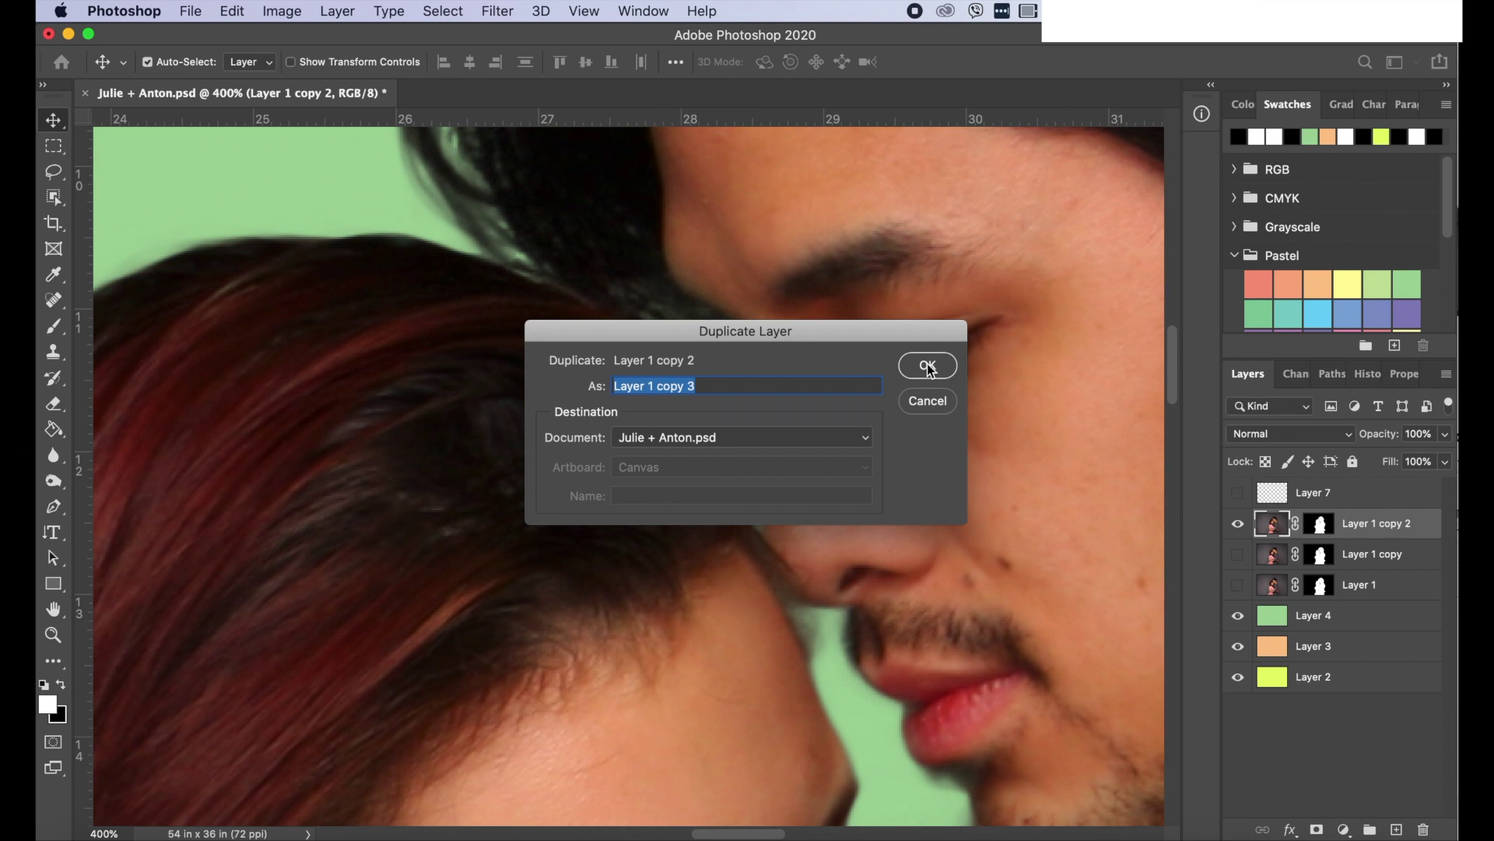
pyautogui.write('background')
pyautogui.press('Return')
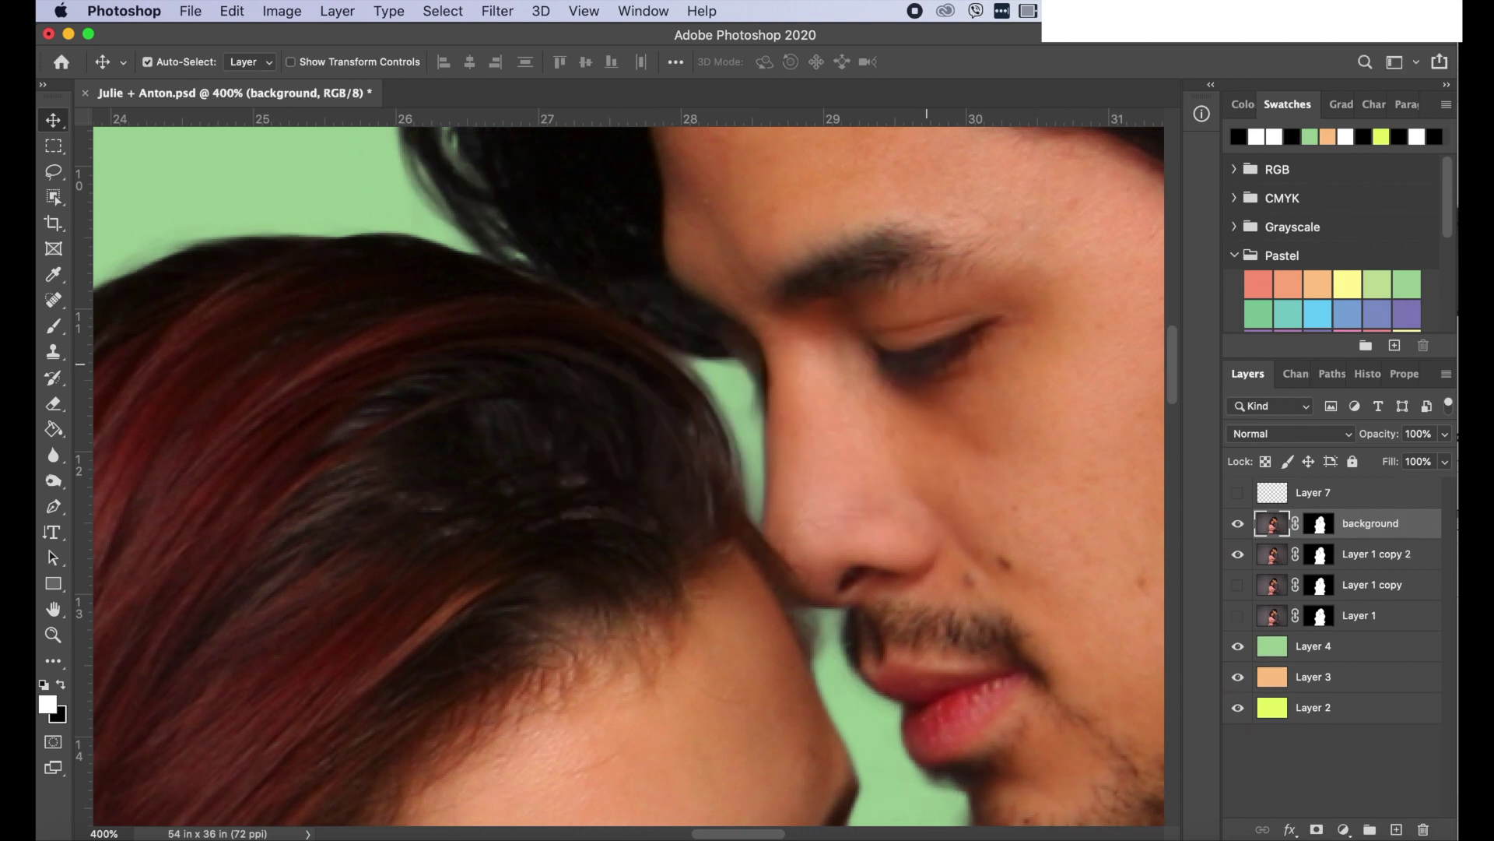
pyautogui.moveTo(1390, 529); pyautogui.dragTo(1400, 576)
# - Hide Layer 1 copy 2 and set the background layer's blend mode to Darken in its blending options
pyautogui.click(1237, 523)
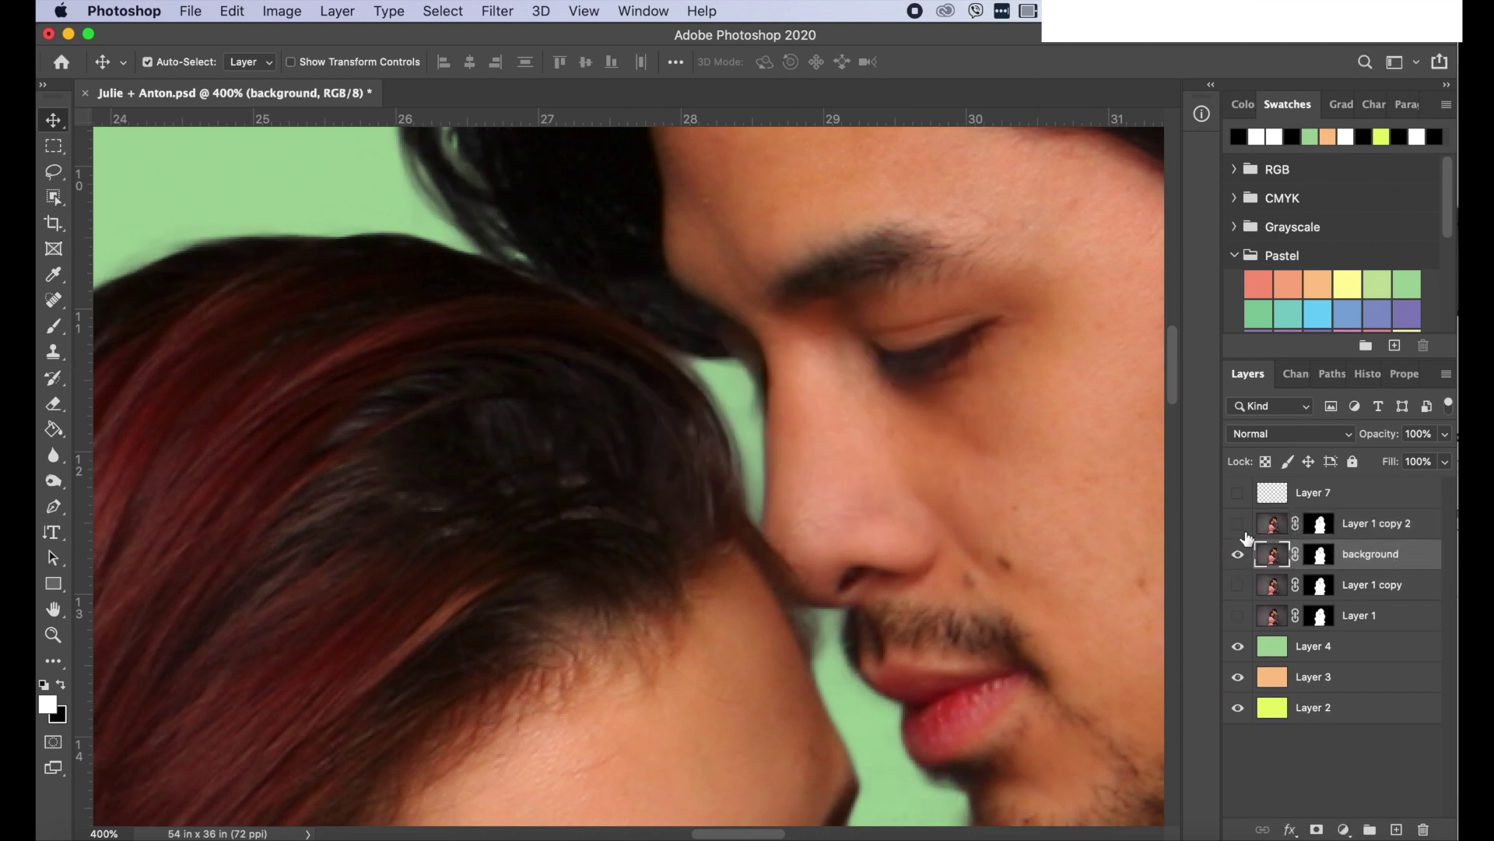
pyautogui.doubleClick(1421, 556)
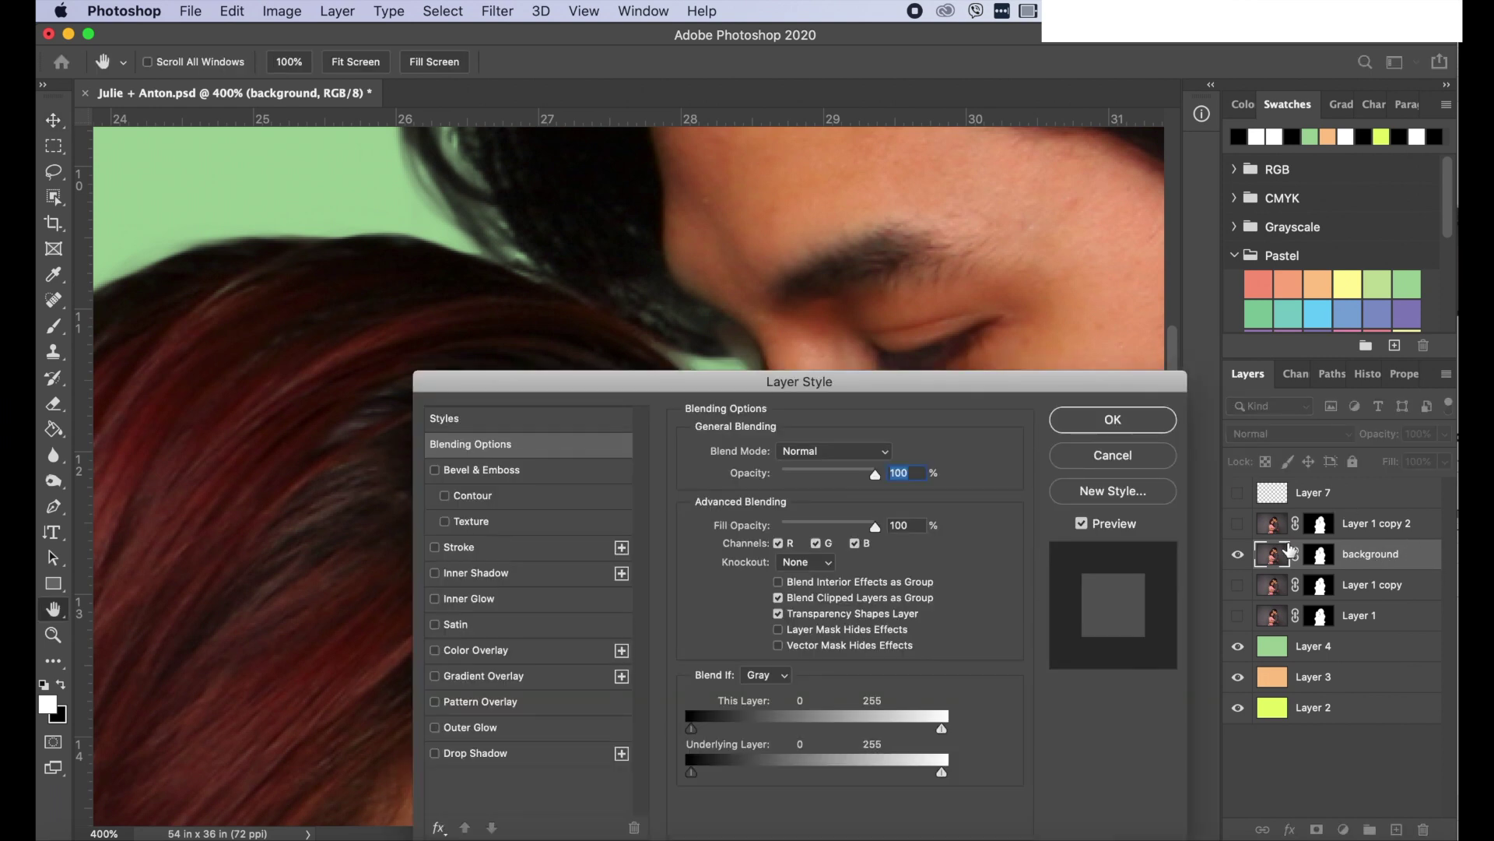
pyautogui.click(798, 451)
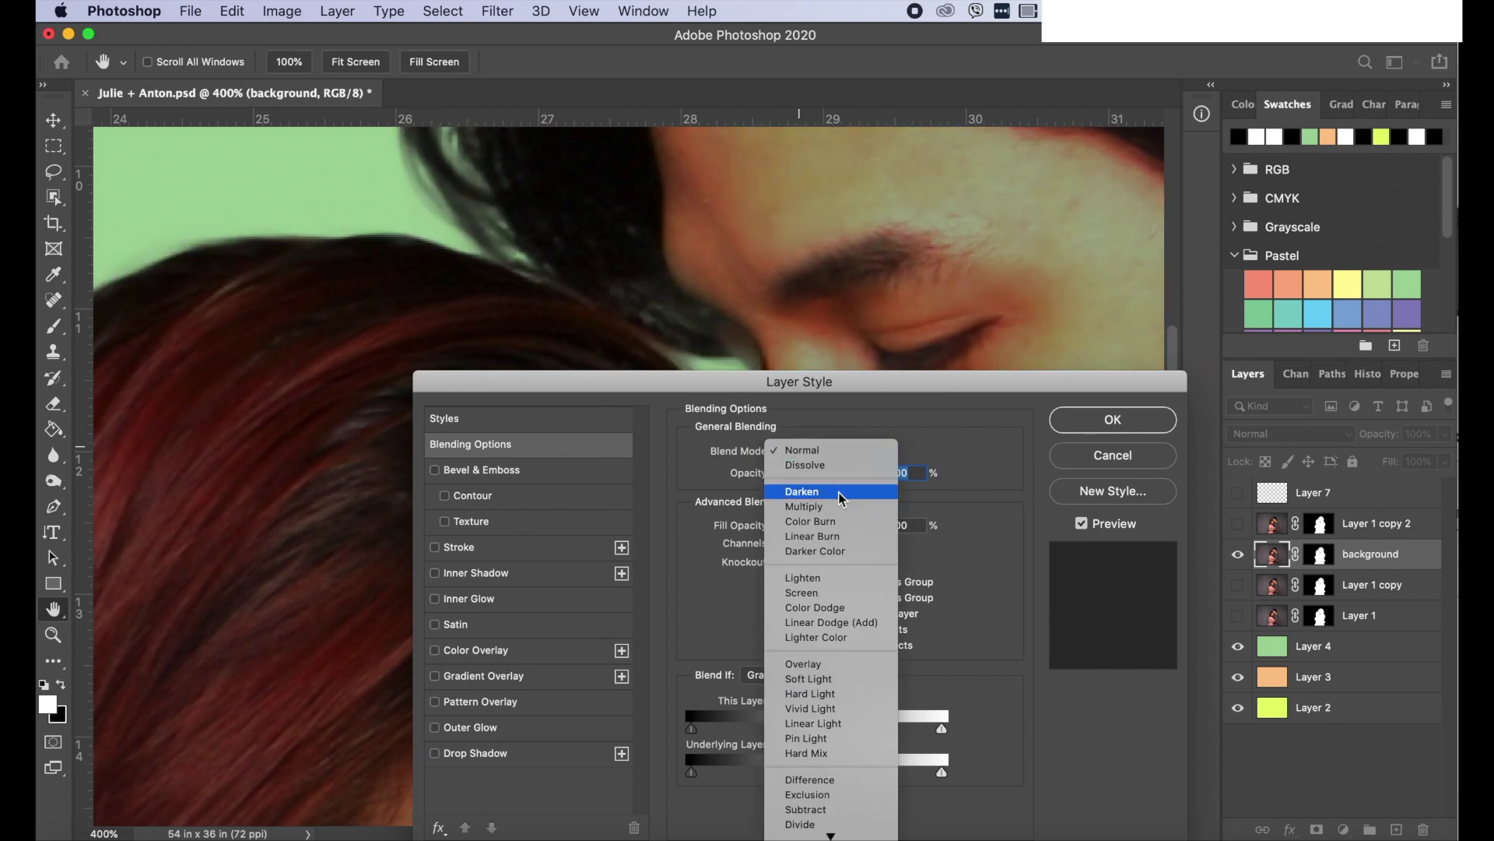
pyautogui.click(838, 491)
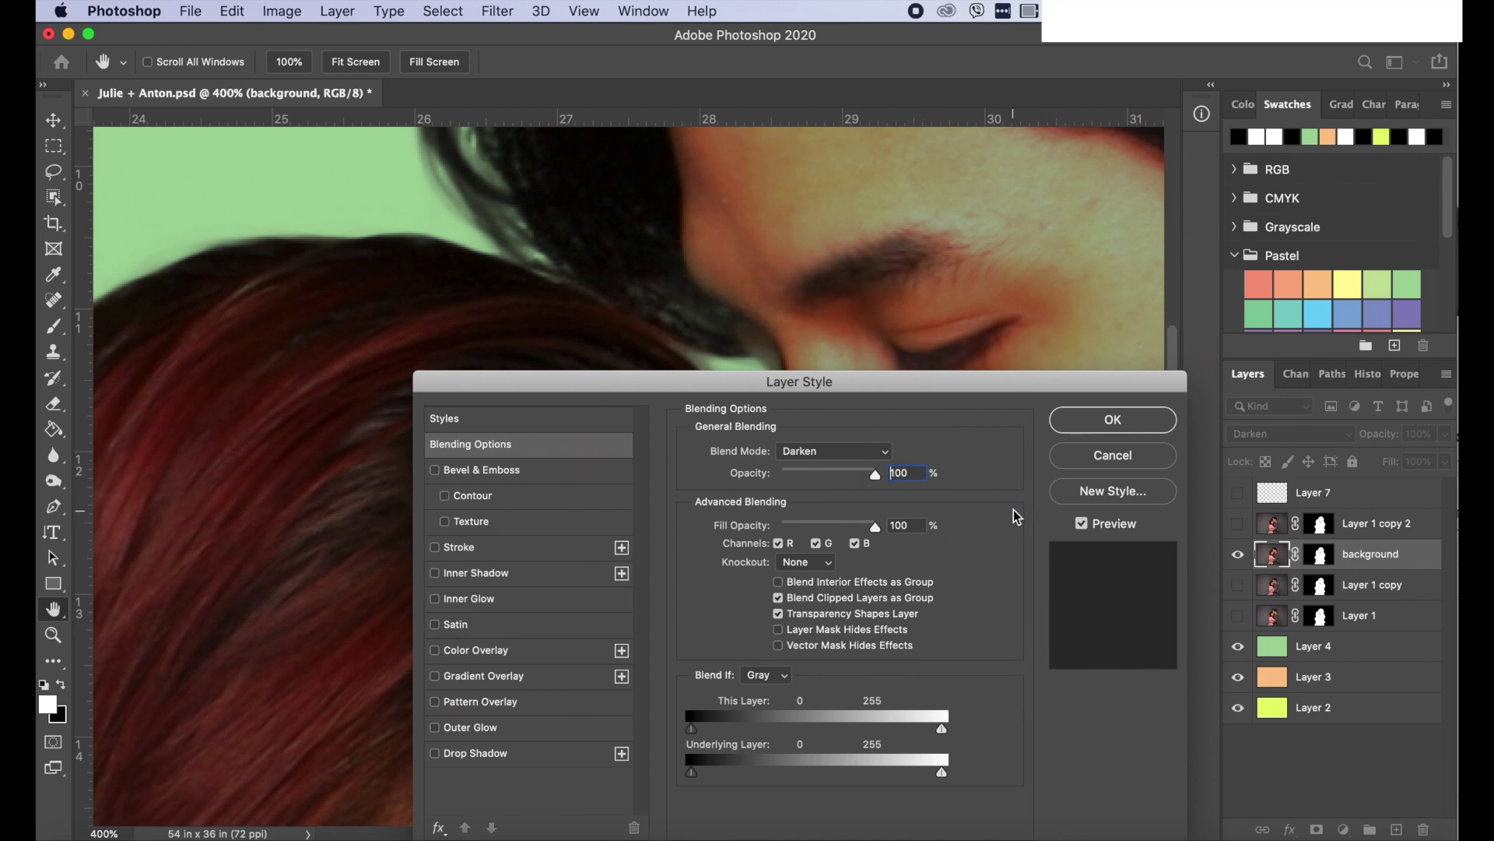
pyautogui.click(1088, 432)
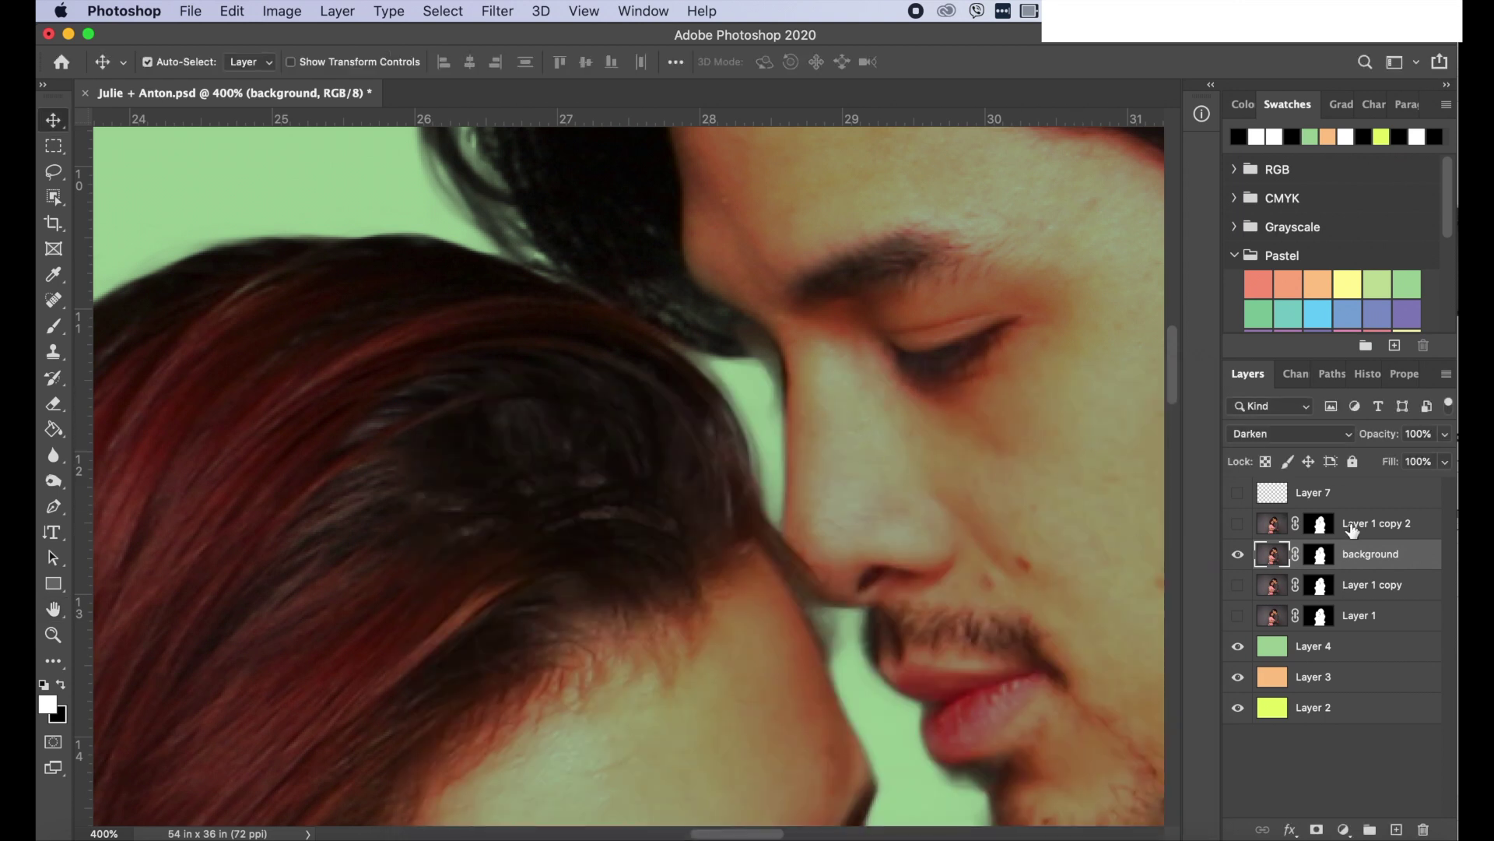
# - Show Layer 1 copy 2 again and rename it with the couple's first names joined by a plus sign
pyautogui.click(1238, 524)
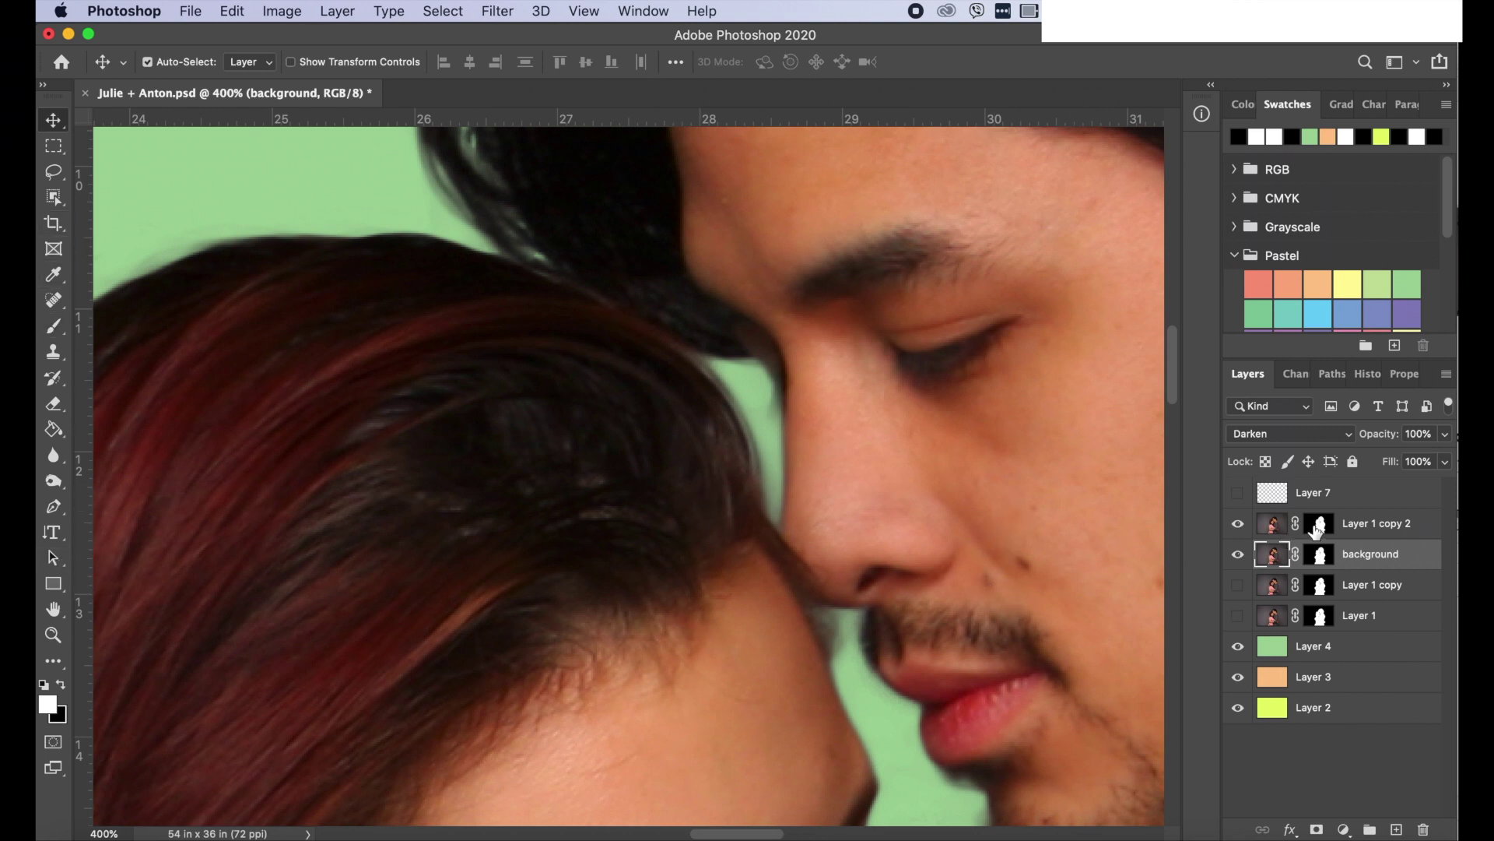
pyautogui.click(1320, 528)
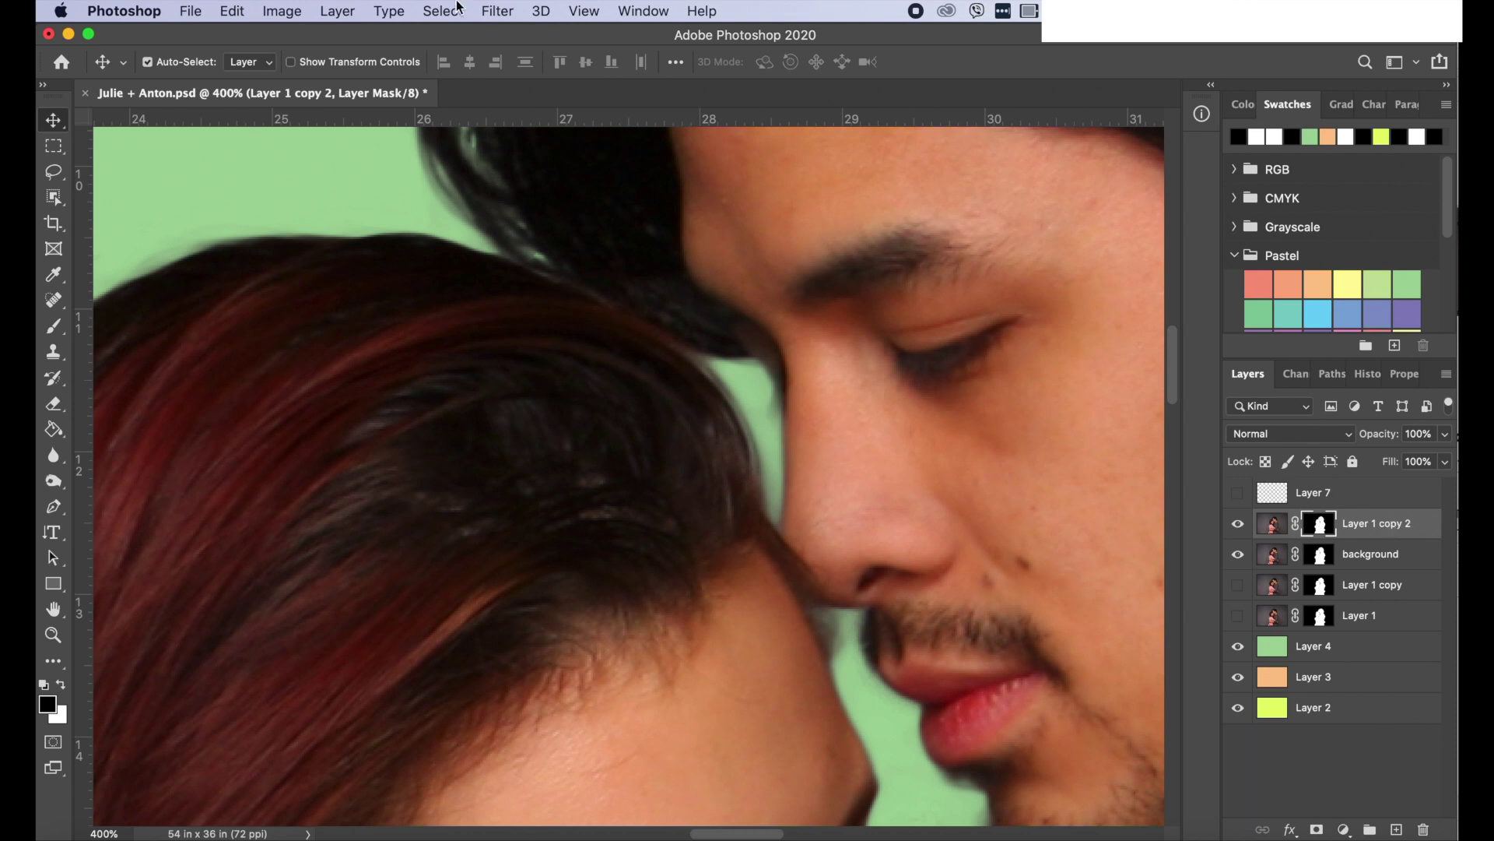
pyautogui.click(337, 10)
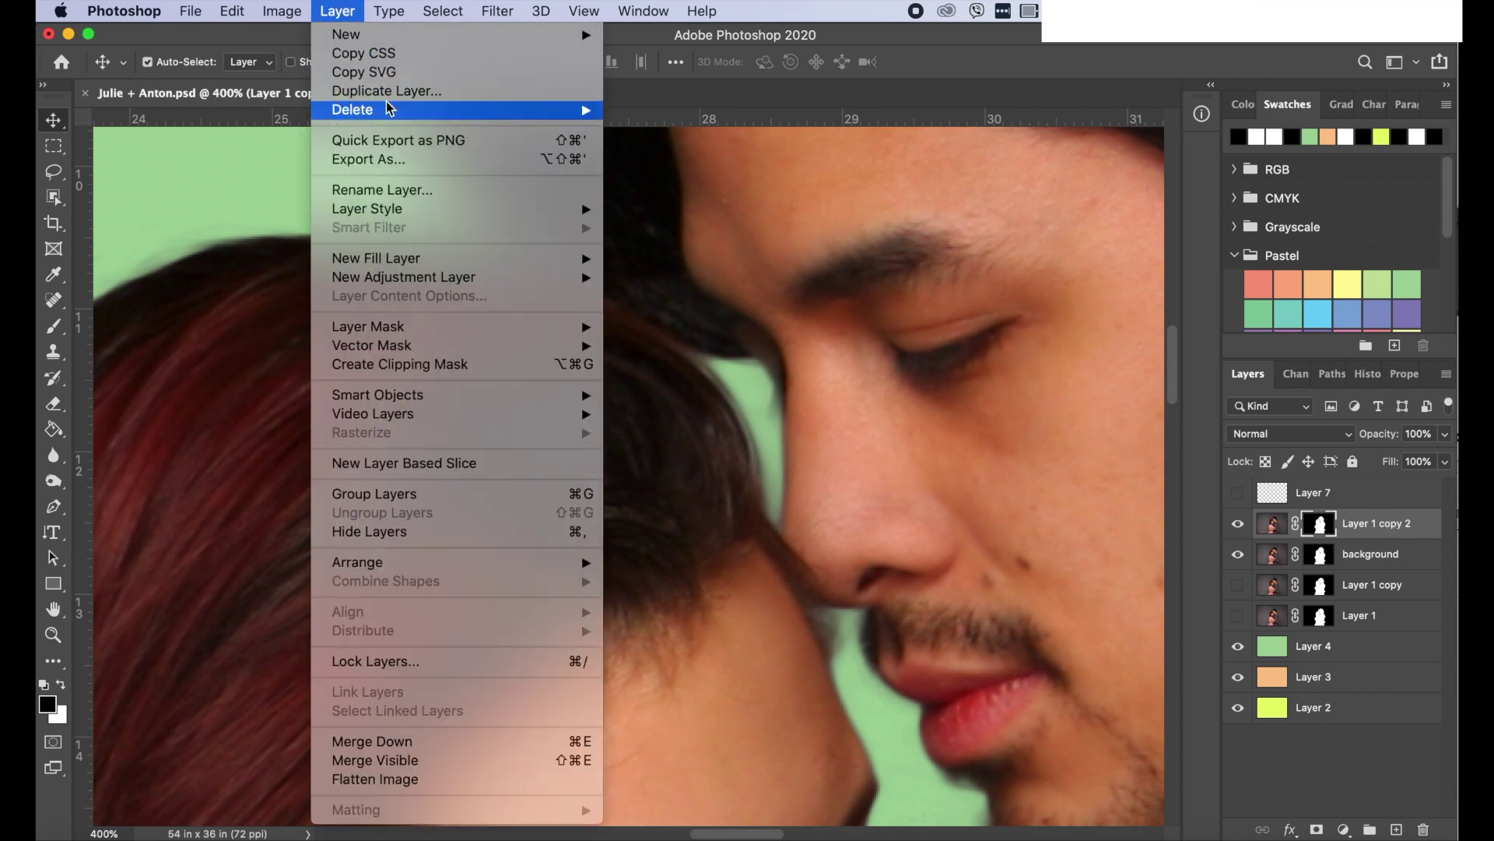
pyautogui.click(418, 190)
pyautogui.write('J')
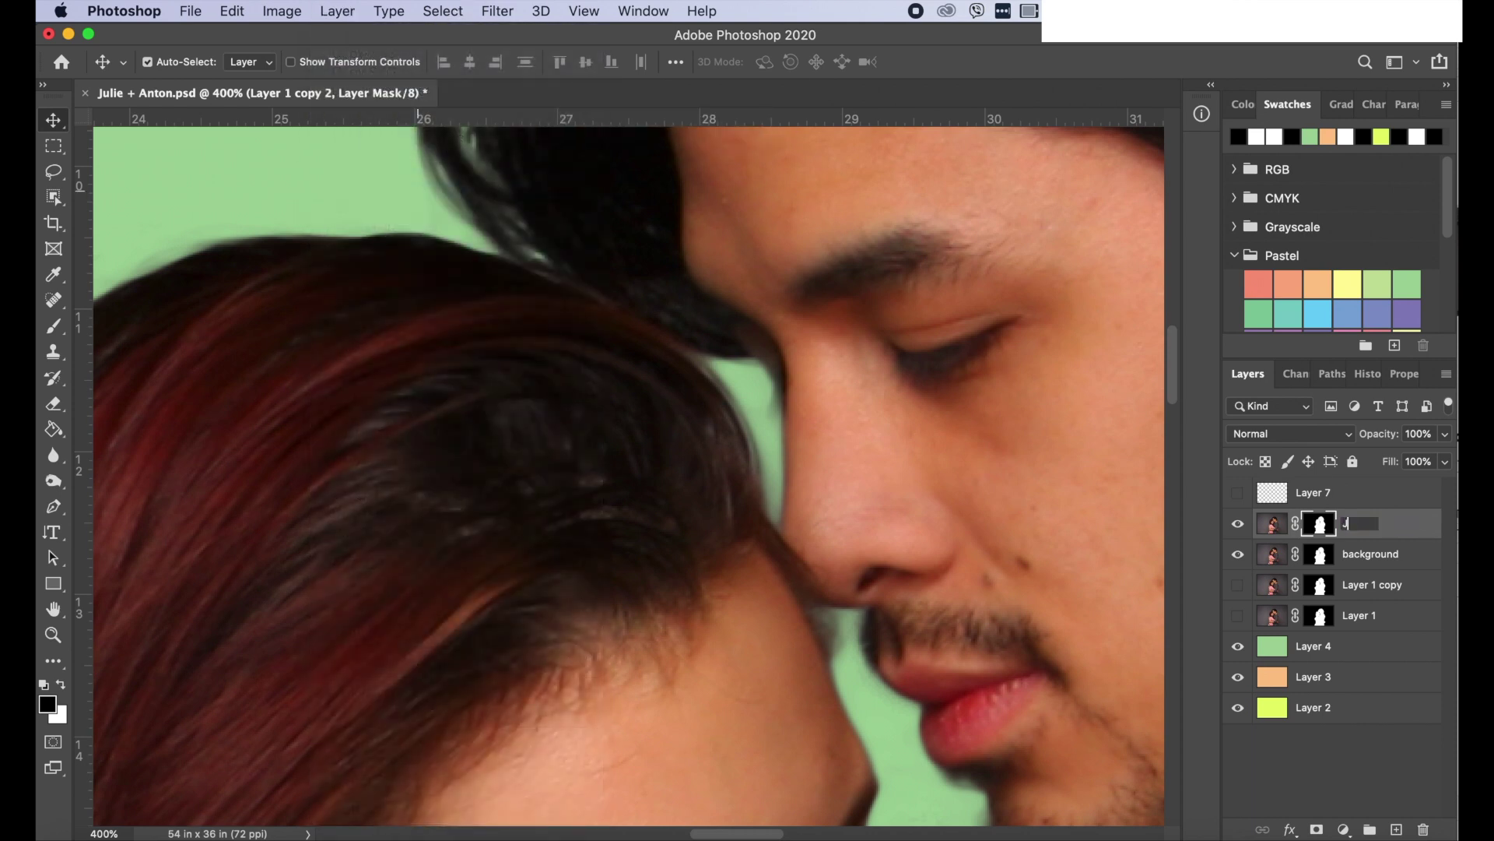
pyautogui.write('ulie+Anton')
pyautogui.press('Return')
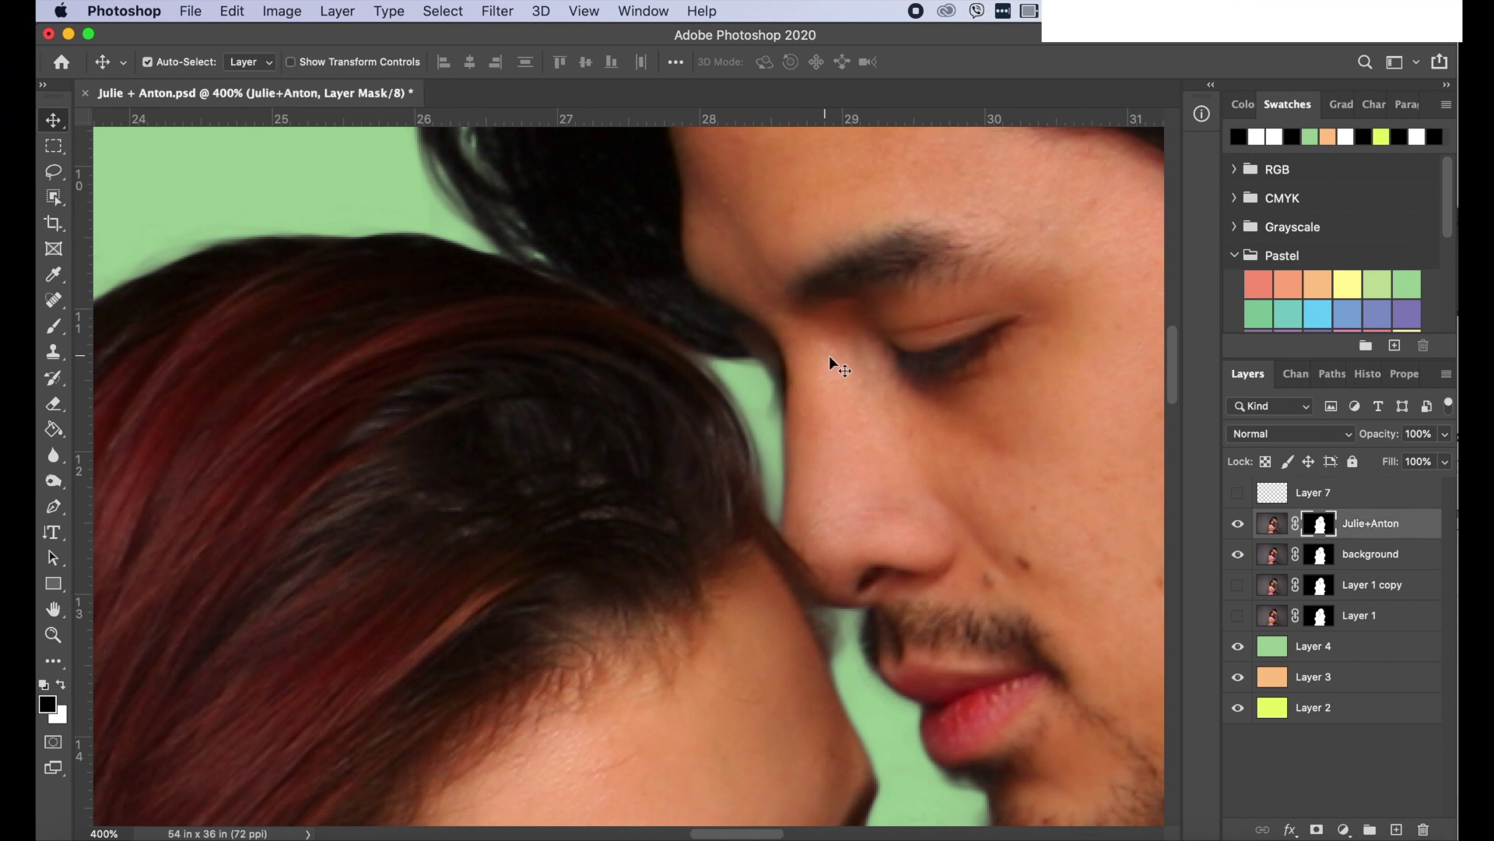
# - Hide the renamed couple layer and target the layer mask of the background layer
pyautogui.press('b')
pyautogui.press('x')
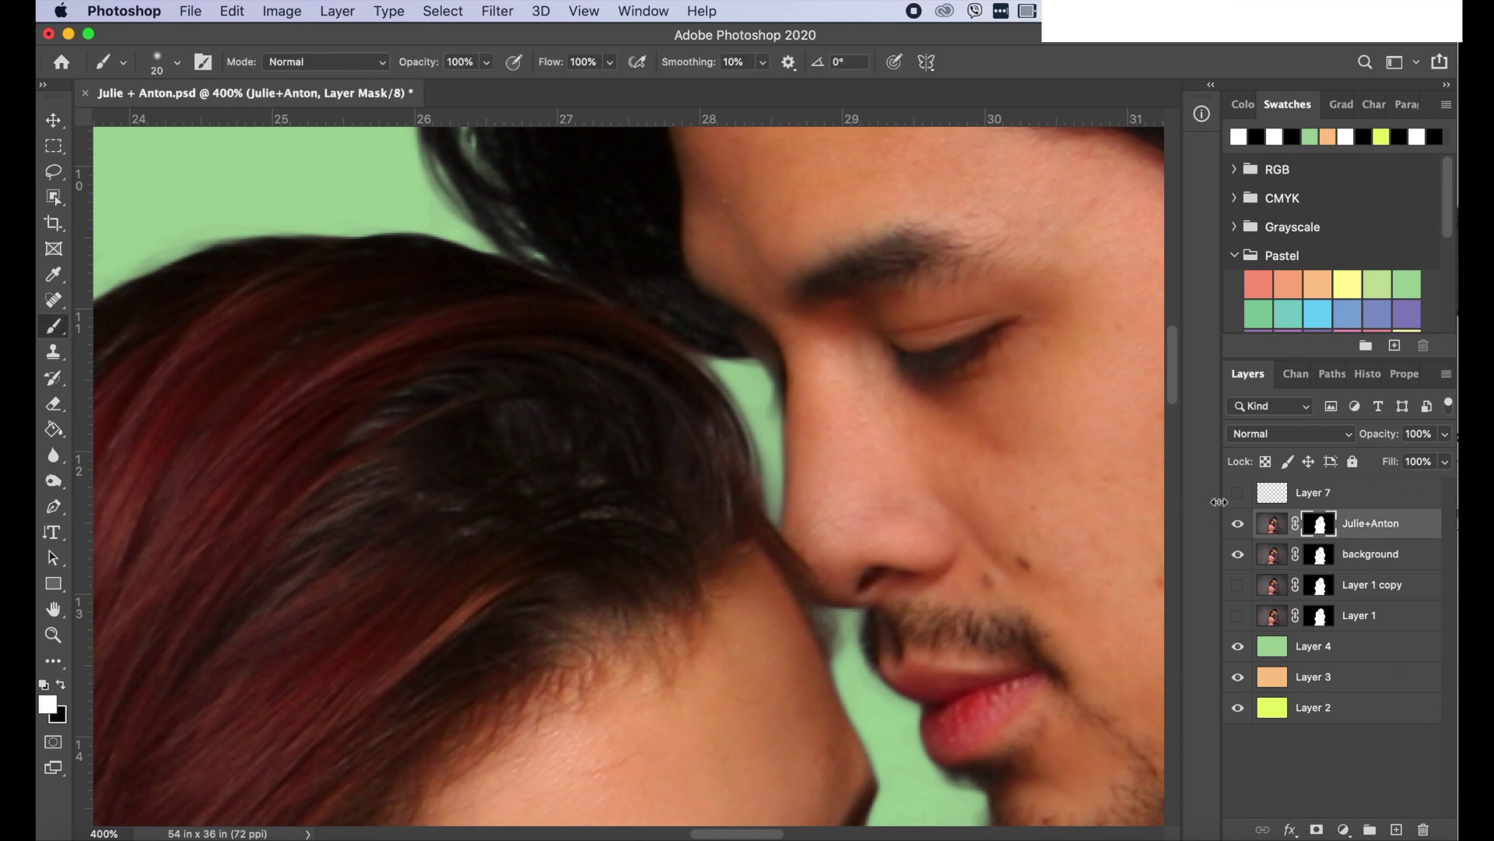
pyautogui.click(1373, 558)
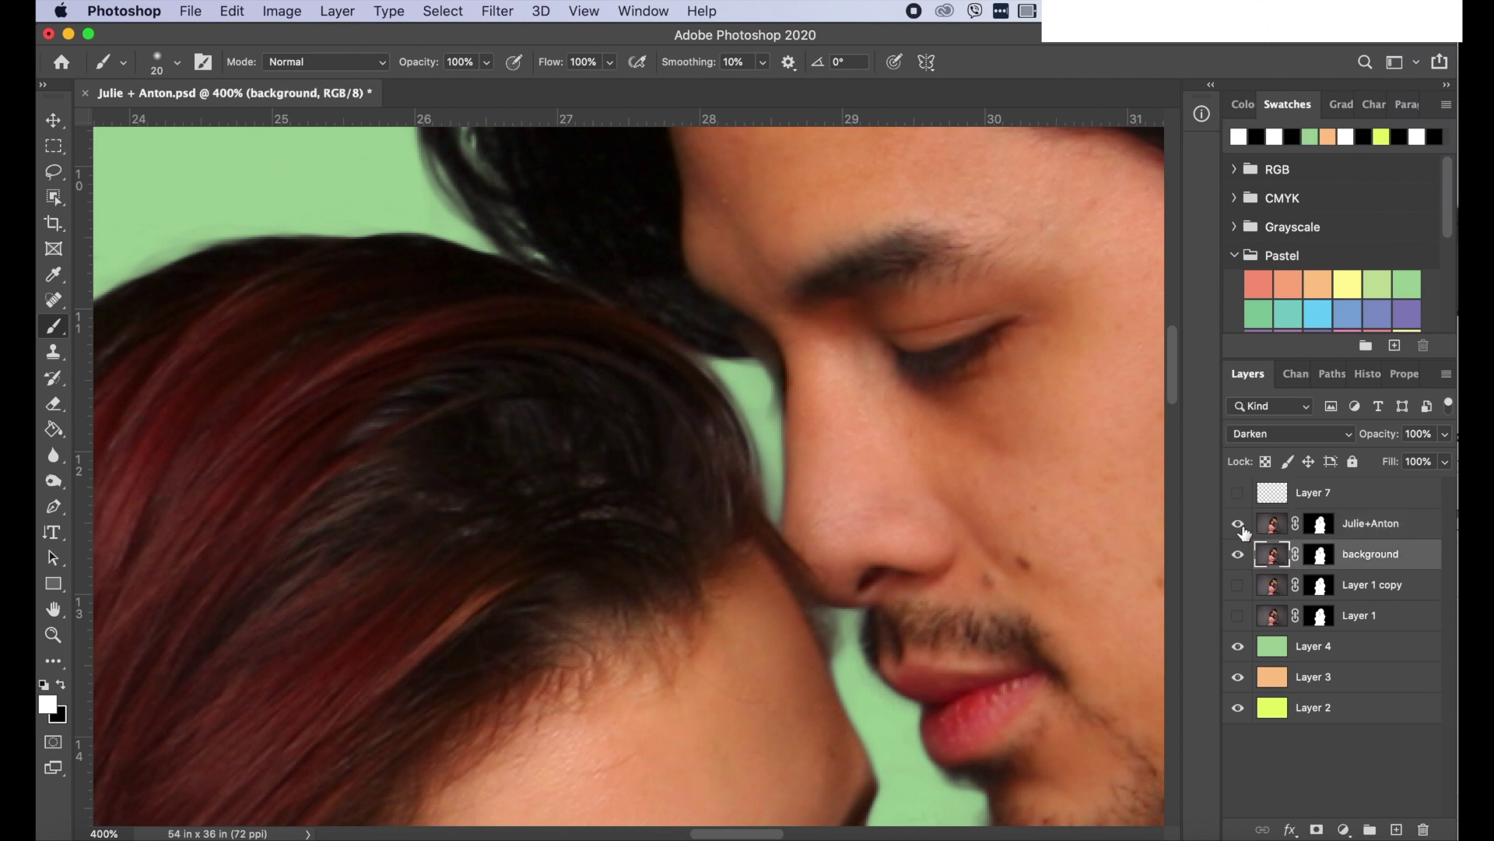
pyautogui.click(1239, 524)
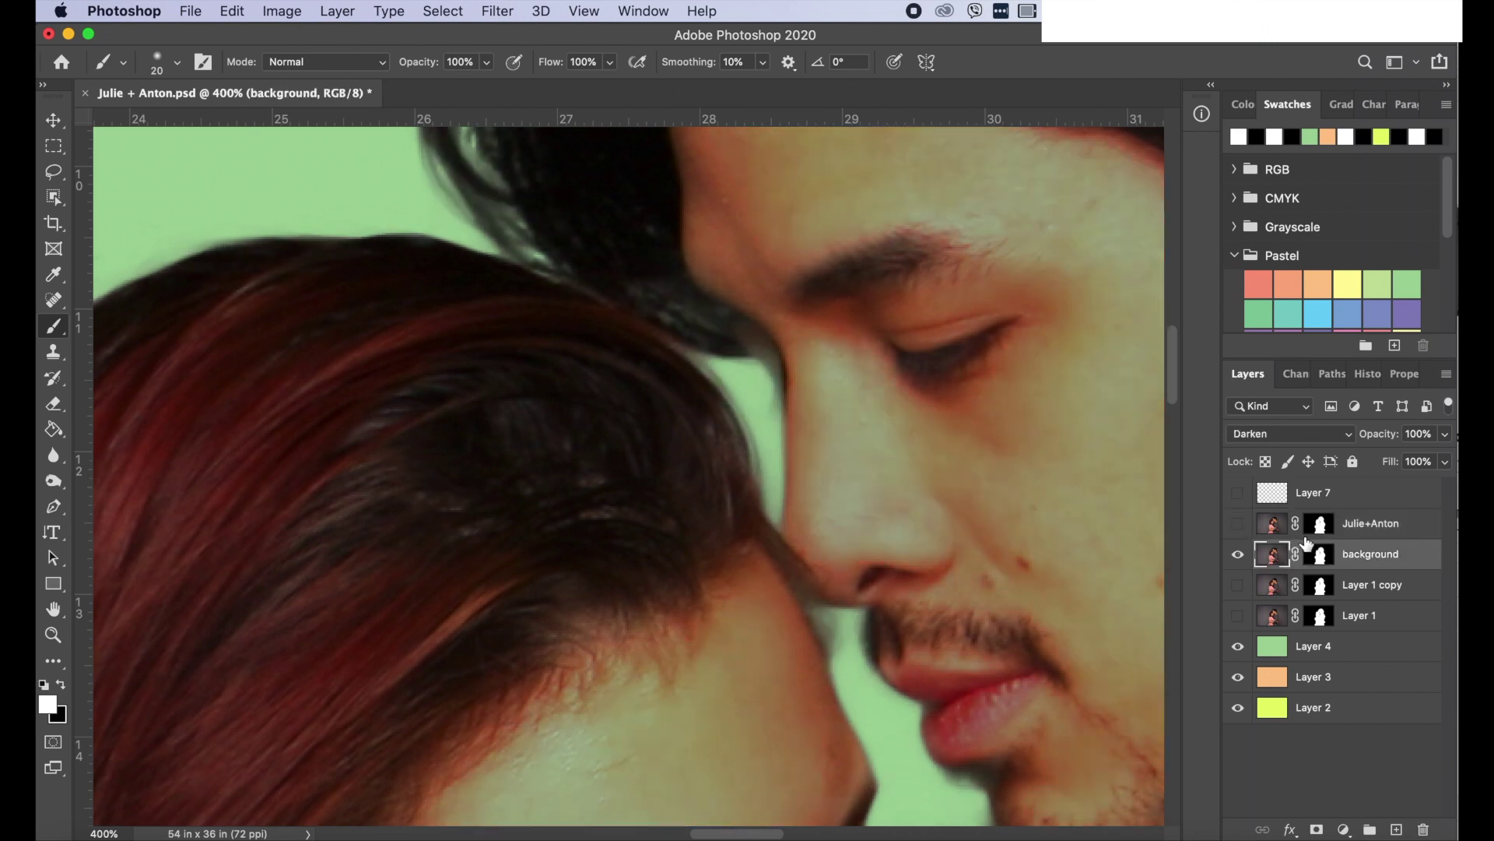
pyautogui.click(1320, 554)
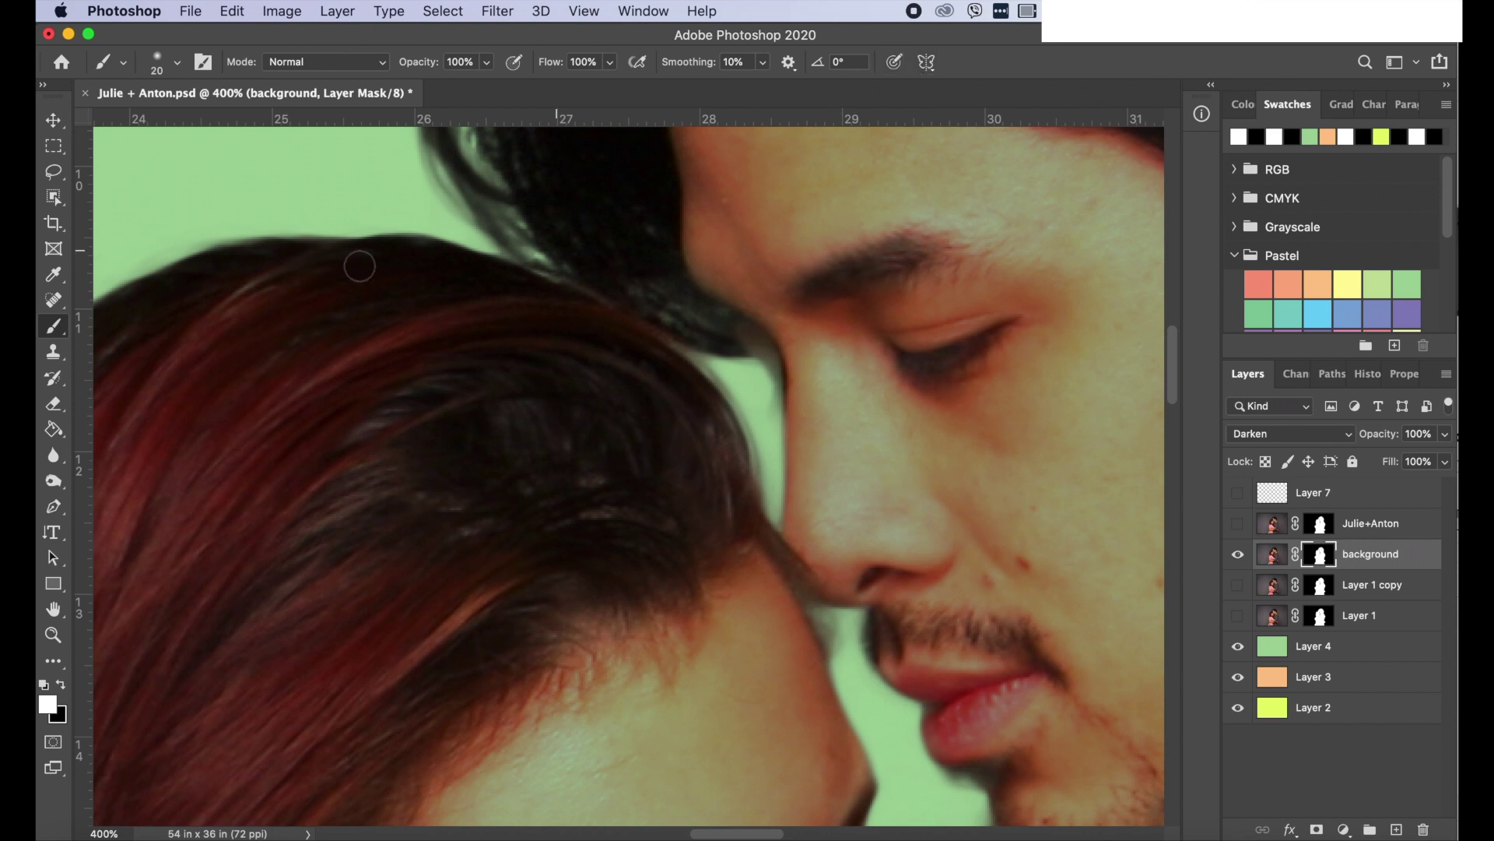
# - Open the background layer's mask in Select and Mask, setting Contrast to 3% and Shift Edge to 0%
pyautogui.click(53, 197)
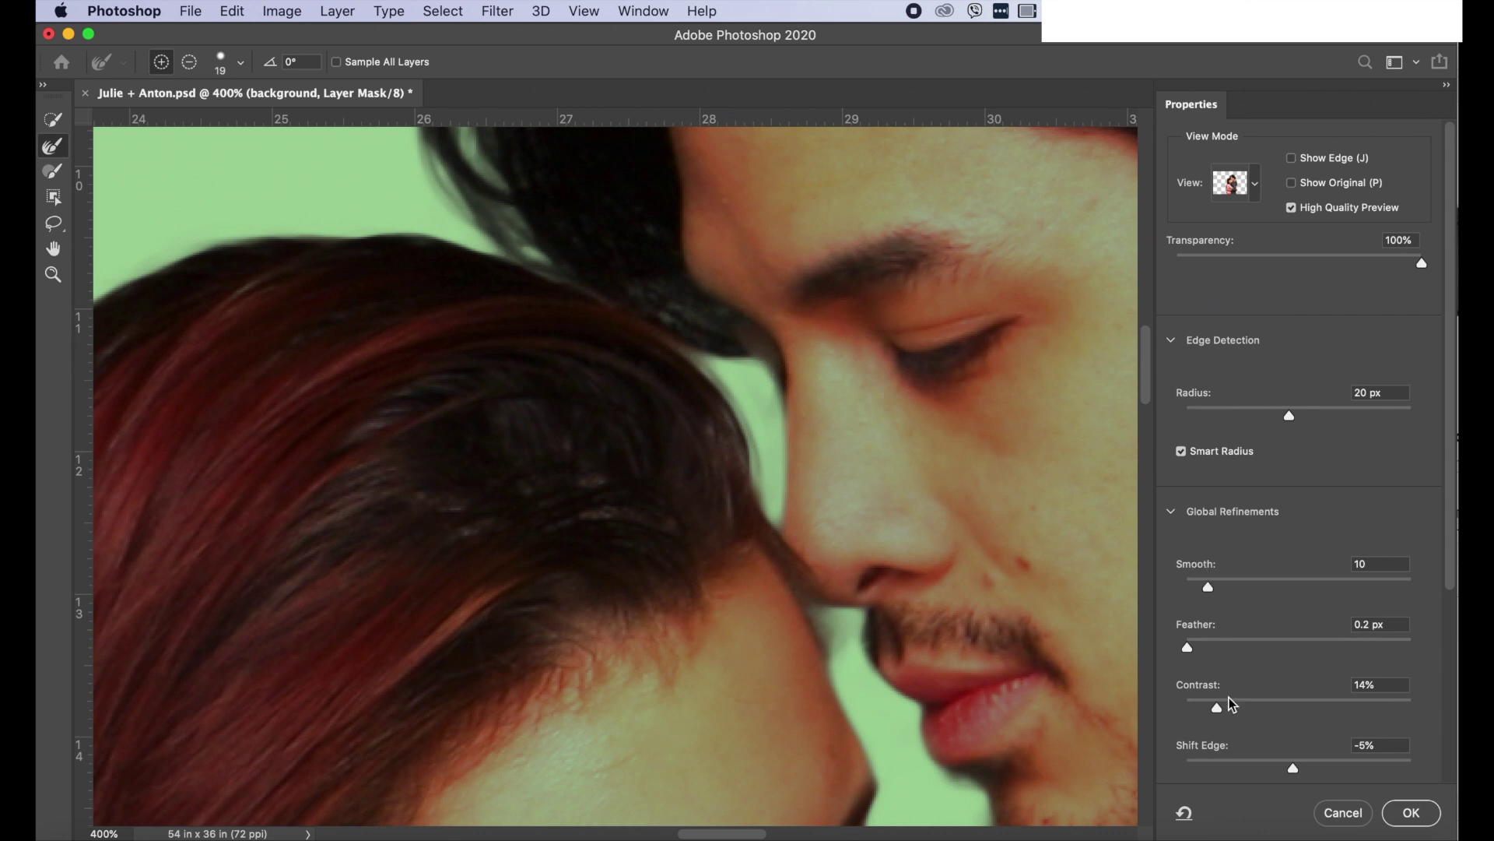
pyautogui.moveTo(1213, 707); pyautogui.dragTo(1201, 706)
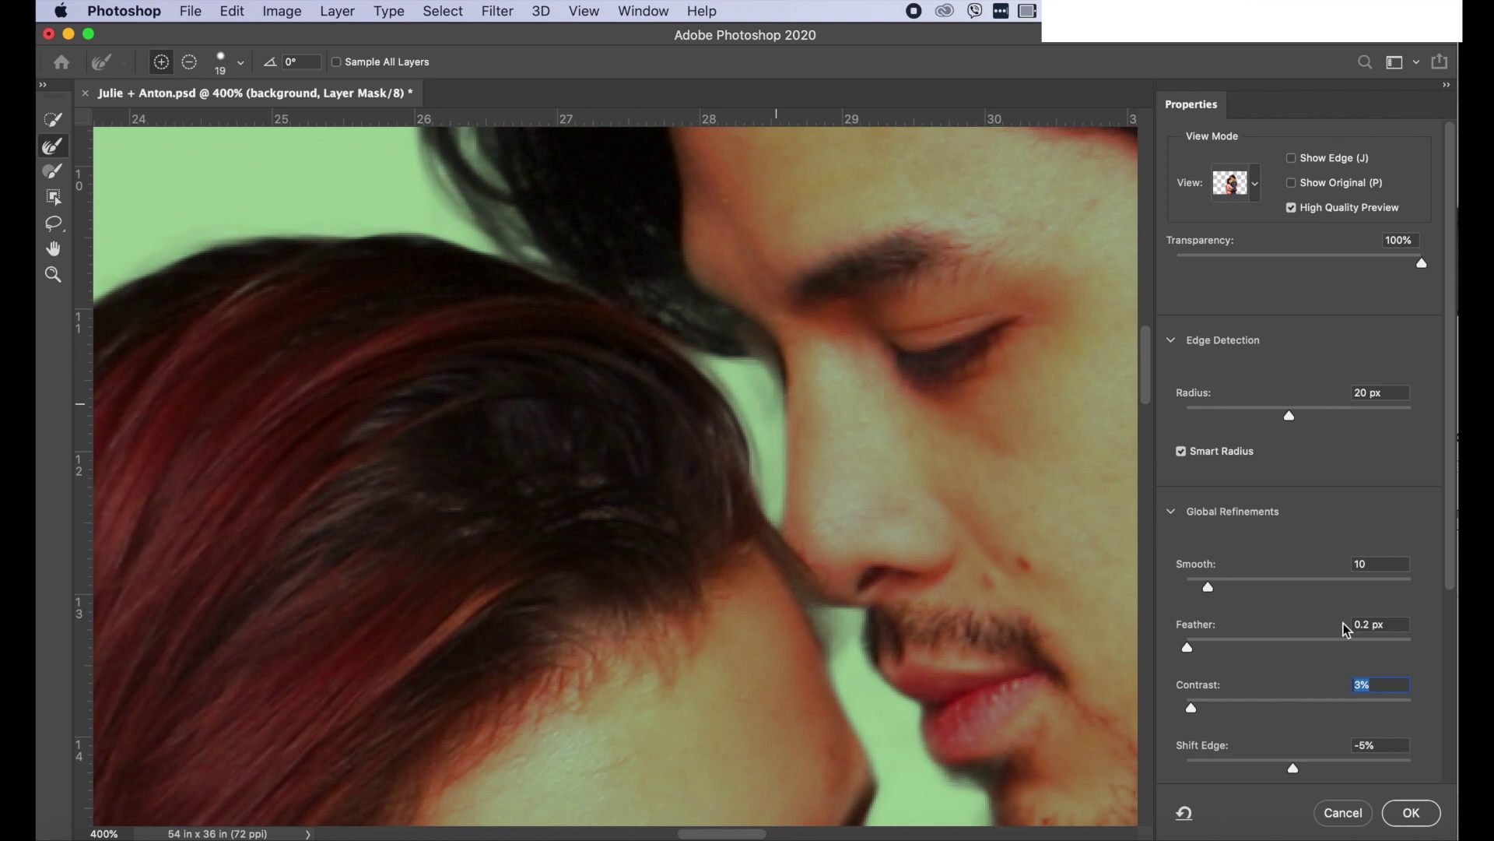
pyautogui.click(1220, 700)
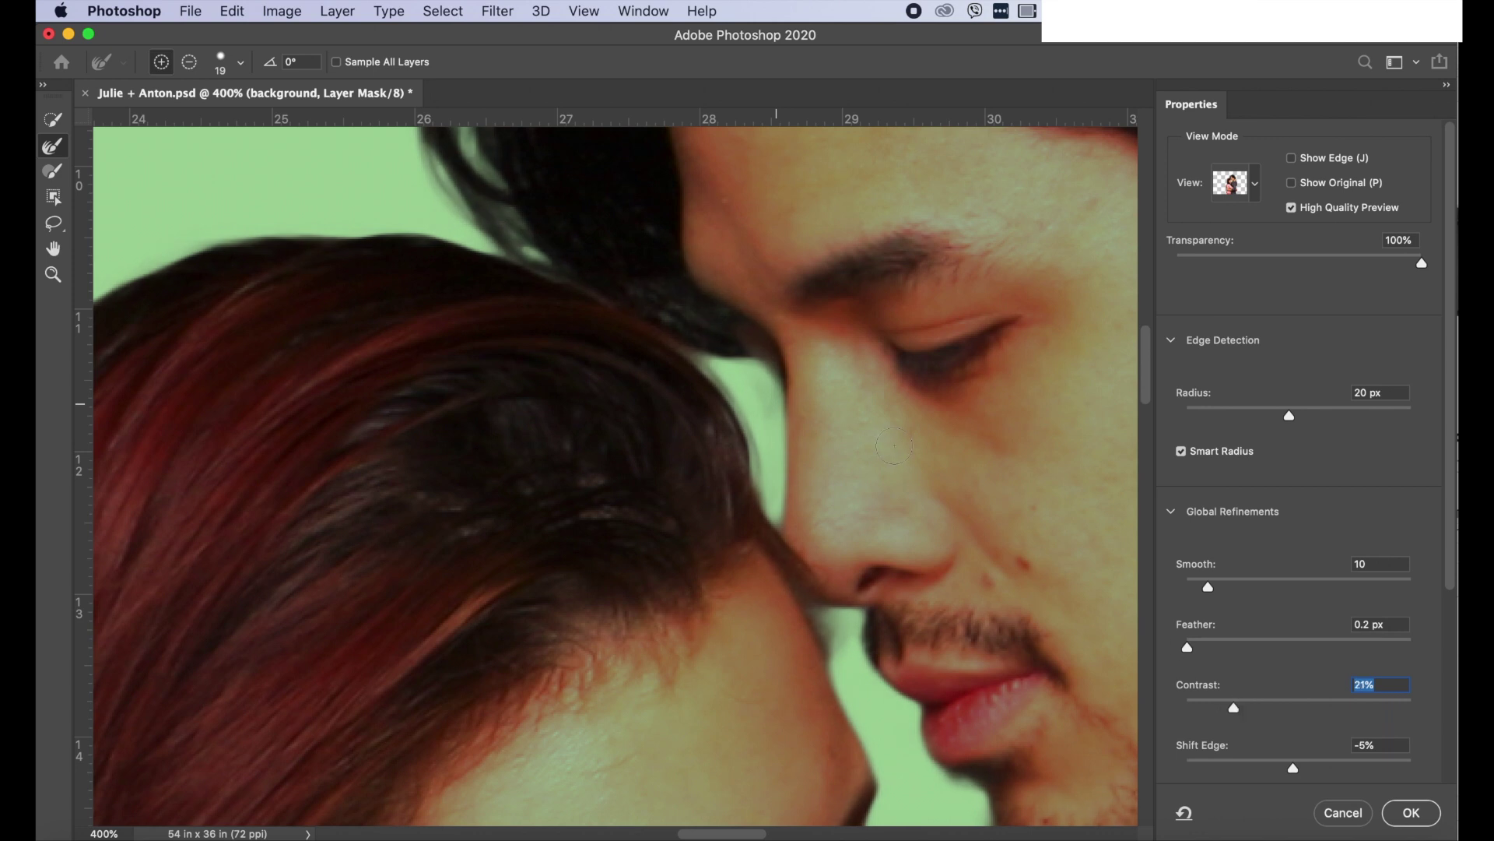
pyautogui.click(1207, 704)
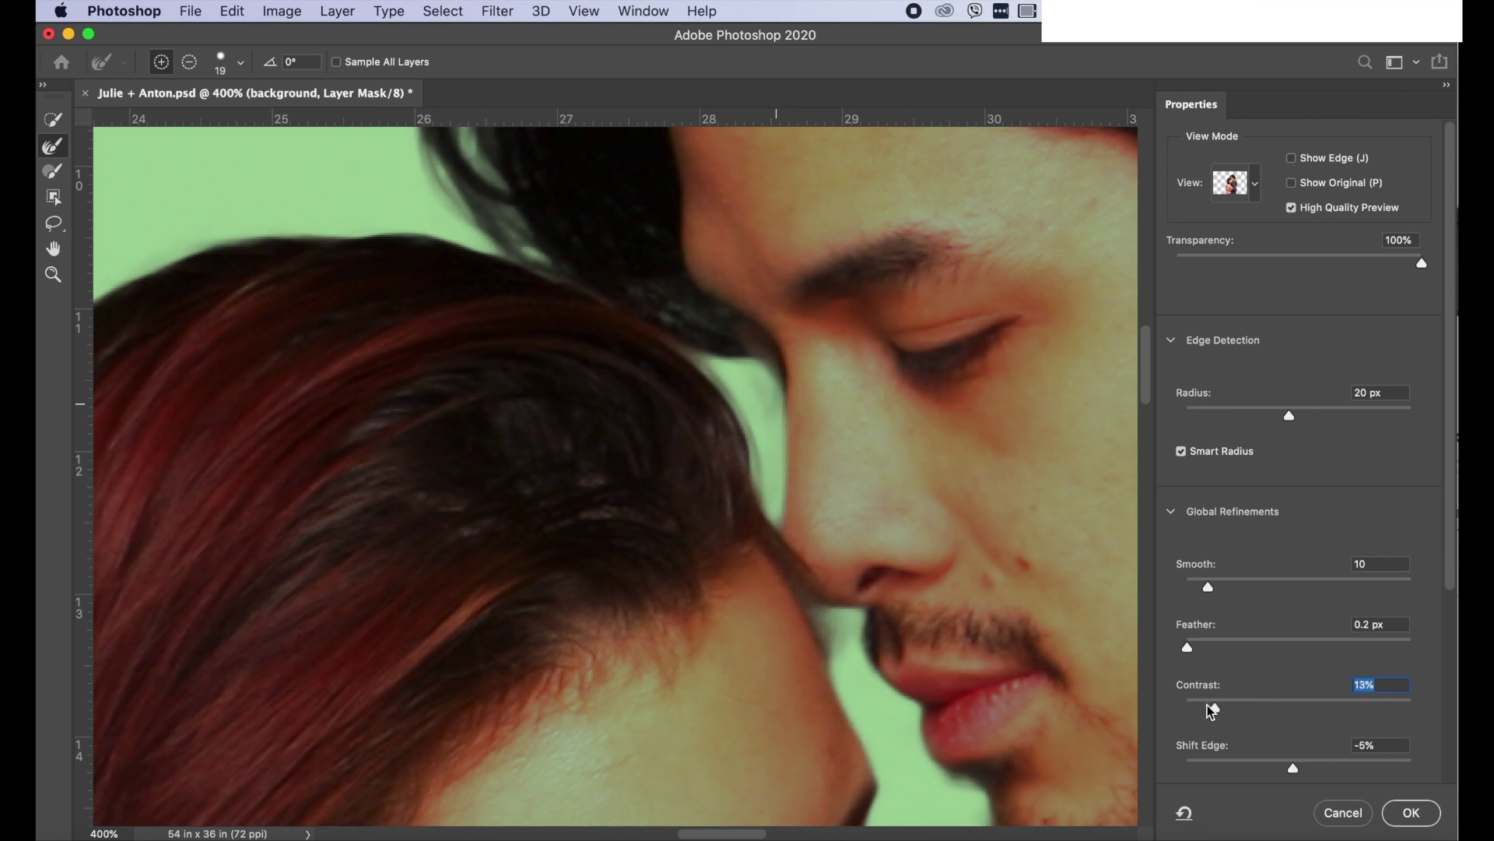
pyautogui.moveTo(1193, 705); pyautogui.dragTo(1190, 705)
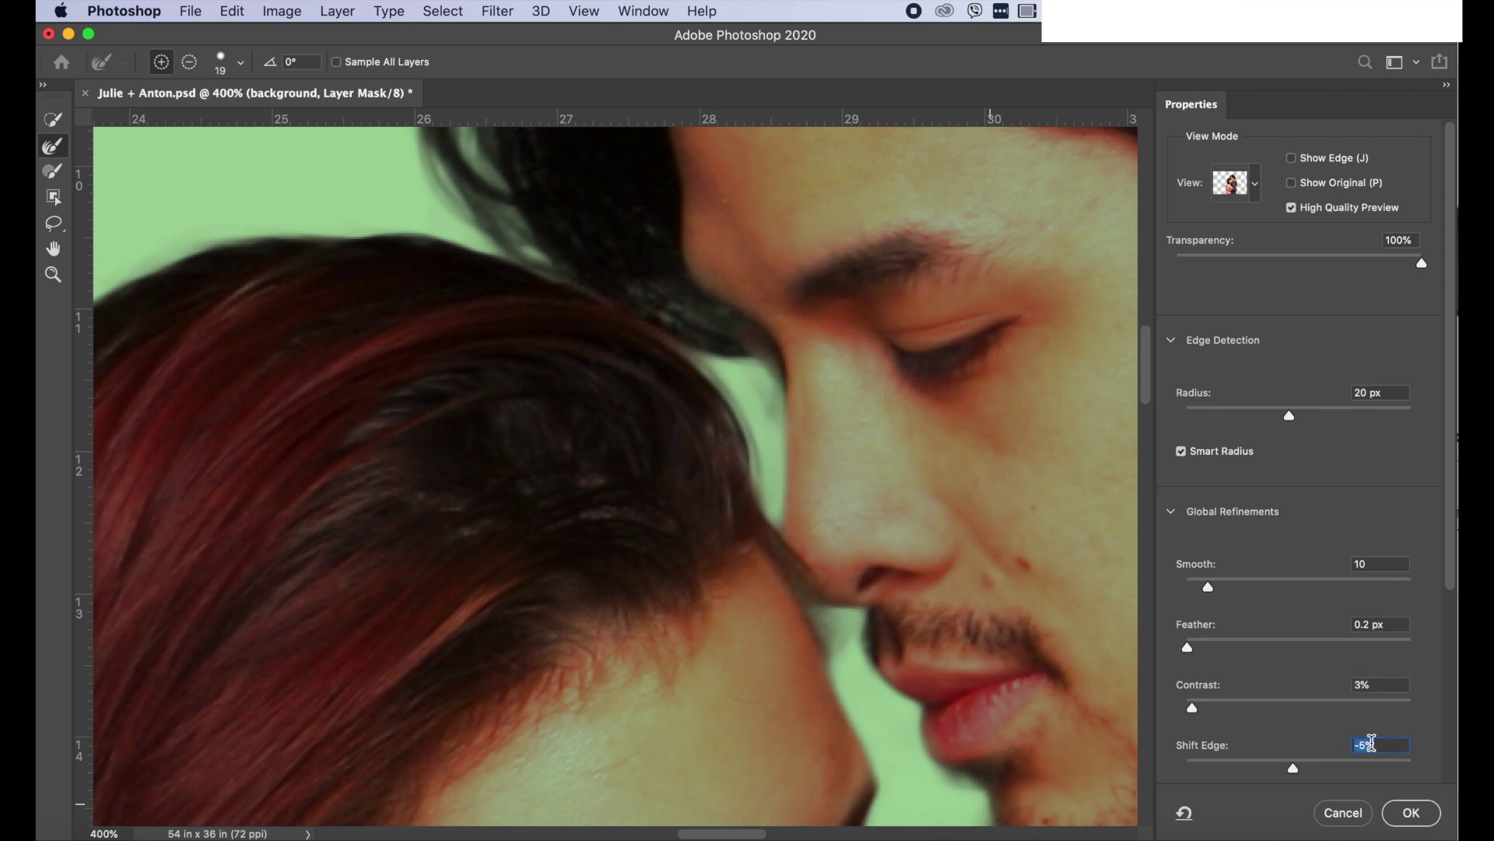
pyautogui.press('Tab')
# - Set the edge detection Radius to 3 px and refine the mask edge in the gap beside the man's nose
pyautogui.click(1237, 414)
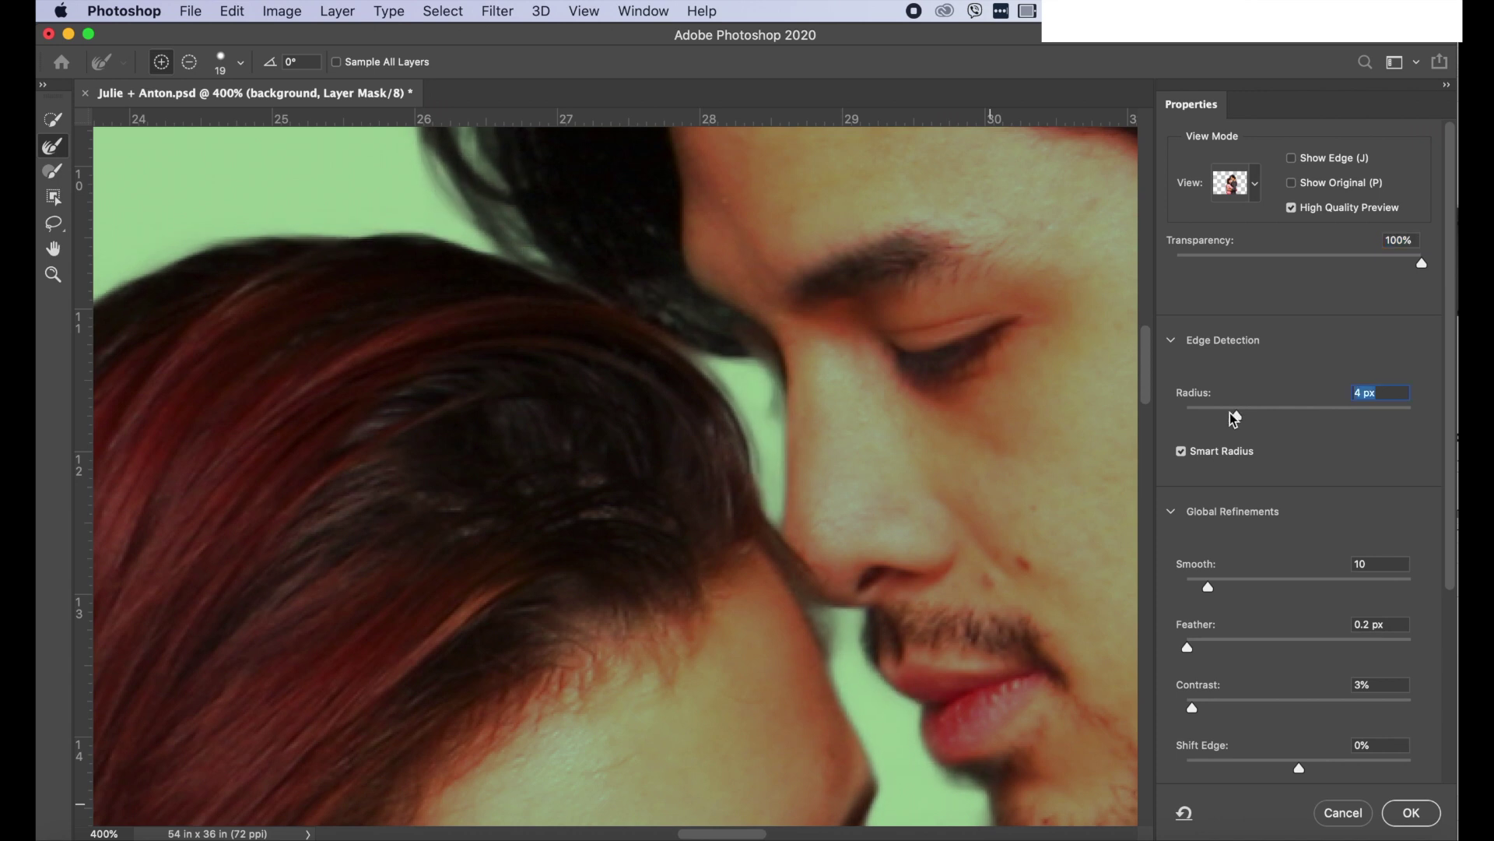
pyautogui.click(1222, 415)
pyautogui.moveTo(773, 426); pyautogui.dragTo(764, 358)
# - Set the mask's Smooth value to 5 and its Contrast to 7%
pyautogui.moveTo(1211, 591); pyautogui.dragTo(1200, 590)
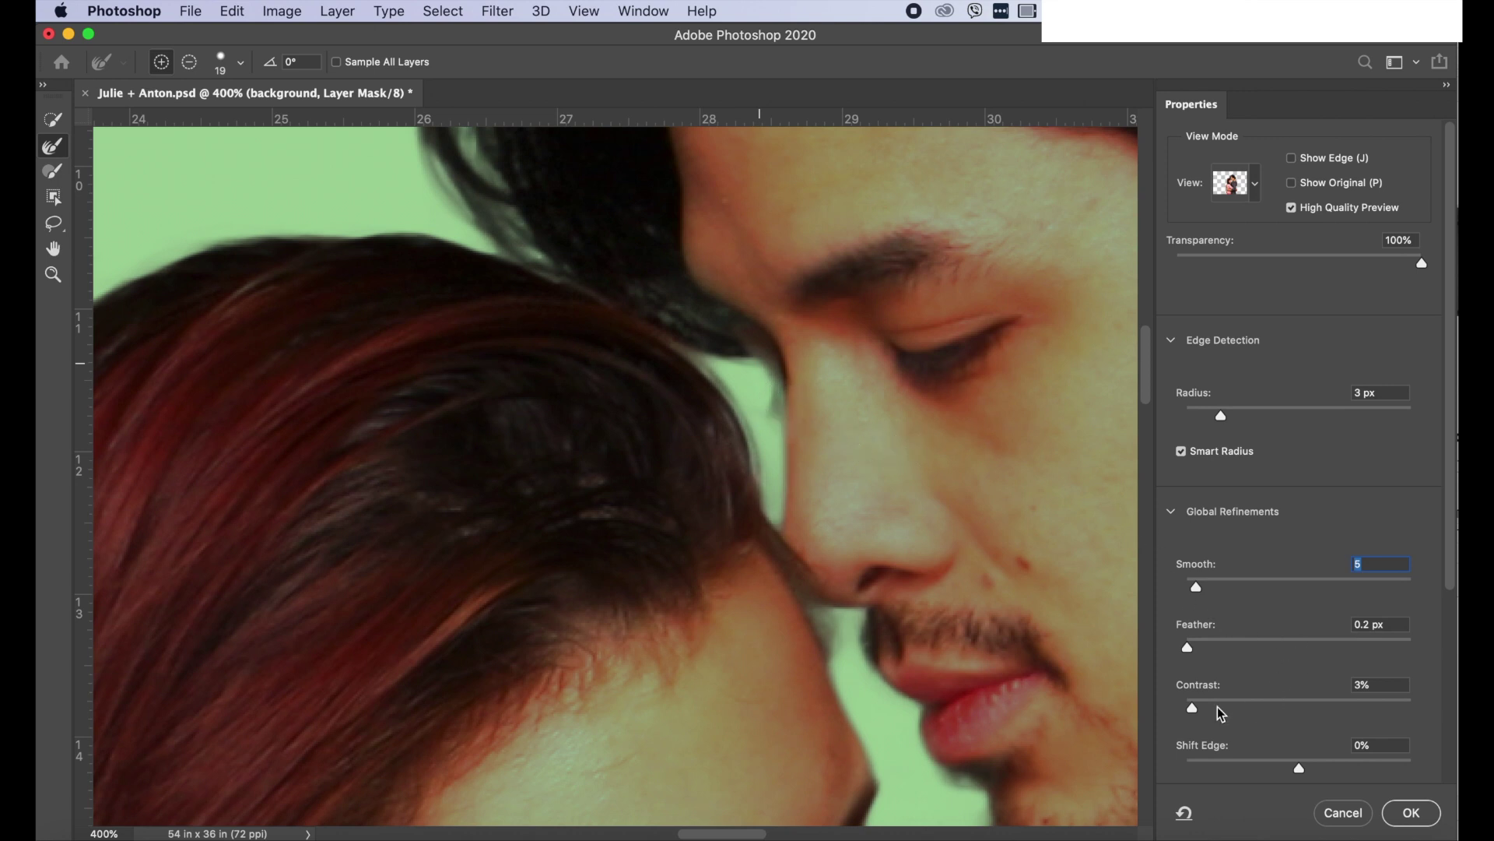
pyautogui.click(1248, 701)
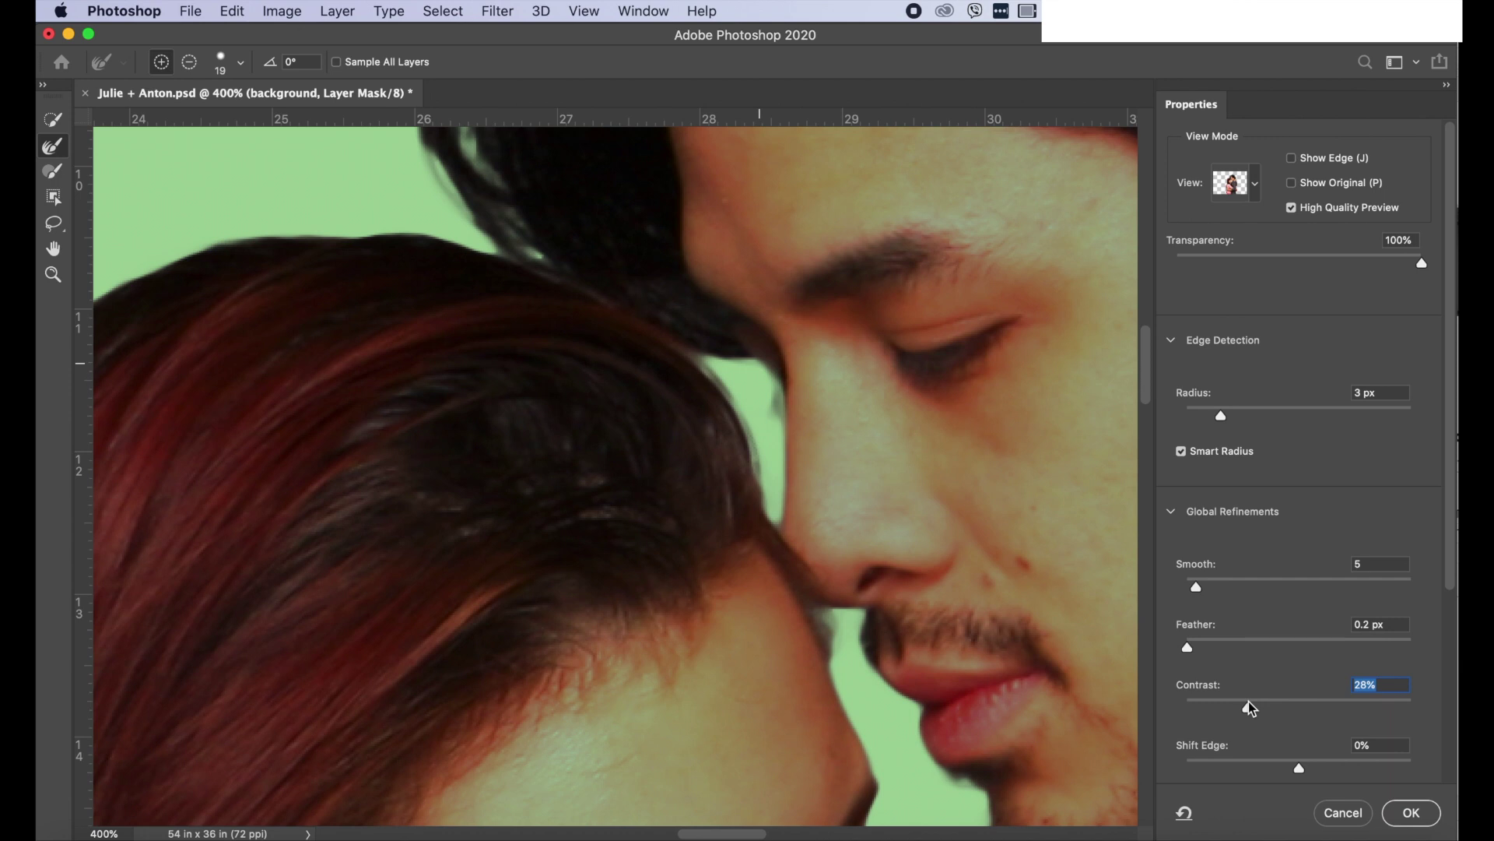
pyautogui.click(1213, 700)
pyautogui.click(1201, 700)
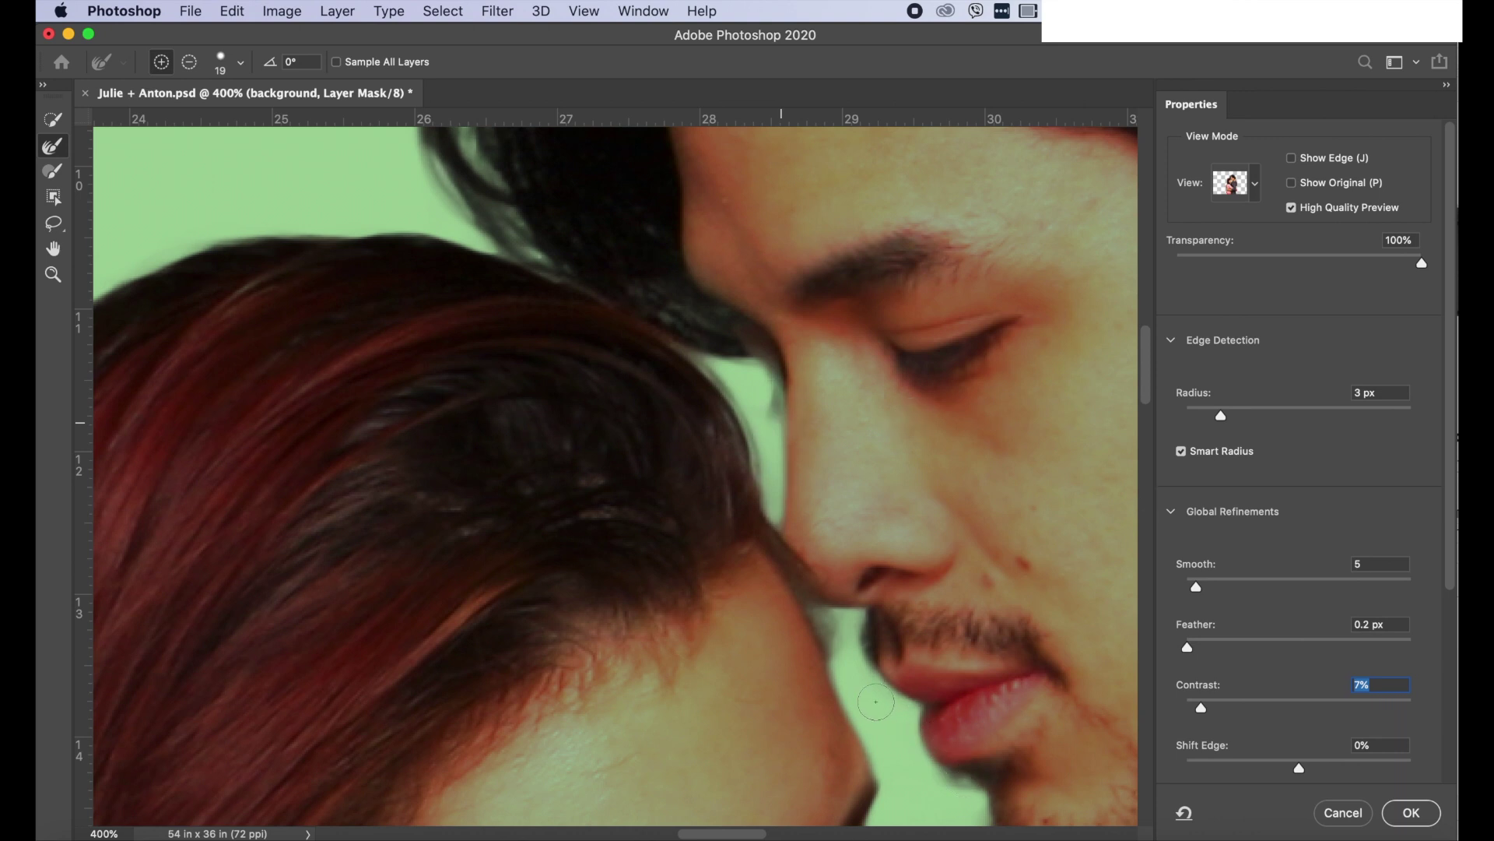
# - Inspect the refined mask edges around the couple's faces, the woman's hair and the man's curls
pyautogui.scroll(-10, 875, 701)
pyautogui.hscroll(-1, 875, 700)
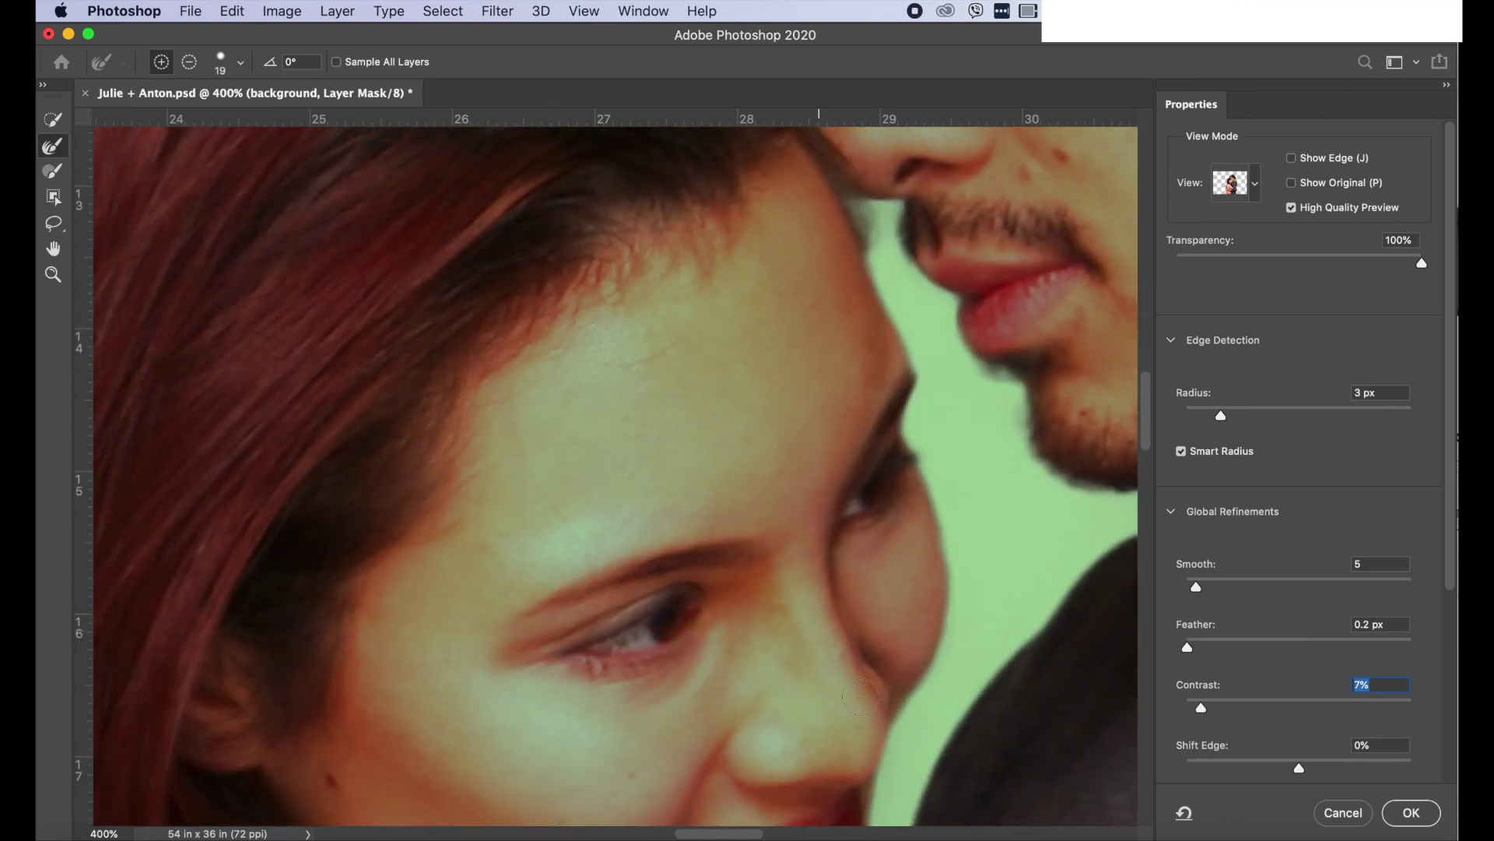
pyautogui.hscroll(-14, 870, 698)
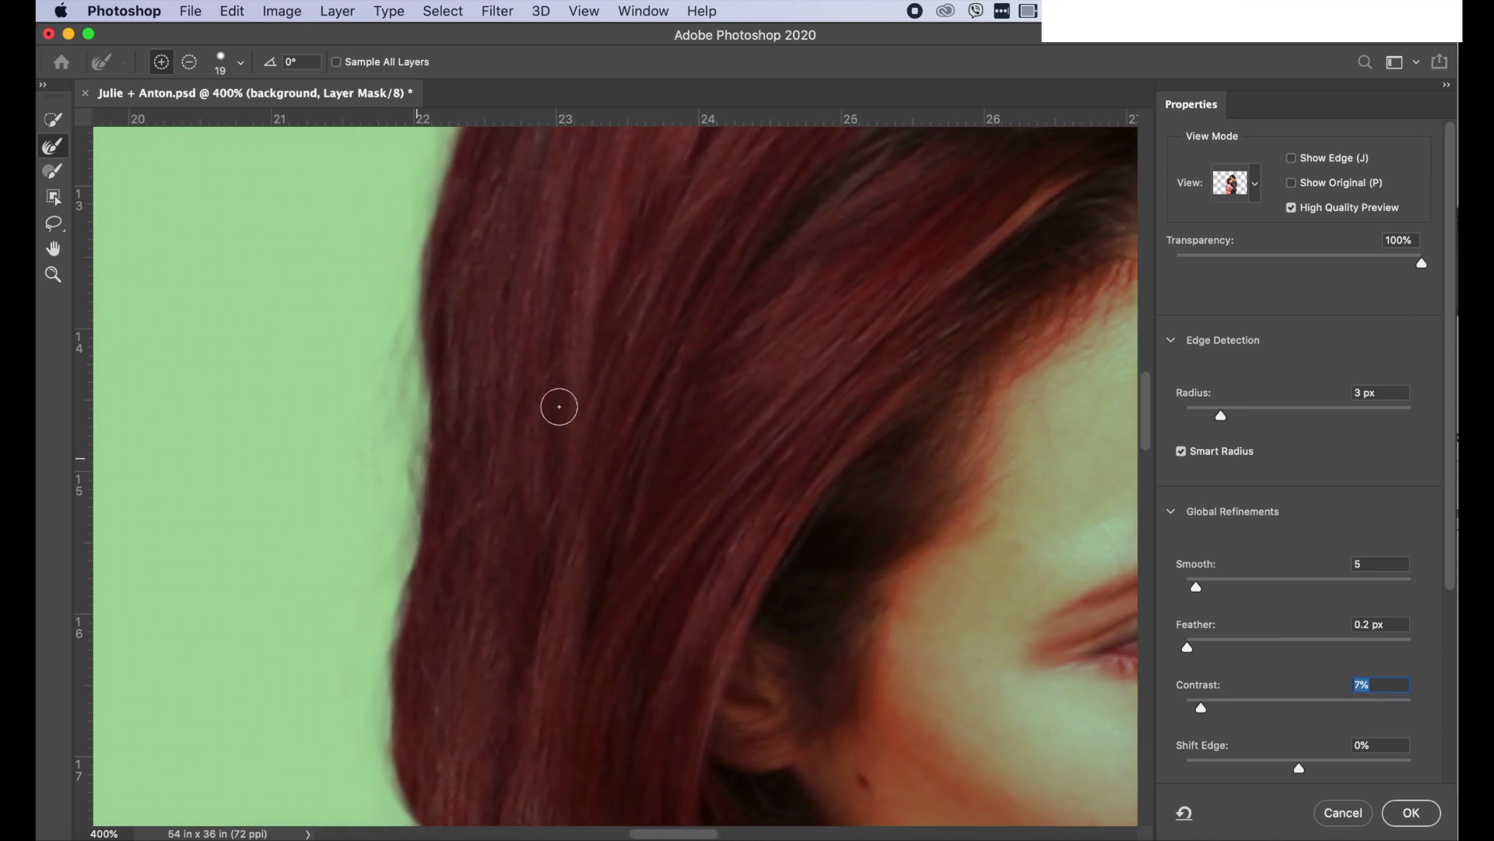
pyautogui.scroll(16, 804, 492)
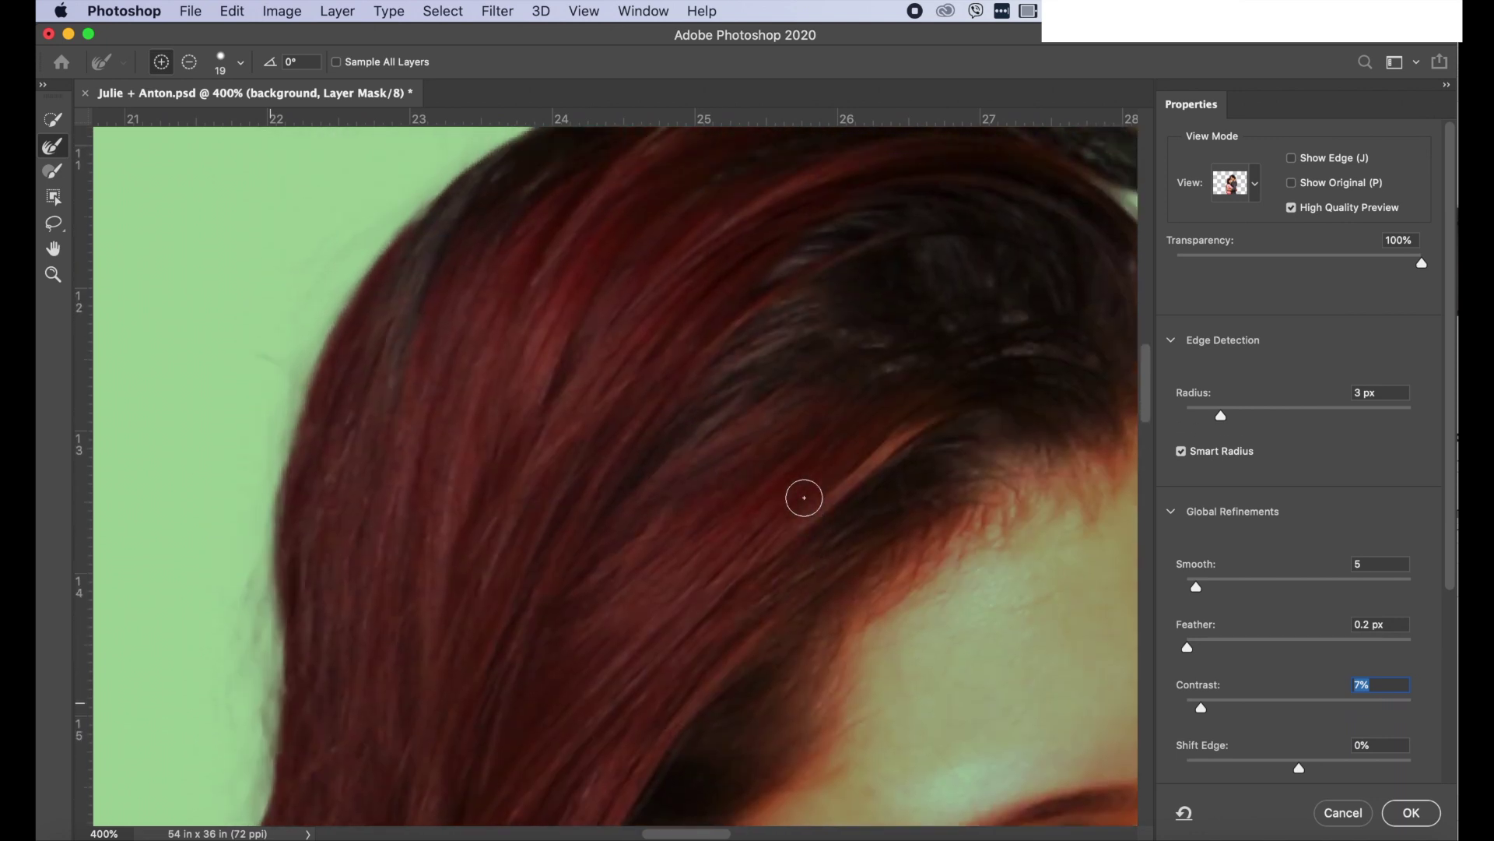
pyautogui.scroll(2, 813, 478)
pyautogui.hscroll(11, 988, 463)
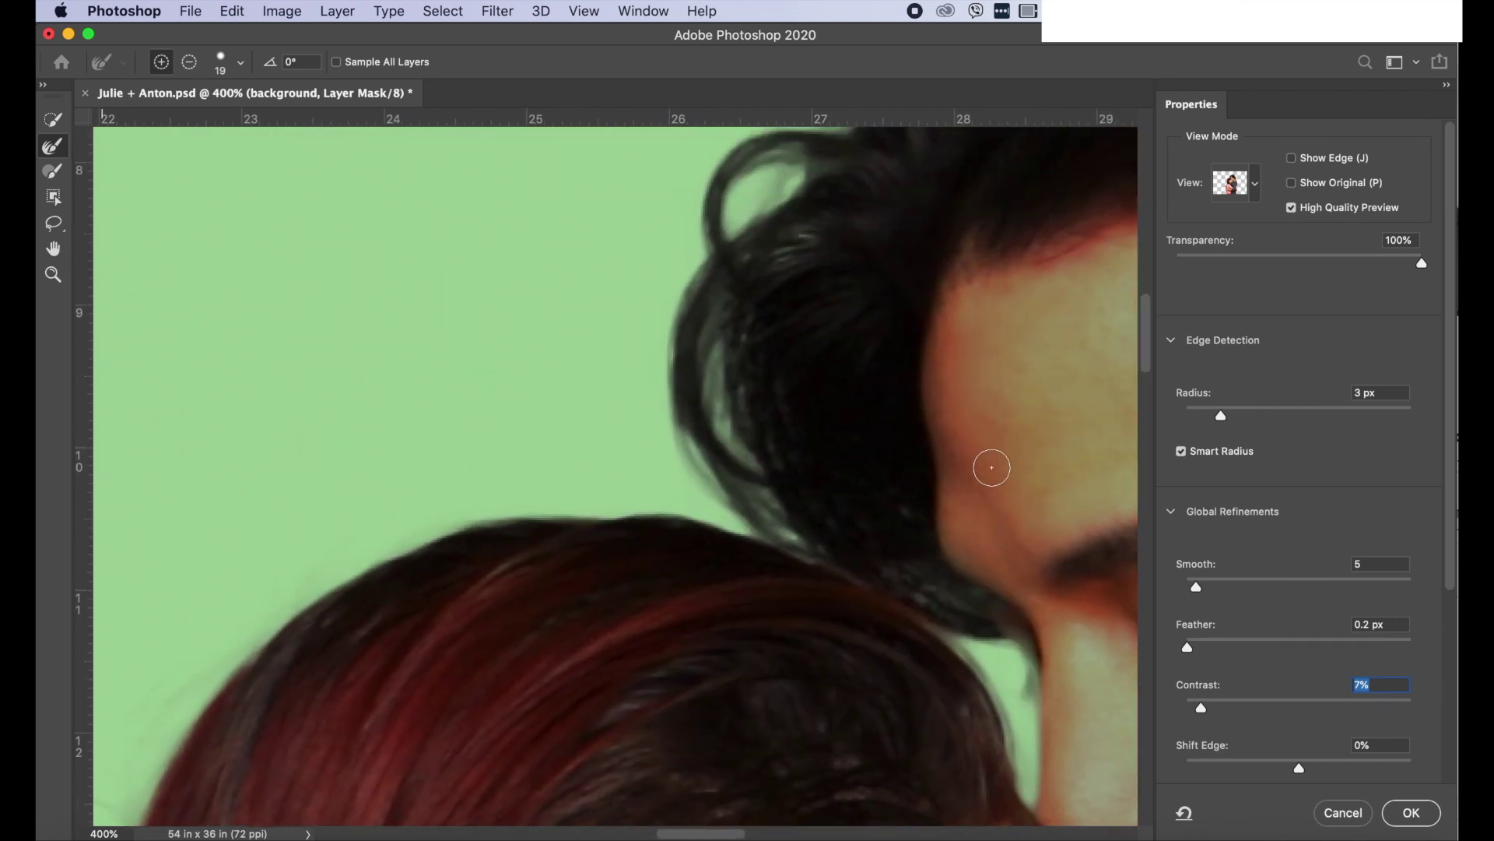
pyautogui.scroll(4, 987, 469)
pyautogui.scroll(4, 985, 468)
pyautogui.hscroll(4, 984, 468)
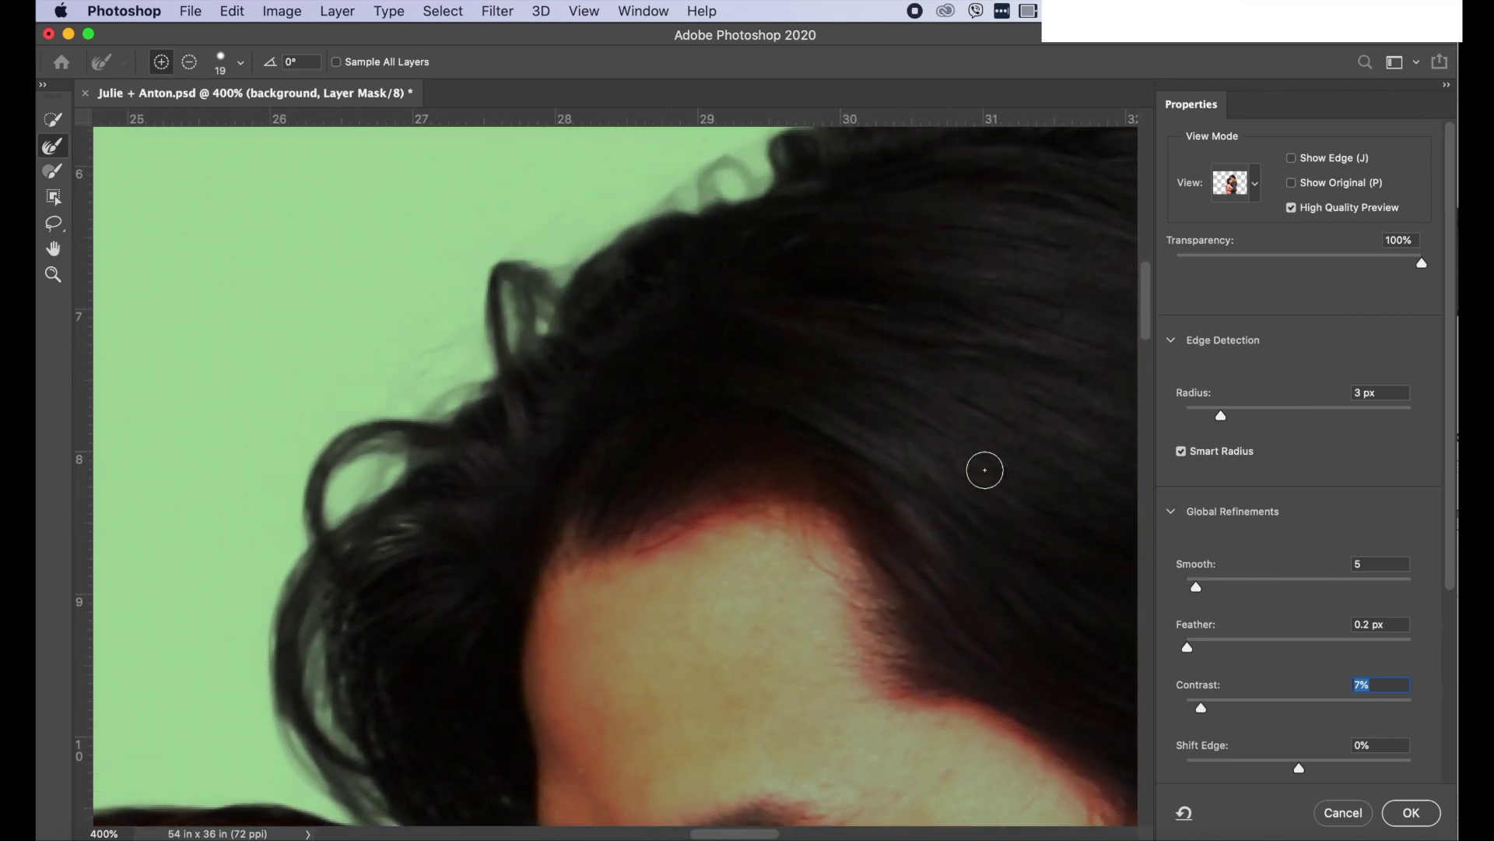
# - Set the Refine Edge brush size to 80 px and refine the mask along the curls above the man's forehead
pyautogui.rightClick(711, 205)
pyautogui.moveTo(823, 250); pyautogui.dragTo(832, 251)
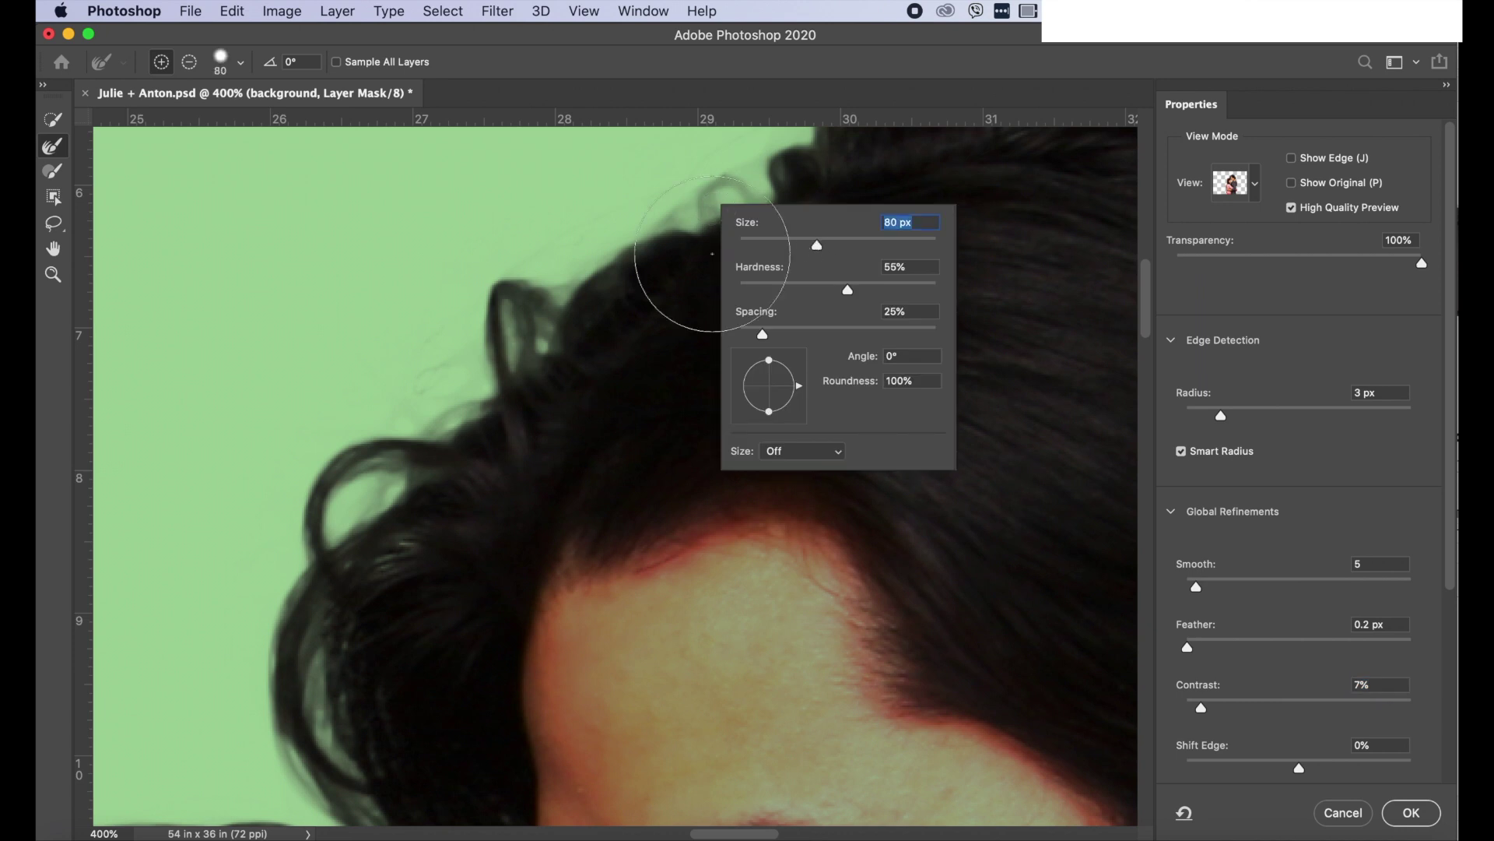
pyautogui.press('Return')
pyautogui.moveTo(380, 397)
pyautogui.mouseDown()
pyautogui.moveTo(345, 540)
pyautogui.moveTo(421, 394)
pyautogui.moveTo(565, 265)
pyautogui.moveTo(690, 260)
pyautogui.mouseUp()
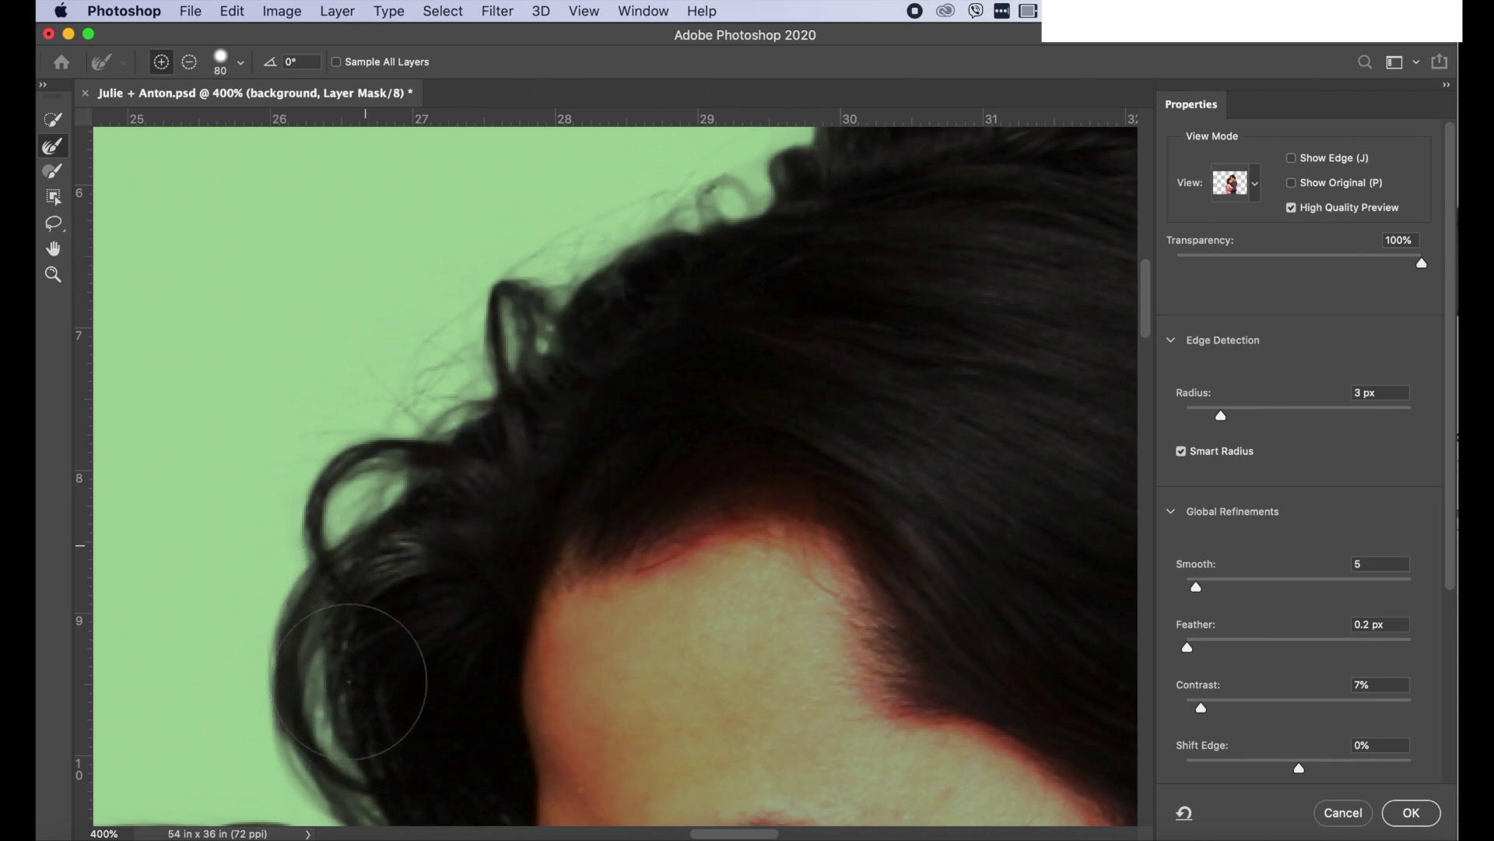
# - Refine the mask edge from the top of the man's hair down his front curls and over the woman's crown
pyautogui.press('super+minus')
pyautogui.press('super+0')
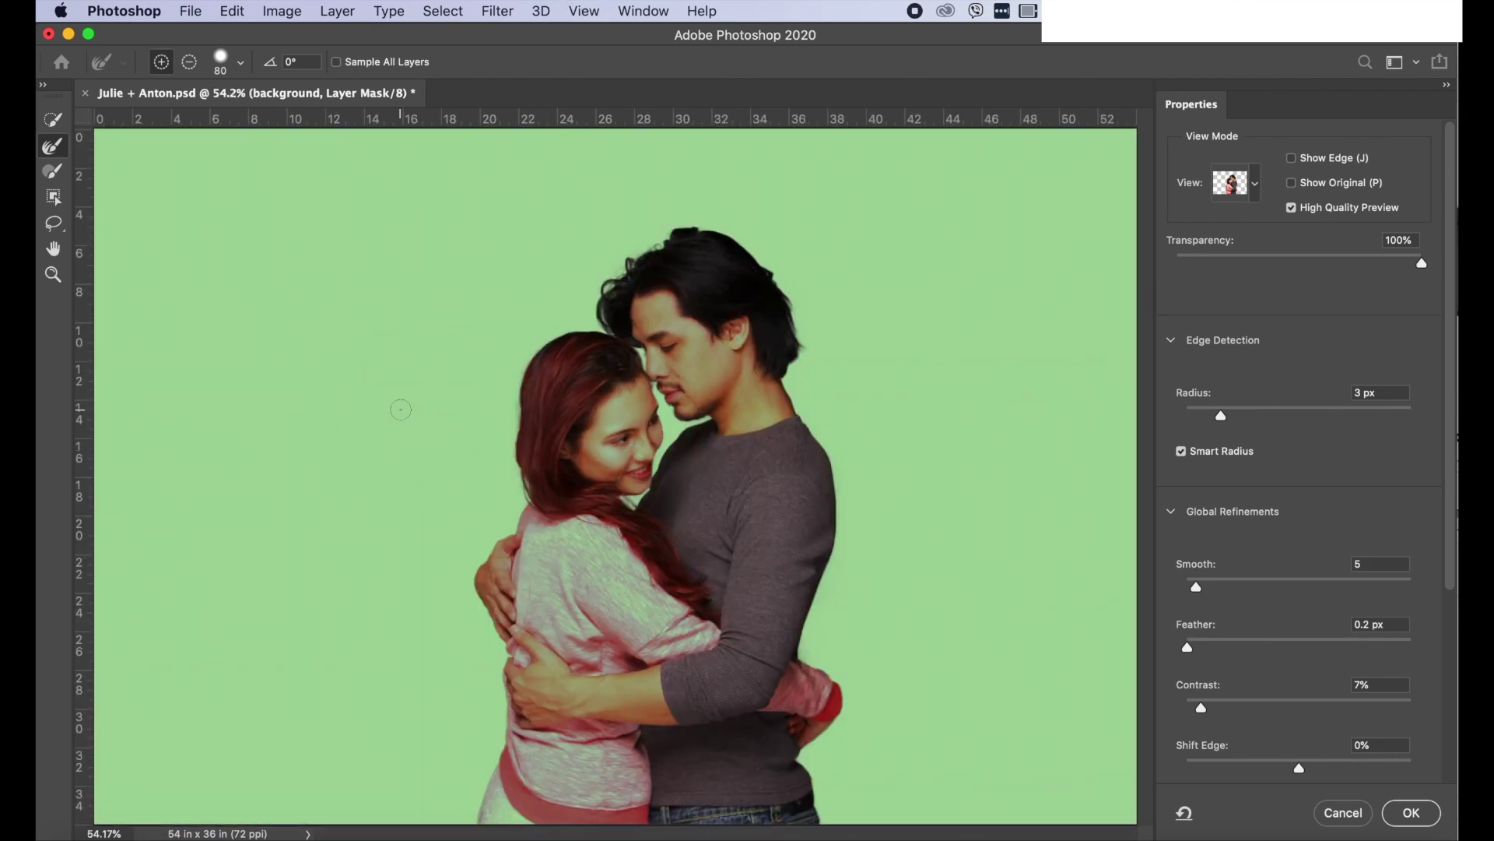
pyautogui.press('super+equal')
pyautogui.press('super+equal')
pyautogui.press('super+equal')
pyautogui.scroll(5, 653, 366)
pyautogui.scroll(5, 653, 367)
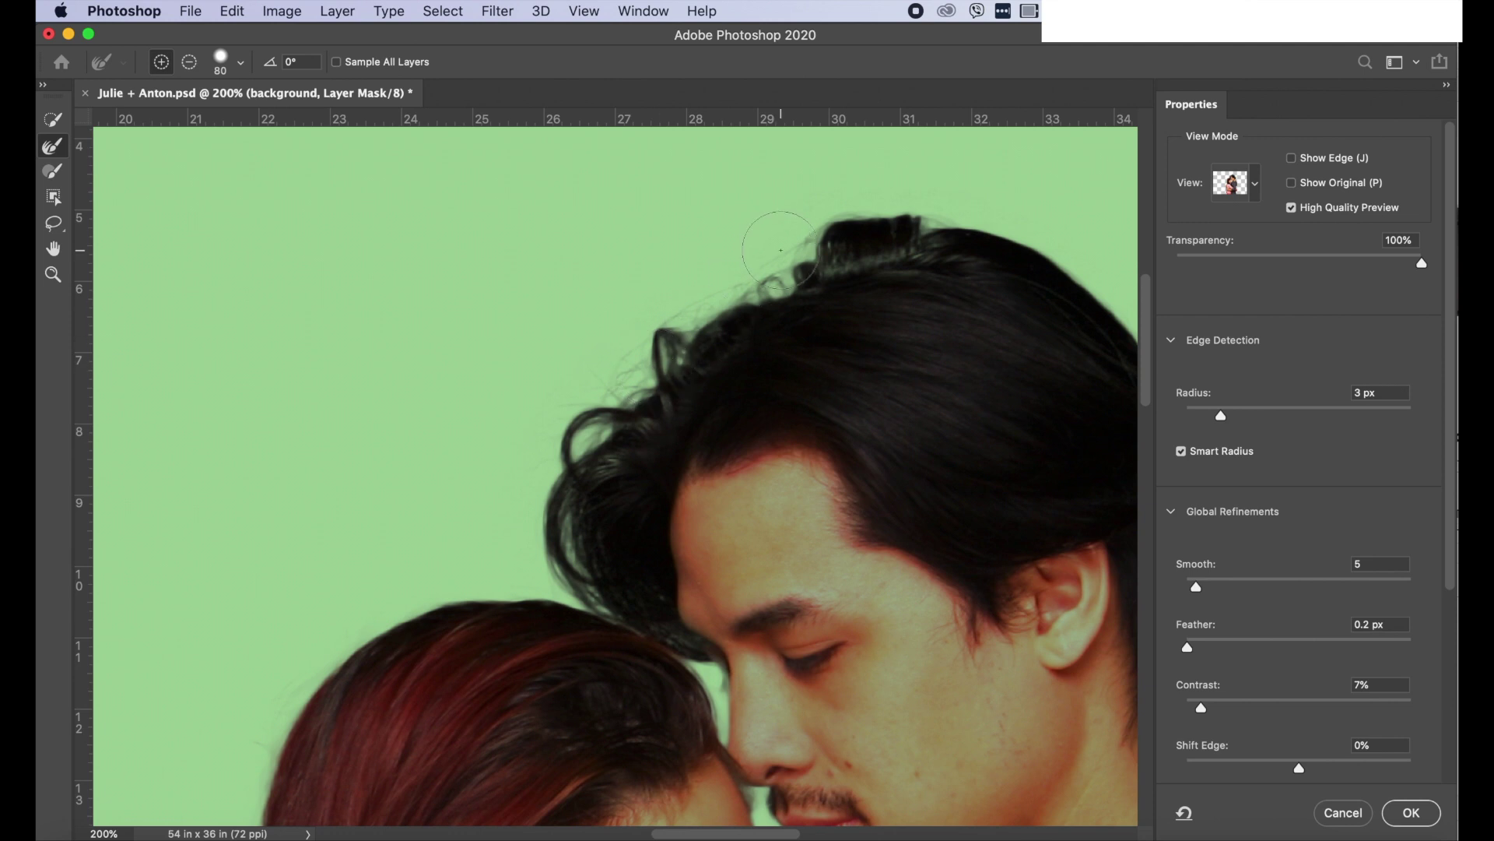
pyautogui.moveTo(829, 243)
pyautogui.mouseDown()
pyautogui.moveTo(731, 296)
pyautogui.moveTo(860, 245)
pyautogui.moveTo(907, 248)
pyautogui.moveTo(797, 276)
pyautogui.moveTo(674, 348)
pyautogui.moveTo(562, 474)
pyautogui.moveTo(552, 538)
pyautogui.moveTo(577, 578)
pyautogui.moveTo(597, 573)
pyautogui.moveTo(579, 555)
pyautogui.moveTo(666, 623)
pyautogui.moveTo(588, 600)
pyautogui.moveTo(463, 608)
pyautogui.moveTo(350, 641)
pyautogui.moveTo(262, 716)
pyautogui.mouseUp()
# - Refine the mask edge down the outer side of the woman's hair and in the gap under her chin
pyautogui.scroll(-5, 262, 716)
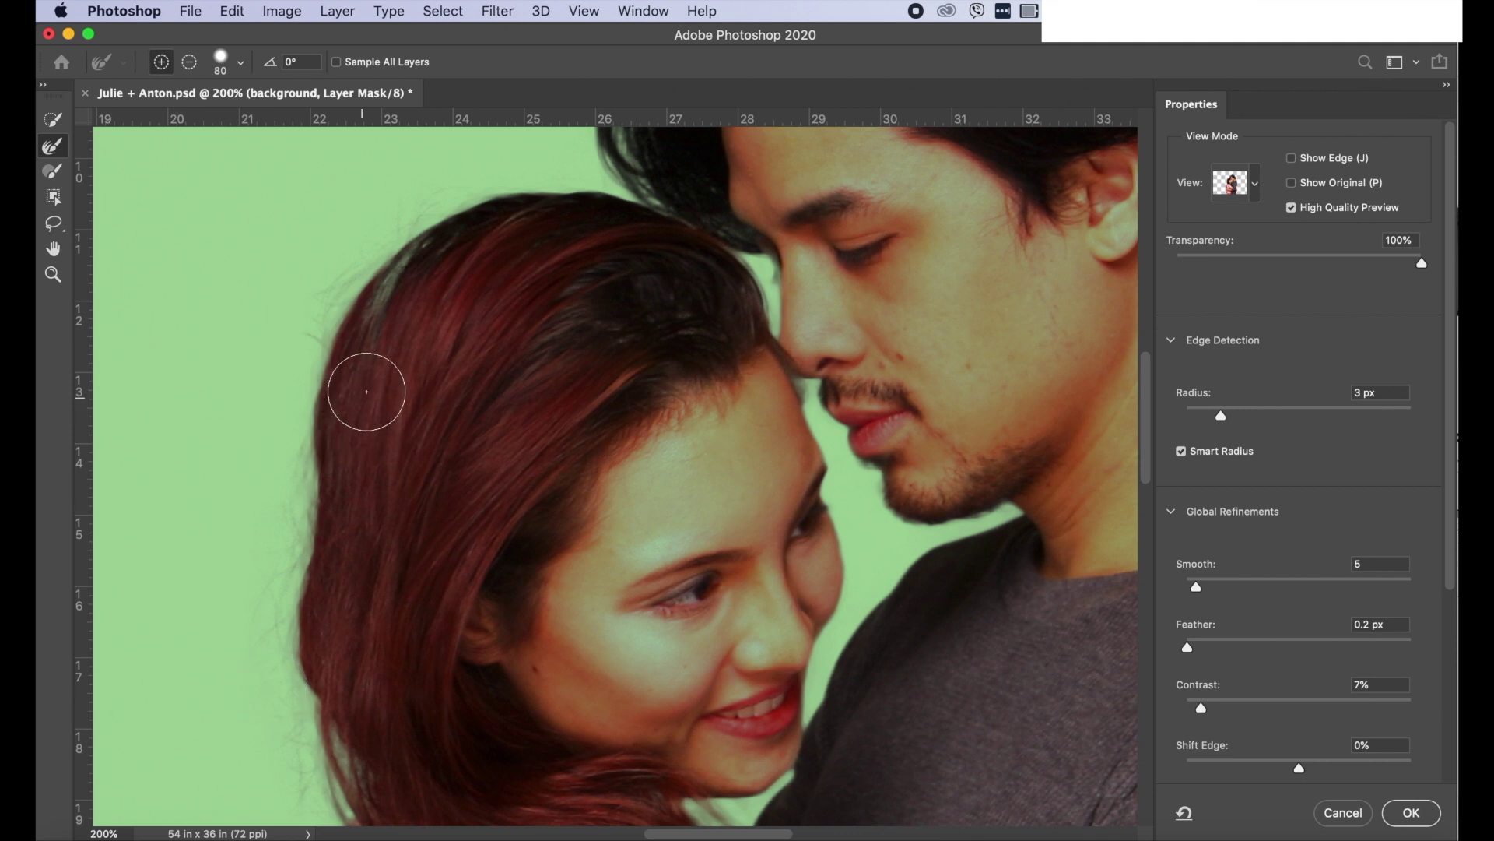
pyautogui.moveTo(367, 392)
pyautogui.mouseDown()
pyautogui.moveTo(317, 482)
pyautogui.moveTo(307, 641)
pyautogui.moveTo(320, 708)
pyautogui.moveTo(303, 707)
pyautogui.mouseUp()
pyautogui.scroll(-5, 304, 707)
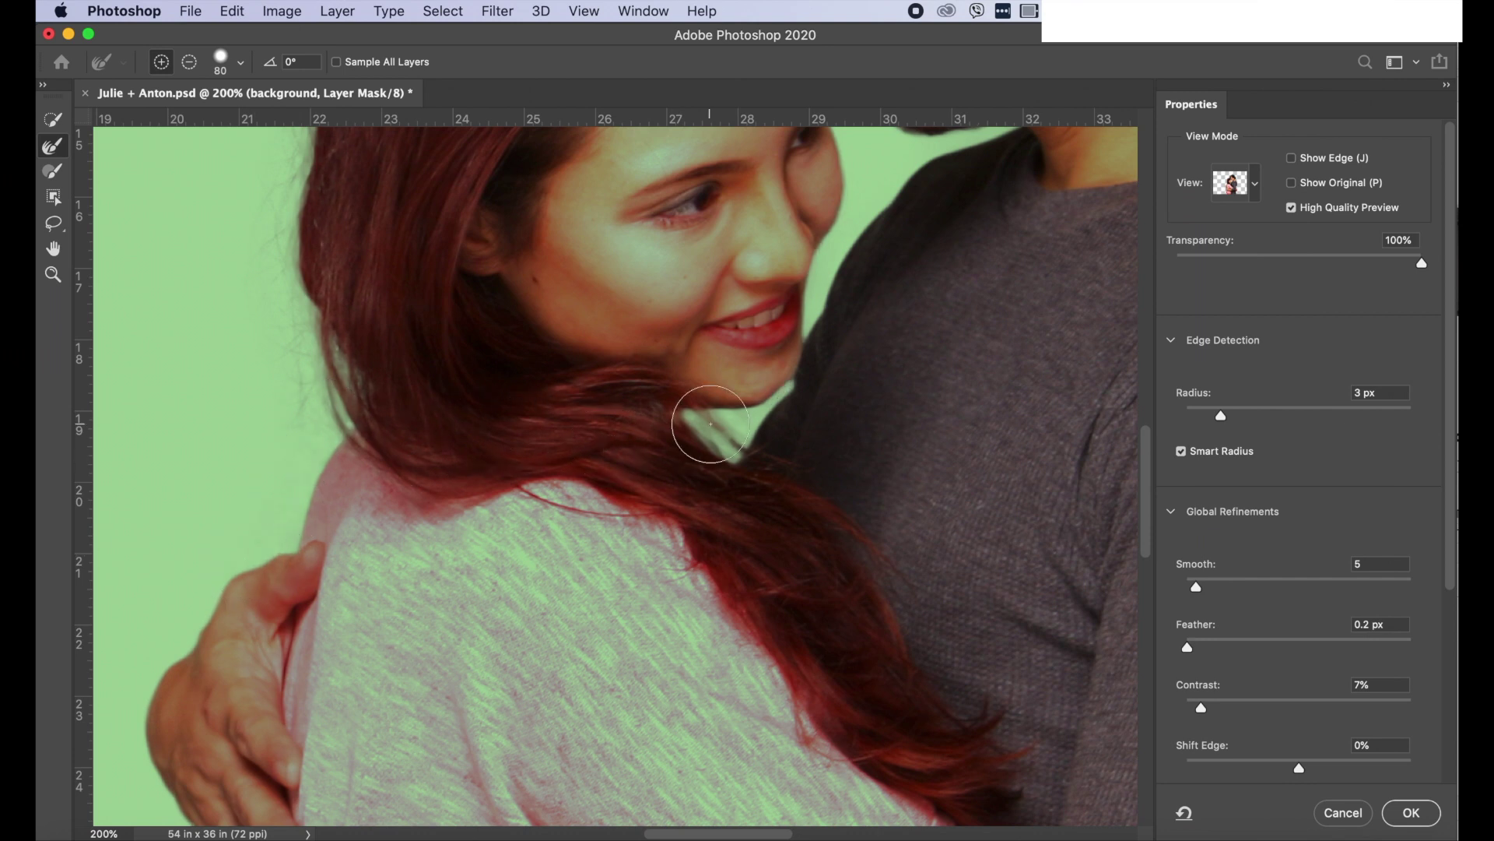
pyautogui.moveTo(710, 424)
pyautogui.mouseDown()
pyautogui.moveTo(700, 441)
pyautogui.moveTo(773, 444)
pyautogui.mouseUp()
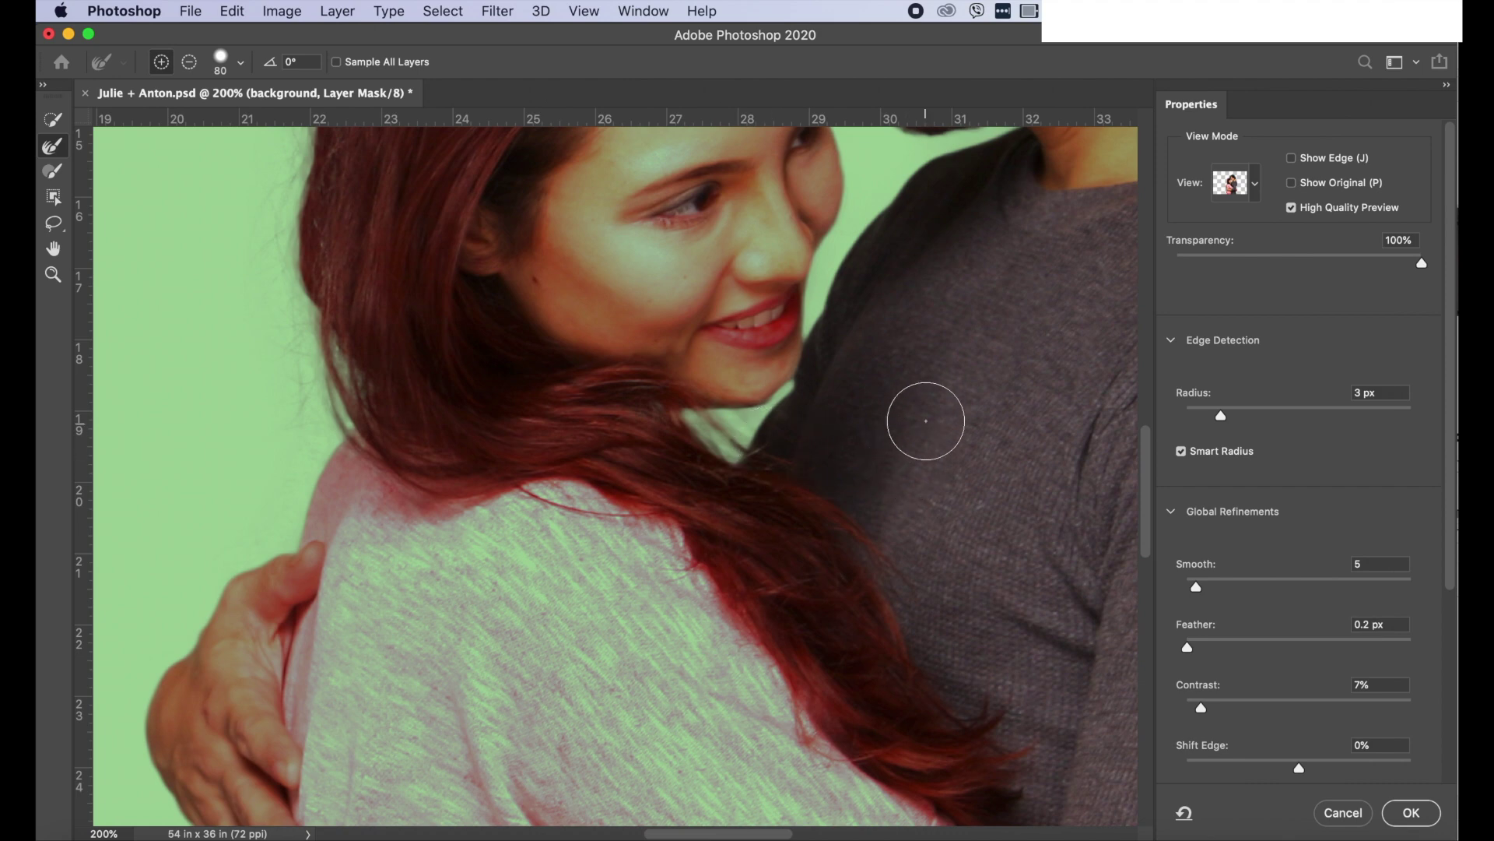
# - Refine the mask edge around the back and top of the man's hair
pyautogui.hscroll(10, 931, 437)
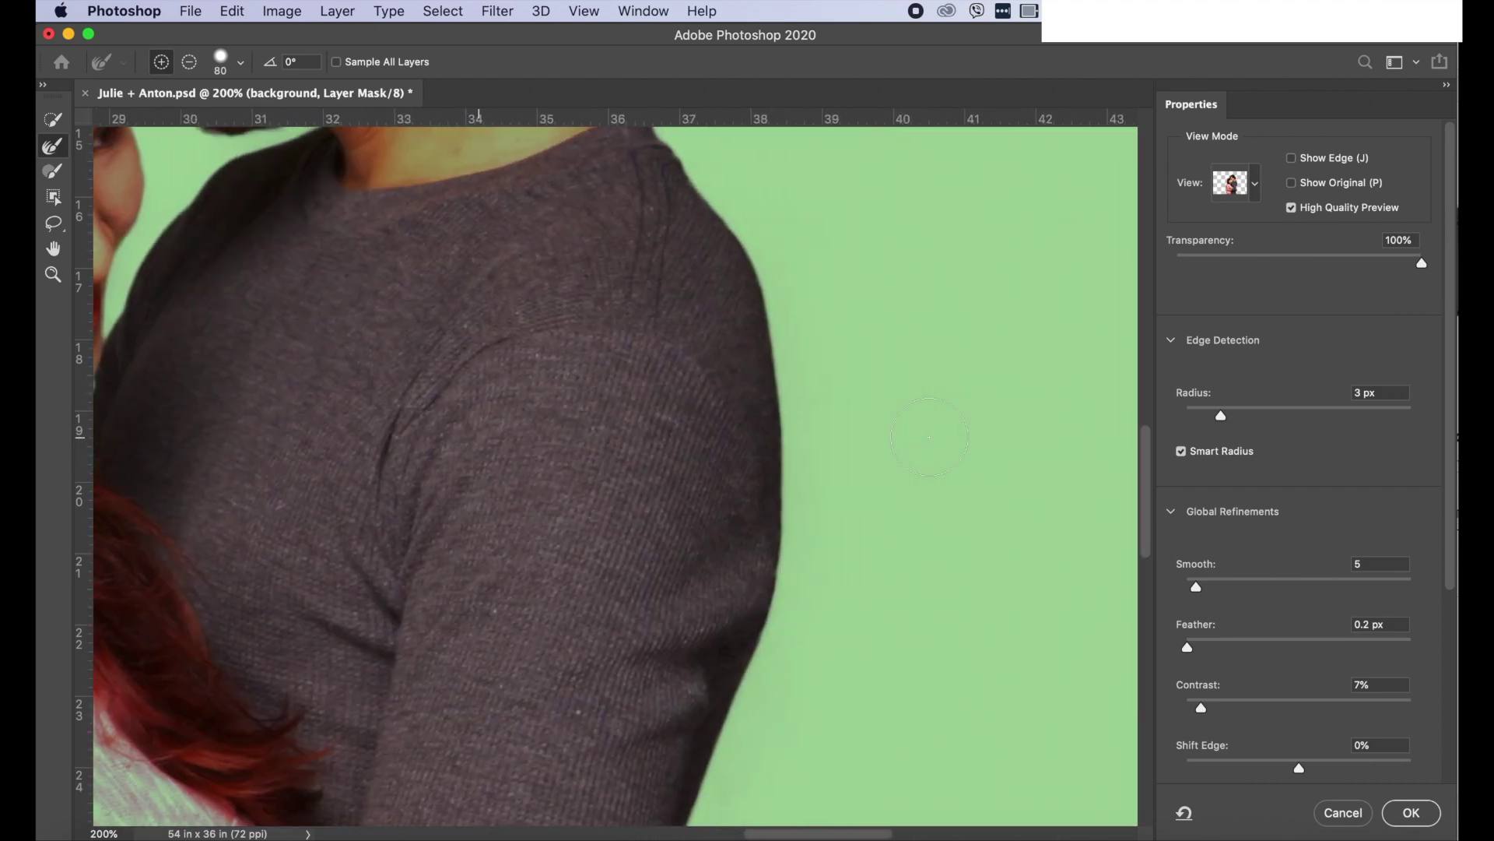
pyautogui.scroll(7, 927, 437)
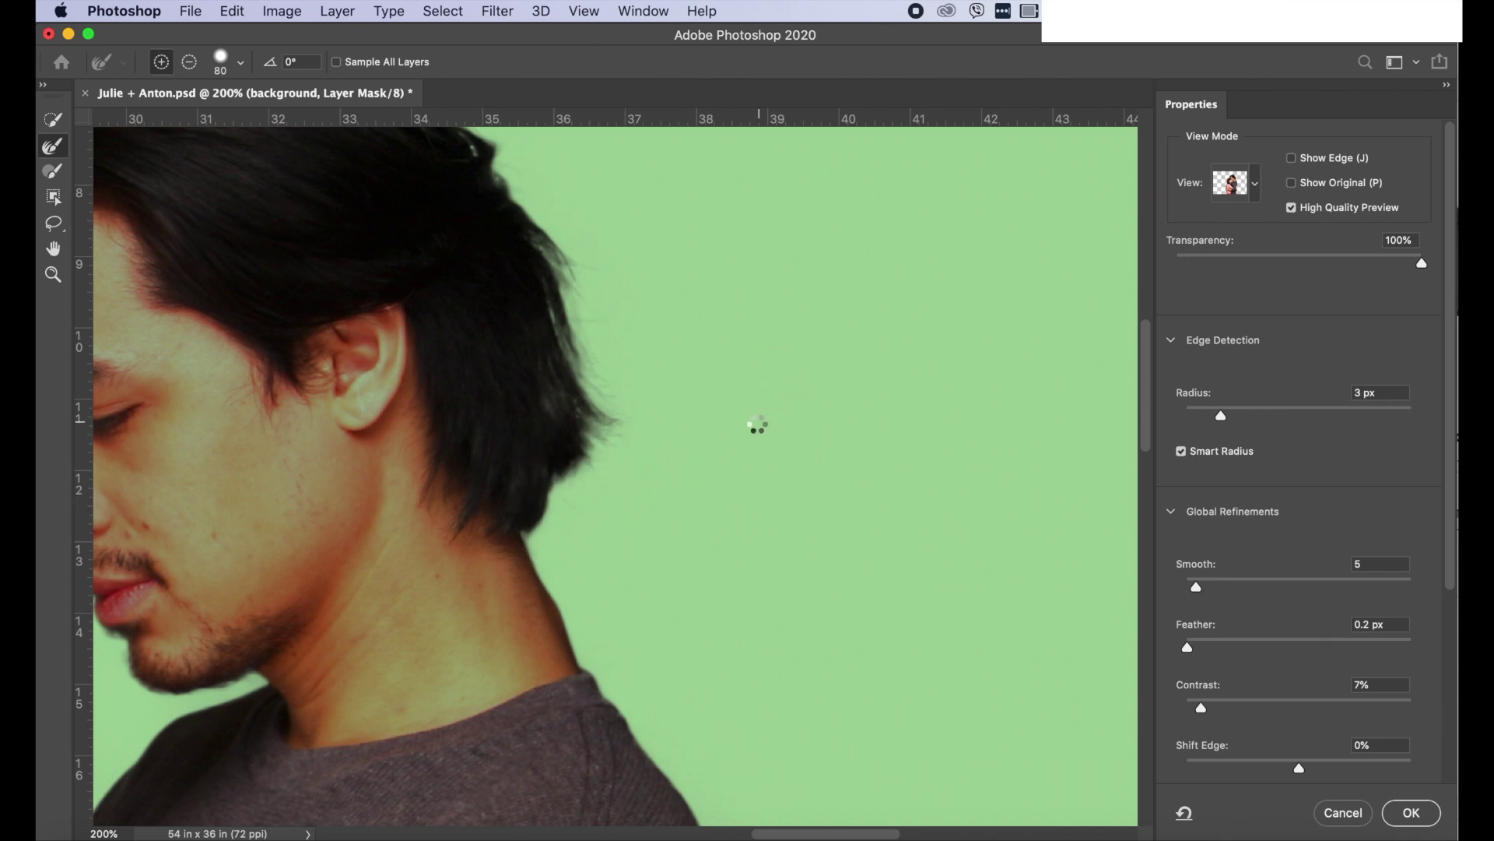
pyautogui.scroll(6, 692, 469)
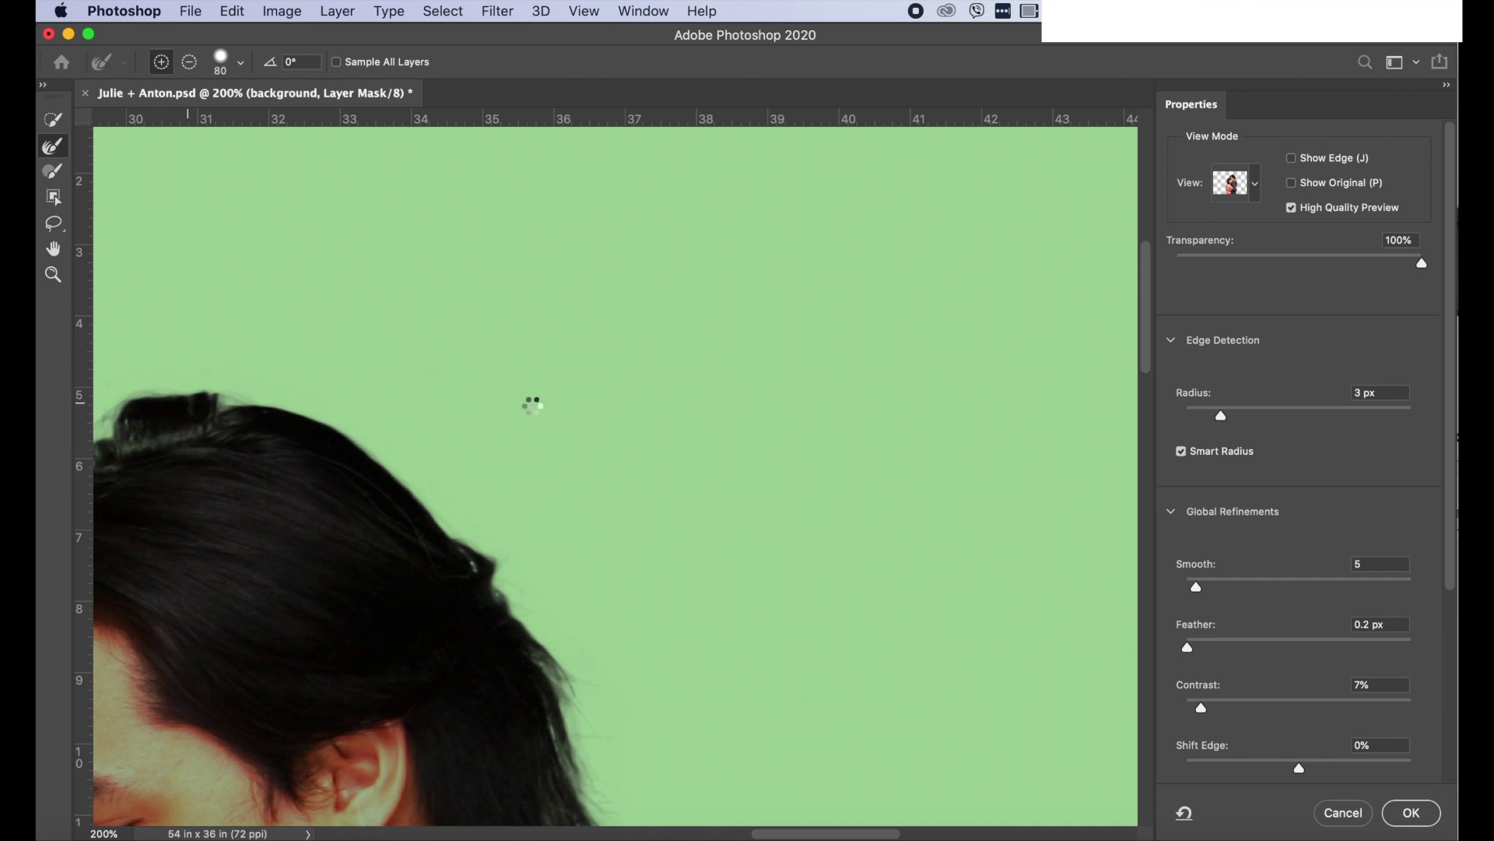
pyautogui.hscroll(-10, 794, 466)
pyautogui.scroll(-3, 794, 466)
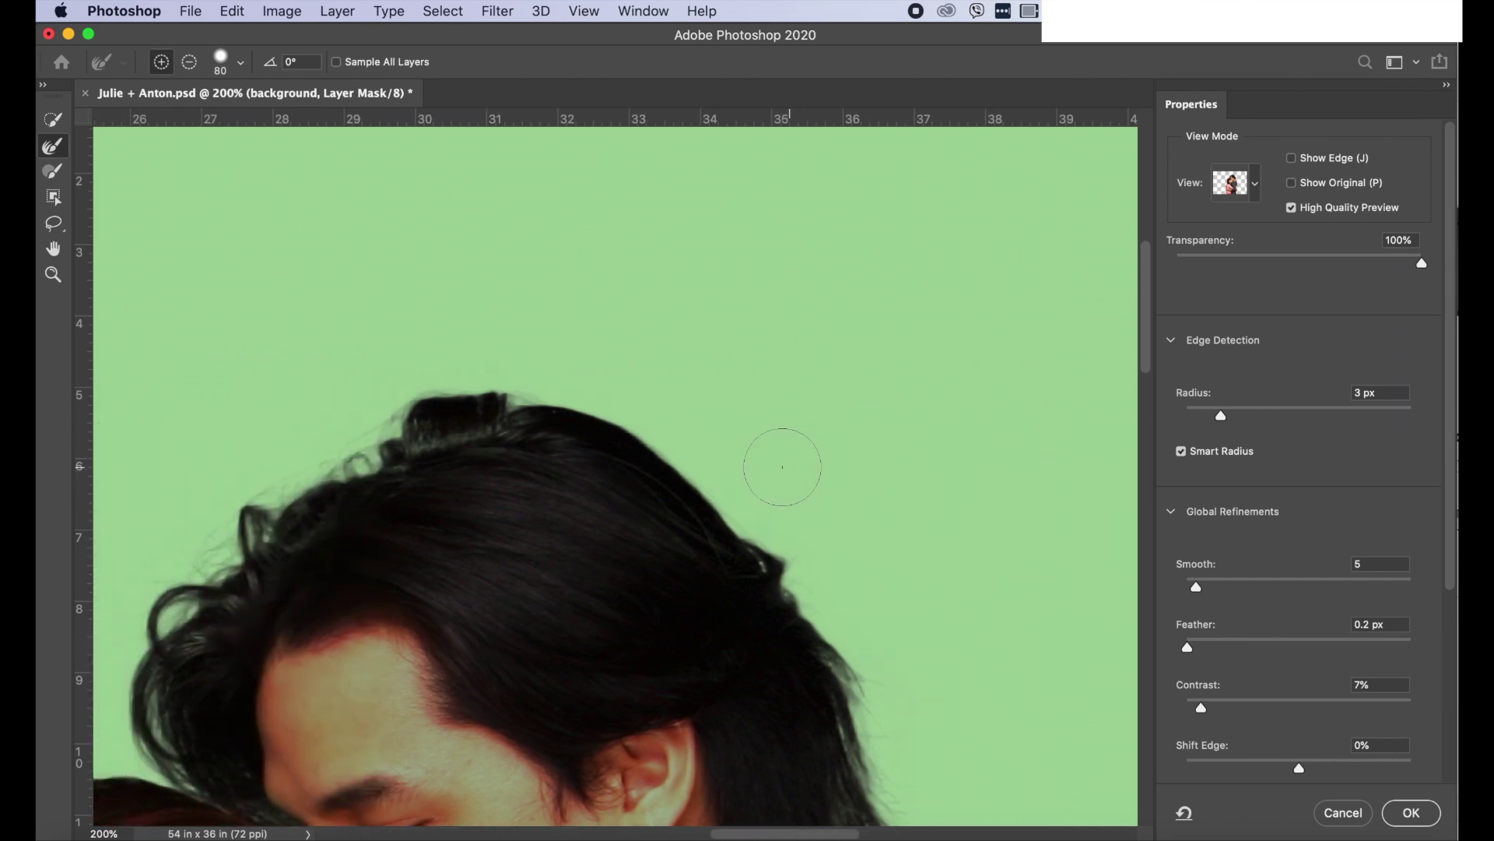
# - Check the refined cutout as a whole and output it as a new layer with a layer mask
pyautogui.scroll(-20, 772, 458)
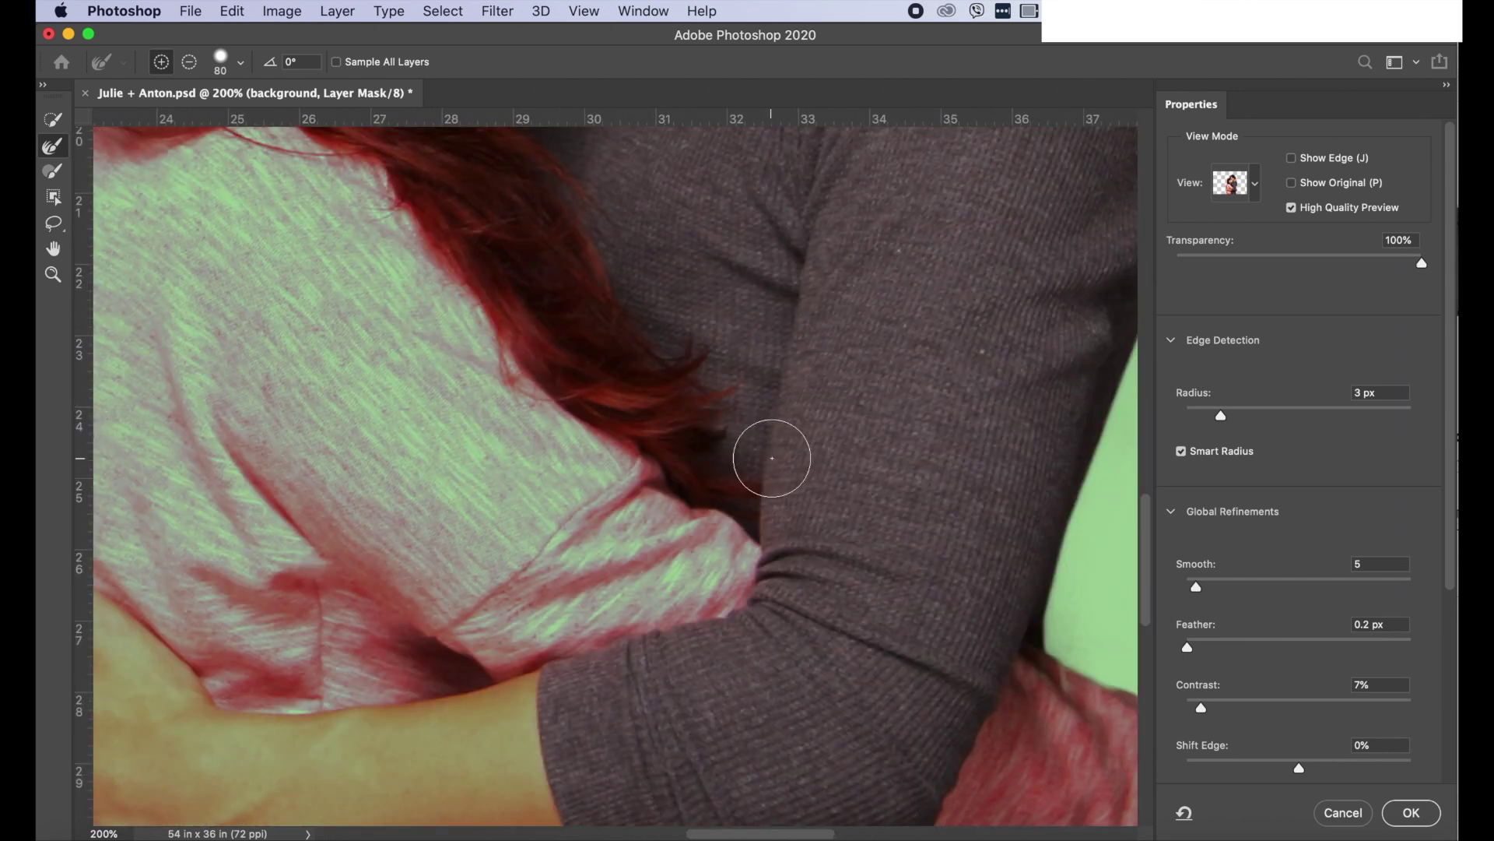
pyautogui.scroll(10, 772, 458)
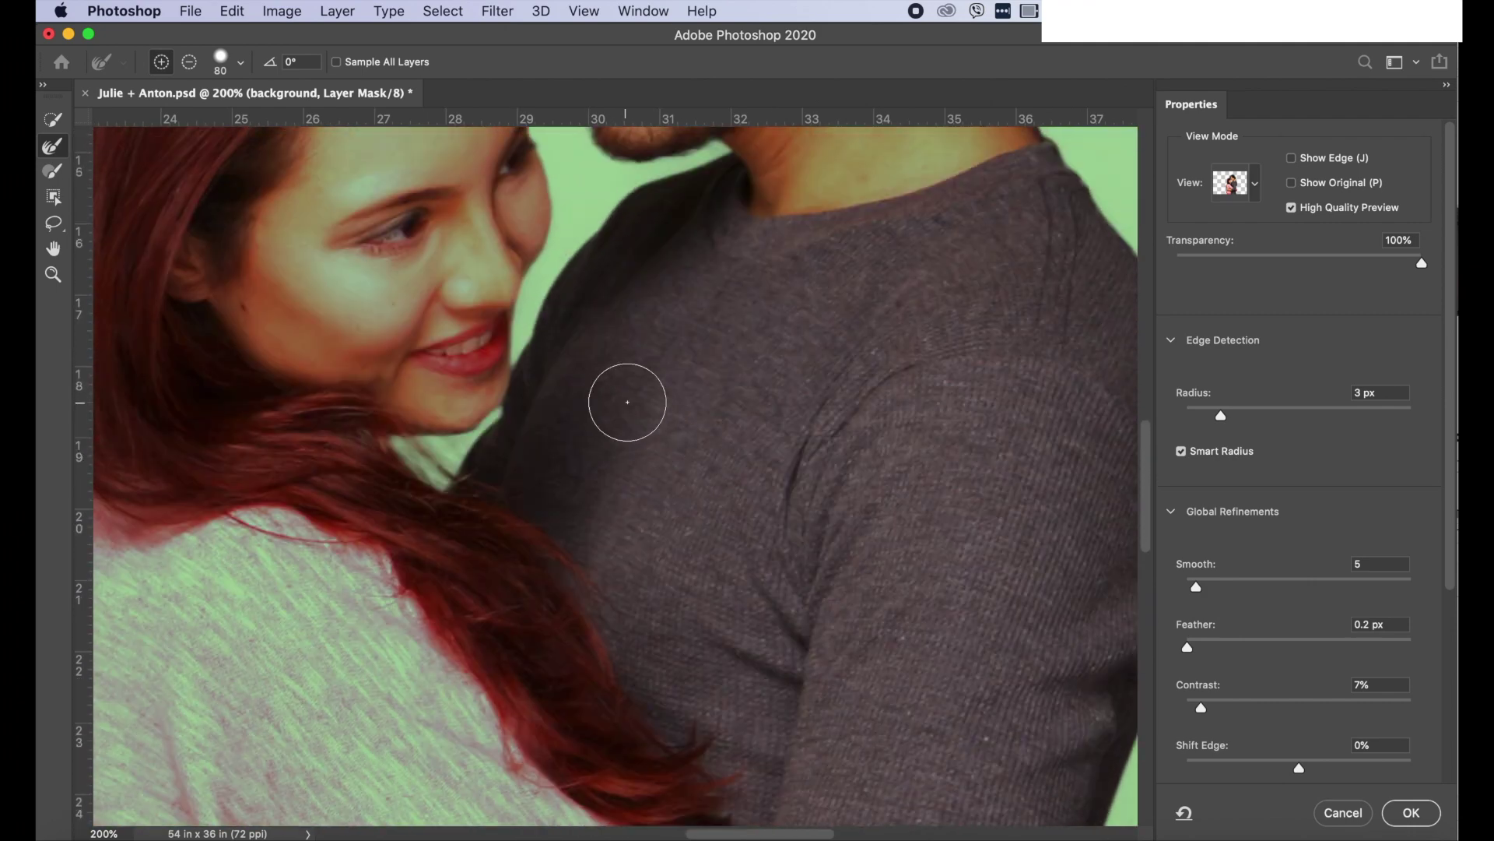
pyautogui.press('super+0')
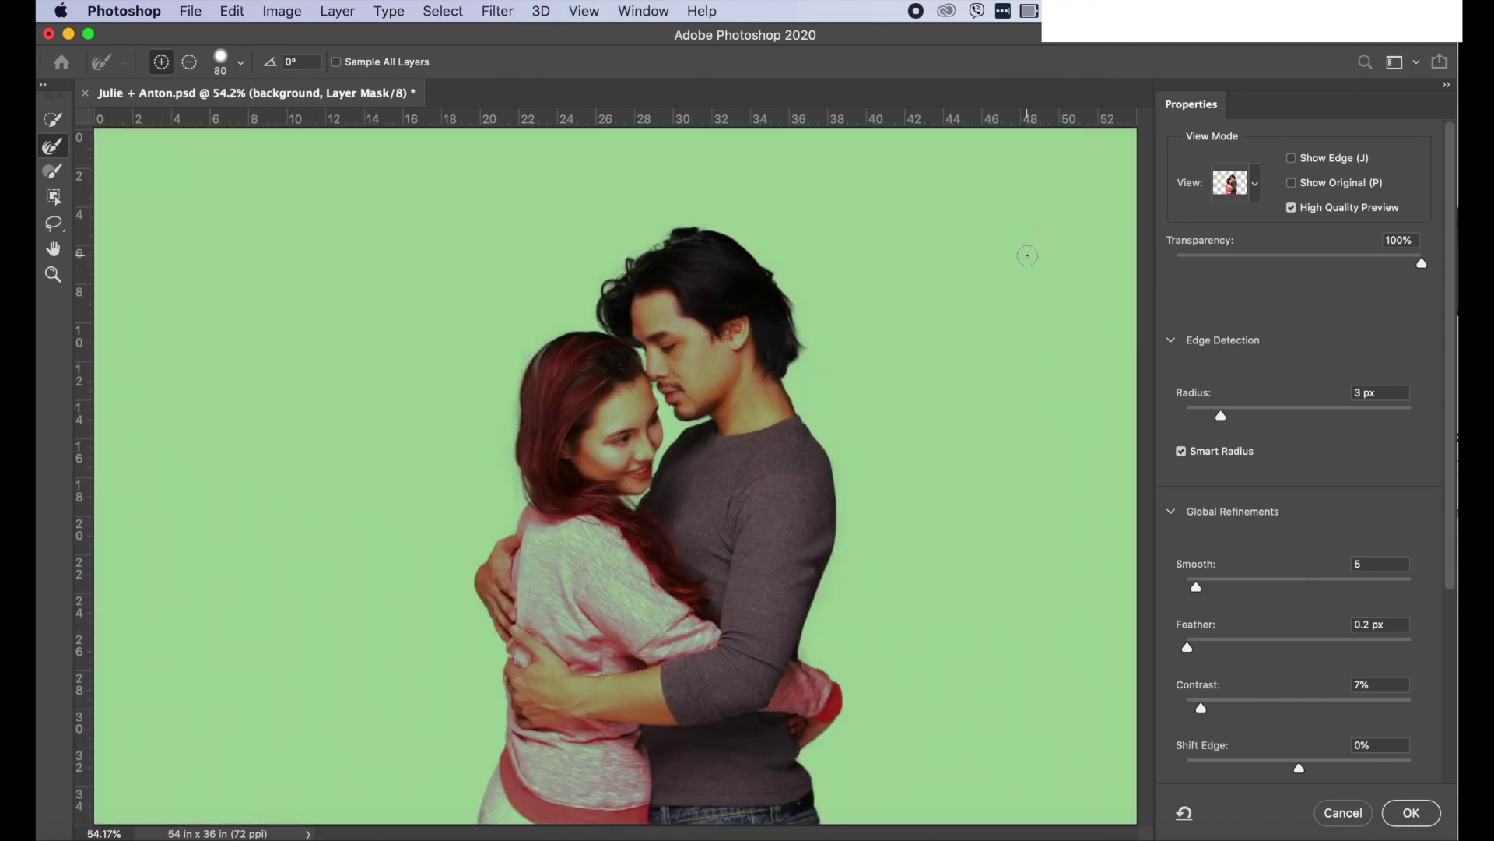
pyautogui.click(1415, 811)
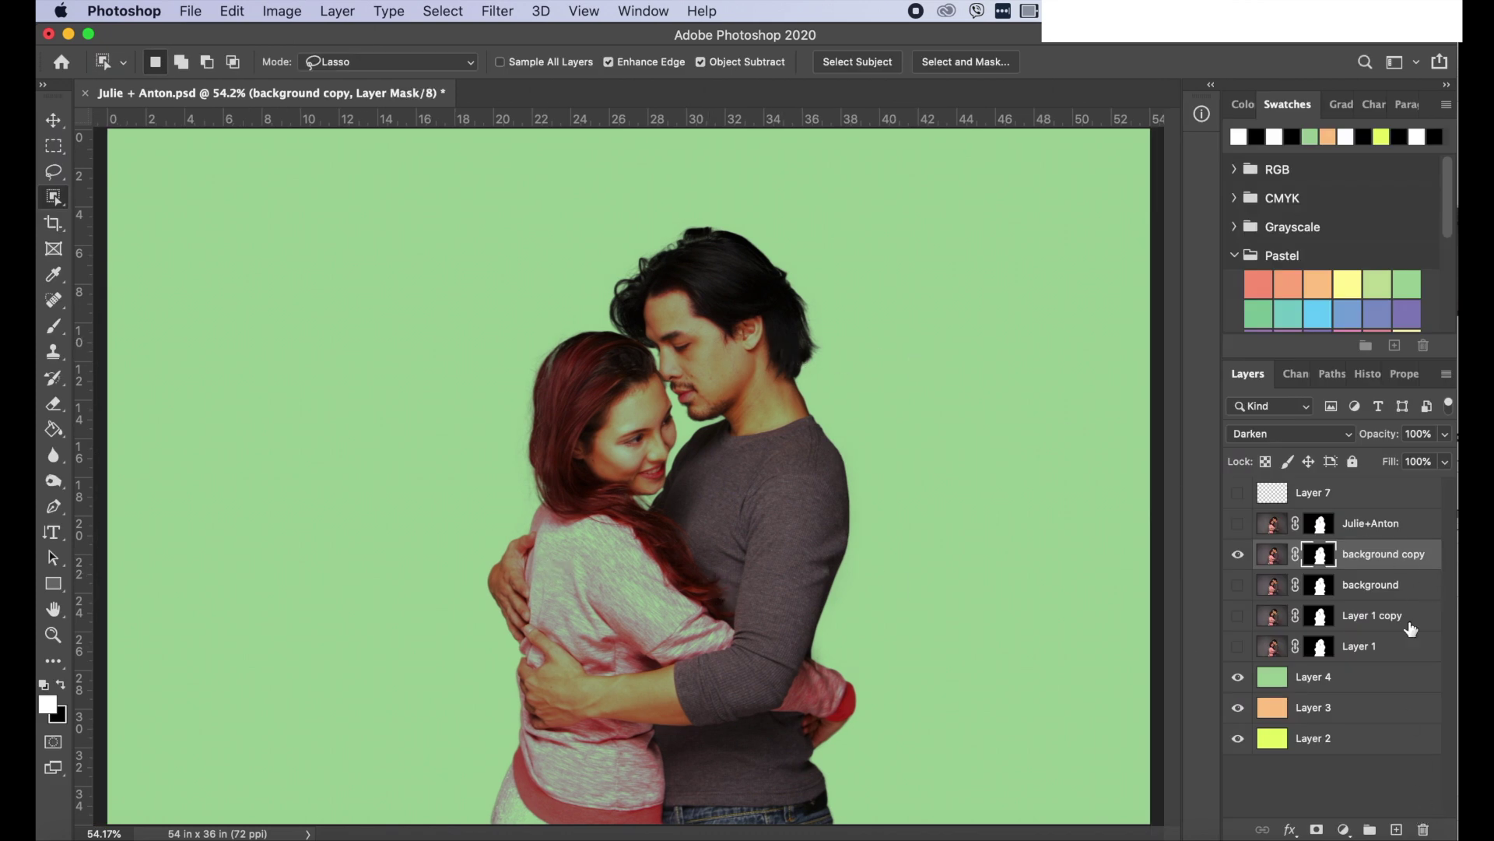
# - Show the renamed couple layer above the Darken layers and target its layer mask with the Brush tool
pyautogui.click(1238, 524)
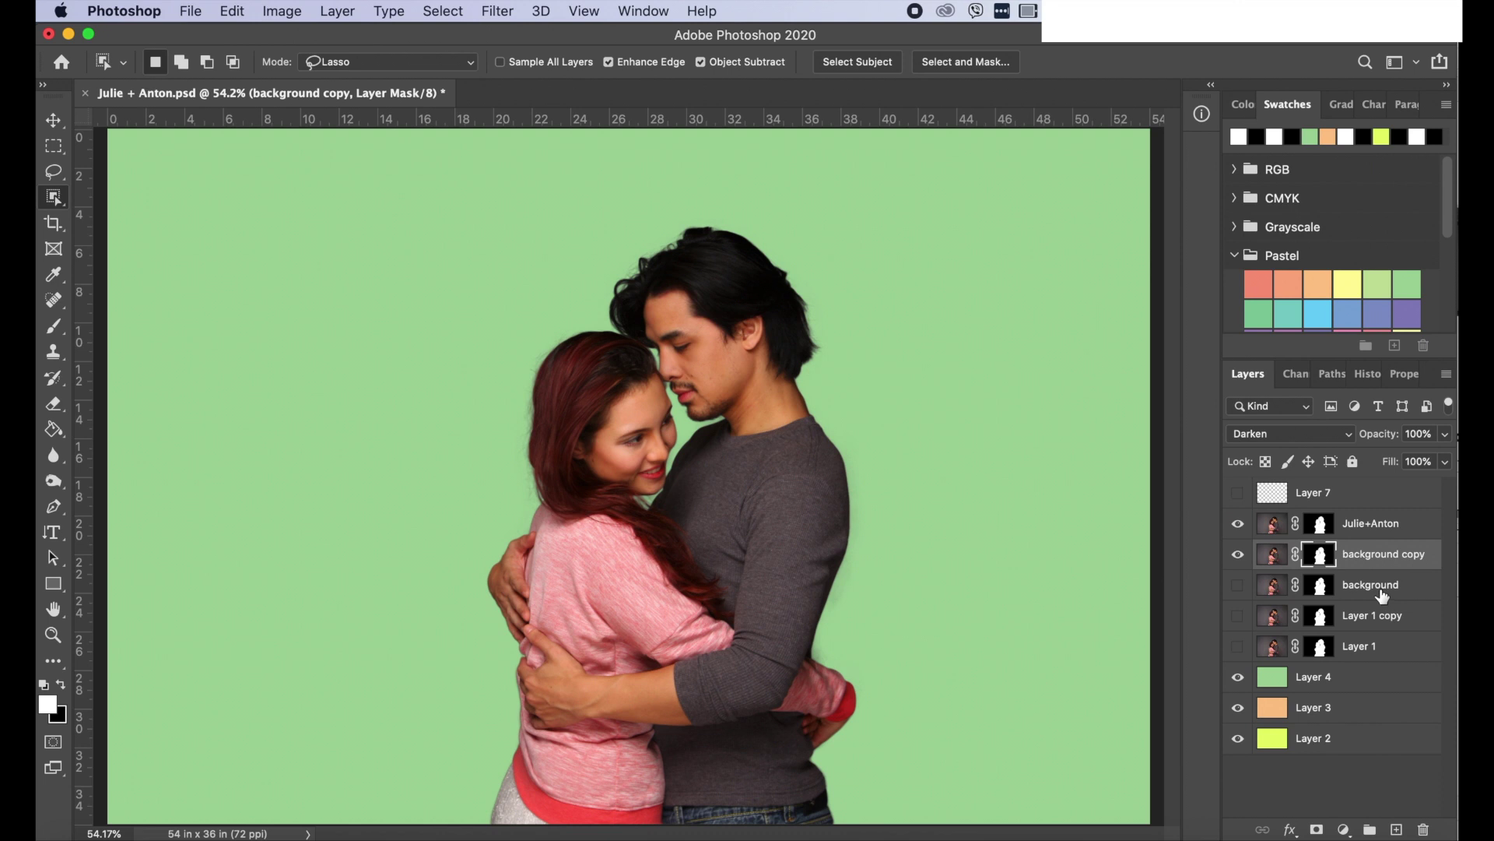
pyautogui.click(1327, 525)
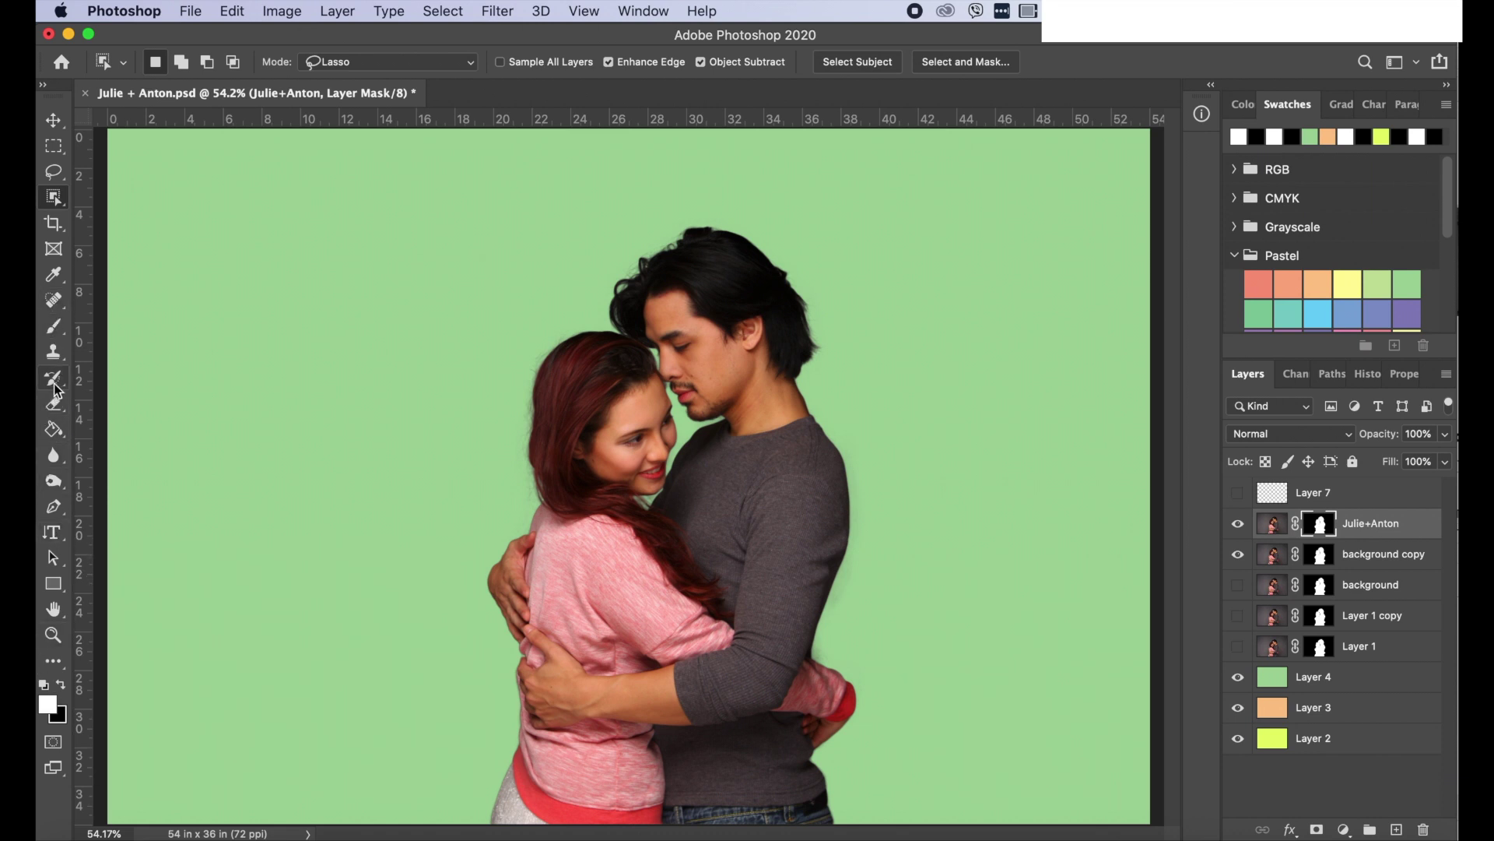
pyautogui.click(54, 326)
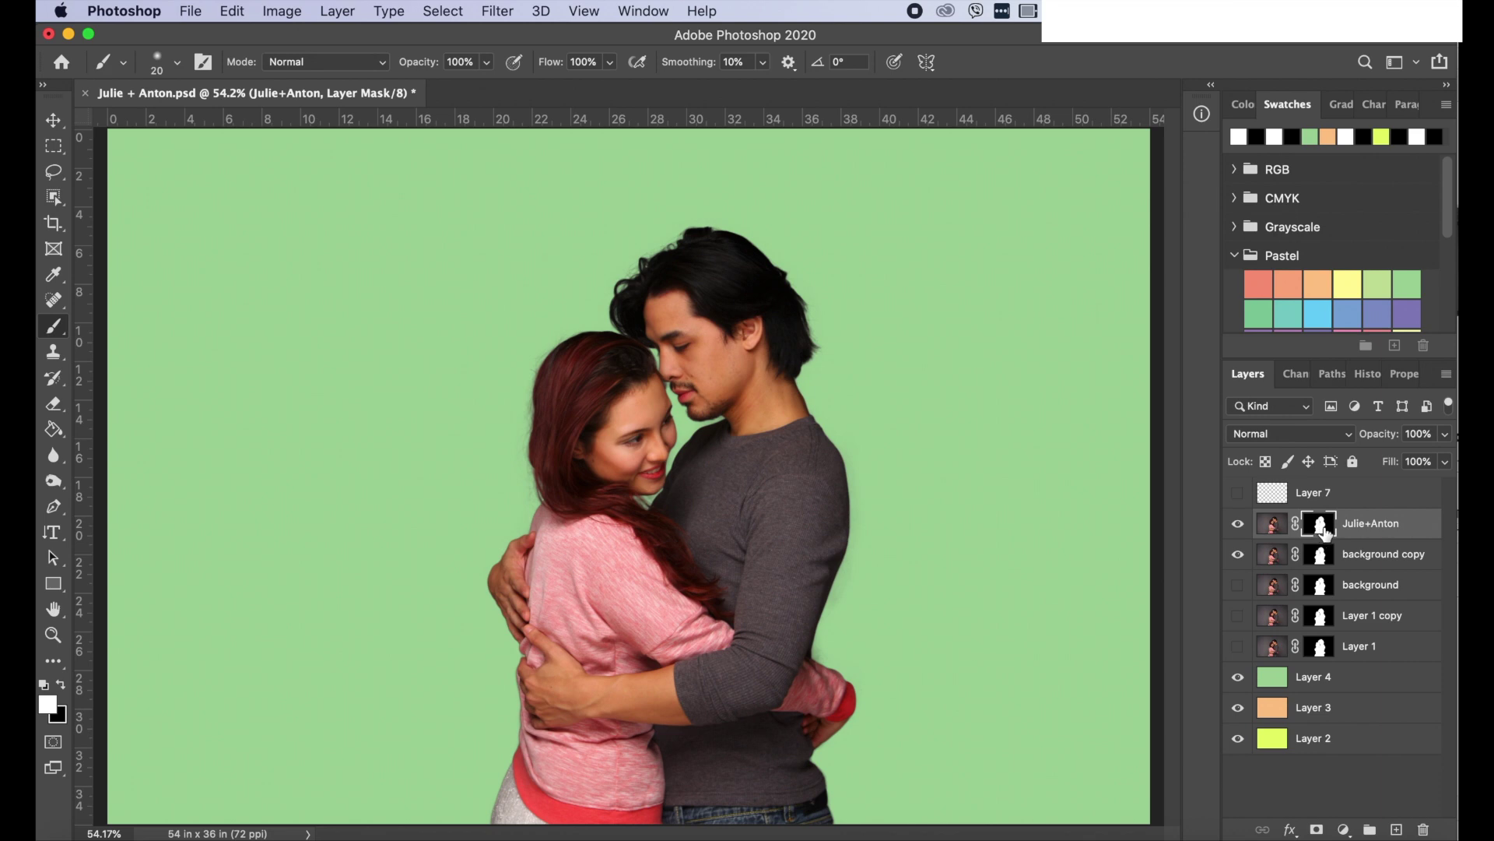
# - Set black as the foreground colour and the brush size to 35 px, and paint the couple layer's mask along the man's curls
pyautogui.press('super+plus')
pyautogui.press('super+plus')
pyautogui.press('super+plus')
pyautogui.press('super+plus')
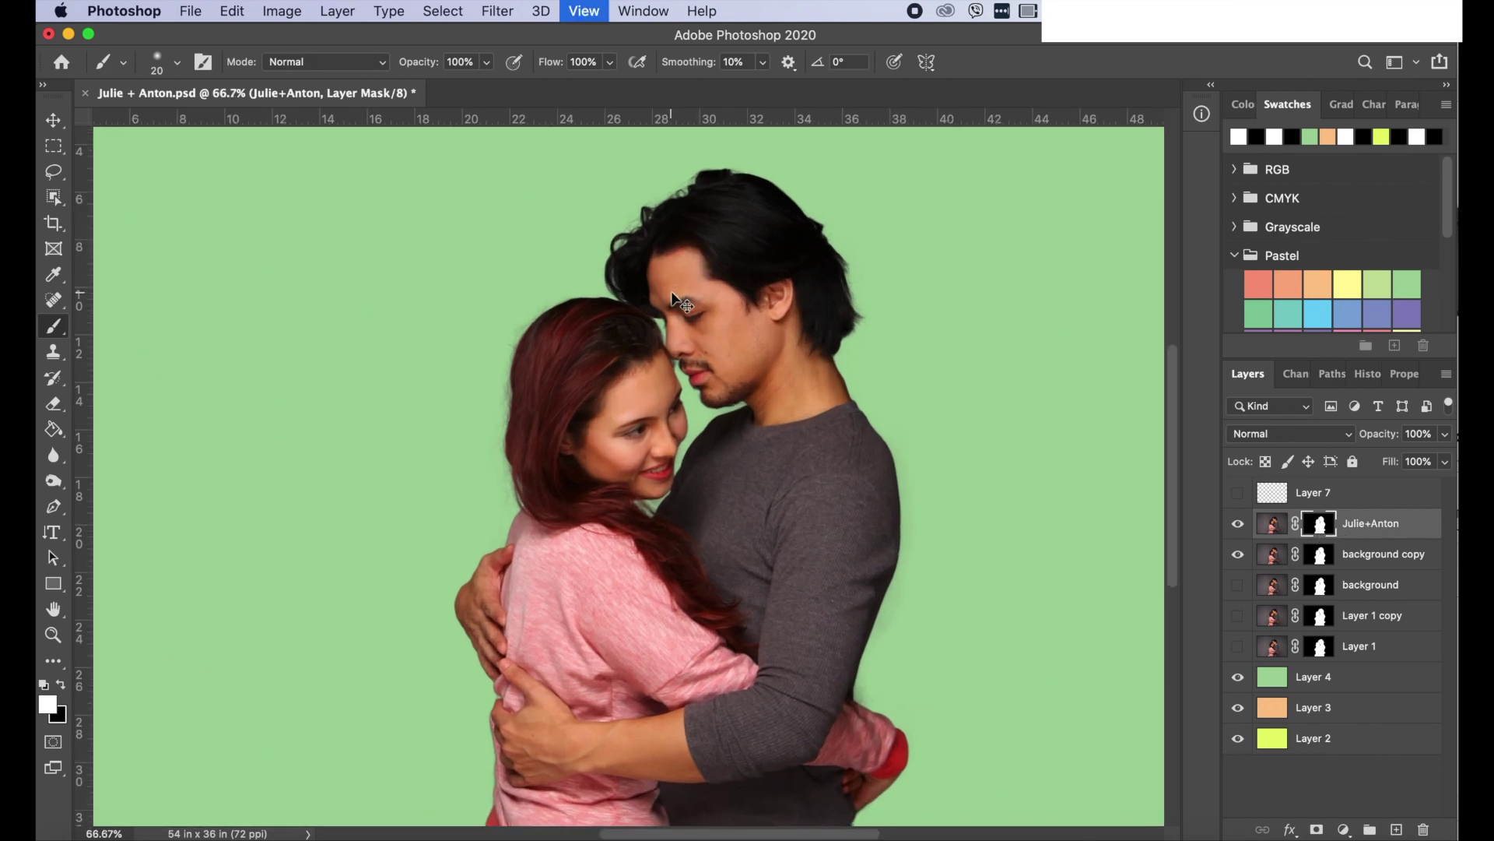
pyautogui.scroll(15, 669, 292)
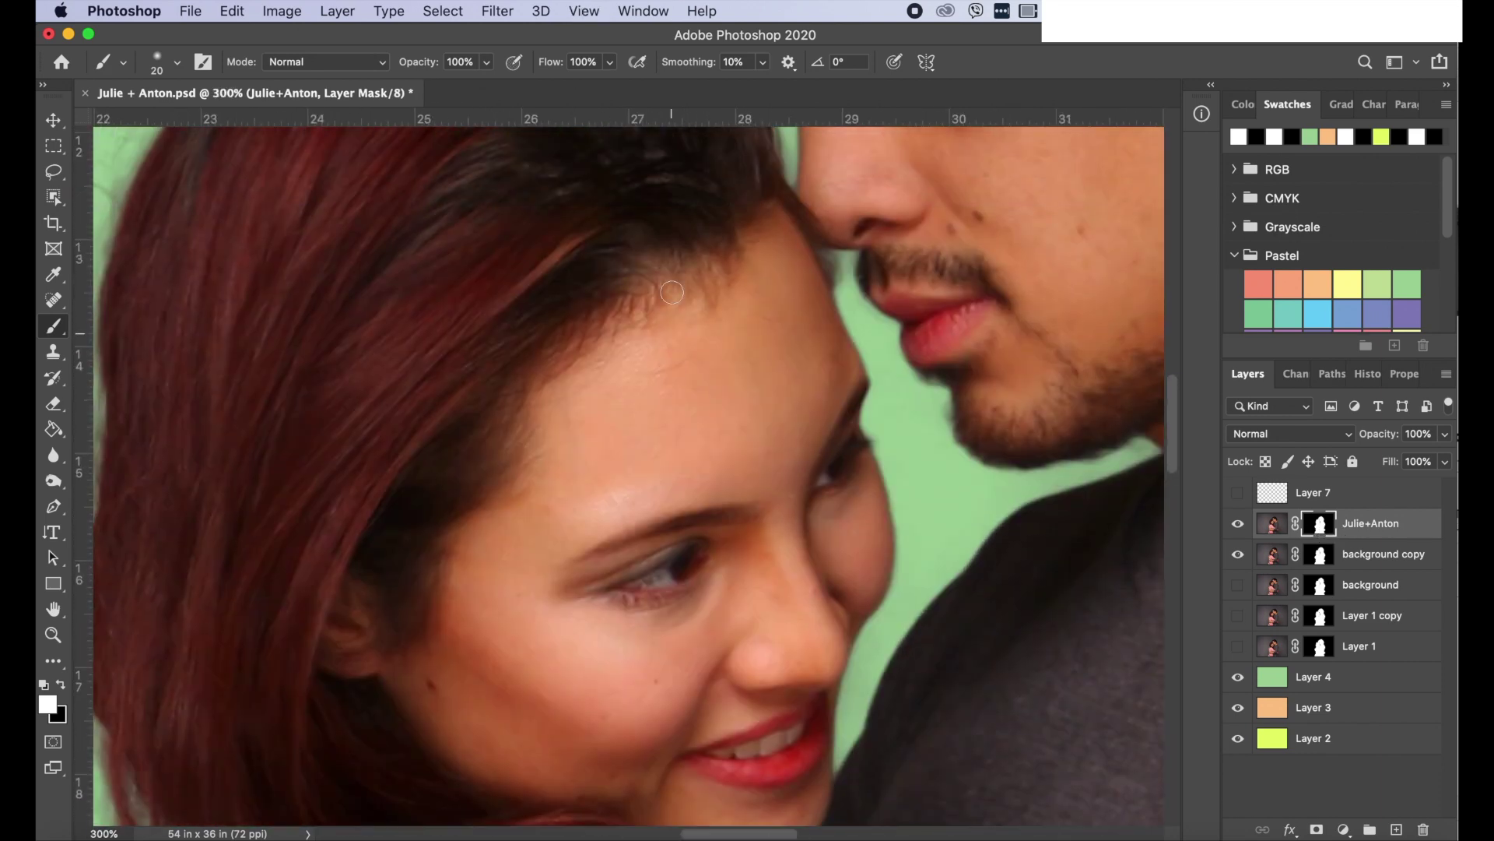
pyautogui.click(62, 685)
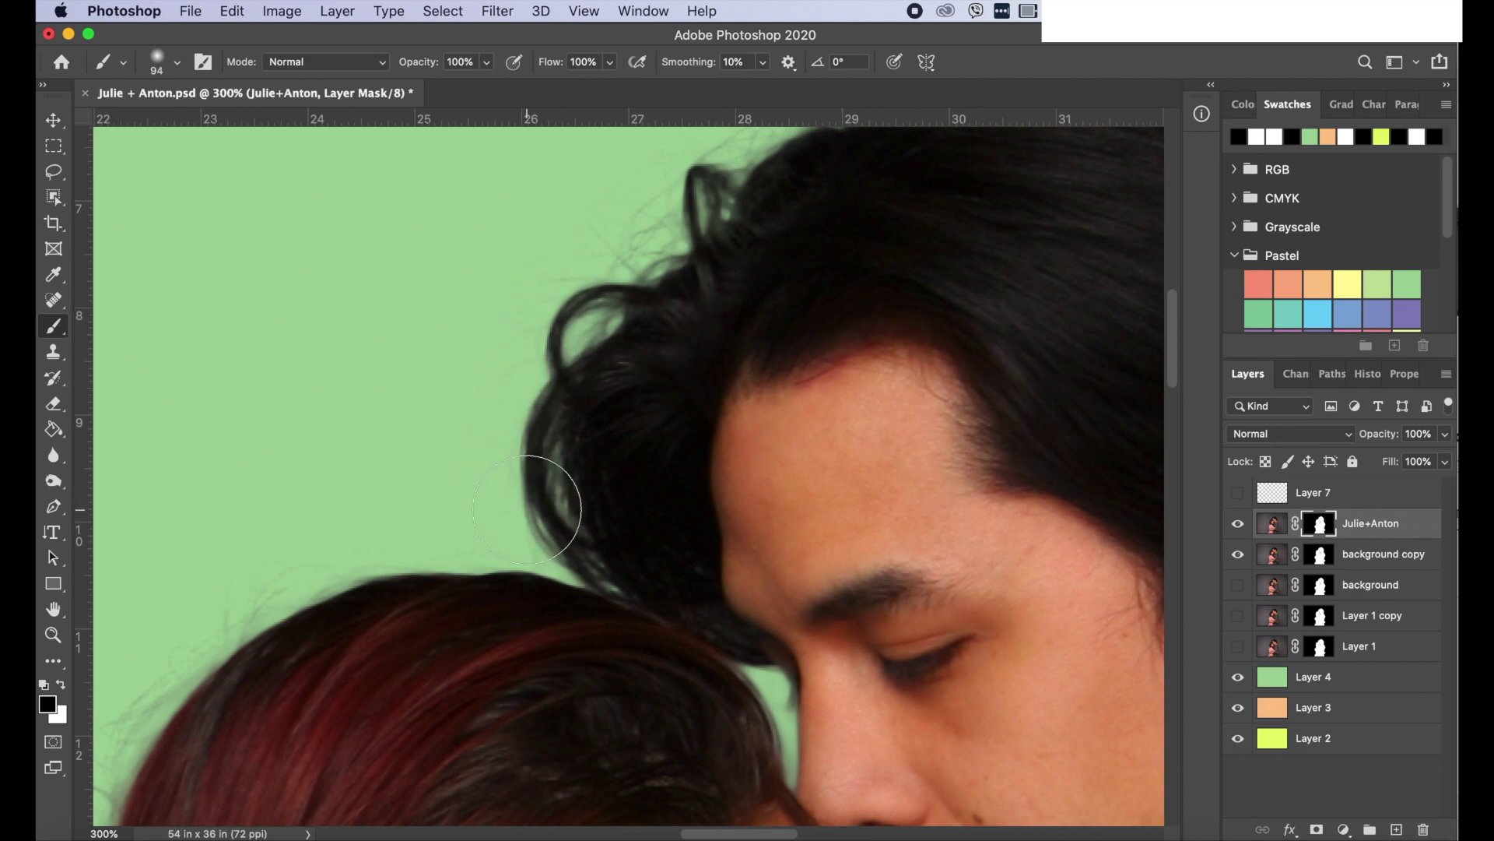
pyautogui.rightClick(550, 409)
pyautogui.click(679, 447)
pyautogui.click(545, 491)
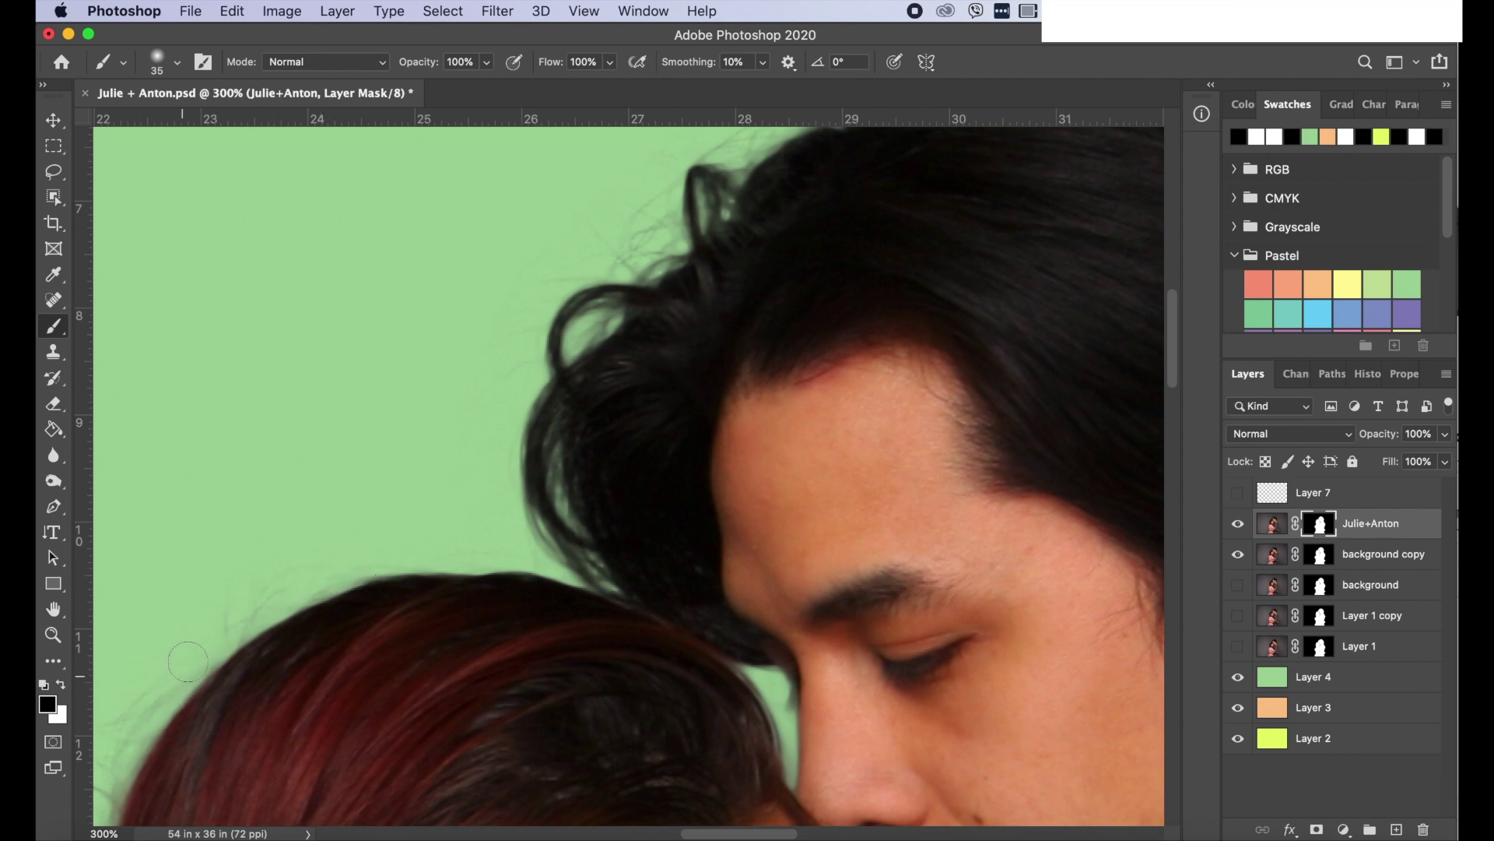
# - Paint black on the couple layer's mask along the upper outer edge of the woman's hair
pyautogui.hscroll(-5, 358, 580)
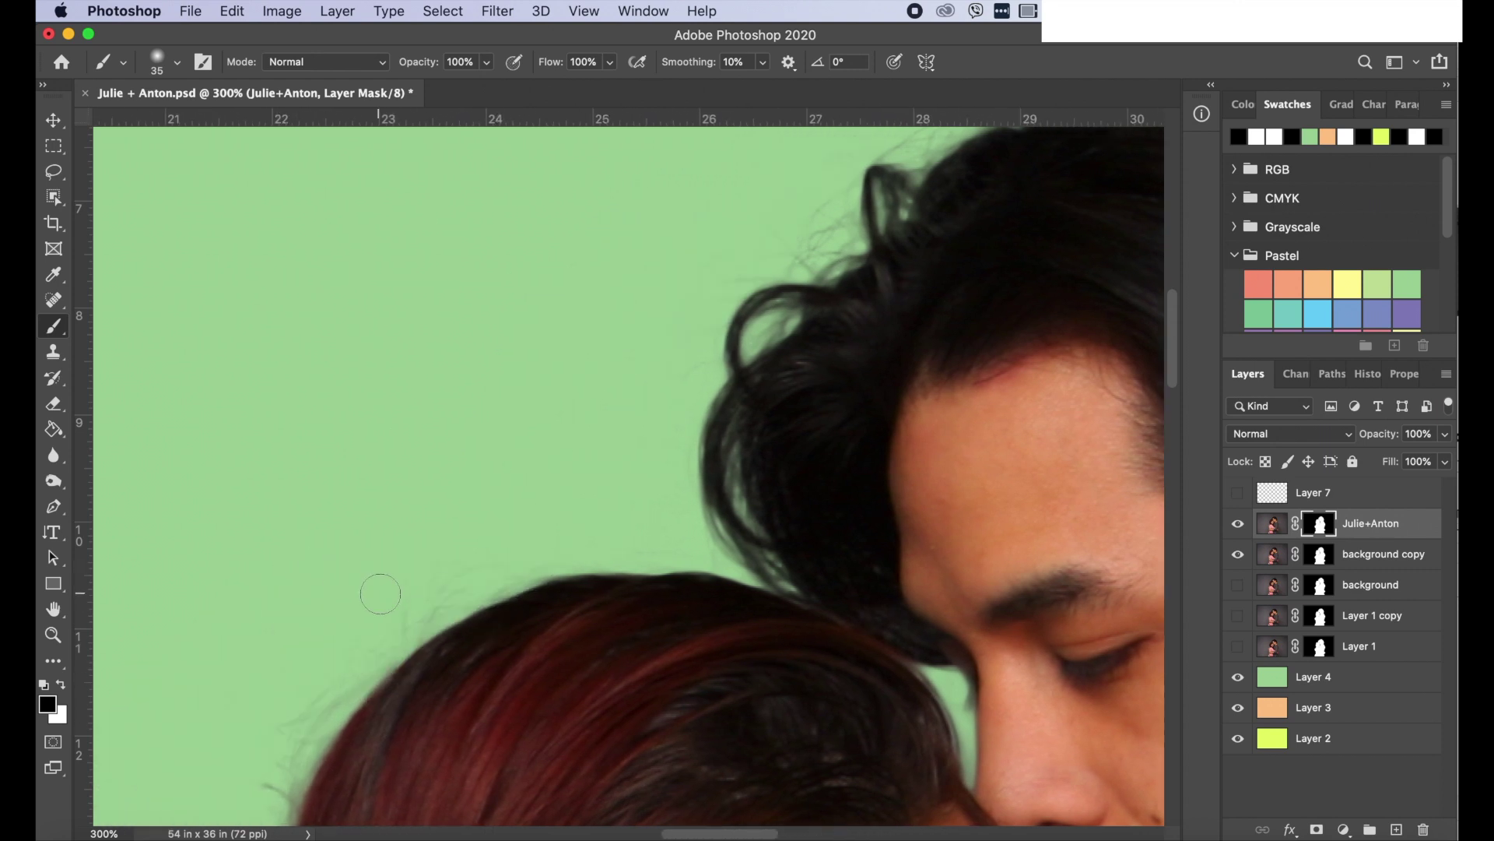
pyautogui.scroll(-6, 366, 584)
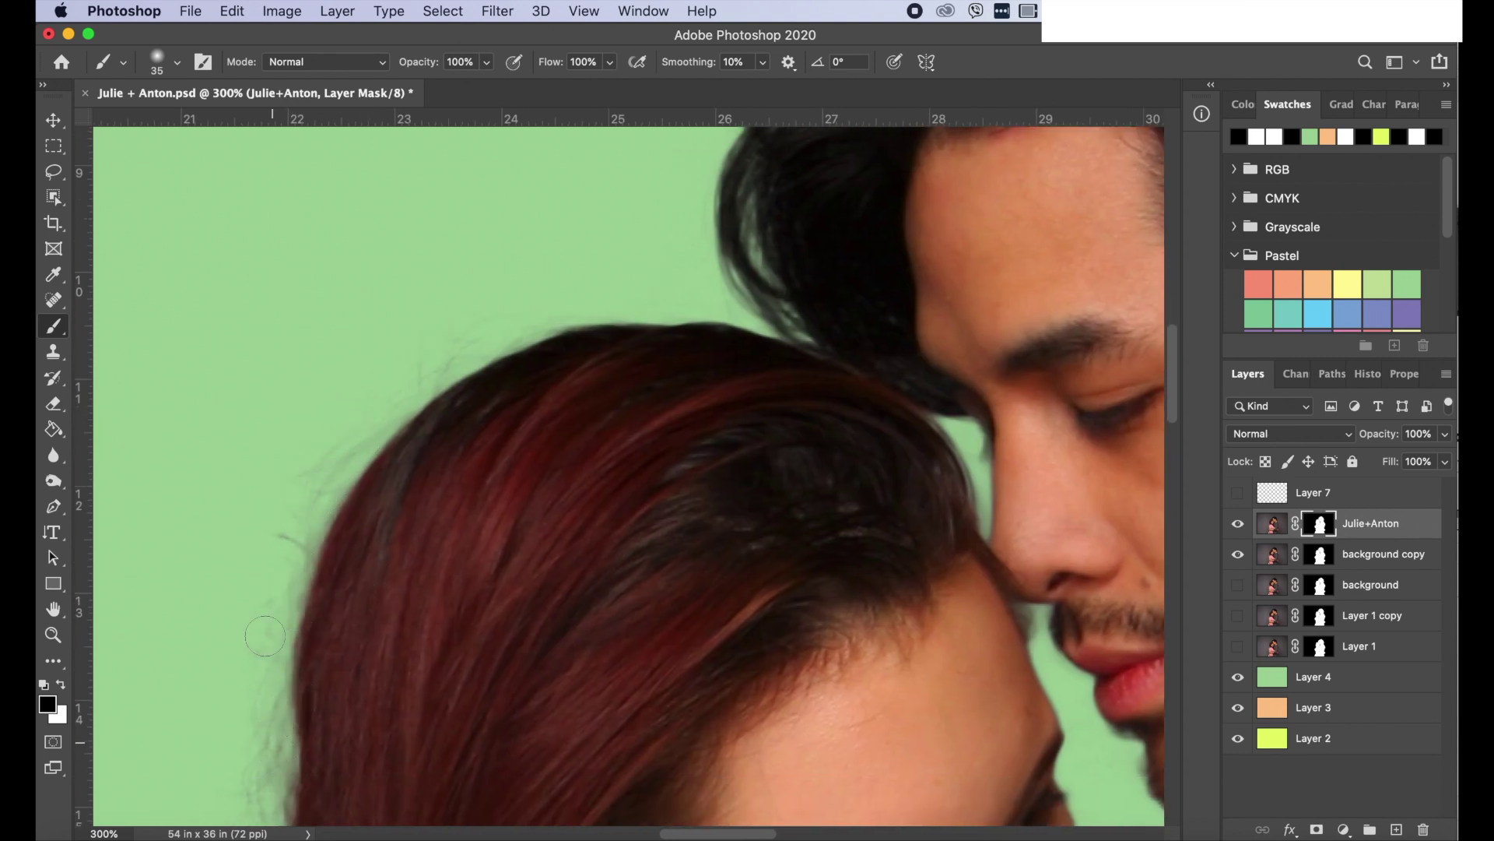
pyautogui.scroll(-5, 261, 663)
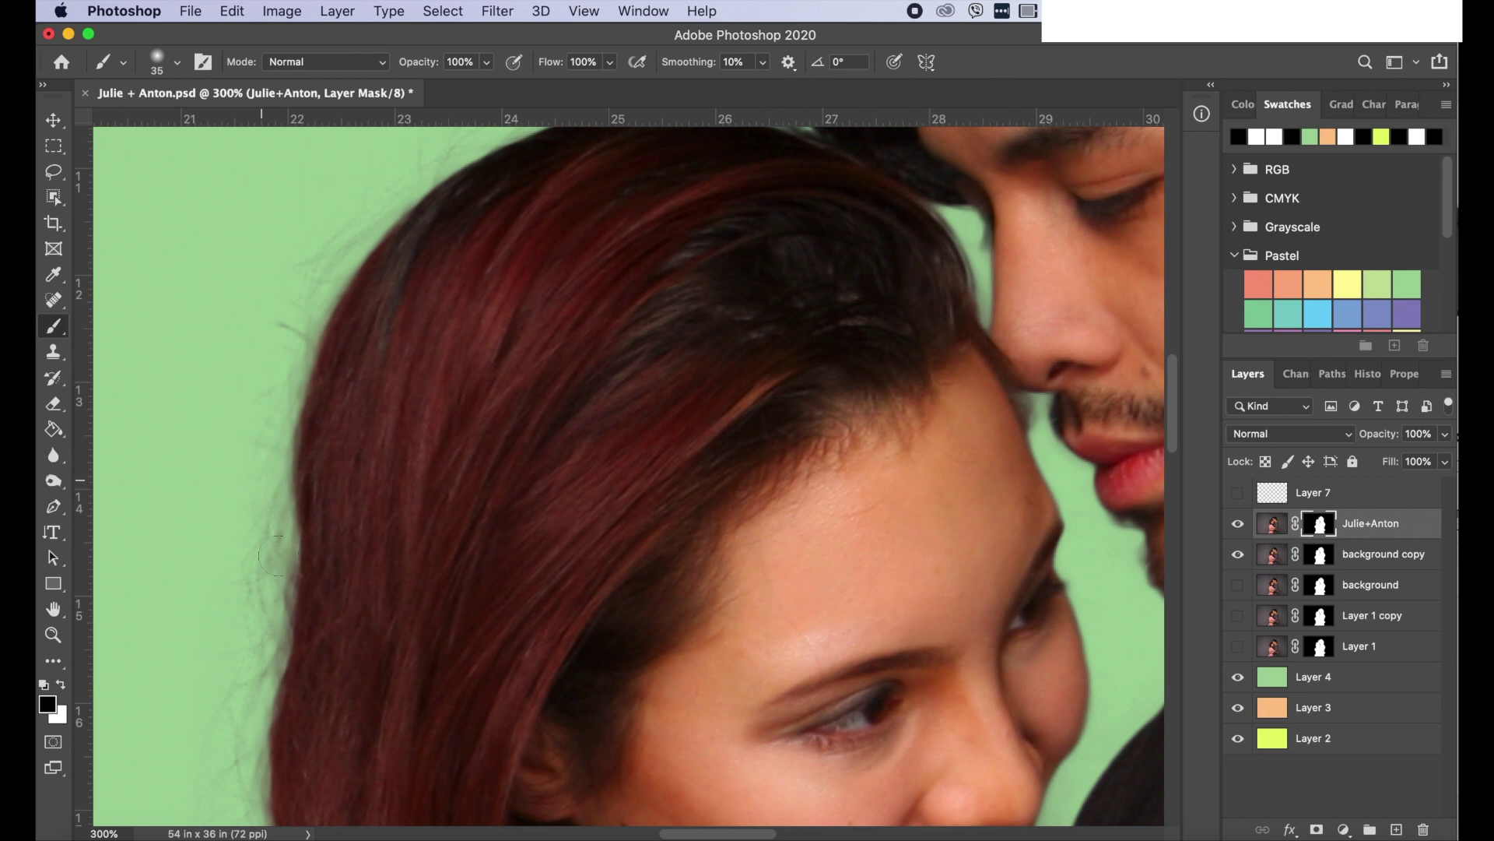
pyautogui.moveTo(278, 555); pyautogui.dragTo(281, 540)
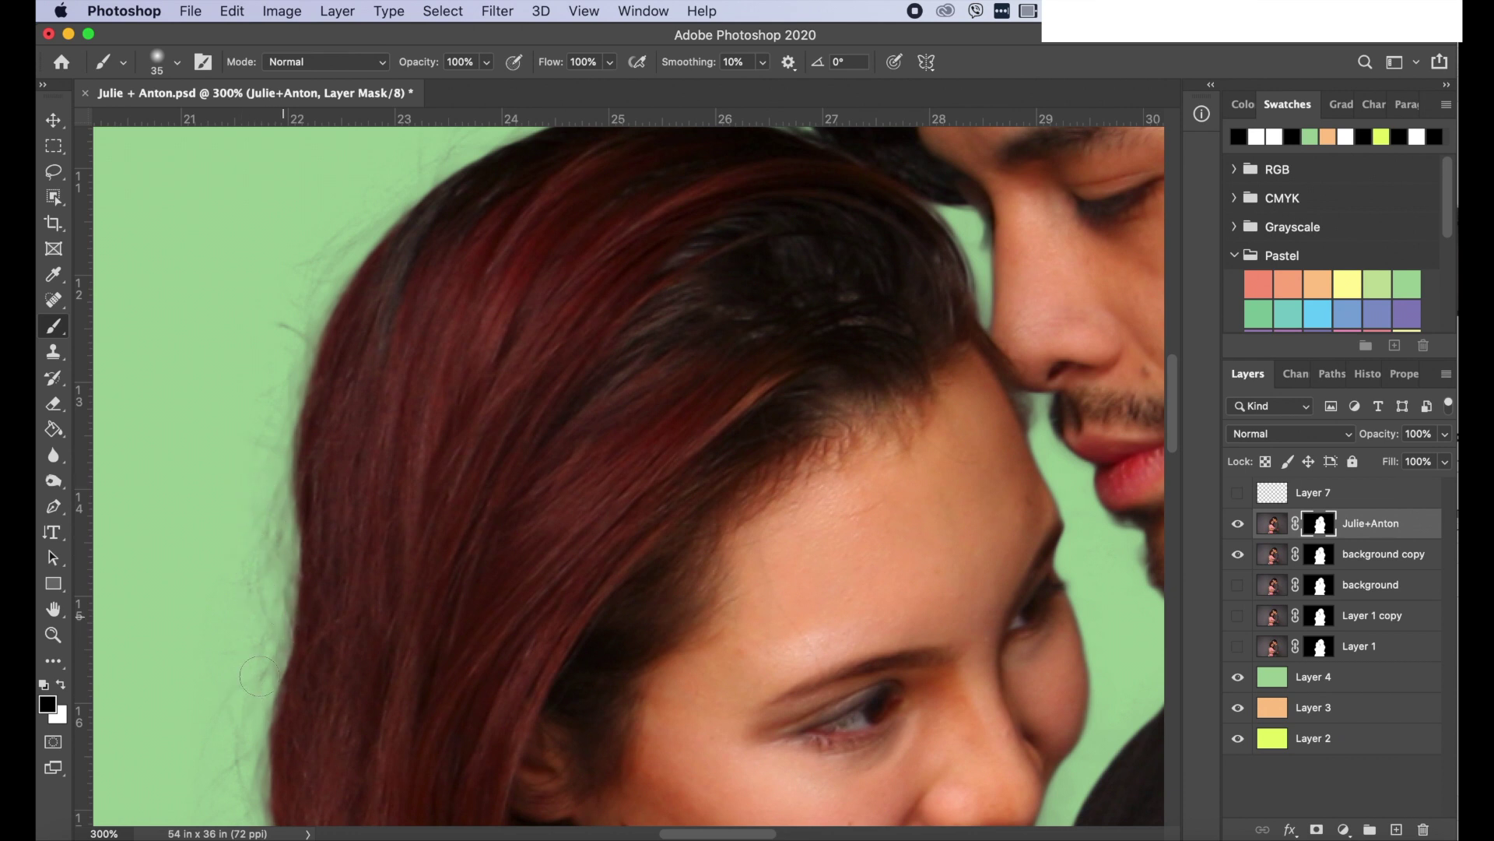
# - Paint black on the couple layer's mask along the woman's lower outer hair and in the gap under her chin
pyautogui.scroll(-10, 268, 234)
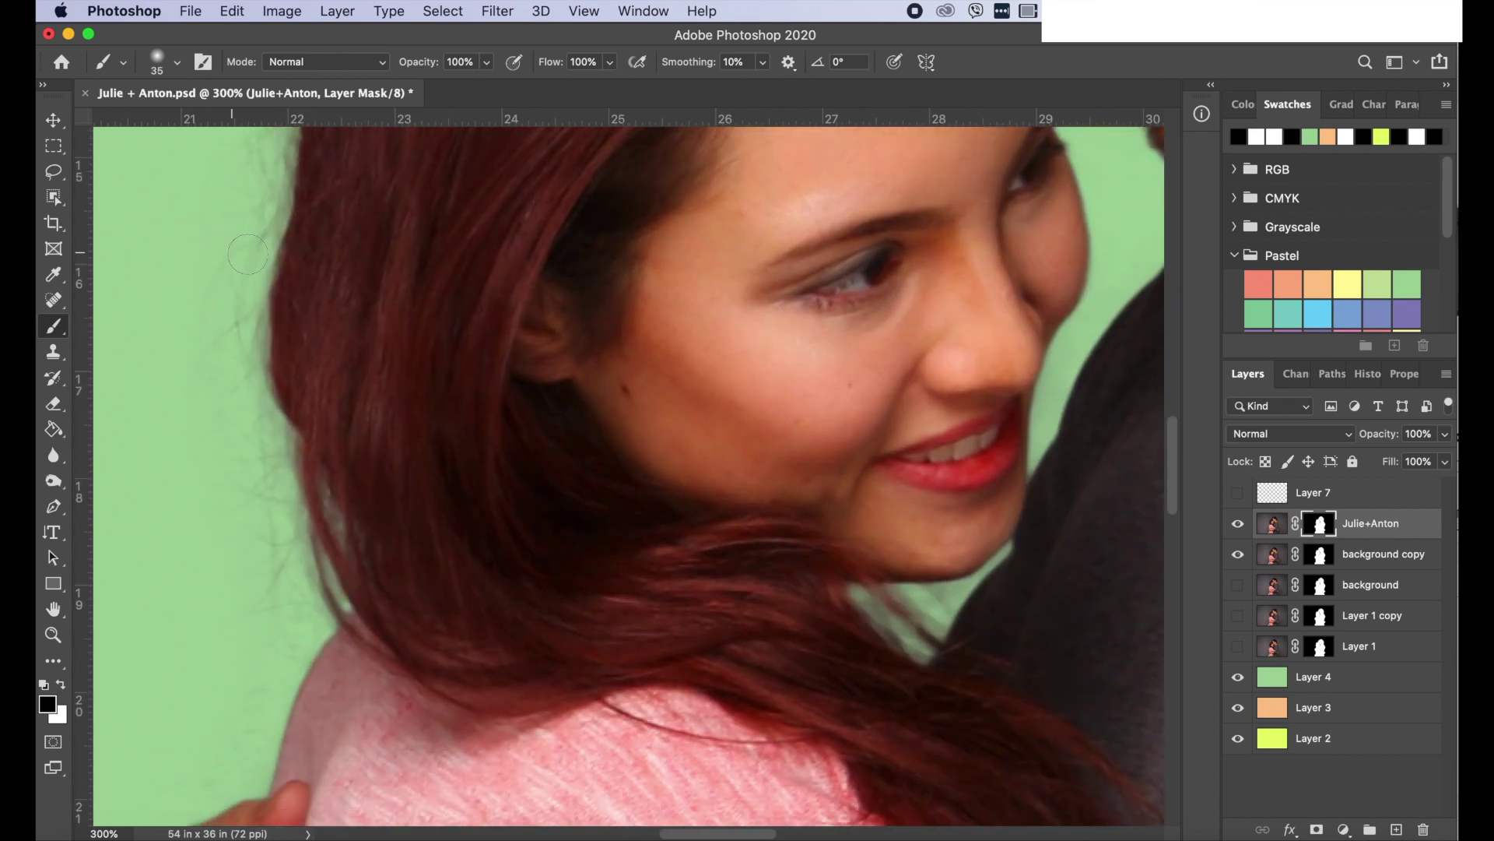
pyautogui.moveTo(255, 342); pyautogui.dragTo(257, 405)
pyautogui.moveTo(296, 554)
pyautogui.mouseDown()
pyautogui.moveTo(313, 595)
pyautogui.moveTo(322, 485)
pyautogui.moveTo(280, 398)
pyautogui.moveTo(324, 486)
pyautogui.moveTo(336, 587)
pyautogui.mouseUp()
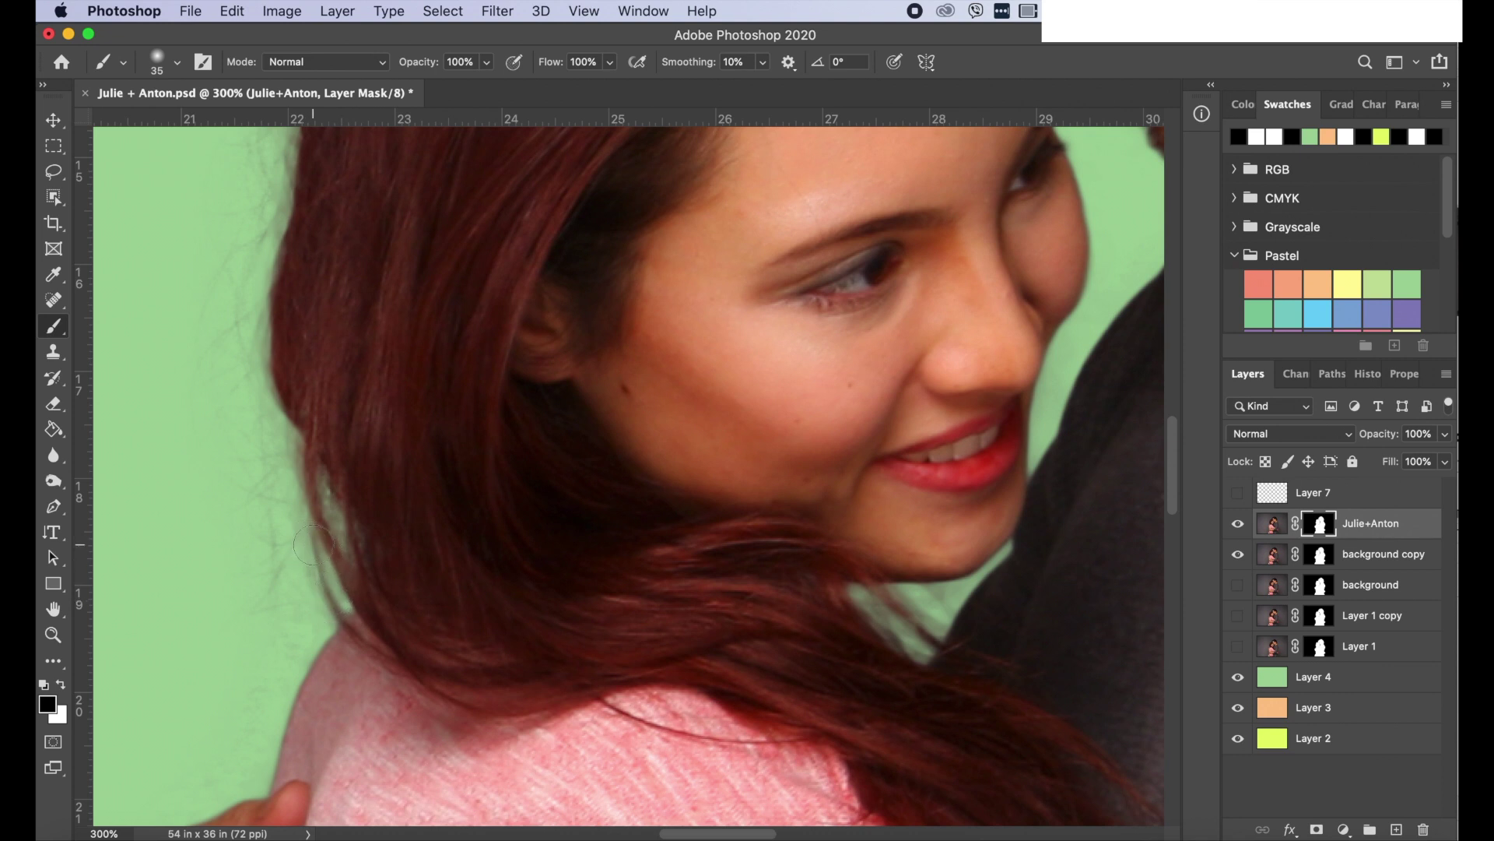
pyautogui.hscroll(5, 312, 545)
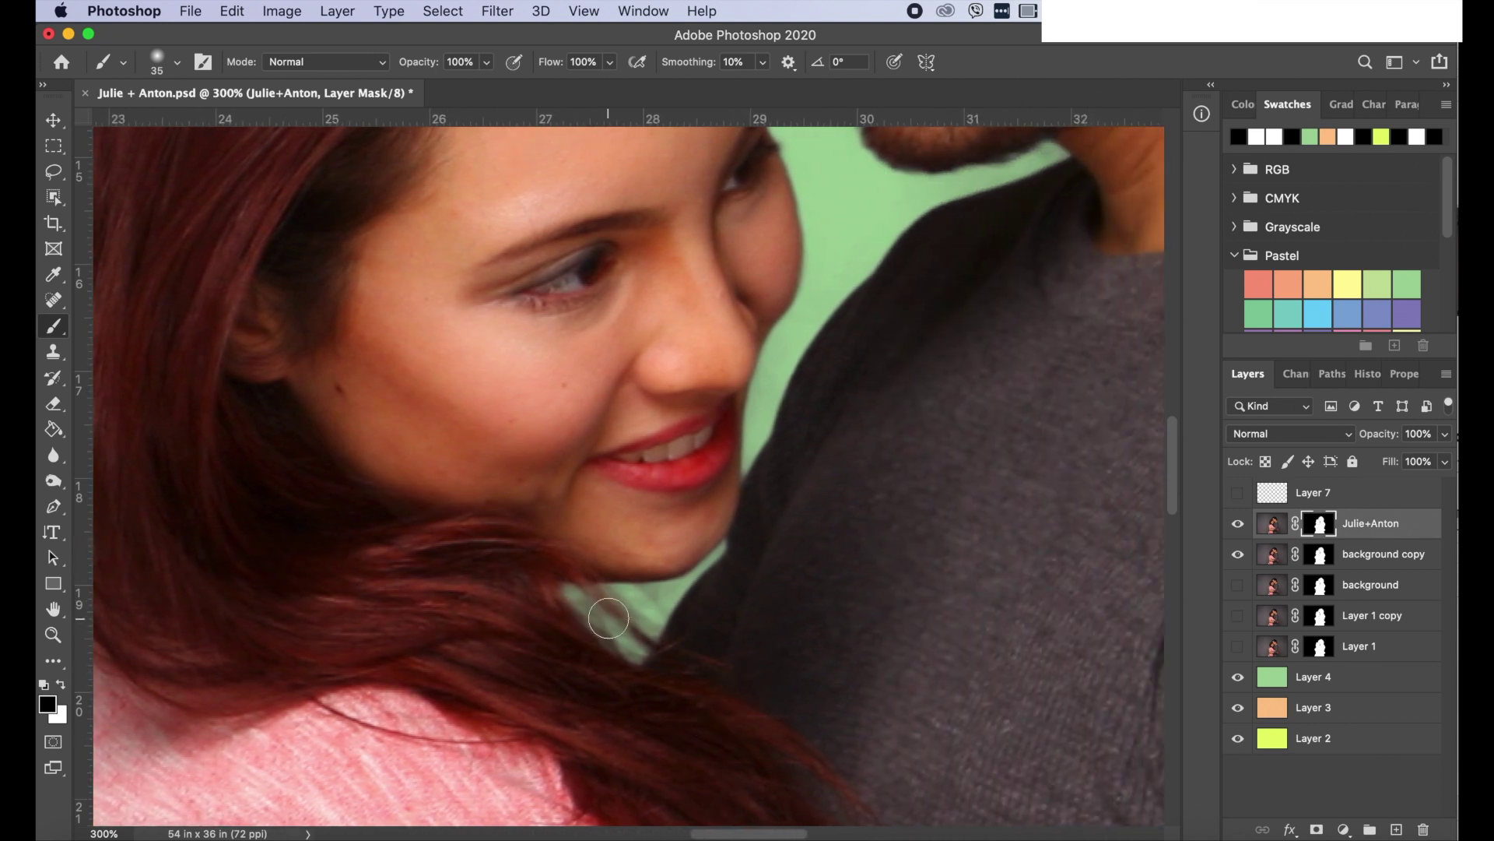
pyautogui.moveTo(609, 619)
pyautogui.mouseDown()
pyautogui.moveTo(579, 598)
pyautogui.moveTo(633, 641)
pyautogui.moveTo(650, 618)
pyautogui.moveTo(621, 603)
pyautogui.mouseUp()
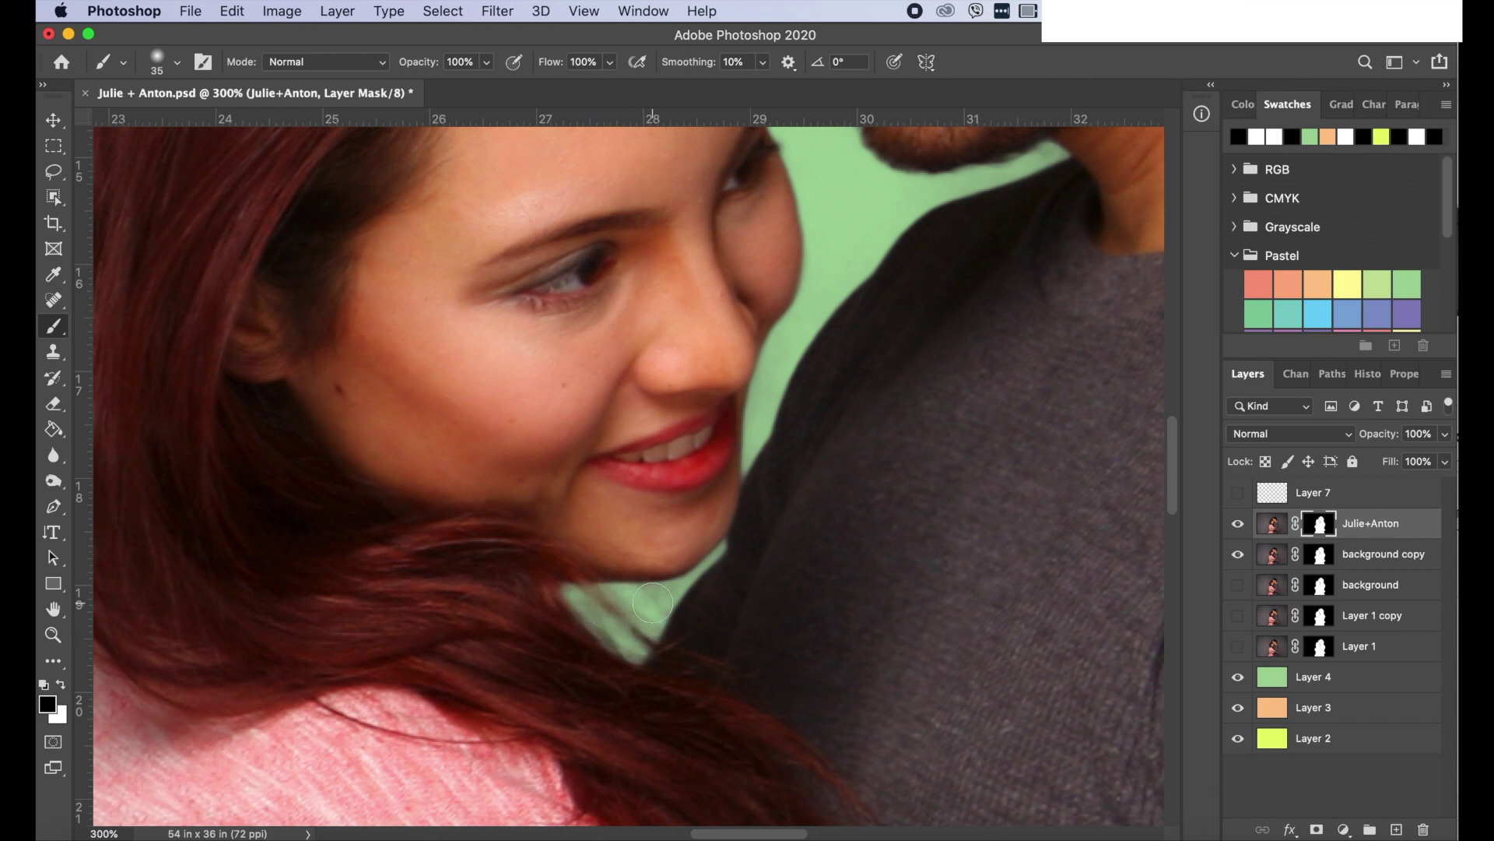
# - Set the brush size to 22 px and paint black on the couple layer's mask along the man's chin and between the two faces
pyautogui.scroll(4, 757, 494)
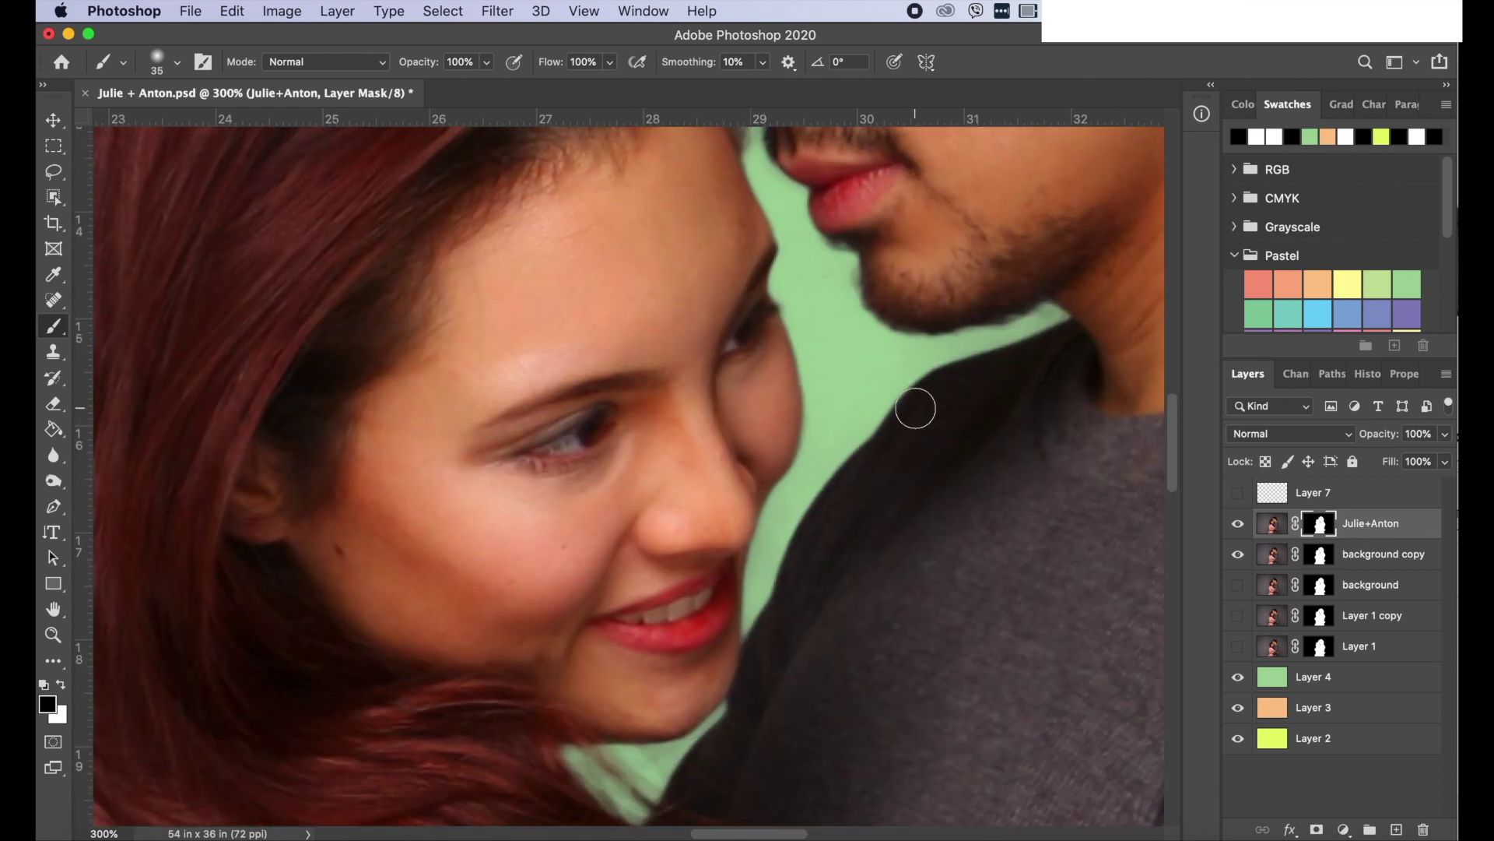
pyautogui.rightClick(934, 406)
pyautogui.moveTo(1051, 452); pyautogui.dragTo(1044, 453)
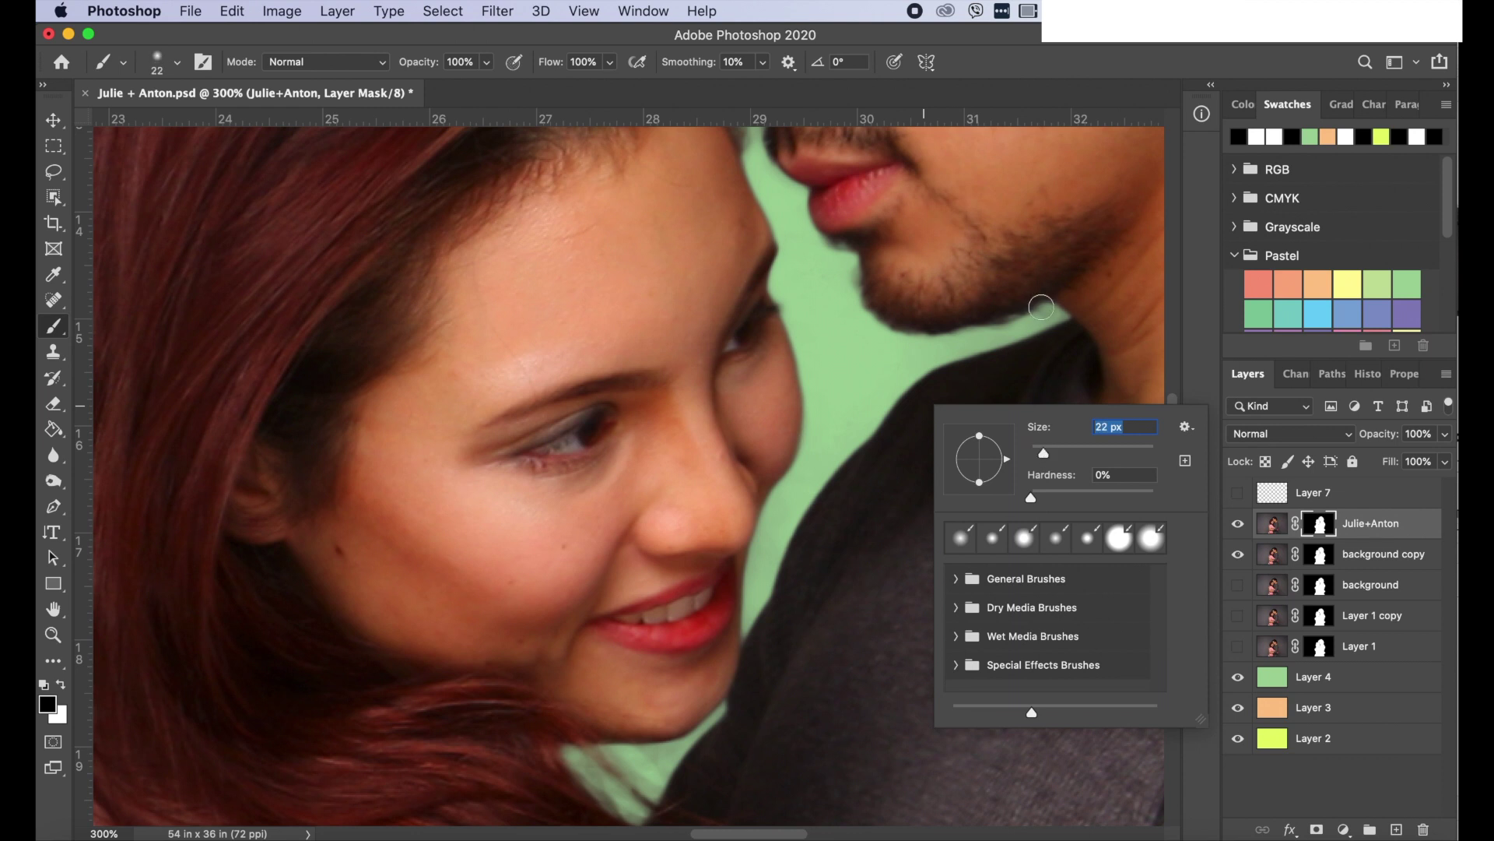
pyautogui.press('Return')
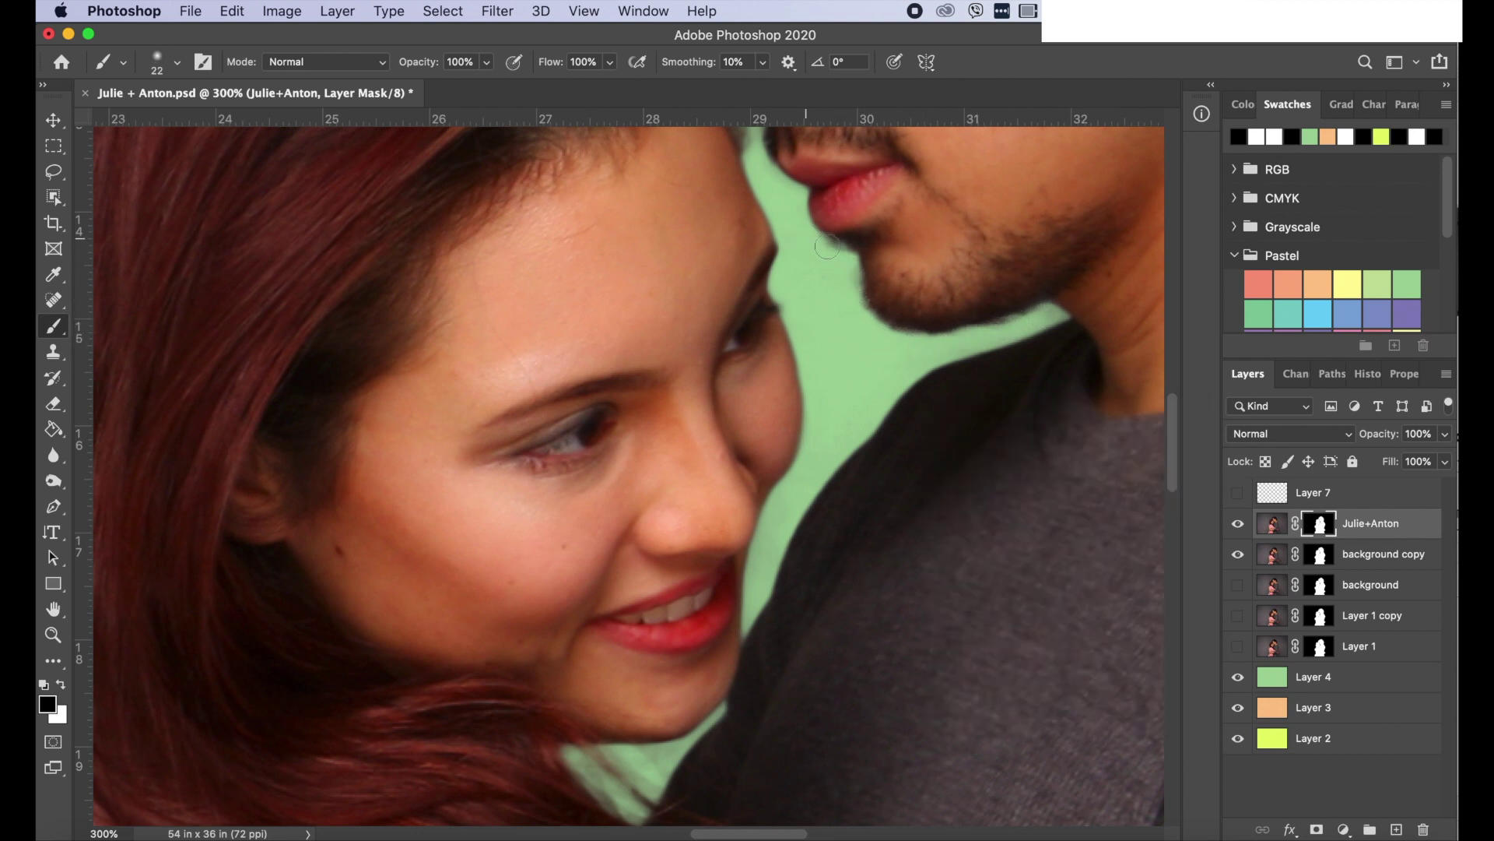
pyautogui.scroll(10, 852, 276)
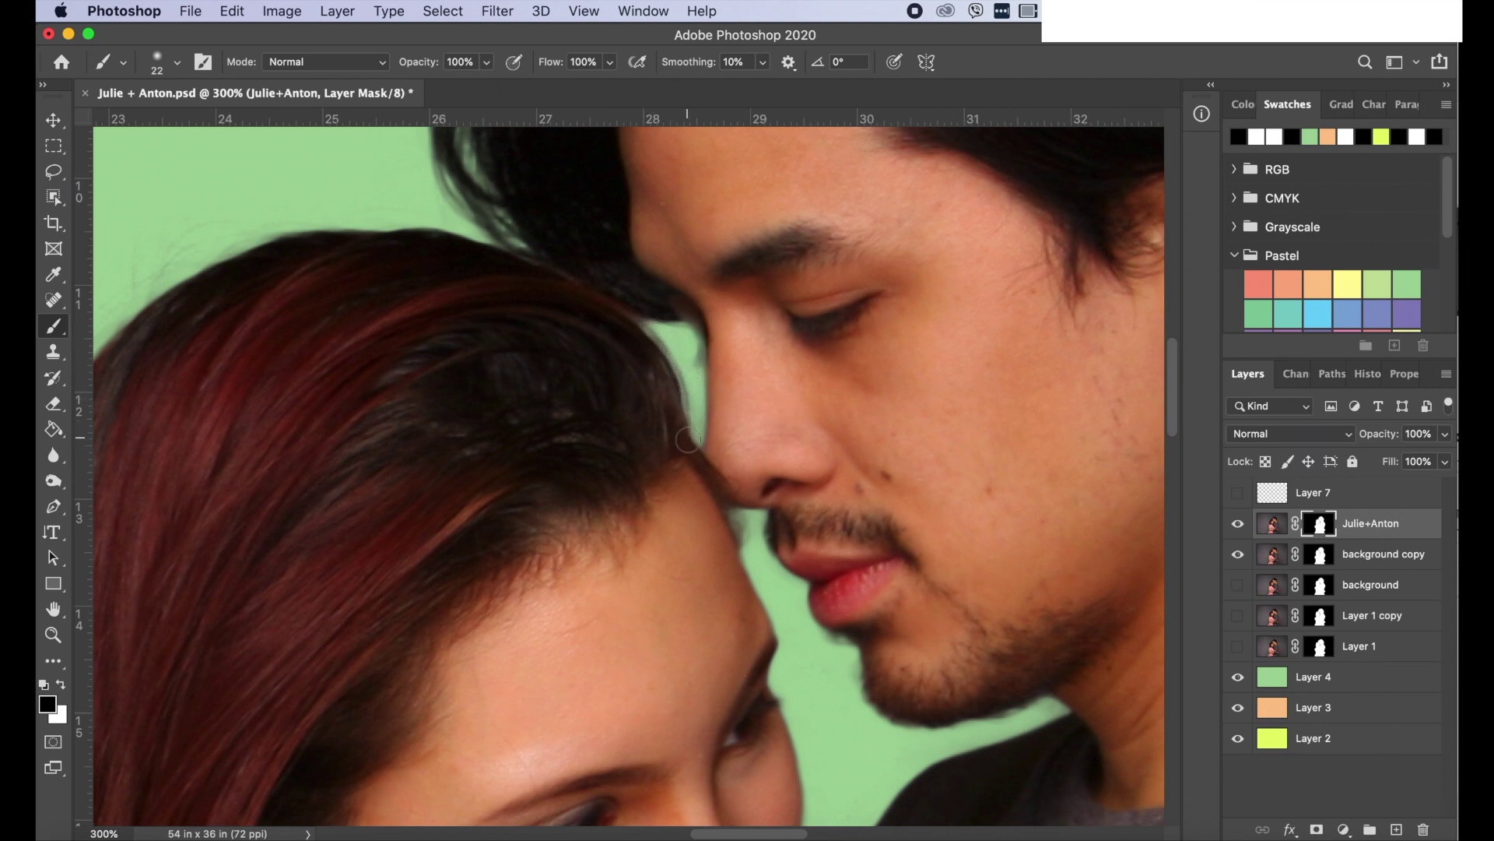
pyautogui.scroll(2, 495, 323)
pyautogui.scroll(2, 495, 323)
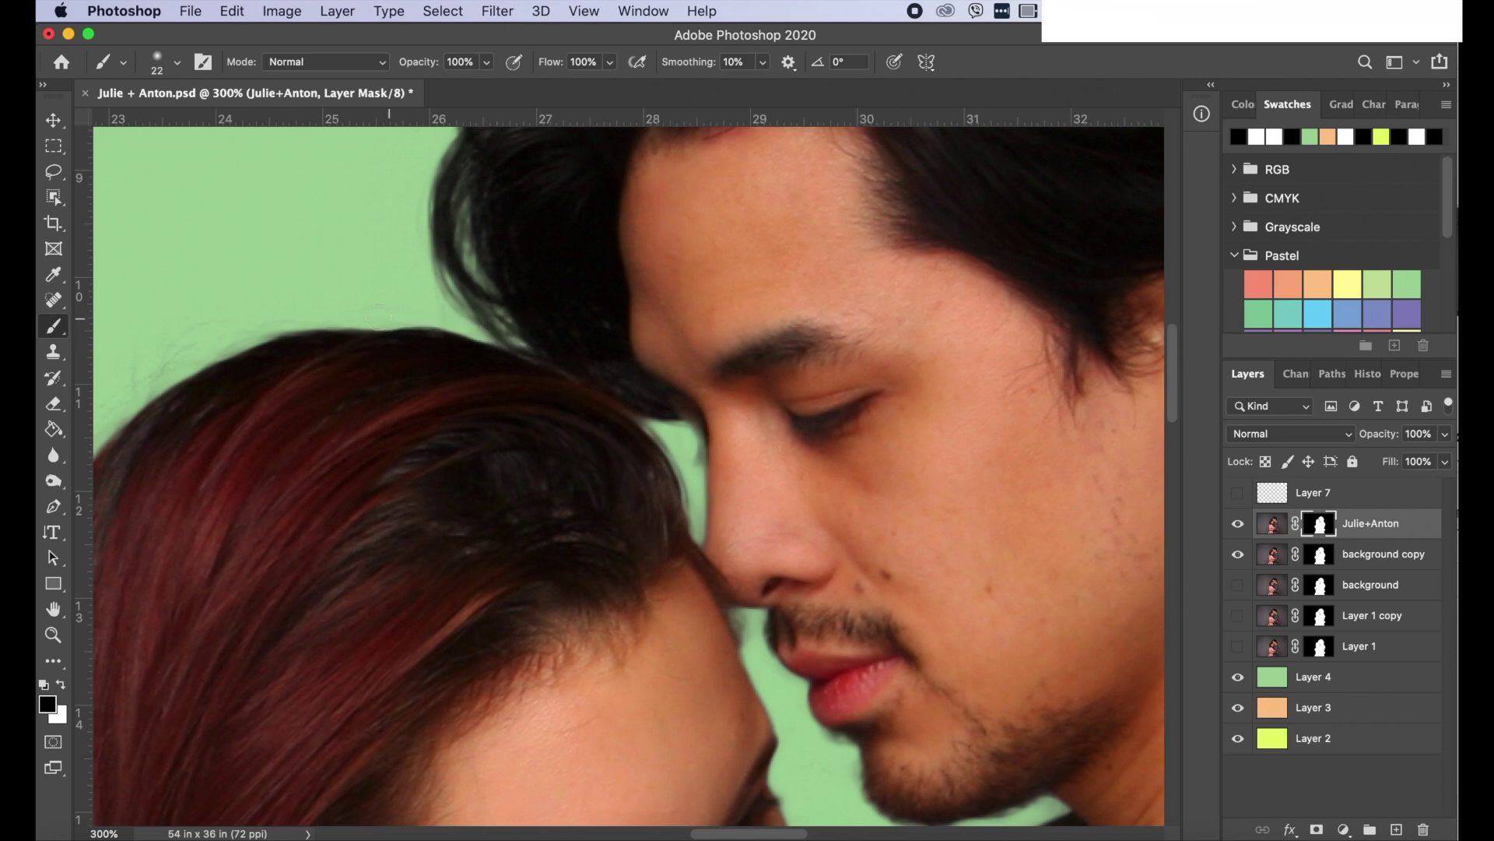
# - Set the brush size to 28 px and paint black on the couple layer's mask along the man's lower front curls
pyautogui.rightClick(359, 260)
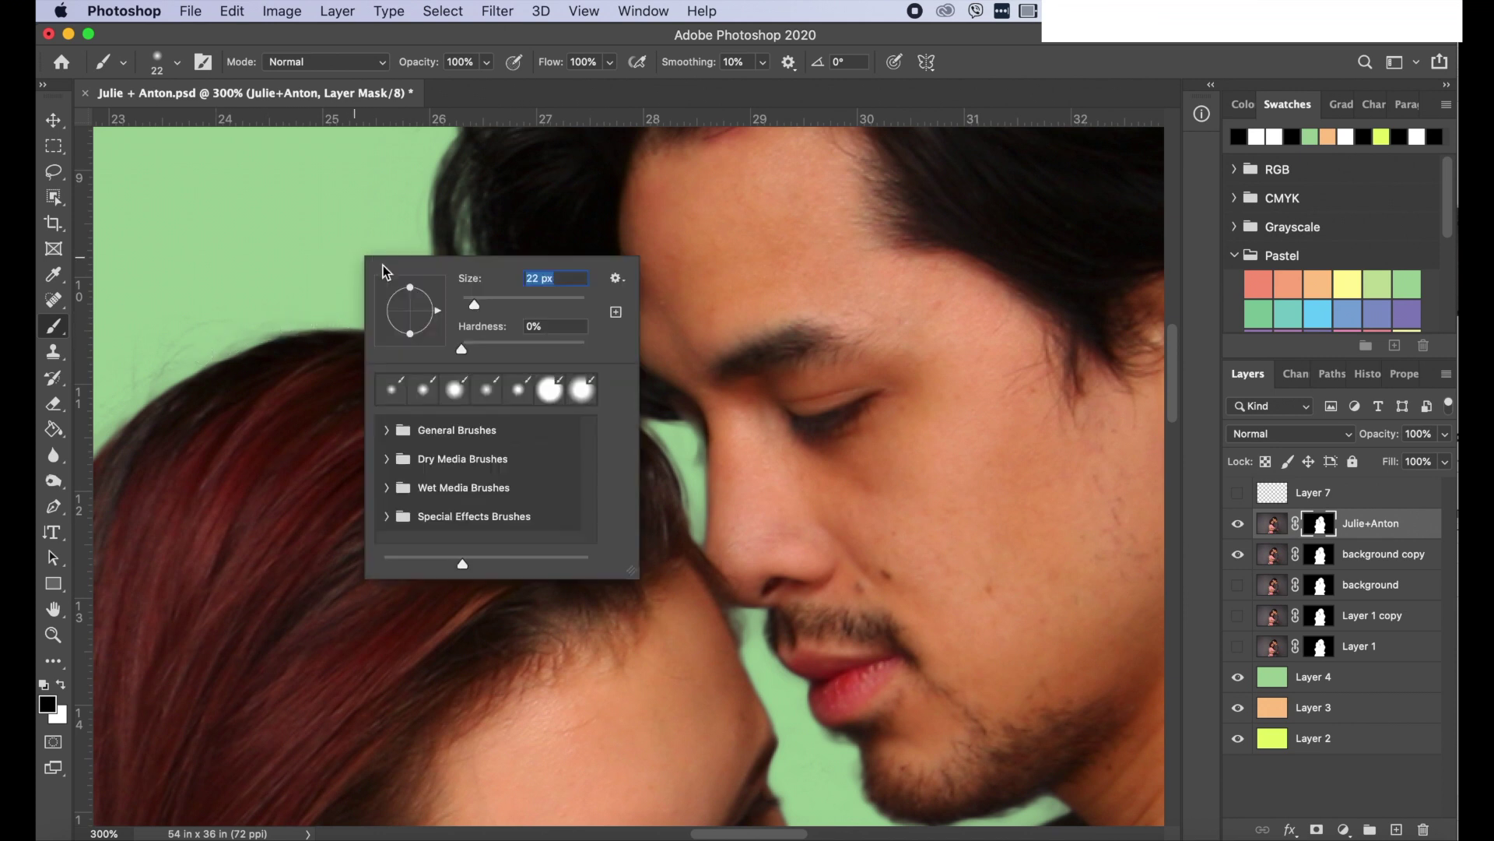
pyautogui.click(498, 304)
pyautogui.press('Return')
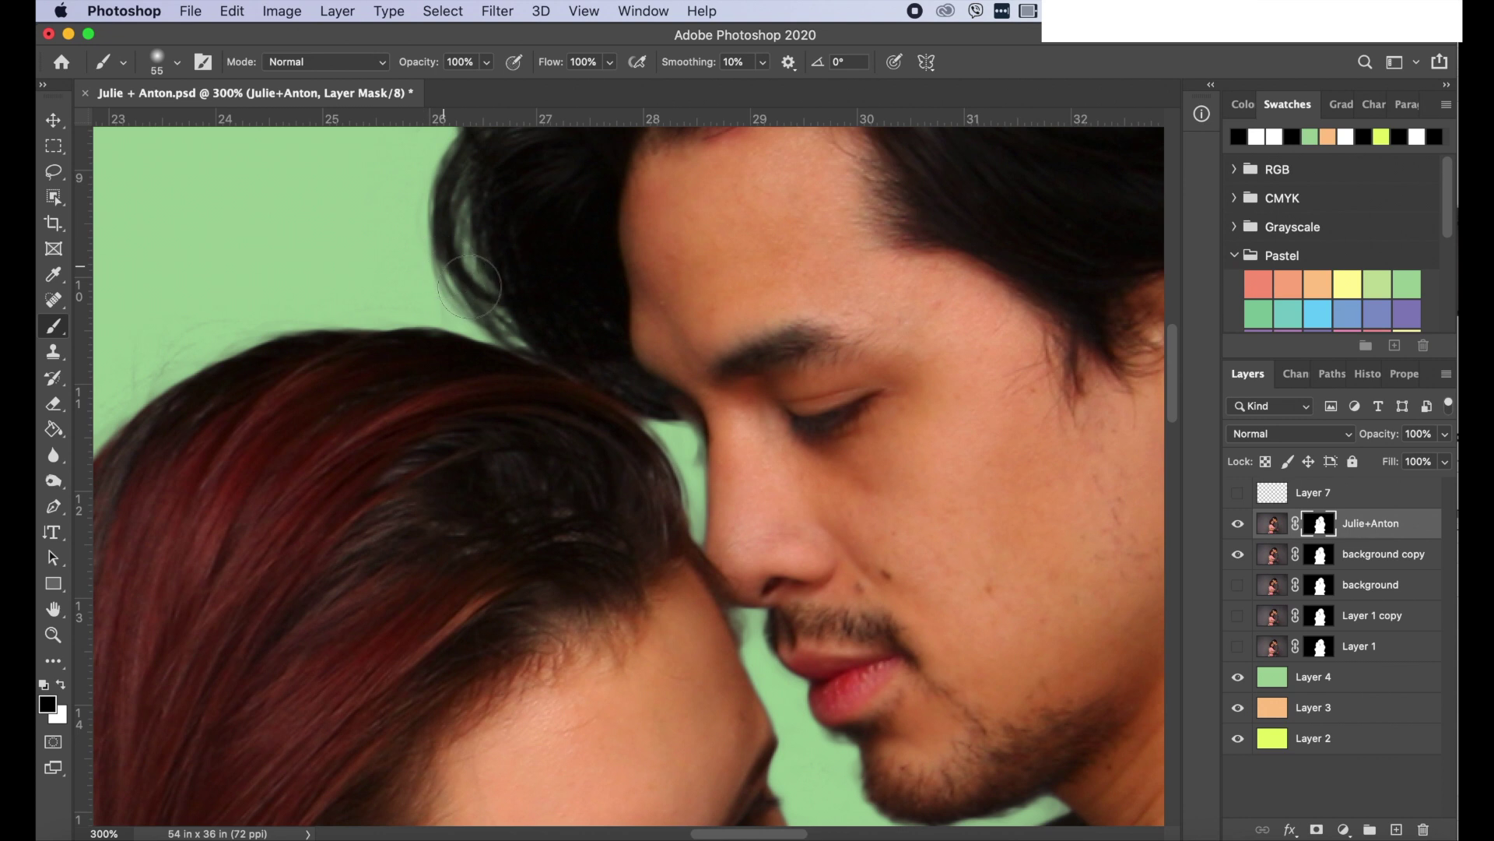
pyautogui.rightClick(472, 280)
pyautogui.click(584, 333)
pyautogui.write('28')
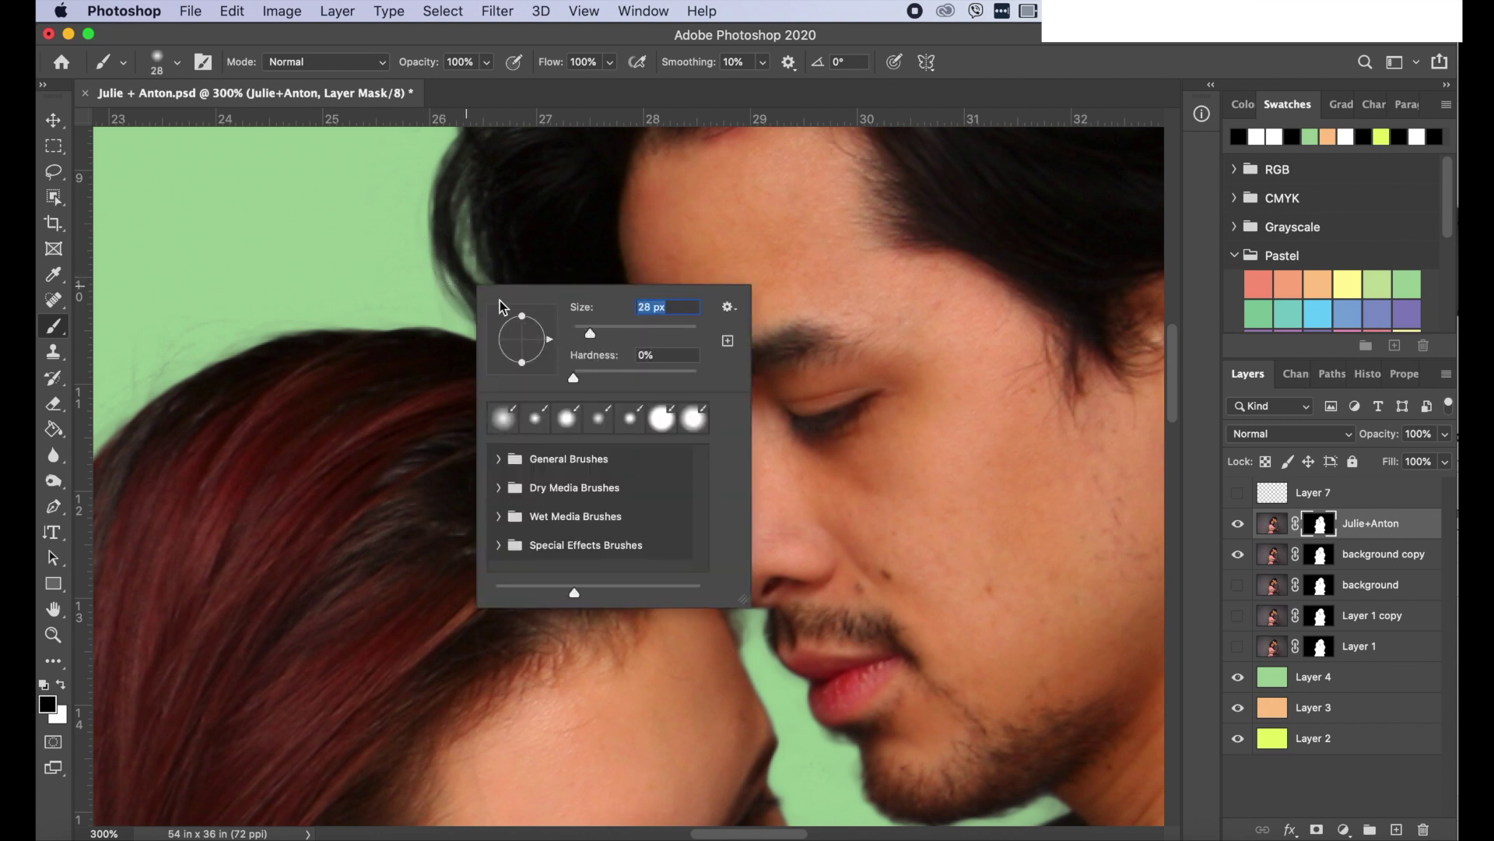
pyautogui.press('Return')
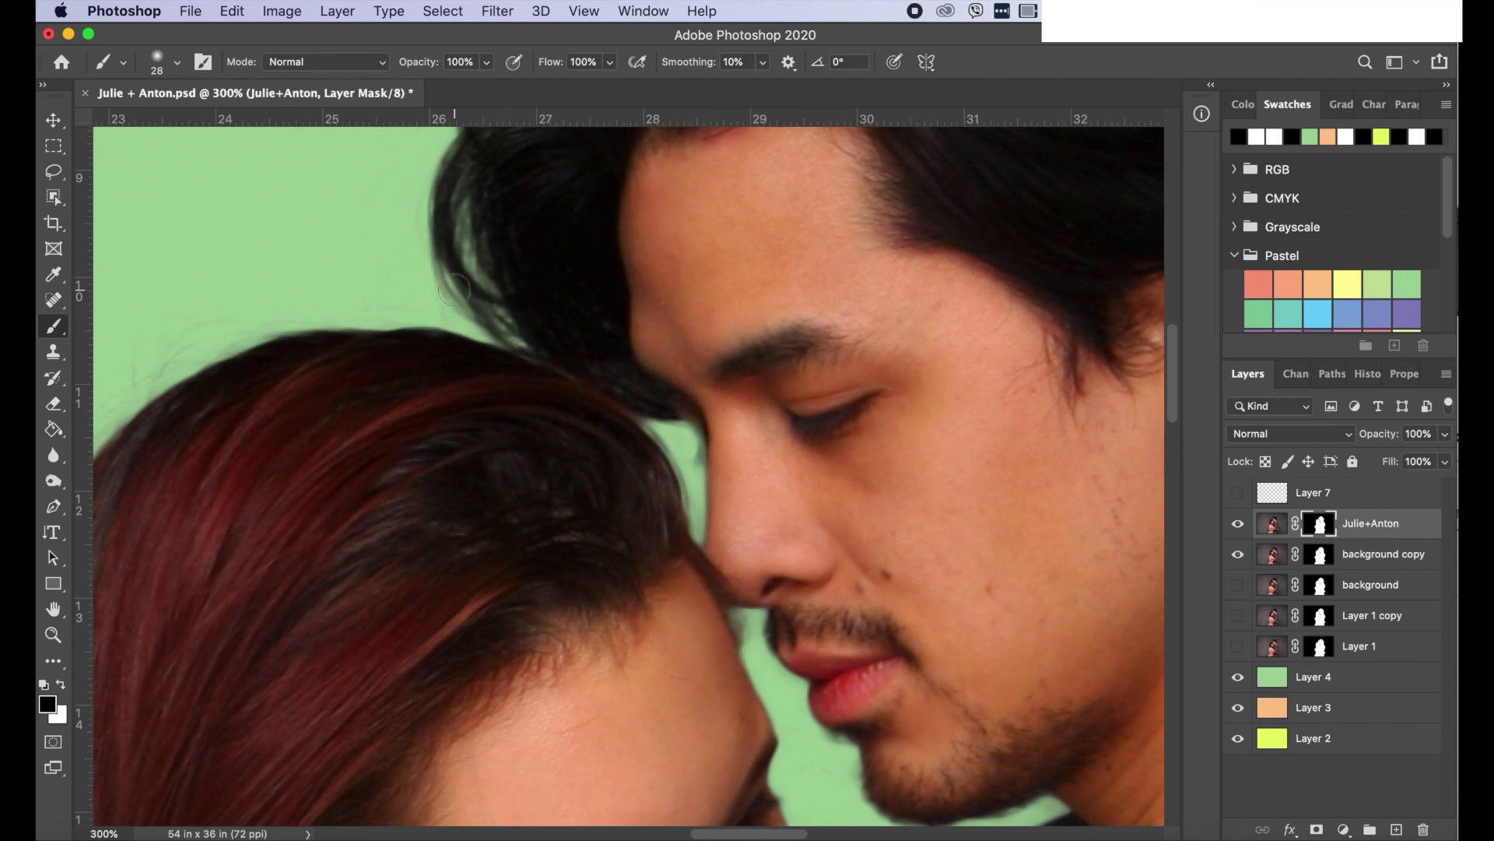
# - Paint black on the couple layer's mask along the upper edge of the man's hair, from the front curls over the crown
pyautogui.scroll(5, 492, 284)
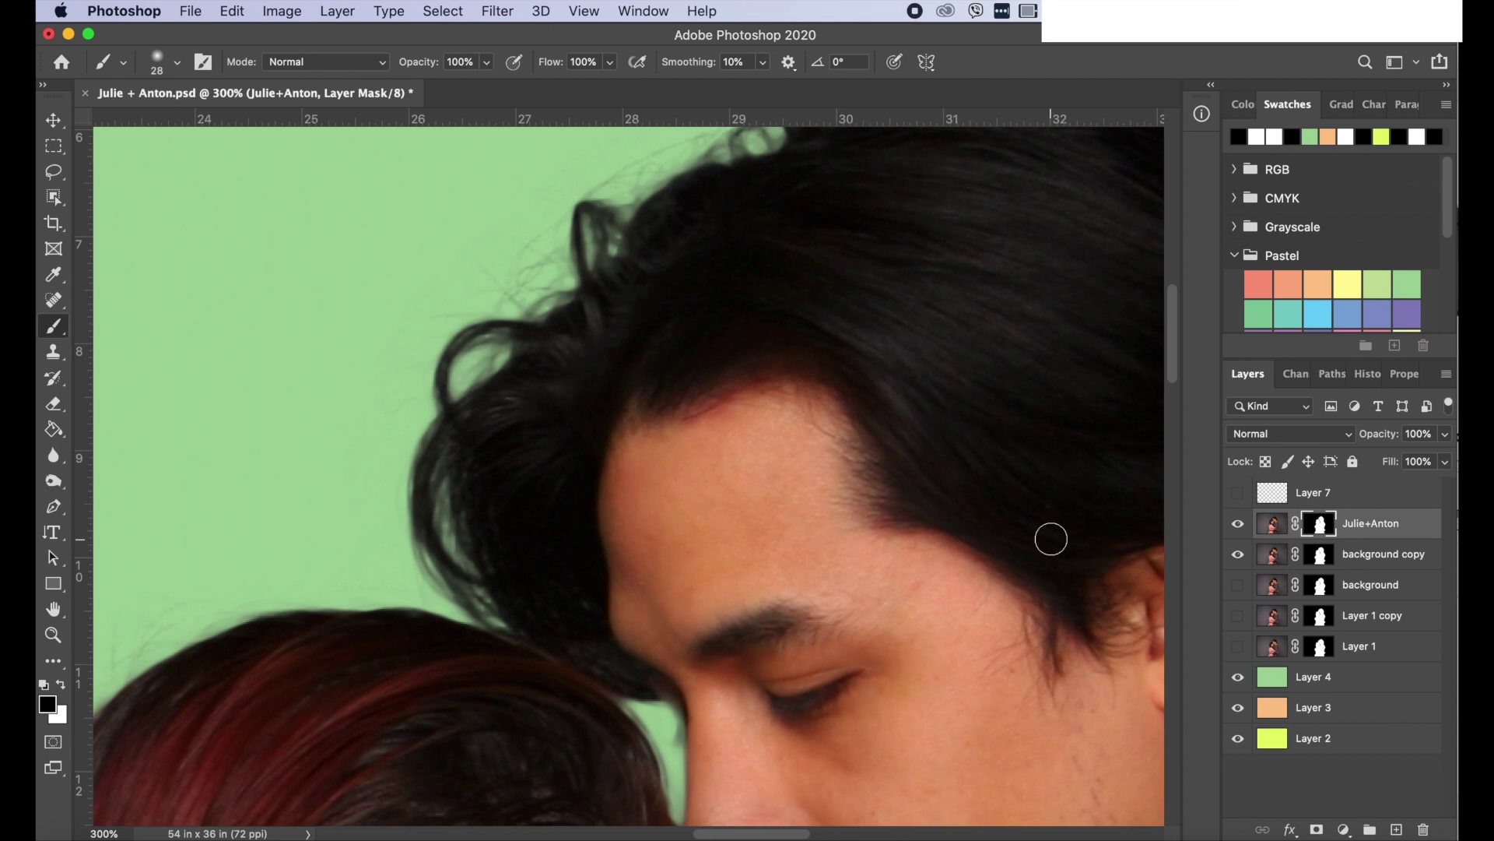
pyautogui.scroll(5, 1050, 537)
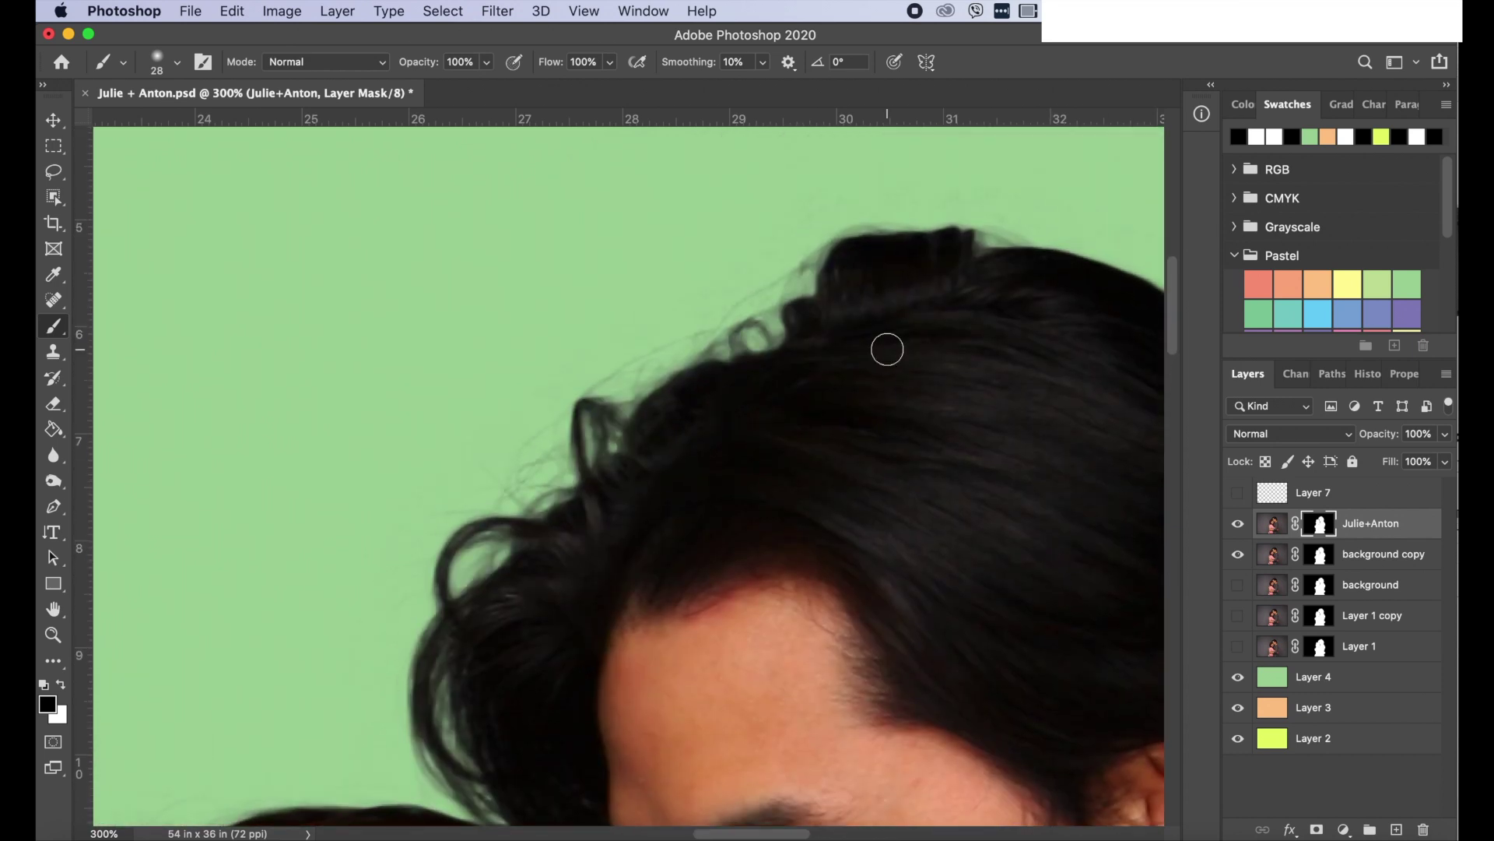
pyautogui.moveTo(885, 233)
pyautogui.mouseDown()
pyautogui.moveTo(799, 256)
pyautogui.moveTo(882, 227)
pyautogui.moveTo(836, 250)
pyautogui.moveTo(776, 312)
pyautogui.moveTo(790, 315)
pyautogui.moveTo(825, 253)
pyautogui.moveTo(738, 348)
pyautogui.moveTo(682, 352)
pyautogui.moveTo(753, 314)
pyautogui.moveTo(800, 337)
pyautogui.moveTo(651, 367)
pyautogui.moveTo(632, 399)
pyautogui.moveTo(660, 375)
pyautogui.moveTo(586, 384)
pyautogui.moveTo(590, 412)
pyautogui.moveTo(642, 362)
pyautogui.moveTo(601, 446)
pyautogui.moveTo(637, 393)
pyautogui.moveTo(565, 436)
pyautogui.moveTo(592, 411)
pyautogui.mouseUp()
pyautogui.moveTo(911, 227)
pyautogui.mouseDown()
pyautogui.moveTo(1089, 268)
pyautogui.moveTo(1059, 266)
pyautogui.mouseUp()
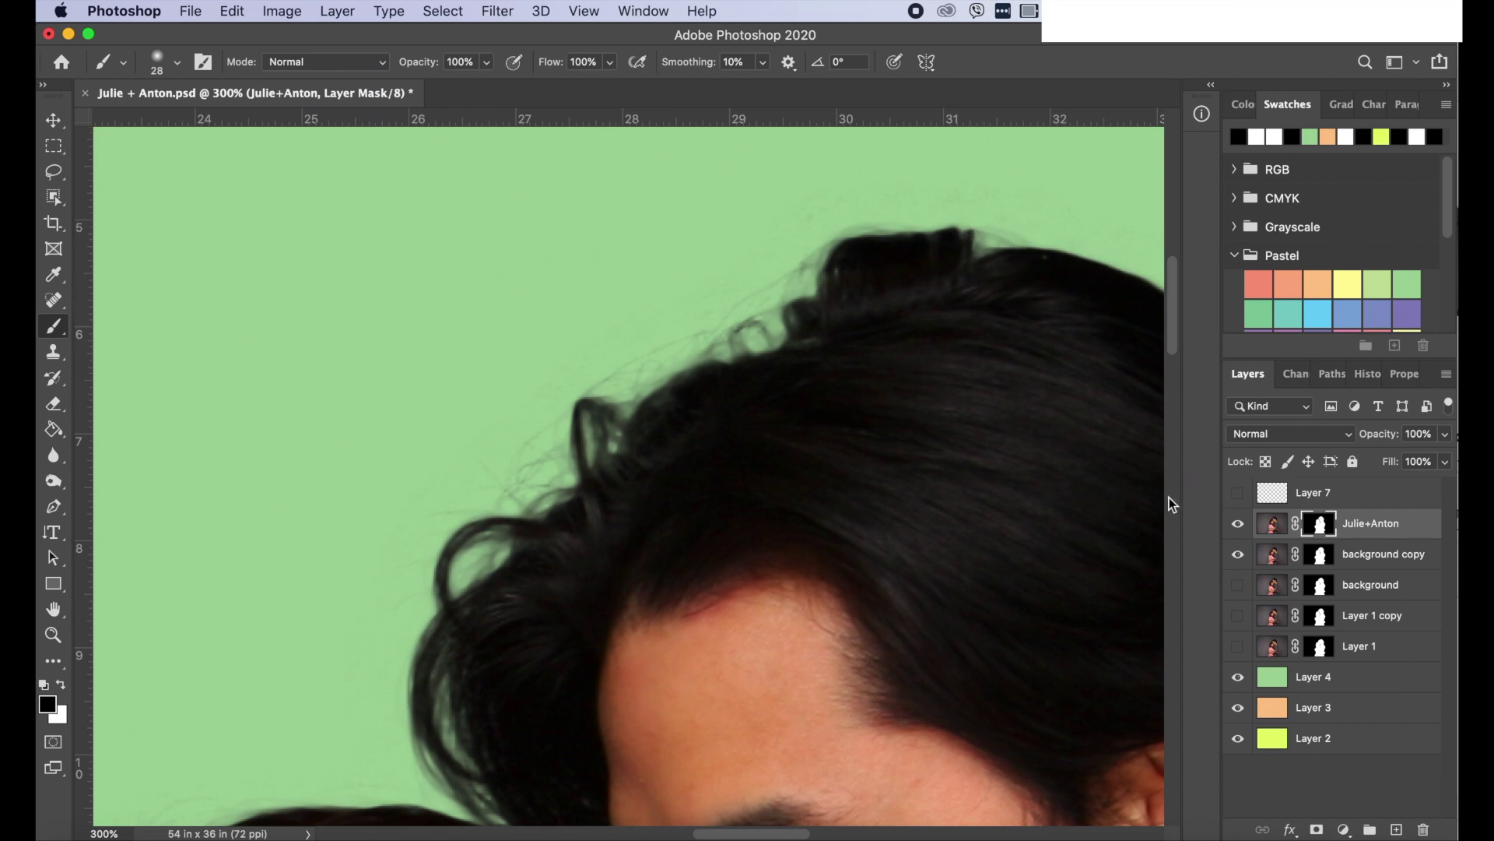
# - Set white as the foreground colour, check the Darken copy's layer mask, and target the couple layer's mask
pyautogui.scroll(-10, 1004, 433)
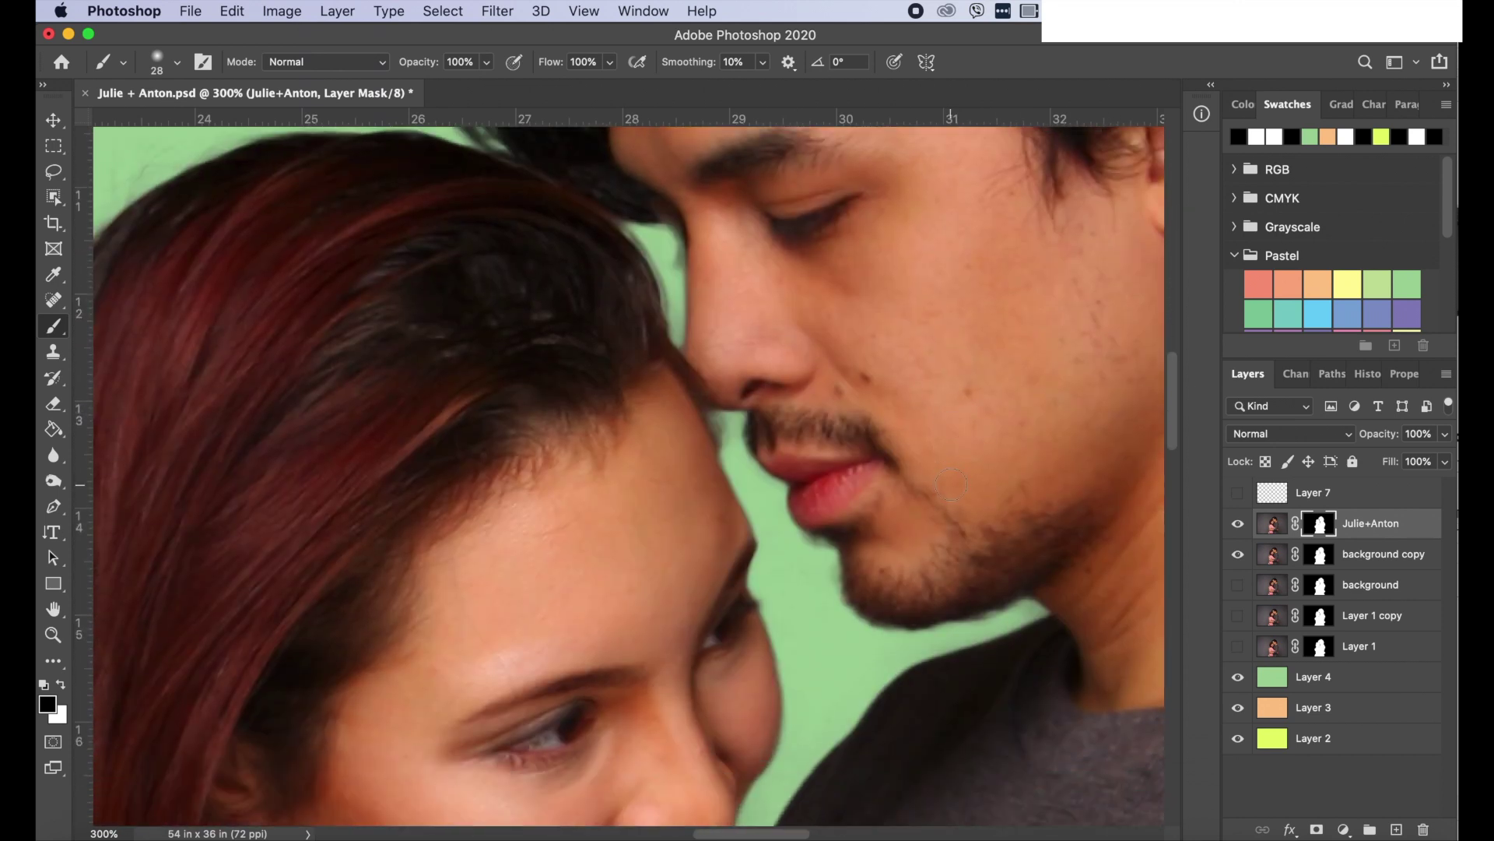
pyautogui.click(1320, 554)
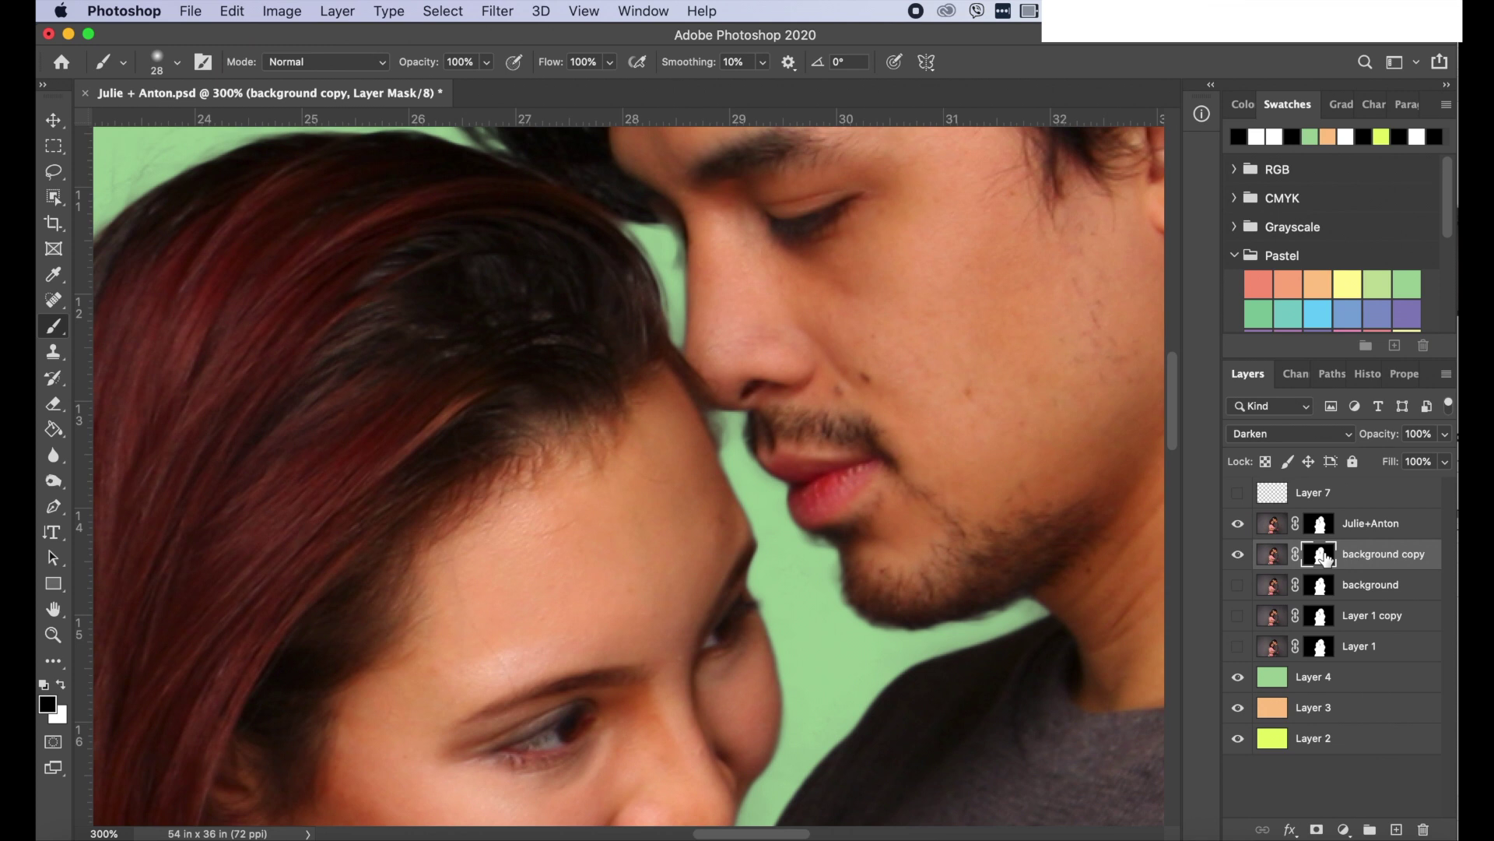
pyautogui.click(1319, 496)
pyautogui.click(1320, 523)
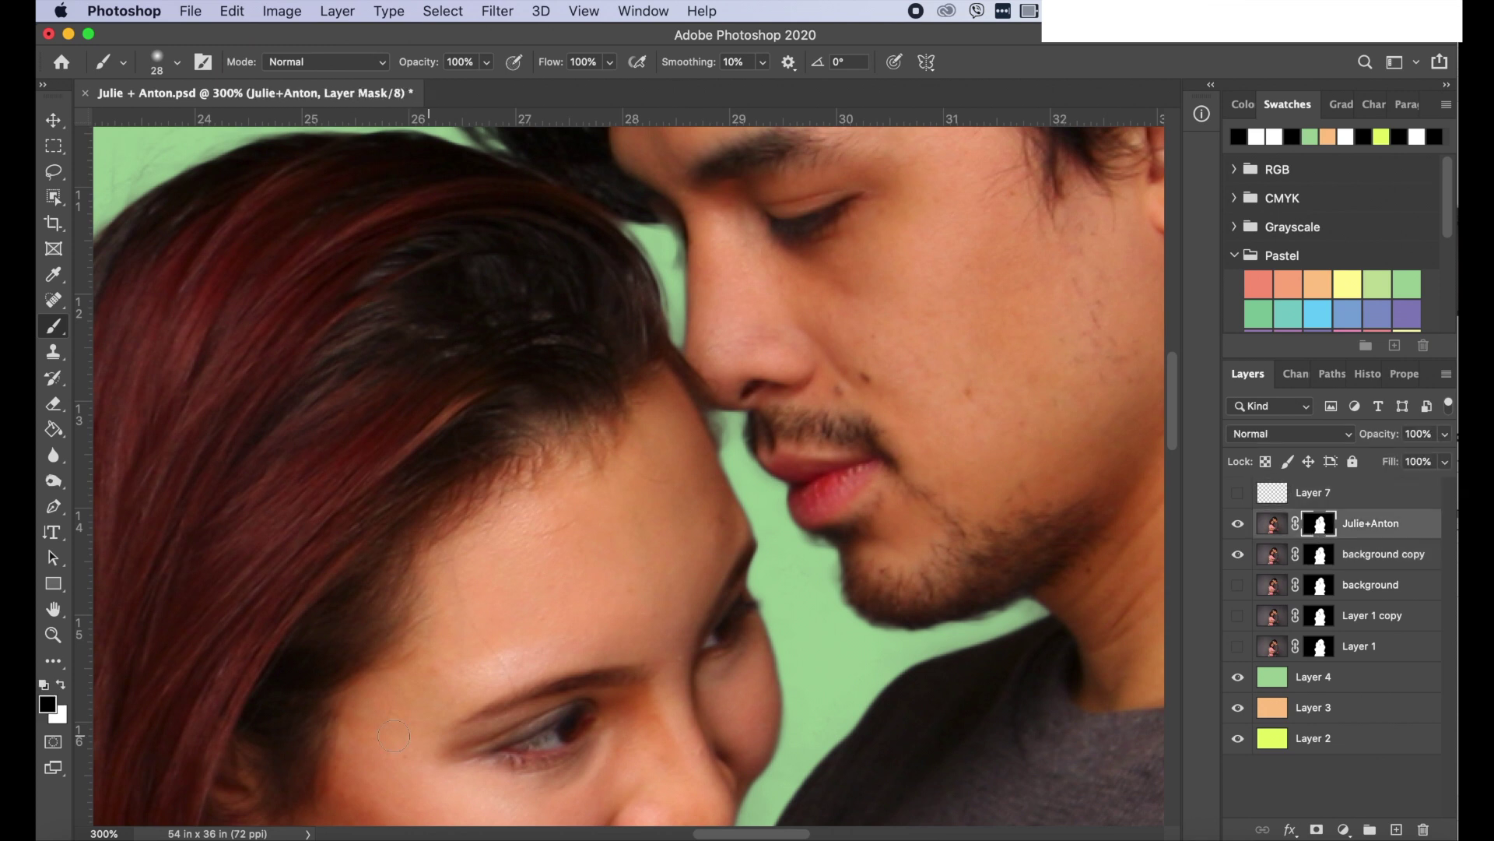
pyautogui.press('x')
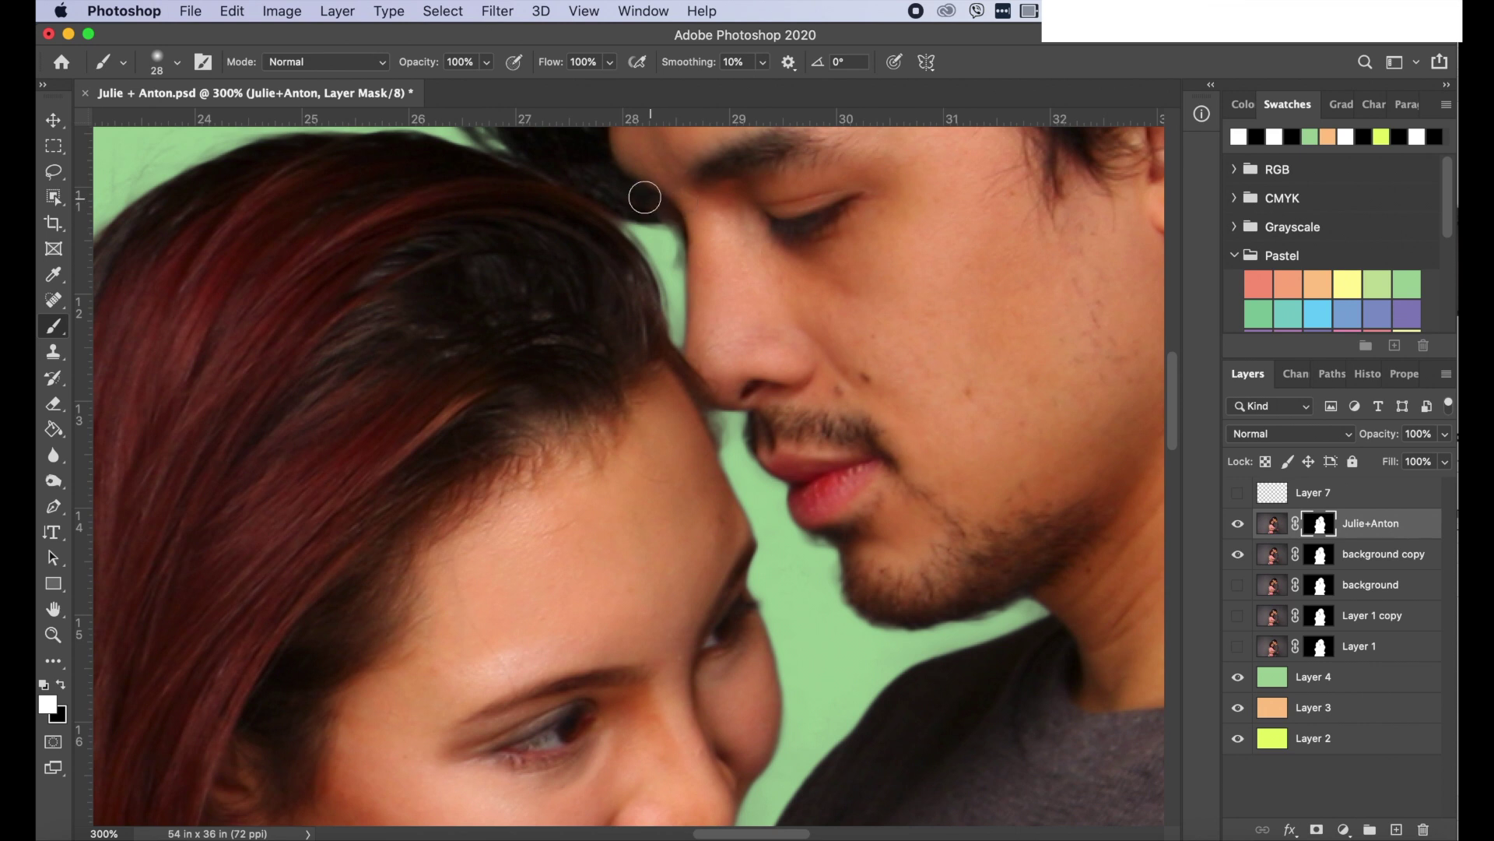
pyautogui.click(1320, 554)
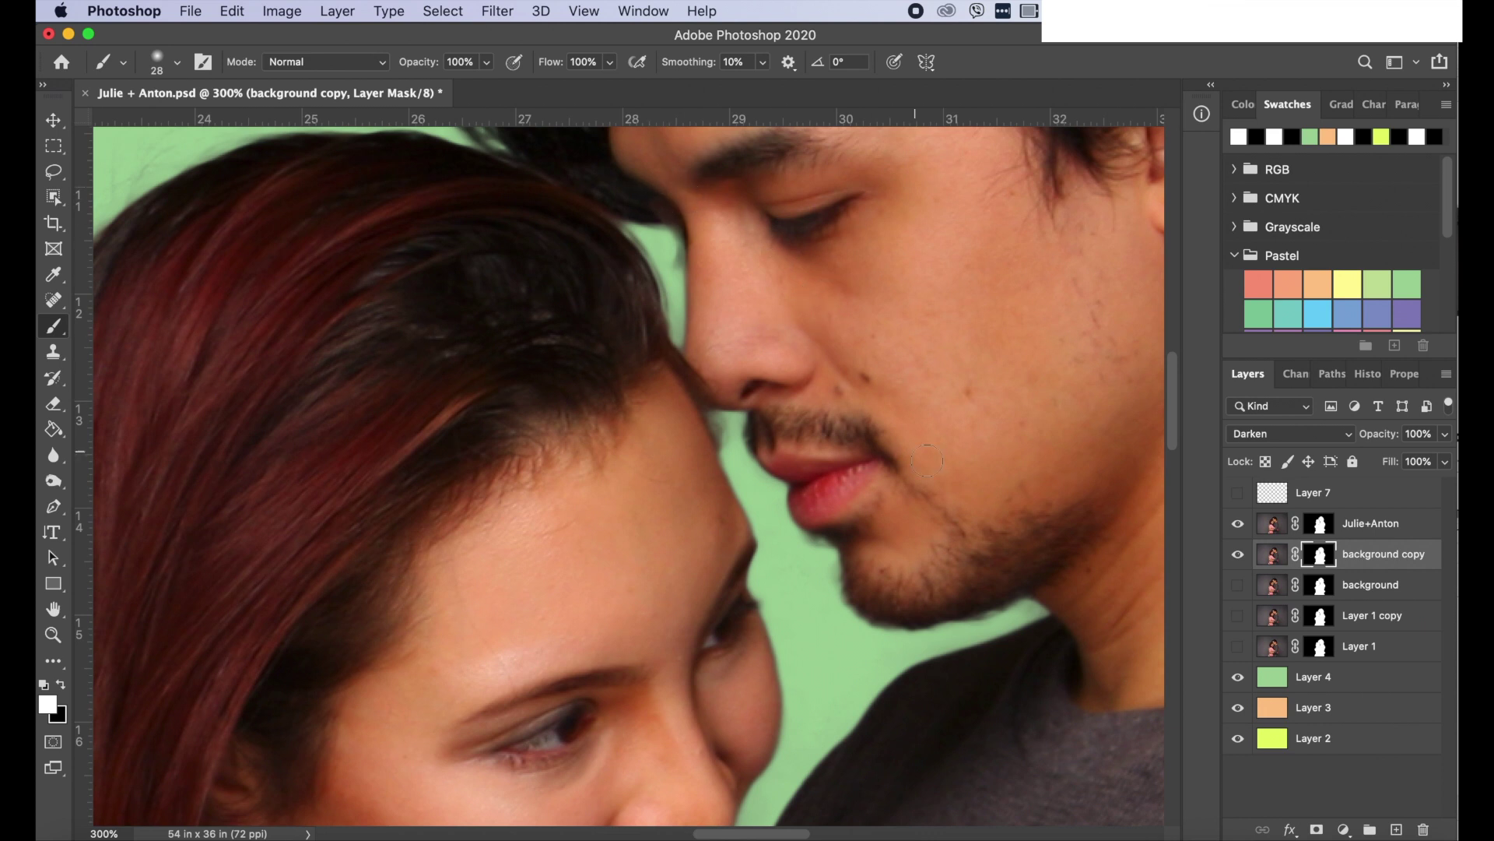
pyautogui.scroll(-8, 903, 587)
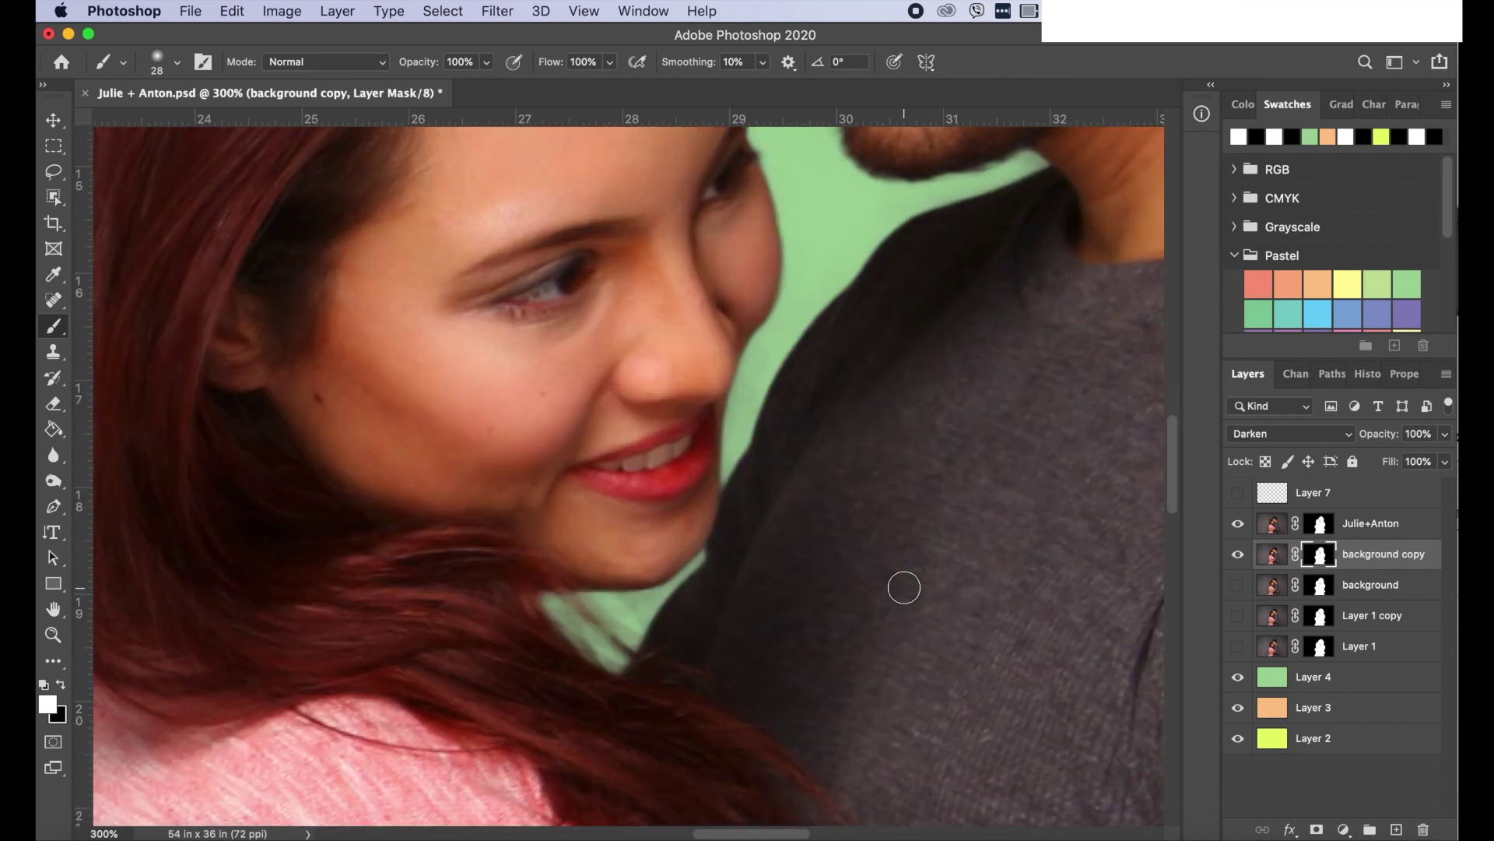
pyautogui.hscroll(-10, 903, 588)
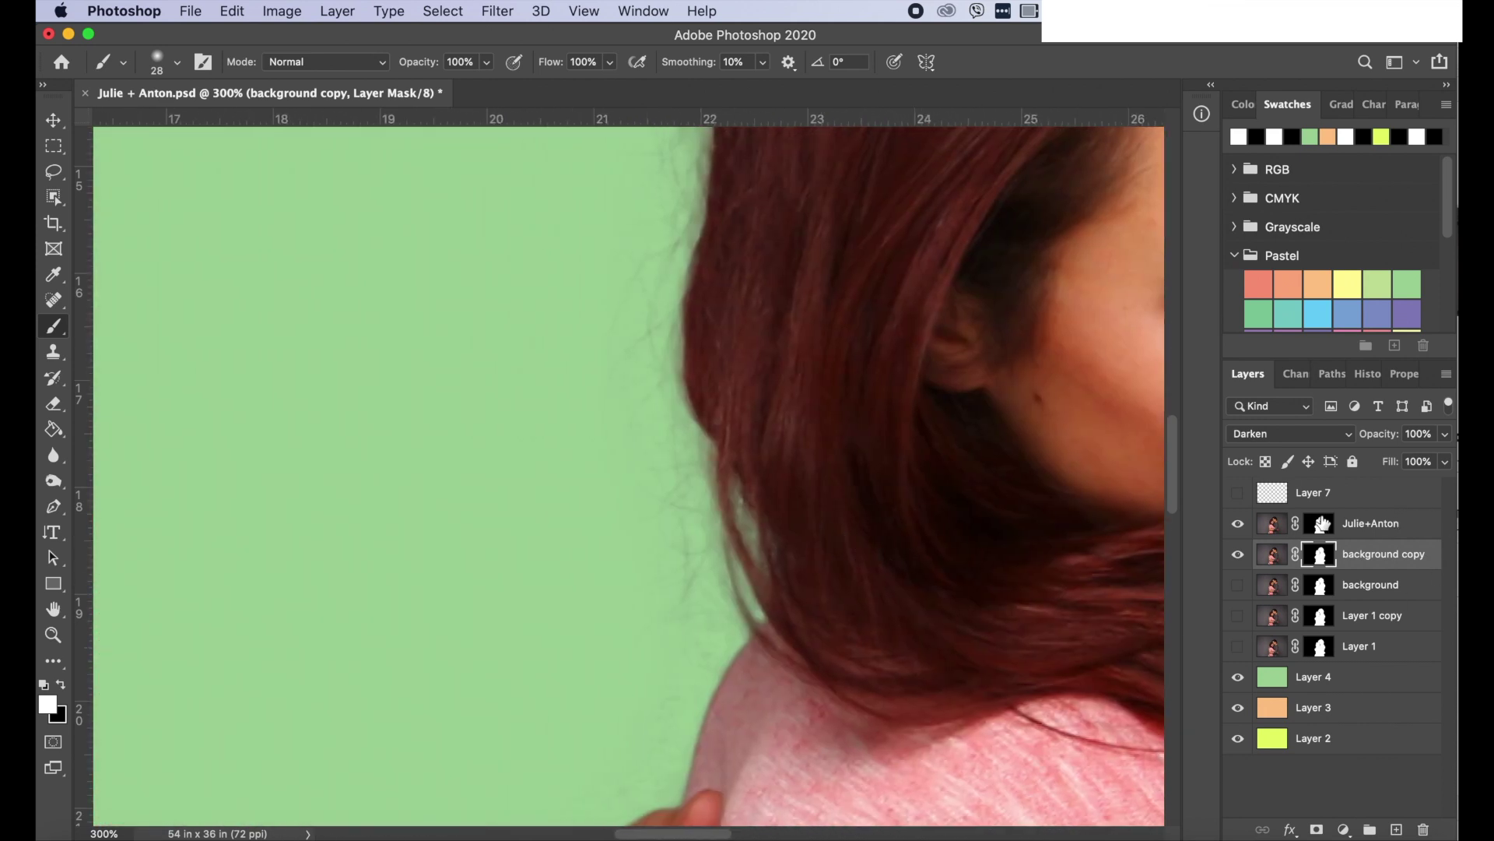
pyautogui.click(1320, 523)
# - Examine the cutout's edges along the woman's hair, the man's hair and the bodies, close up and at full view
pyautogui.scroll(4, 891, 492)
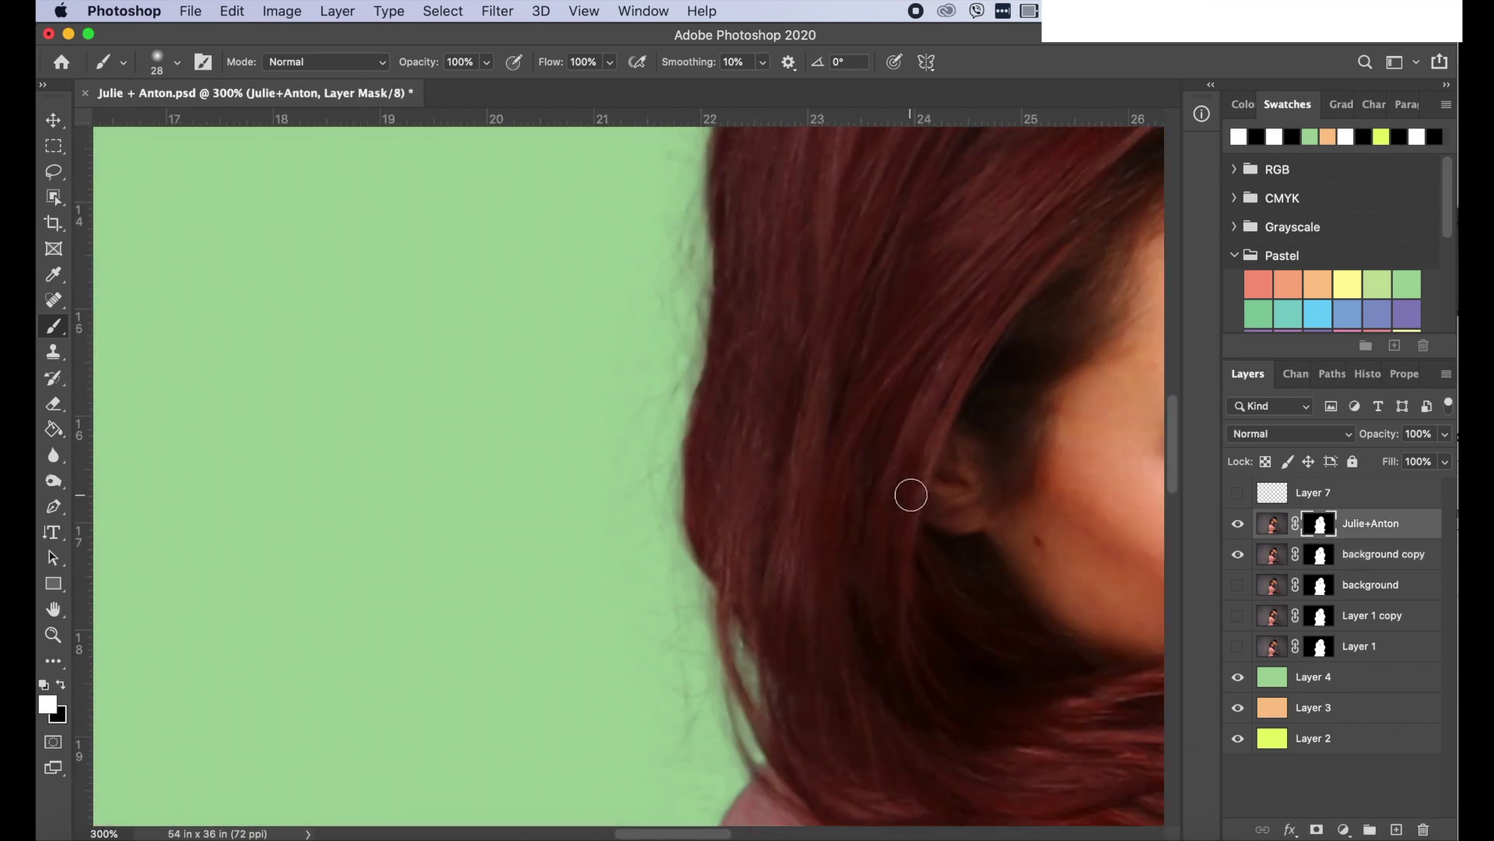
pyautogui.hscroll(6, 912, 495)
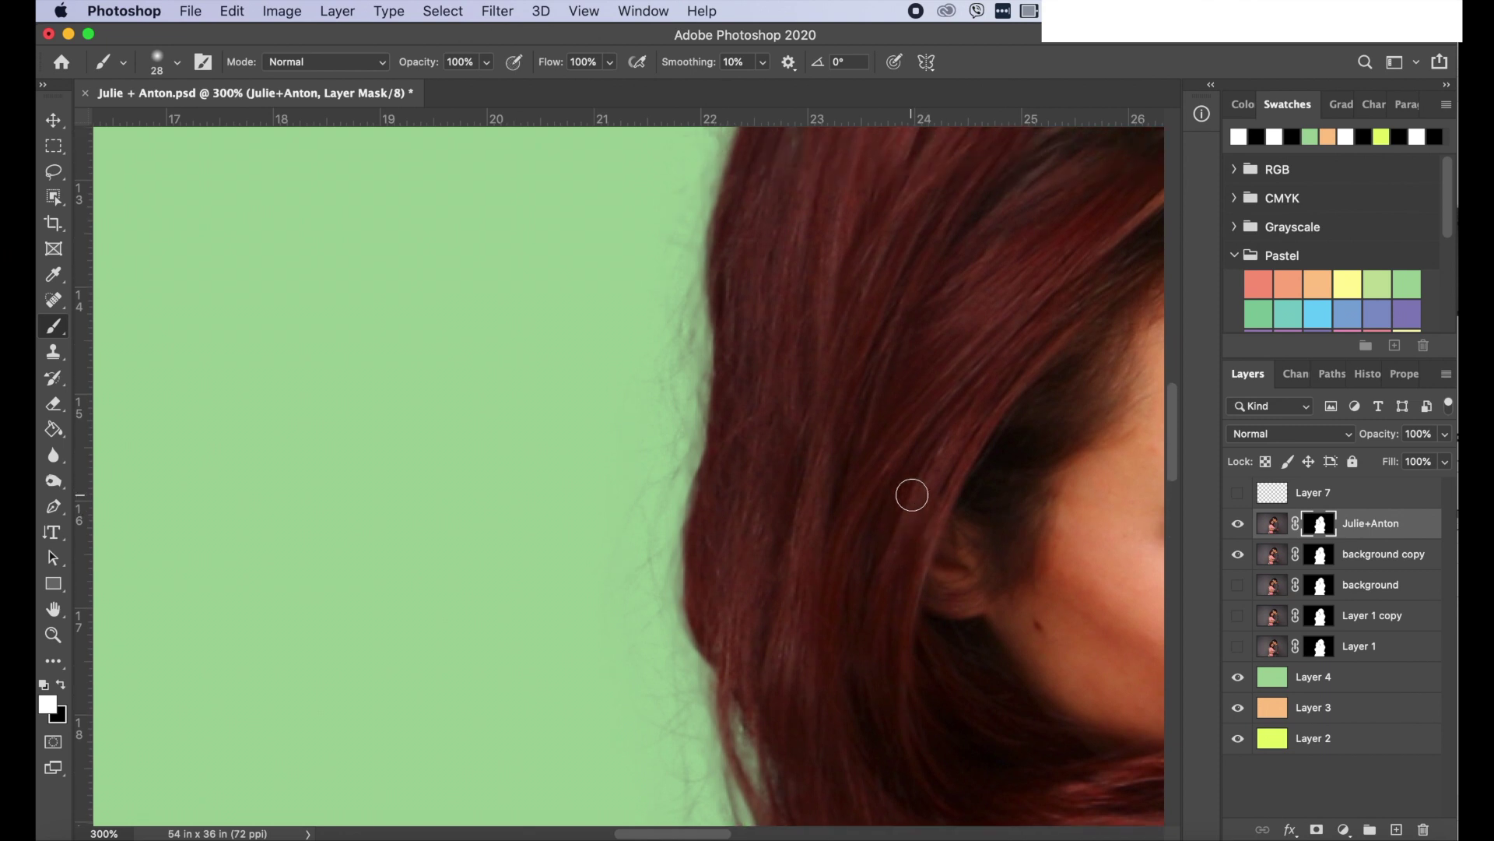
pyautogui.press('super+0')
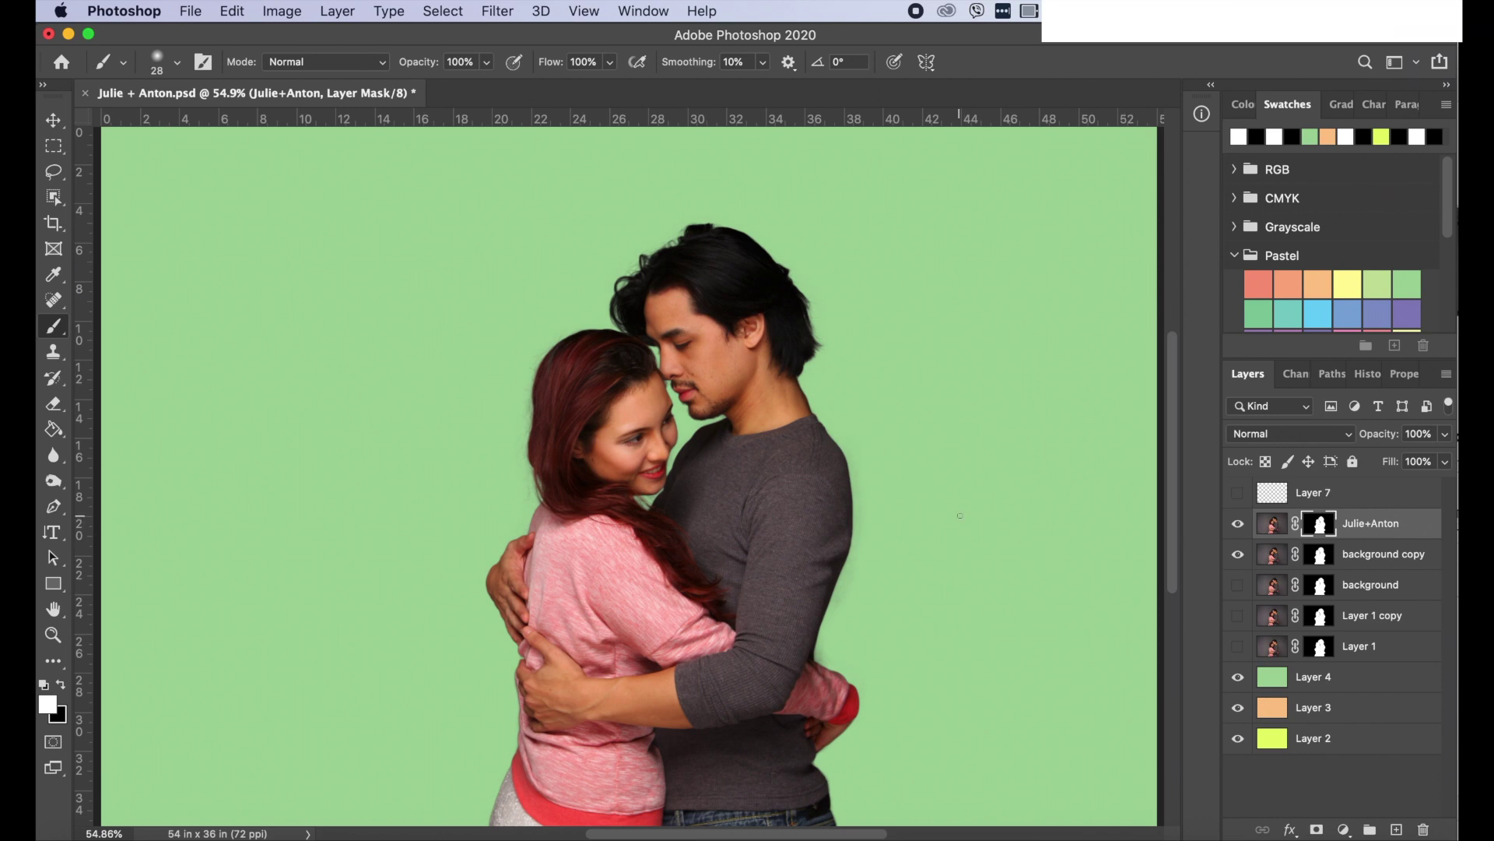
pyautogui.press('super+1')
pyautogui.scroll(5, 960, 515)
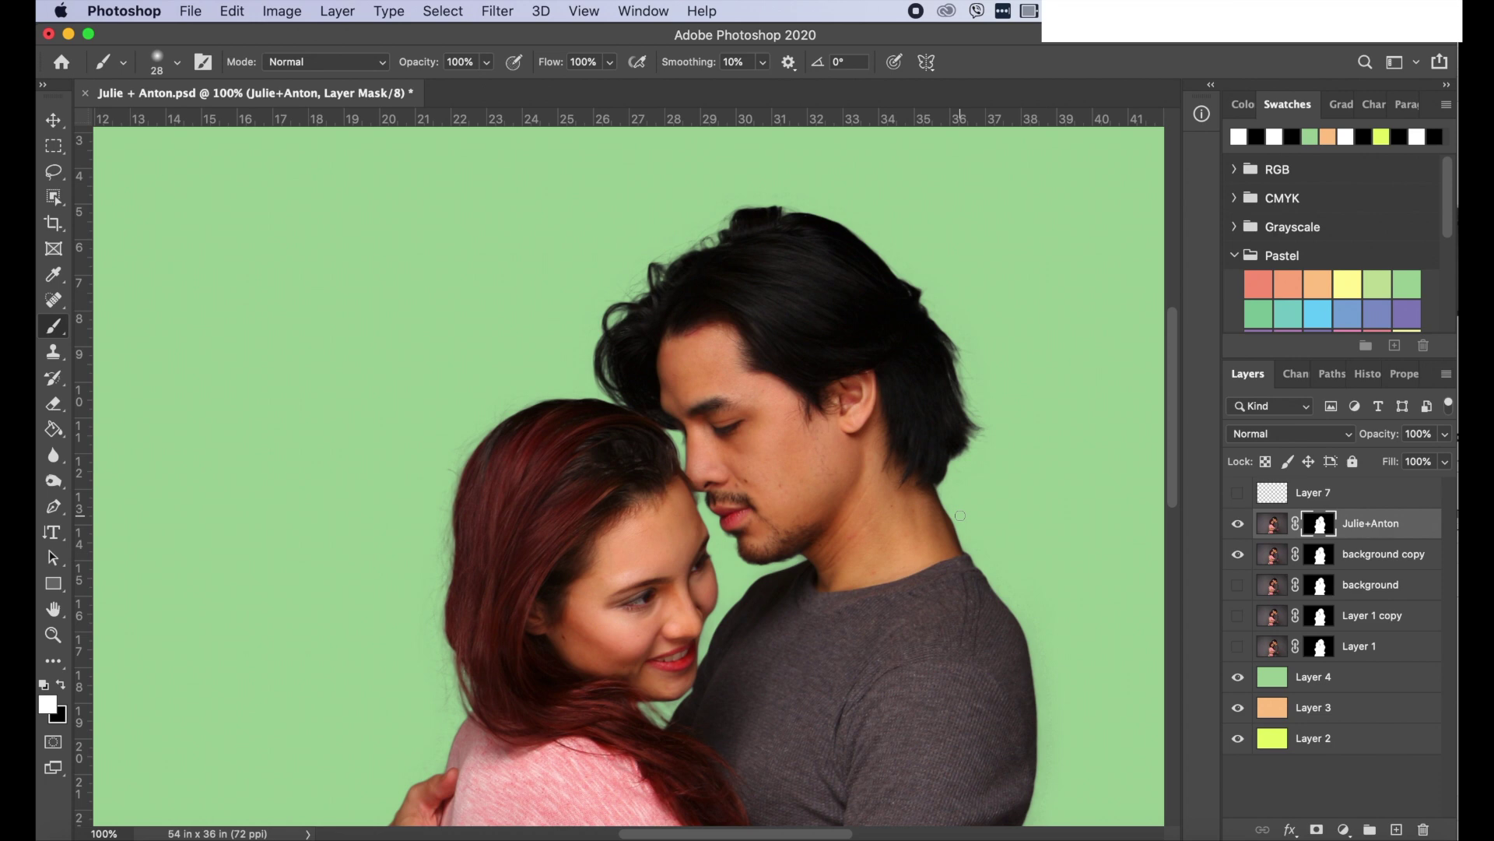
pyautogui.scroll(-20, 1083, 537)
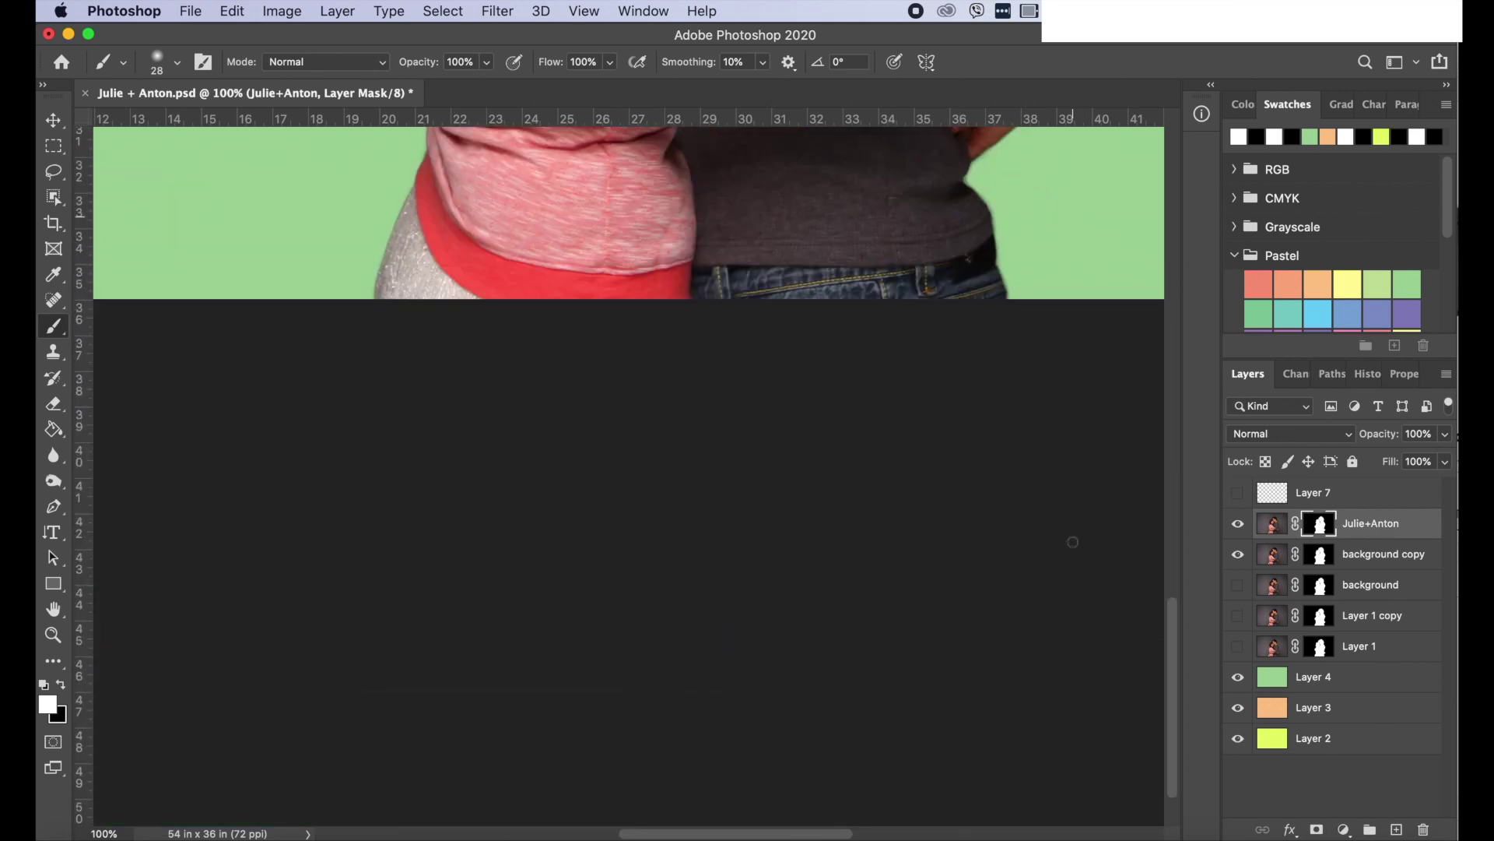
pyautogui.scroll(20, 1074, 540)
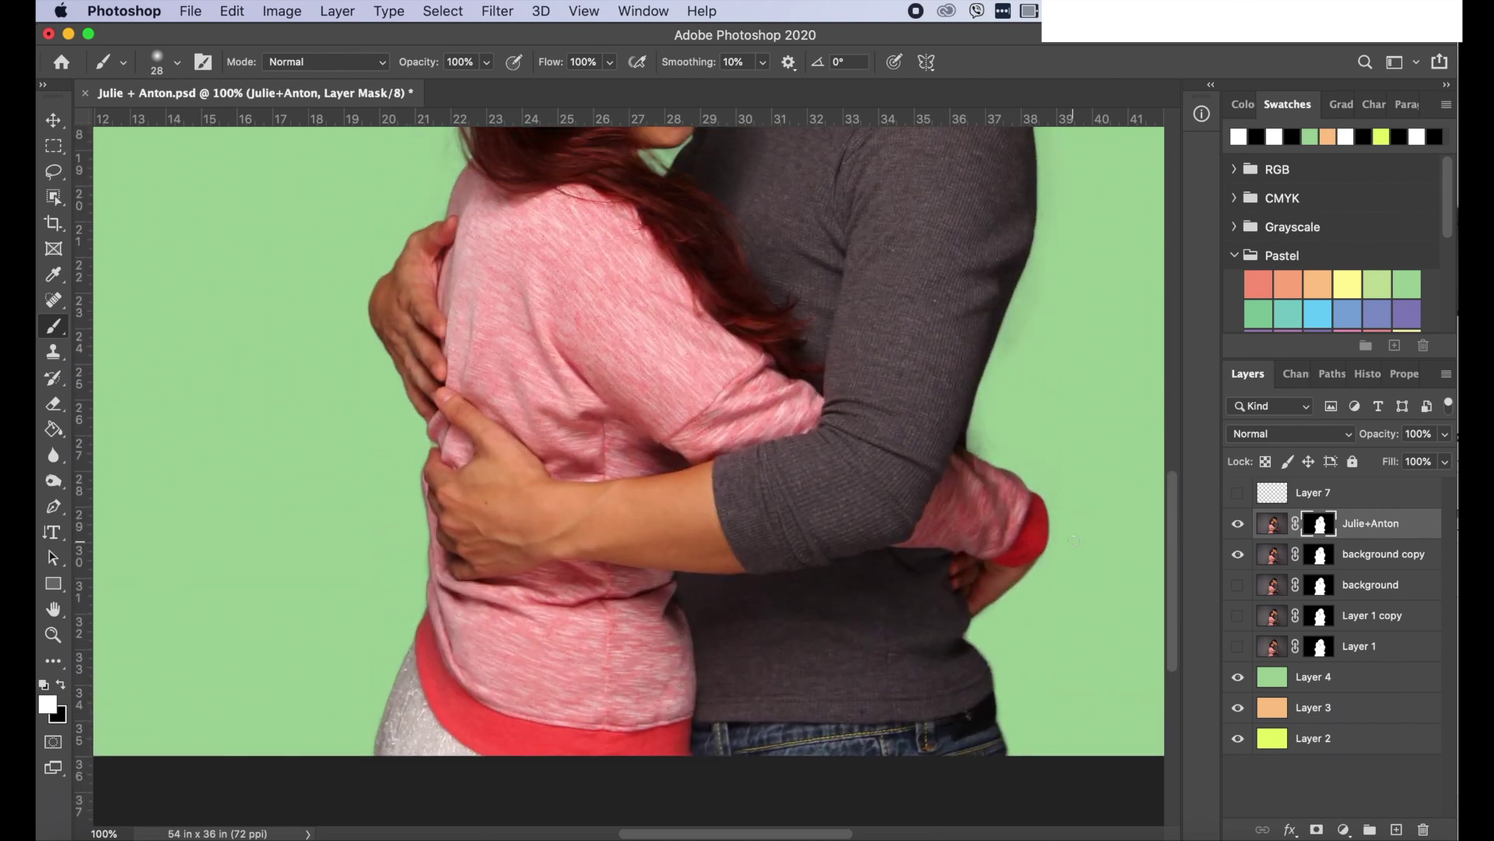
pyautogui.scroll(-5, 1073, 540)
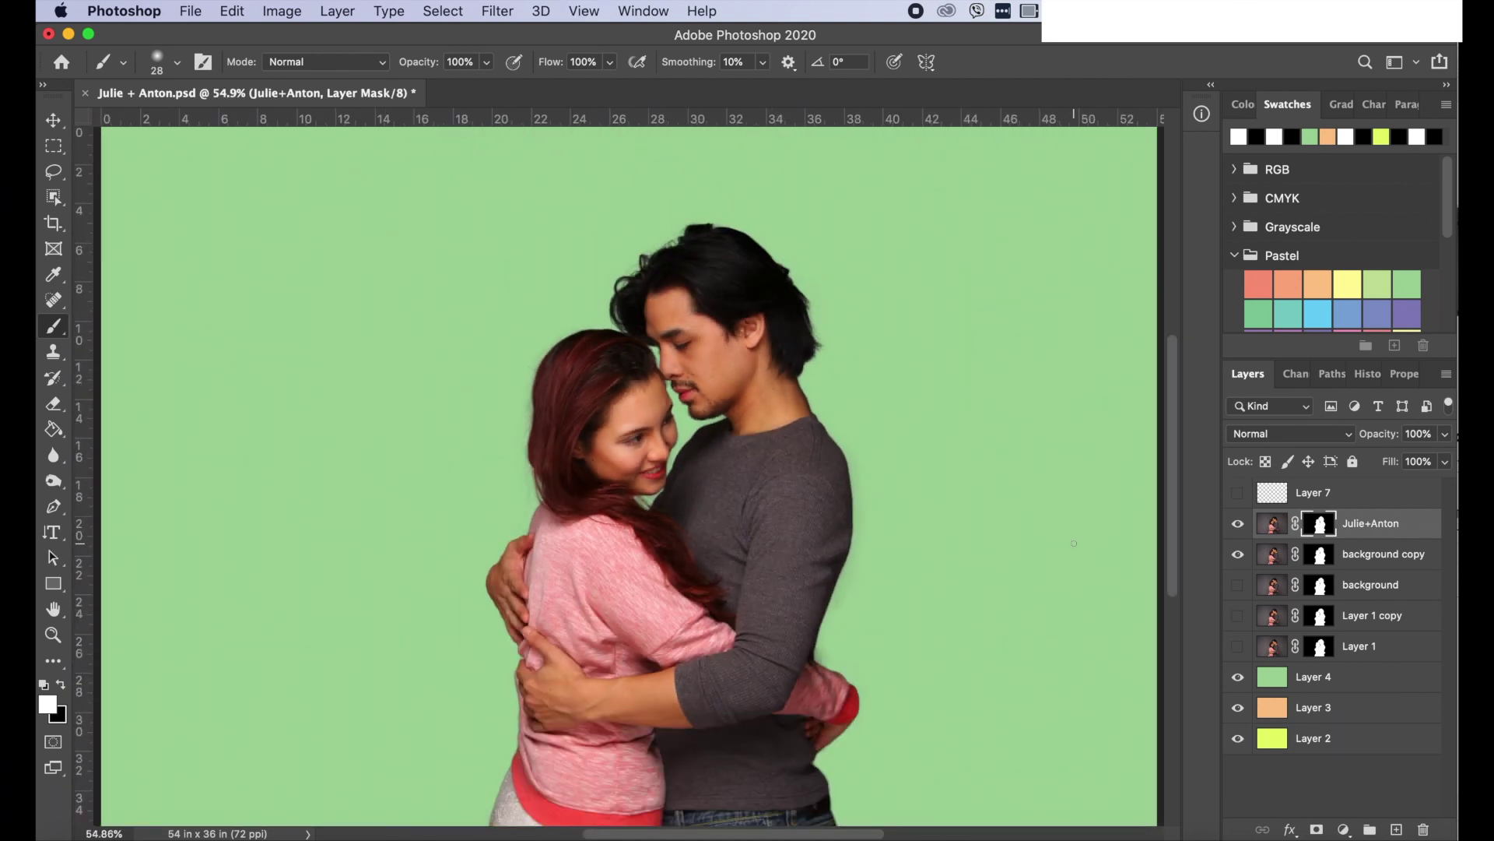
pyautogui.hscroll(-2, 1074, 542)
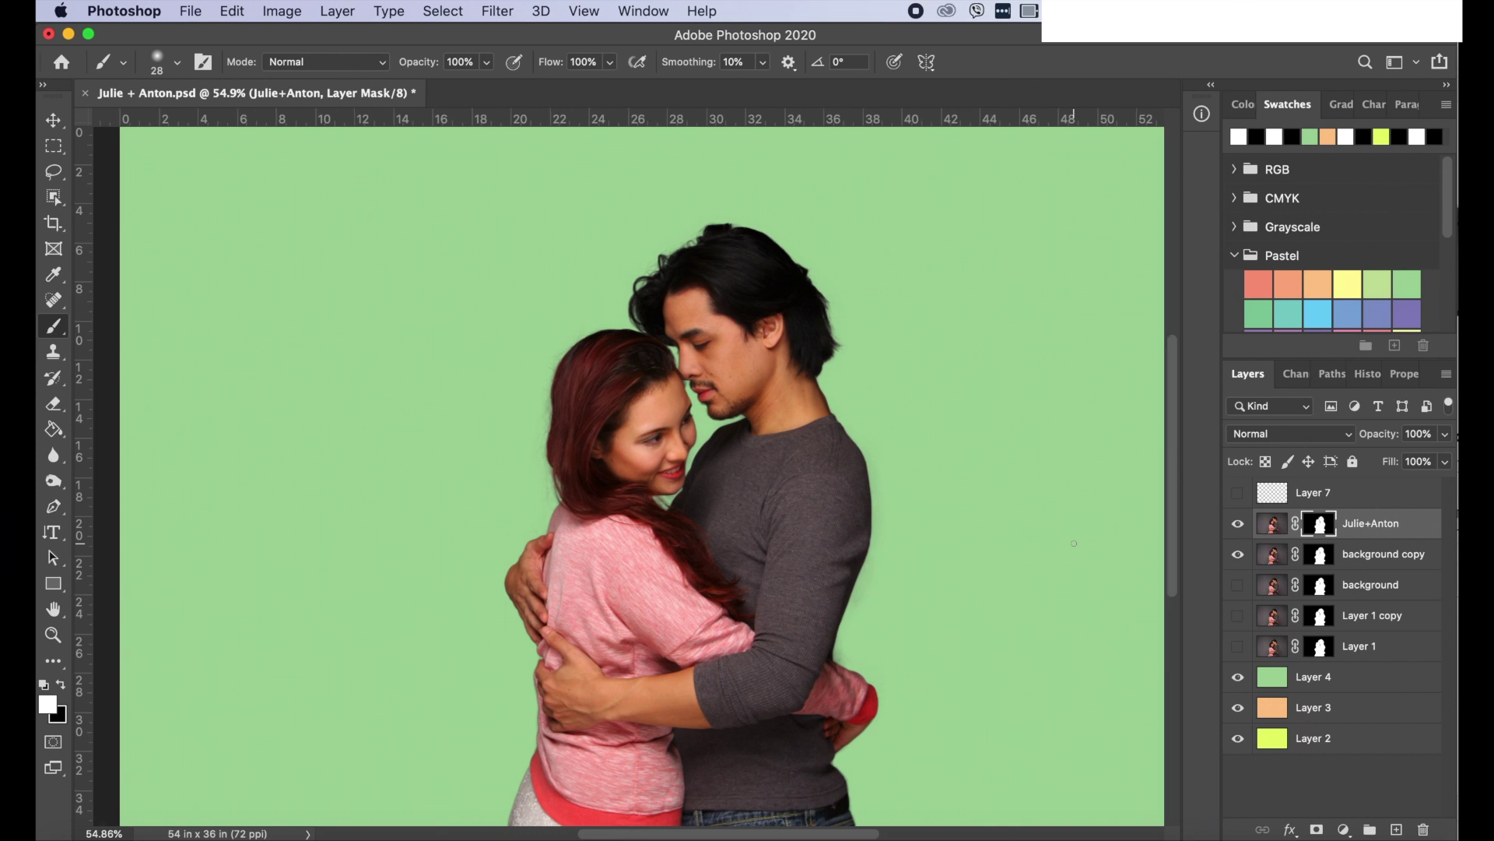
pyautogui.hscroll(2, 1074, 543)
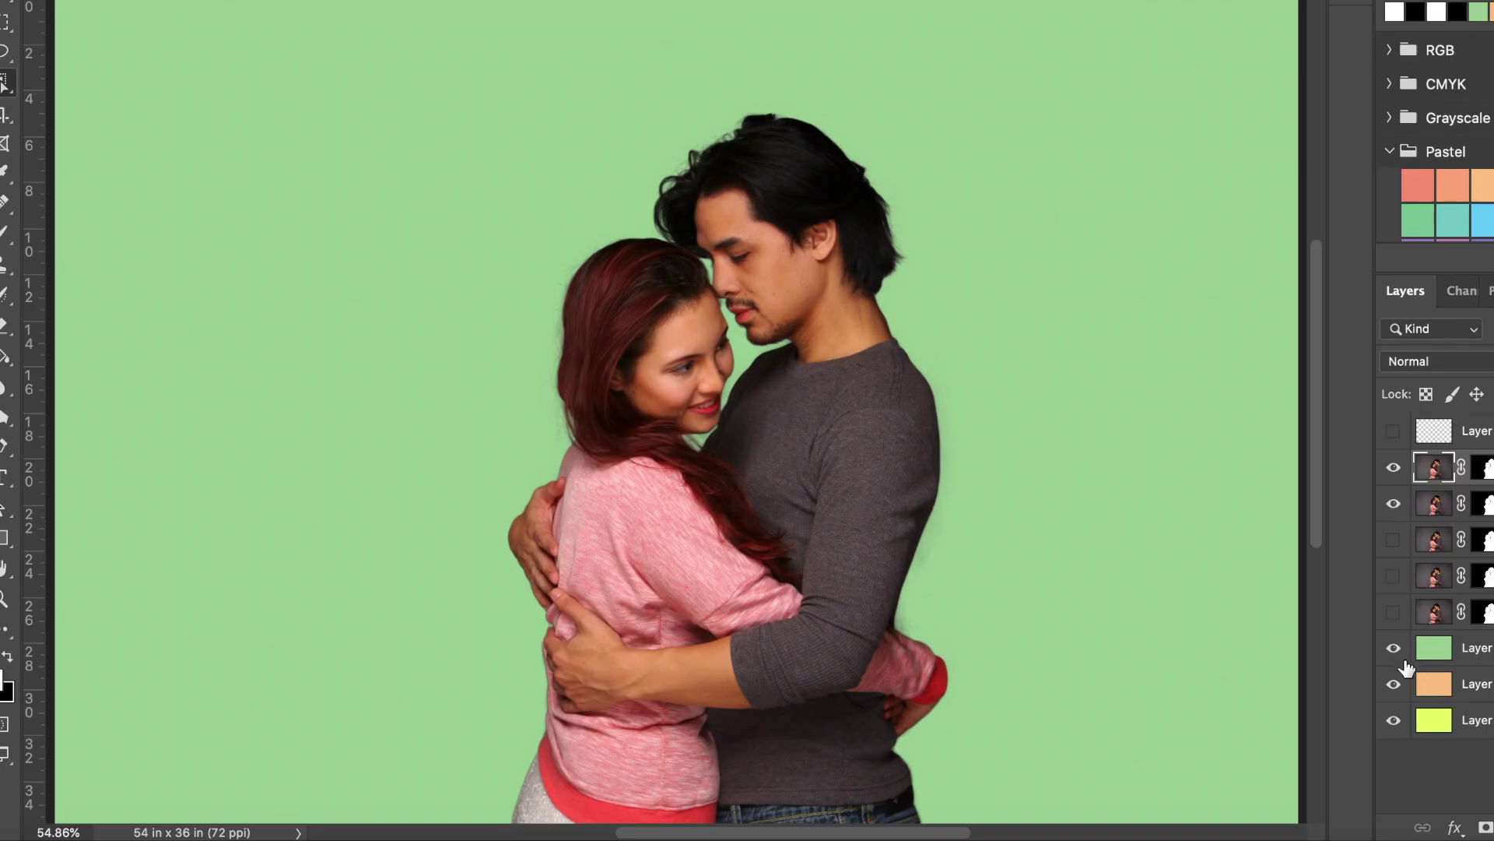
# - Check the cutout against the orange and yellow backgrounds, and show the green background again
pyautogui.click(1395, 649)
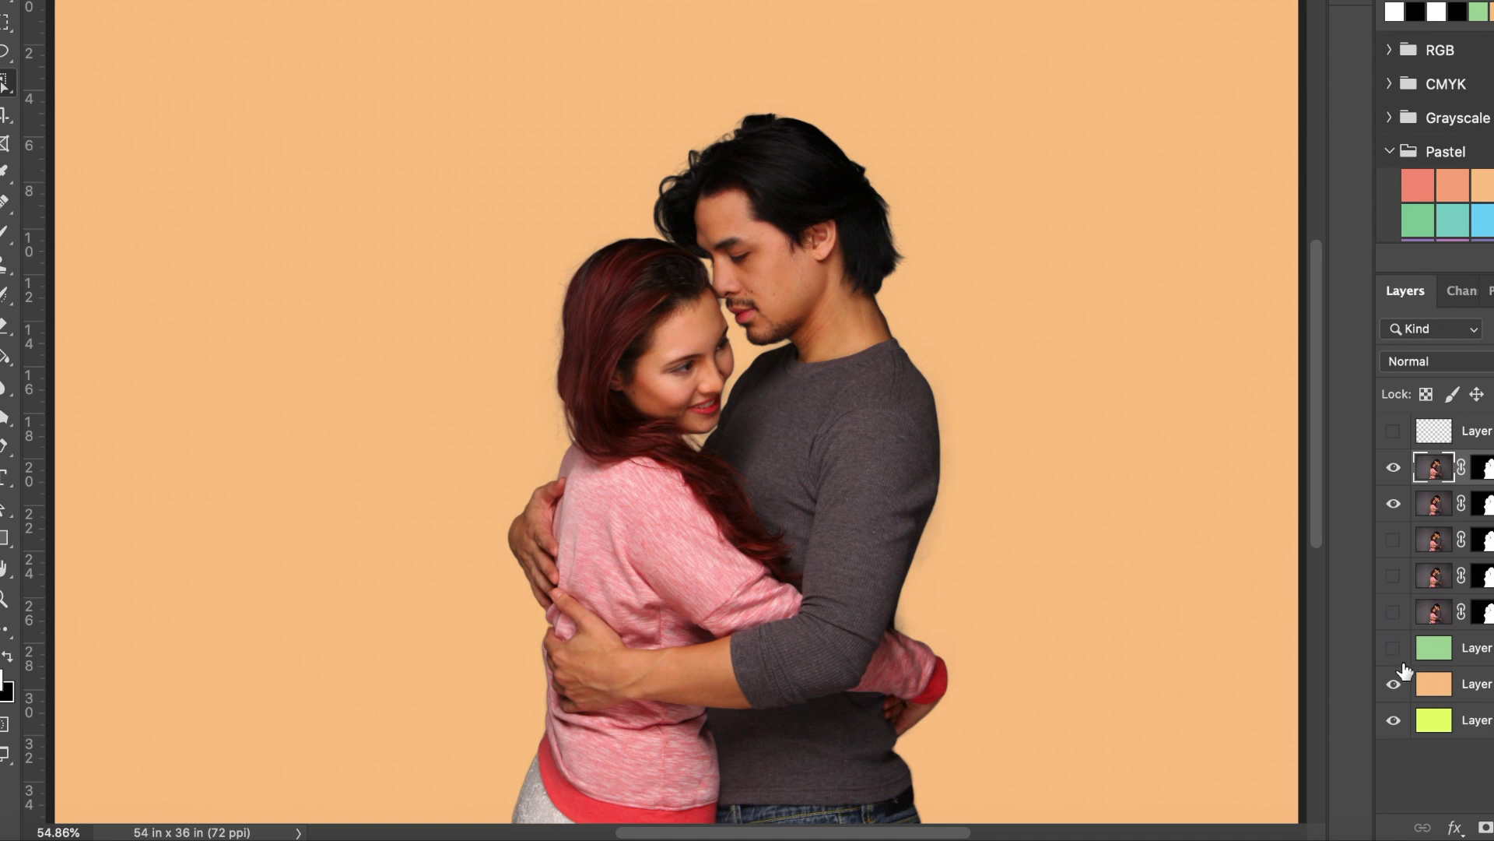
pyautogui.click(1394, 684)
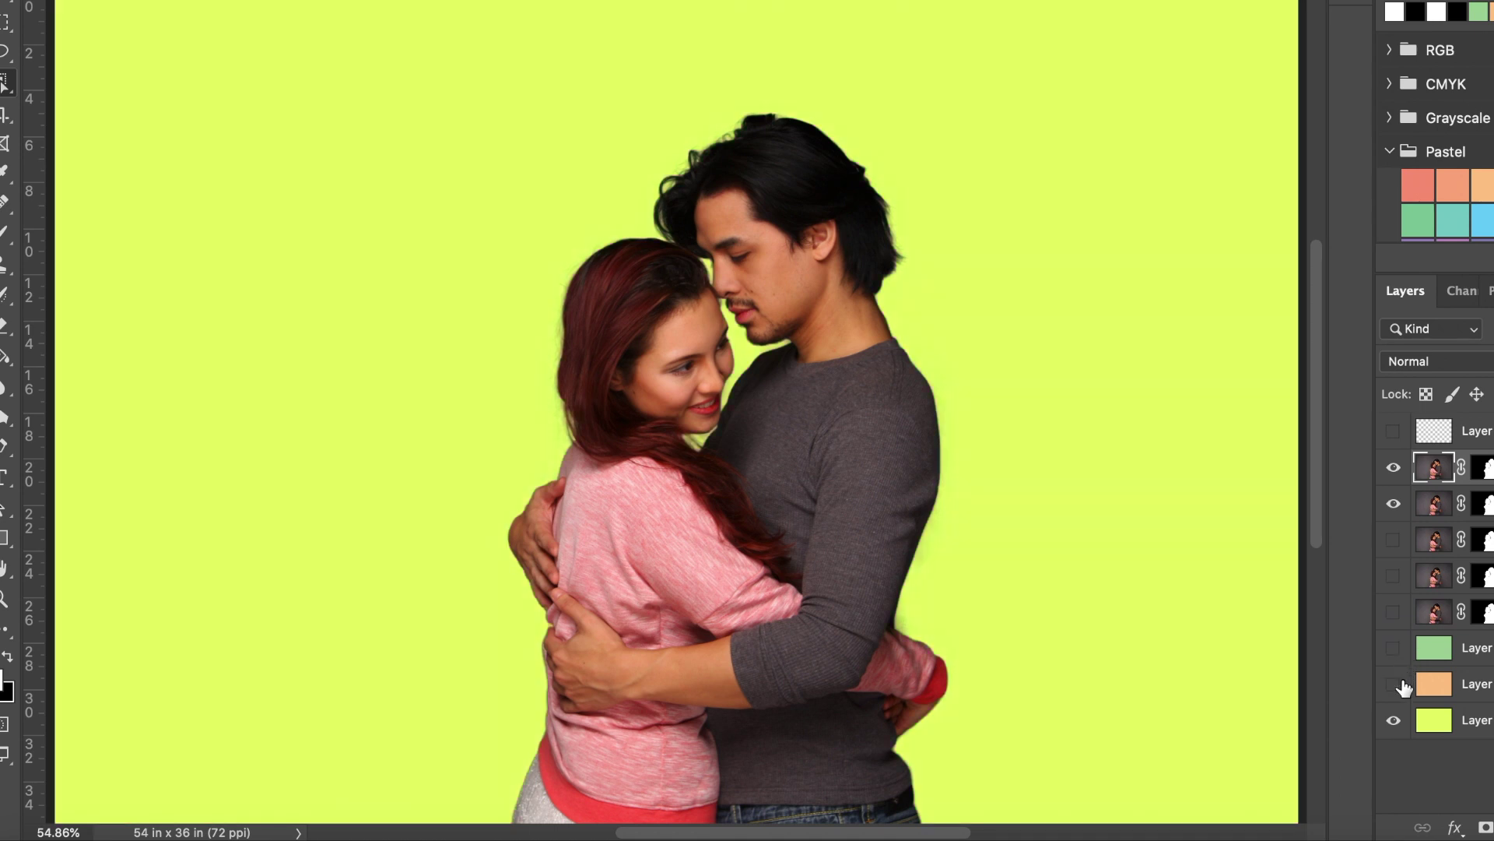
pyautogui.click(1396, 685)
pyautogui.click(1395, 650)
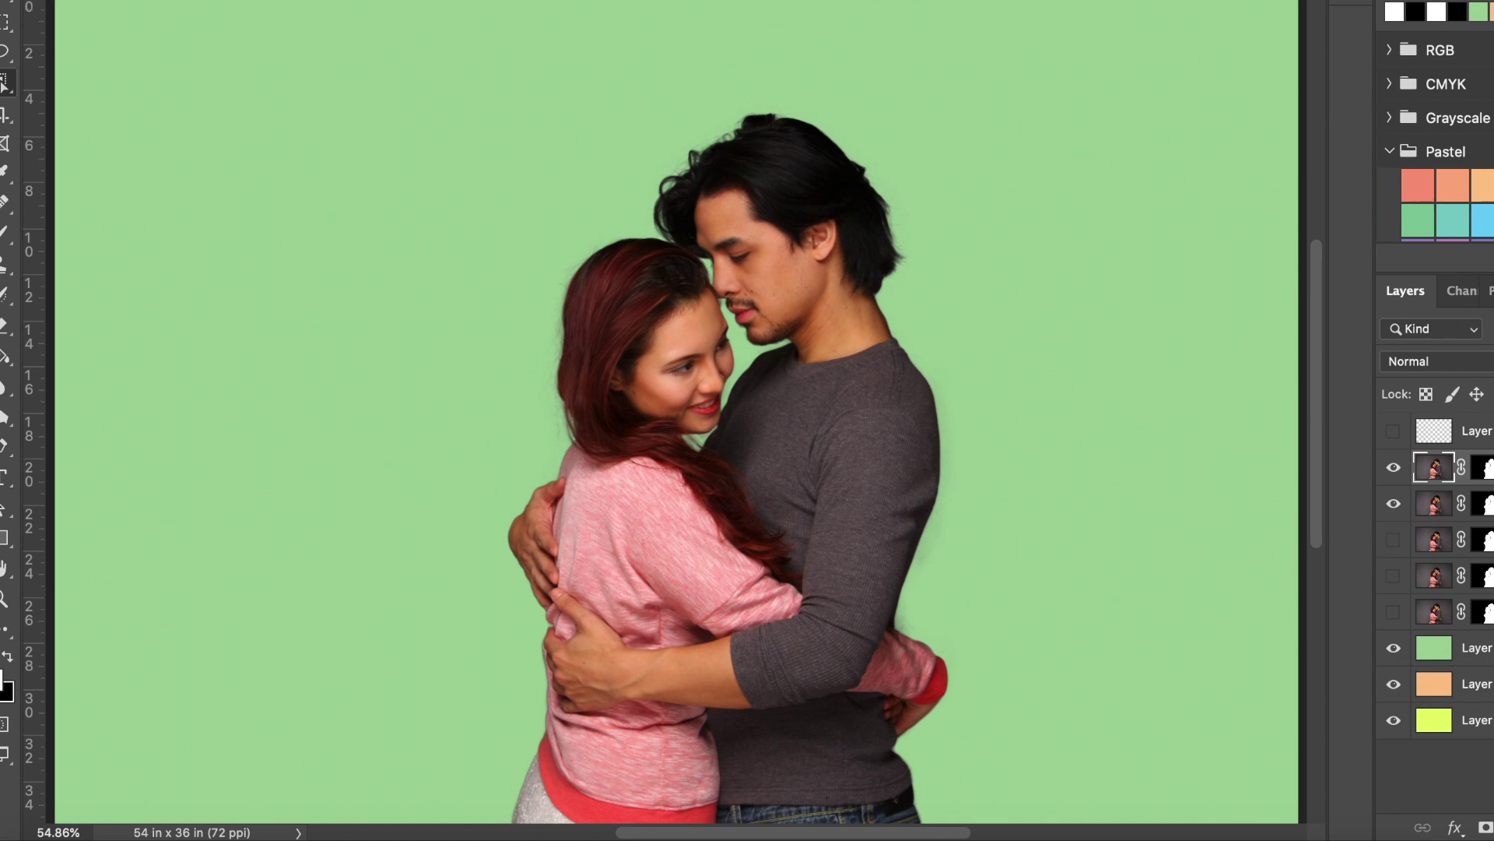
# - Switch to the book cover document and show the front title, author text, back cover and spine groups
pyautogui.hotkey('ctrl', 'Tab')
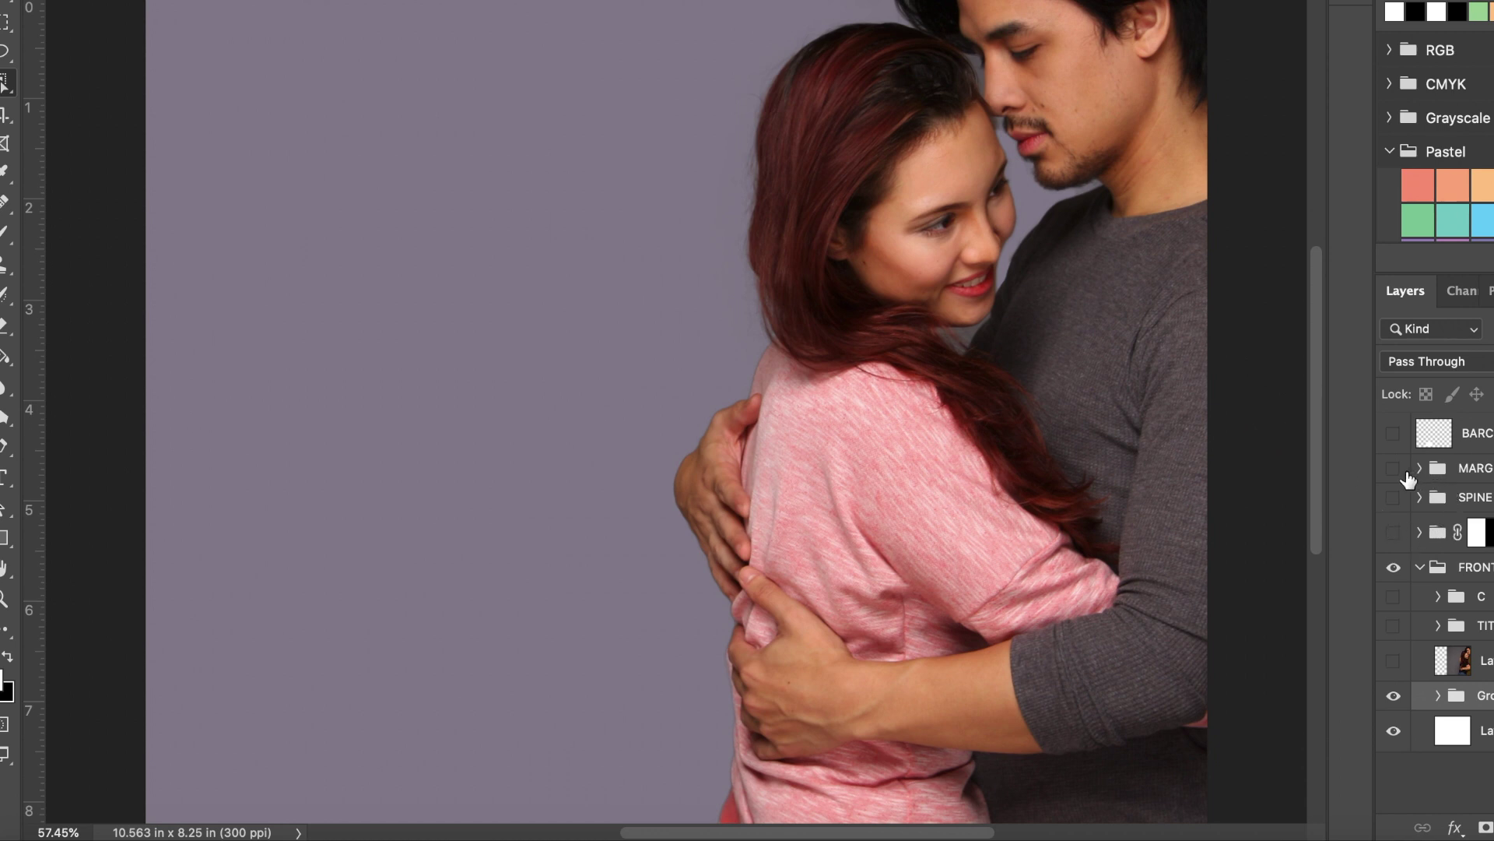
pyautogui.click(1393, 626)
pyautogui.click(1393, 598)
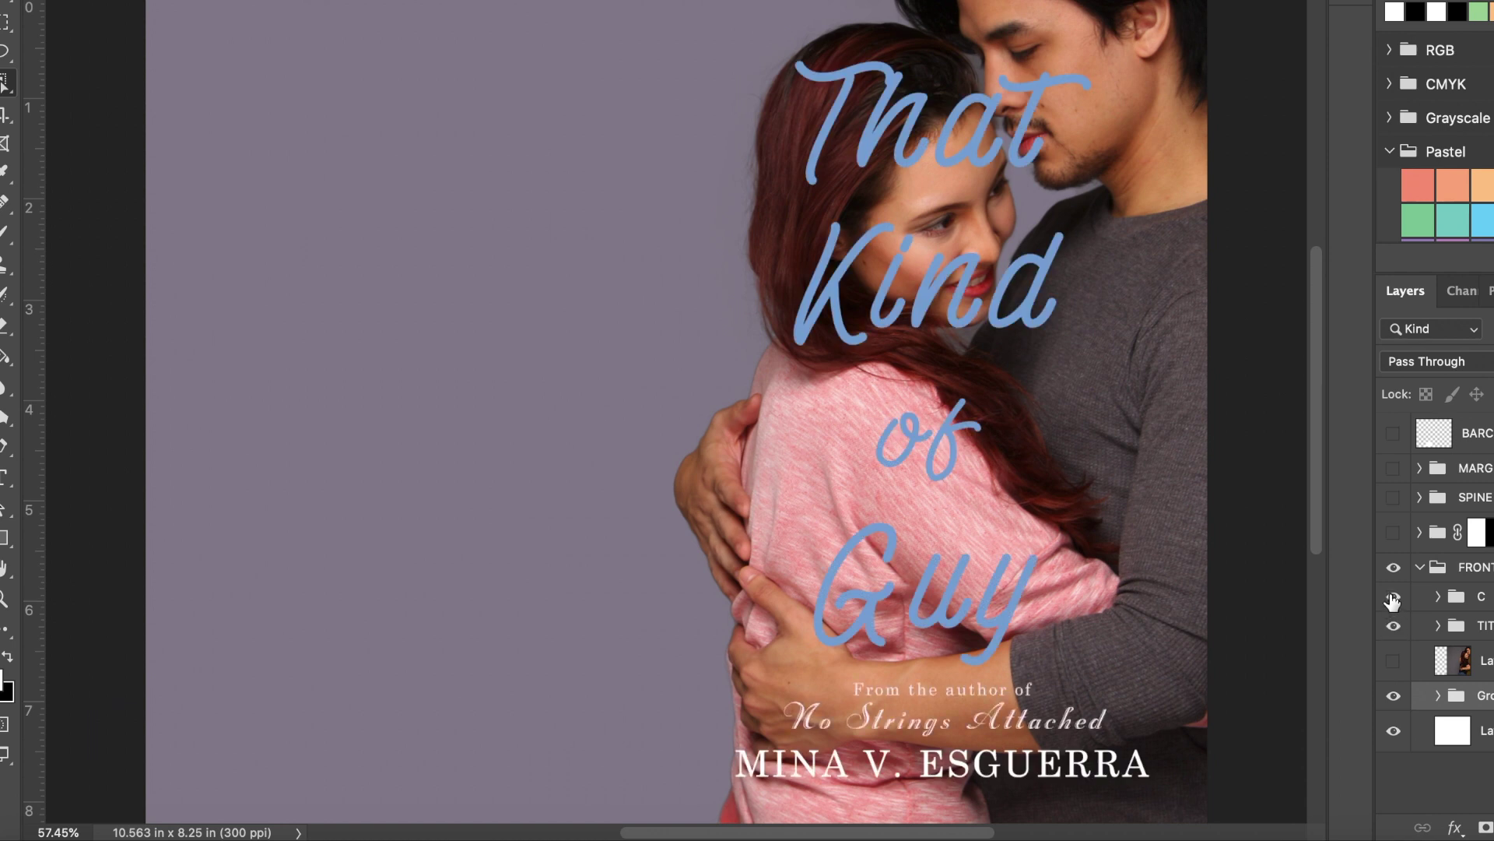
pyautogui.click(1393, 532)
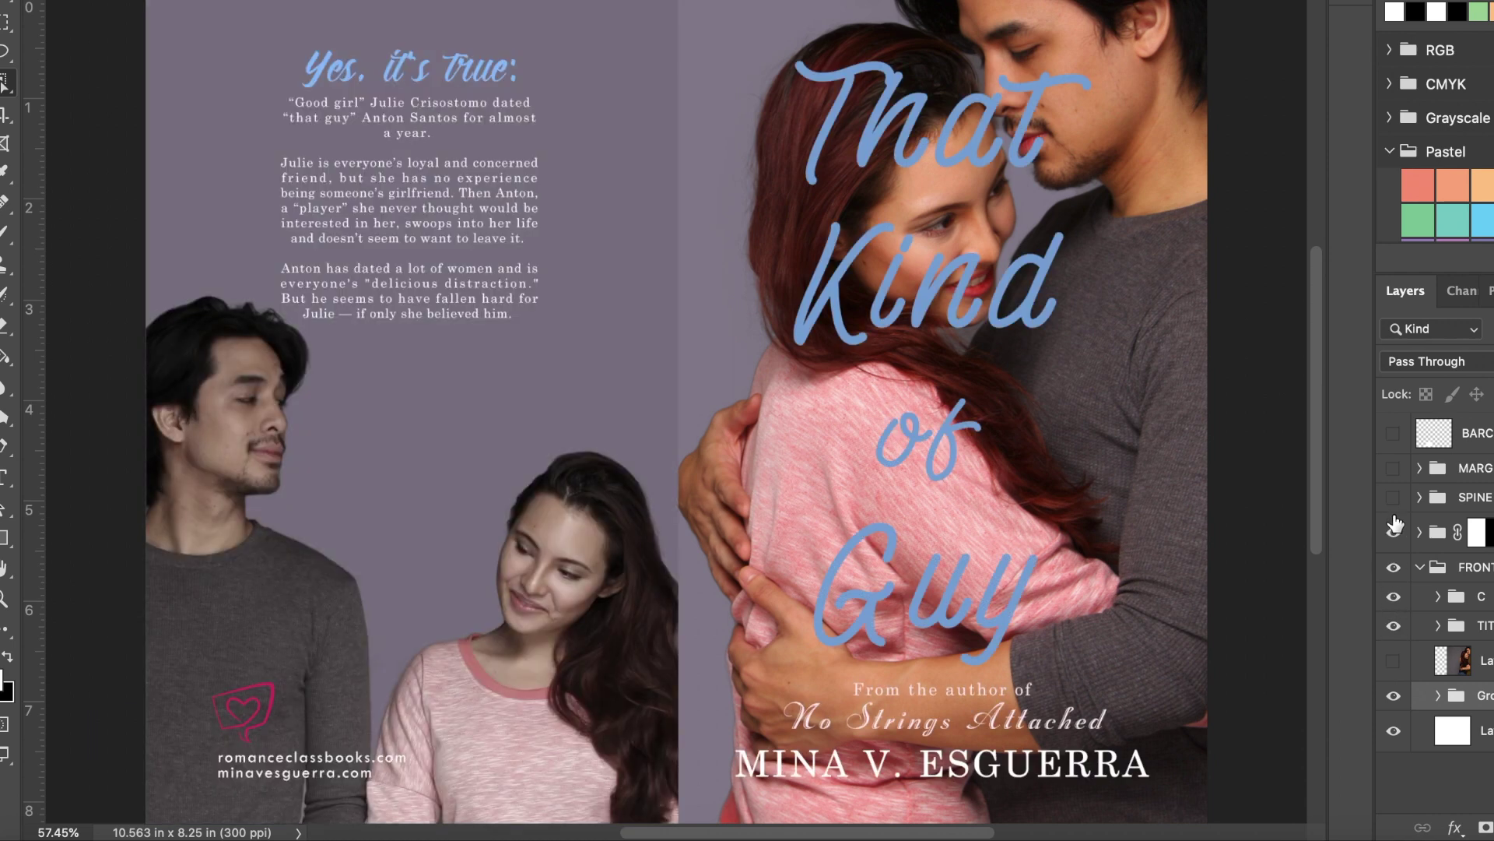
pyautogui.click(1393, 498)
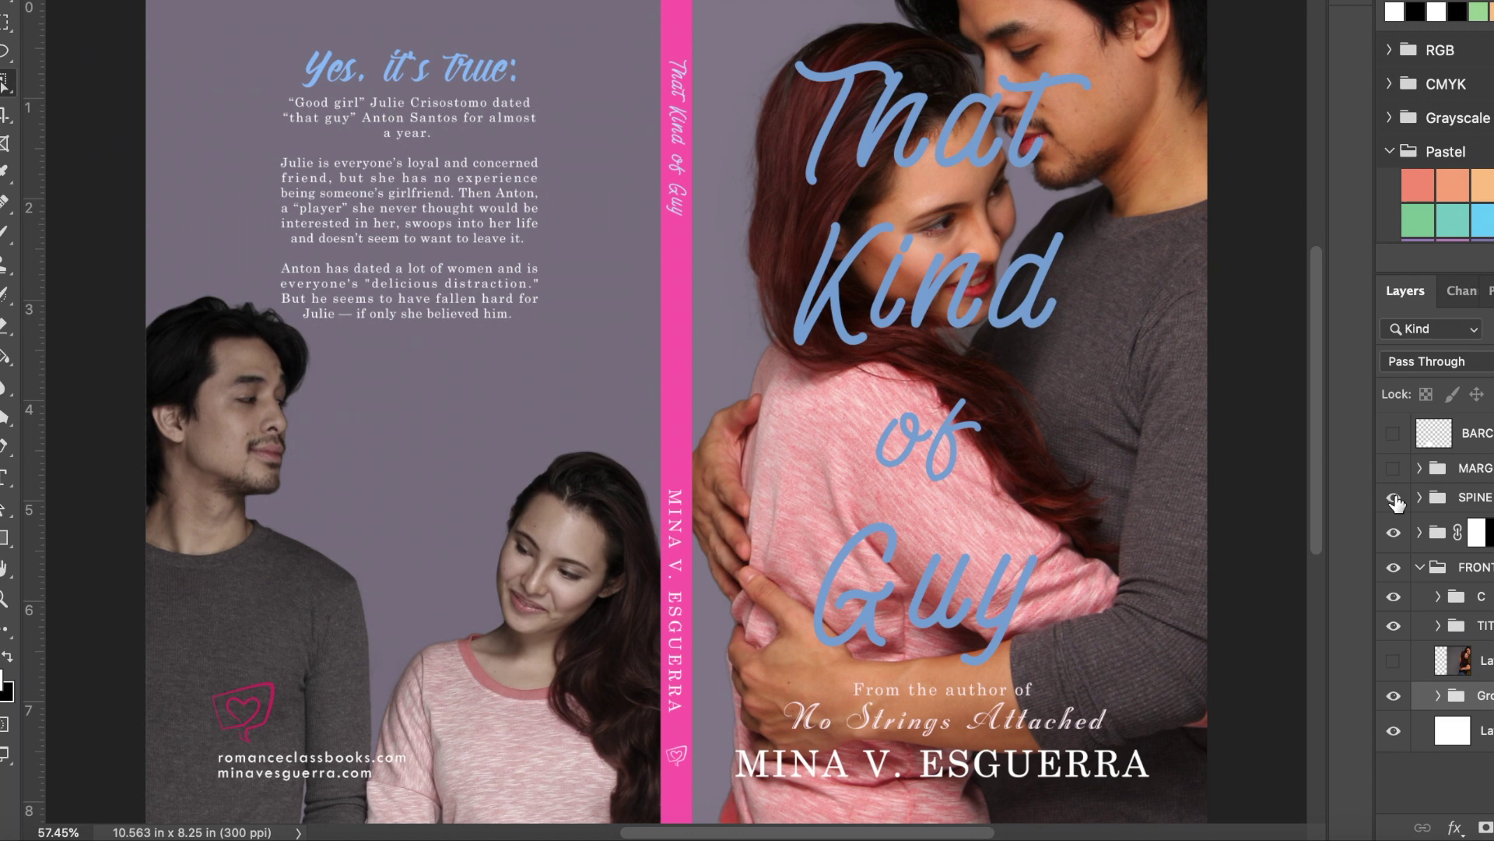